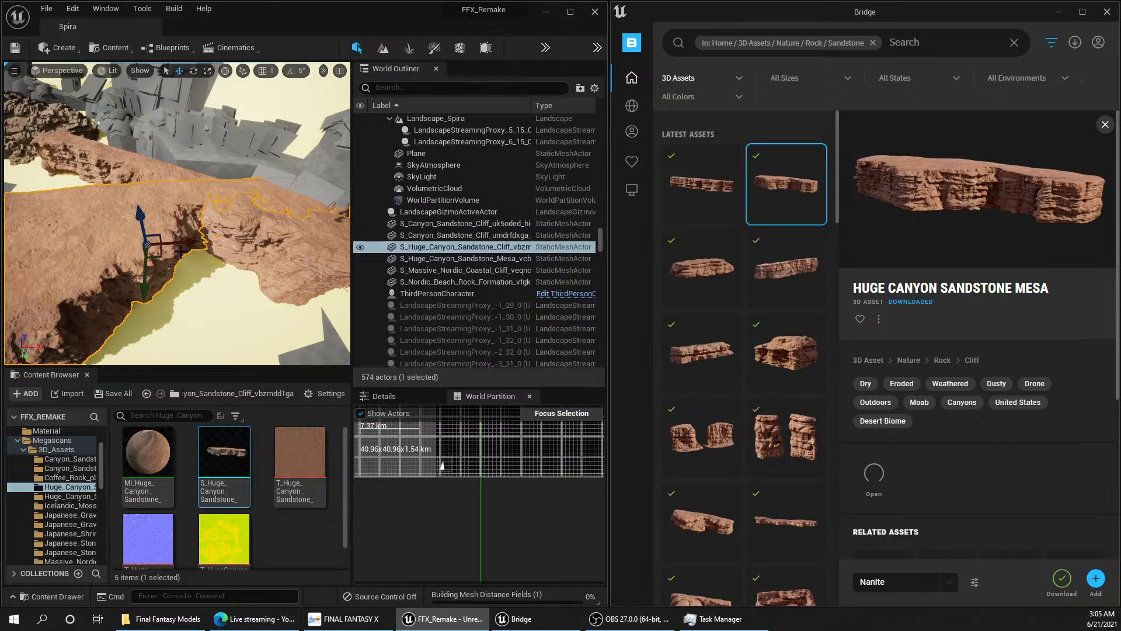
Step: Examine the placed huge canyon sandstone cliff and the surrounding grey rock meshes from several viewpoints
right_click_drag(177, 214, 260, 214)
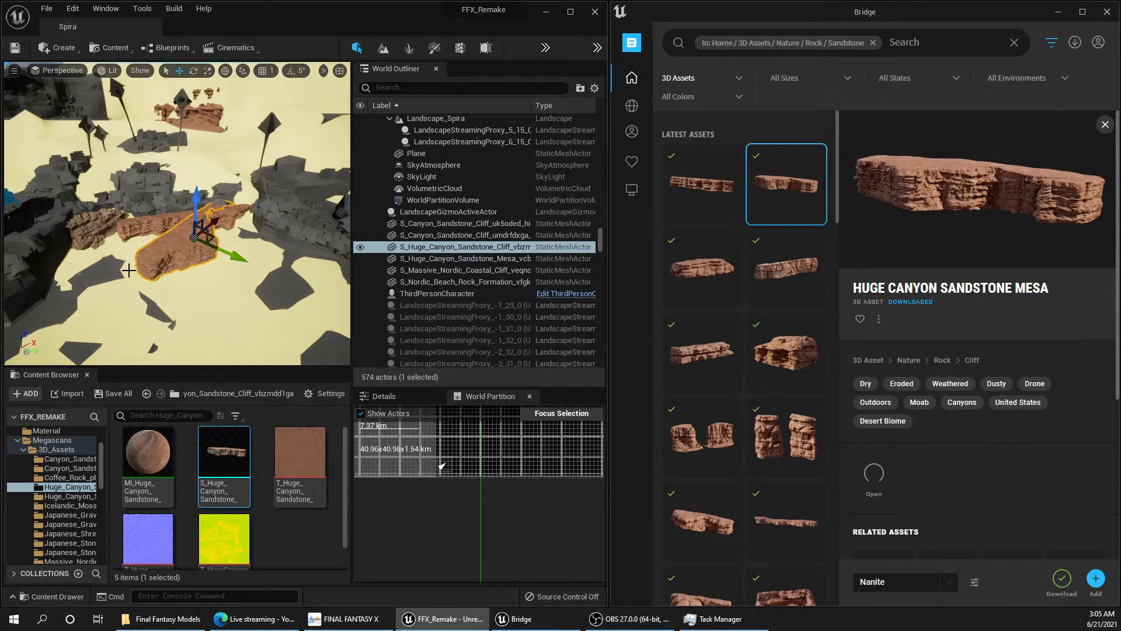
right_click_drag(129, 270, 137, 234)
key("f")
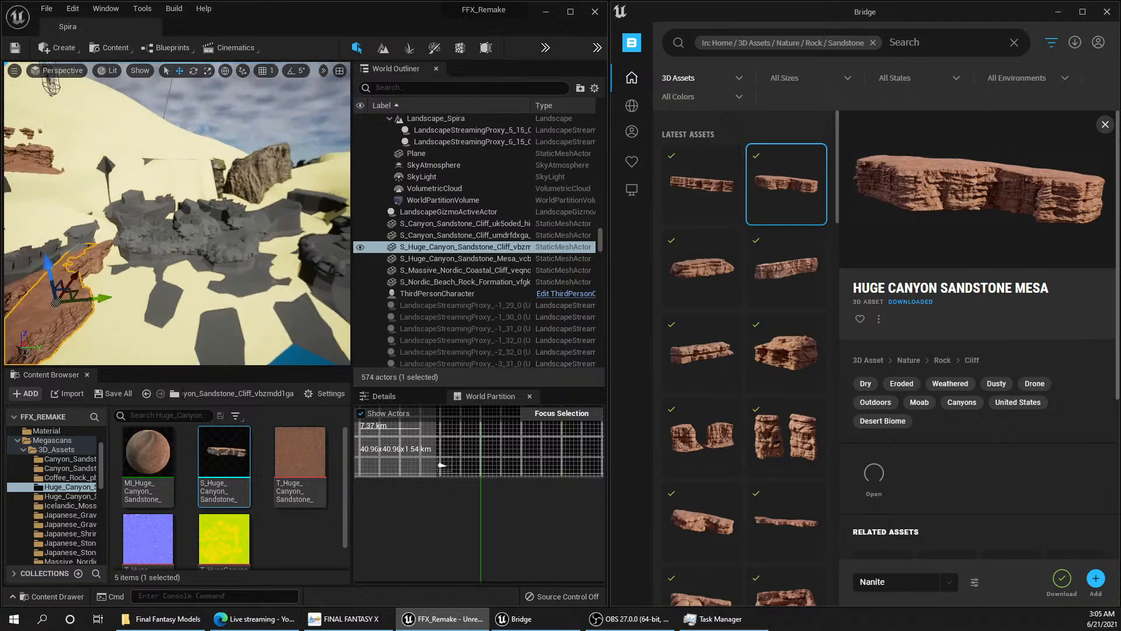
right_click_drag(211, 226, 105, 210)
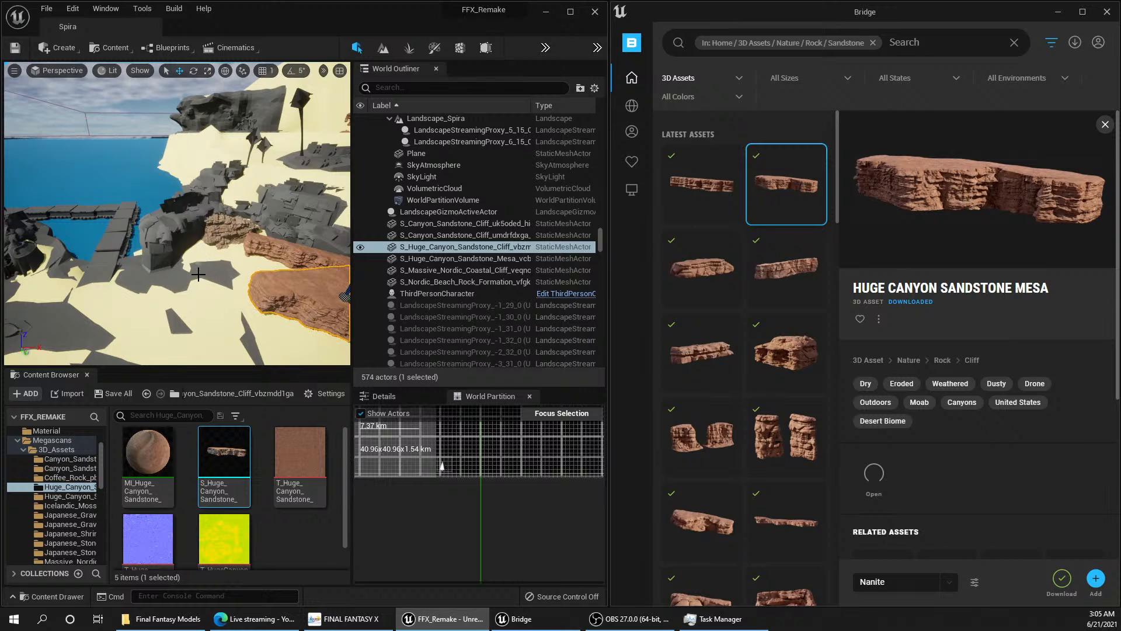
mouse_move(175, 214)
right_mouse_down()
mouse_move(143, 234)
mouse_move(233, 240)
mouse_move(292, 210)
right_mouse_up()
key("f")
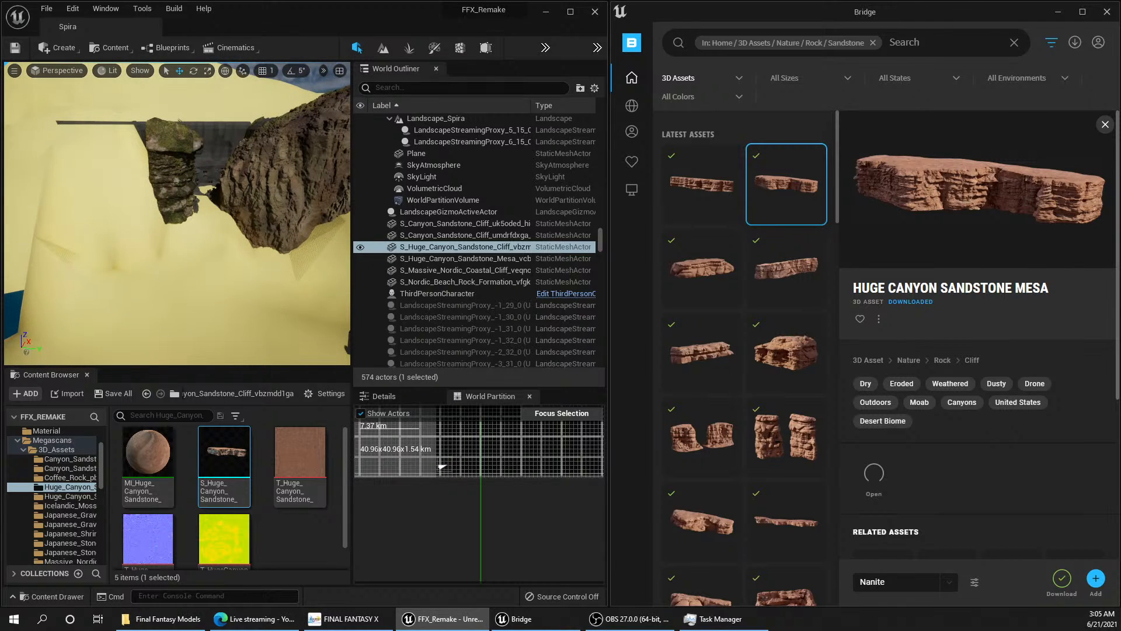
Step: Select the mossy canyon sandstone cliff beside the large round rock and examine it closely against the grey rock wall
left_click(179, 187)
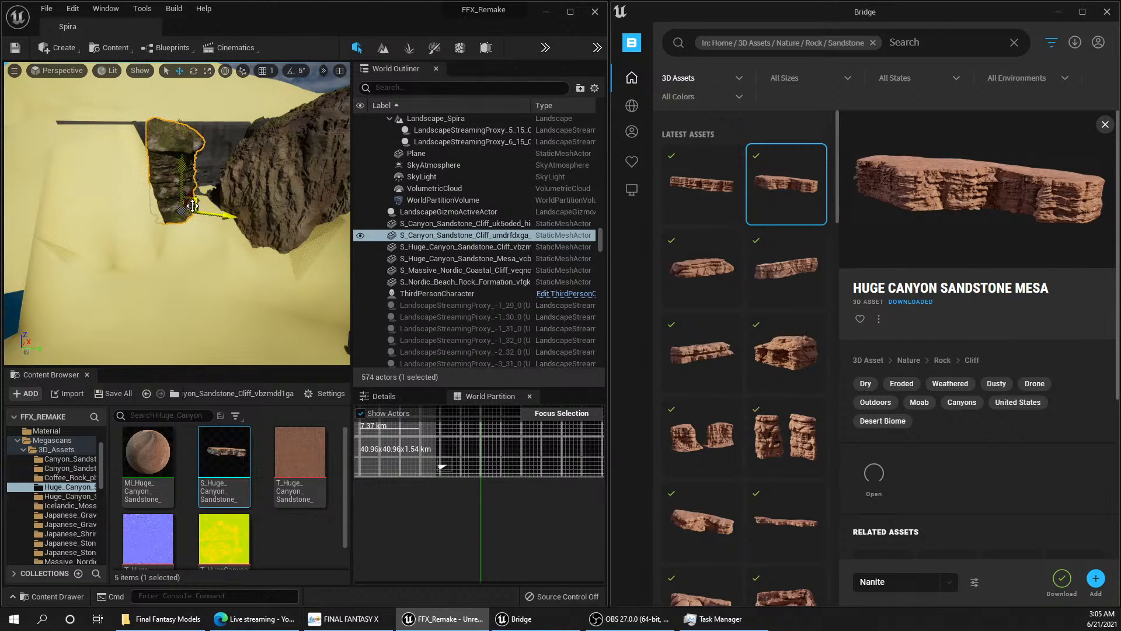
key("f")
mouse_move(189, 205)
right_mouse_down()
mouse_move(87, 199)
mouse_move(126, 202)
mouse_move(59, 184)
right_mouse_up()
key("s")
key("d")
key("w")
key("w")
key("e")
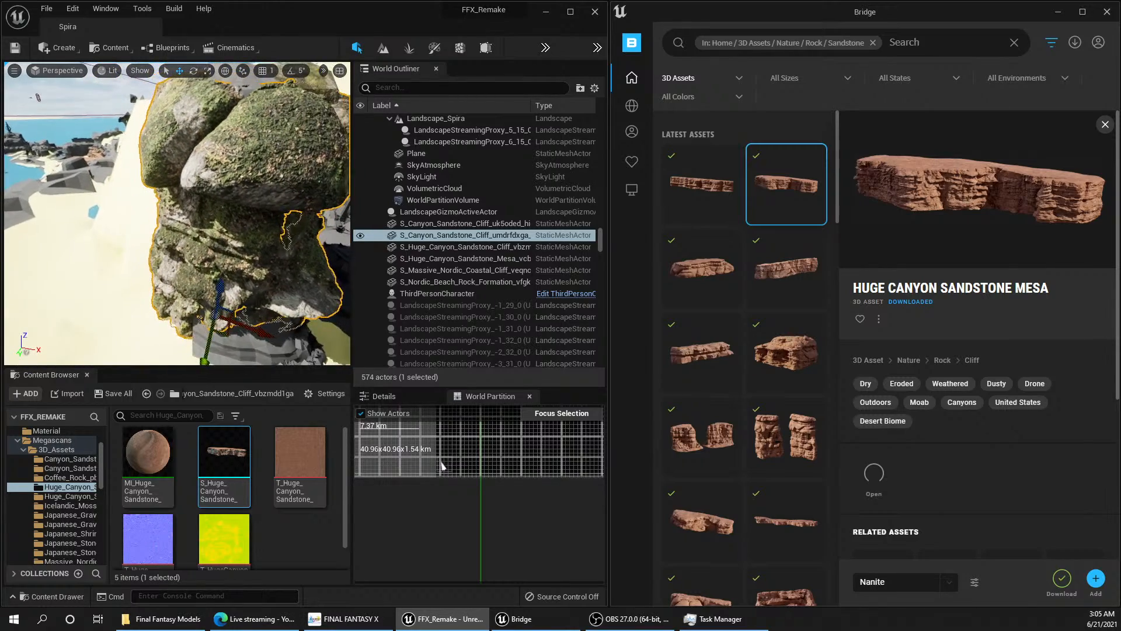
right_click_drag(59, 184, 29, 184)
key("s")
key("e")
mouse_move(175, 213)
right_mouse_down()
mouse_move(184, 237)
mouse_move(219, 257)
right_mouse_up()
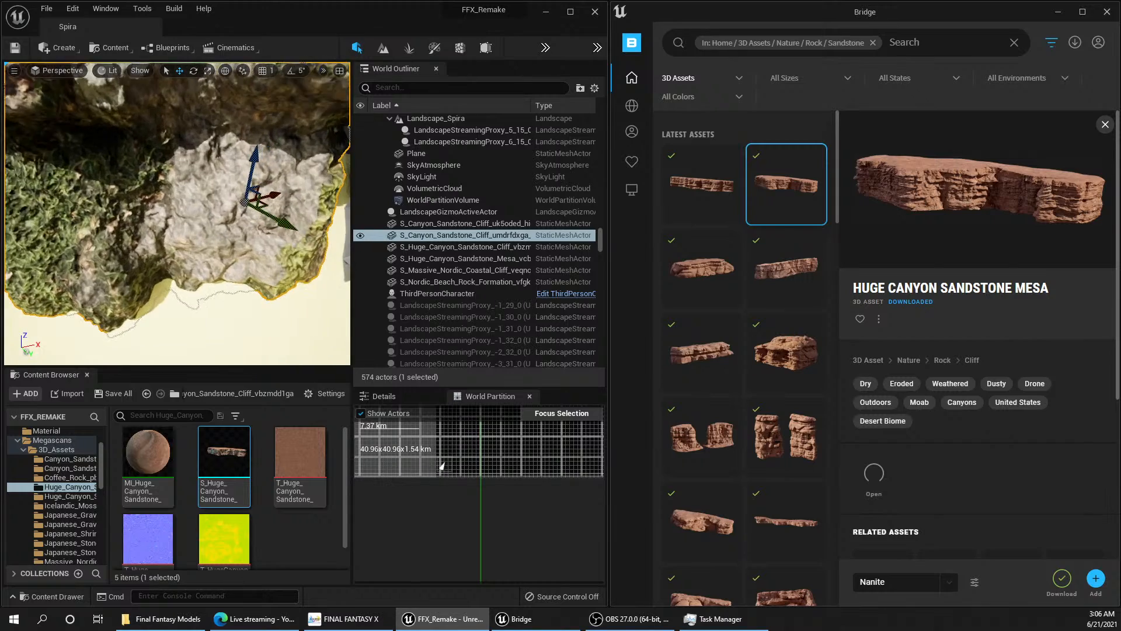
key("s")
key("w")
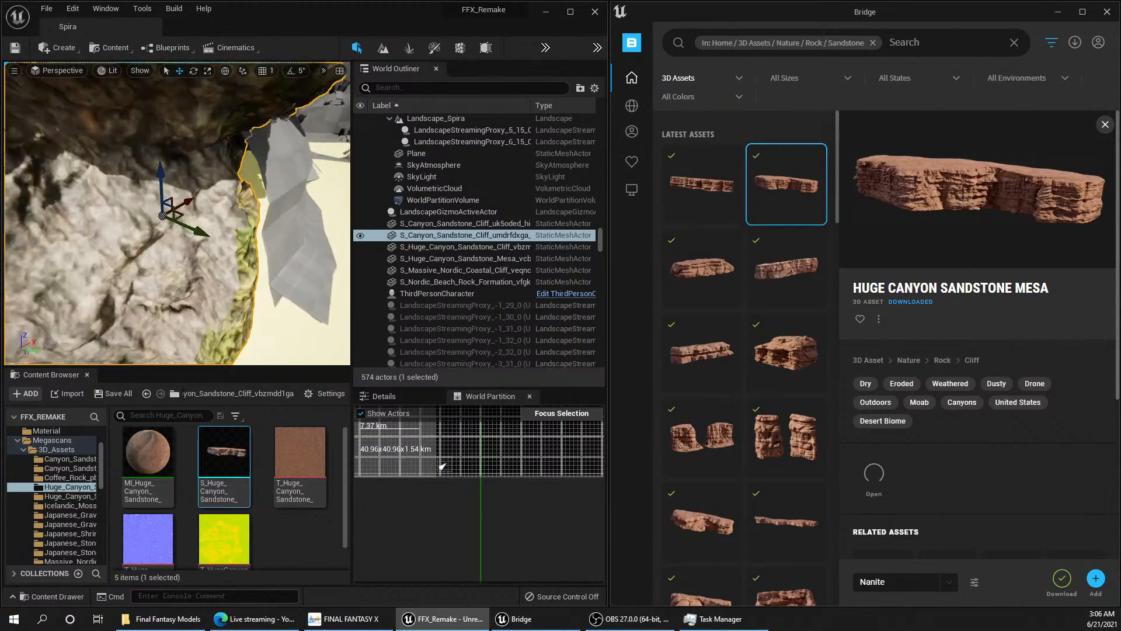
key("s")
key("w")
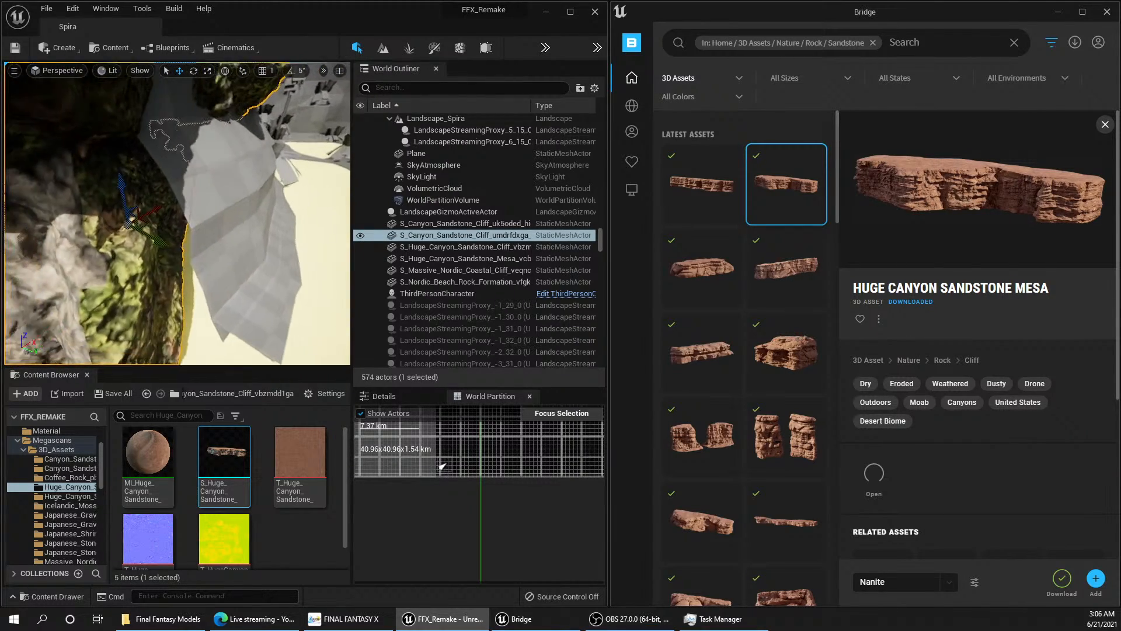
key("s")
key("w")
Step: Try to move the mossy canyon sandstone cliff away from the grey rock wall, and undo that move
key("s")
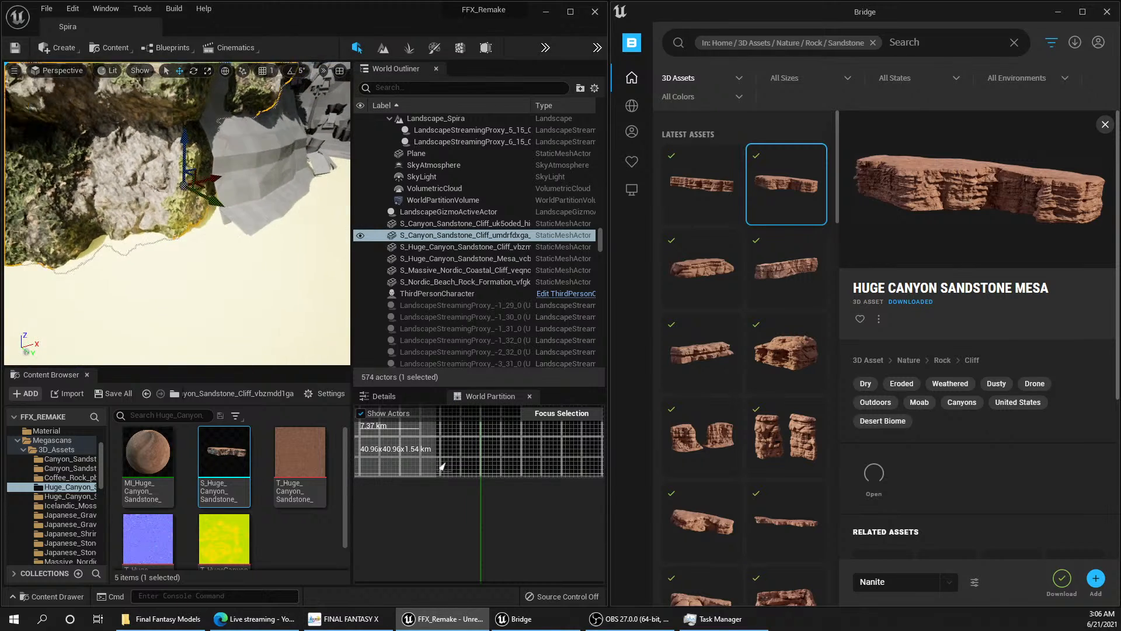
key("Delete")
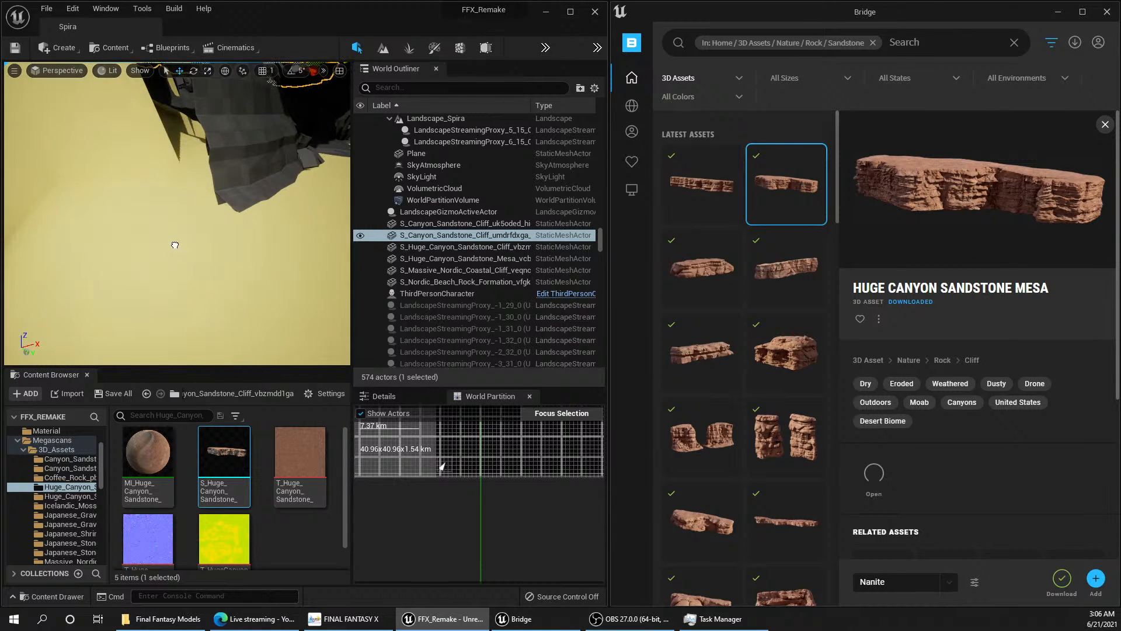
key("ctrl+z")
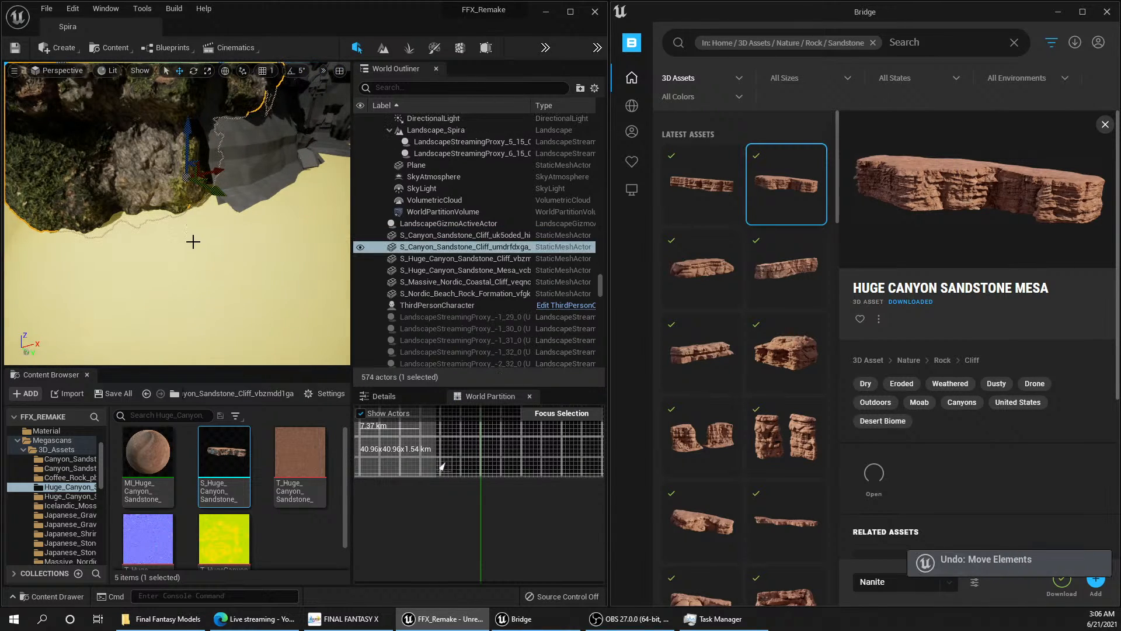
Step: Select the huge canyon sandstone cliff overlapping the mesa and move it forward onto the open sand
key("w")
key("s")
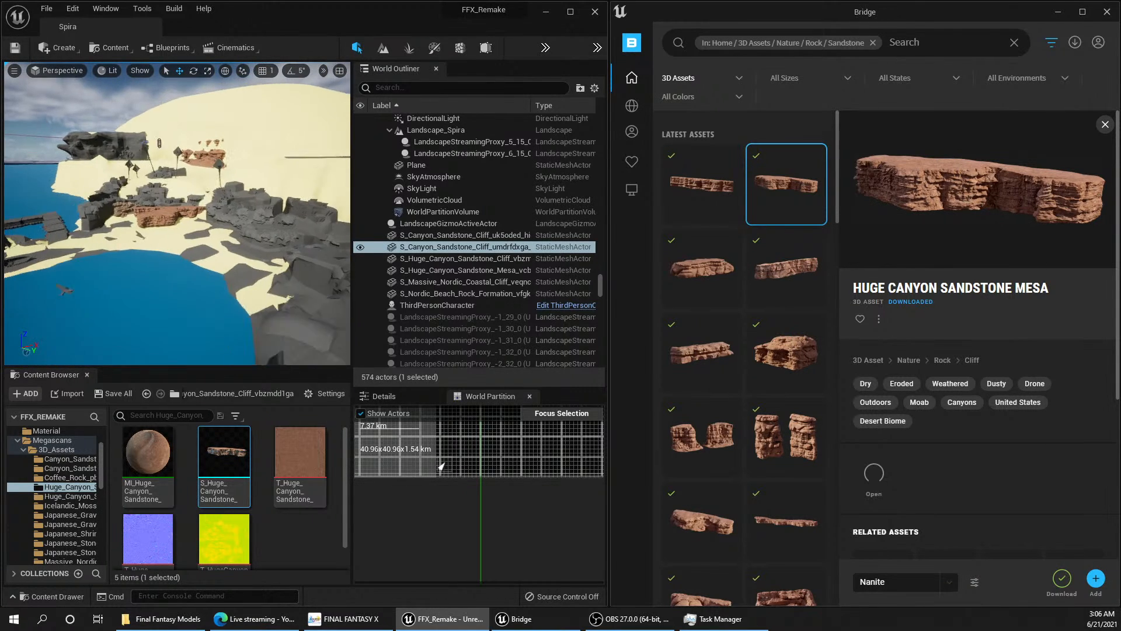
key("w")
mouse_move(177, 213)
right_mouse_down()
mouse_move(168, 232)
mouse_move(153, 231)
mouse_move(166, 227)
right_mouse_up()
left_click(162, 222)
key("w")
key("a")
key("d")
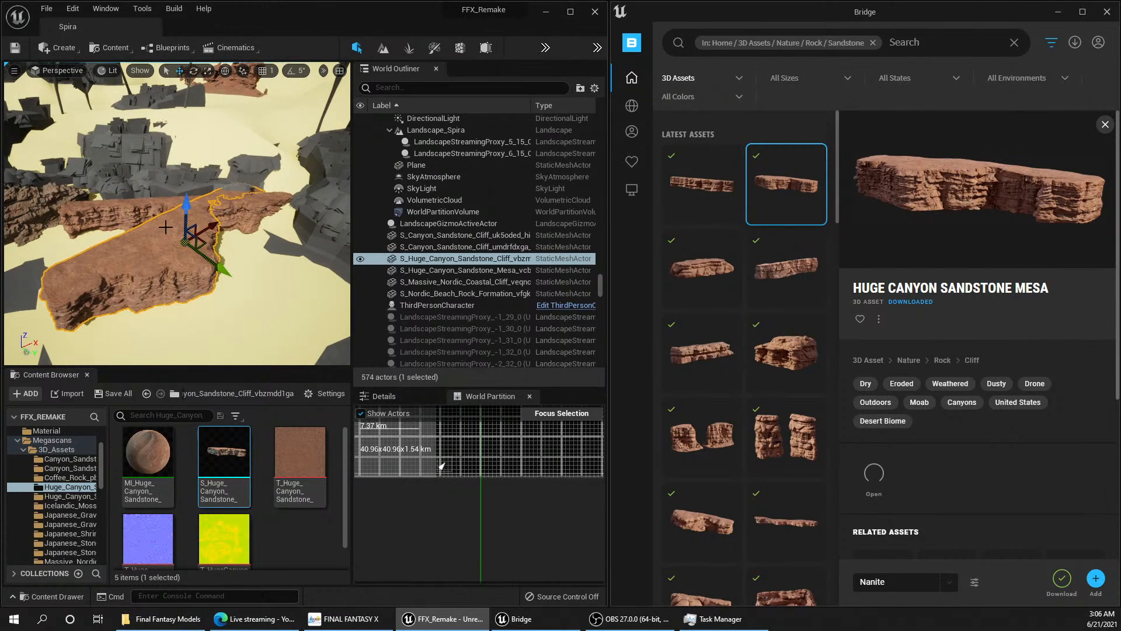
left_click_drag(203, 241, 155, 316)
right_click_drag(212, 288, 198, 322)
key("s")
key("w")
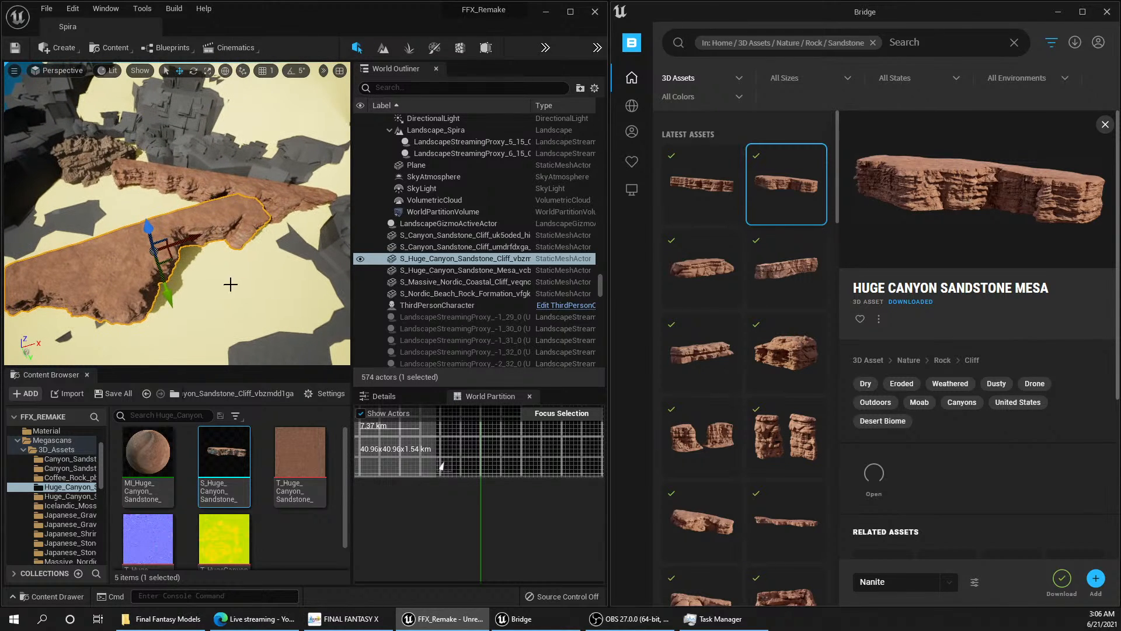
Step: Rotate the huge canyon sandstone cliff about its vertical axis to run roughly parallel to the mesa behind it
key("d")
right_click_drag(244, 283, 213, 270)
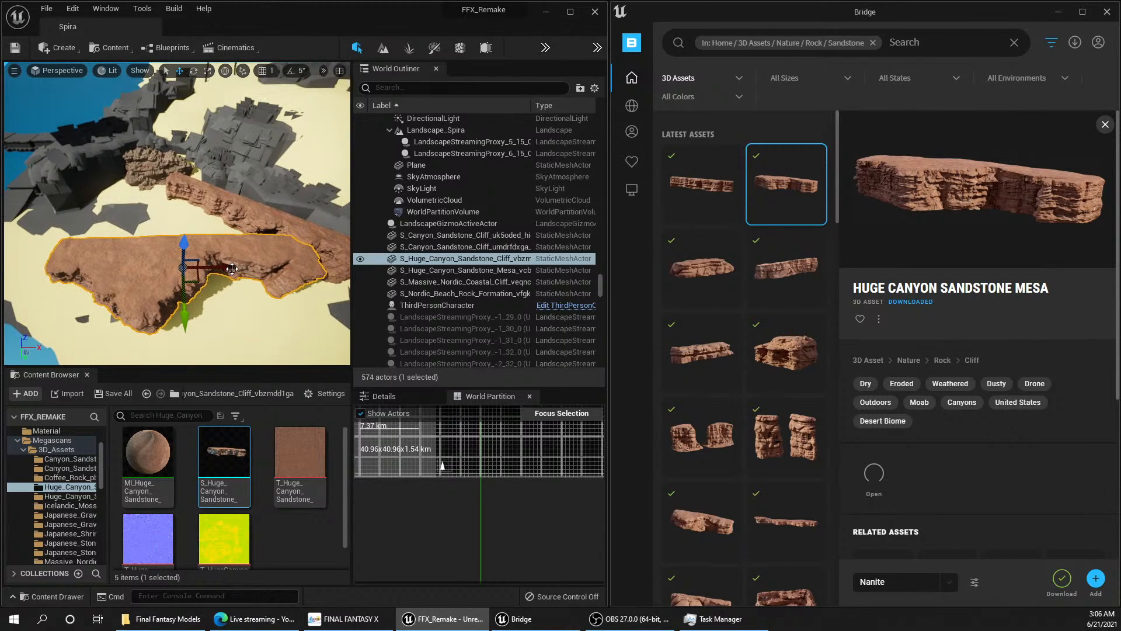
key("e")
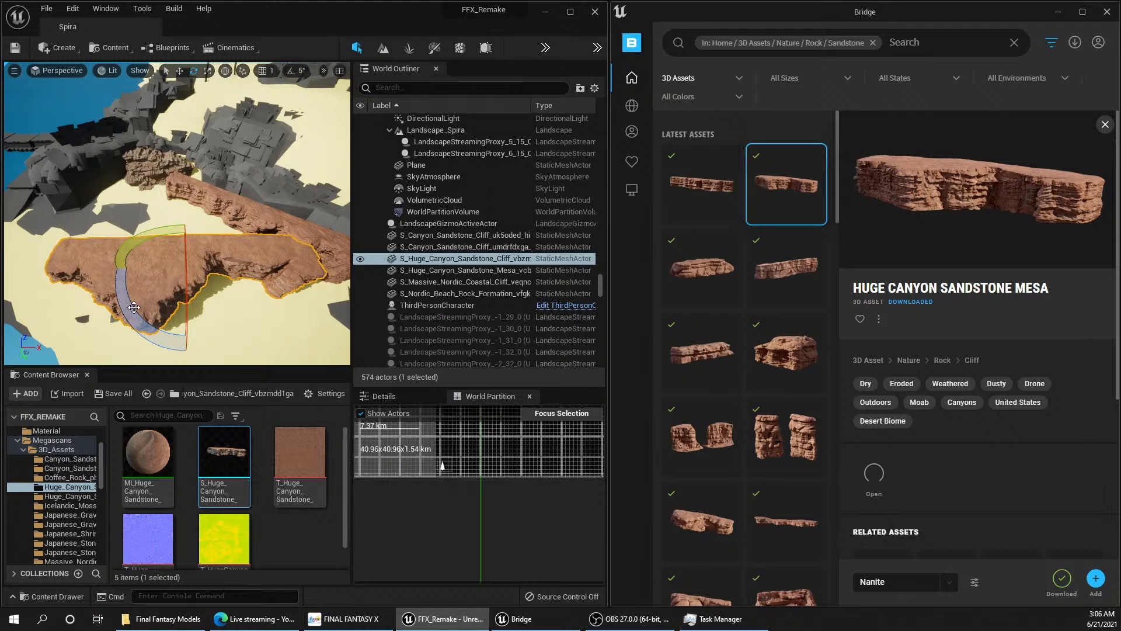
left_click_drag(134, 307, 157, 302)
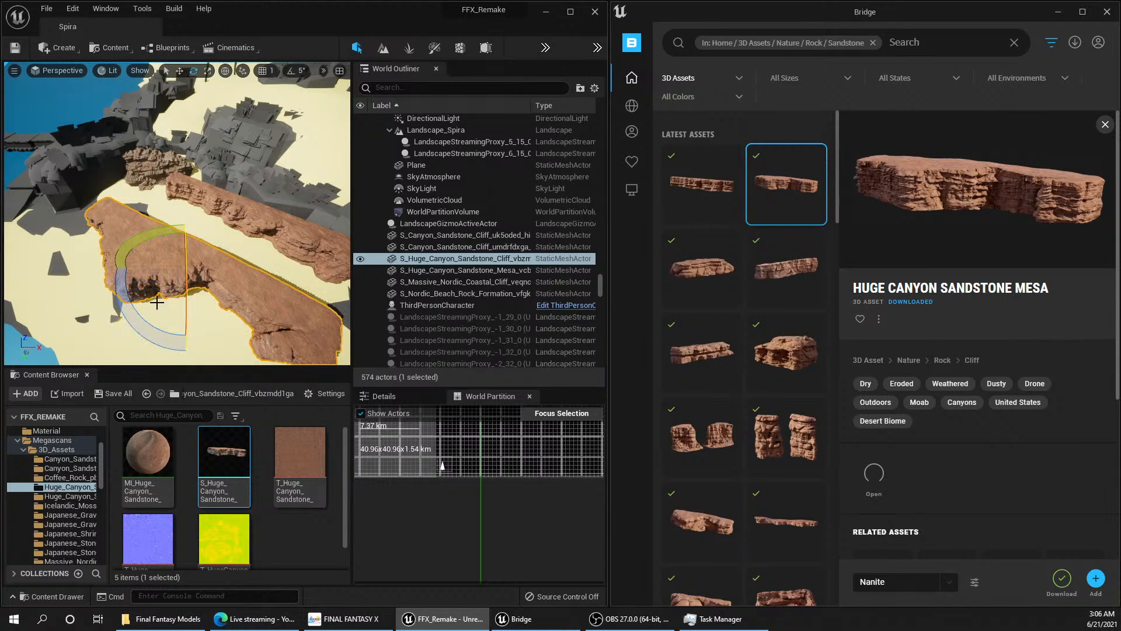
Step: Move the huge canyon sandstone cliff behind the mesa, embedding it in the grey rock meshes
key("w")
left_click_drag(188, 250, 308, 221)
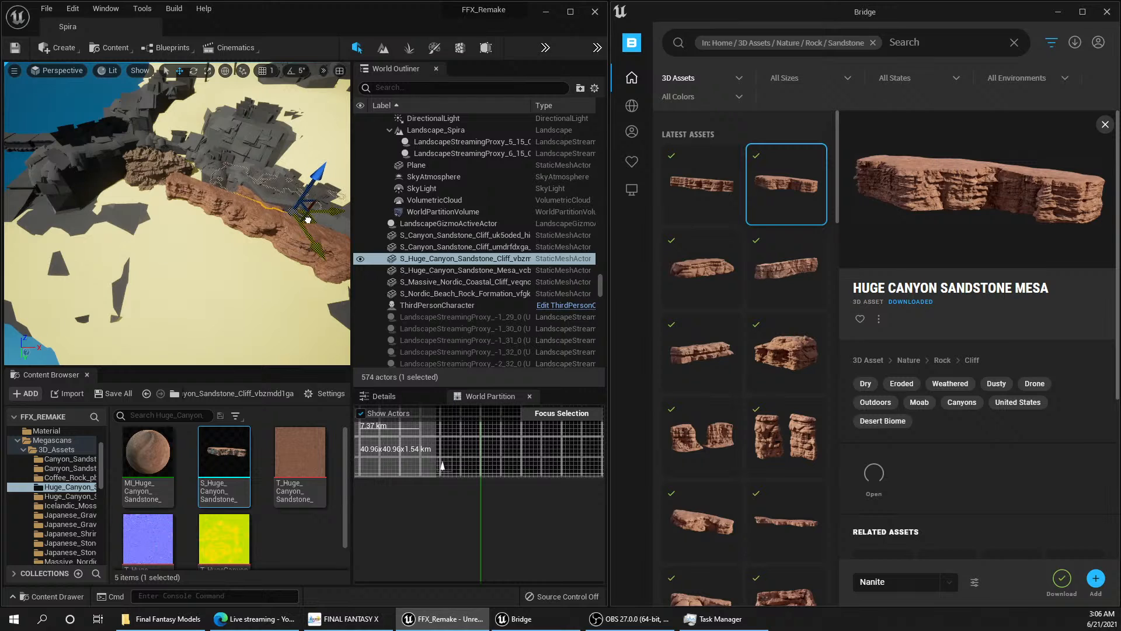
right_click_drag(243, 245, 292, 243)
key("w")
key("e")
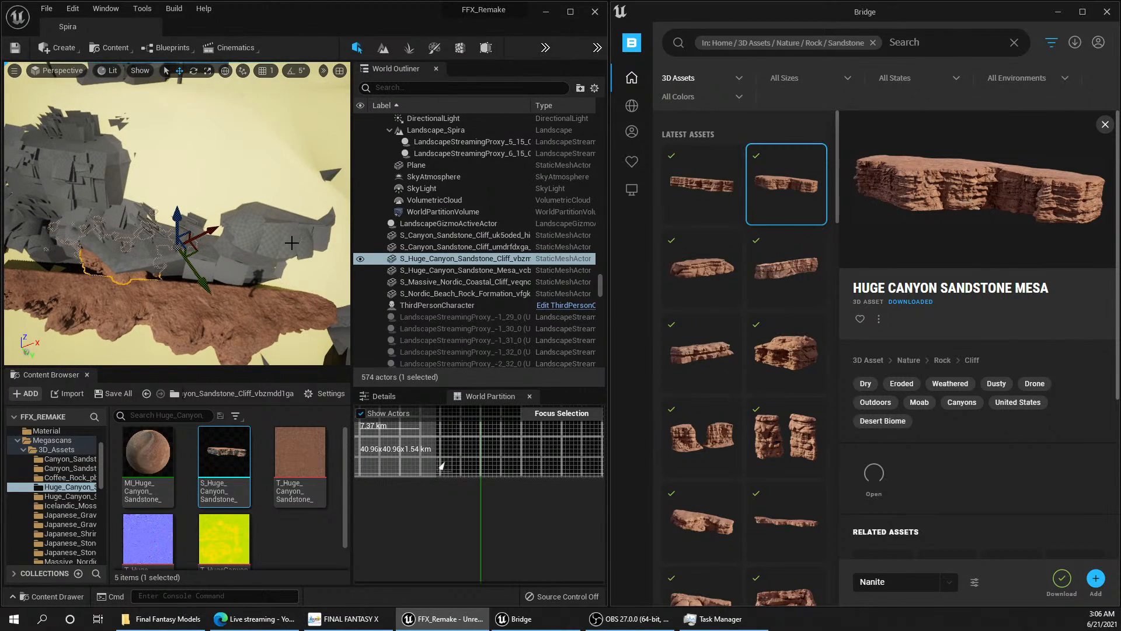
right_click_drag(198, 224, 204, 231)
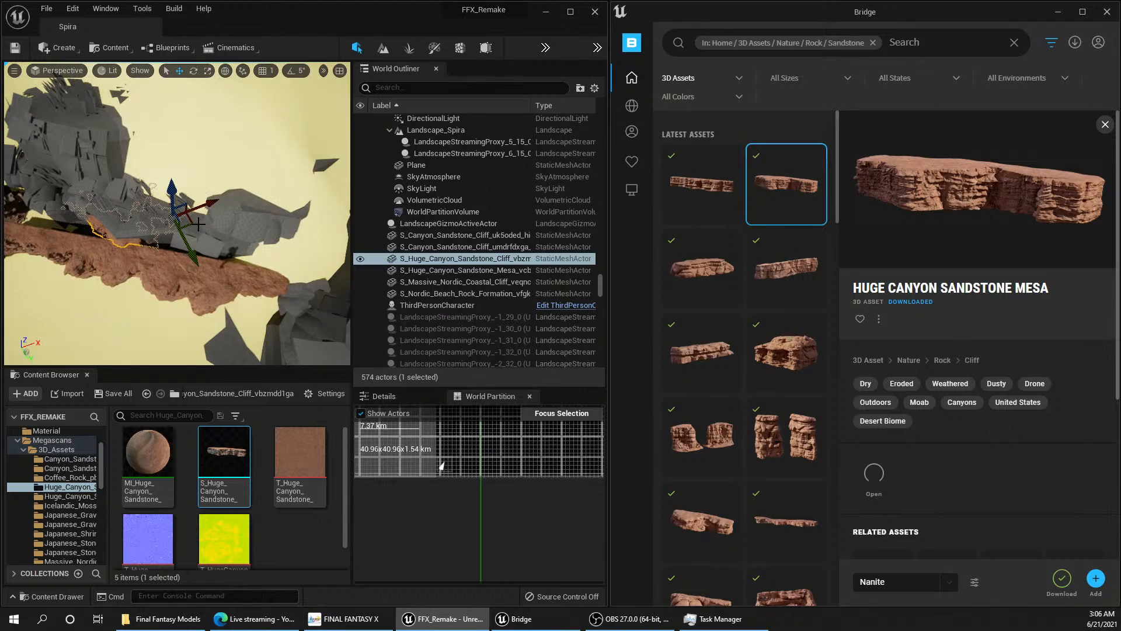
mouse_move(188, 231)
left_mouse_down()
mouse_move(202, 257)
mouse_move(172, 250)
mouse_move(189, 233)
left_mouse_up()
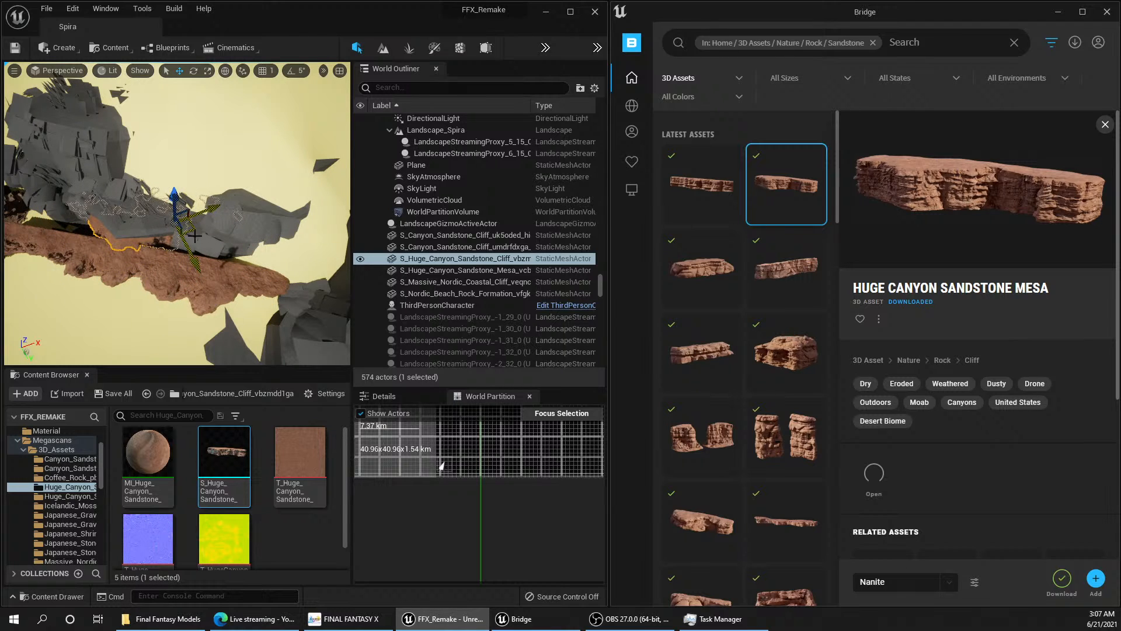
Step: Examine how the repositioned sandstone cliff fits with the mesa and grey rocks from above and from the front
mouse_move(195, 236)
right_mouse_down()
mouse_move(202, 199)
mouse_move(199, 240)
mouse_move(237, 251)
mouse_move(182, 234)
mouse_move(186, 225)
mouse_move(181, 238)
mouse_move(225, 238)
mouse_move(246, 214)
mouse_move(251, 222)
mouse_move(210, 240)
mouse_move(141, 221)
mouse_move(202, 243)
right_mouse_up()
key("w")
key("w")
key("s")
key("s")
key("w")
key("s")
key("w")
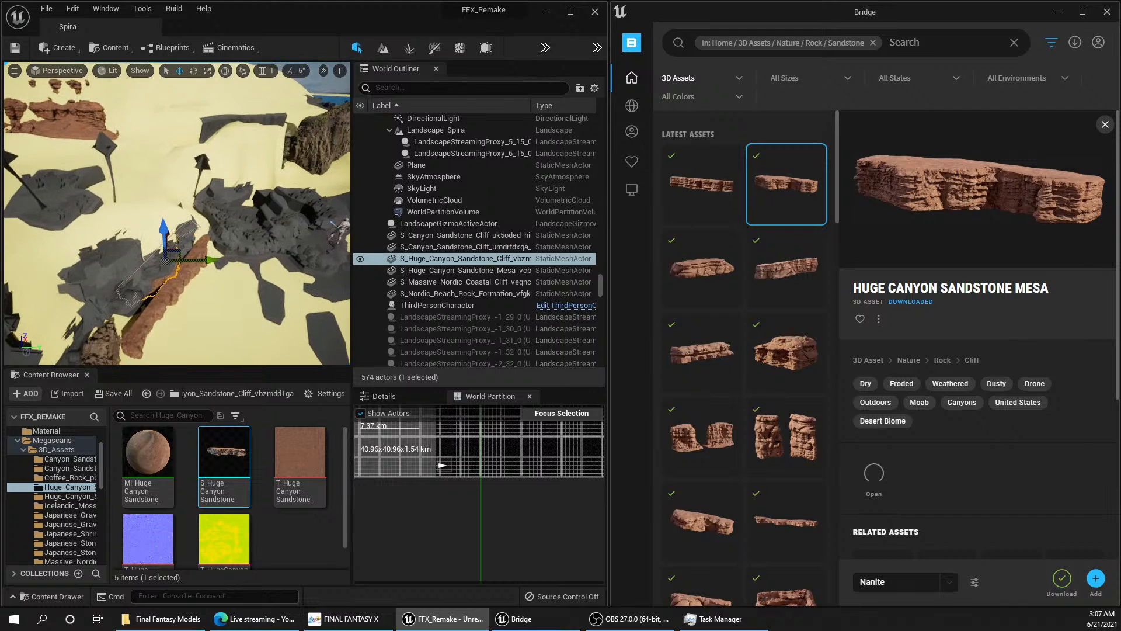
right_click_drag(202, 243, 131, 236)
key("w")
key("s")
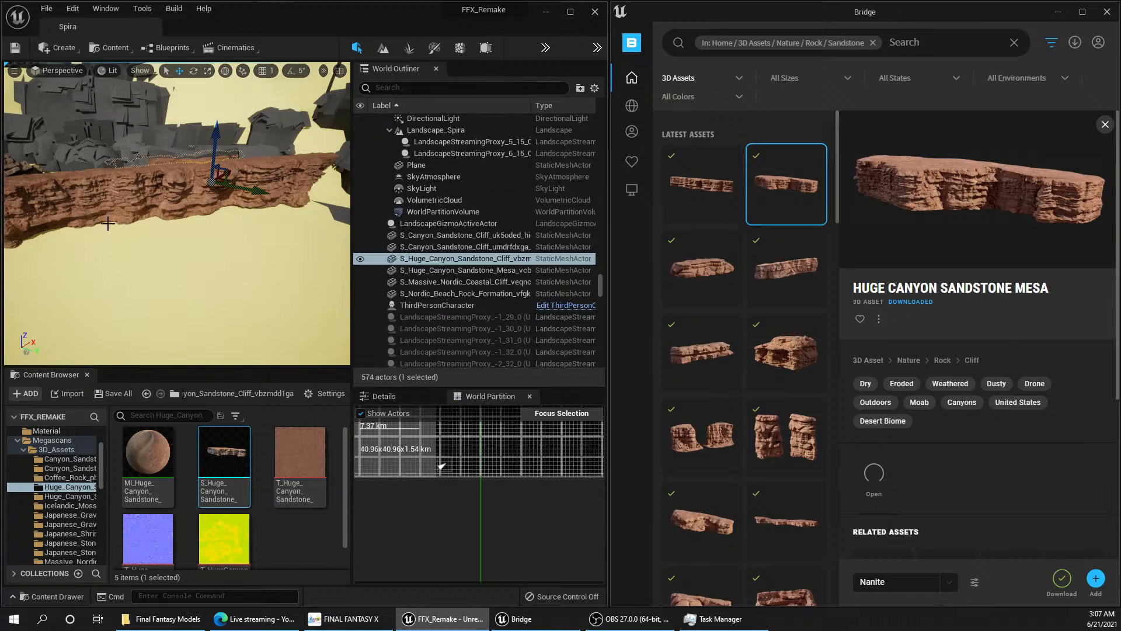
right_click_drag(174, 250, 171, 263)
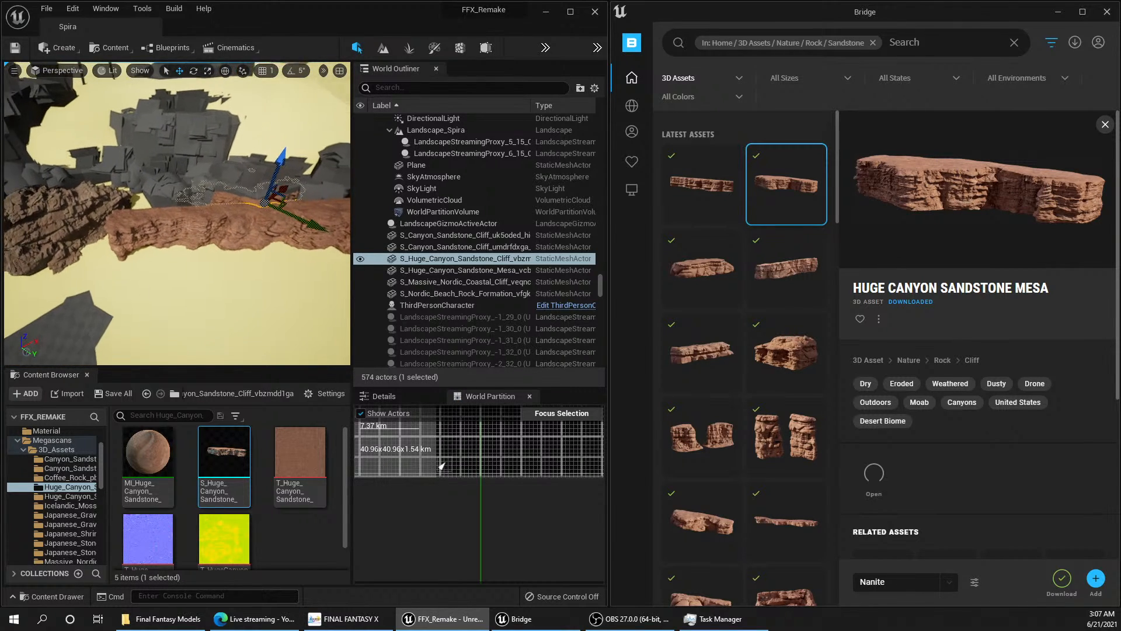
Step: Try repositioning the huge canyon sandstone mesa along the front of the grey rock meshes
left_click(223, 239)
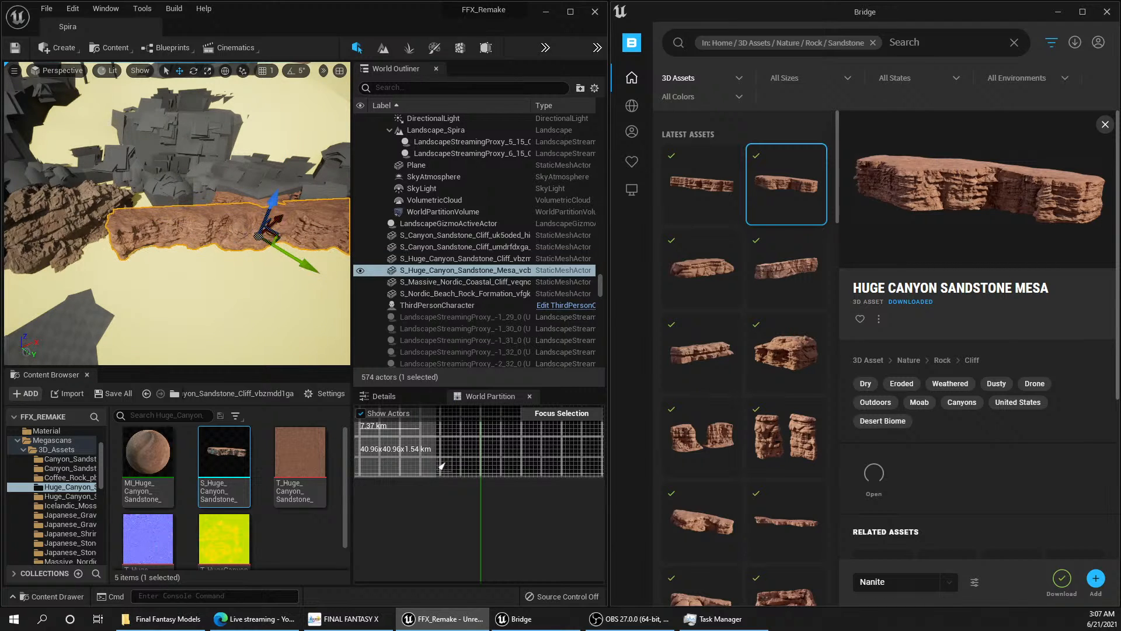
right_click_drag(183, 250, 176, 252)
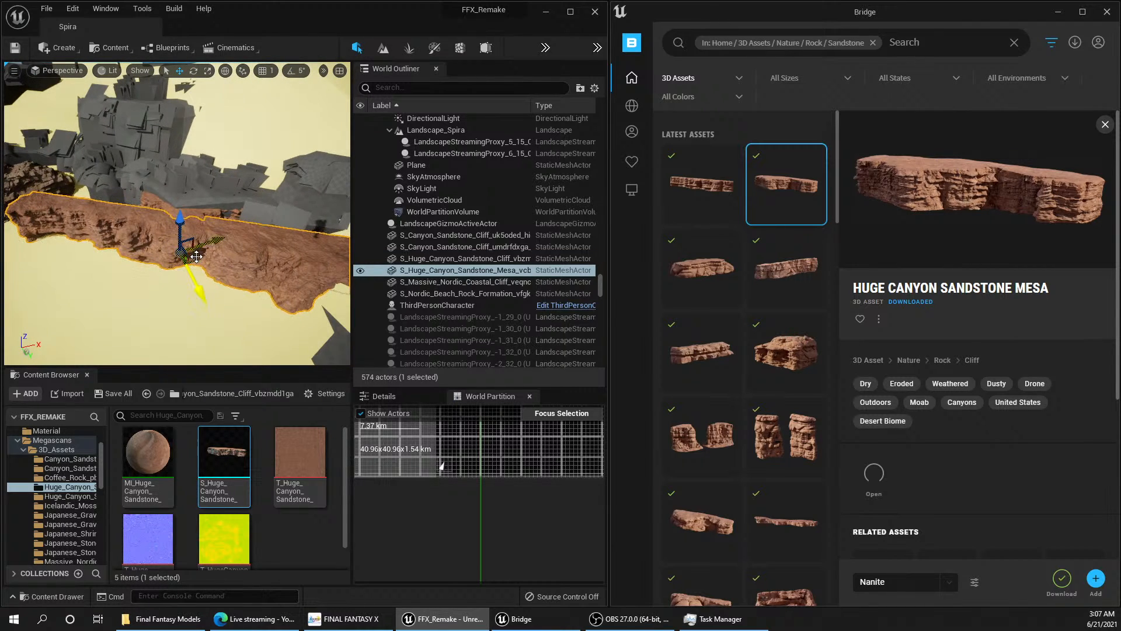
left_click_drag(196, 257, 187, 232)
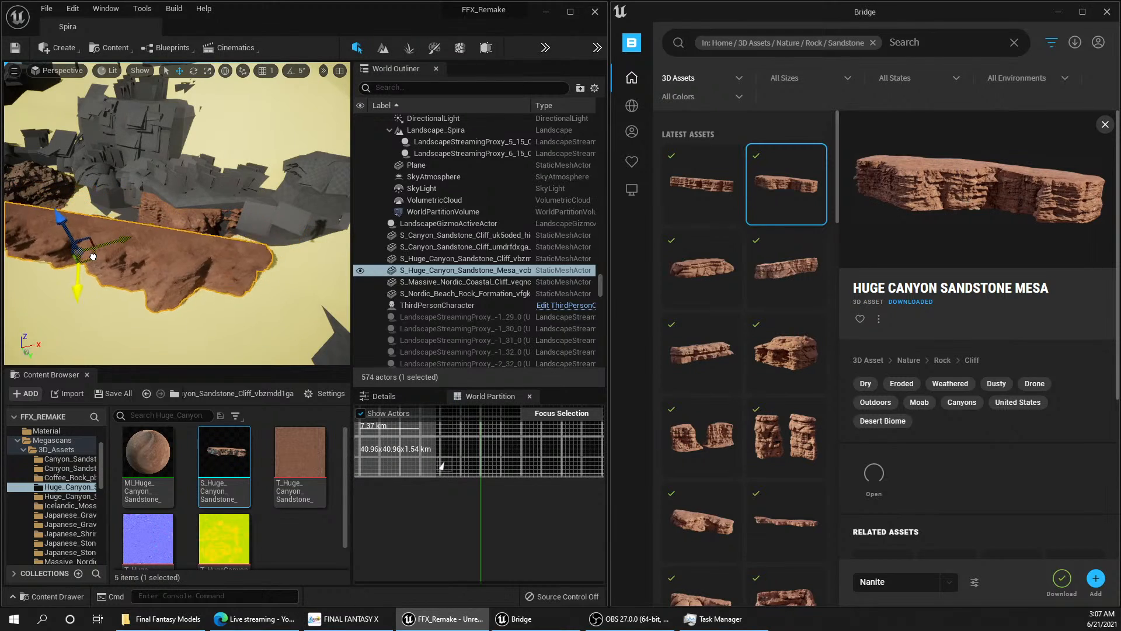
mouse_move(89, 261)
left_mouse_down()
mouse_move(55, 258)
mouse_move(107, 260)
left_mouse_up()
right_click_drag(108, 261, 140, 254)
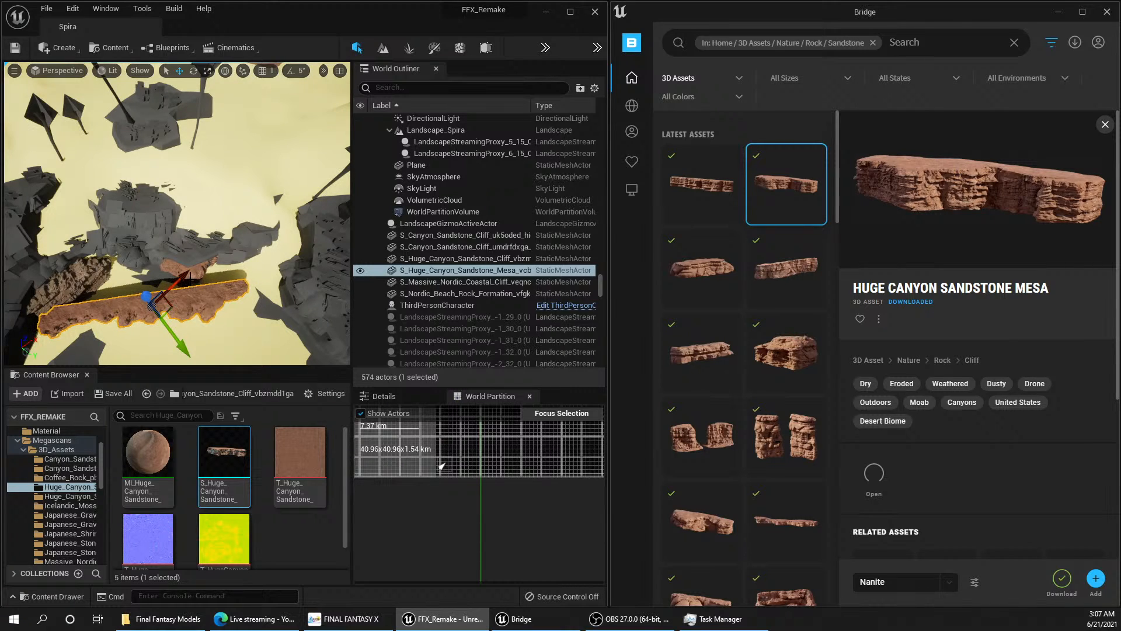
Step: Delete the huge canyon sandstone mesa and add the first sandstone asset in Bridge's third row to the project
key("Delete")
mouse_move(712, 257)
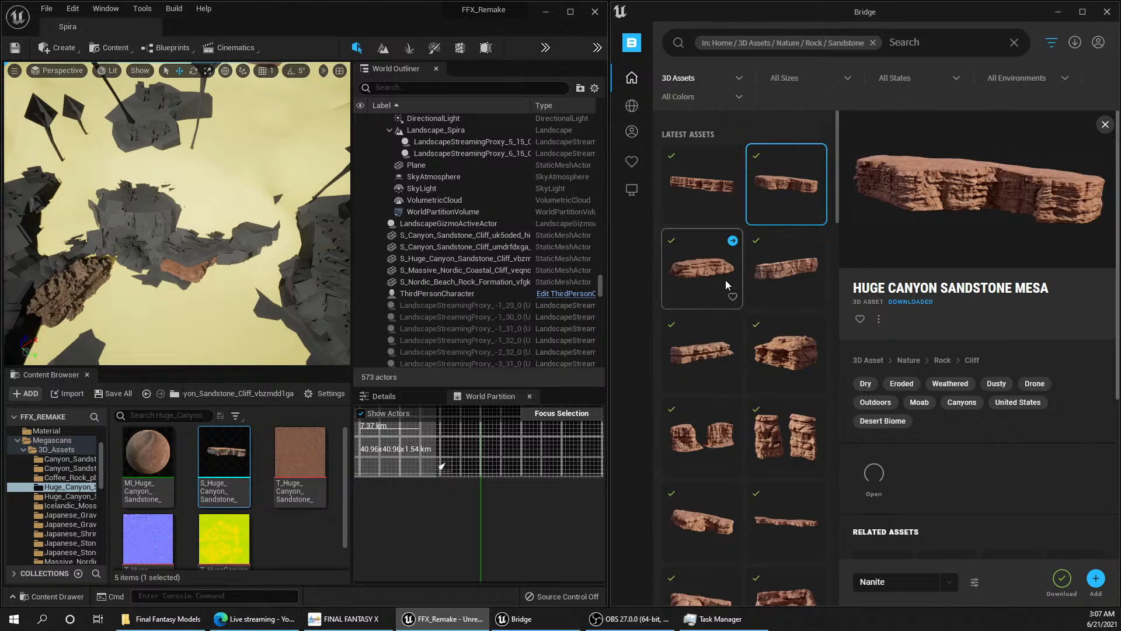
left_click(733, 325)
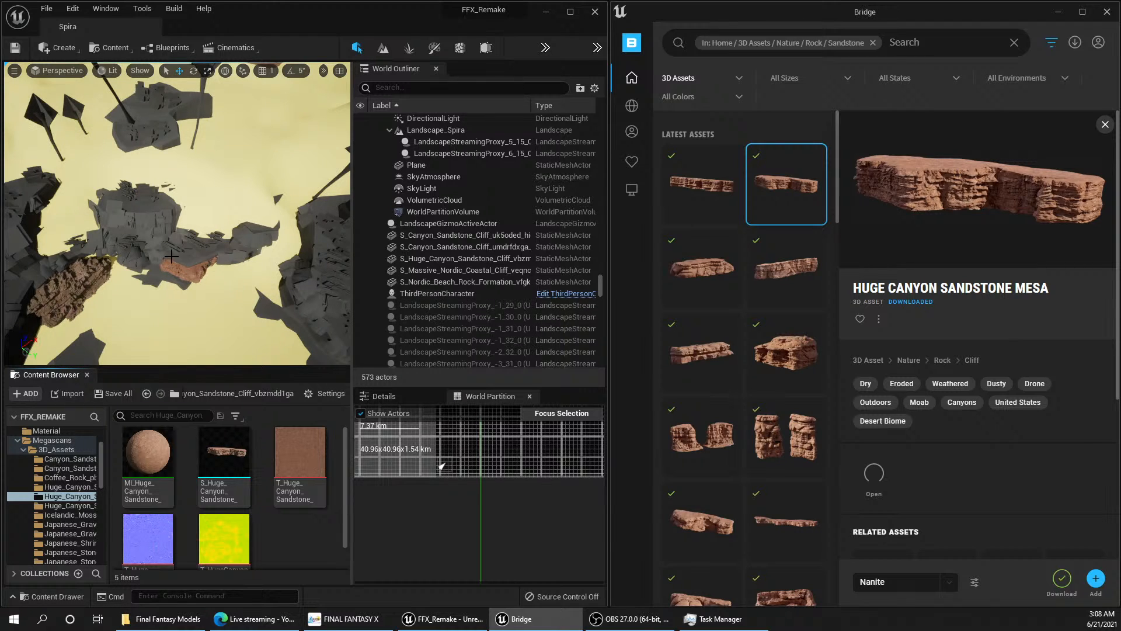
Step: Inspect several of the massive Nordic coastal cliff pieces around the grey structure by the sea, selecting them individually
right_click_drag(211, 273, 221, 294)
key("s")
key("w")
key("s")
key("w")
left_click(204, 291)
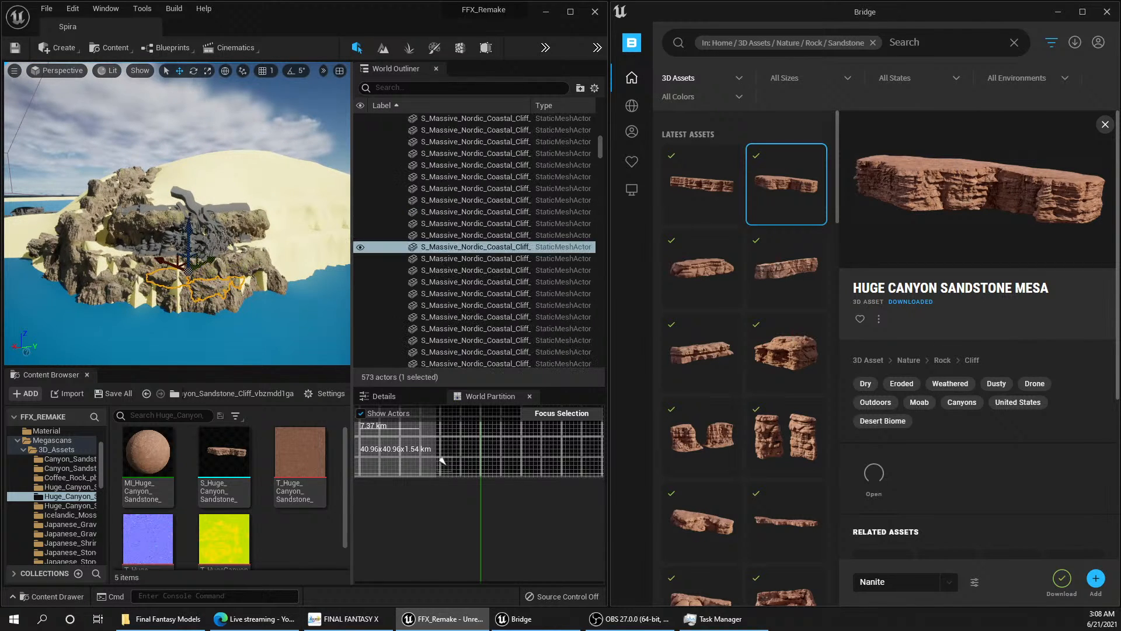
scroll(206, 290, "up", 3)
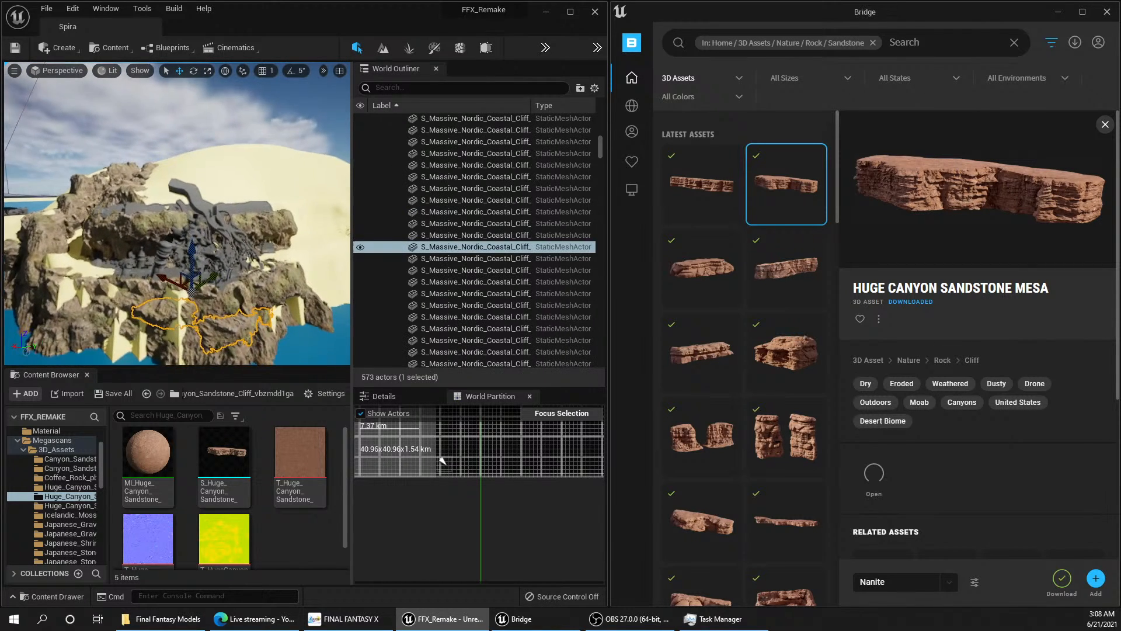
left_click(233, 298)
left_click(141, 298)
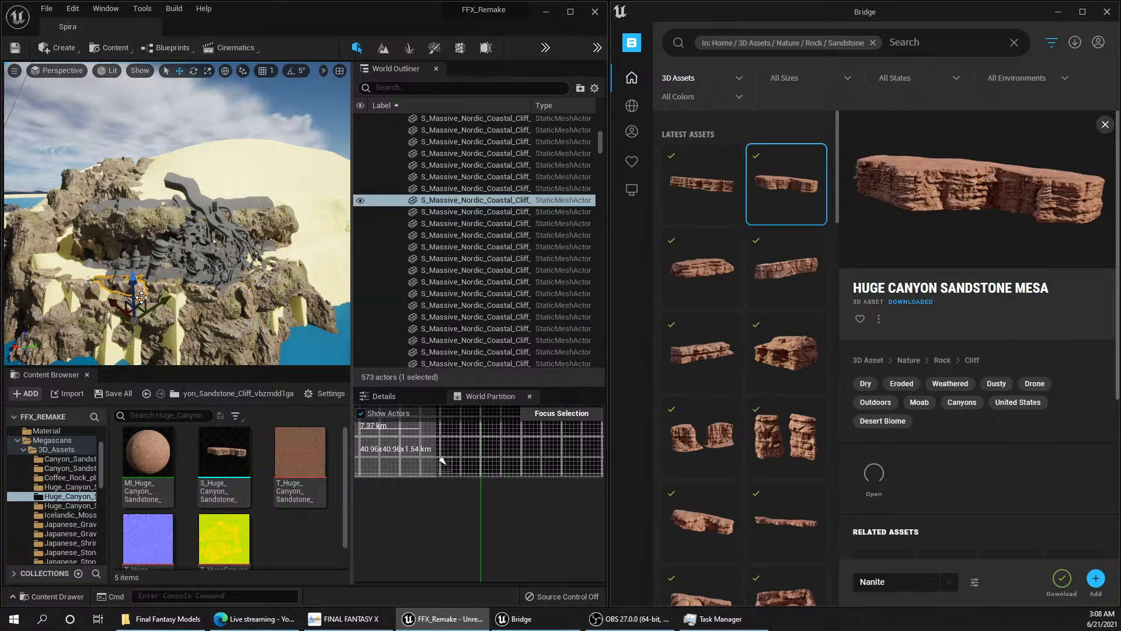
left_click(179, 284)
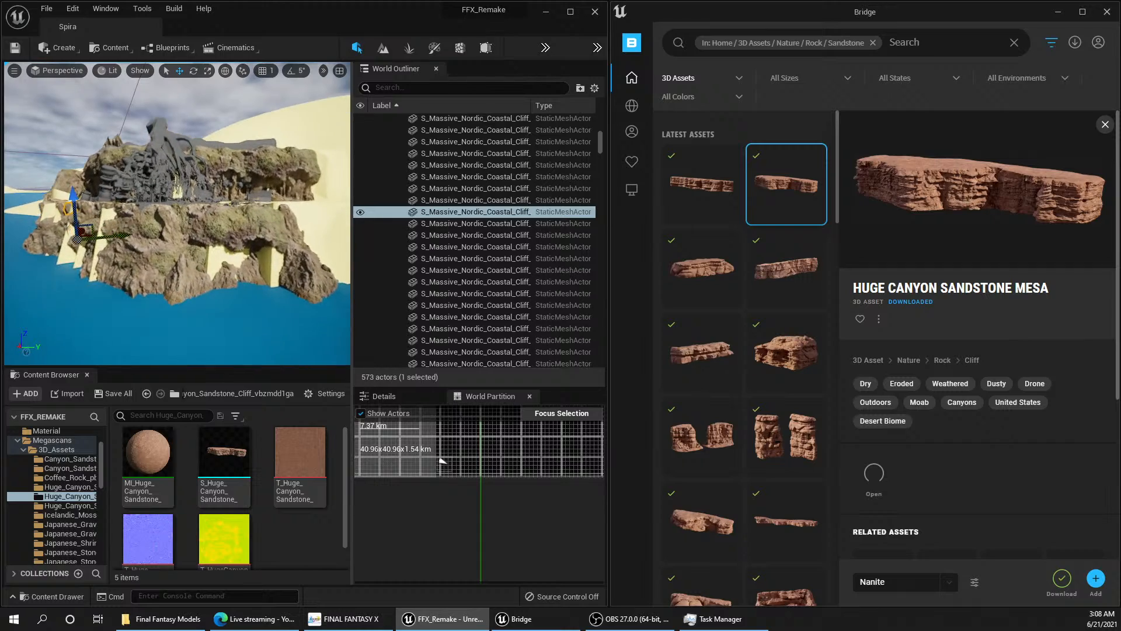
Step: Examine the Nordic coastal cliffs around the grey structure up close, and the sandstone cliff among the grey rocks
key("w")
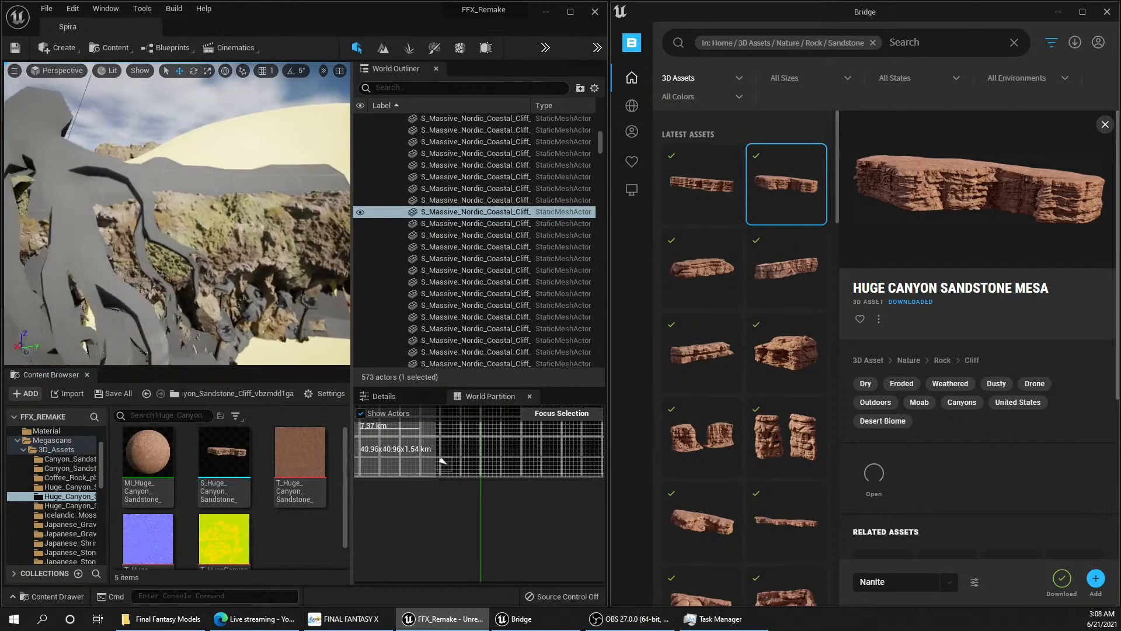
key("s")
key("w")
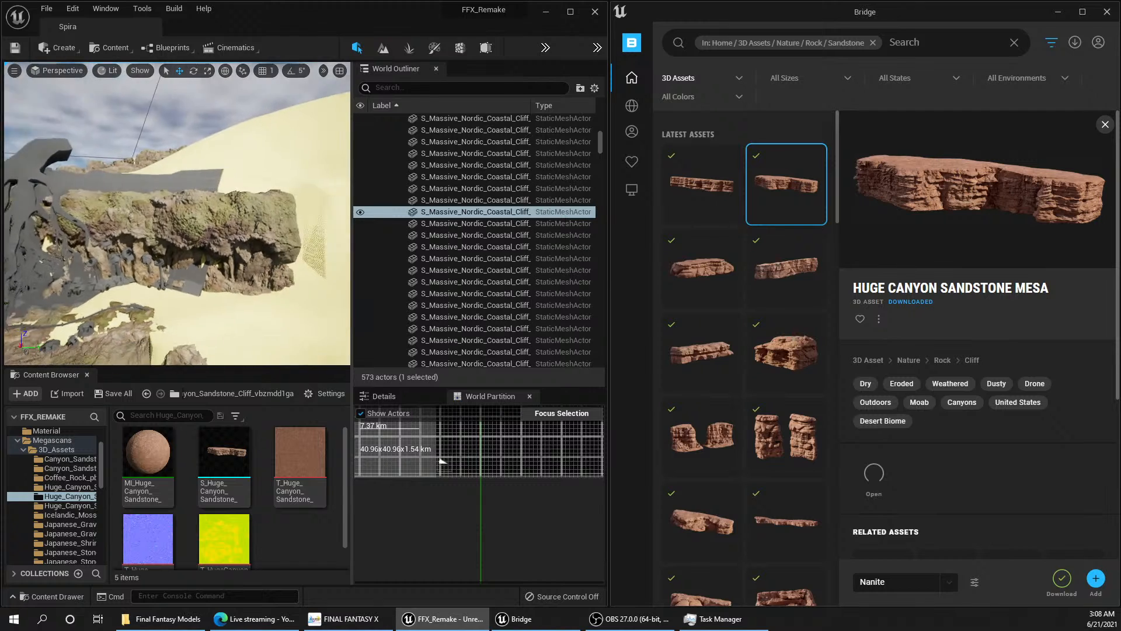
key("w")
right_click_drag(177, 214, 188, 311)
key("w")
key("w")
key("w")
key("w")
key("s")
key("w")
key("s")
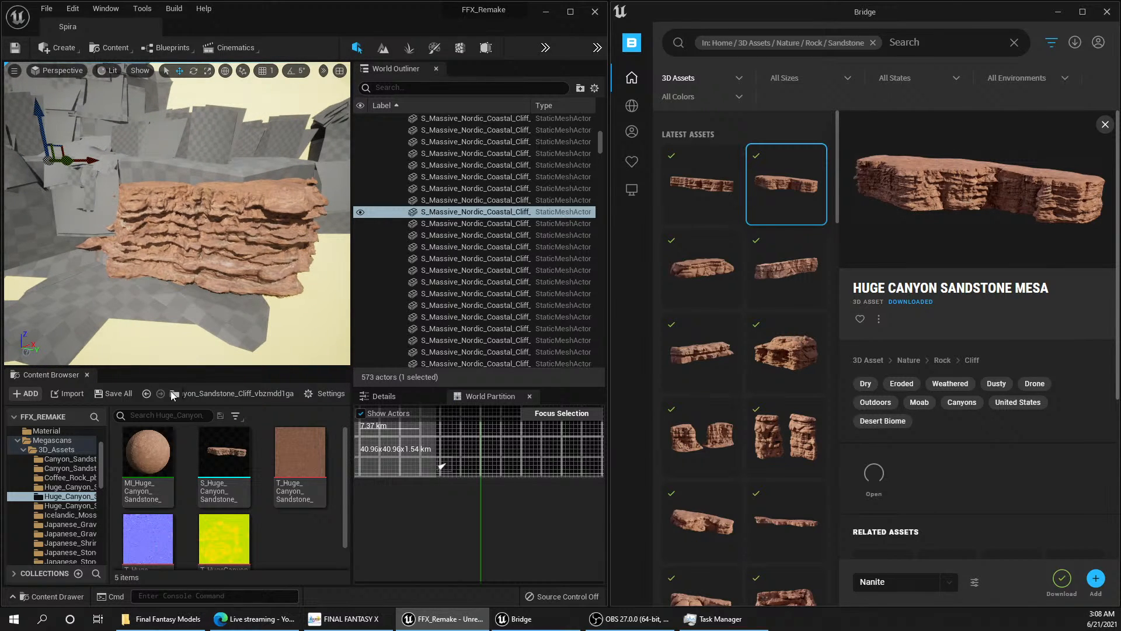
Step: Apply the T_Mossy_Wall_2x2_M_tjtndfto_8K_D texture from the Megascans Surfaces folder to the sandstone cliff by the grey rocks
left_click_drag(101, 460, 100, 530)
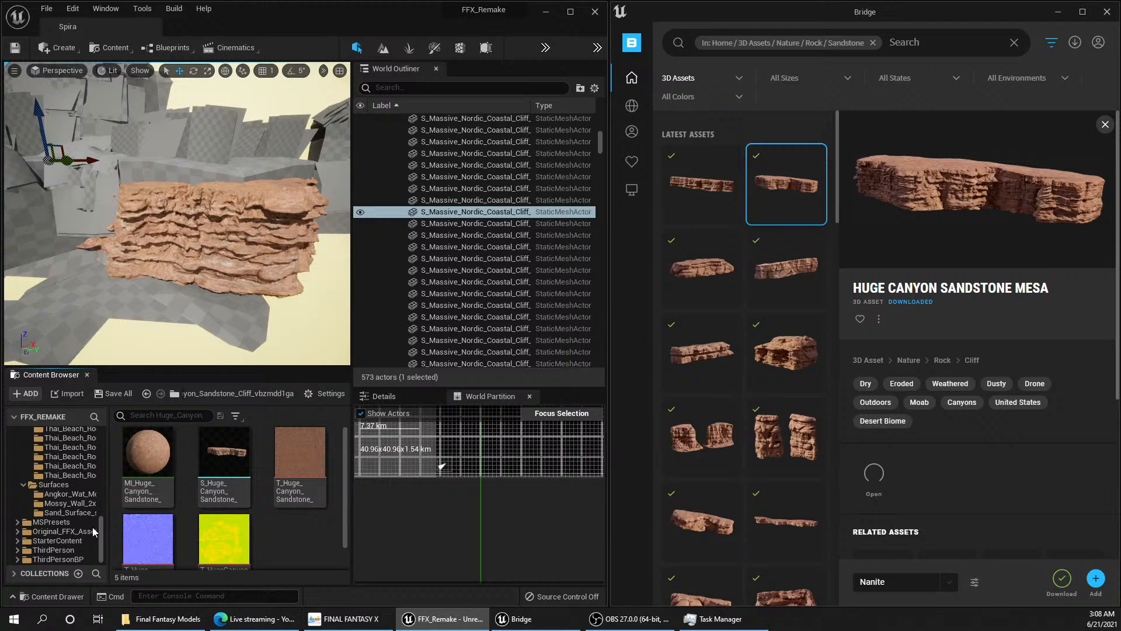
left_click(65, 503)
left_click(217, 461)
left_click_drag(217, 461, 219, 264)
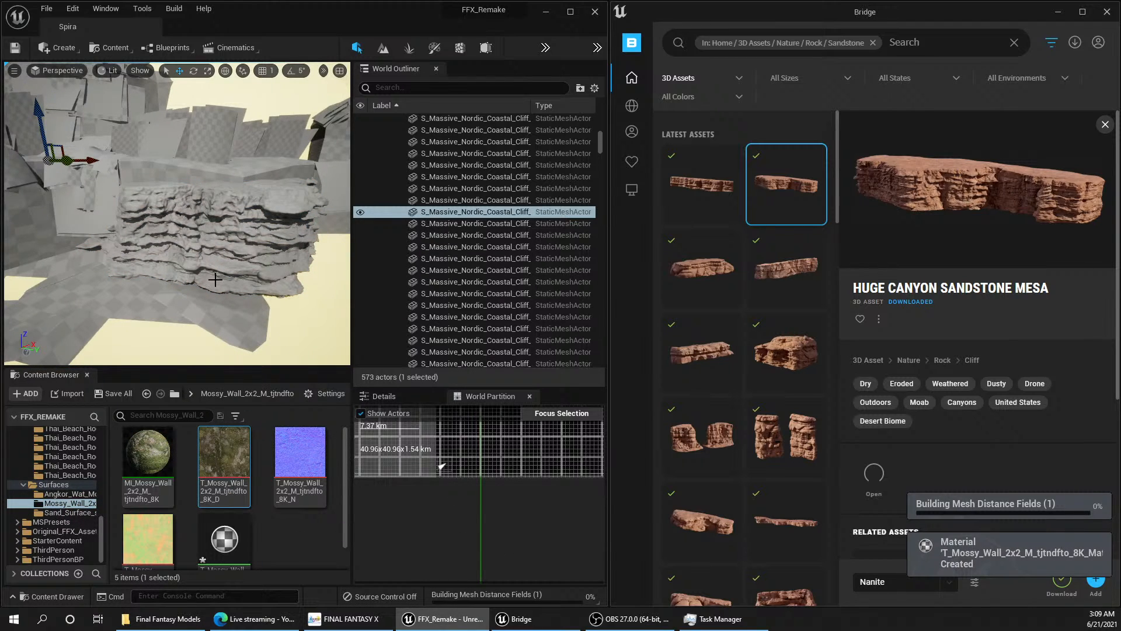
Step: Examine the moss-textured cliff against the surrounding grey rock meshes from several angles and distances
mouse_move(220, 264)
right_mouse_down()
mouse_move(255, 273)
mouse_move(257, 346)
mouse_move(255, 271)
mouse_move(273, 261)
mouse_move(256, 284)
mouse_move(285, 284)
mouse_move(282, 271)
mouse_move(259, 272)
mouse_move(278, 260)
mouse_move(270, 275)
mouse_move(206, 271)
right_mouse_up()
key("w")
key("w")
key("w")
key("s")
key("a")
key("w")
key("s")
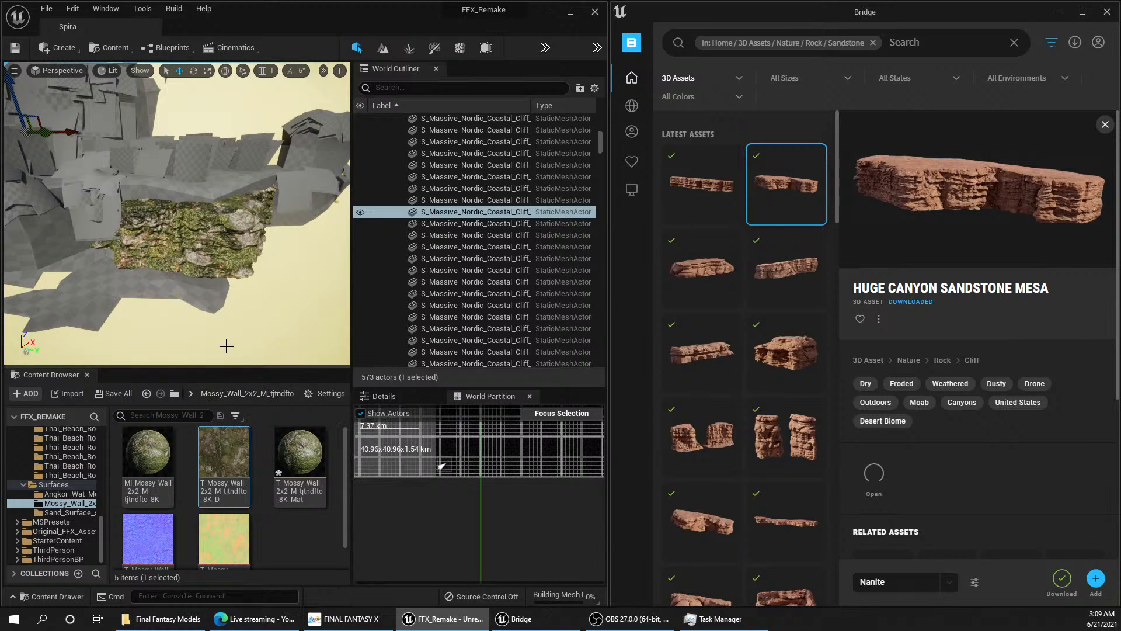
right_click_drag(195, 250, 222, 246)
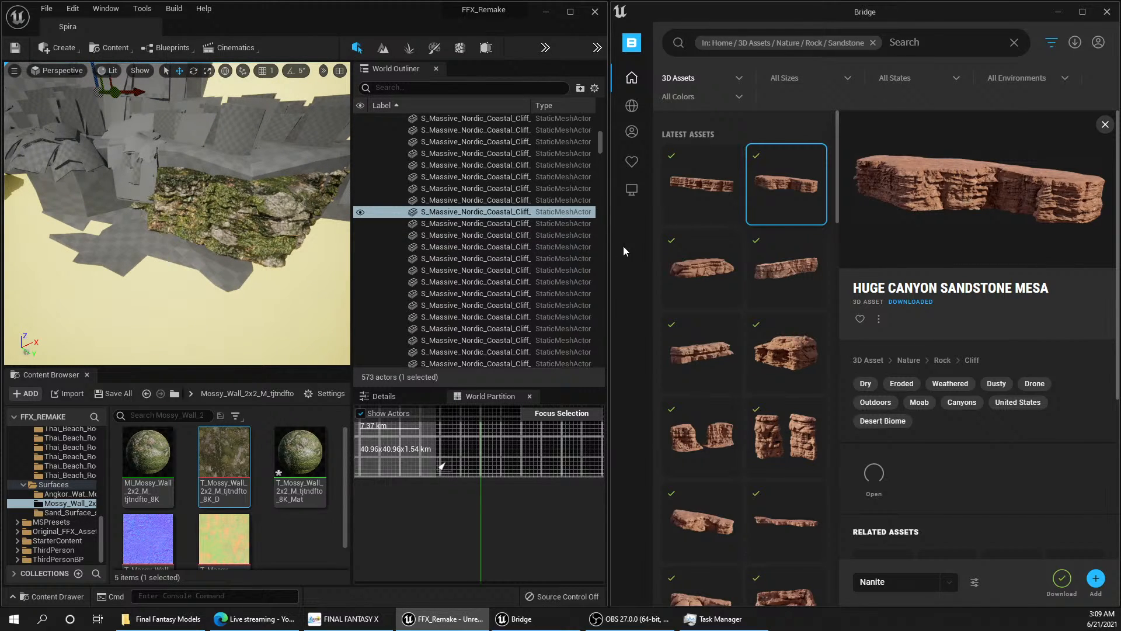
mouse_move(626, 250)
mouse_move(639, 143)
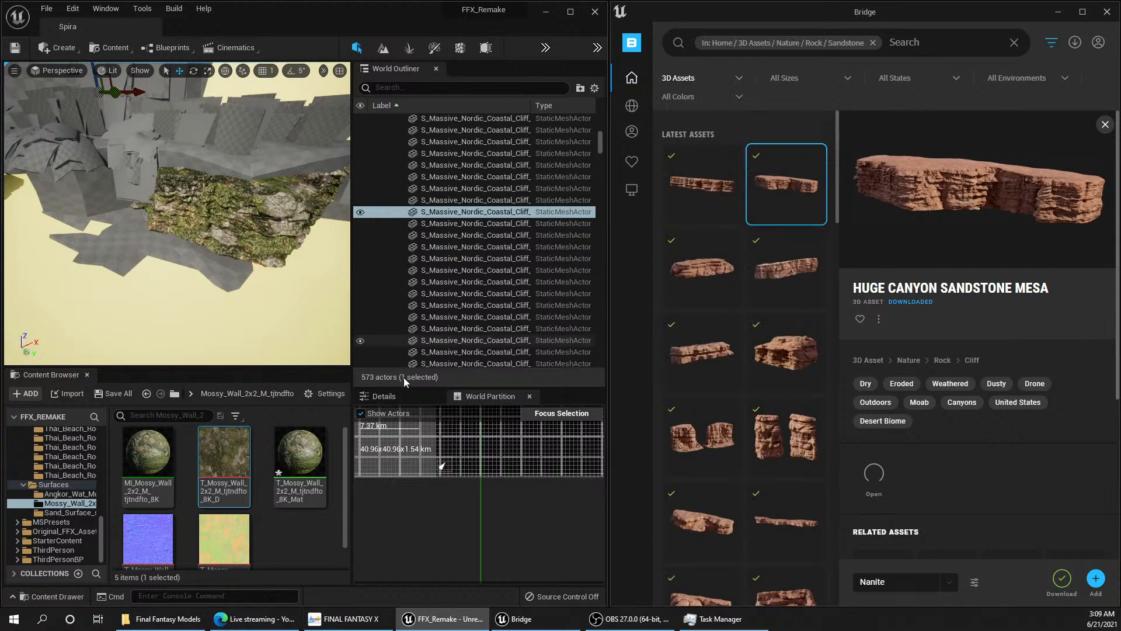
Step: Compare the project's Huge_Canyon sandstone asset folders and open Huge_Canyon_Sandstone_Cliff_vbzmdd1ga
left_click_drag(101, 546, 103, 472)
left_click(71, 490)
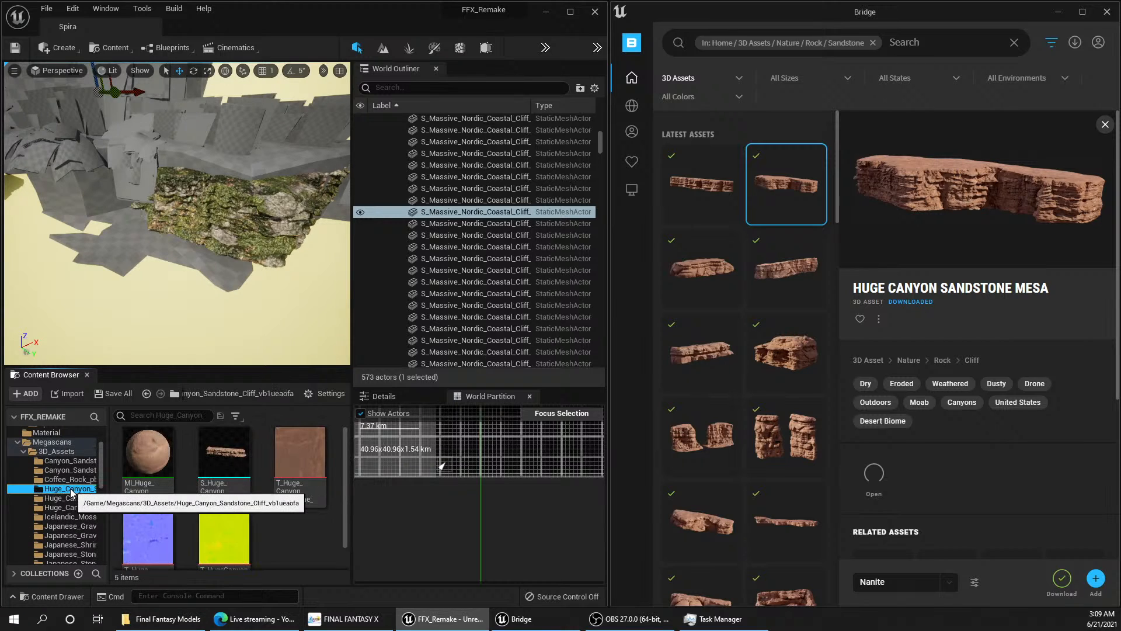
left_click(74, 498)
left_click(70, 507)
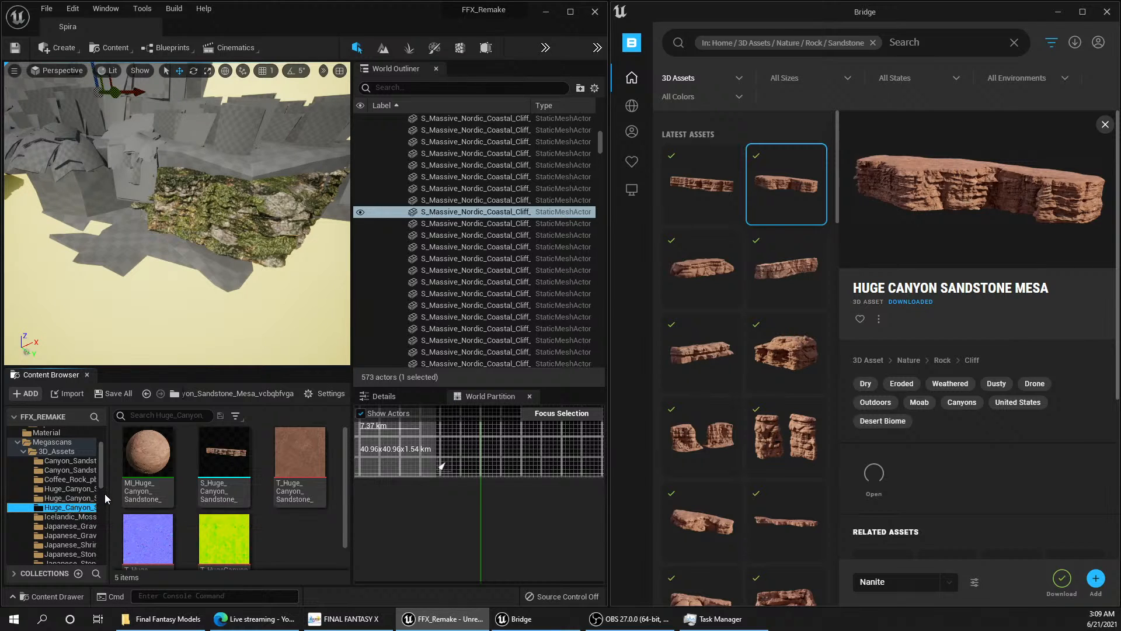
mouse_move(108, 493)
left_mouse_down()
mouse_move(216, 489)
mouse_move(114, 490)
left_mouse_up()
left_click(74, 489)
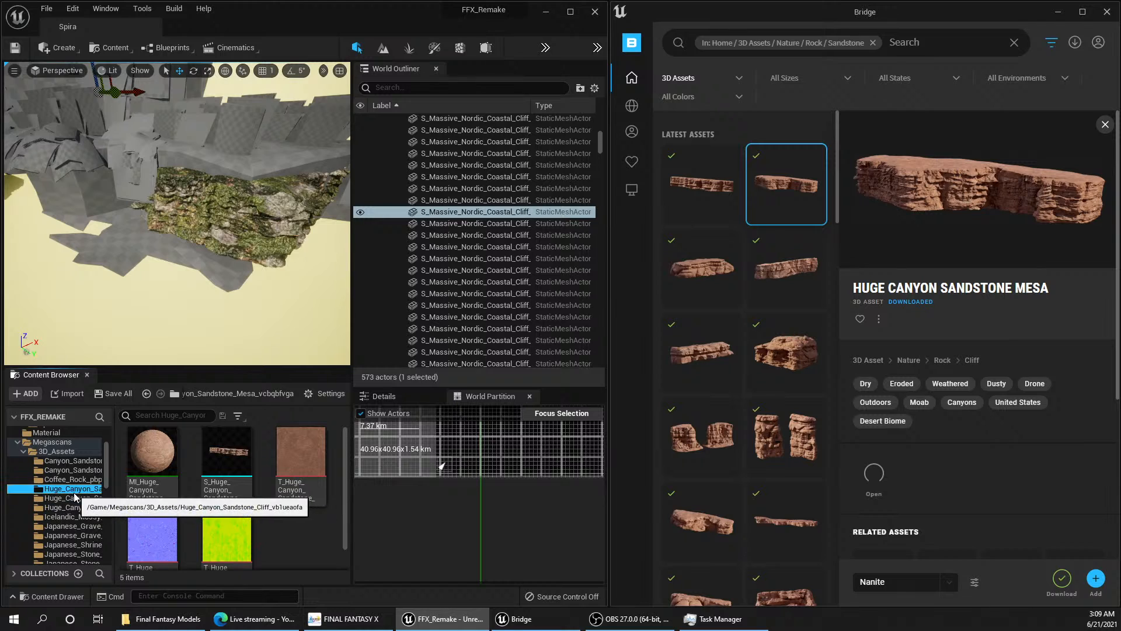
left_click(75, 498)
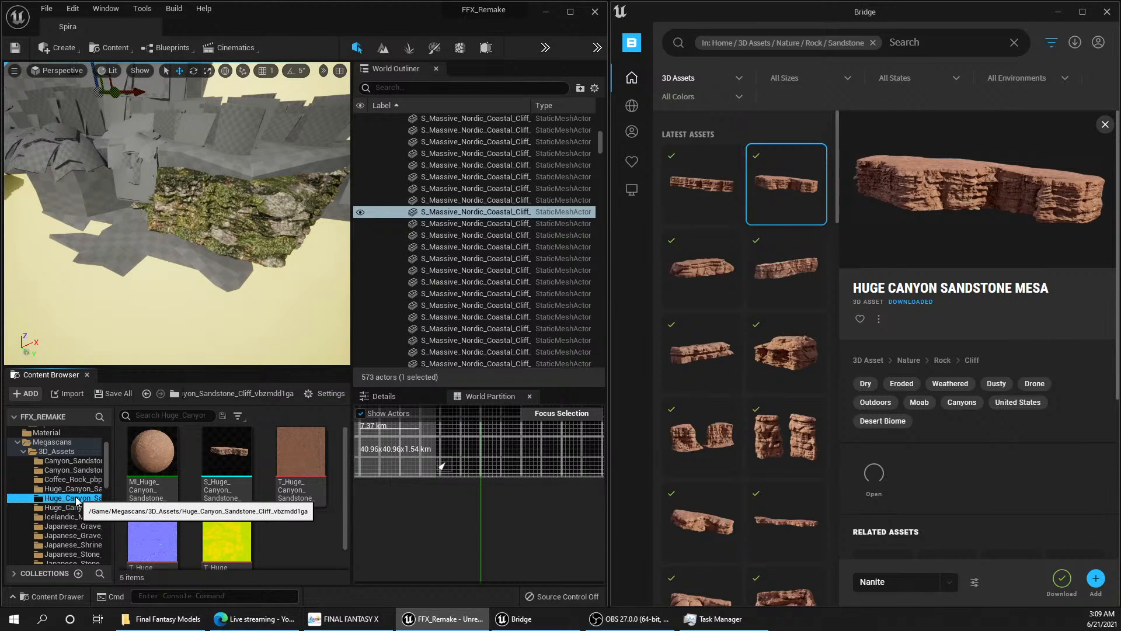
Step: Place the Huge_Canyon_Sandstone_Cliff_vbzmdd1ga mesh on the sand in front of the moss-textured cliff
left_click_drag(76, 500, 138, 296)
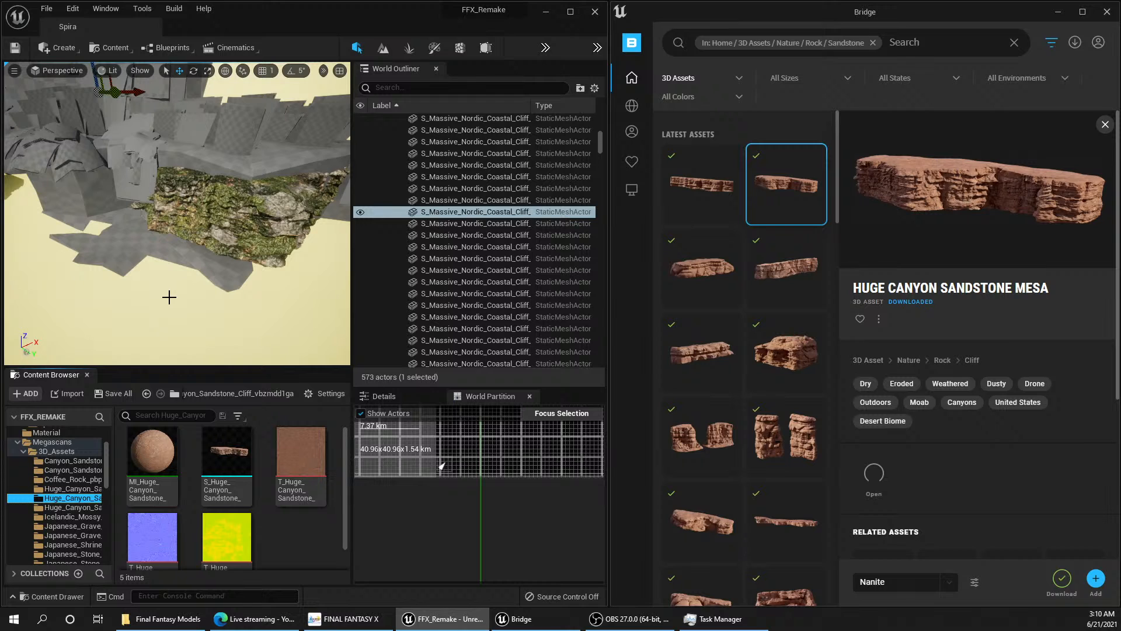
left_click_drag(229, 454, 179, 311)
scroll(220, 234, "down", 6)
mouse_move(201, 261)
right_mouse_down()
mouse_move(212, 266)
mouse_move(201, 261)
right_mouse_up()
key("w")
left_click_drag(181, 217, 180, 359)
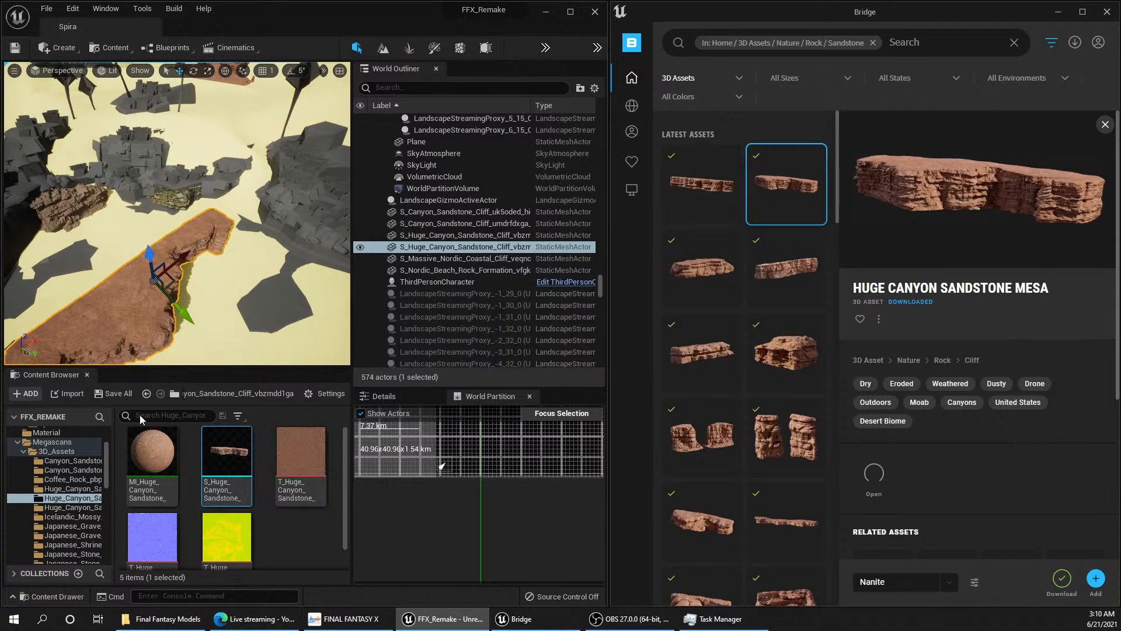
Step: Place the Huge_Canyon_Sandstone_Cliff_vb1ueaofa mesh beside the newly placed huge cliff and focus the view on it
left_click(89, 489)
left_click_drag(226, 451, 98, 252)
key("f")
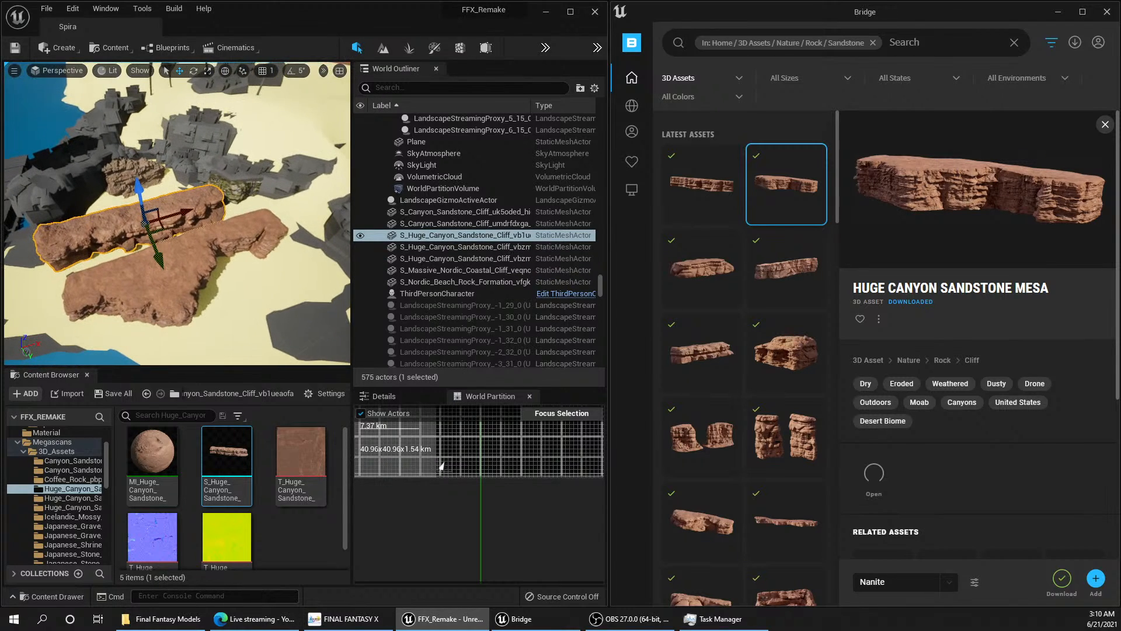
Step: Place the Huge_Canyon_Sandstone_Mesa_vcbqbfvga mesh near the shoreline alongside the two huge sandstone cliffs
left_click(76, 507)
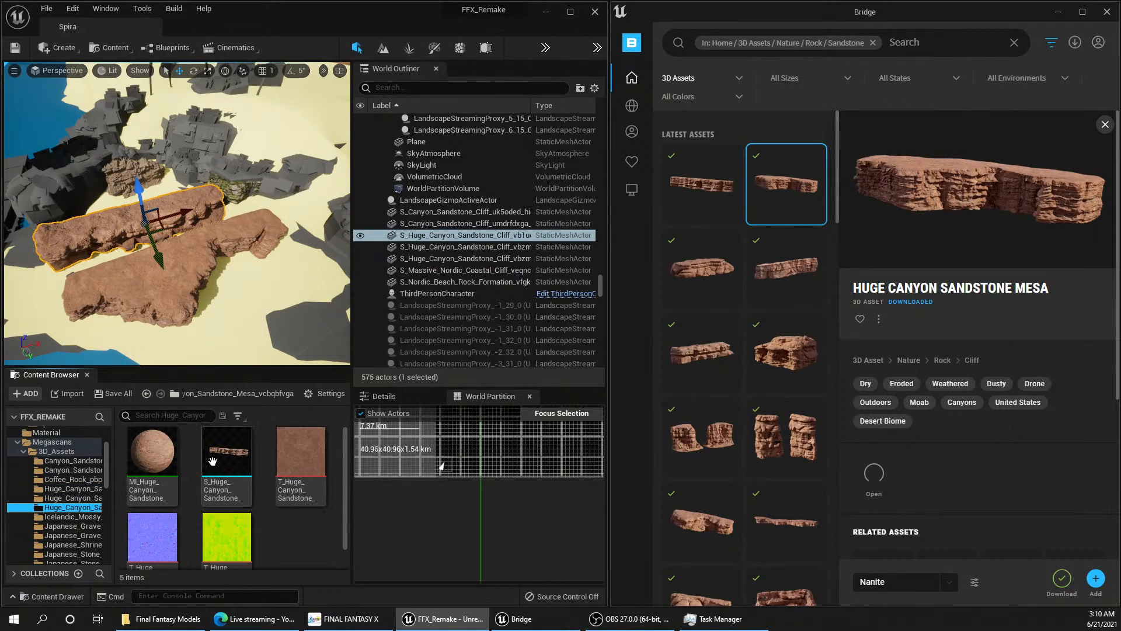
left_click_drag(227, 461, 211, 332)
right_click_drag(235, 304, 231, 280)
scroll(250, 280, "down", 6)
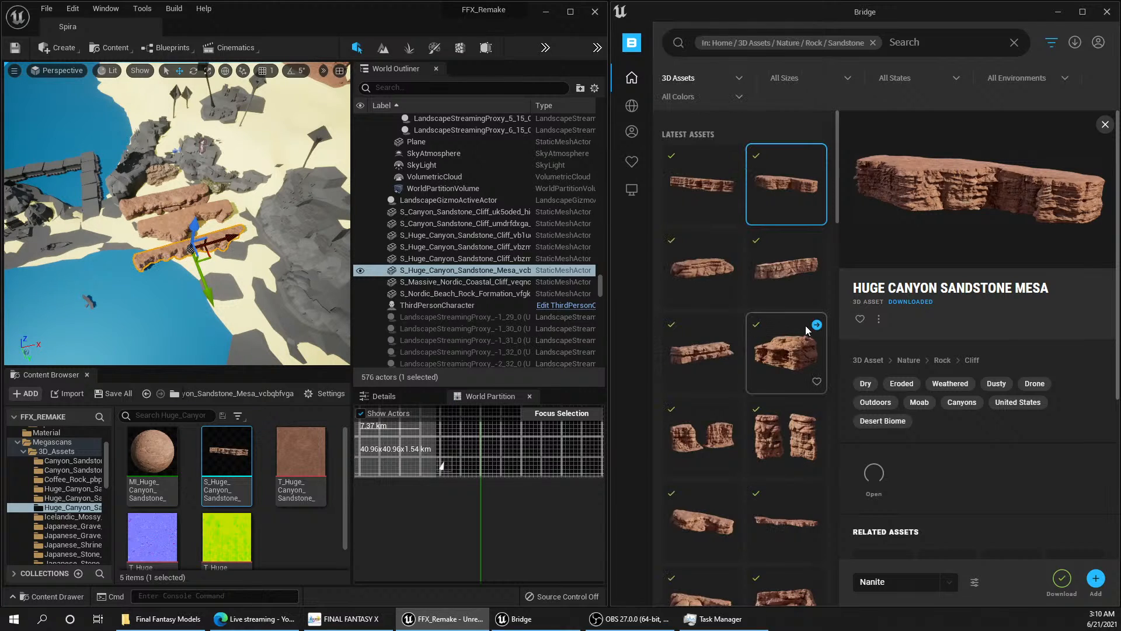
Step: Browse Bridge's sandstone assets, viewing the blocky Huge Canyon Sandstone Mesa, Canyon Sandstone Cliff Base and Massive Canyon Sandstone Cliff
left_click(787, 351)
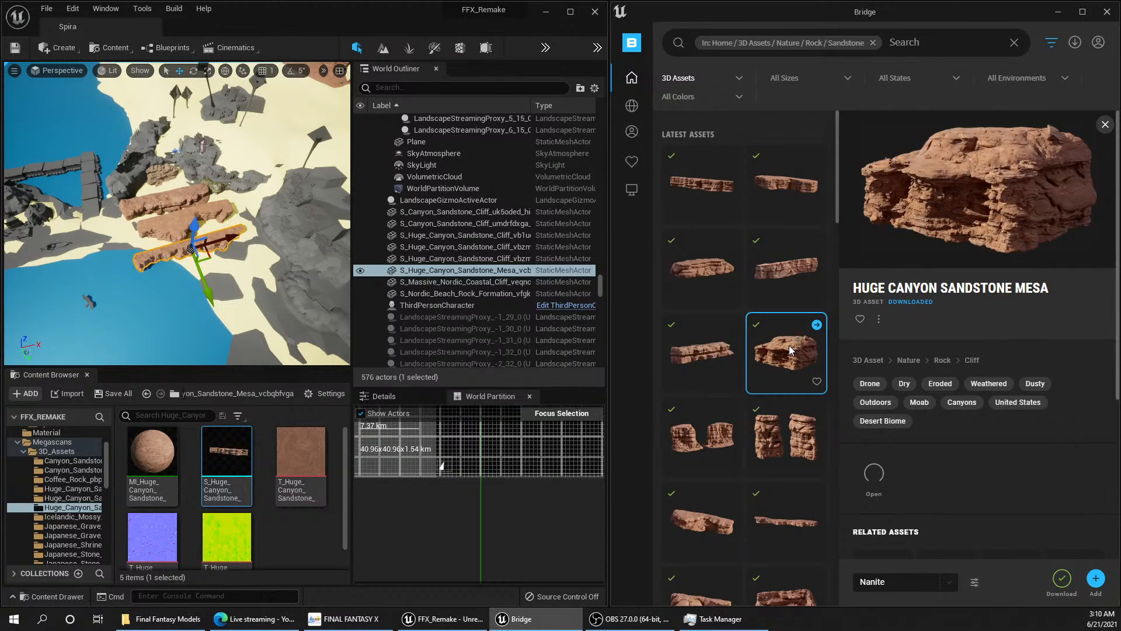
scroll(783, 349, "down", 3)
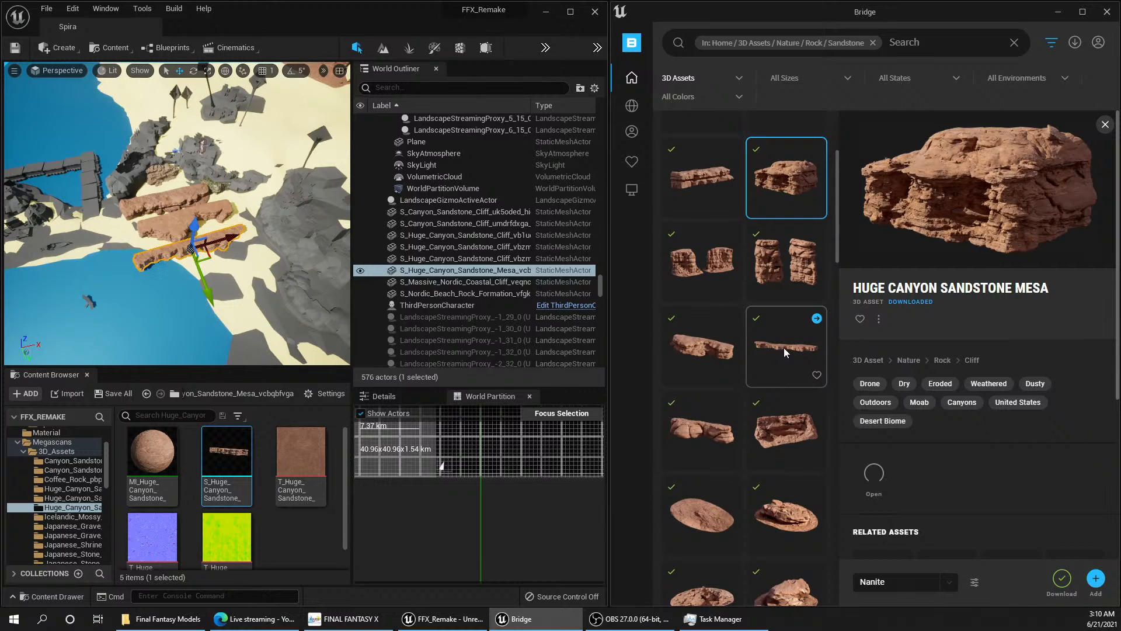
scroll(783, 348, "down", 2)
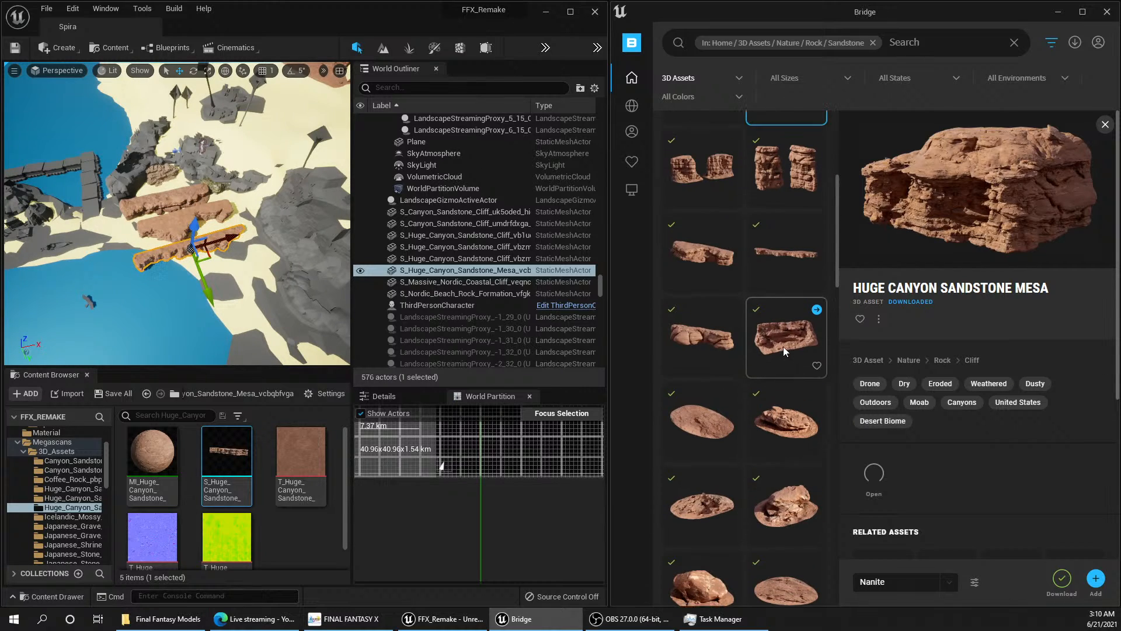
scroll(784, 345, "down", 5)
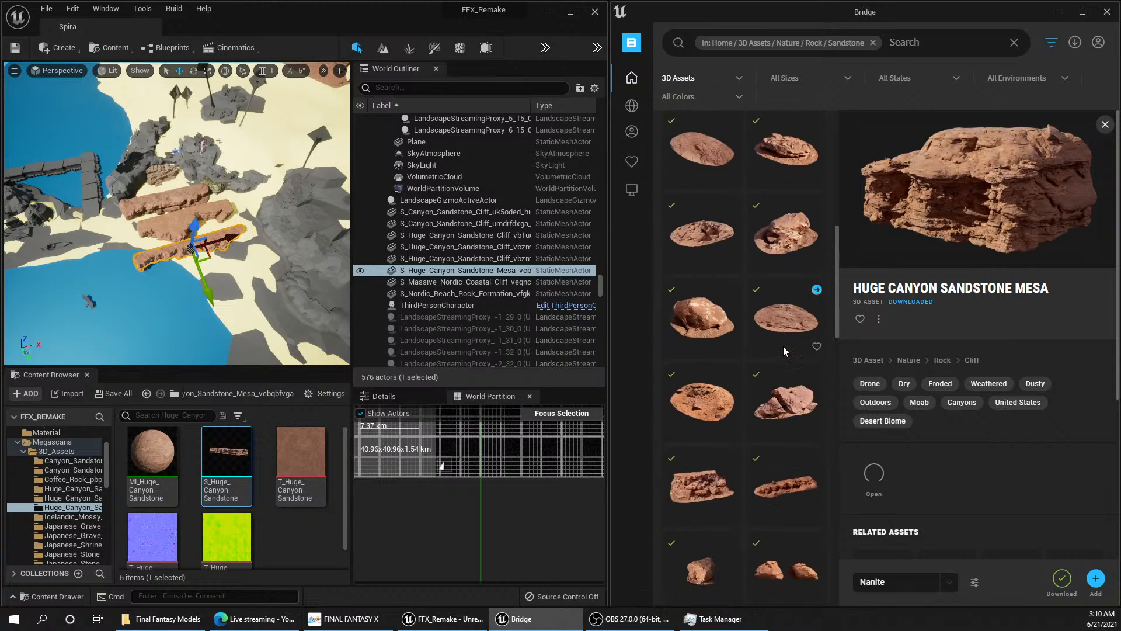
scroll(783, 346, "down", 4)
left_click(707, 266)
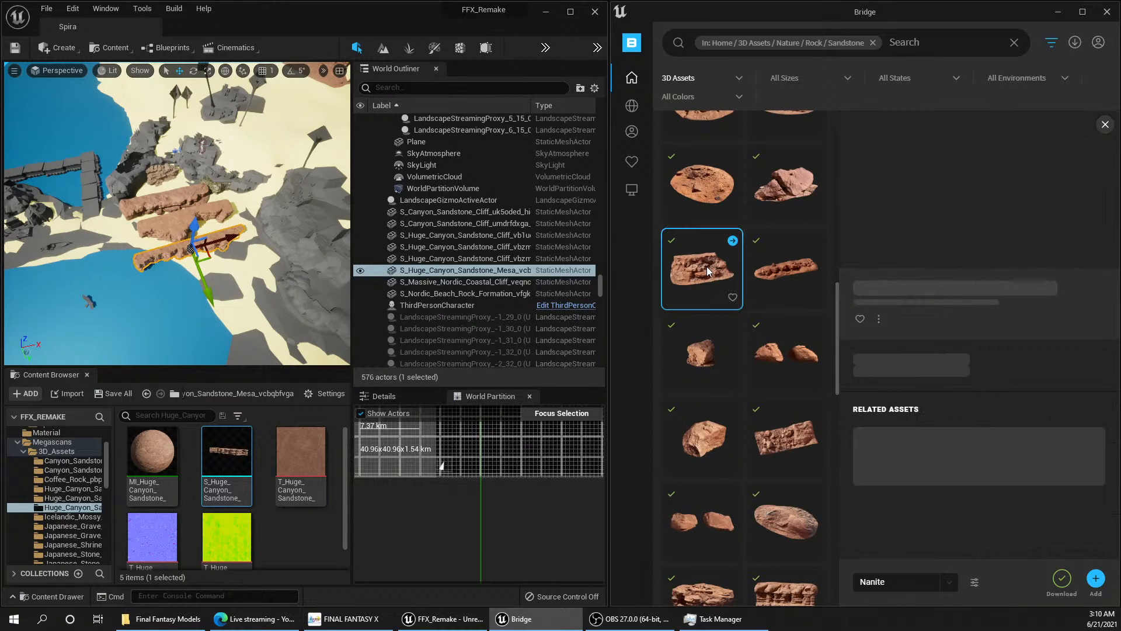
scroll(762, 300, "down", 2)
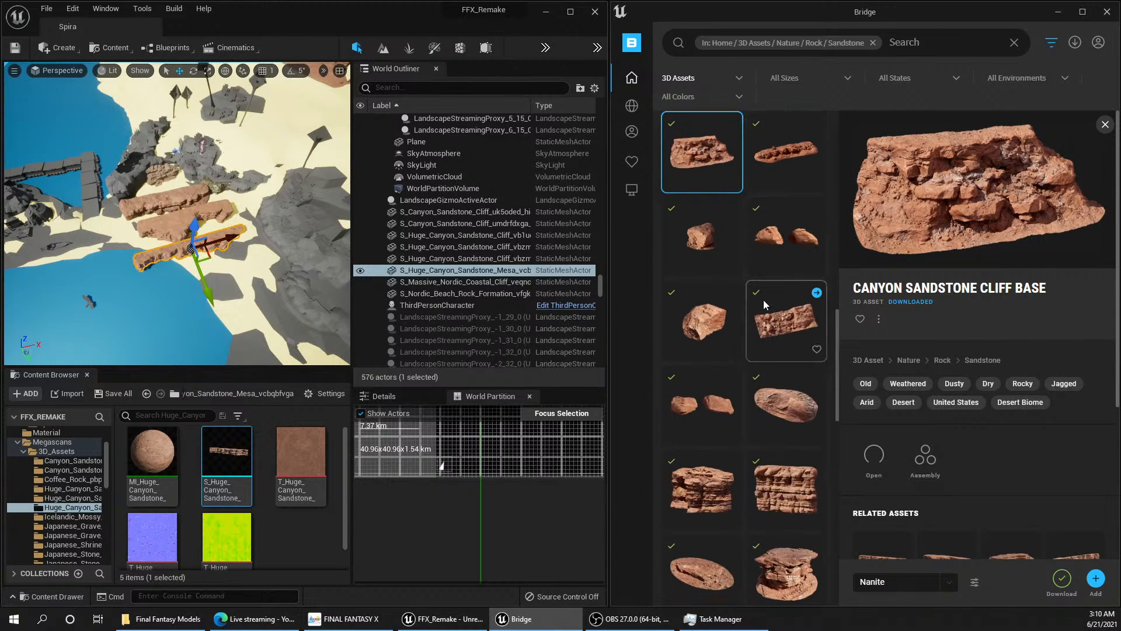
scroll(763, 299, "down", 3)
left_click(777, 312)
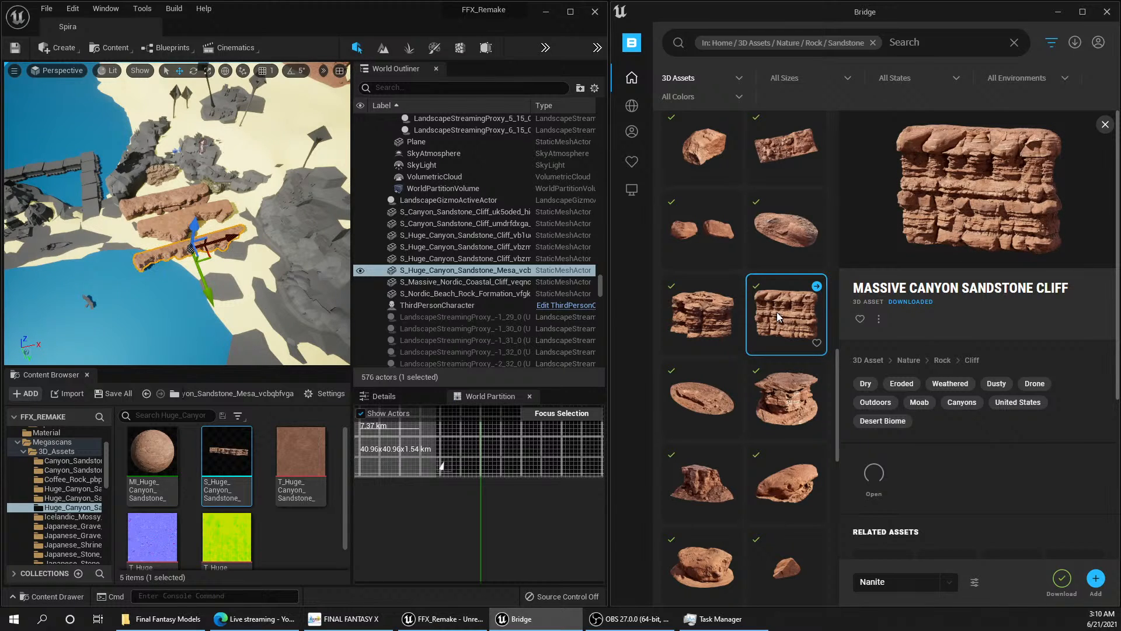
scroll(776, 316, "down", 3)
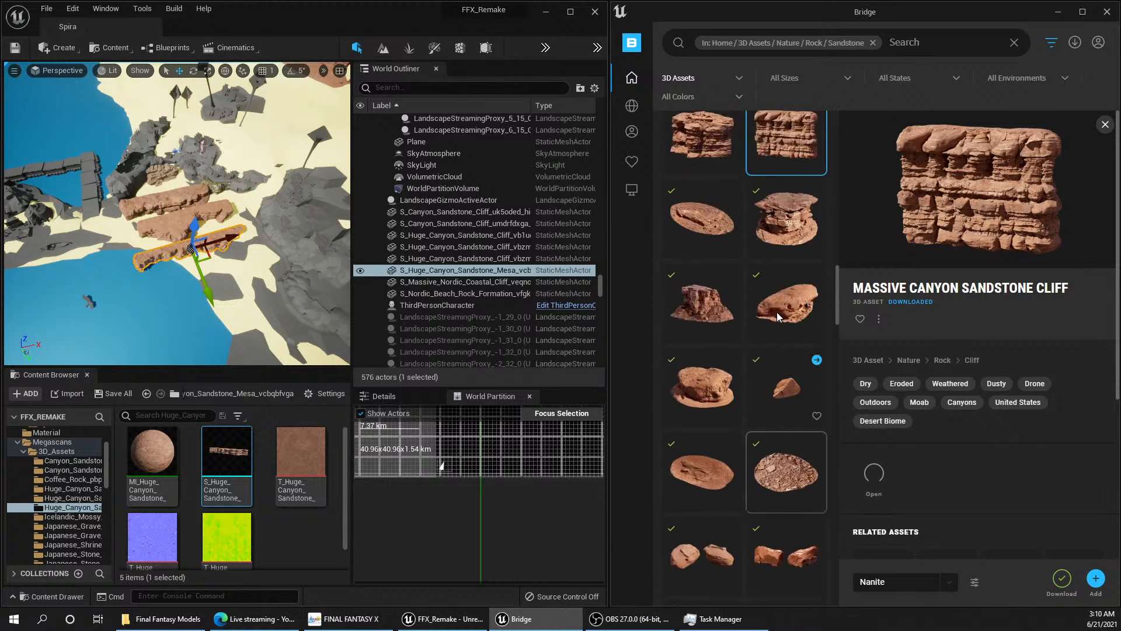
scroll(777, 312, "up", 3)
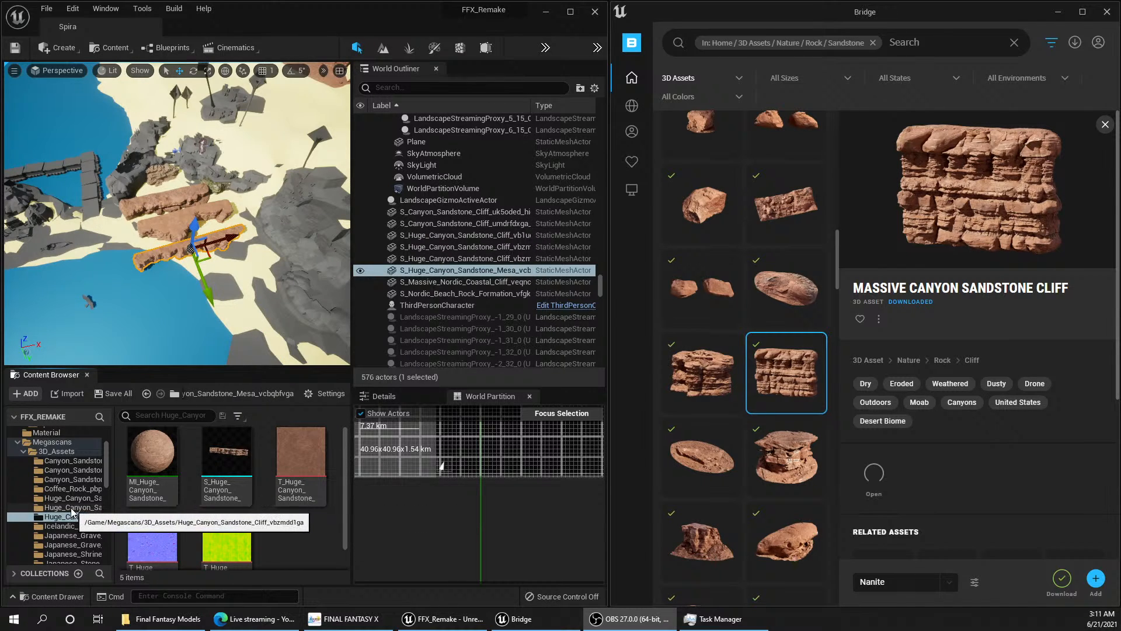
Step: Switch to FINAL FANTASY X to check the cliffs in its waterfall and bridge scene, and return to the Unreal level
left_click(347, 617)
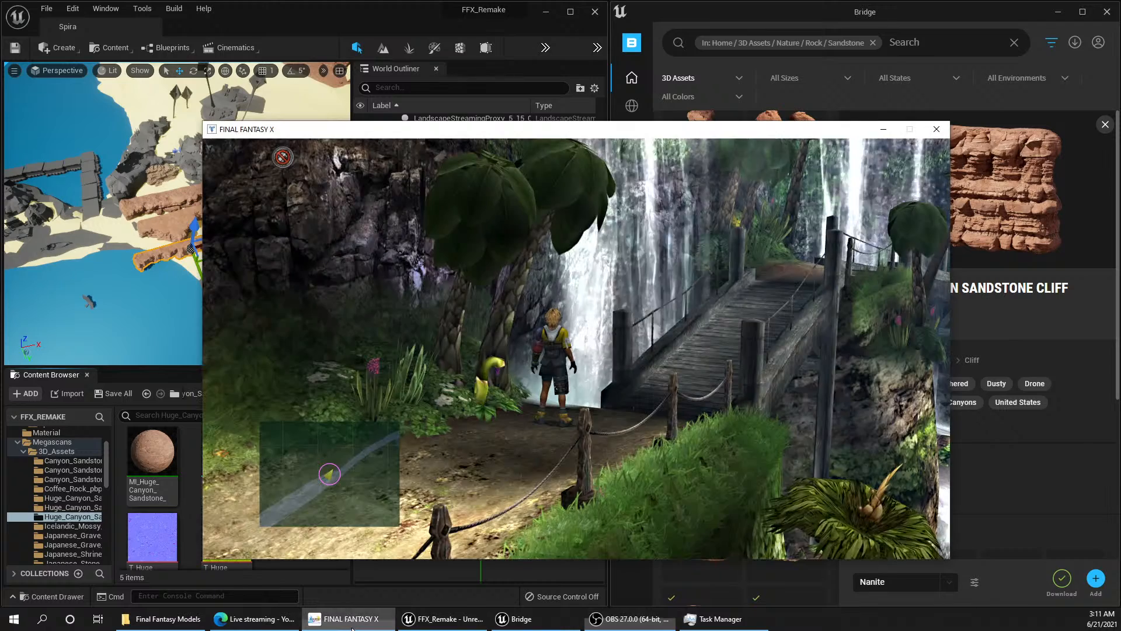
left_click(354, 624)
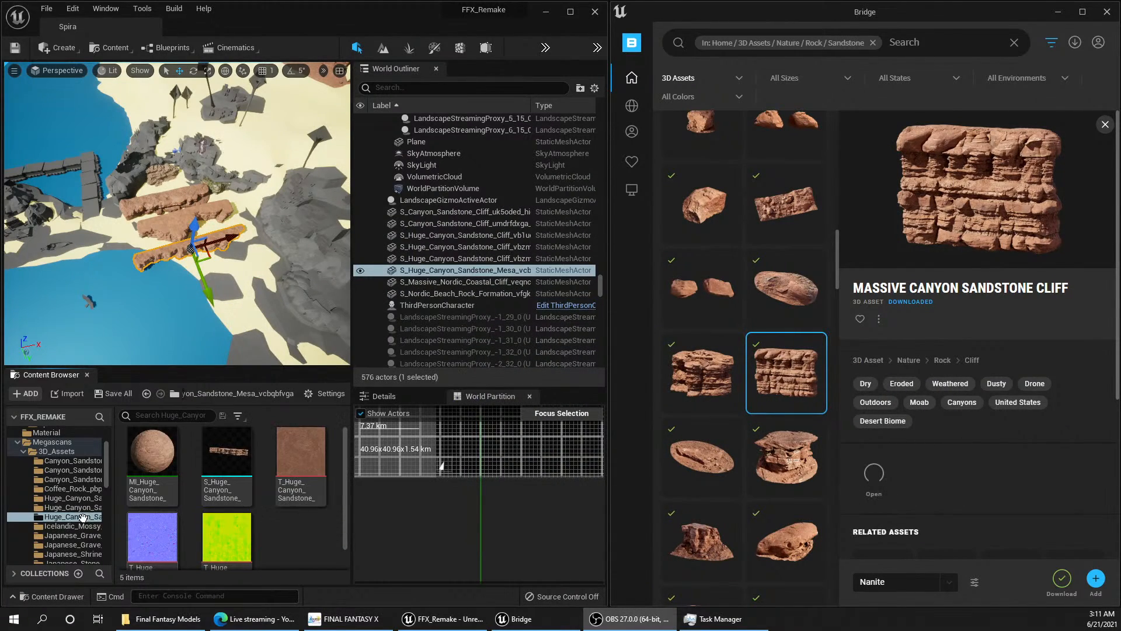
Step: Place the Canyon_Sandstone_Cliff_uk5oded mesh in the level and move it out over the water beyond the grey pier
left_click(71, 461)
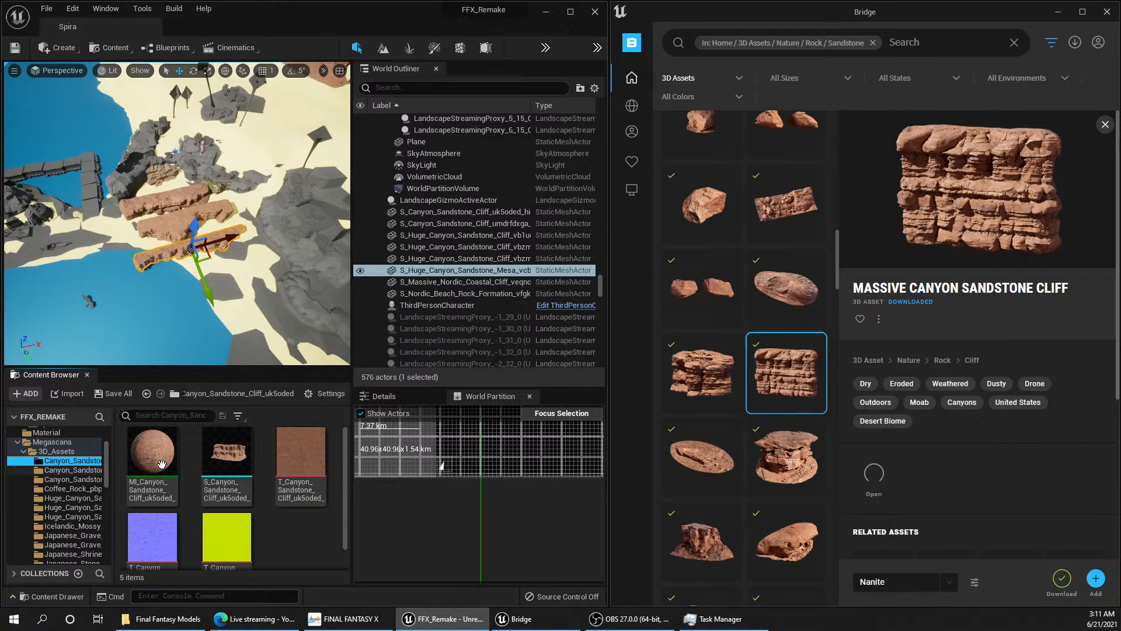
left_click(231, 467)
scroll(176, 263, "up", 6)
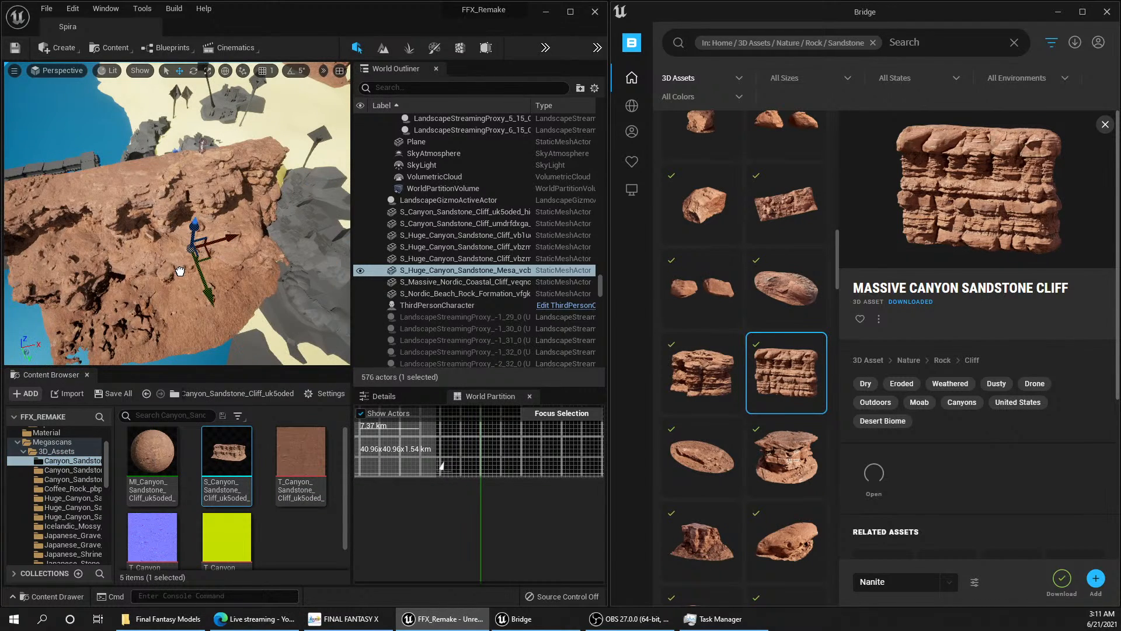
left_click_drag(160, 262, 141, 260)
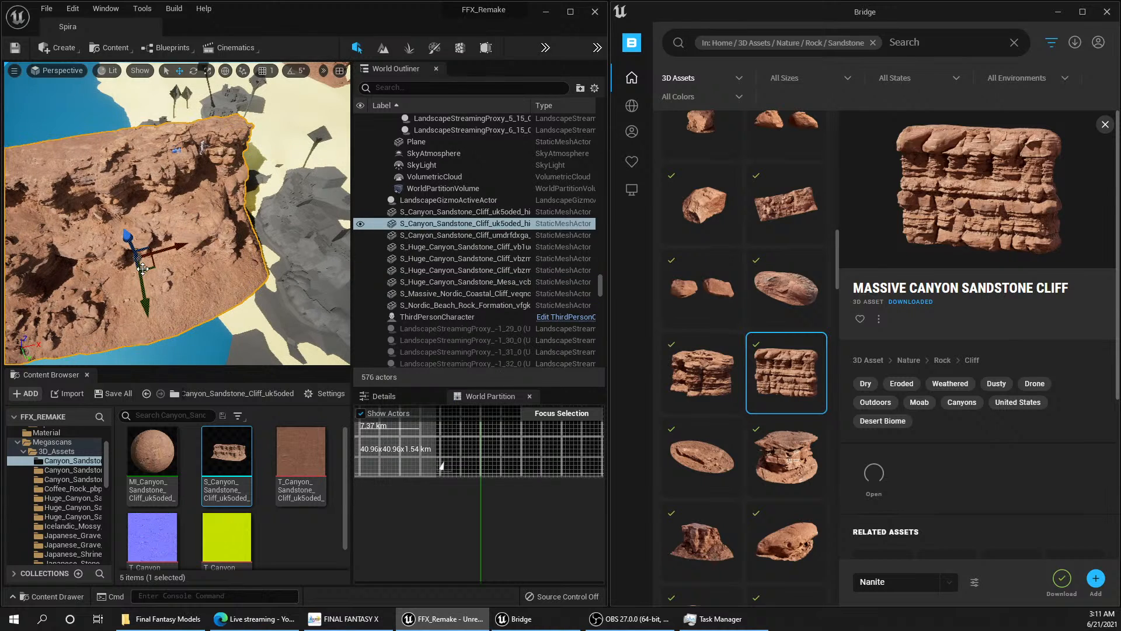
right_click_drag(144, 260, 114, 225)
scroll(148, 265, "down", 8)
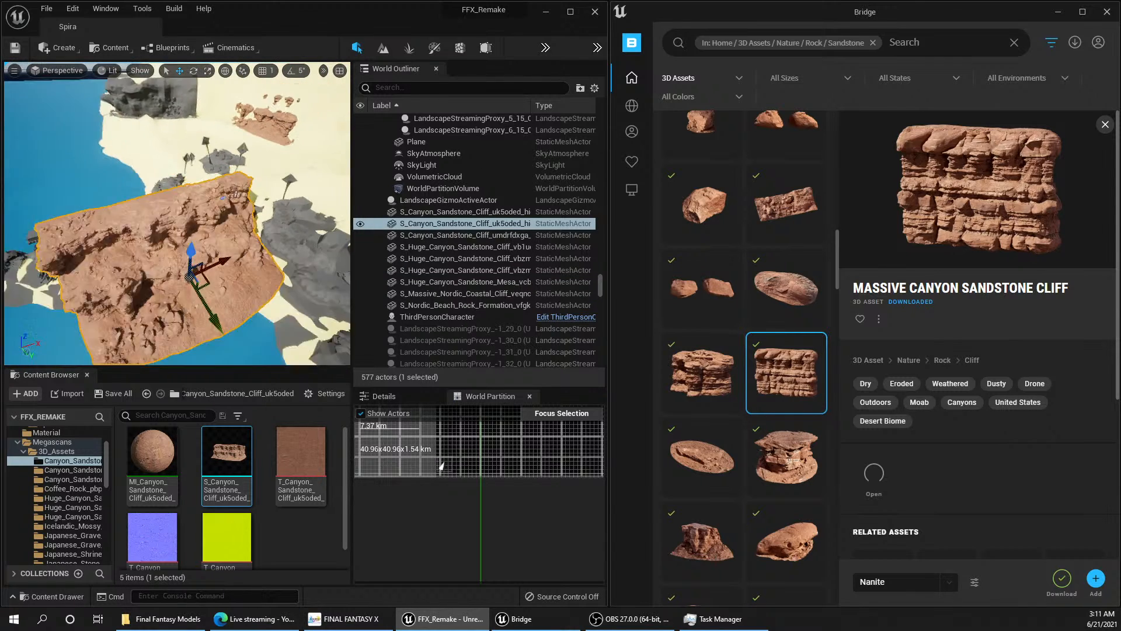
left_click_drag(259, 244, 102, 185)
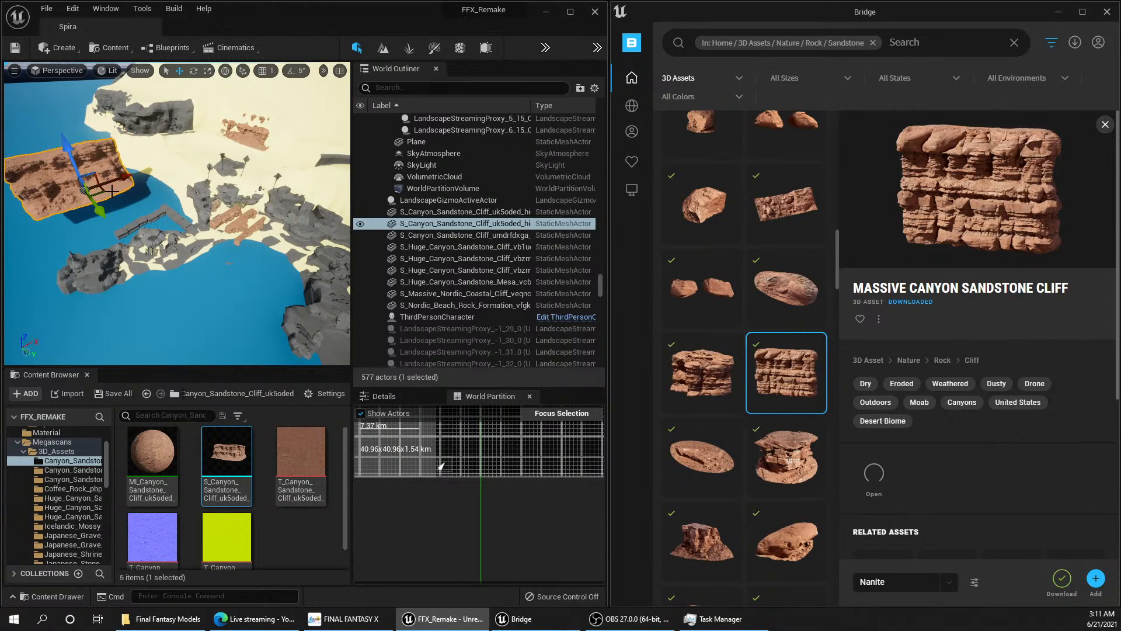
right_click_drag(102, 185, 82, 189)
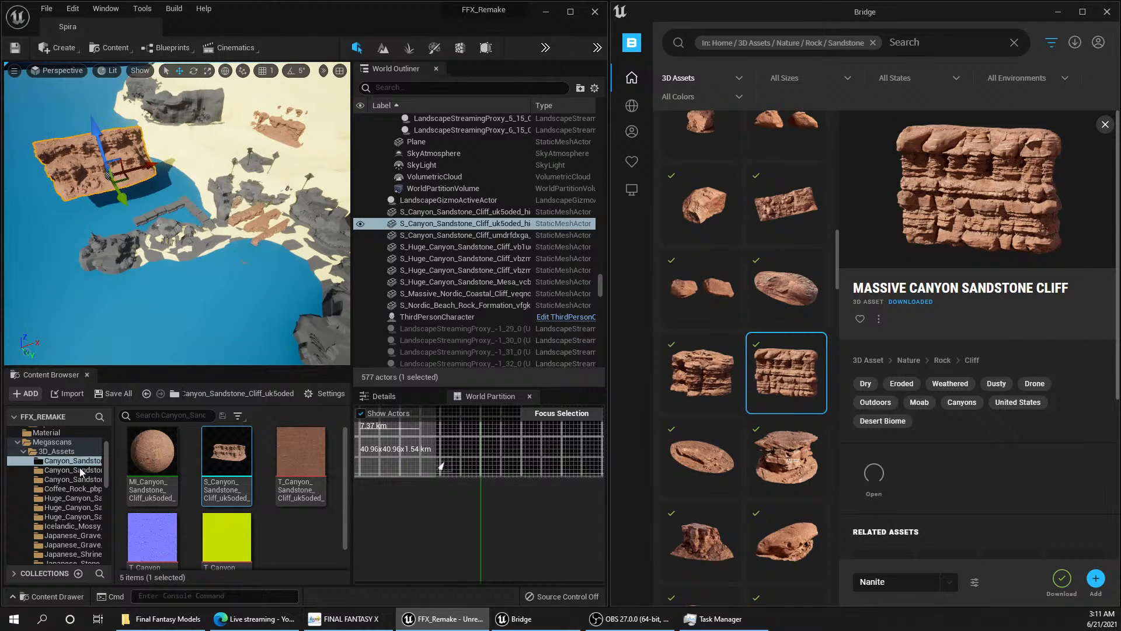
Step: Place the Canyon_Sandstone_Cliff_umdrfdxga mesh on the water beside the grey rocks at the end of the shoreline
left_click(100, 470)
left_click_drag(226, 453, 60, 300)
right_click_drag(60, 300, 18, 254)
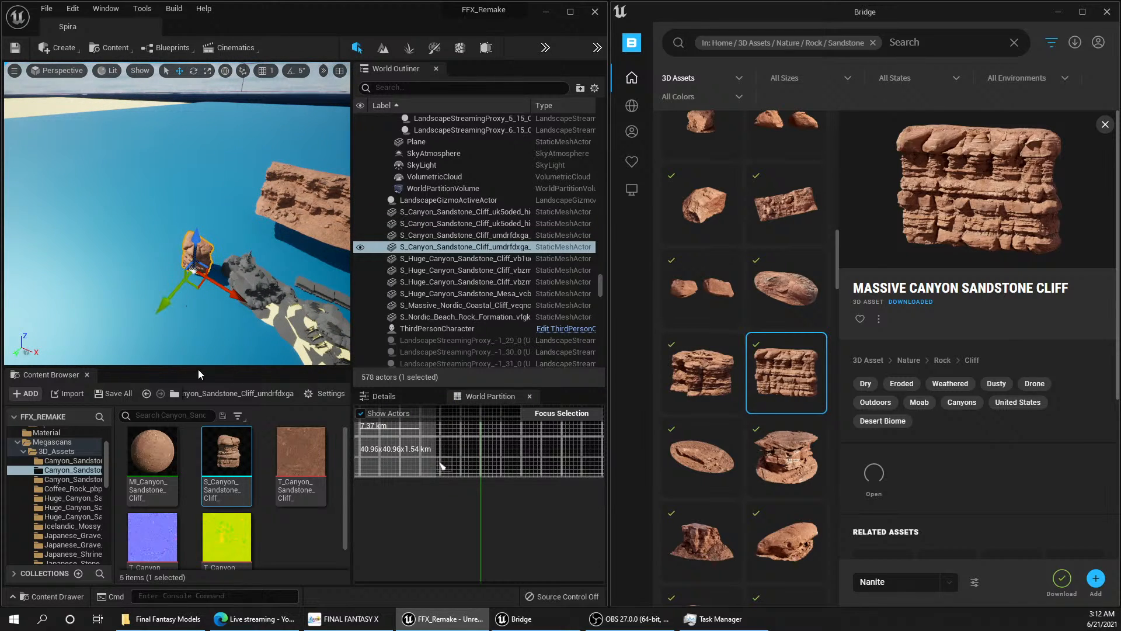
Step: Place the Canyon_Sandstone_Cliff_umshejnga mesh on the water beside the other test cliffs and shift it towards the nearby grey rock
left_click(68, 479)
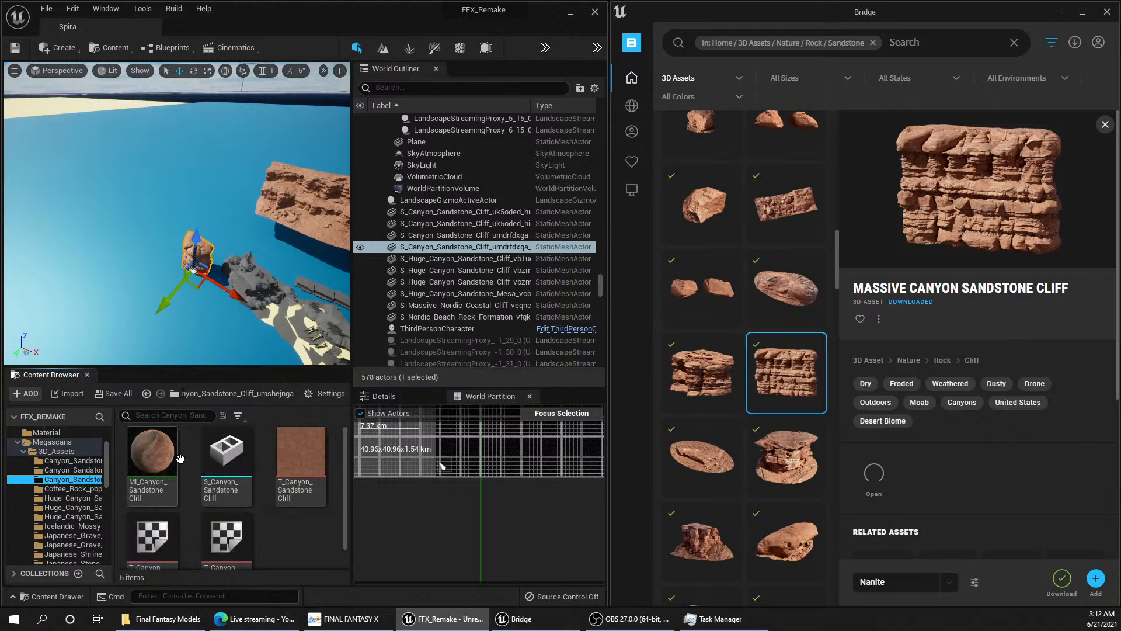
left_click_drag(230, 462, 120, 306)
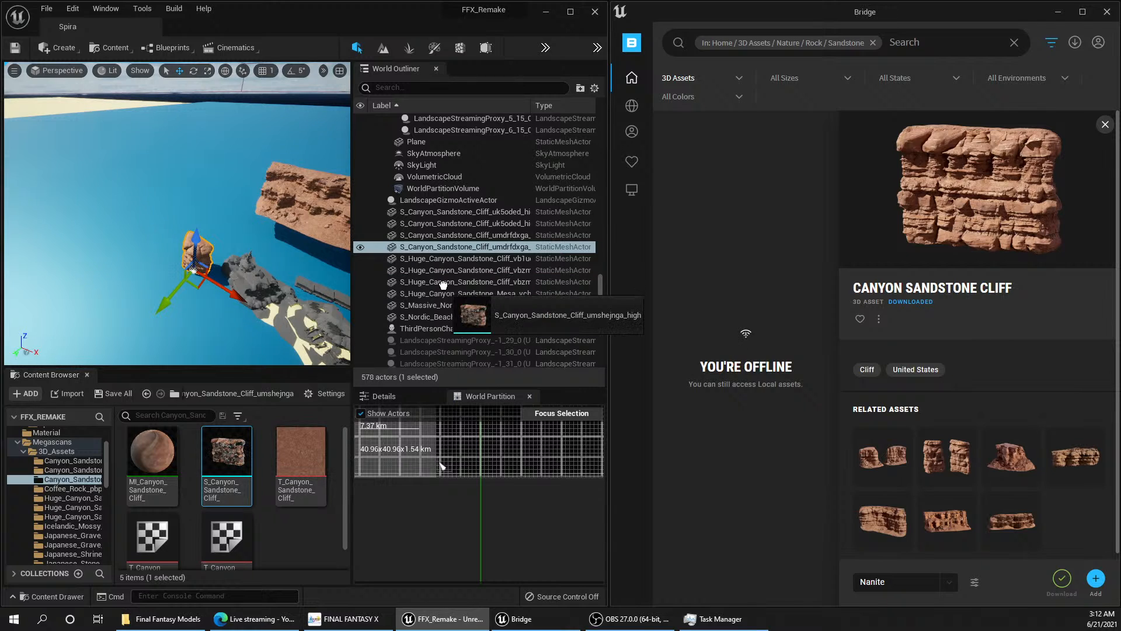
left_click_drag(249, 279, 117, 278)
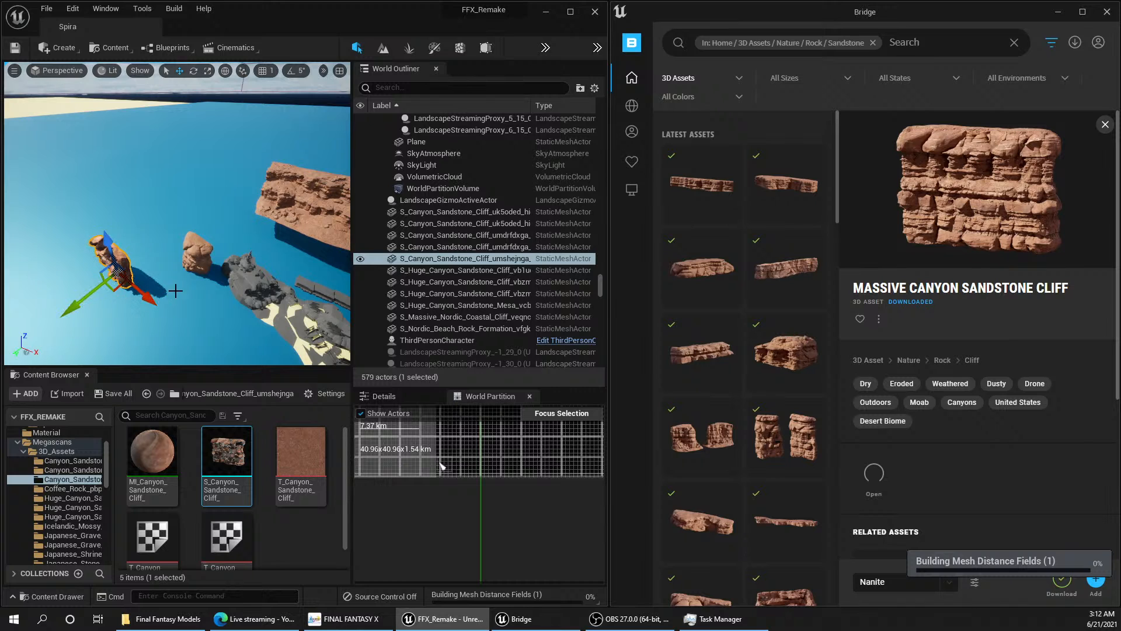
mouse_move(176, 291)
right_mouse_down()
mouse_move(88, 285)
mouse_move(202, 269)
mouse_move(217, 257)
mouse_move(219, 304)
mouse_move(174, 288)
right_mouse_up()
key("w")
key("q")
key("e")
key("s")
left_click_drag(253, 224, 283, 225)
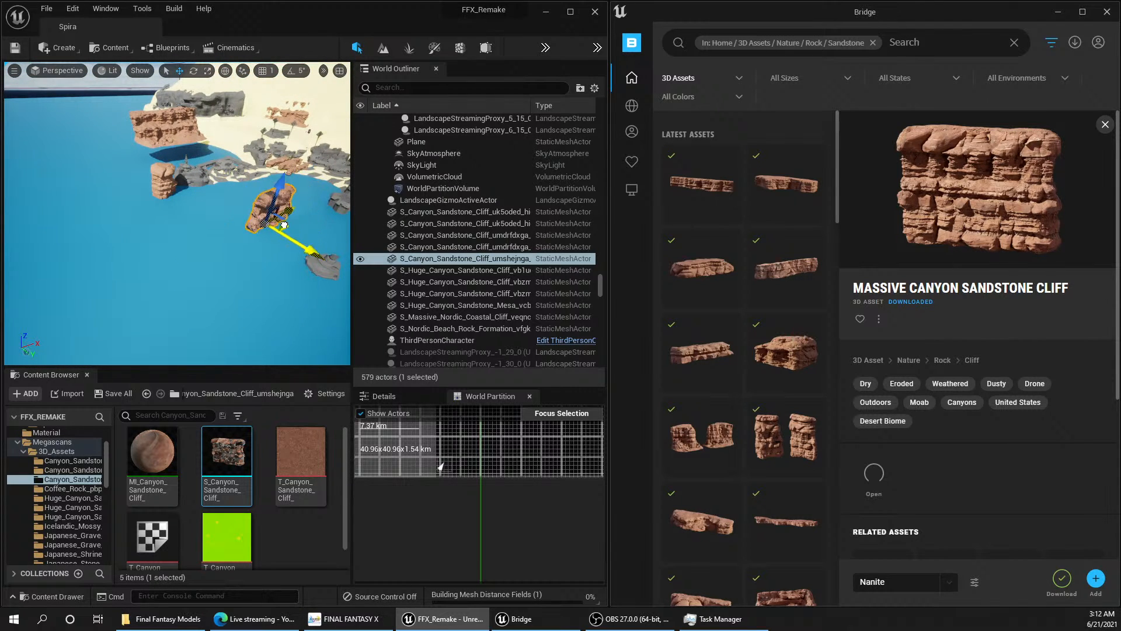
Step: Place a second Canyon_Sandstone_Cliff_umshejnga mesh at the grey canyon wall near the temple and rotate it about 64 degrees to follow the wall
left_click_drag(161, 237, 155, 240)
key("w")
mouse_move(215, 250)
right_mouse_down()
mouse_move(245, 225)
mouse_move(310, 225)
mouse_move(215, 249)
right_mouse_up()
key("w")
left_click_drag(227, 455, 197, 258)
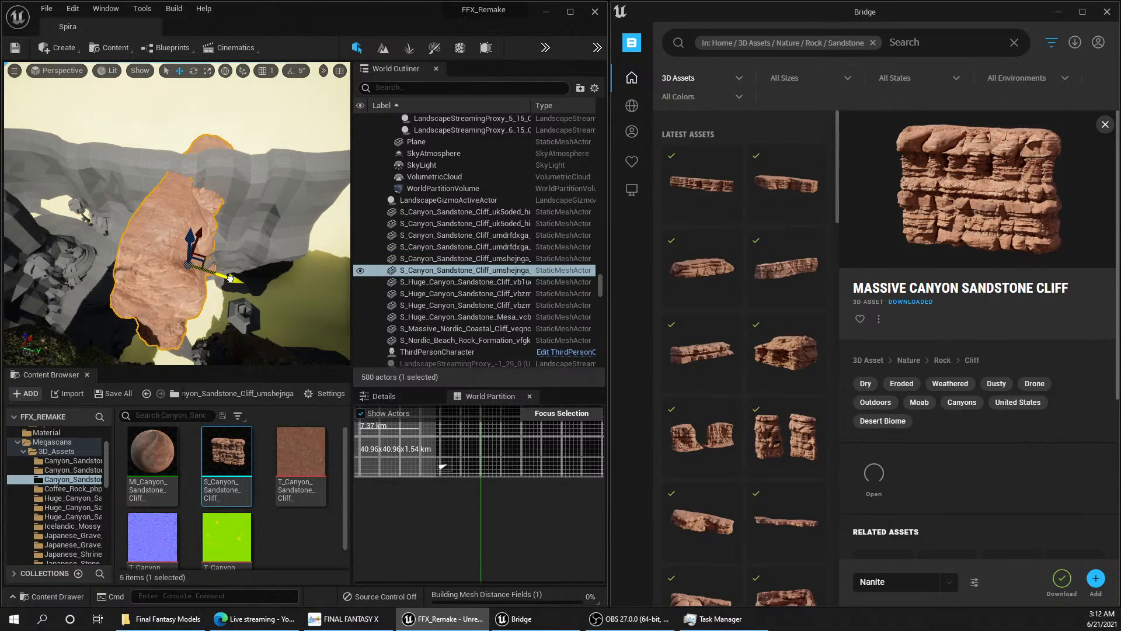
key("e")
left_click_drag(232, 321, 166, 339)
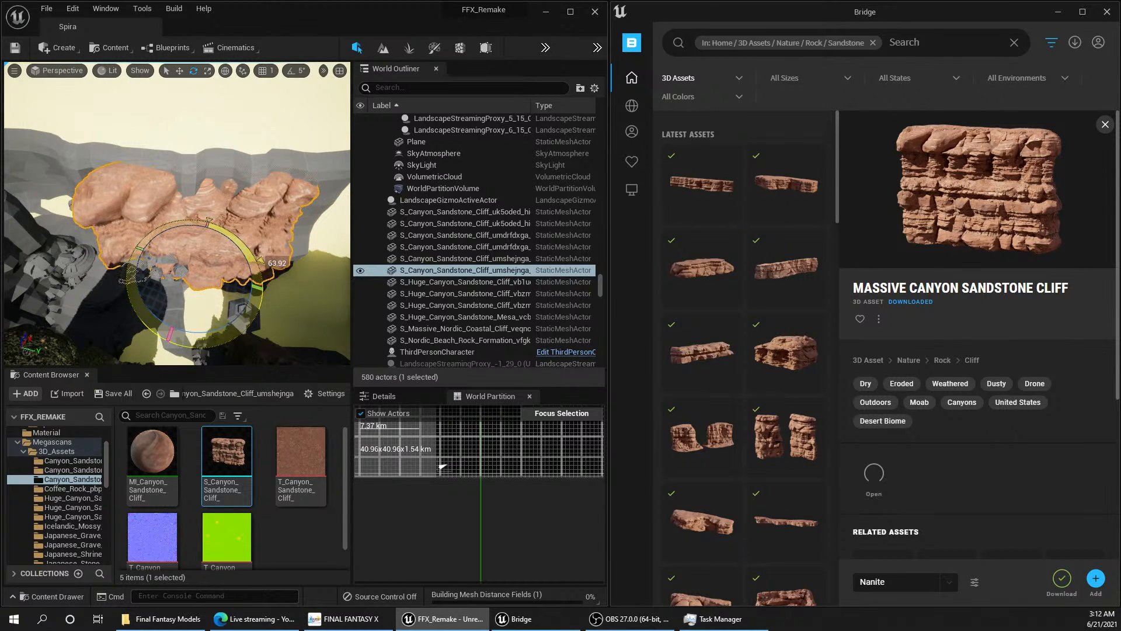
Step: Move the rotated sandstone cliff along and into the grey canyon wall so it covers the blockout surface
key("w")
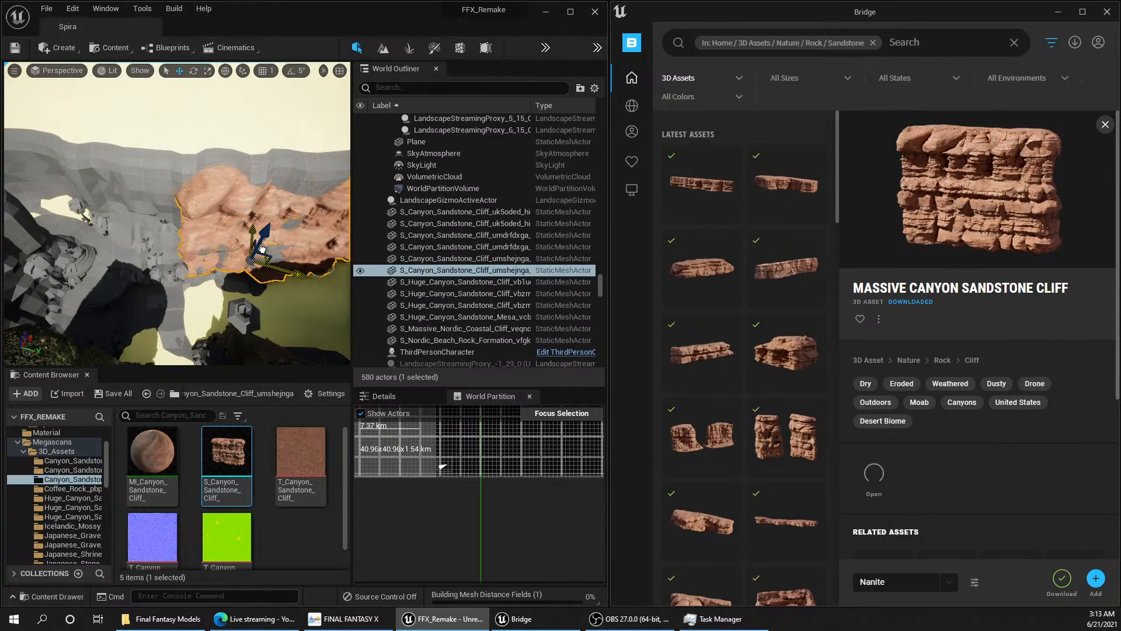
left_click_drag(264, 248, 144, 258)
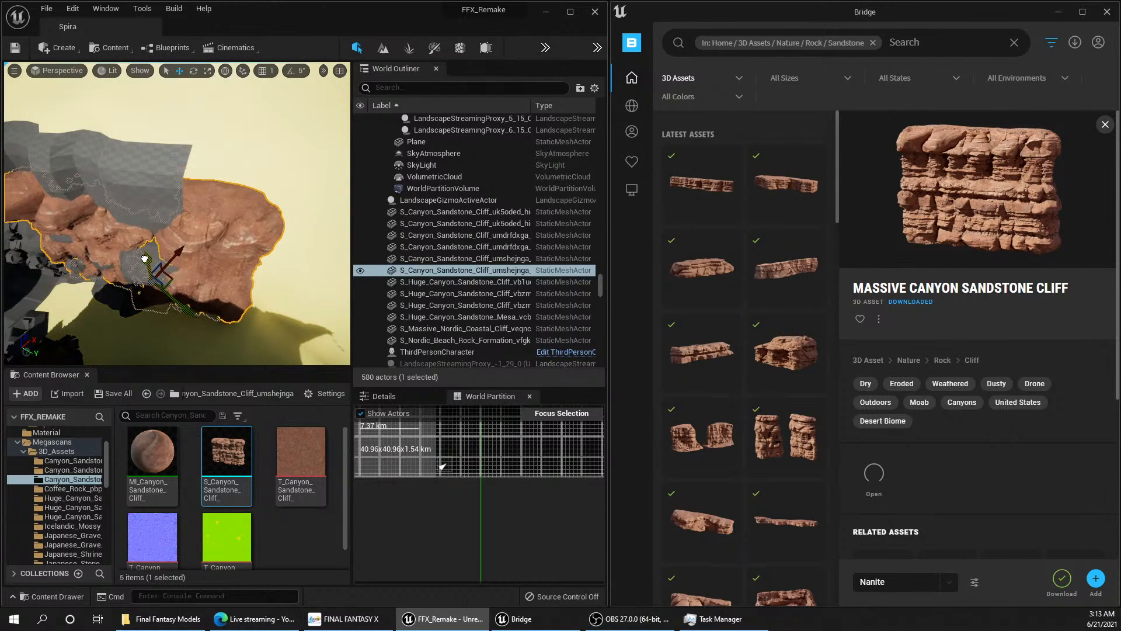
right_click_drag(152, 258, 142, 217)
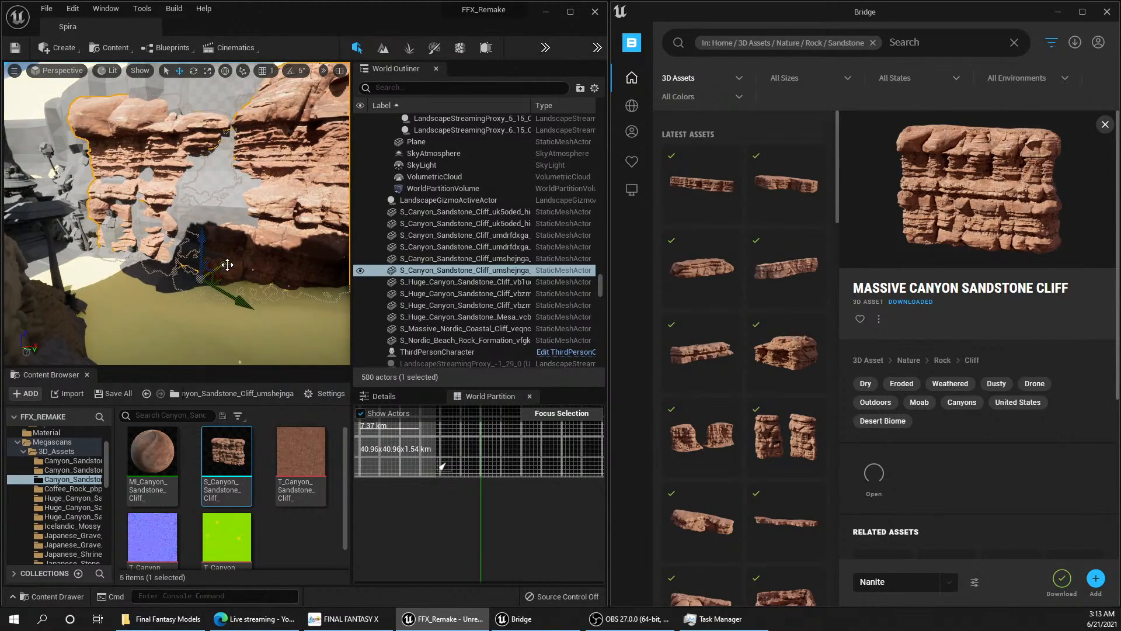
mouse_move(227, 264)
left_mouse_down()
mouse_move(205, 272)
mouse_move(168, 241)
mouse_move(188, 282)
mouse_move(213, 272)
left_mouse_up()
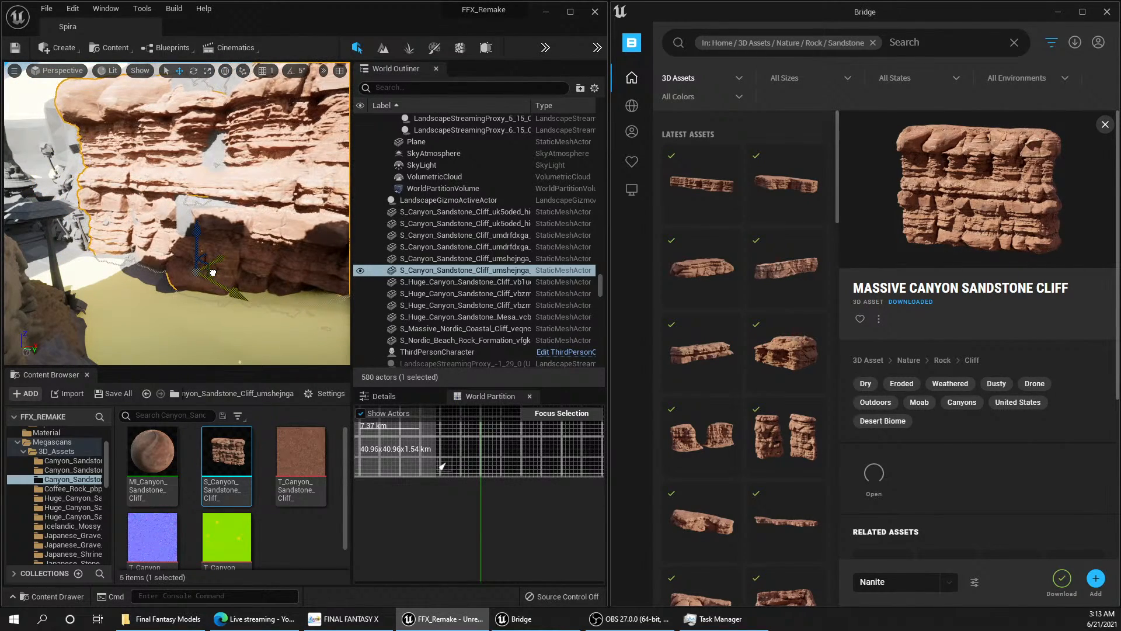
right_click_drag(212, 272, 229, 292)
Step: Duplicate the sandstone cliff, slide the copy along the grey ridge beside the first one, and undo the copy's last move
left_click_drag(198, 267, 221, 272, "alt")
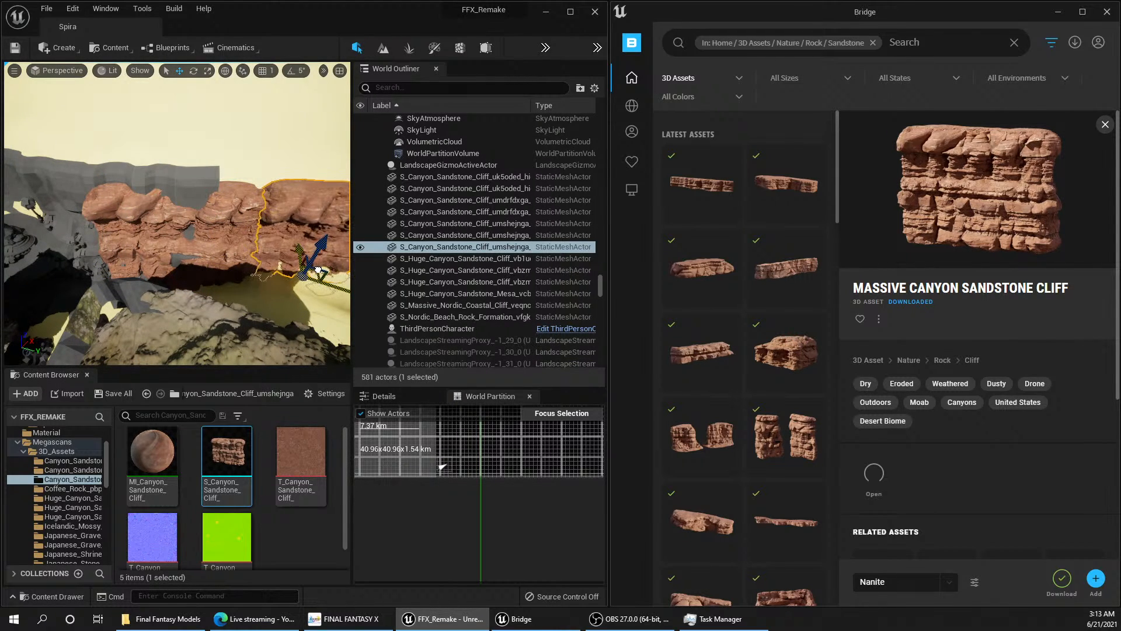
right_click_drag(228, 272, 274, 267)
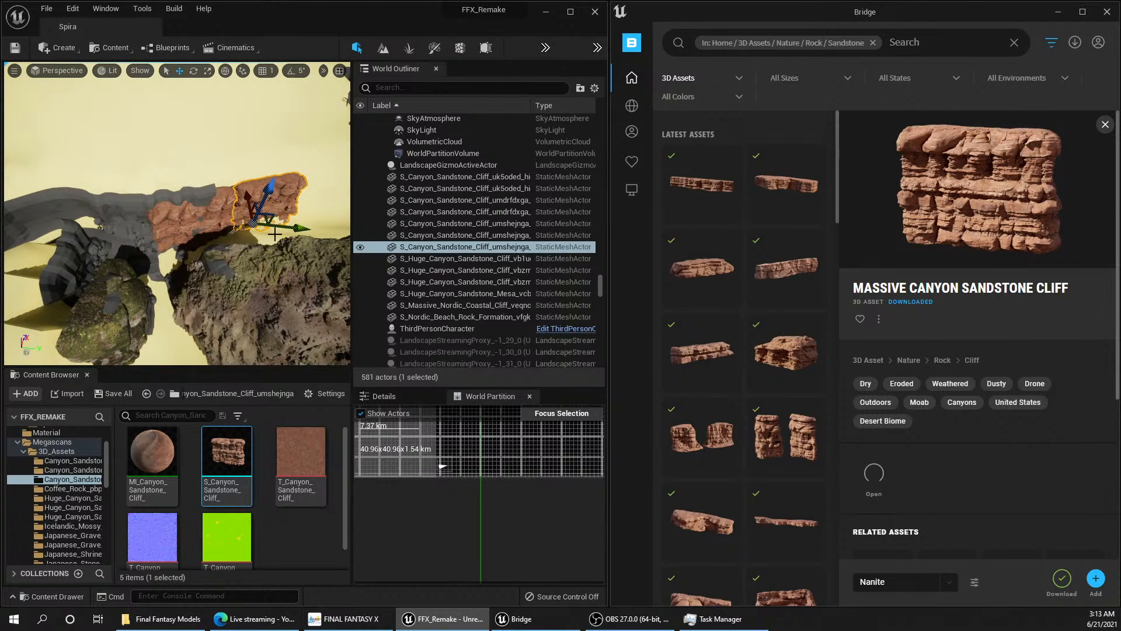
right_click_drag(273, 222, 270, 213)
left_click_drag(272, 218, 226, 242)
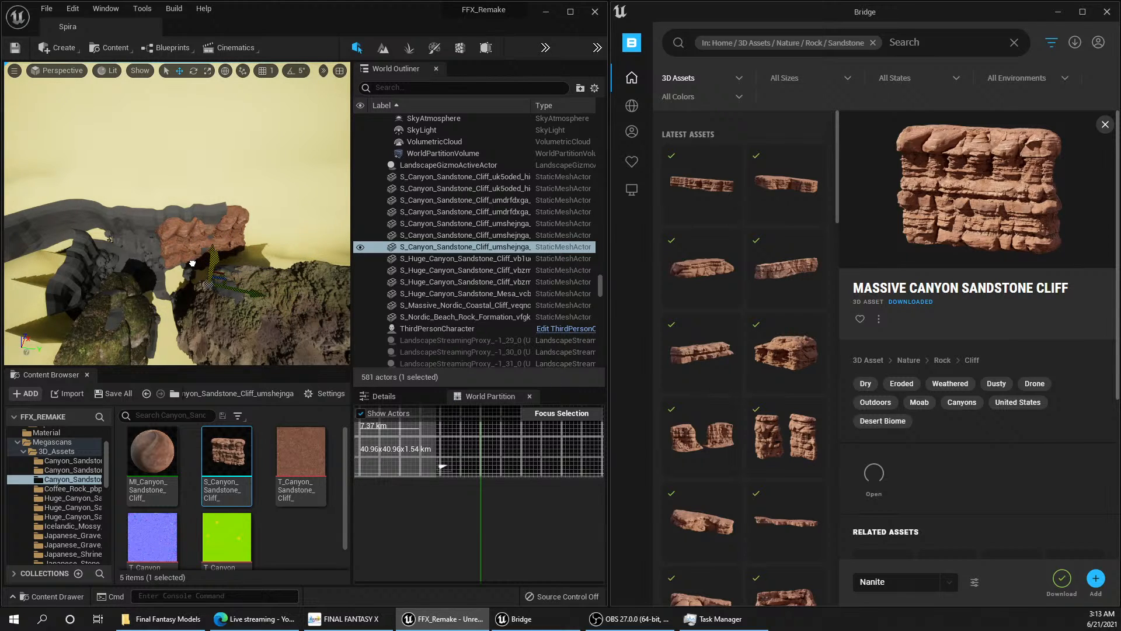
right_click_drag(283, 231, 285, 233)
key("ctrl+z")
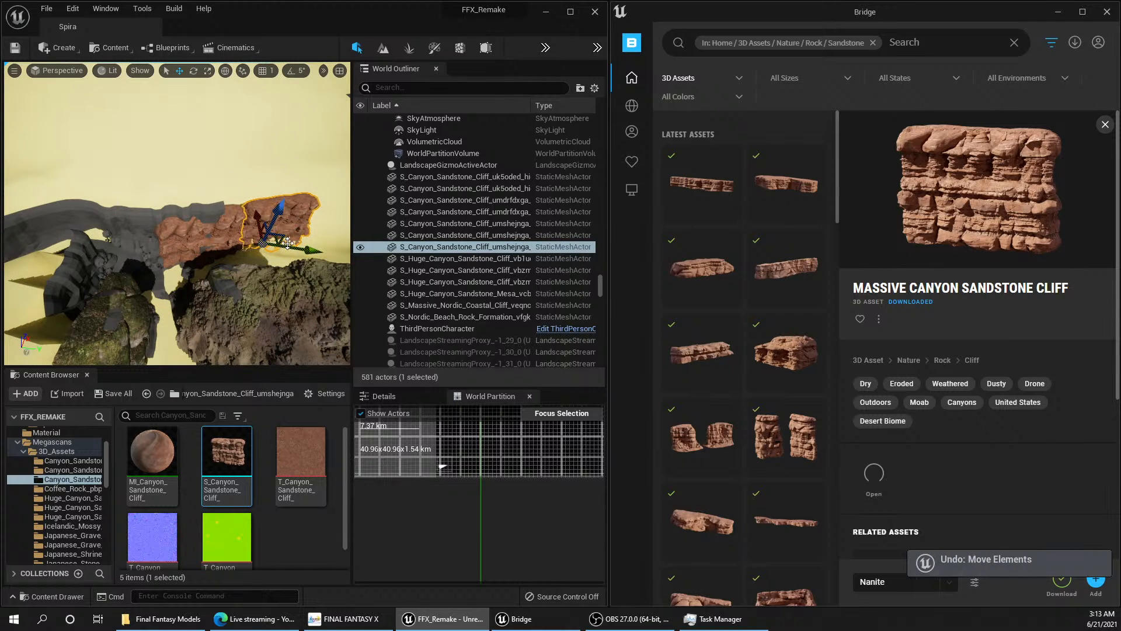
Step: Move the duplicated cliff to the opposite end of the first one, rotate it about 11 degrees and fit it into the grey ridge
left_click_drag(197, 242, 168, 224)
key("e")
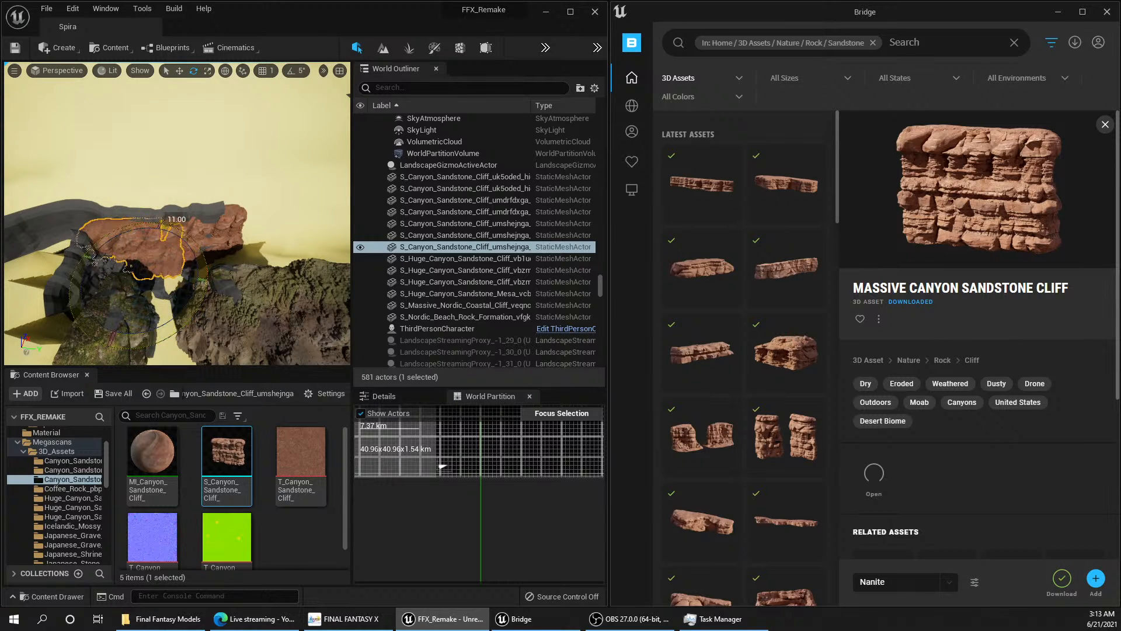
key("w")
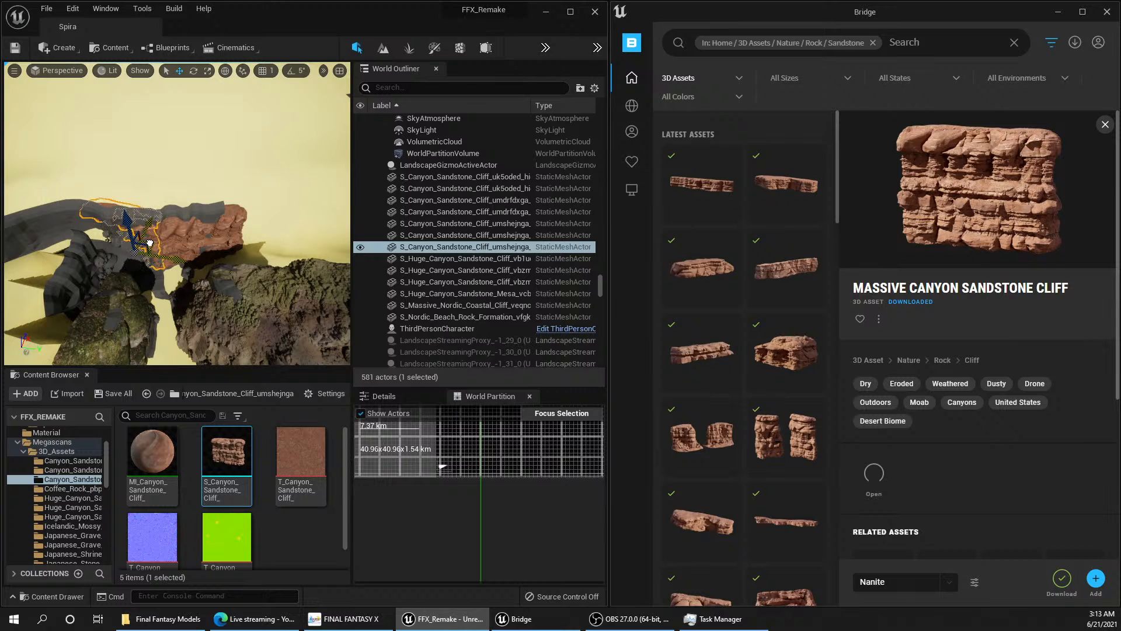
right_click_drag(181, 253, 220, 260)
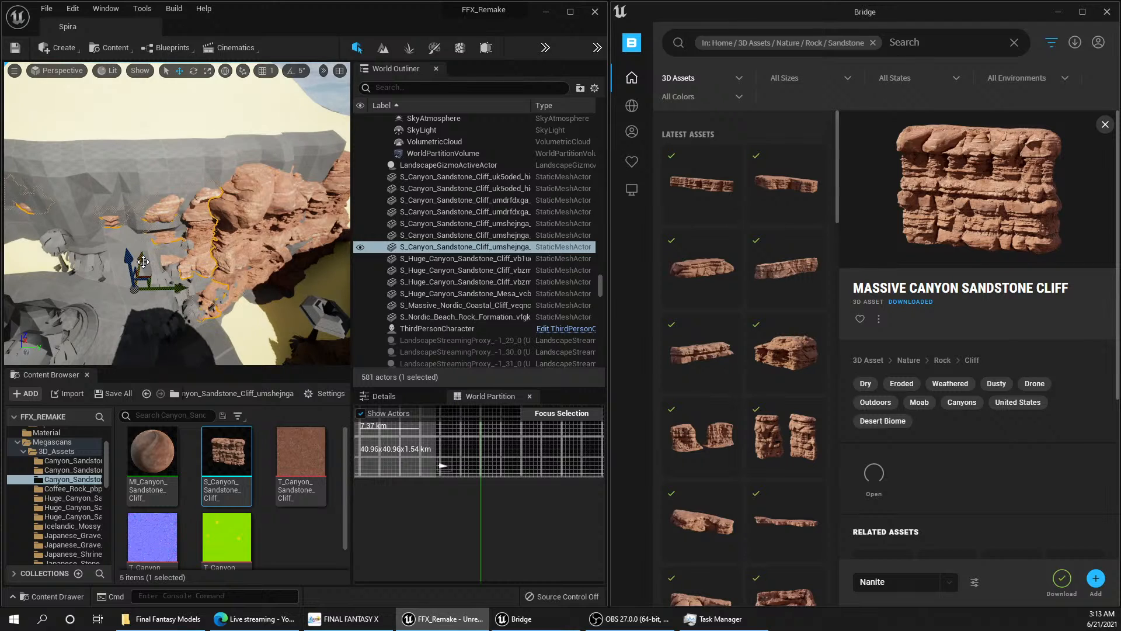
left_click_drag(142, 259, 141, 264)
right_click_drag(141, 264, 262, 255)
key("s")
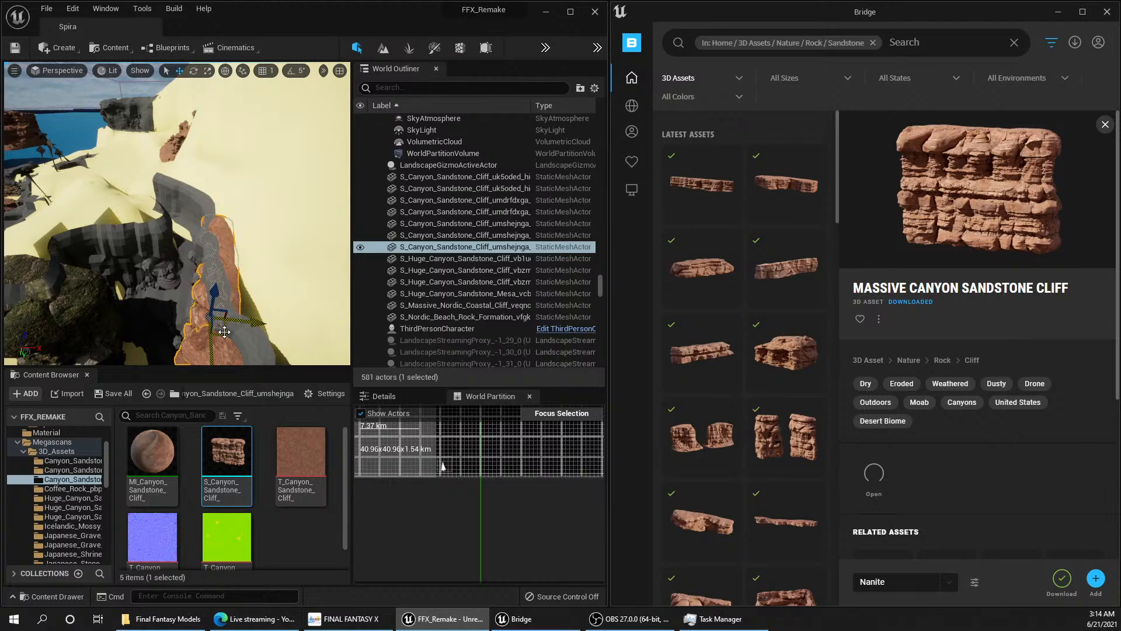
Step: Duplicate the sandstone cliff across to the grey rock wall behind the temple and undo the last move of this copy
left_click_drag(225, 332, 203, 329, "alt")
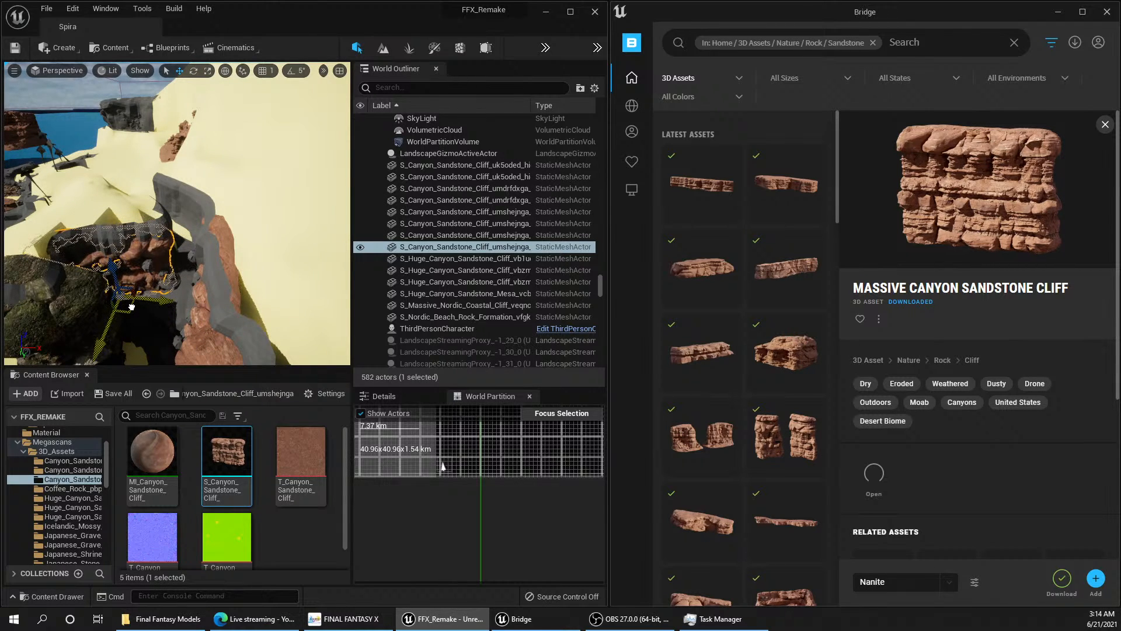
right_click_drag(131, 307, 105, 317)
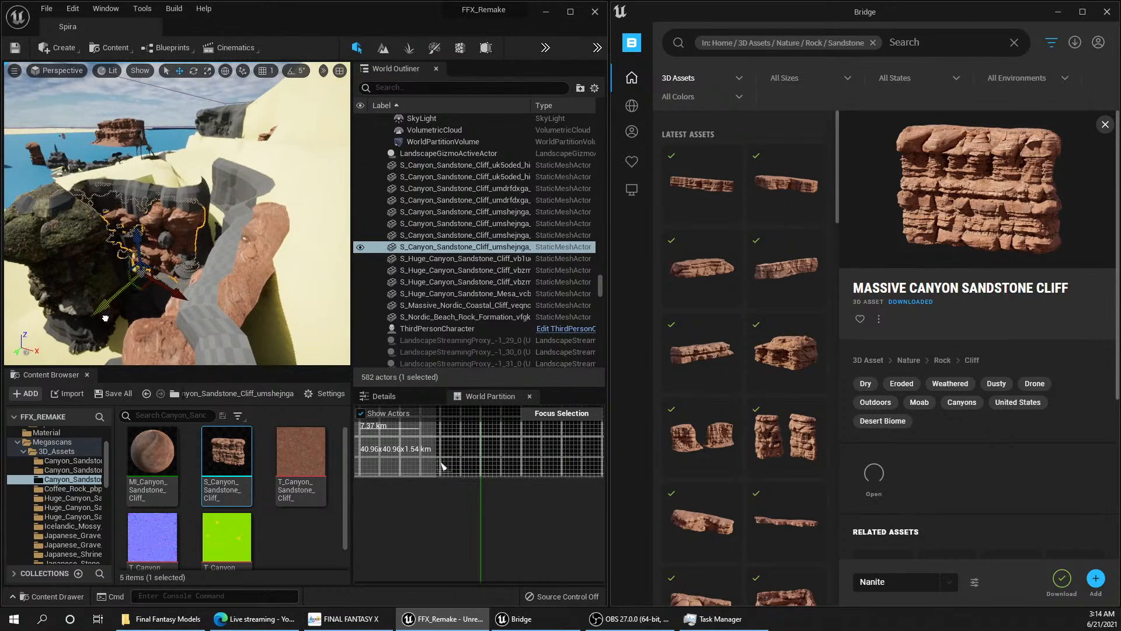
left_click_drag(106, 317, 100, 307)
key("ctrl+z")
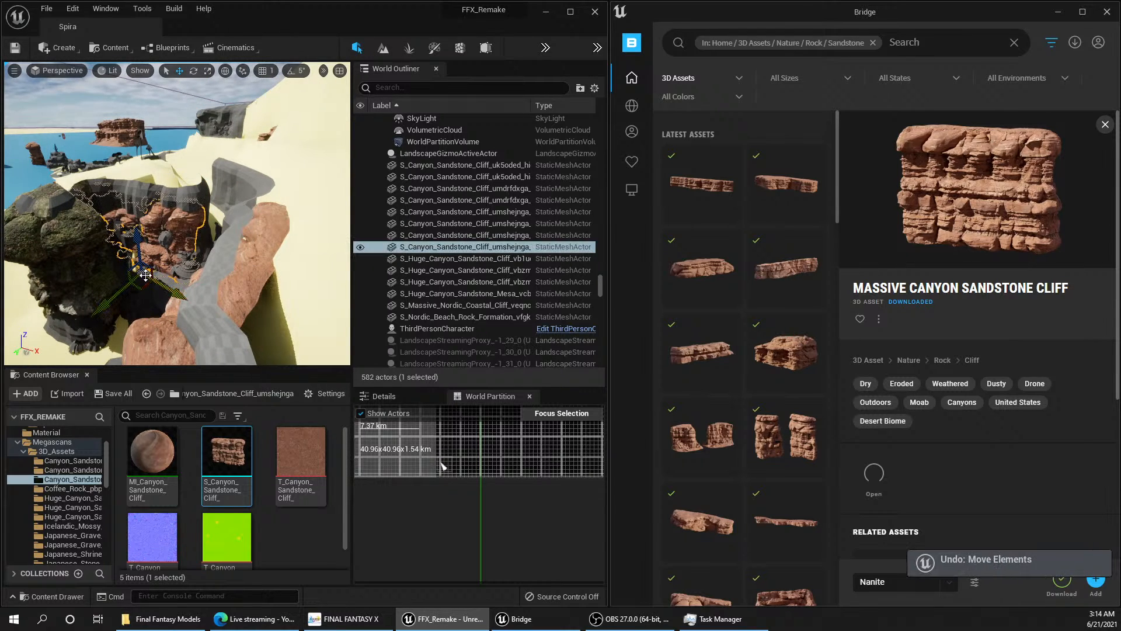
Step: Rotate the cliff copy behind the temple and reposition it to line up with the curved grey rock wall
left_click_drag(165, 337, 155, 340)
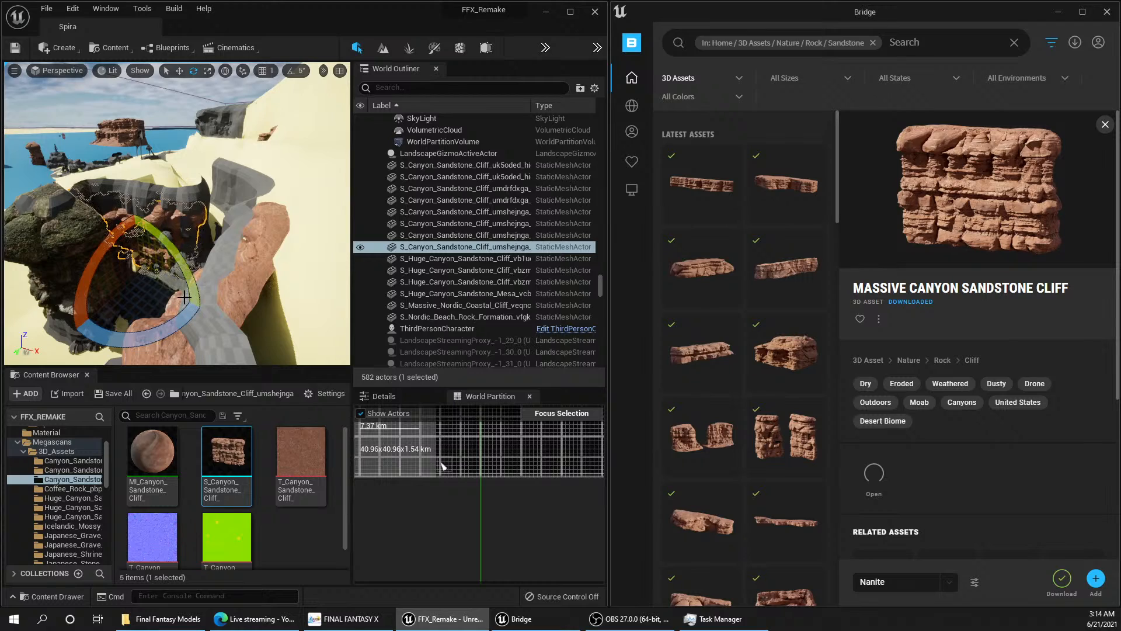
right_click_drag(177, 234, 61, 230)
left_click_drag(159, 306, 152, 305)
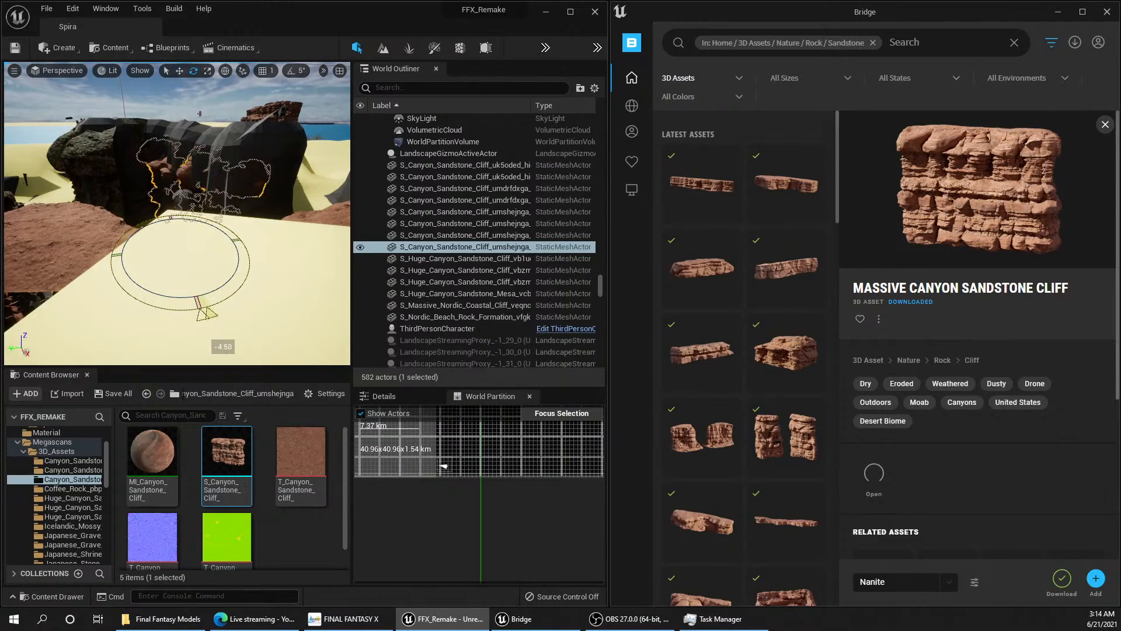
right_click_drag(202, 287, 151, 251)
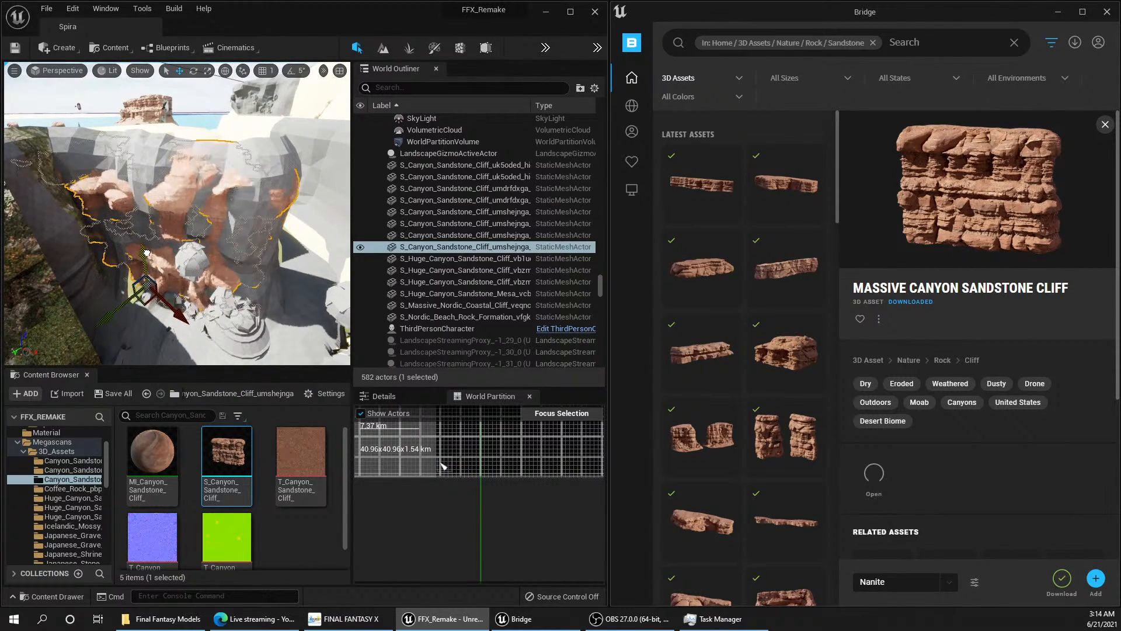
right_click_drag(181, 265, 209, 267)
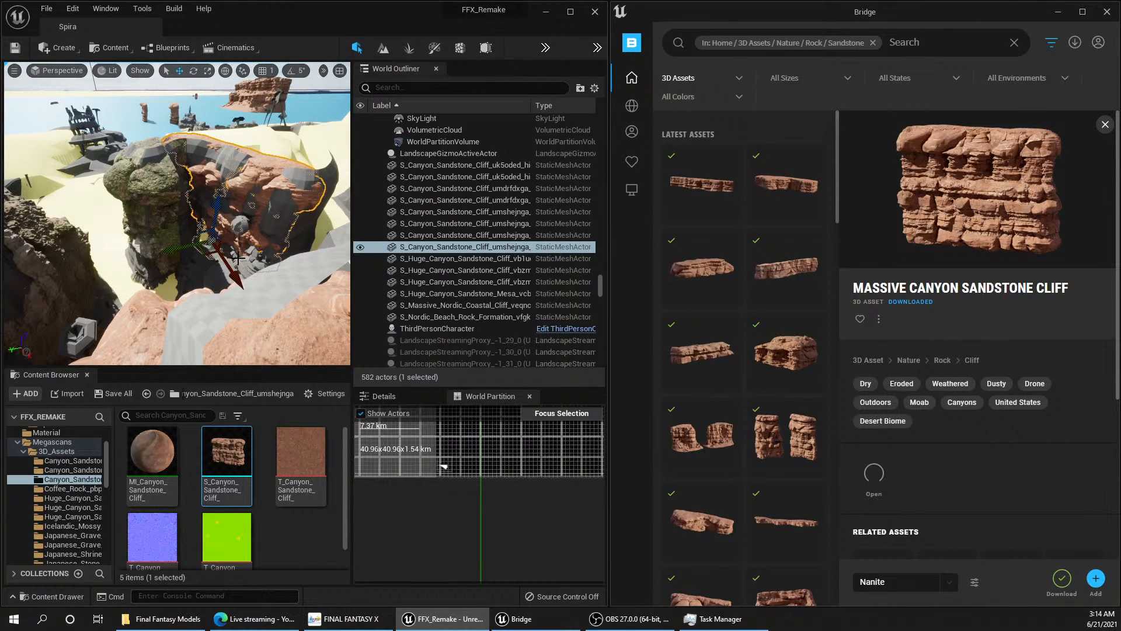
right_click_drag(167, 268, 200, 259)
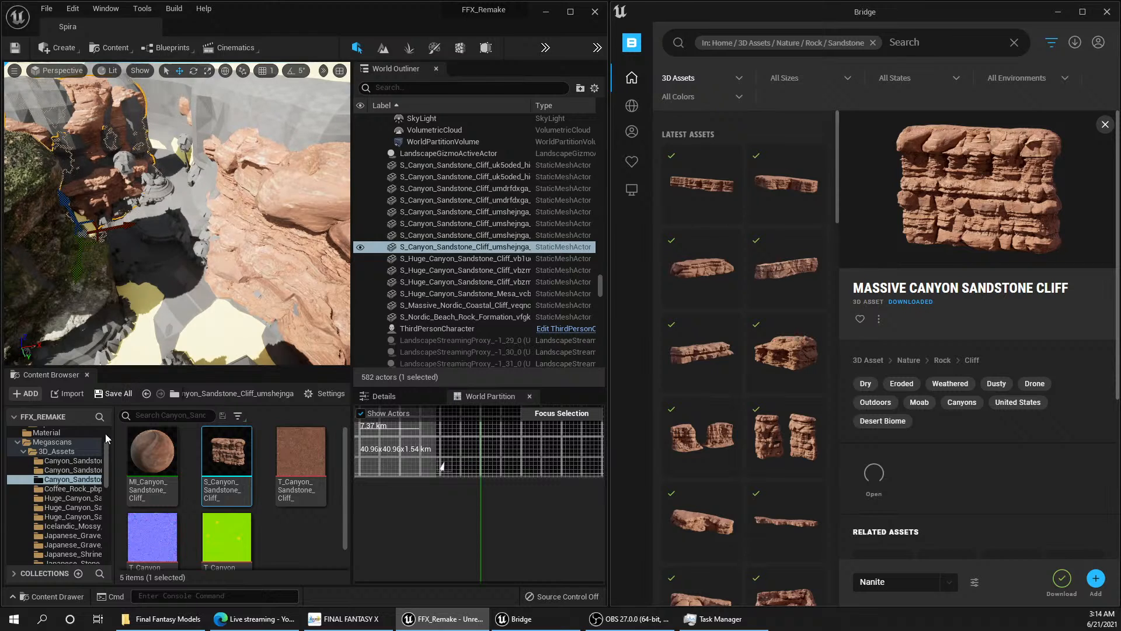
Step: Apply the T_Mossy_Wall_2x2_M_tjtndfto_8K_D texture from the Megascans surfaces to the two sandstone cliffs along the canyon wall
left_click_drag(105, 463, 106, 542)
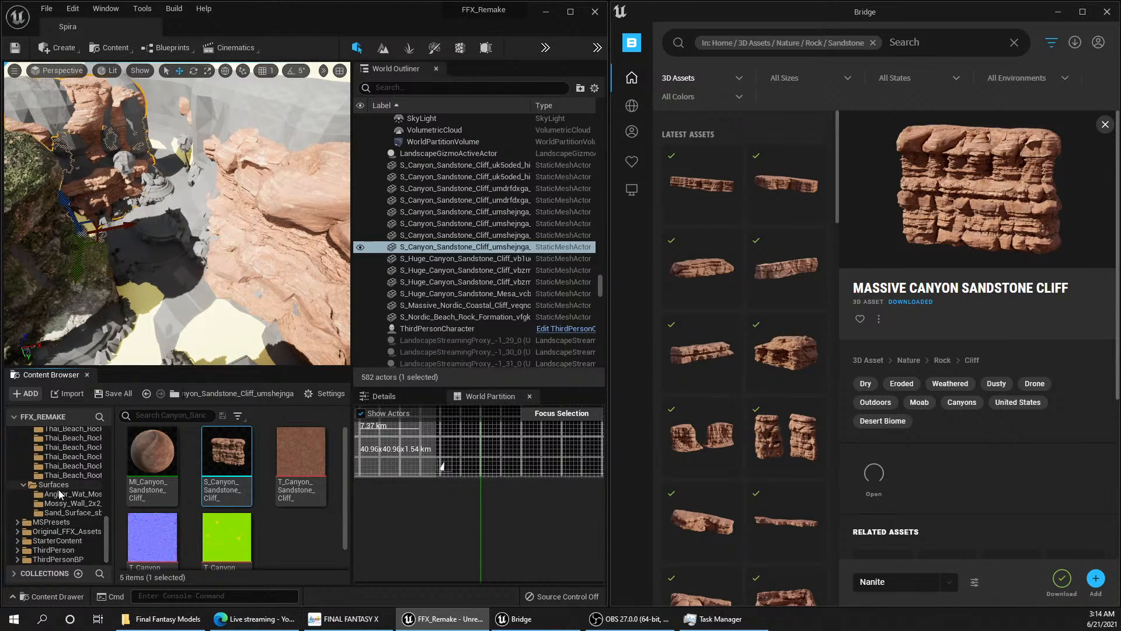
left_click(69, 504)
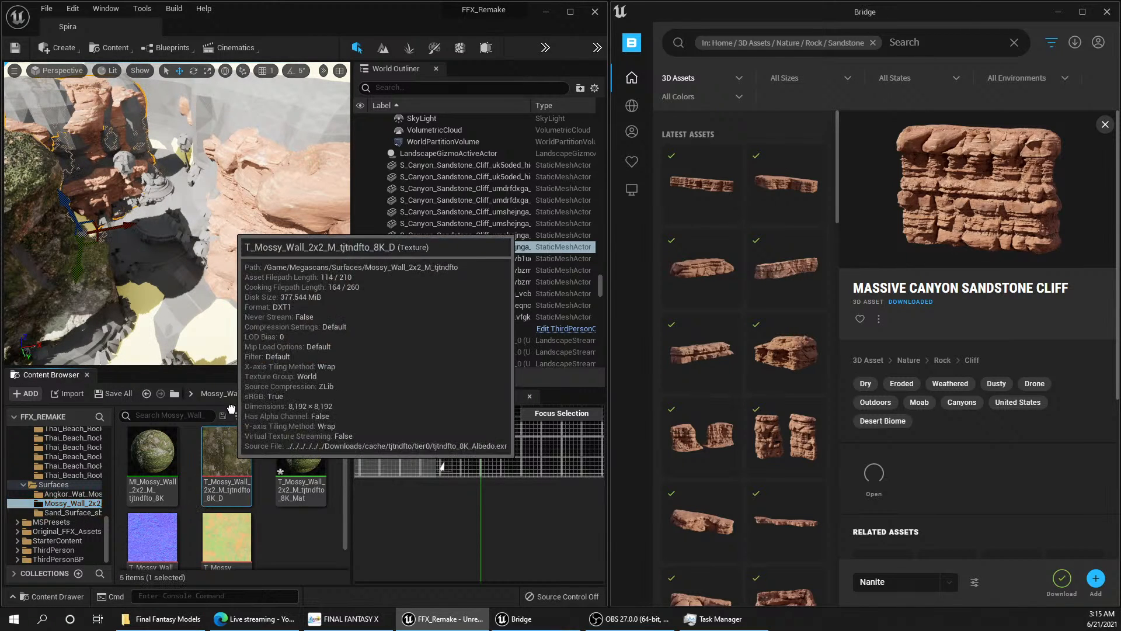
left_click_drag(227, 461, 280, 266)
right_click_drag(190, 316, 233, 301)
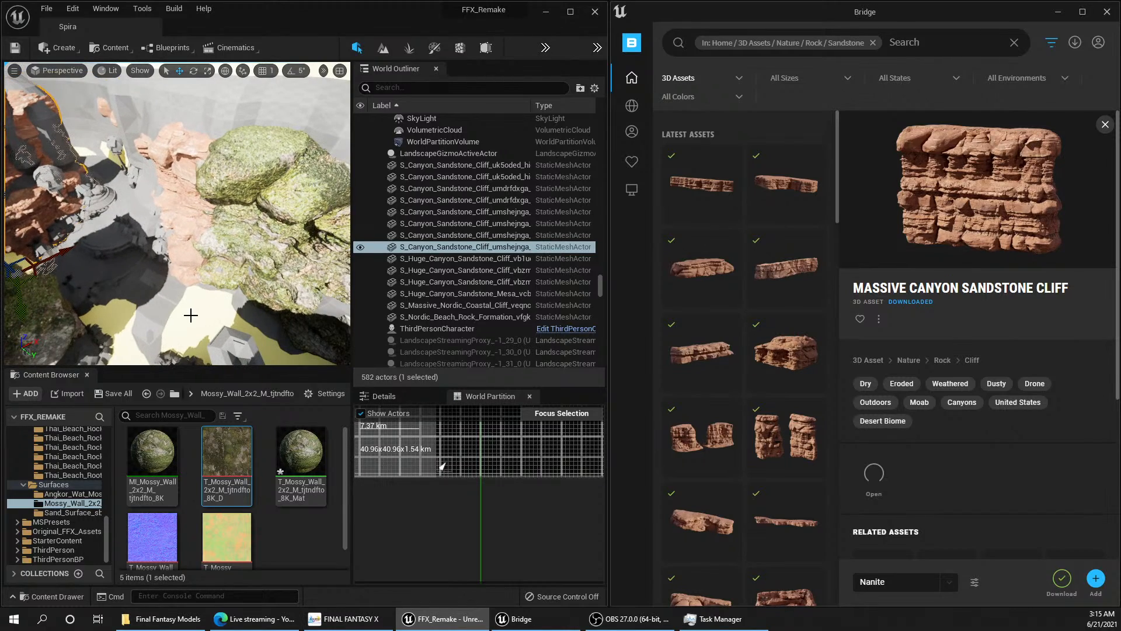
left_click_drag(231, 459, 192, 253)
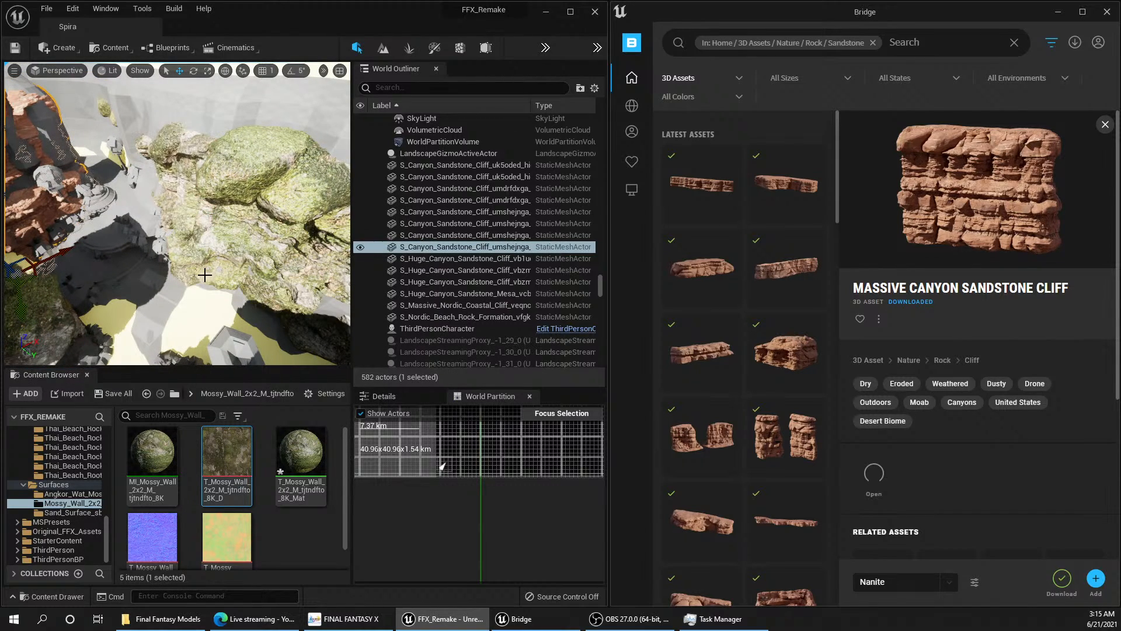
mouse_move(204, 274)
right_mouse_down()
mouse_move(201, 248)
mouse_move(225, 230)
mouse_move(226, 211)
mouse_move(222, 269)
right_mouse_up()
key("w")
Step: Select the landscape ground in front of the temple, check the moss-covered cliff from there and save the work
left_click(160, 263)
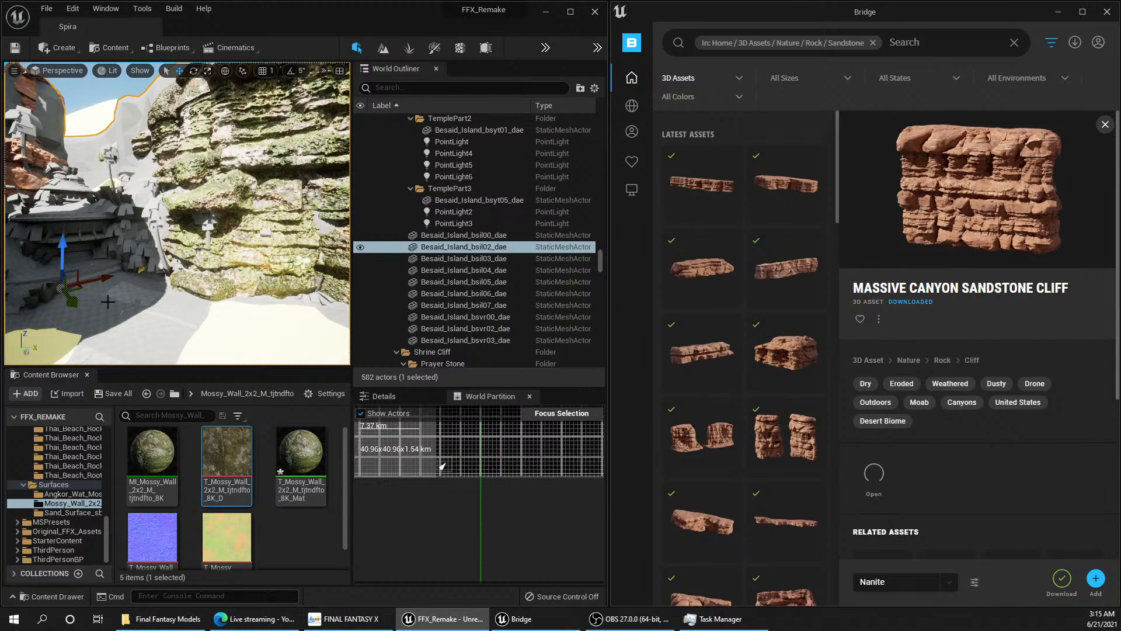
left_click(74, 340)
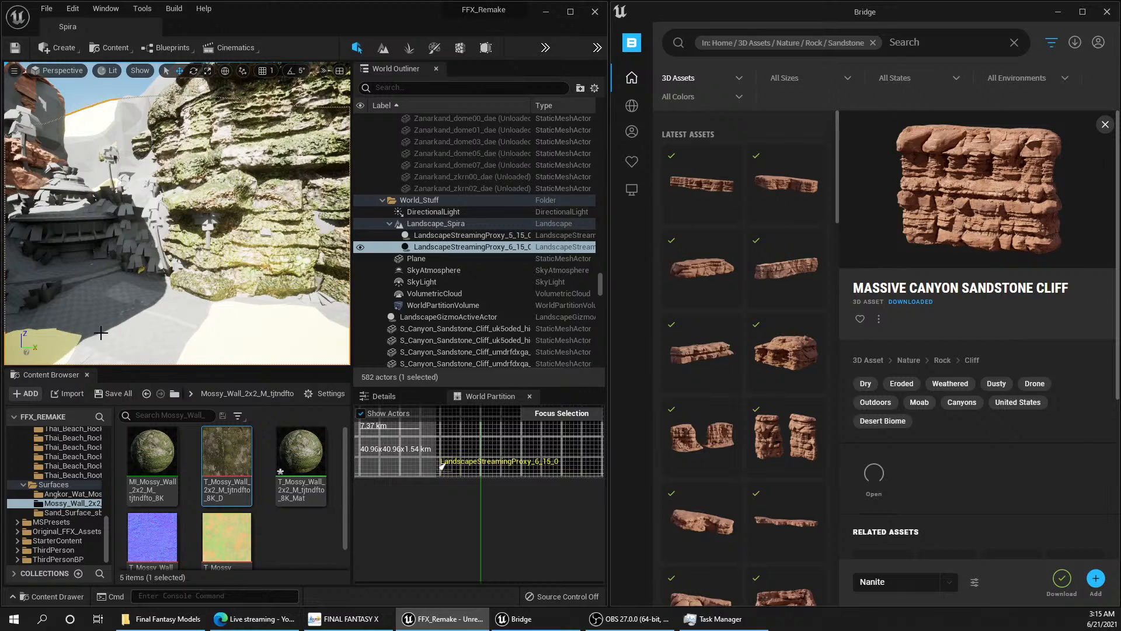
right_click_drag(100, 333, 85, 374)
right_click_drag(170, 308, 160, 308)
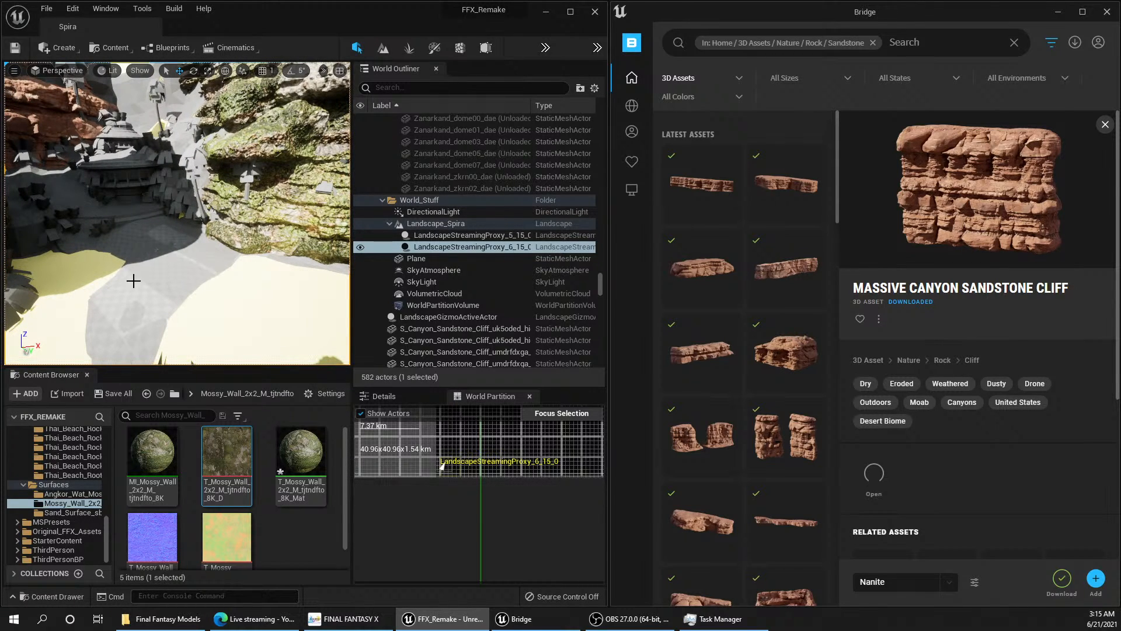
left_click(60, 12)
left_click(99, 132)
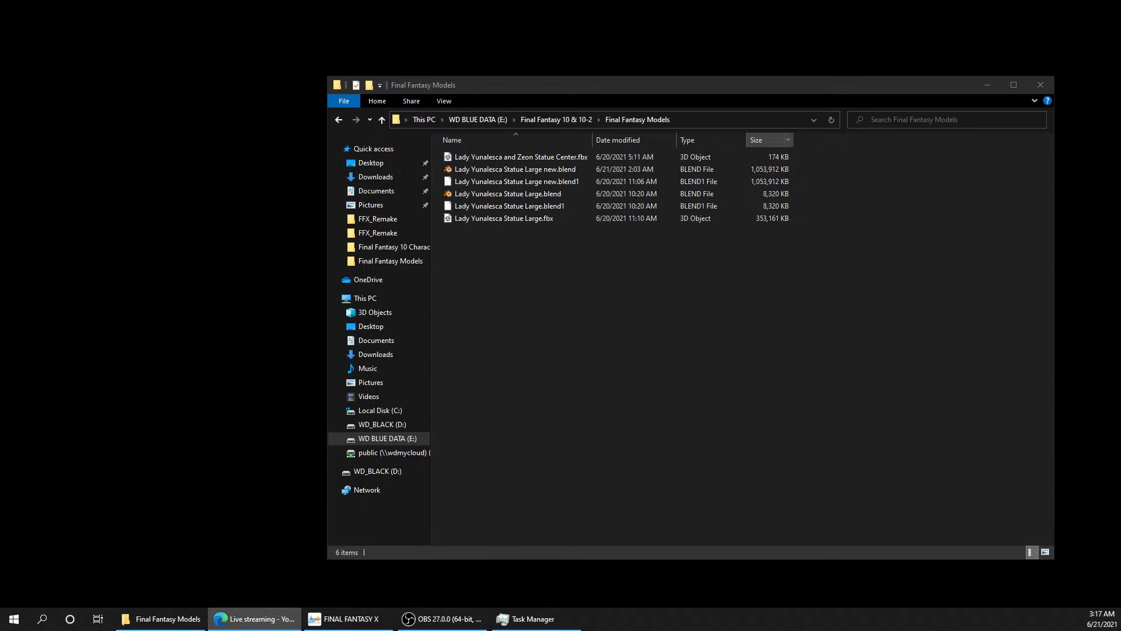
Step: Switch to FINAL FANTASY X to view its waterfall and bridge scene as reference
key("alt+Tab")
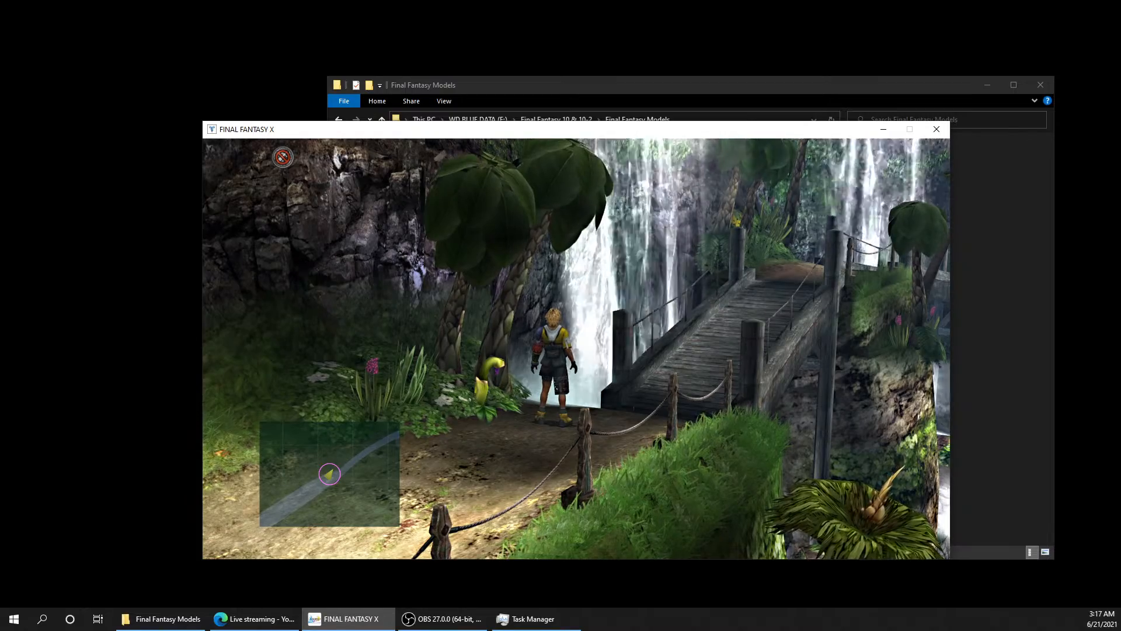
Step: Walk the character along the fenced cliff path away from the bridge to examine the rock walls and grassy edges
key("Down")
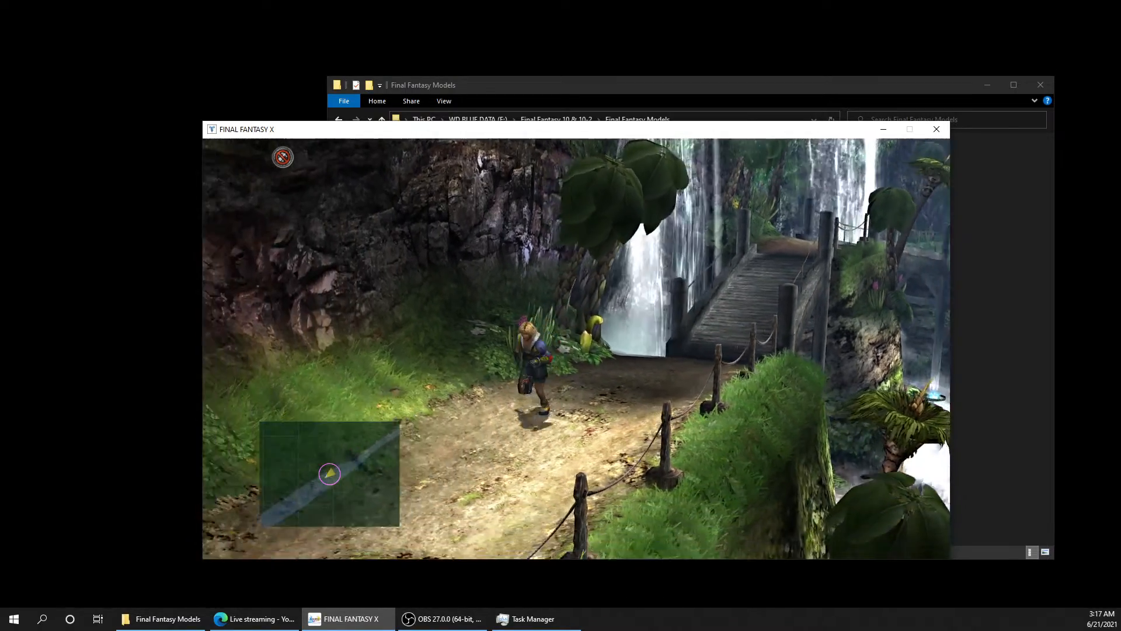
key("Left")
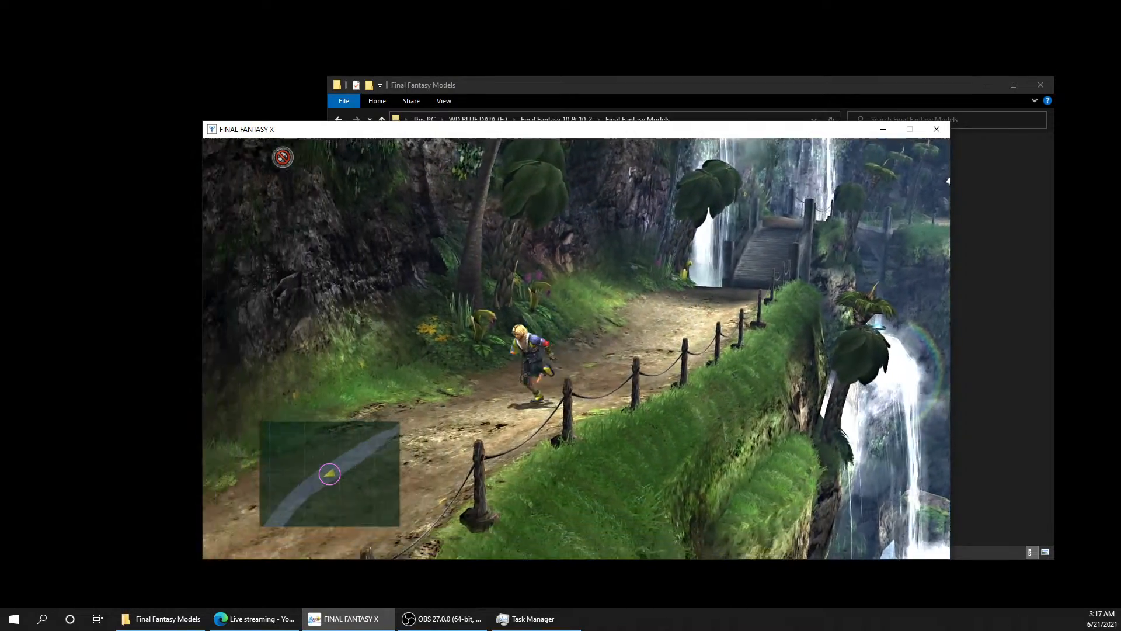
key("Left")
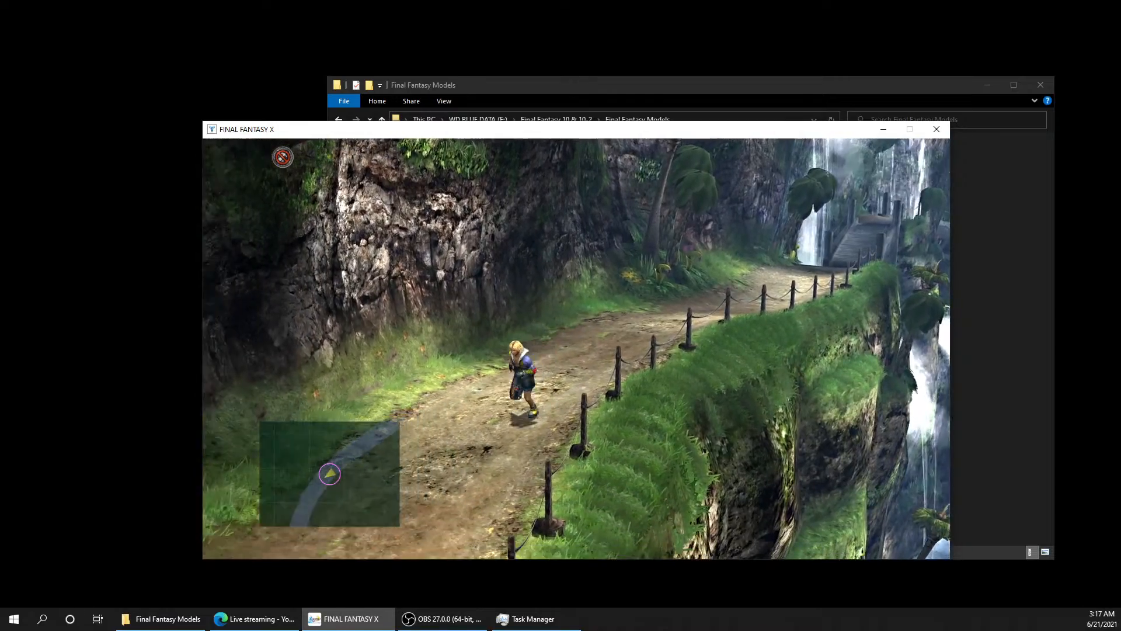
key("Down")
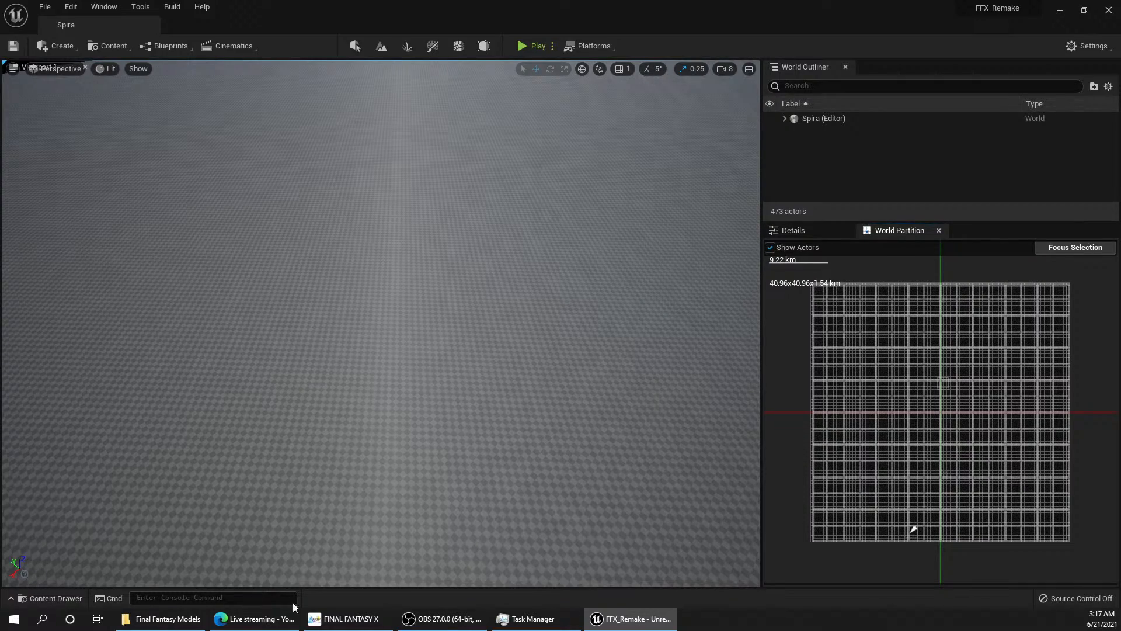
Step: Switch back to FINAL FANTASY X and walk through the jungle ruins to examine the overgrown columns, roots and vegetation
left_click(353, 619)
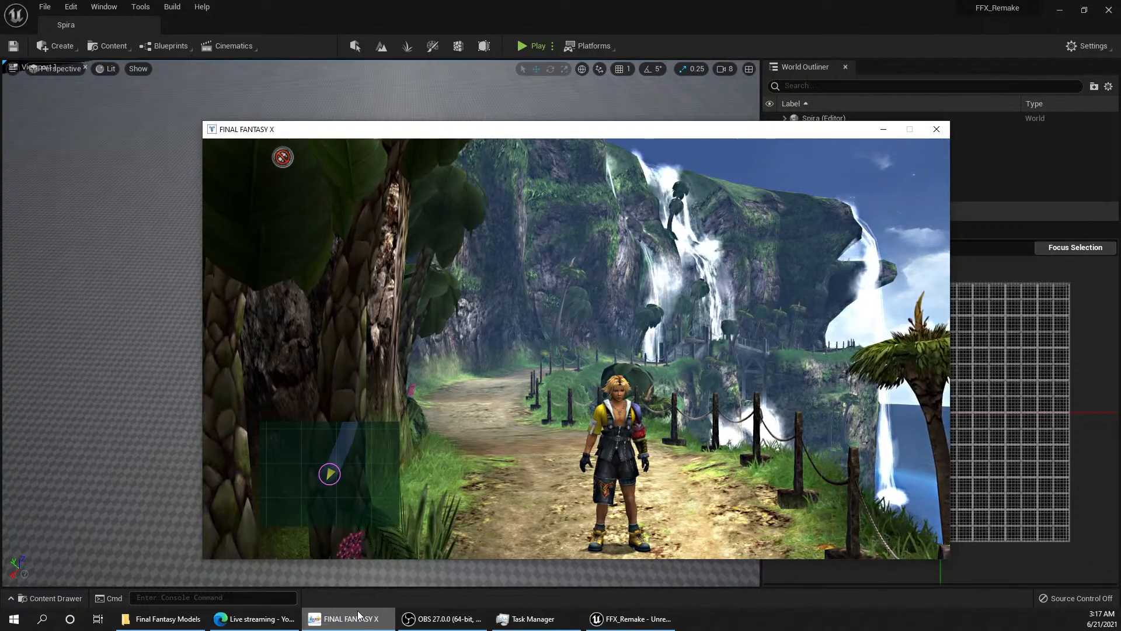
key("Right")
key("Down")
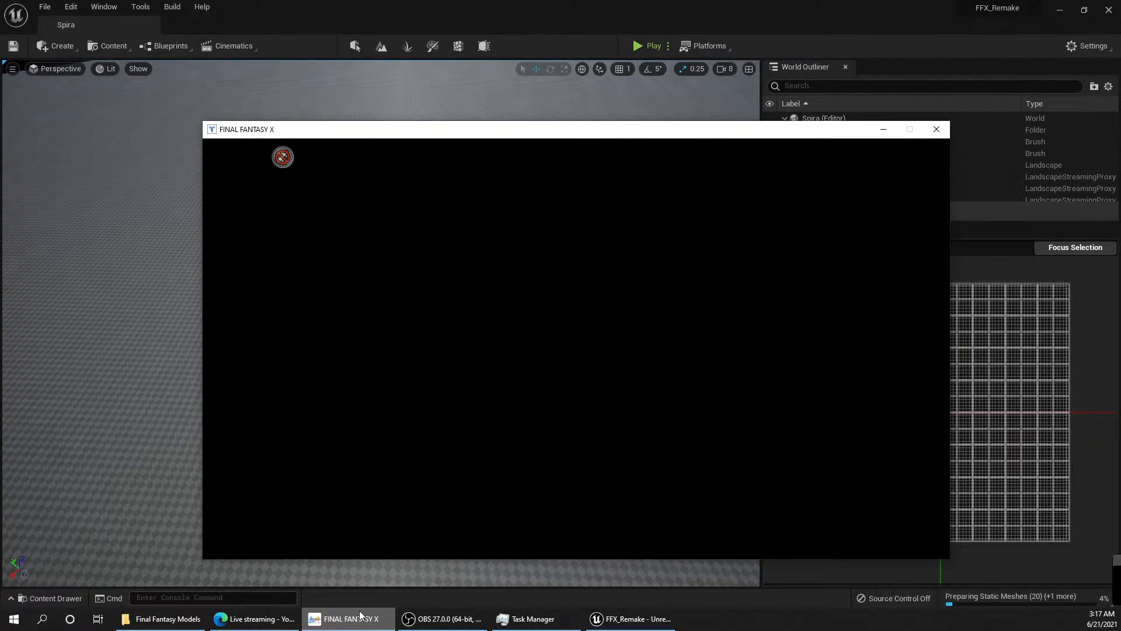
key("Left")
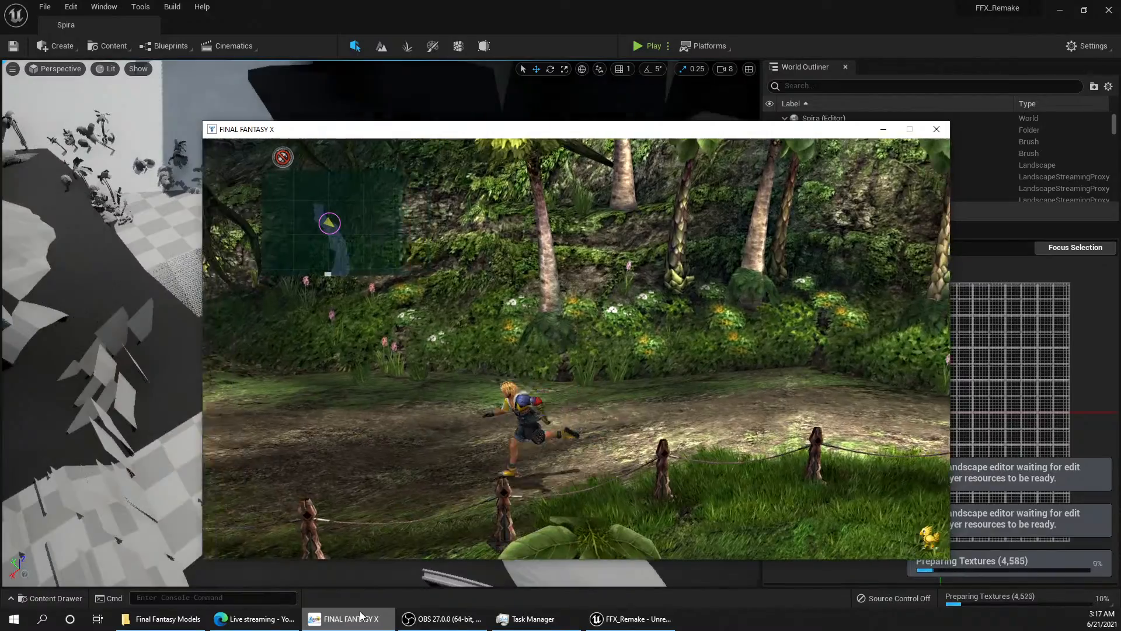
key("Left")
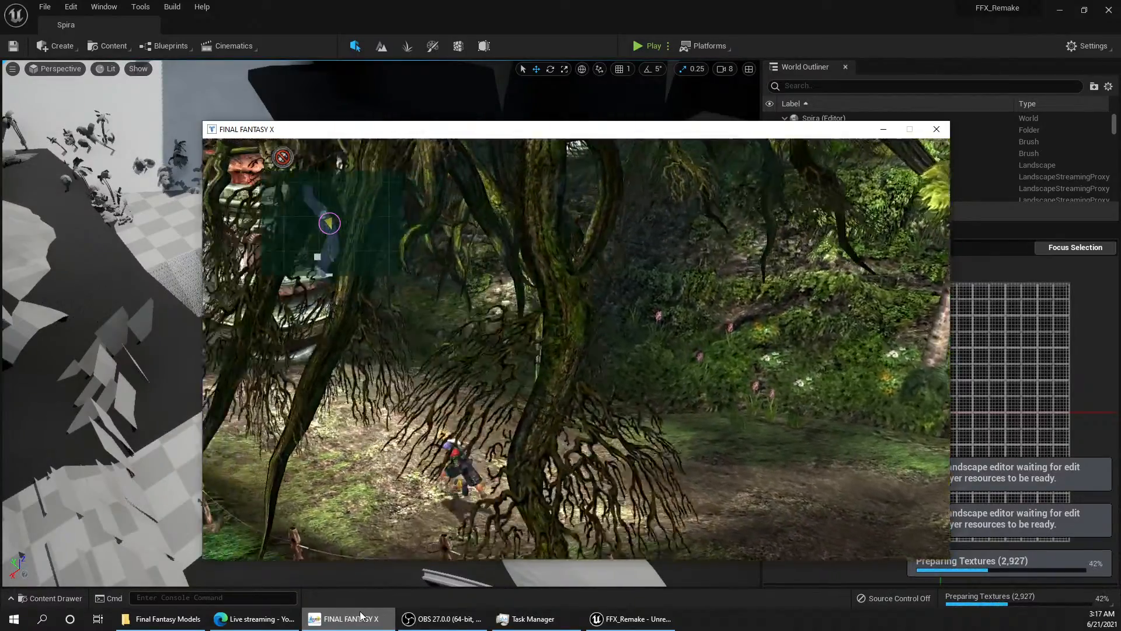
key("Left")
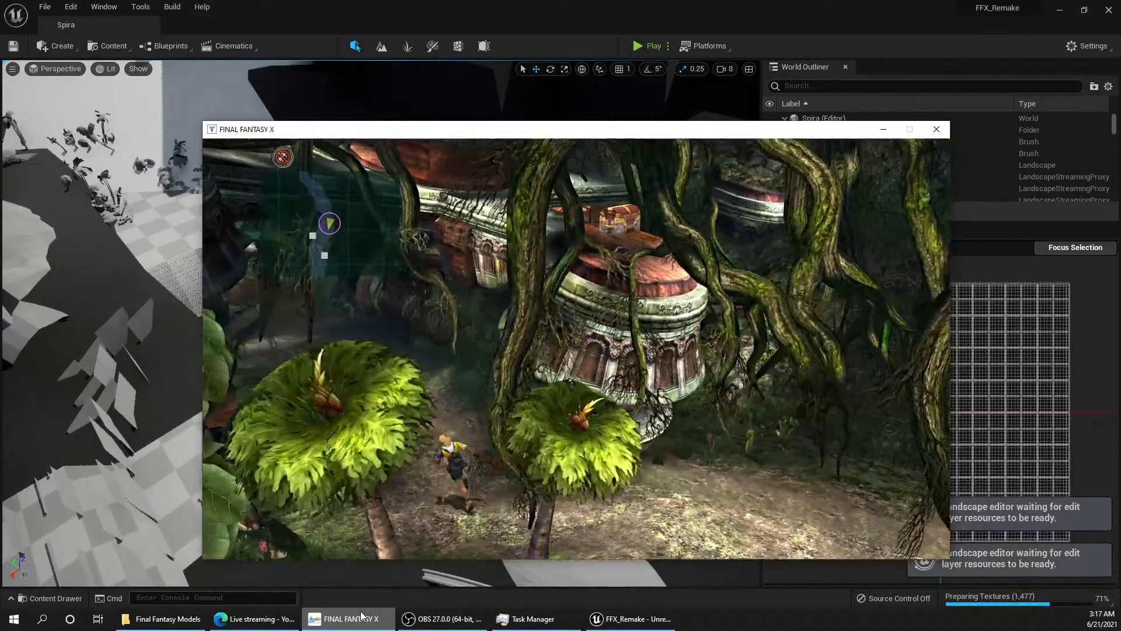
key("Left")
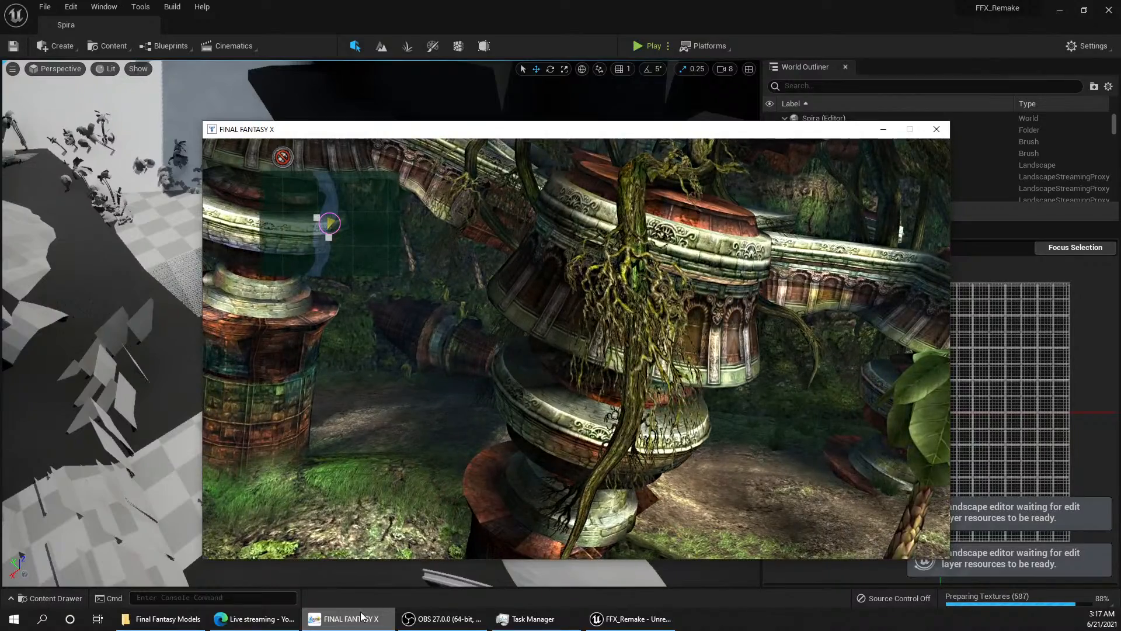
key("Left")
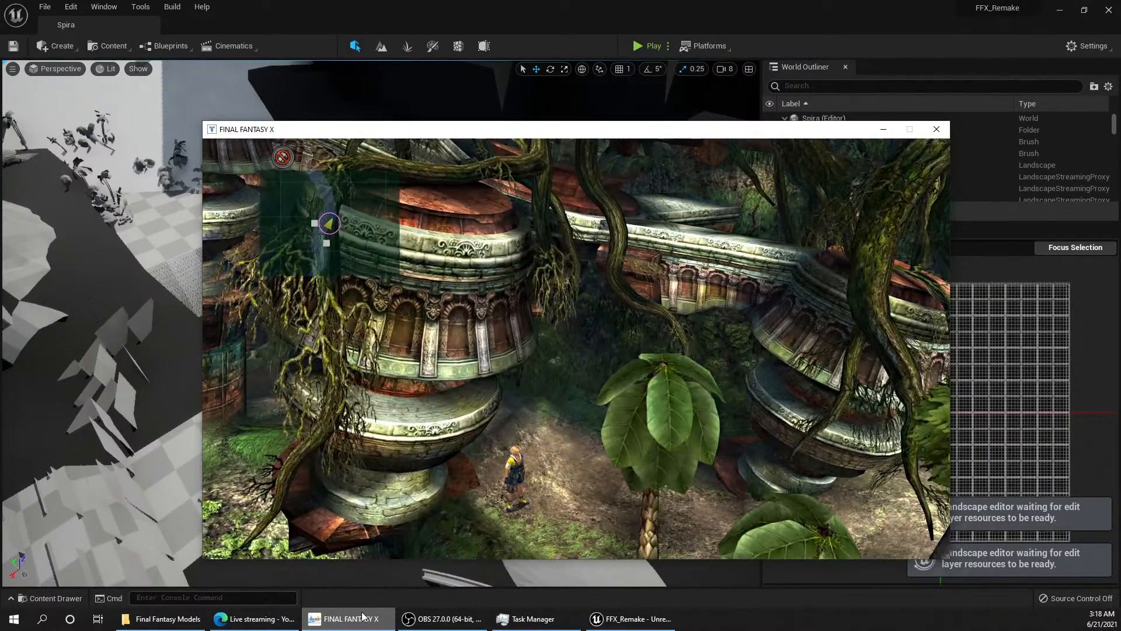
key("Left")
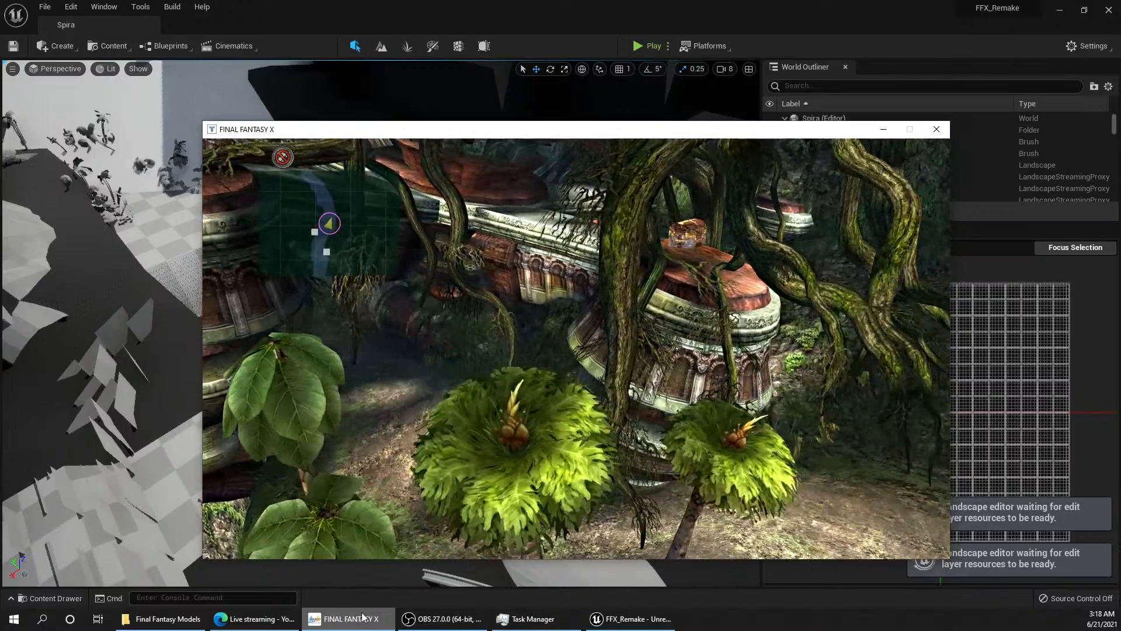
key("Up")
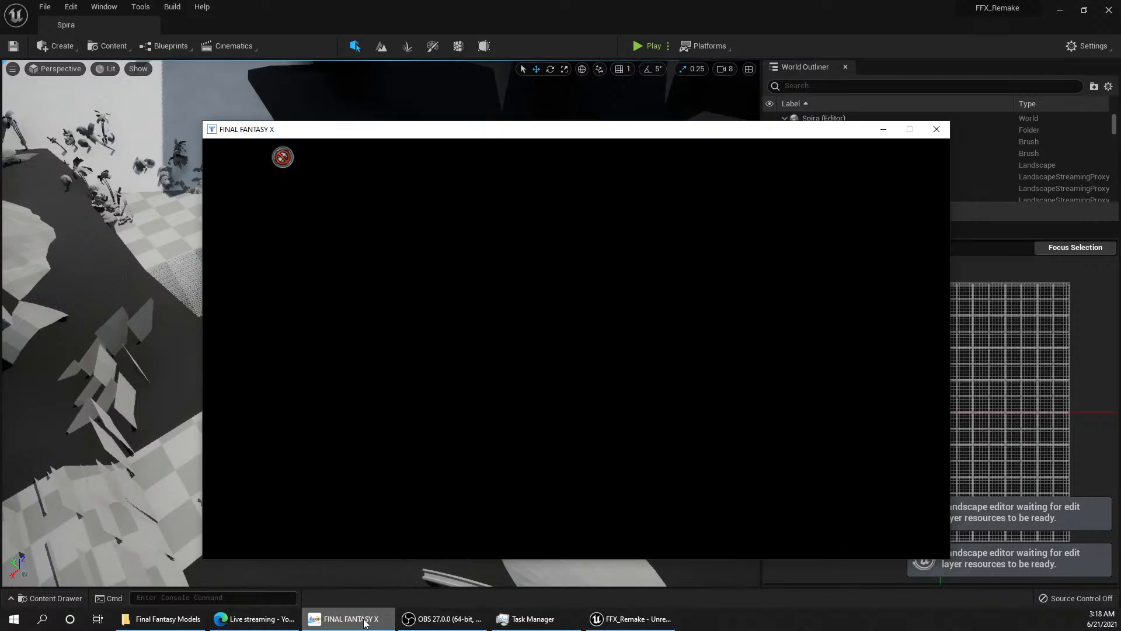
Step: Walk the character back out of the ruins to the waterfall path and study the moss-covered cliffs there
key("Left")
key("Down")
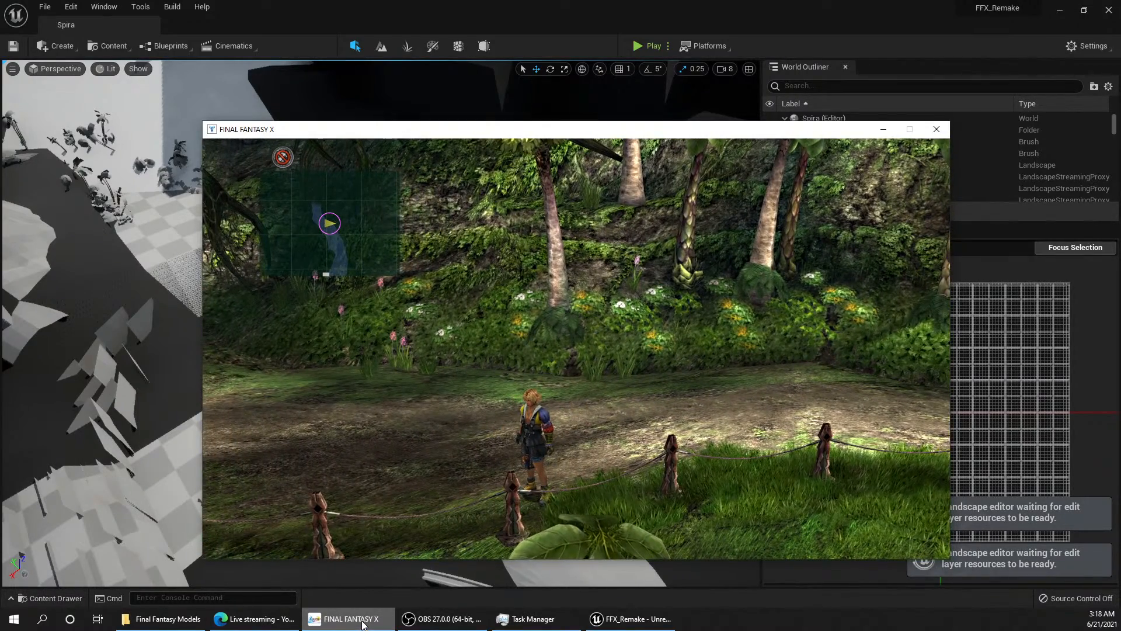
key("Right")
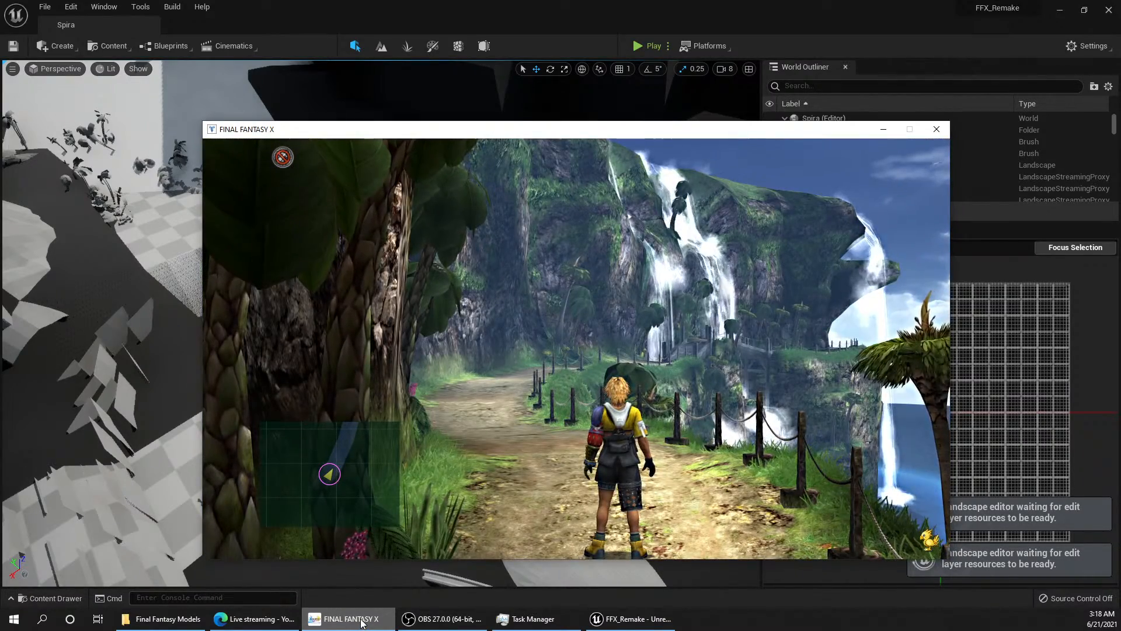
key("Up")
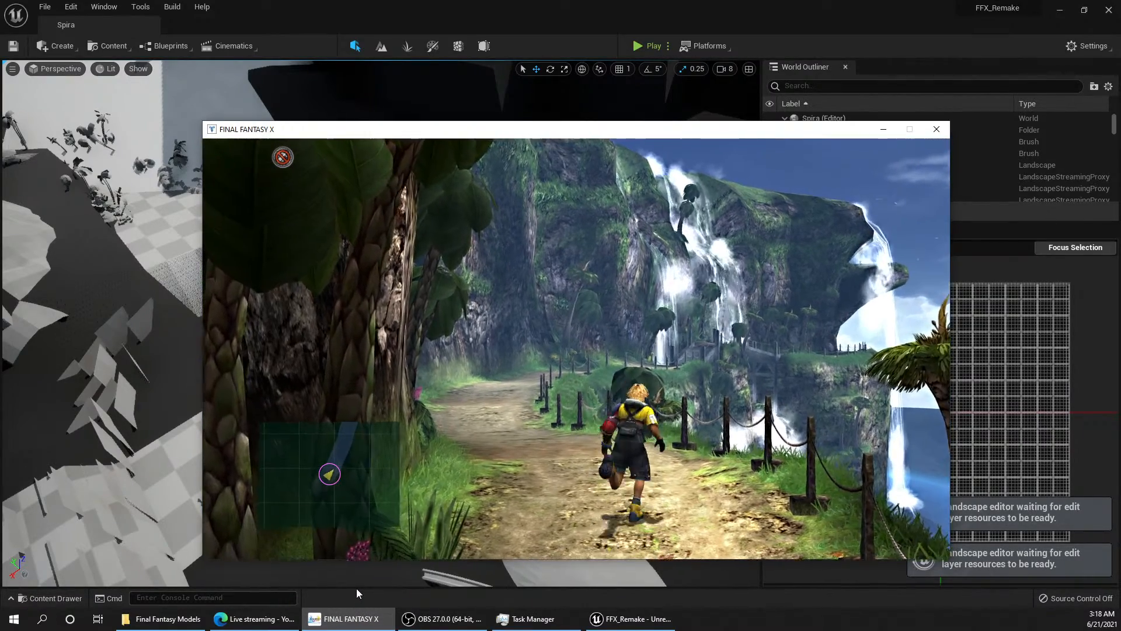
key("Up")
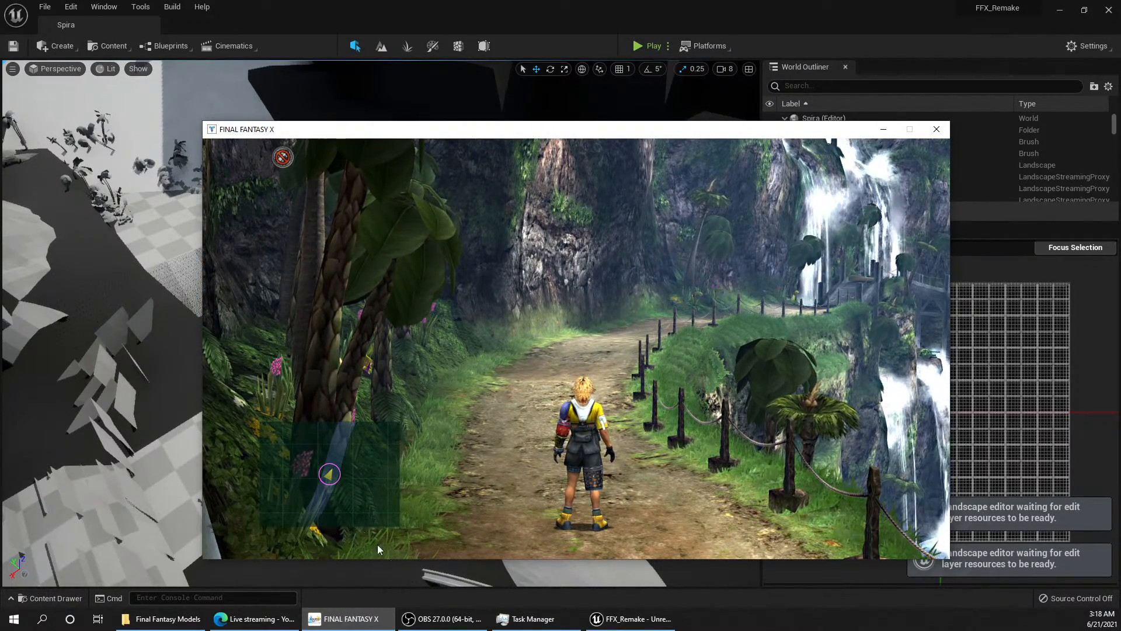
Step: Switch to the Unreal editor's Spira level and collapse the 1 Delete folder in the outliner
left_click(185, 412)
mouse_move(312, 381)
right_mouse_down()
mouse_move(312, 354)
mouse_move(313, 382)
right_mouse_up()
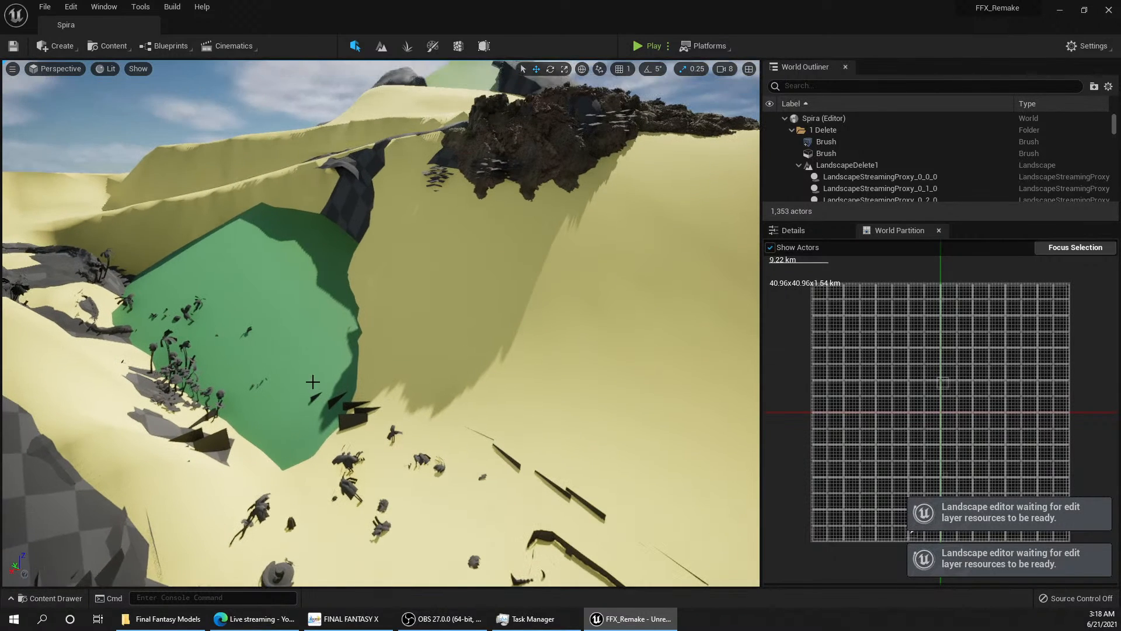
left_click(791, 130)
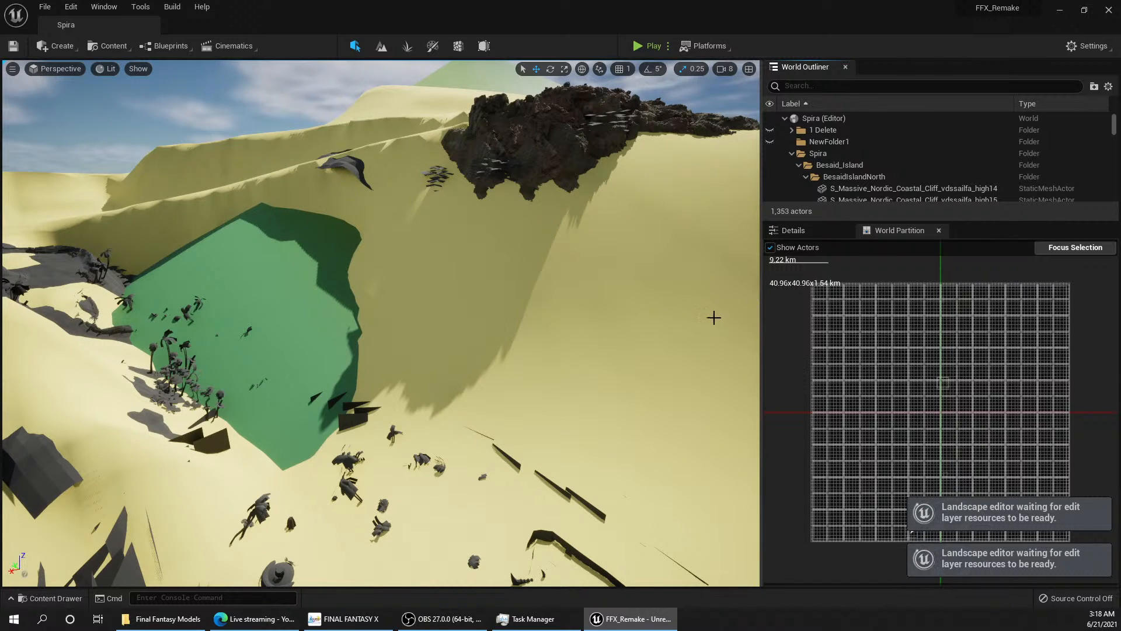
Step: Unload all World Partition cells above the grid's bottom row and check the remaining islands from the air
left_click_drag(783, 268, 1091, 521)
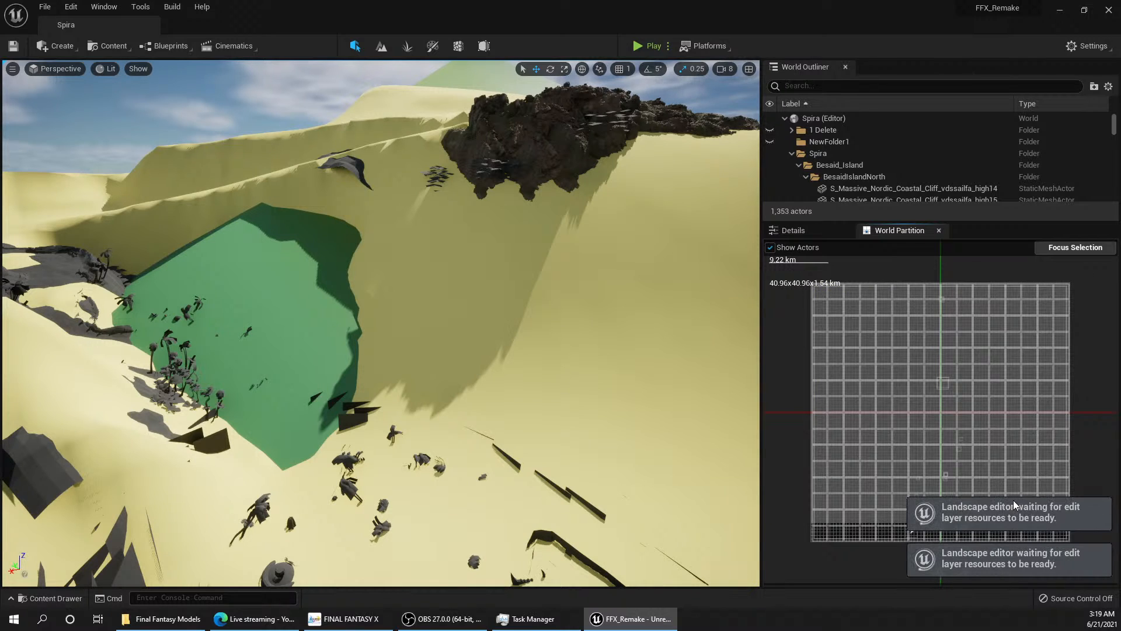
right_click(1012, 483)
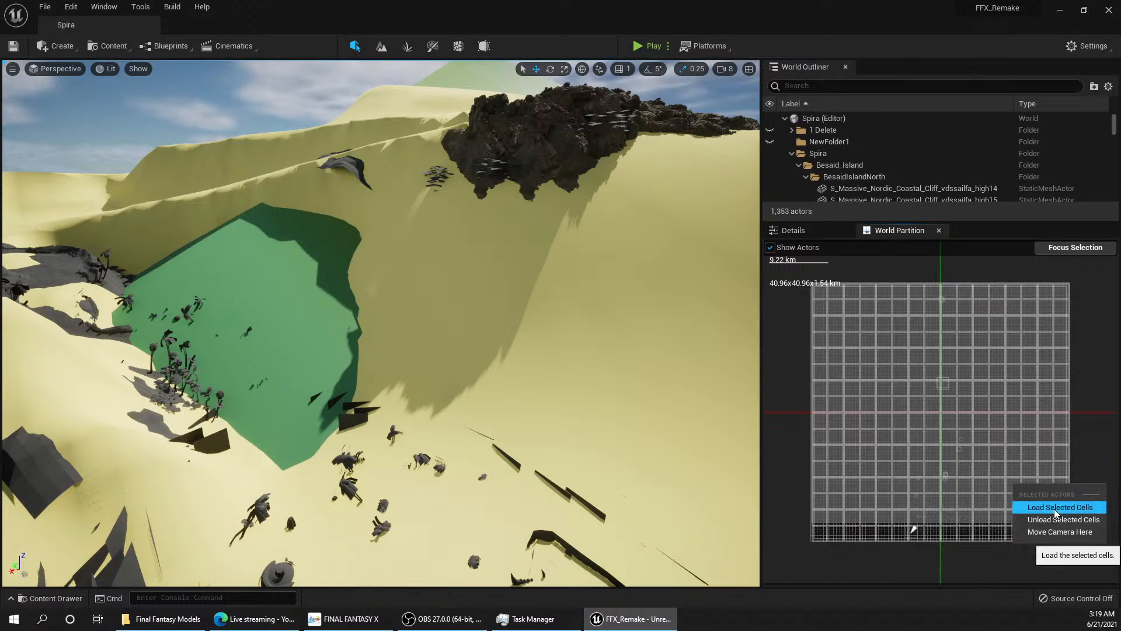
left_click(1054, 508)
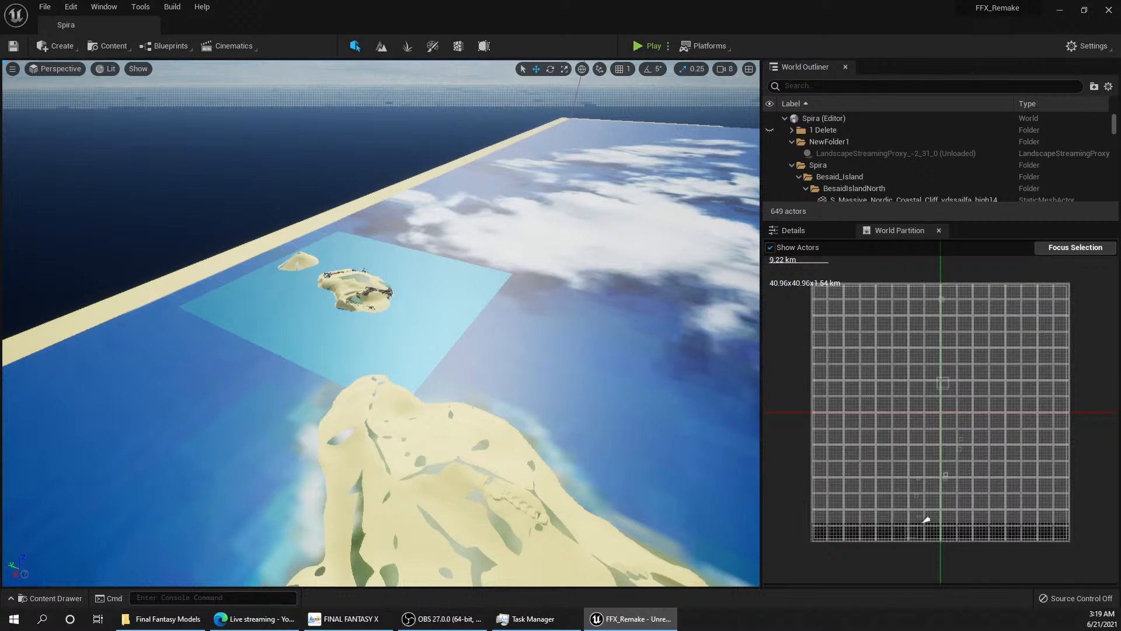
right_click_drag(381, 323, 498, 291)
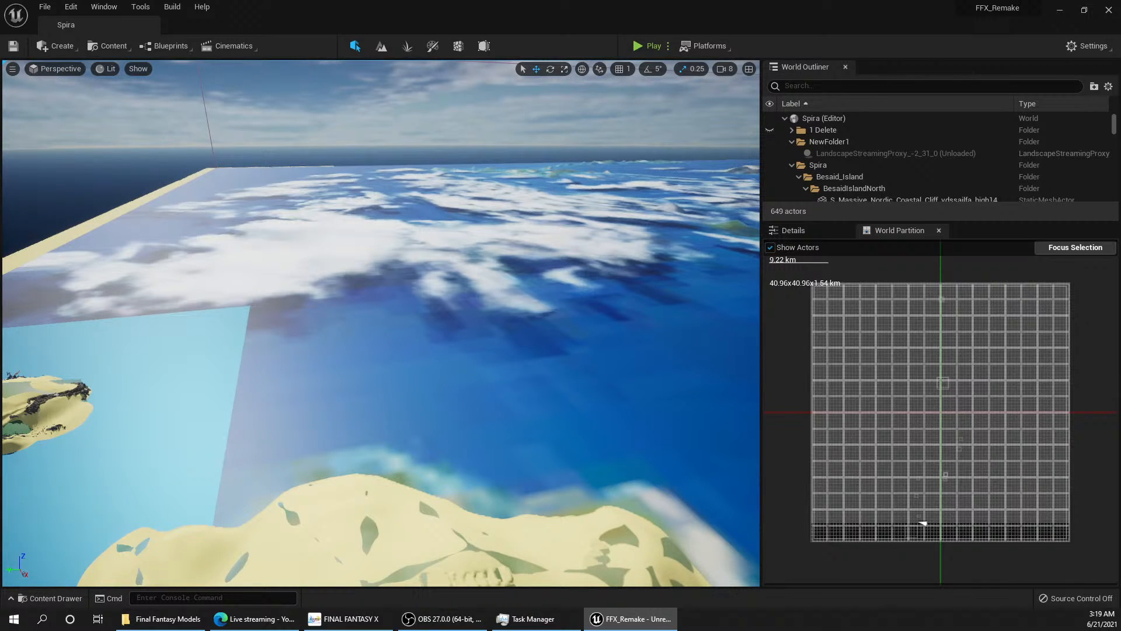
Step: Unload the World Partition cells in the grid's lower-left and lower-right areas, keeping those around Besaid Island
left_click_drag(894, 468, 813, 539)
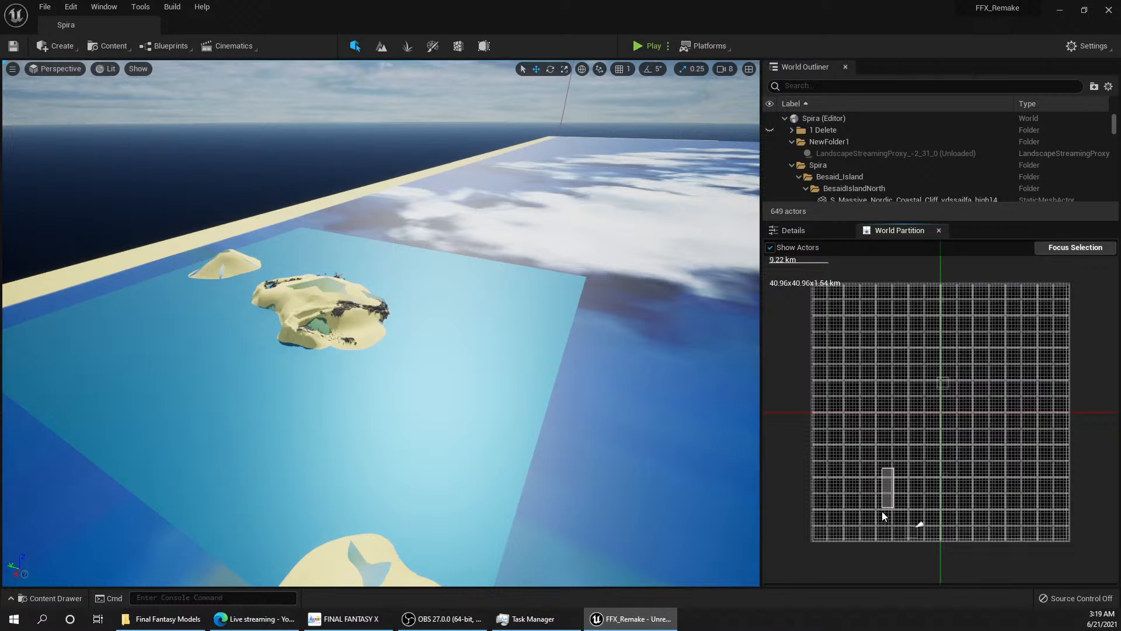
right_click(867, 531)
left_click(895, 563)
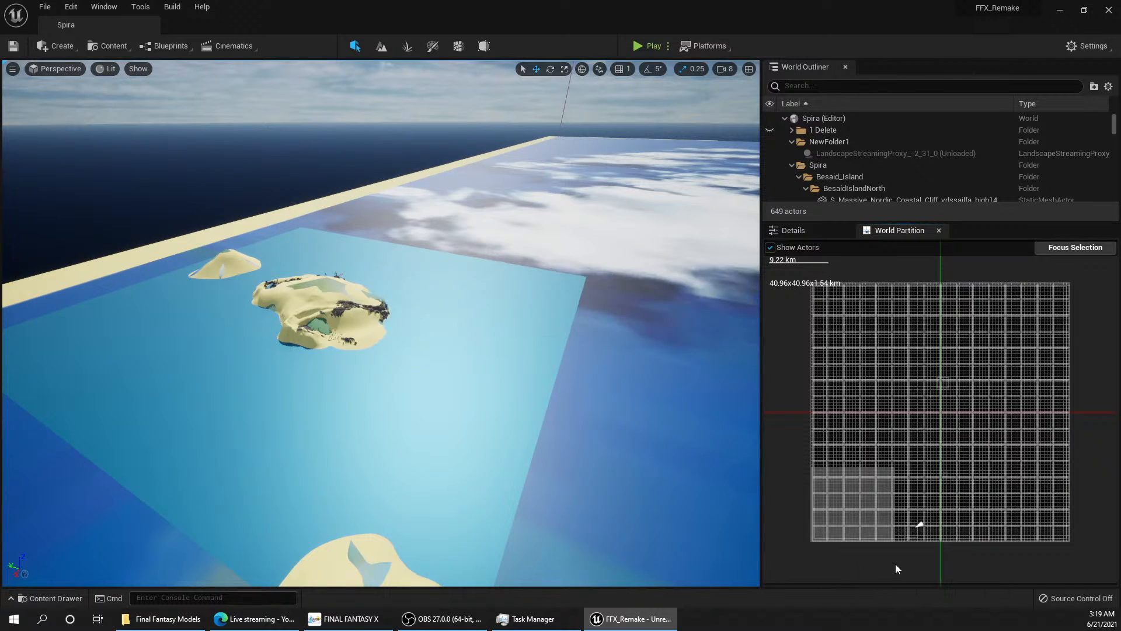
left_click_drag(940, 497, 1074, 565)
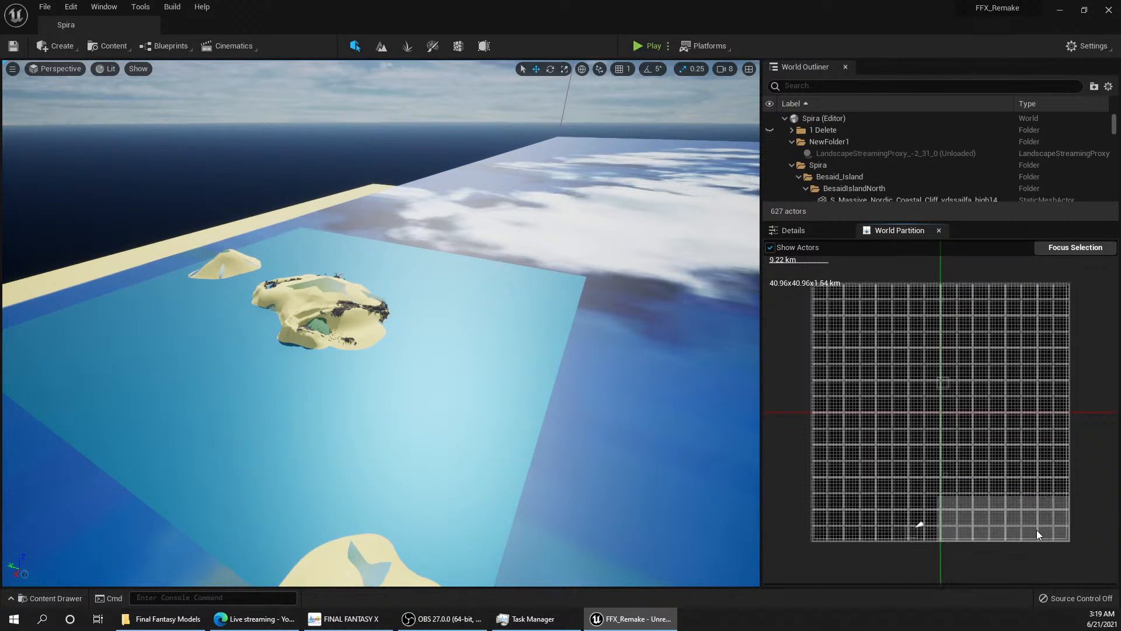
right_click(1036, 531)
left_click(1084, 555)
Step: Set the Camera Speed Scalar to 1.0 and fly to the island's rocky coast
right_click_drag(436, 405, 417, 391)
key("w")
key("w")
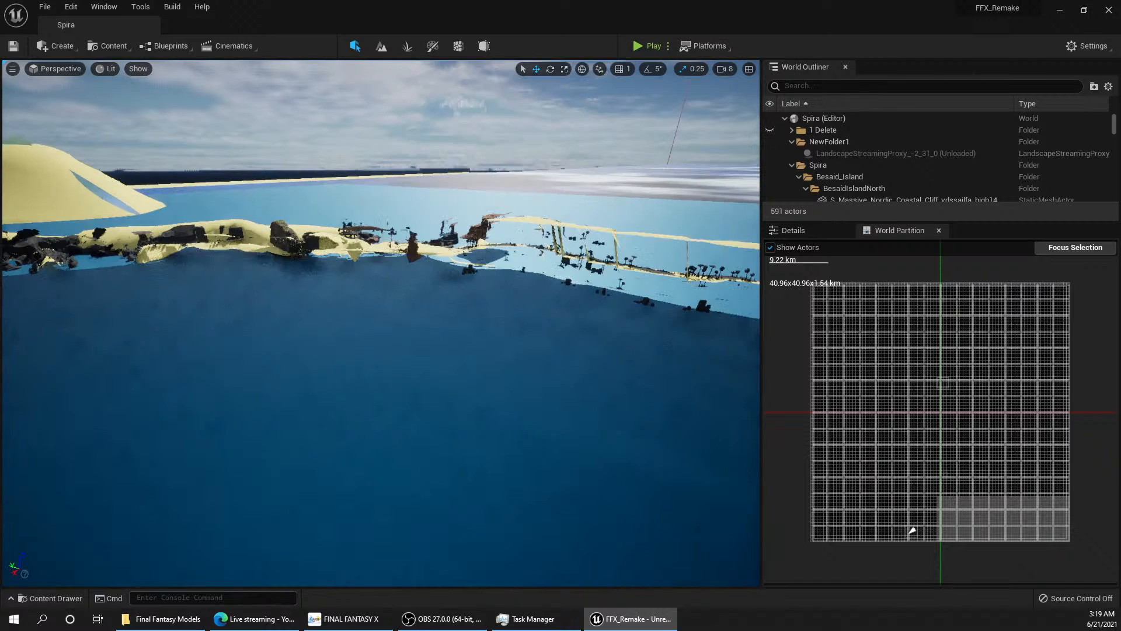
right_click_drag(564, 270, 565, 270)
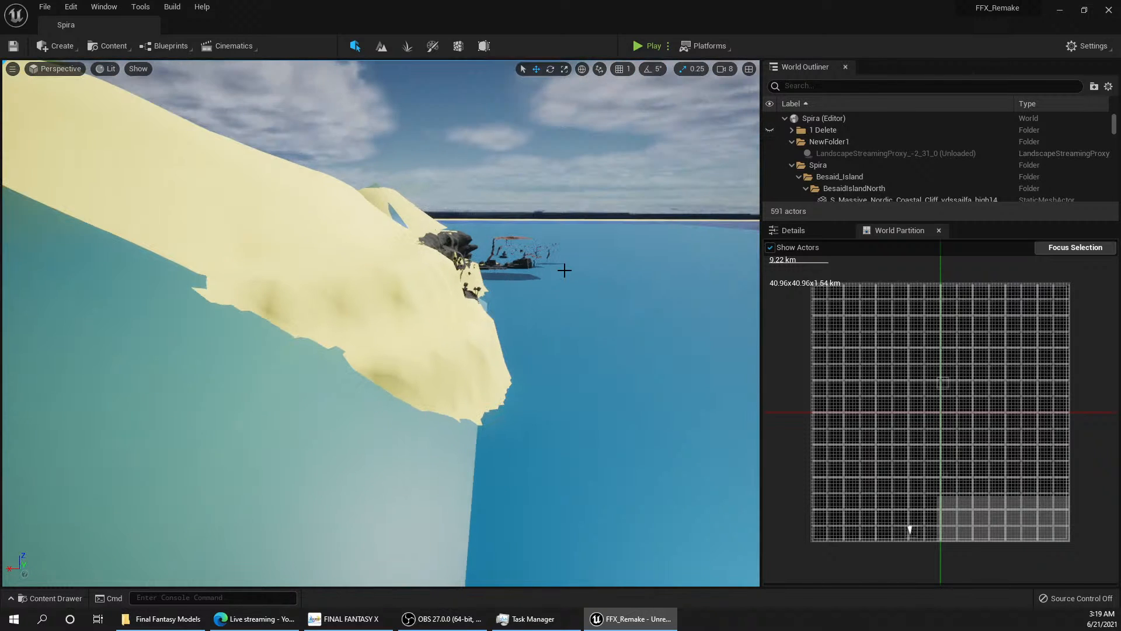
left_click(725, 68)
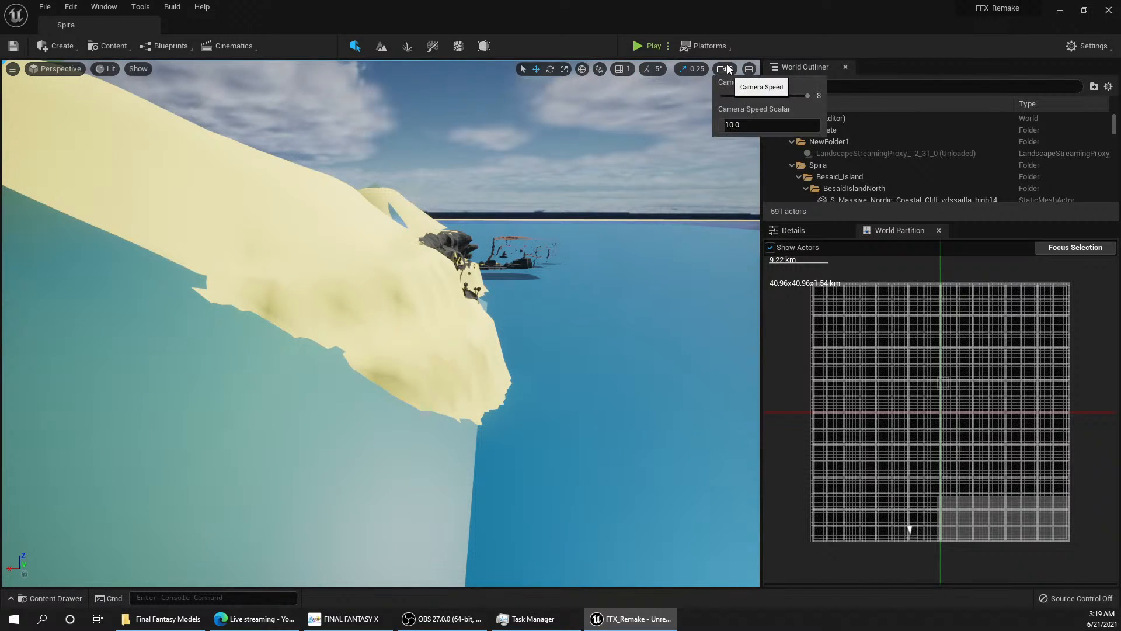
left_click(742, 125)
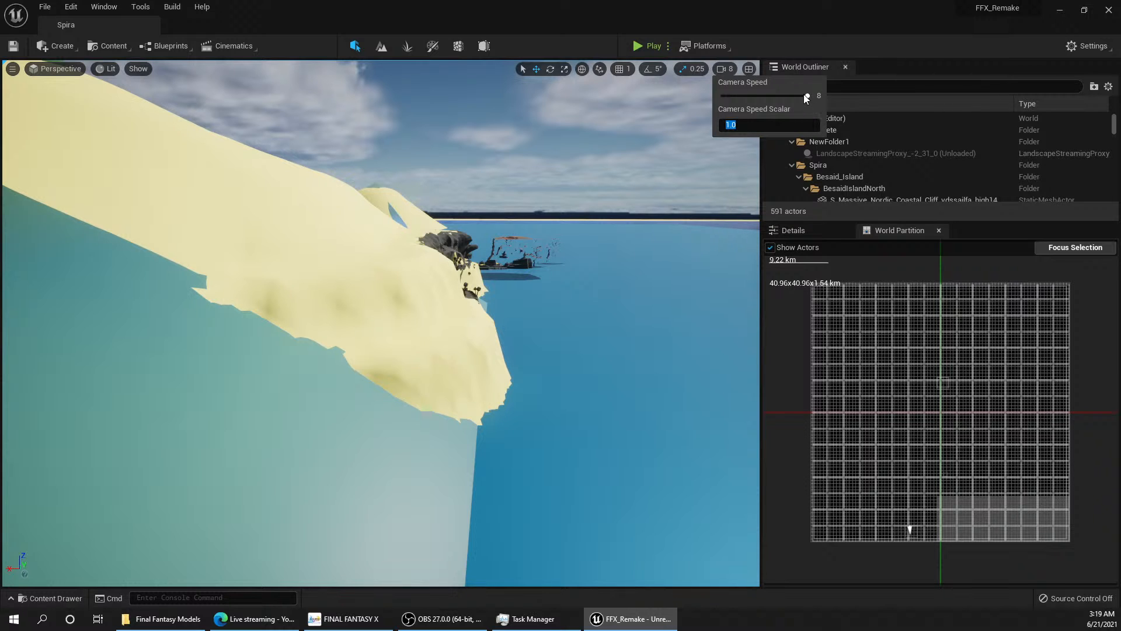
right_click_drag(619, 209, 536, 220)
key("w")
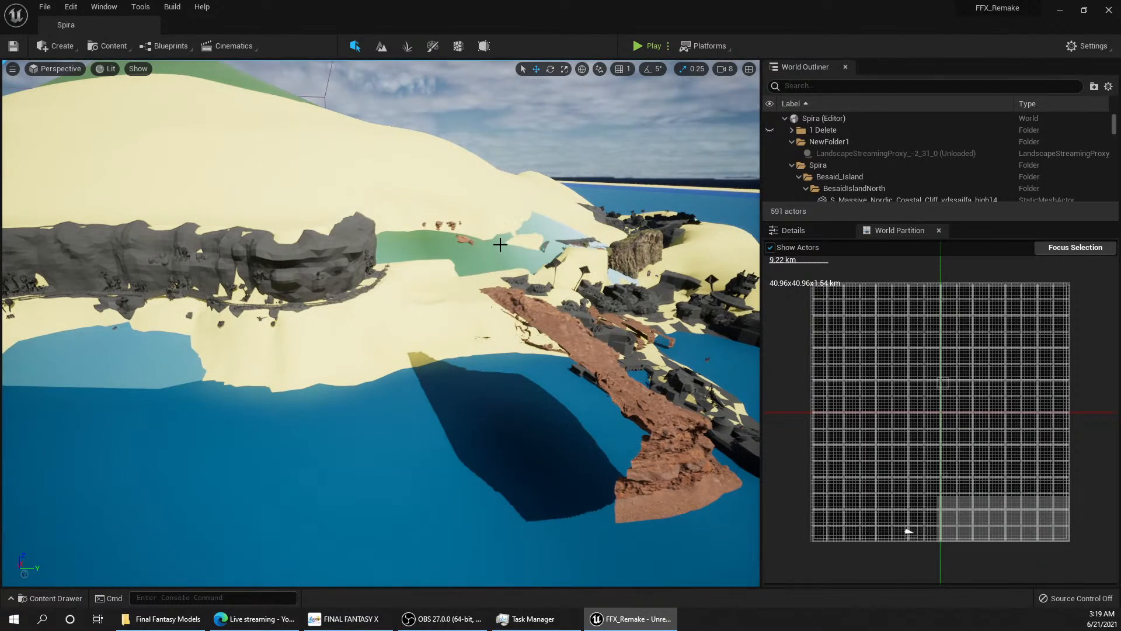
Step: Hide the Final_Fantasy_10_World_Map mesh and check the moss-covered cliffs around the canyon
left_click(496, 256)
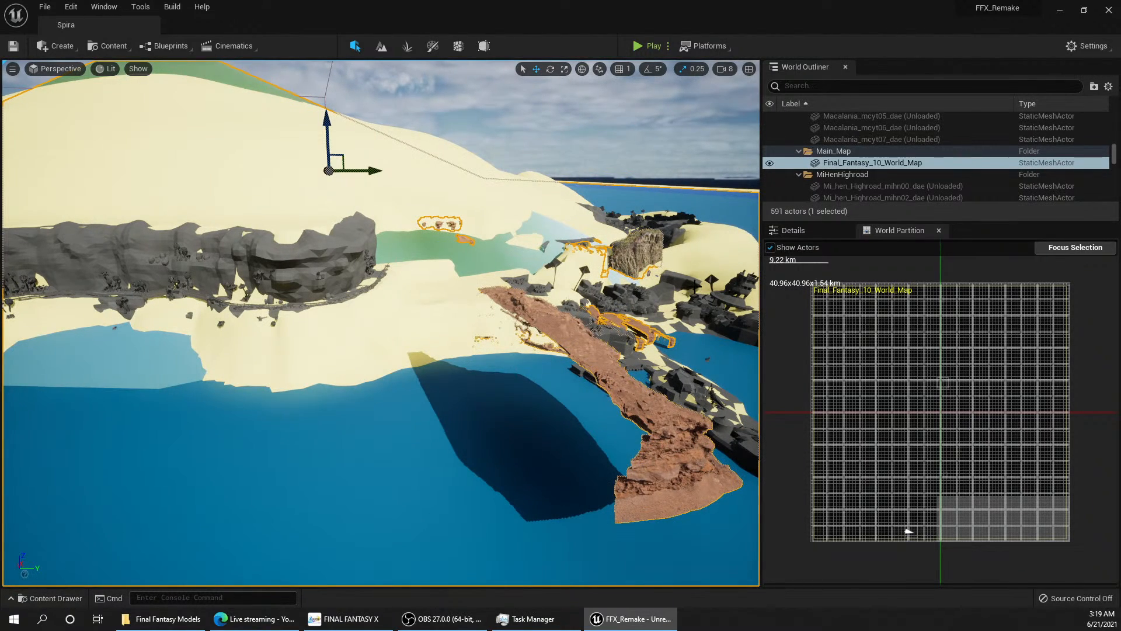
left_click(770, 162)
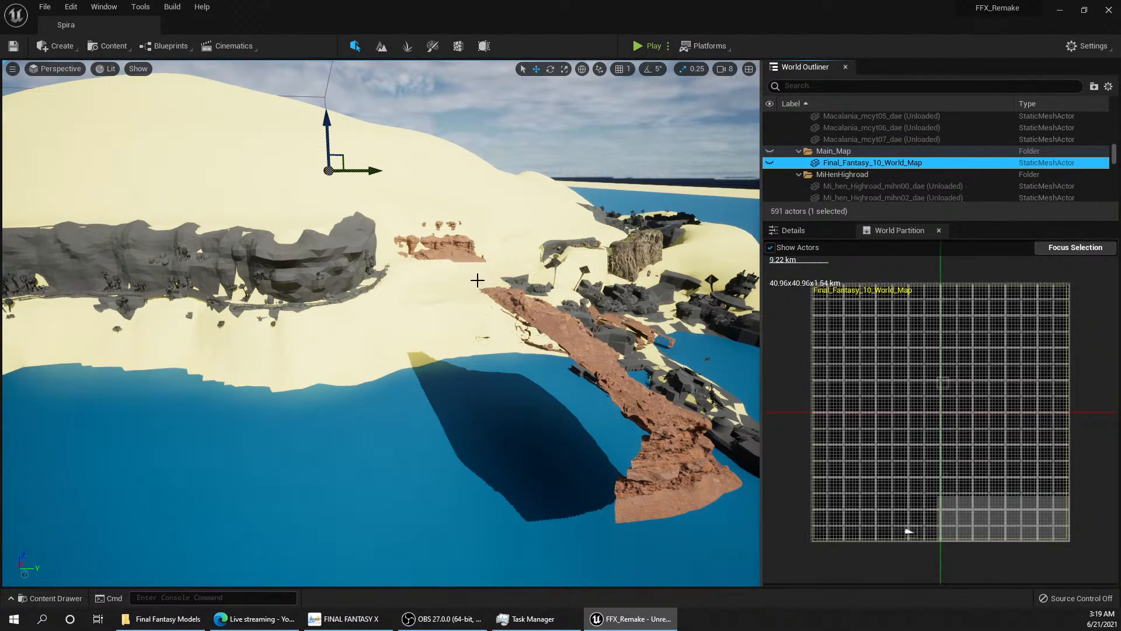
right_click_drag(477, 280, 525, 294)
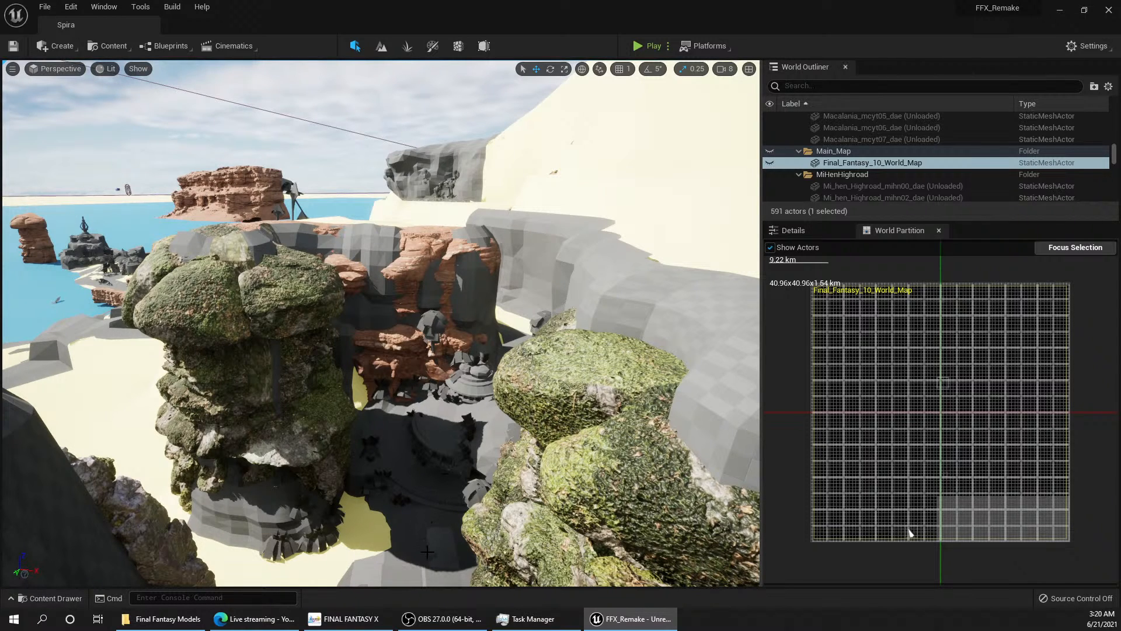
Step: Switch to FINAL FANTASY X to study its jungle clearing and overgrown rock walls as reference
left_click(240, 620)
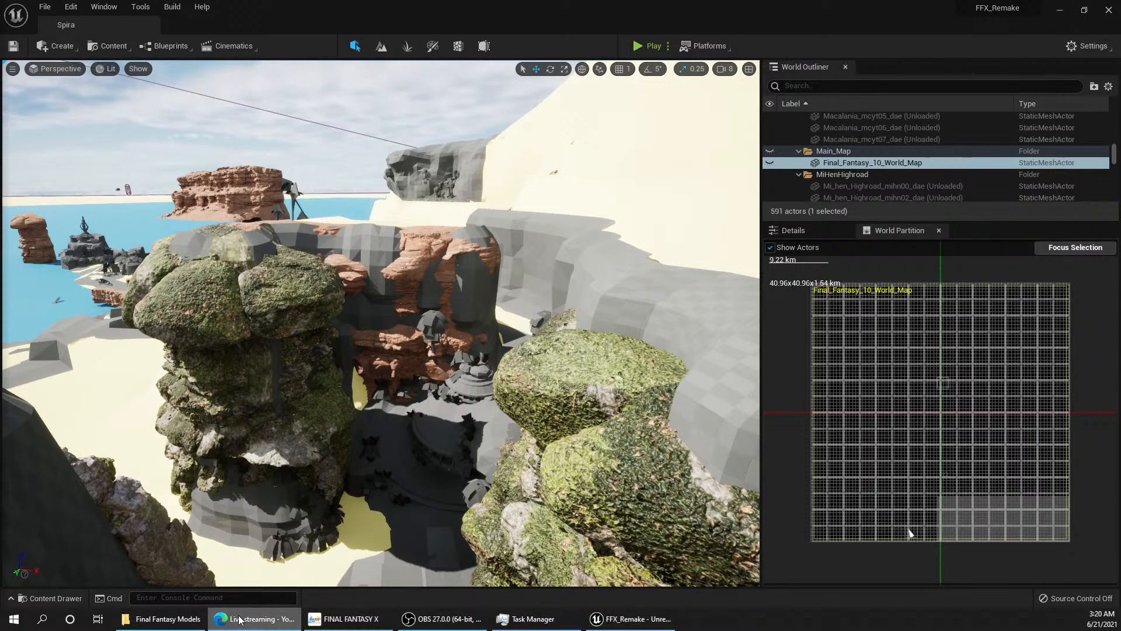
left_click(329, 619)
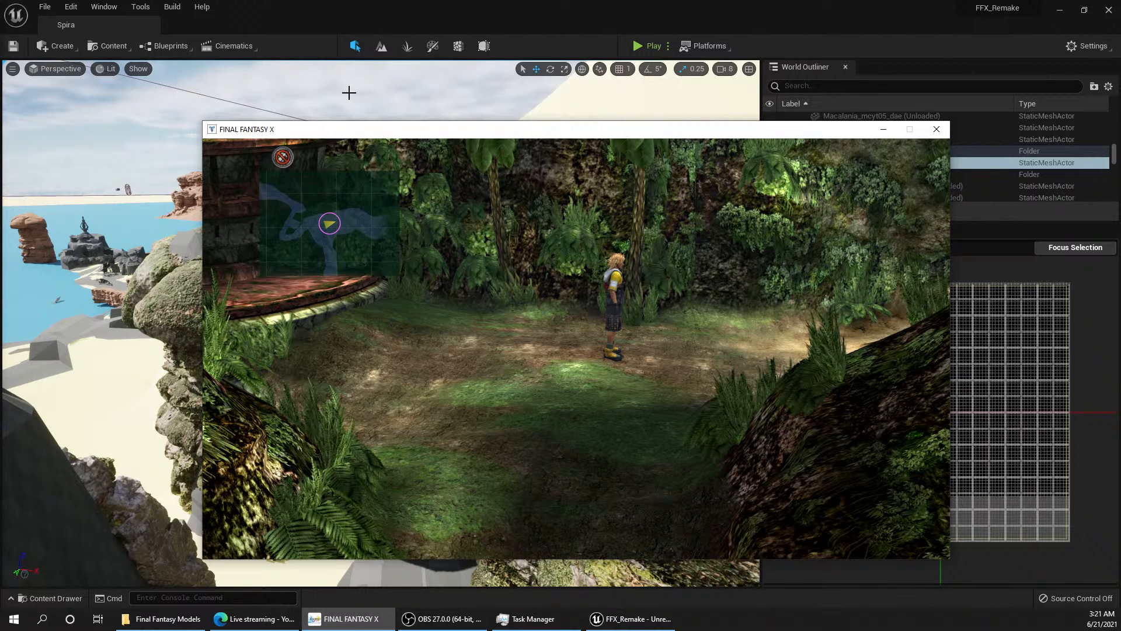
Step: Switch back to the Unreal Editor and look down at the mossy cliffs around the canyon
left_click(341, 20)
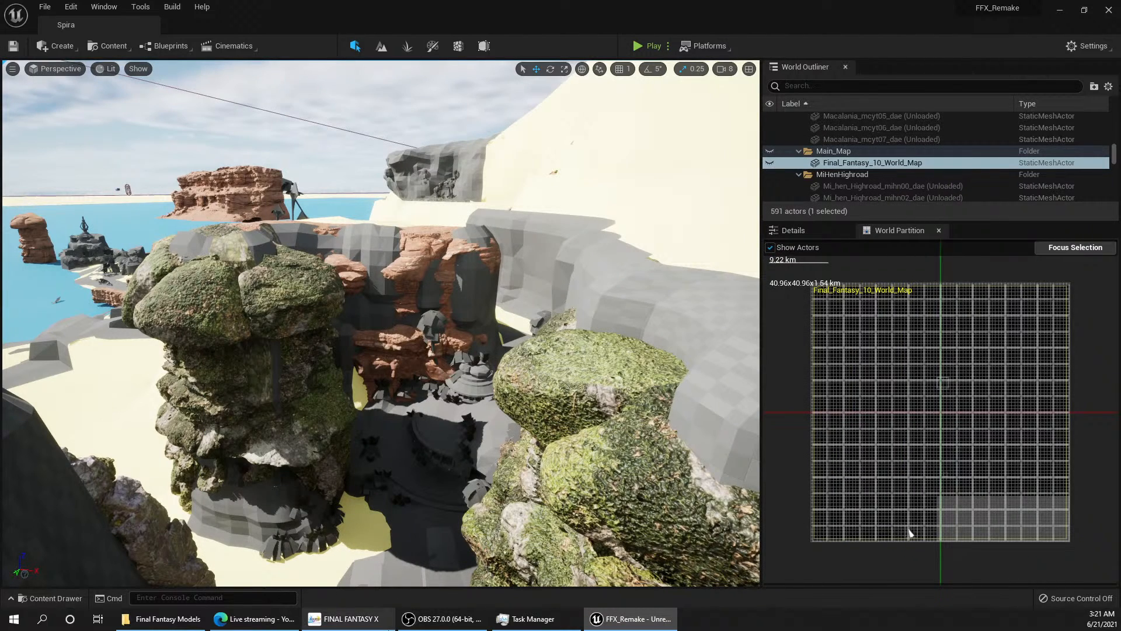
left_click(169, 621)
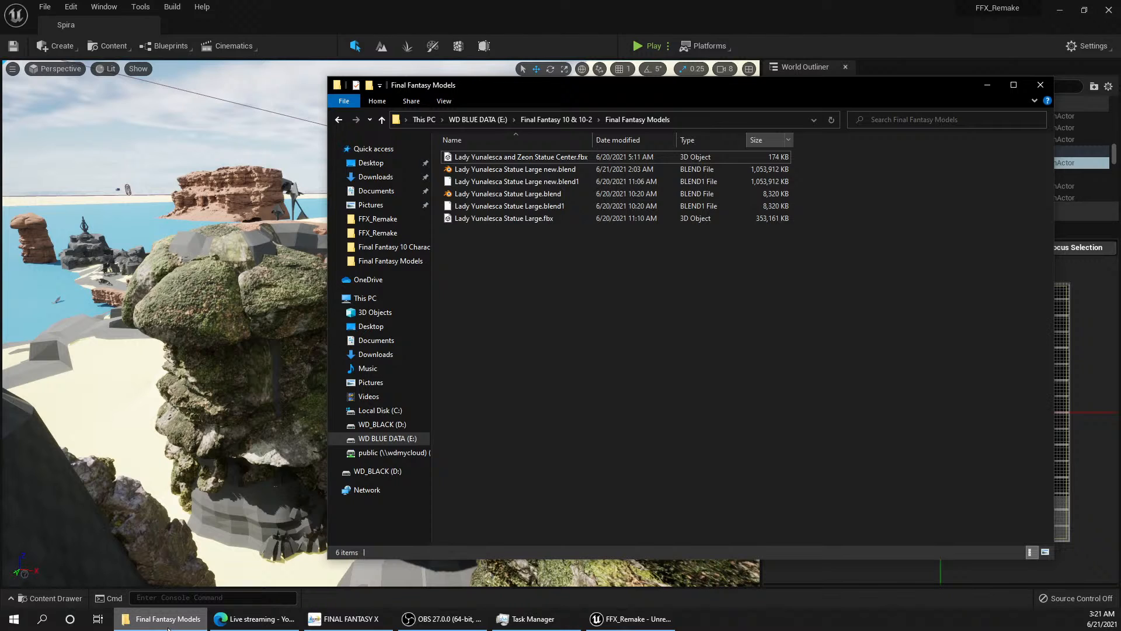
left_click(168, 620)
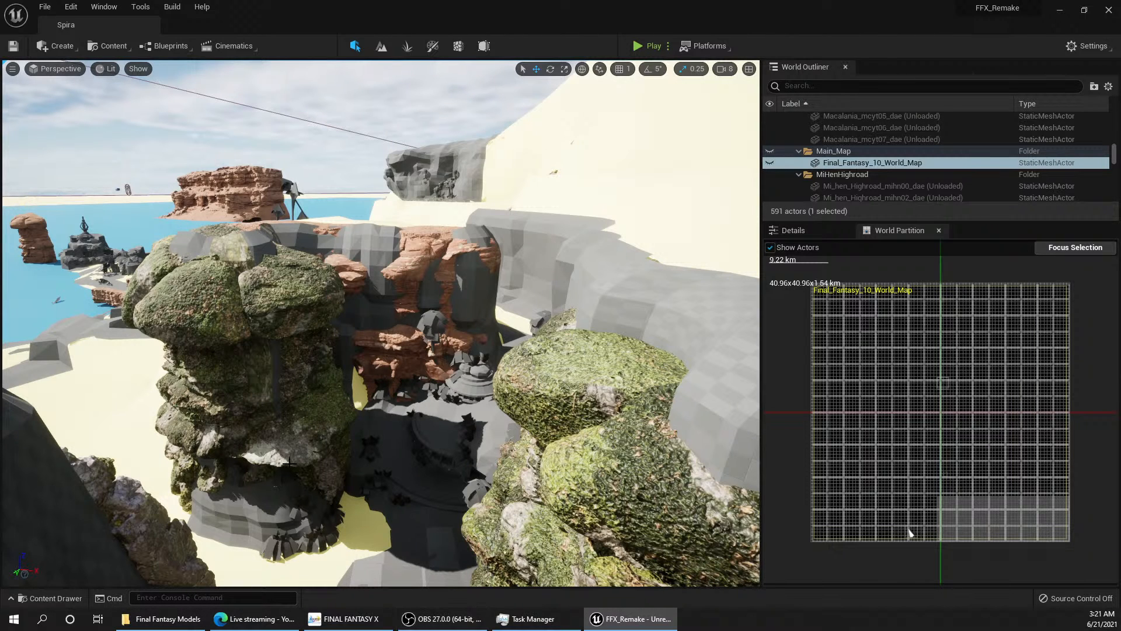
left_click(105, 47)
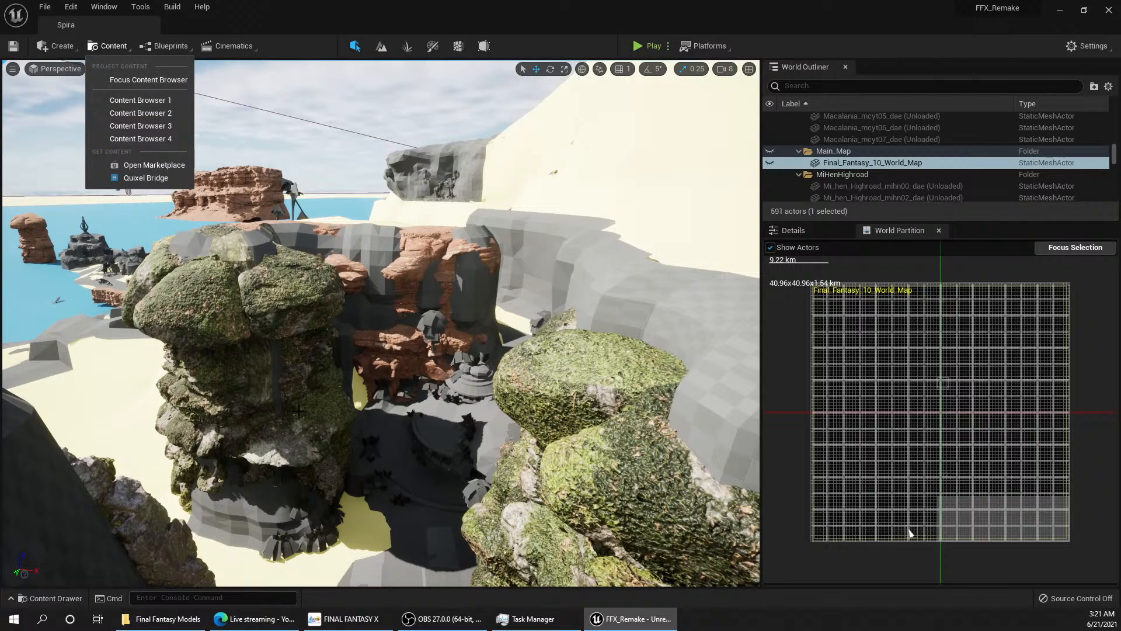
mouse_move(294, 404)
right_mouse_down()
mouse_move(348, 418)
mouse_move(345, 450)
mouse_move(298, 420)
mouse_move(292, 396)
right_mouse_up()
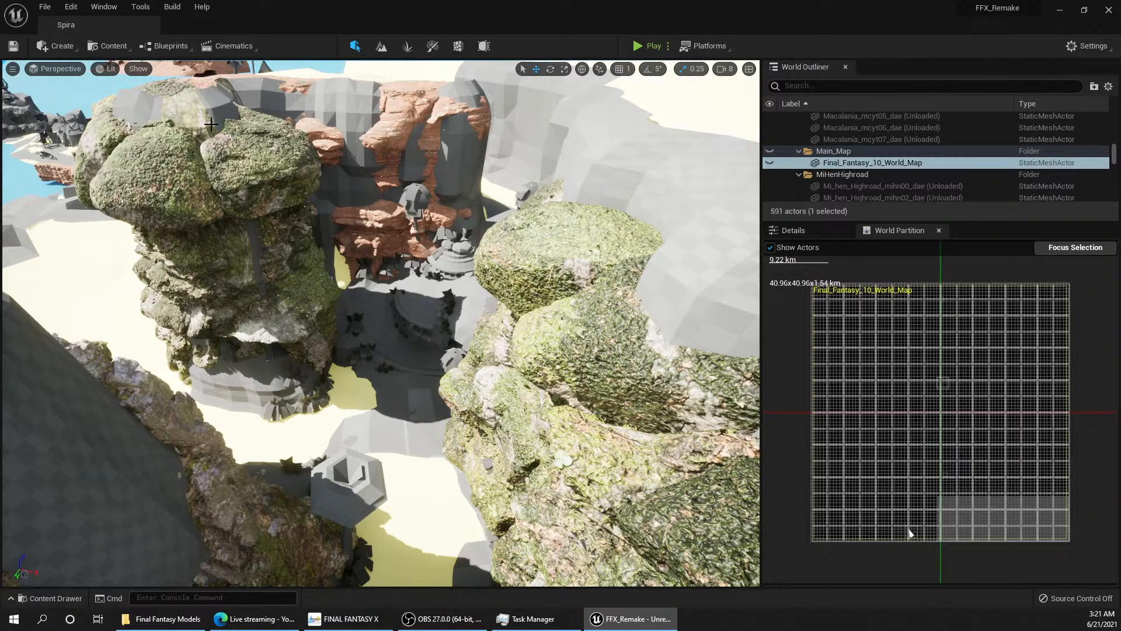
Step: Open Quixel Bridge and browse its Surfaces collection
left_click(109, 46)
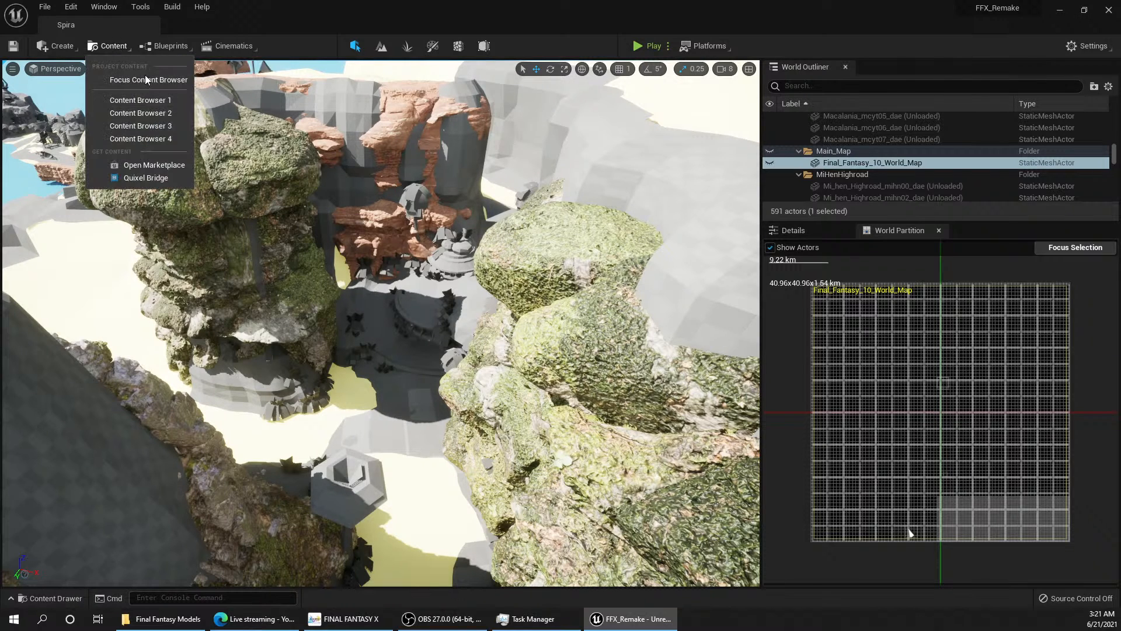
left_click(157, 176)
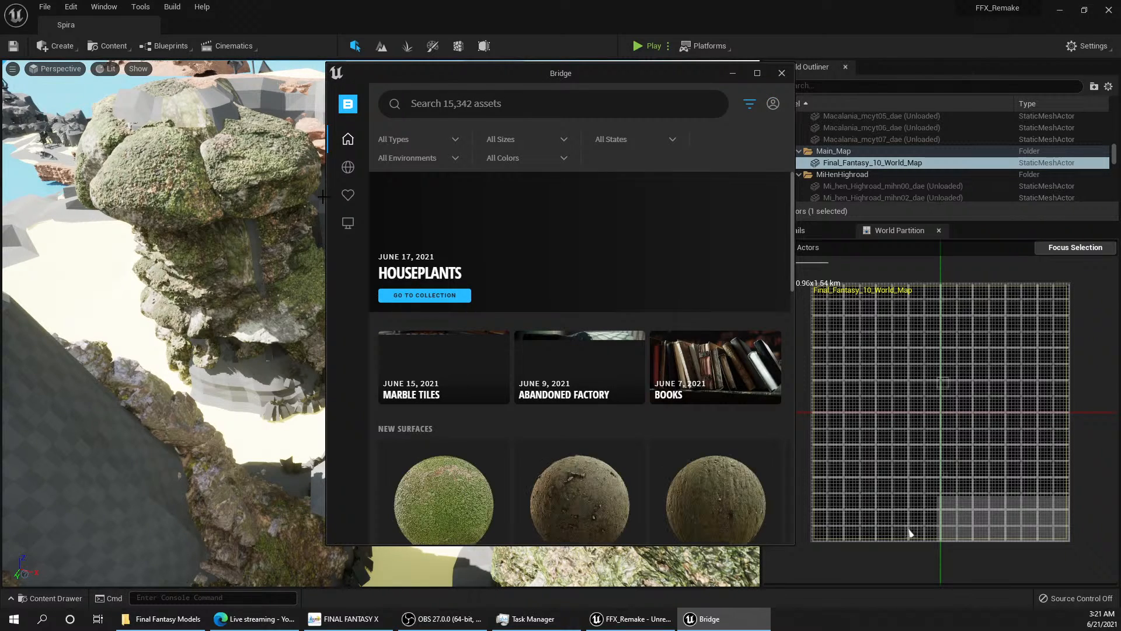
mouse_move(350, 201)
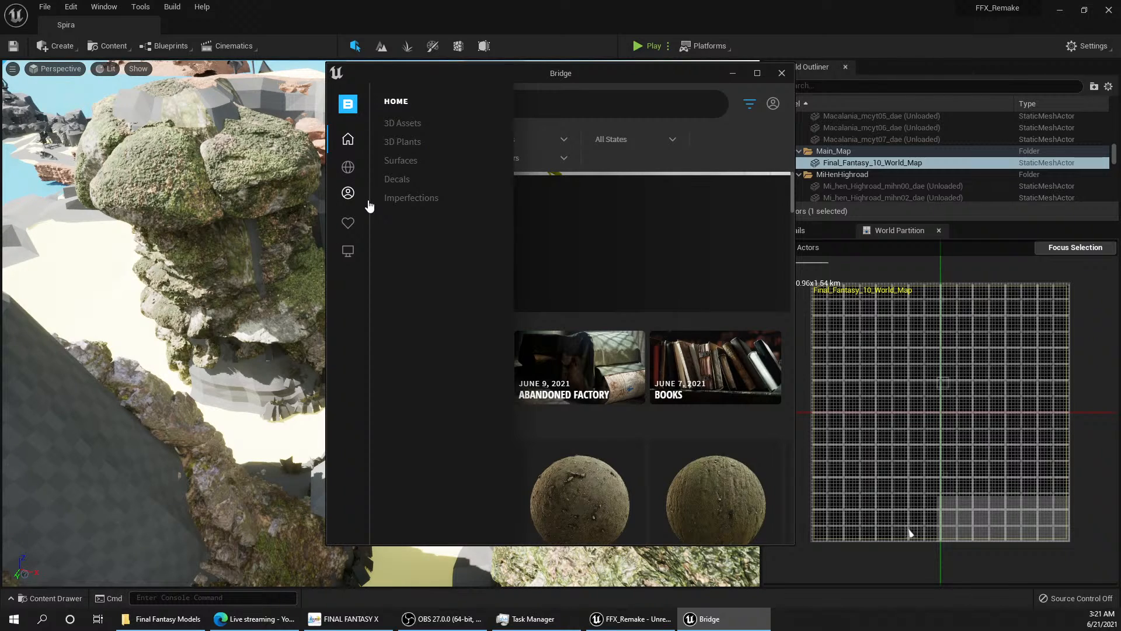
left_click(405, 164)
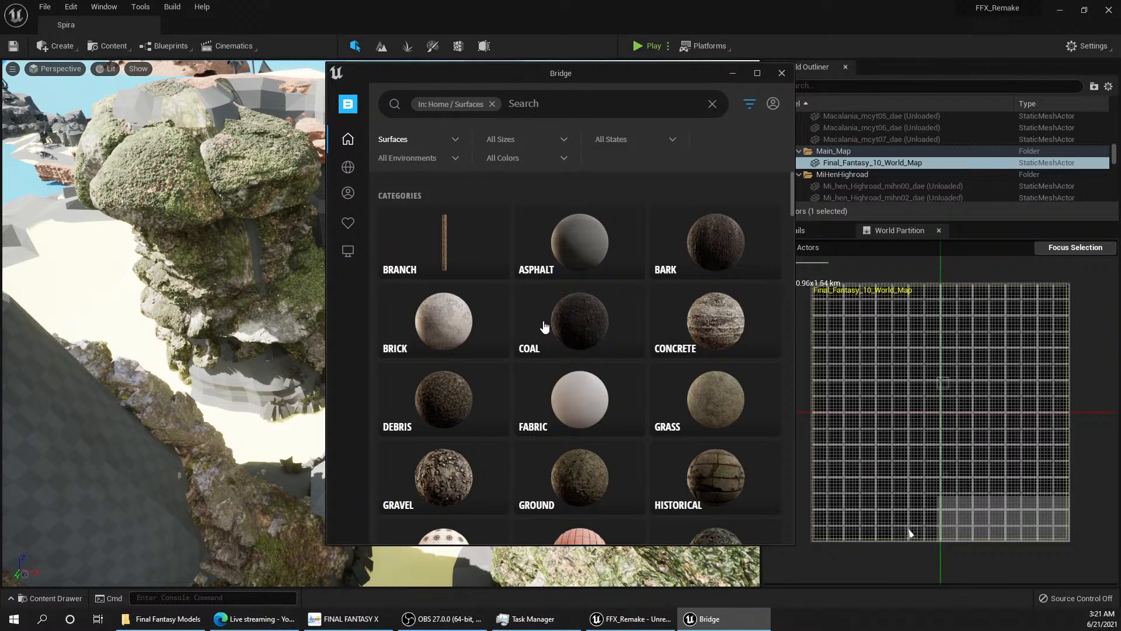
scroll(541, 321, "down", 15)
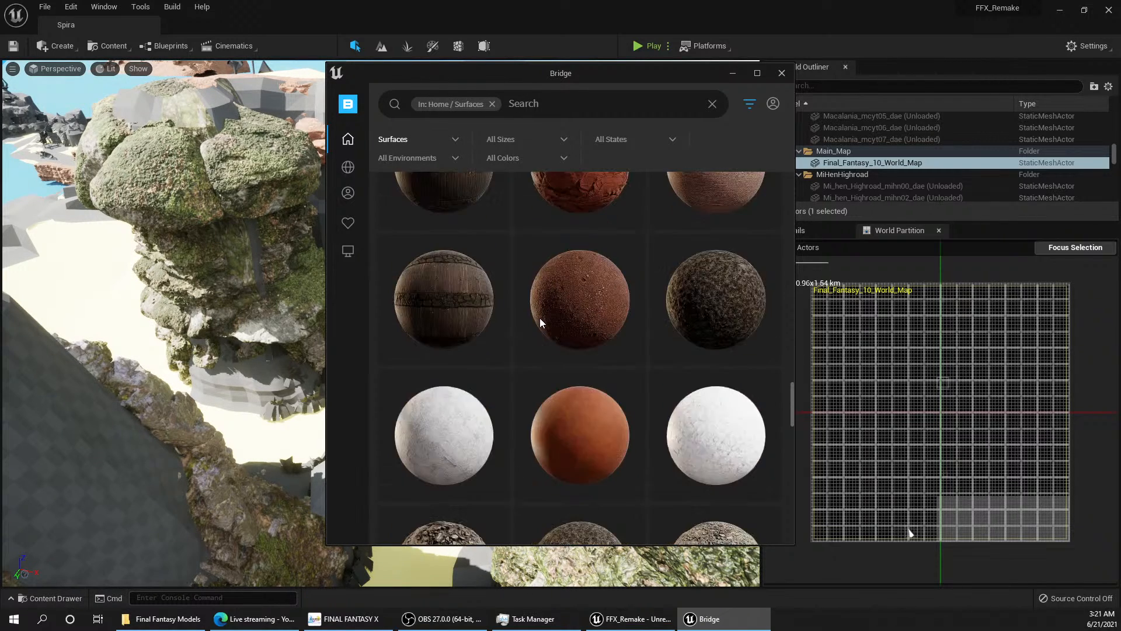
scroll(540, 317, "up", 20)
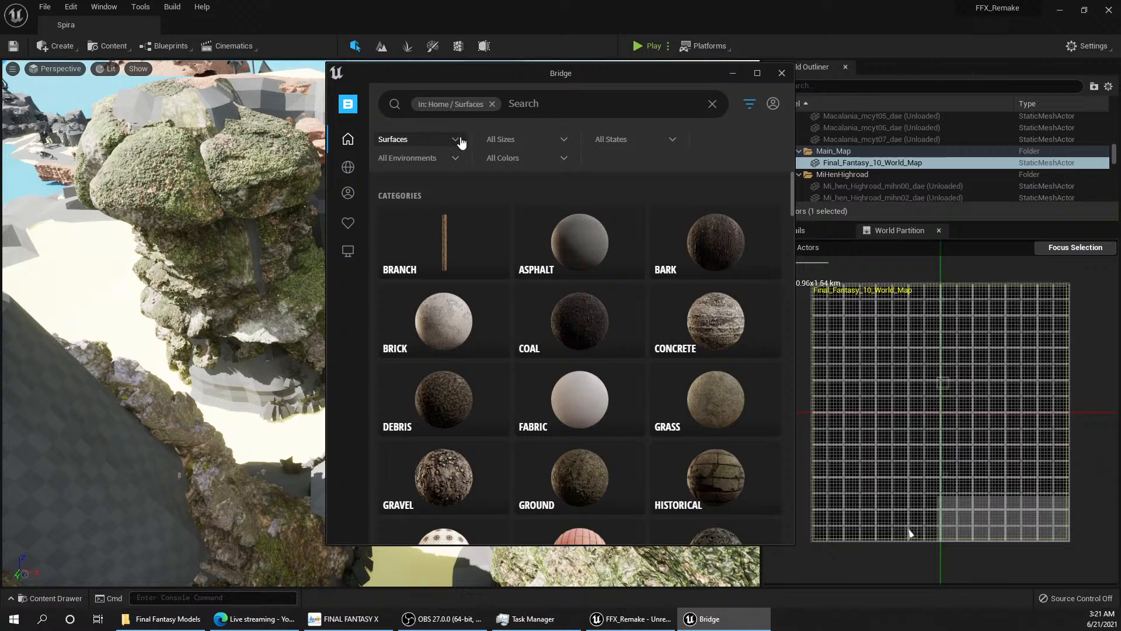
Step: Filter the surfaces, narrow them to the Ground / Forest category and skim the forest ground materials
left_click(461, 142)
left_click(405, 204)
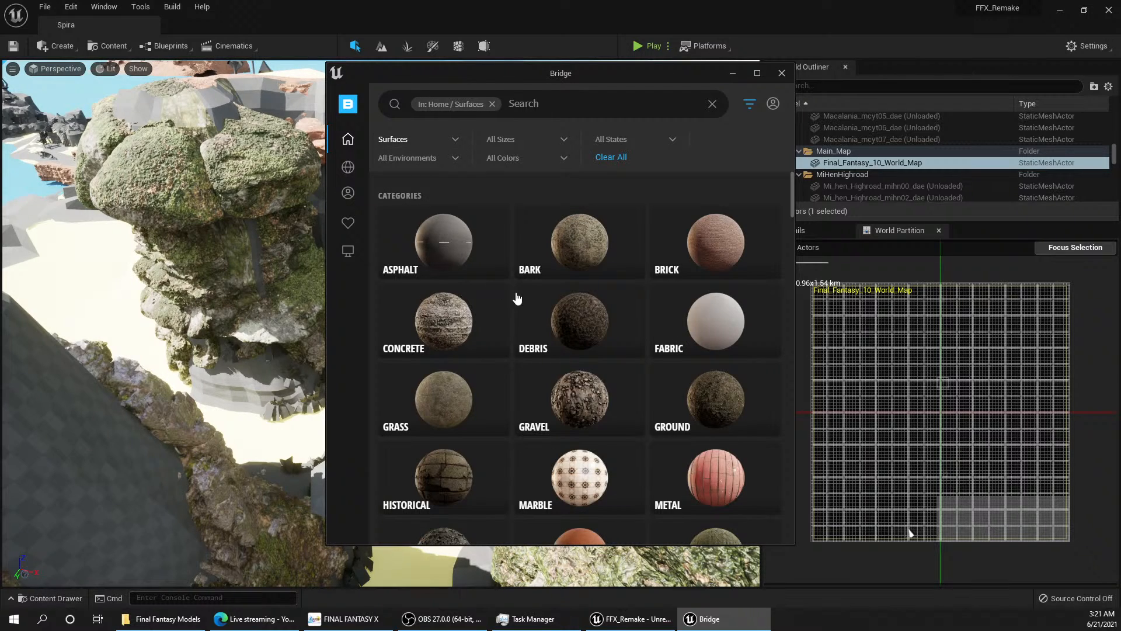
scroll(581, 310, "down", 1)
left_click(719, 342)
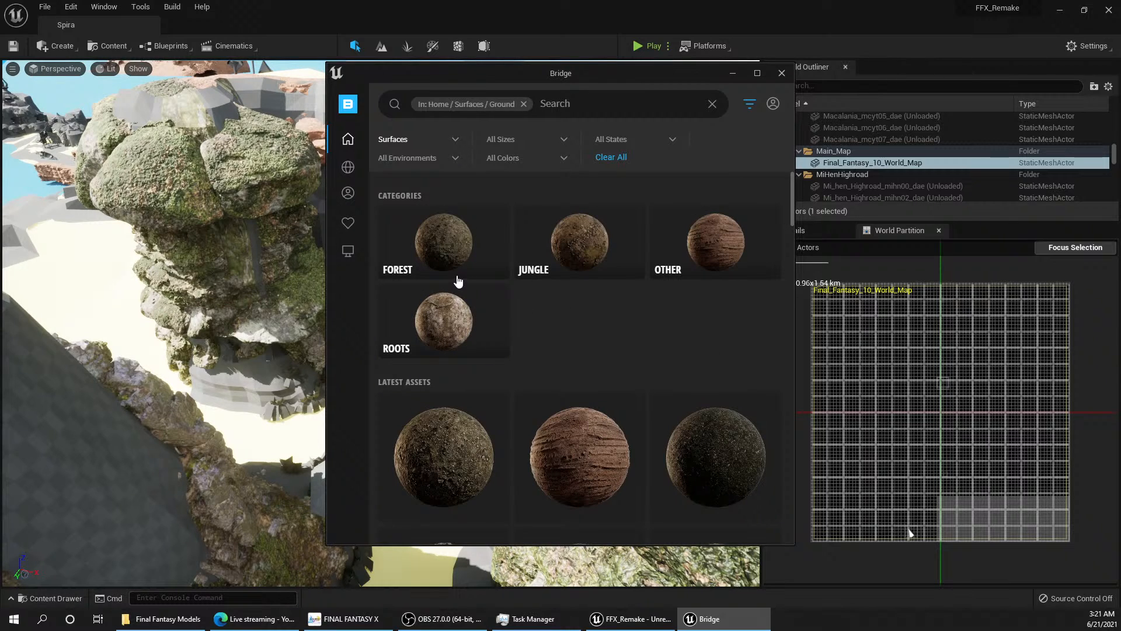
left_click(458, 243)
scroll(572, 265, "down", 6)
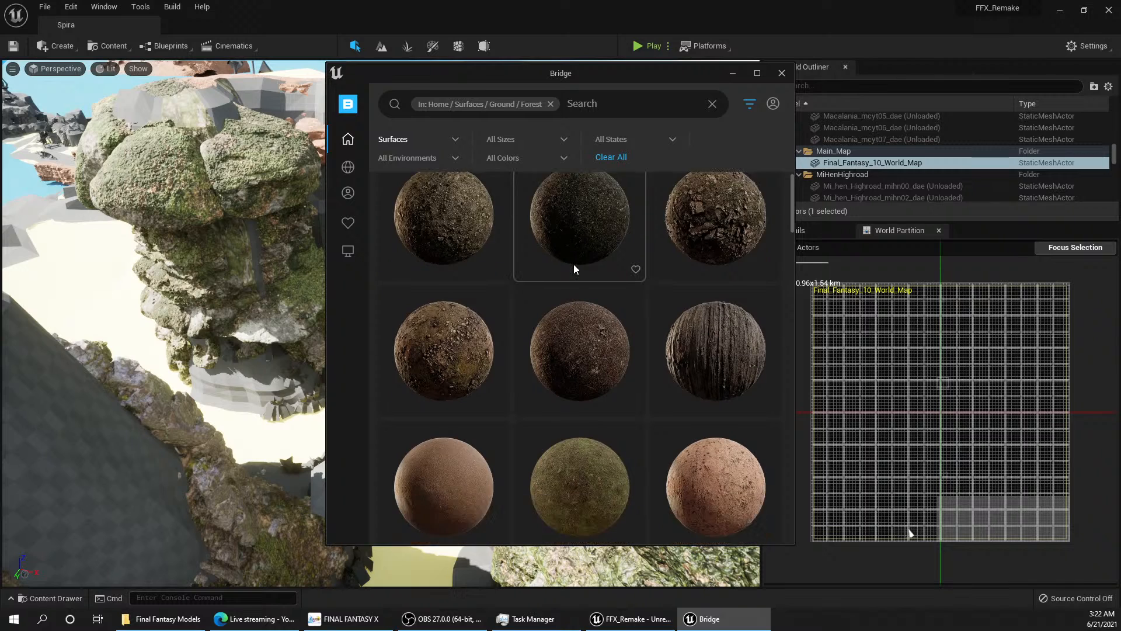
scroll(572, 269, "up", 2)
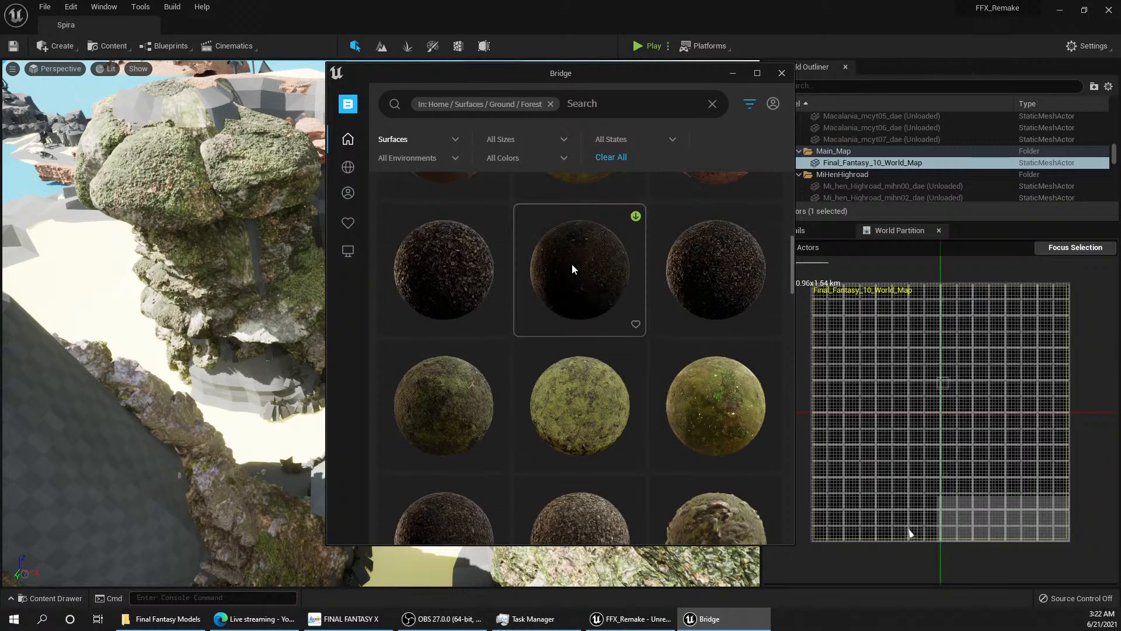
Step: Arrange the FINAL FANTASY X jungle scene beside a widened Bridge window with the patchy, lush Mossy Ground surface opened
left_click(345, 618)
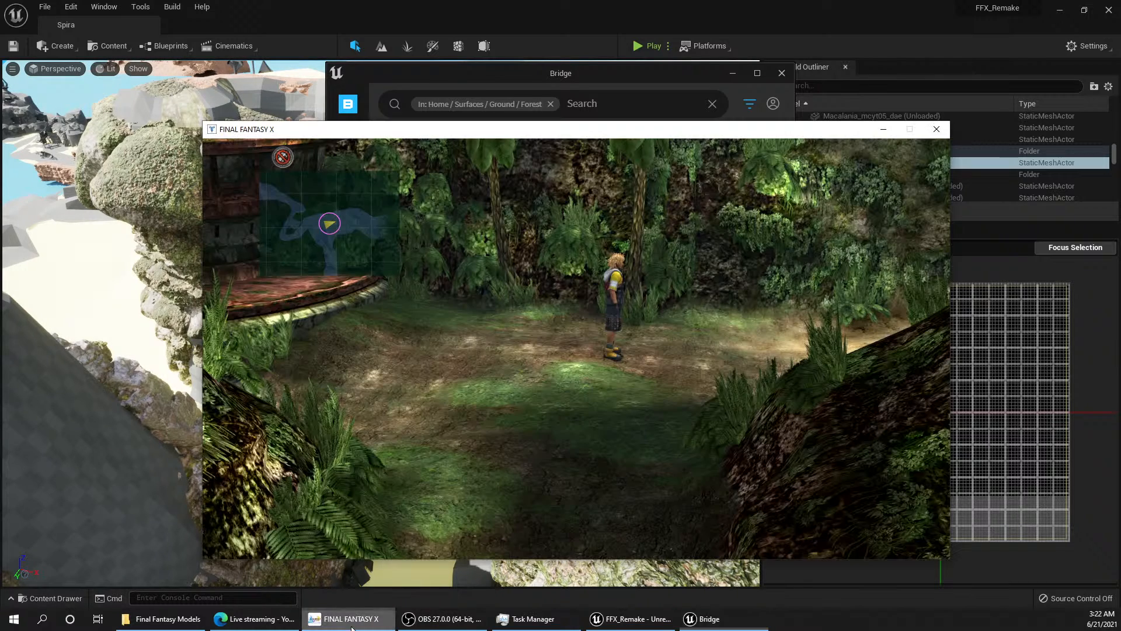
left_click_drag(612, 136, 421, 24)
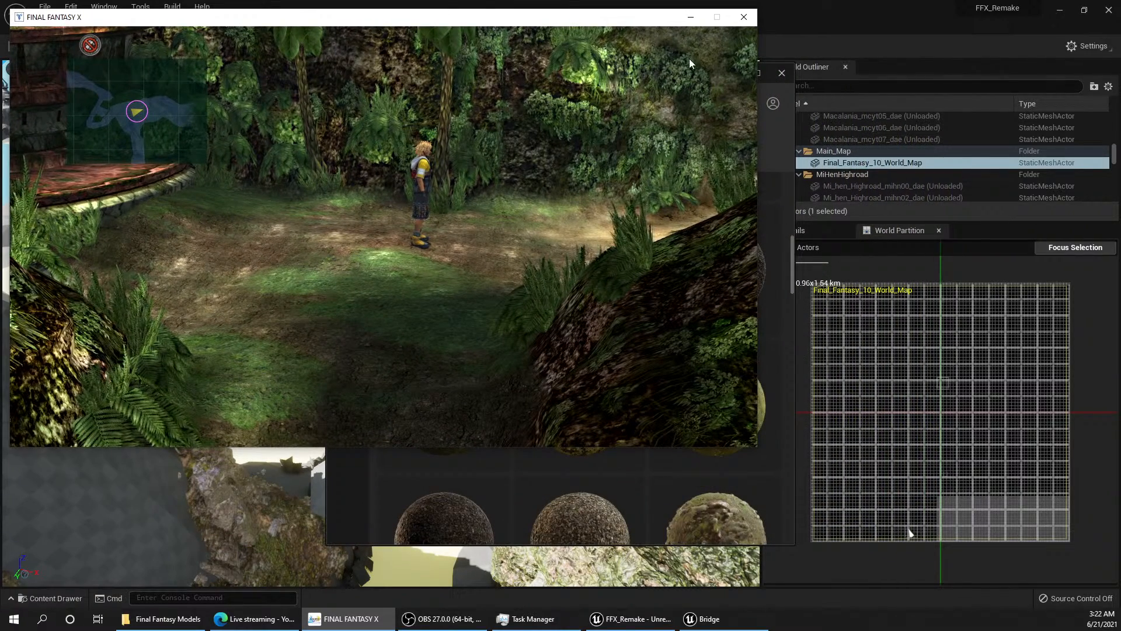
left_click(767, 139)
left_click_drag(654, 68, 951, 66)
left_click(887, 377)
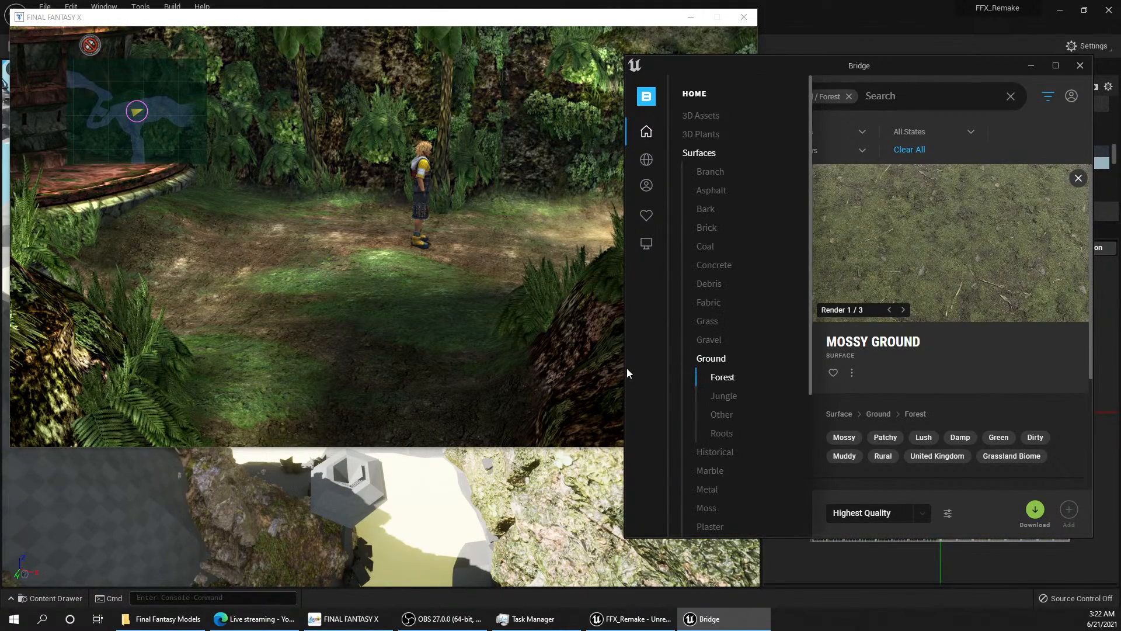
left_click_drag(624, 368, 470, 360)
Step: Examine the Ground / Forest surfaces for a material resembling the mossy jungle floor in the game scene
scroll(723, 332, "down", 5)
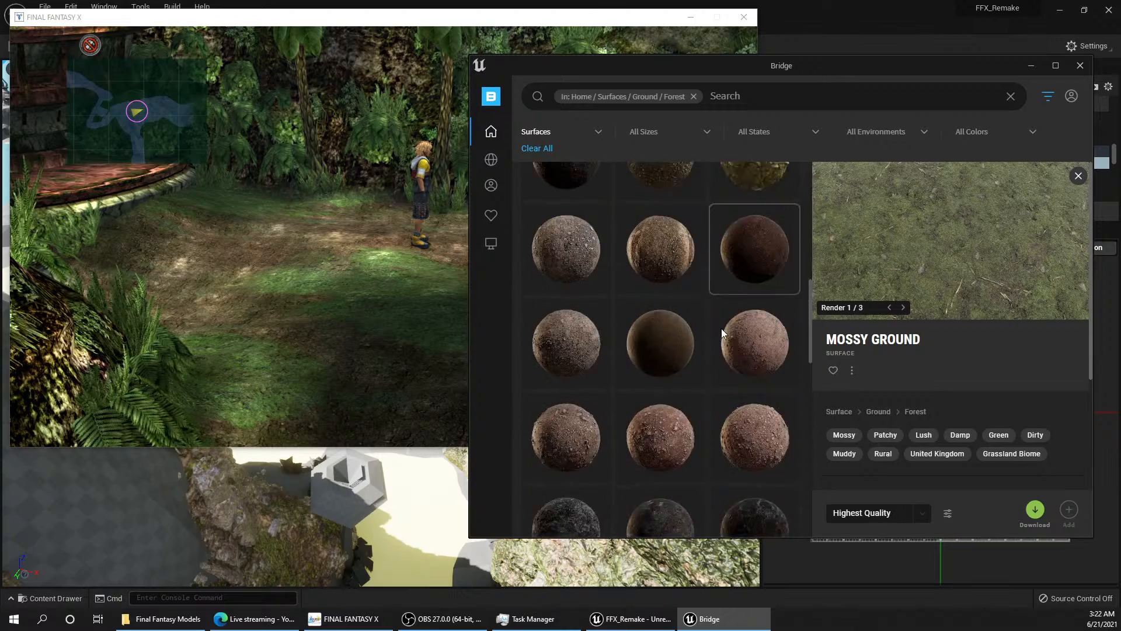
scroll(719, 329, "down", 10)
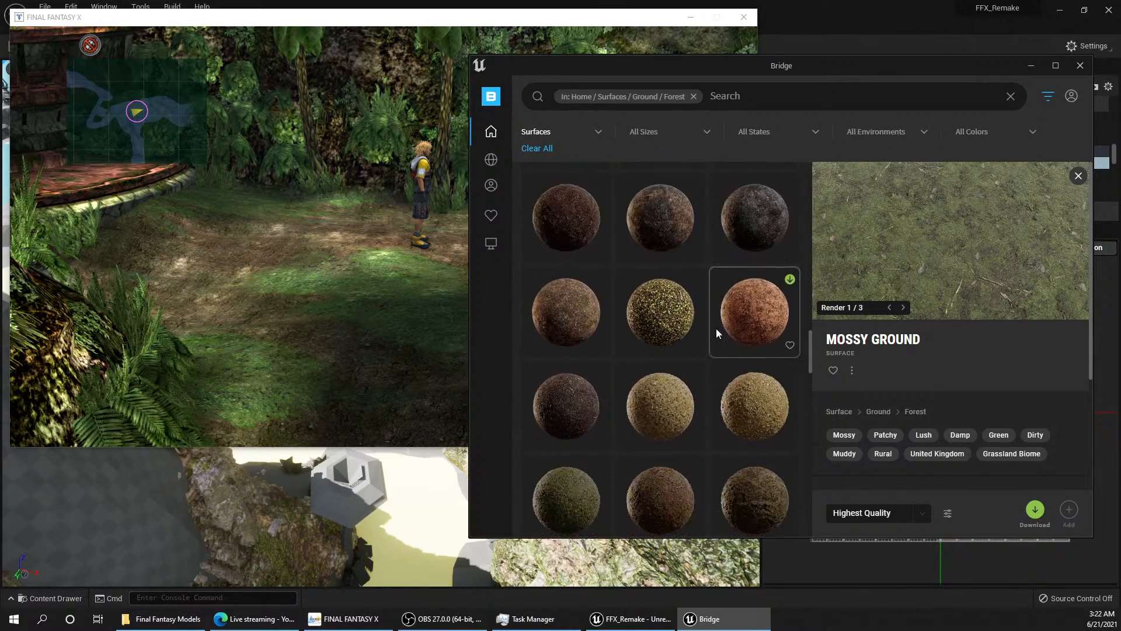
scroll(716, 330, "down", 10)
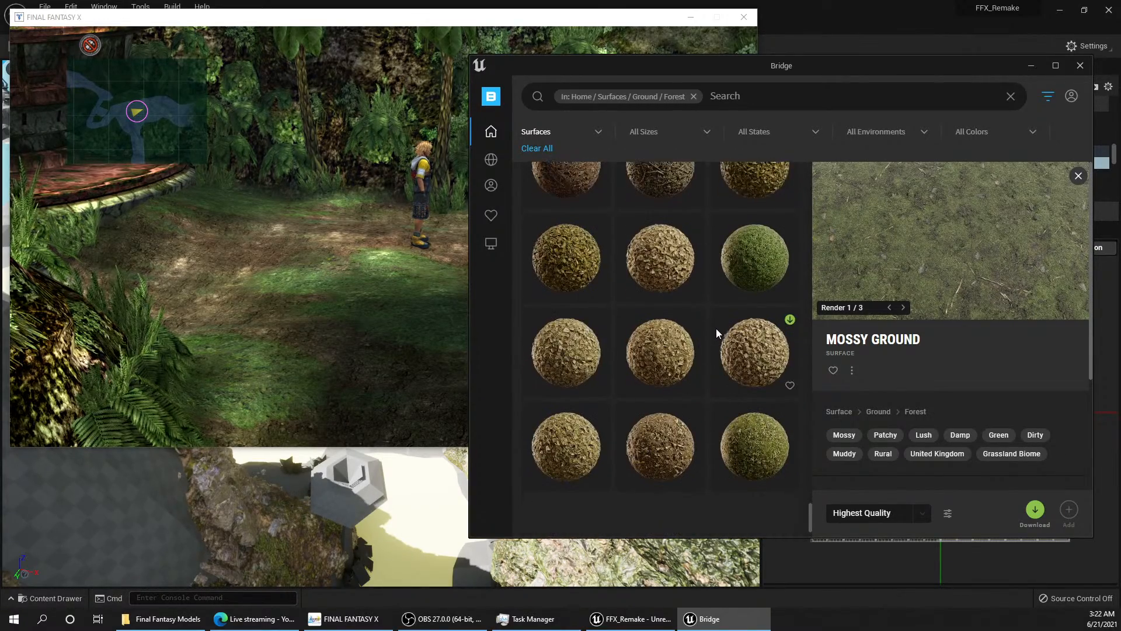
scroll(716, 329, "down", 3)
scroll(716, 328, "up", 10)
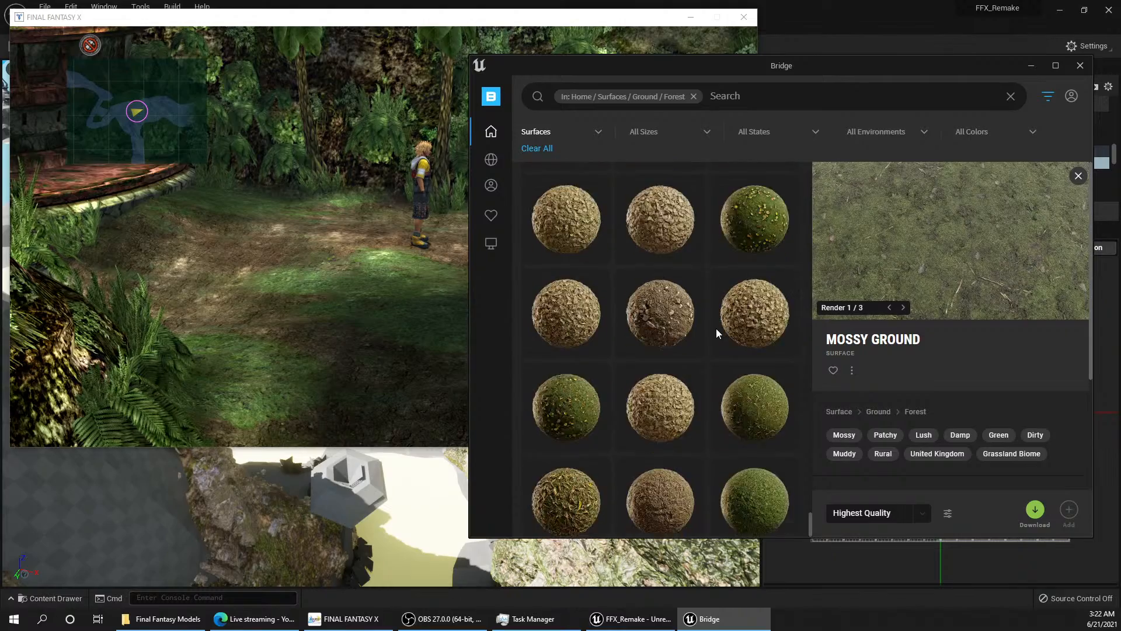
scroll(716, 328, "up", 8)
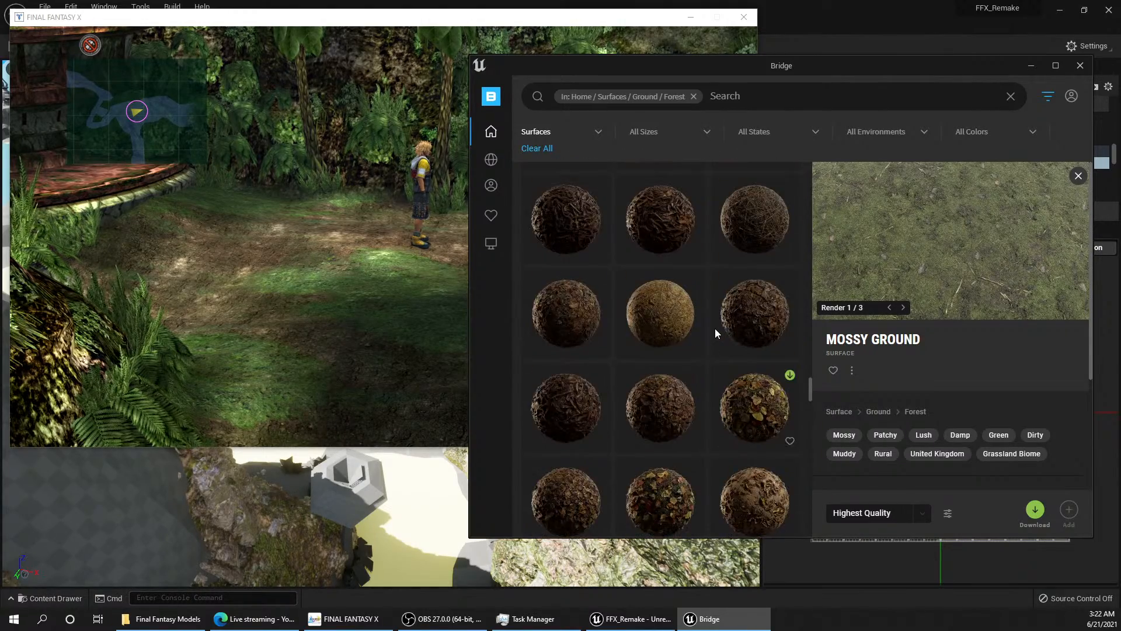
scroll(716, 330, "up", 8)
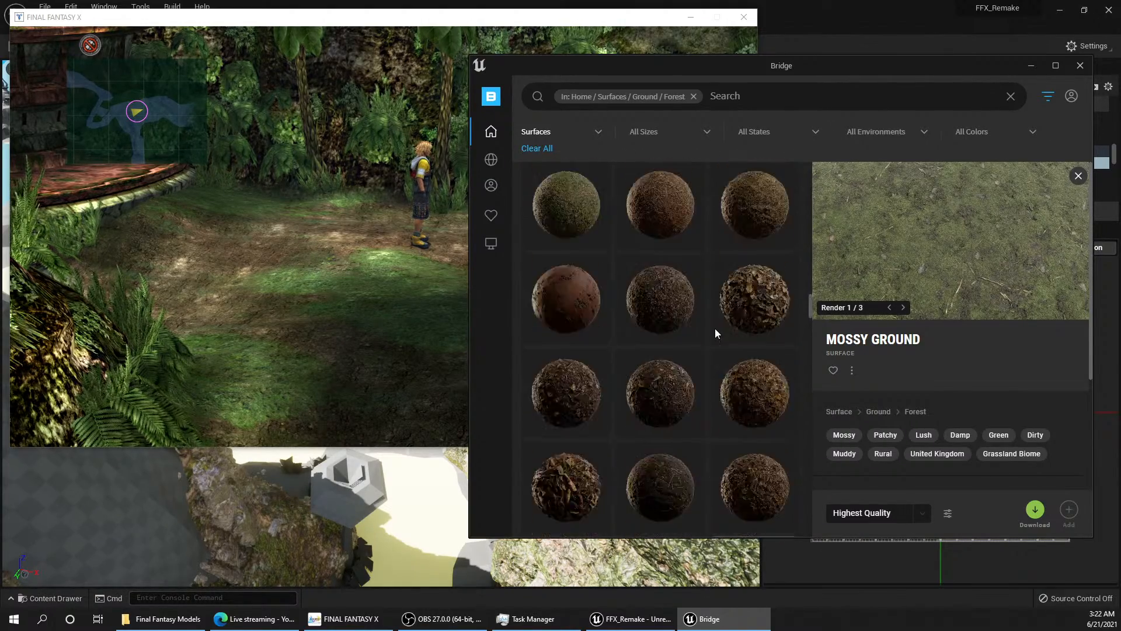
scroll(715, 328, "up", 8)
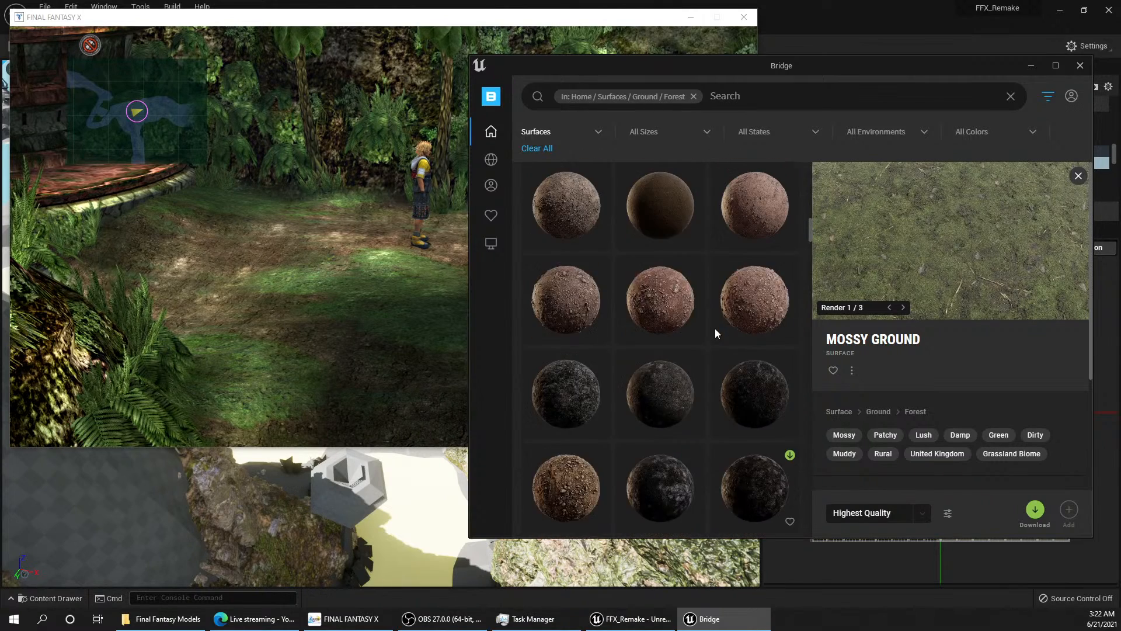
scroll(715, 328, "up", 5)
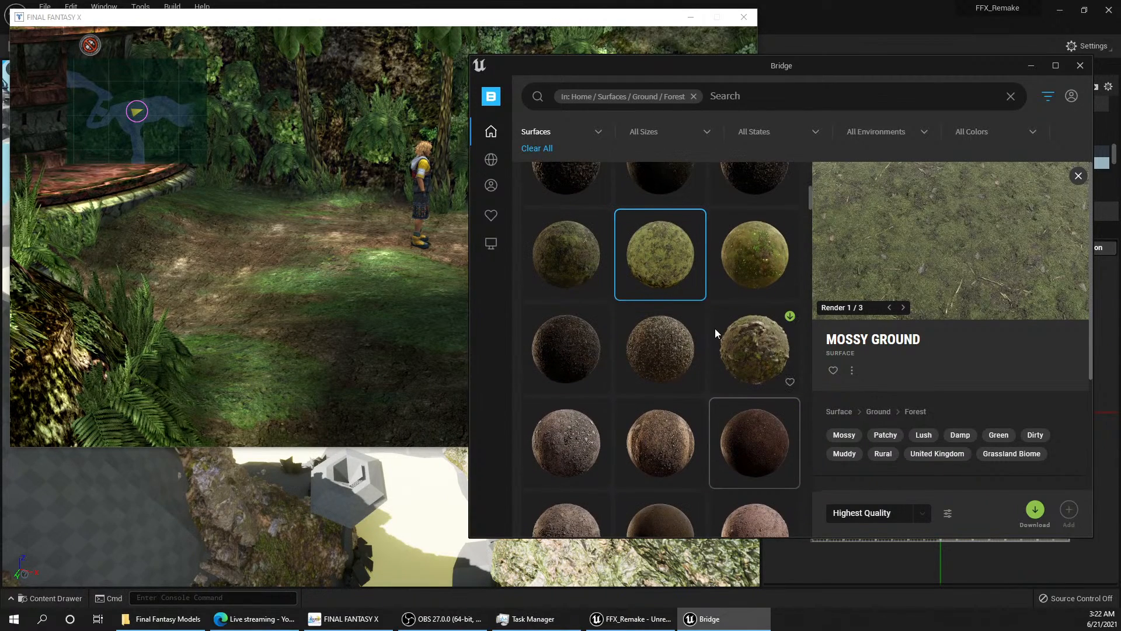
Step: Compare the three adjacent Mossy Ground surfaces and download the one tagged Fresh, Littered and Japan at Highest Quality
left_click(748, 321)
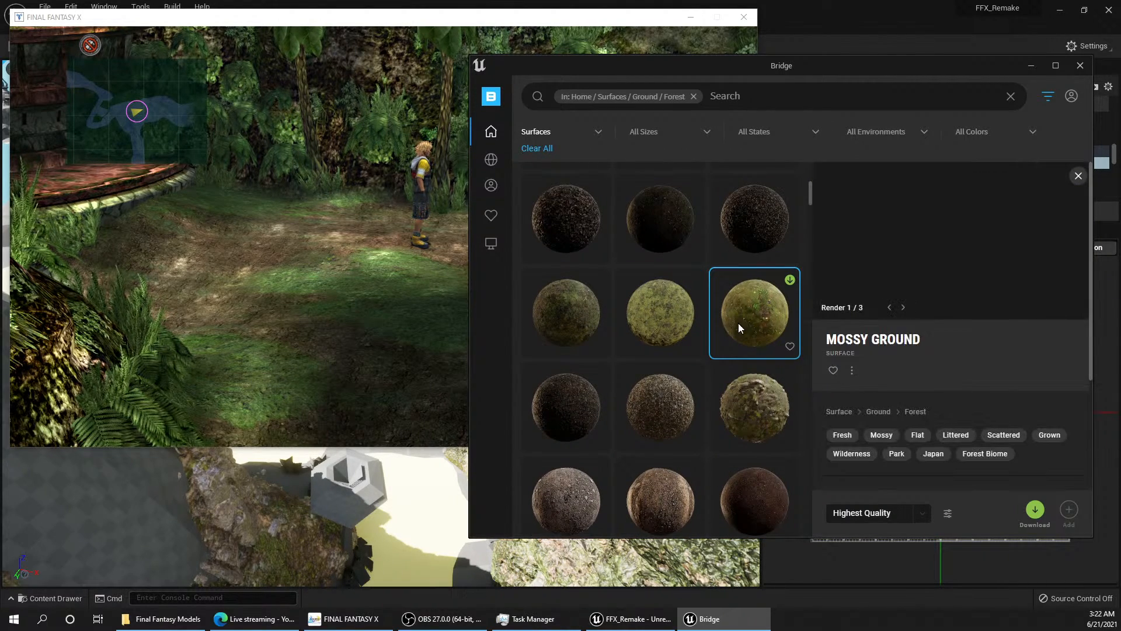
left_click(570, 316)
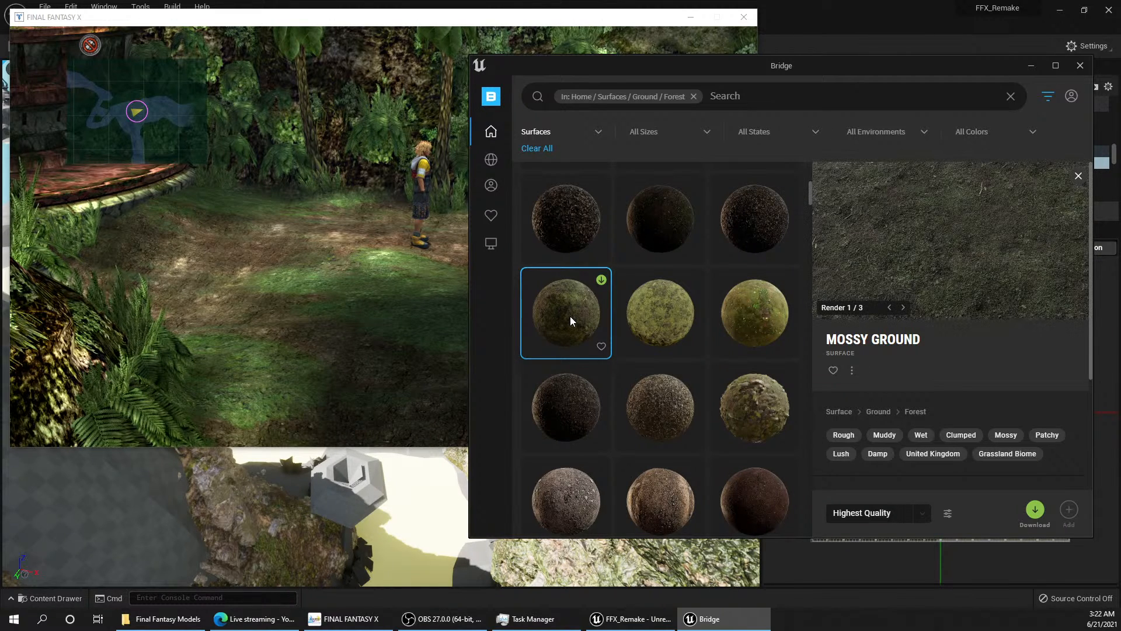
left_click(693, 320)
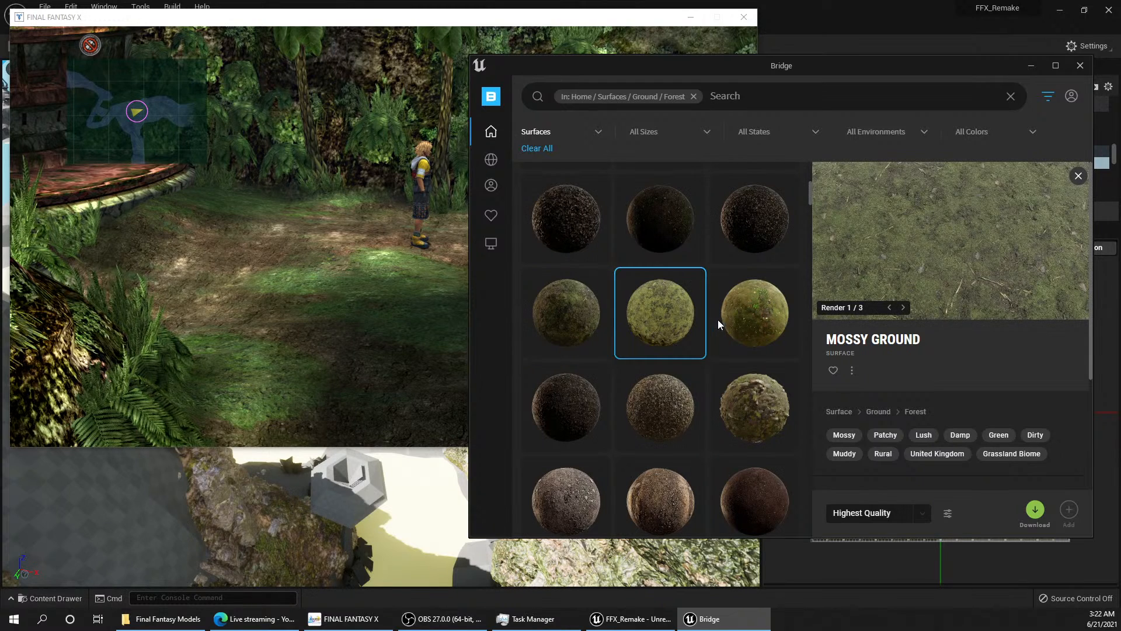
left_click(751, 321)
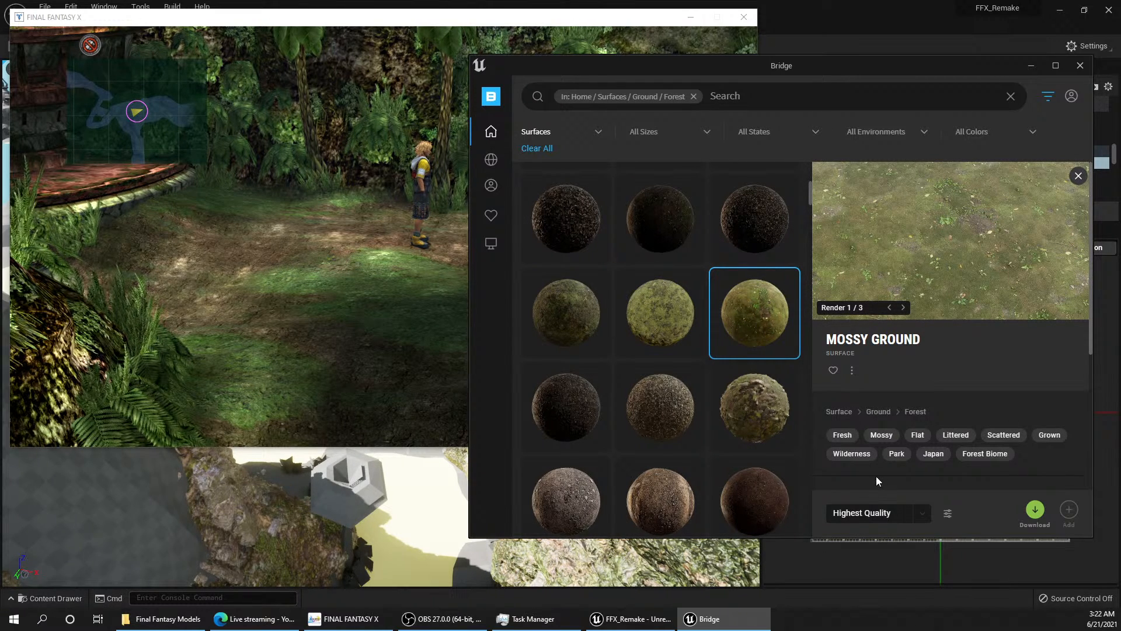
left_click(1031, 509)
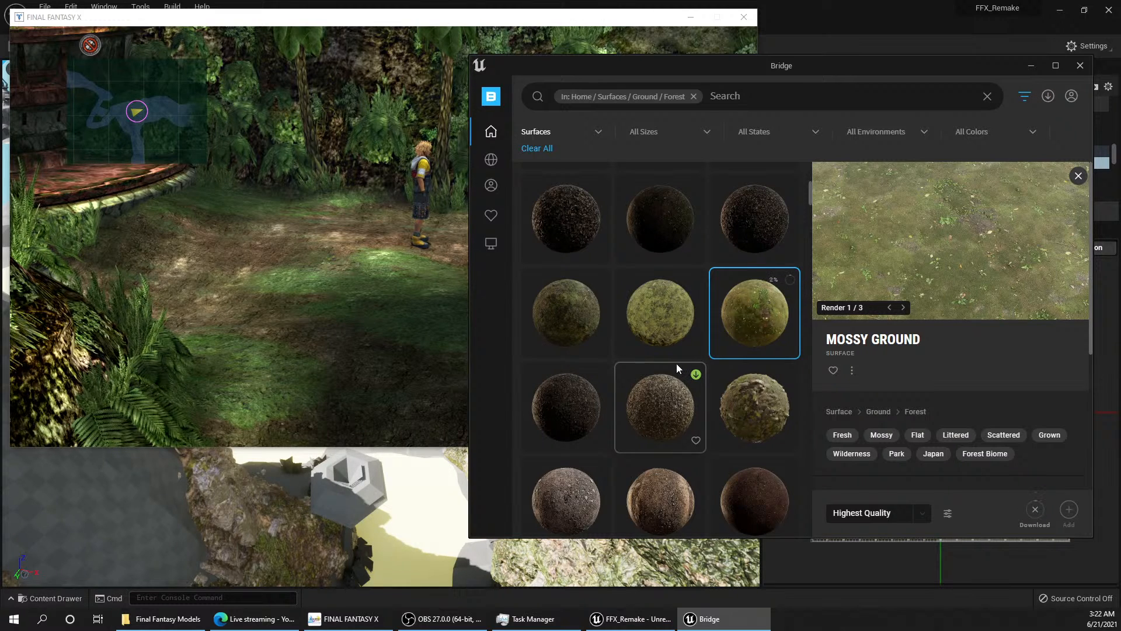
Step: Switch the surface category from Ground / Forest to Sand / Beach
scroll(677, 368, "up", 5)
scroll(677, 364, "down", 3)
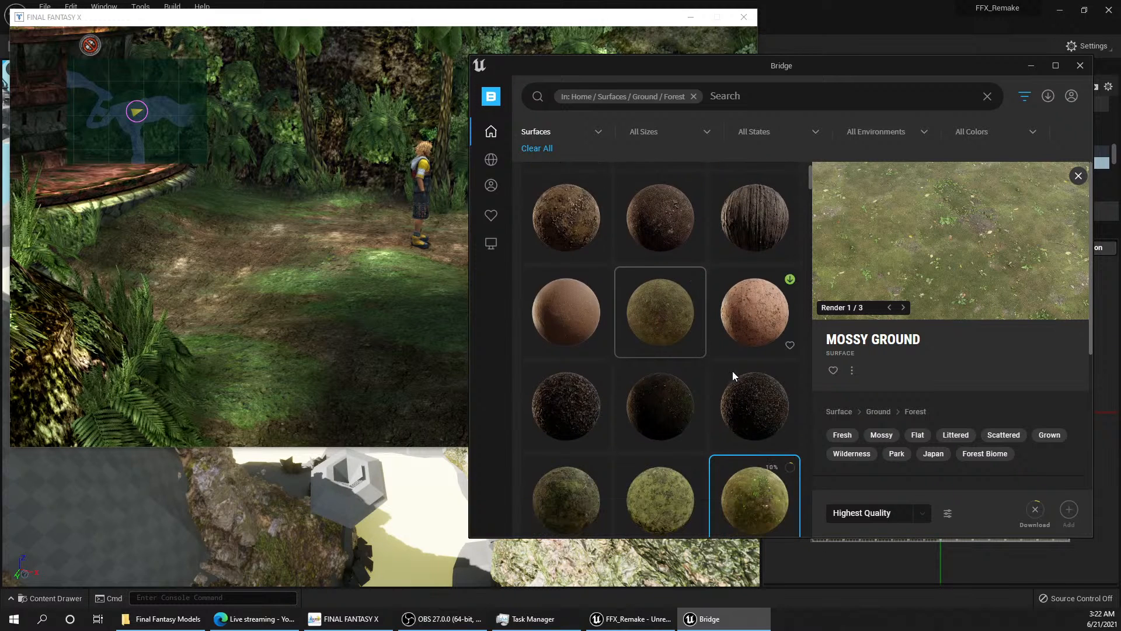
scroll(653, 339, "up", 3)
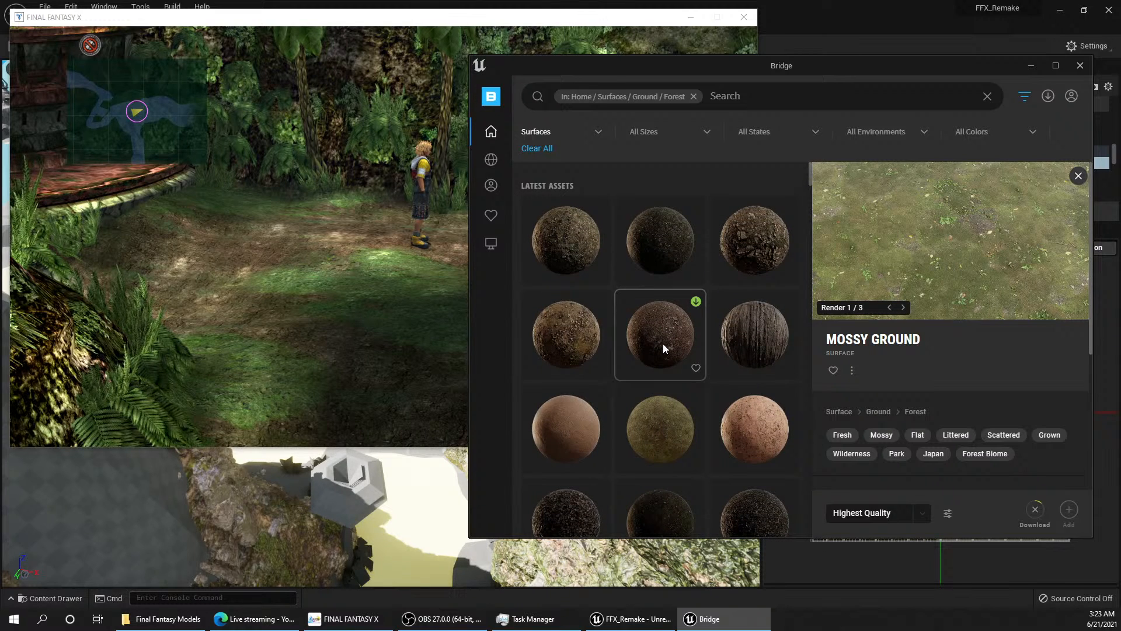
mouse_move(500, 208)
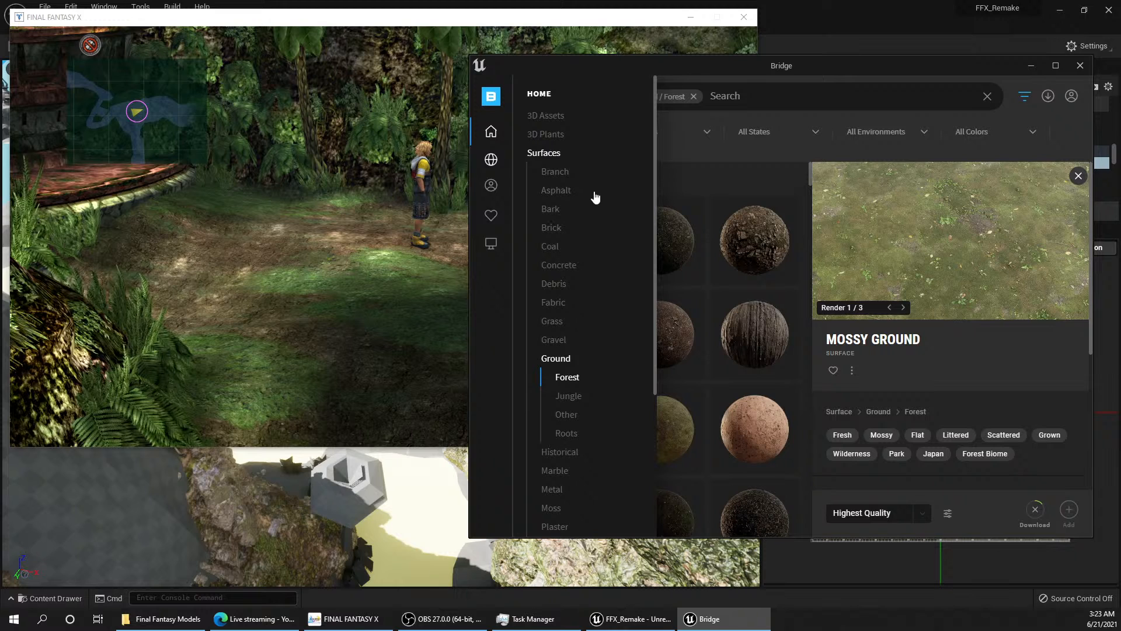
scroll(579, 397, "down", 3)
scroll(582, 399, "down", 1)
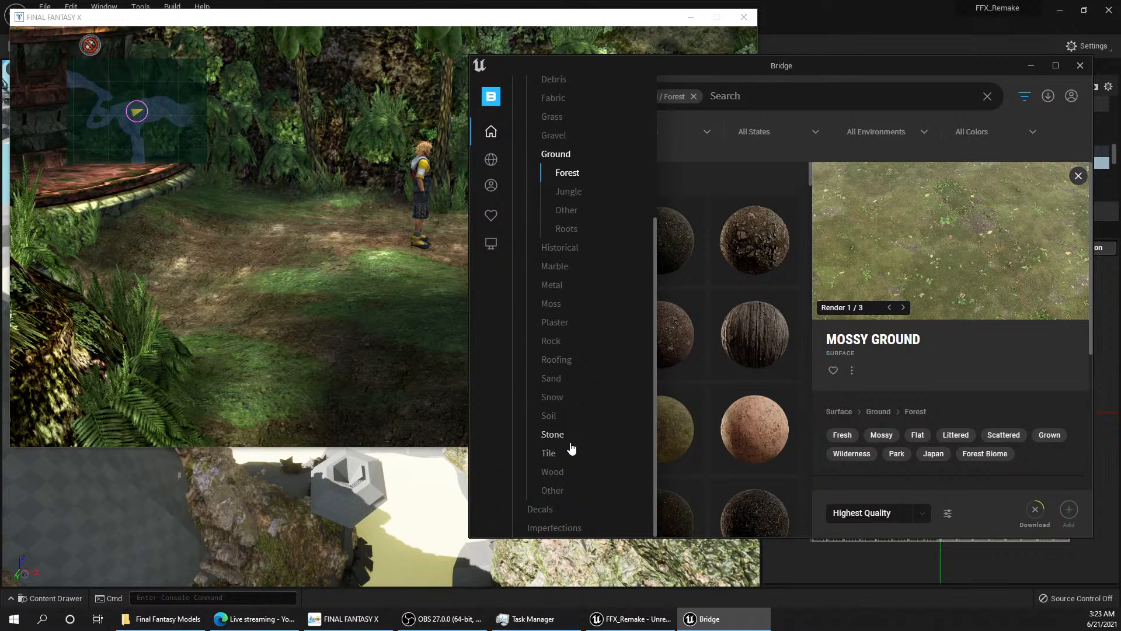
left_click(555, 379)
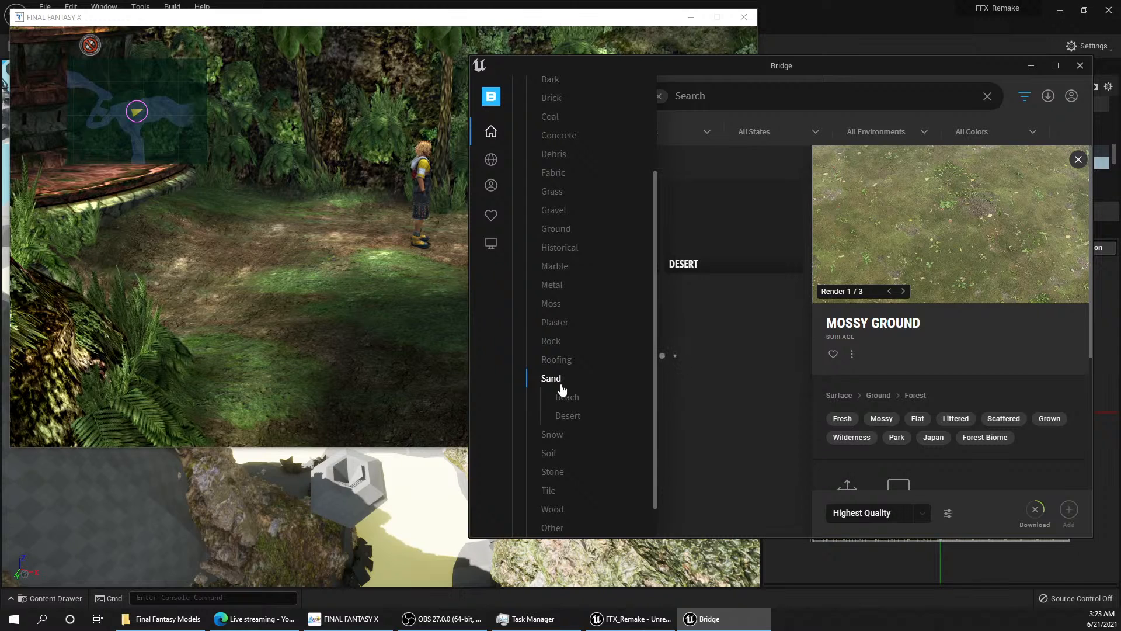
left_click(596, 228)
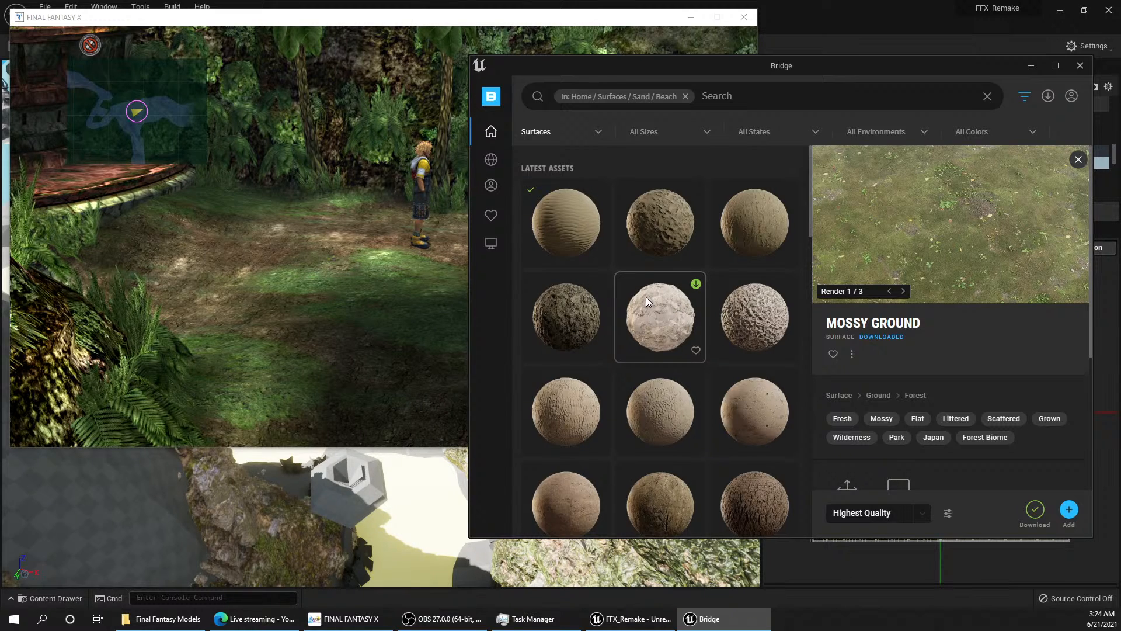
Step: Compare the pale Beach Sand surface with the smooth and the rippled Thai Beach Sand surfaces
scroll(647, 297, "down", 5)
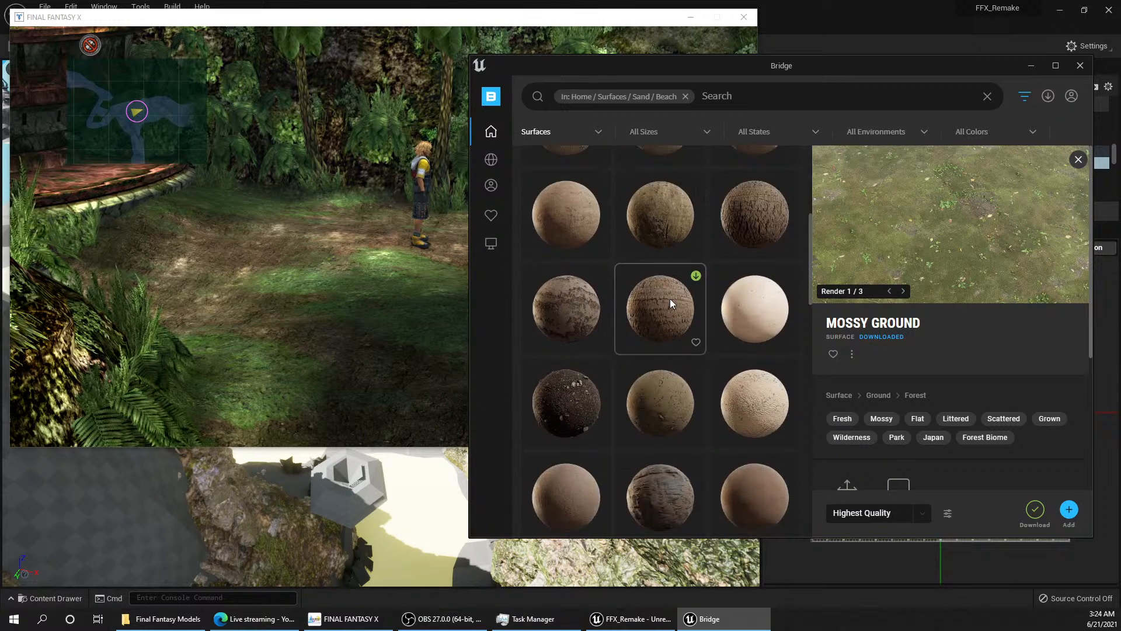
left_click(763, 307)
scroll(759, 310, "down", 1)
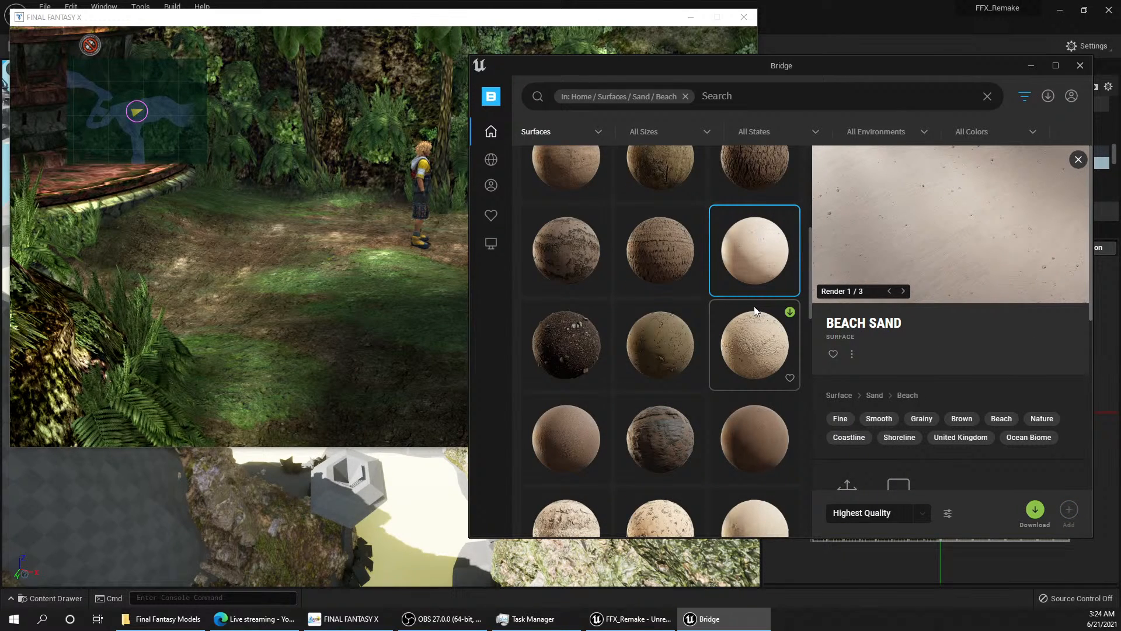
scroll(754, 307, "down", 1)
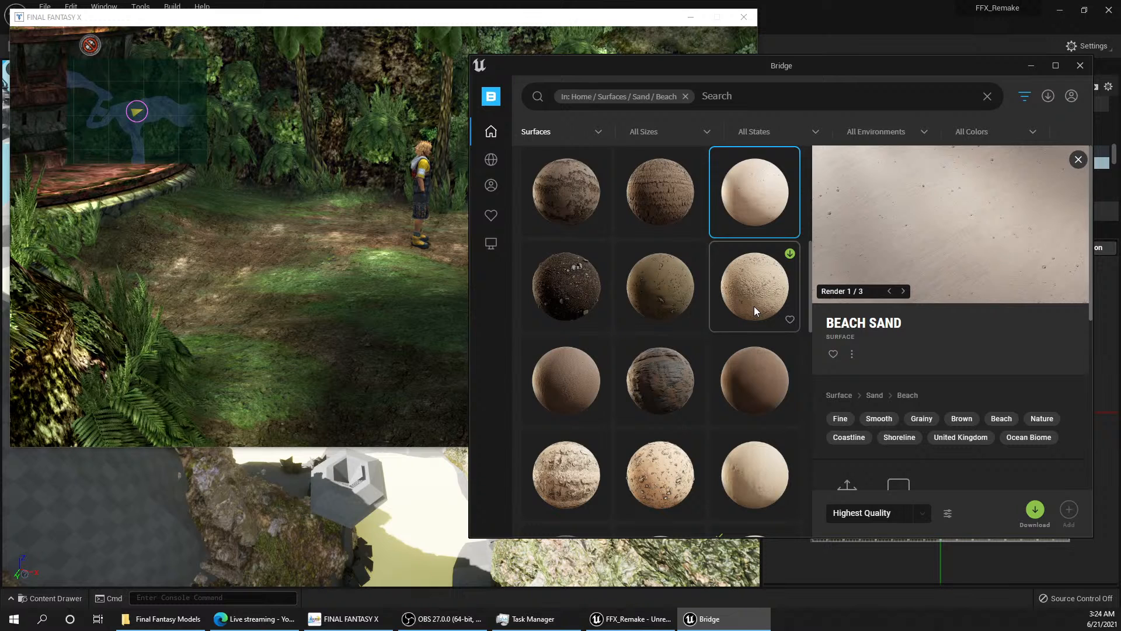
scroll(755, 306, "down", 4)
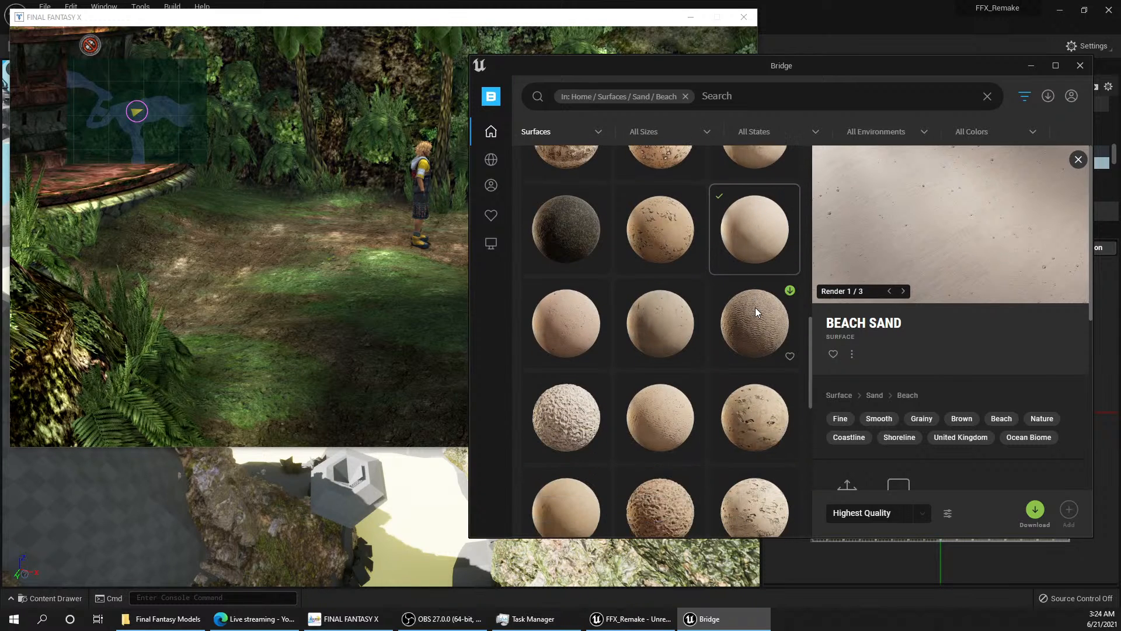
scroll(755, 308, "down", 2)
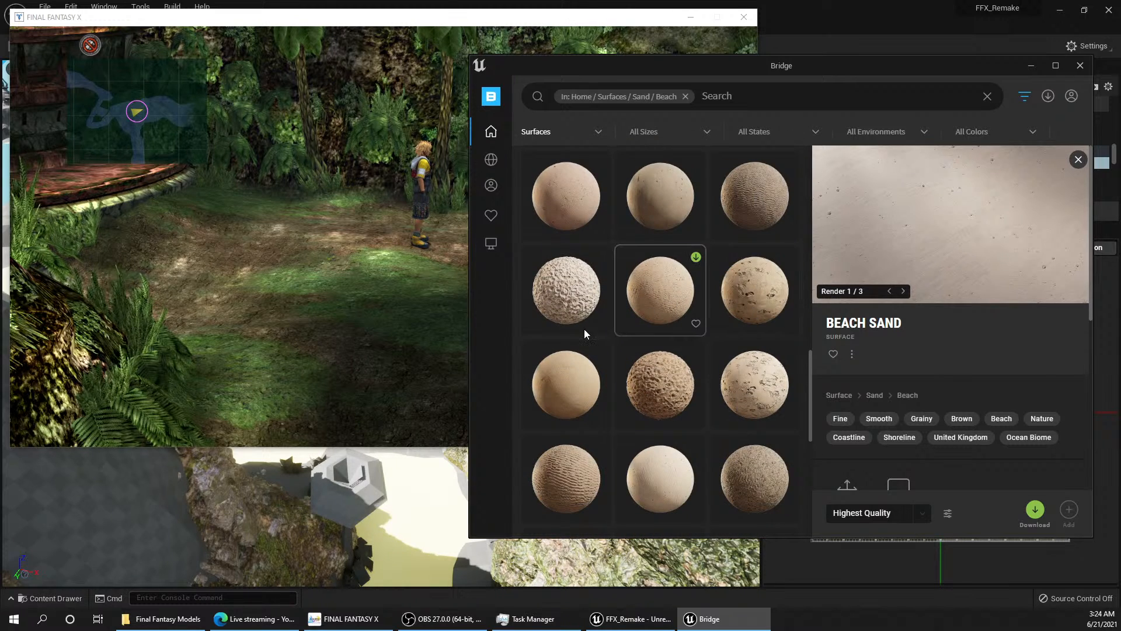
left_click(561, 389)
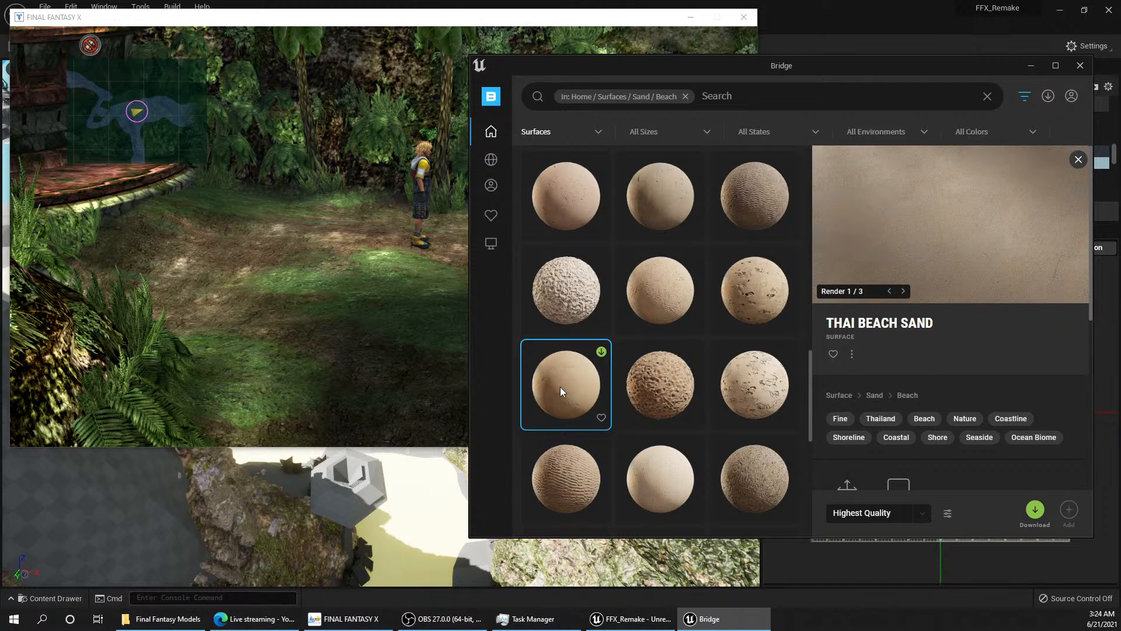
left_click(564, 305)
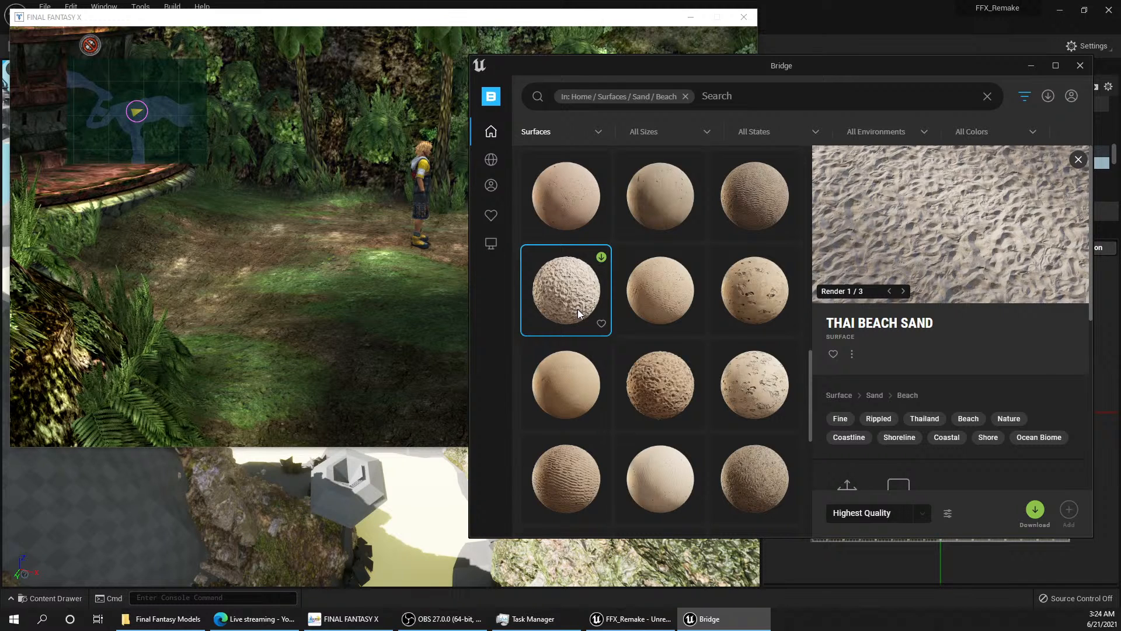
Step: Download the Thai Beach Sand surface tagged Fine, Grainy and Dry at Highest Quality
scroll(577, 309, "down", 3)
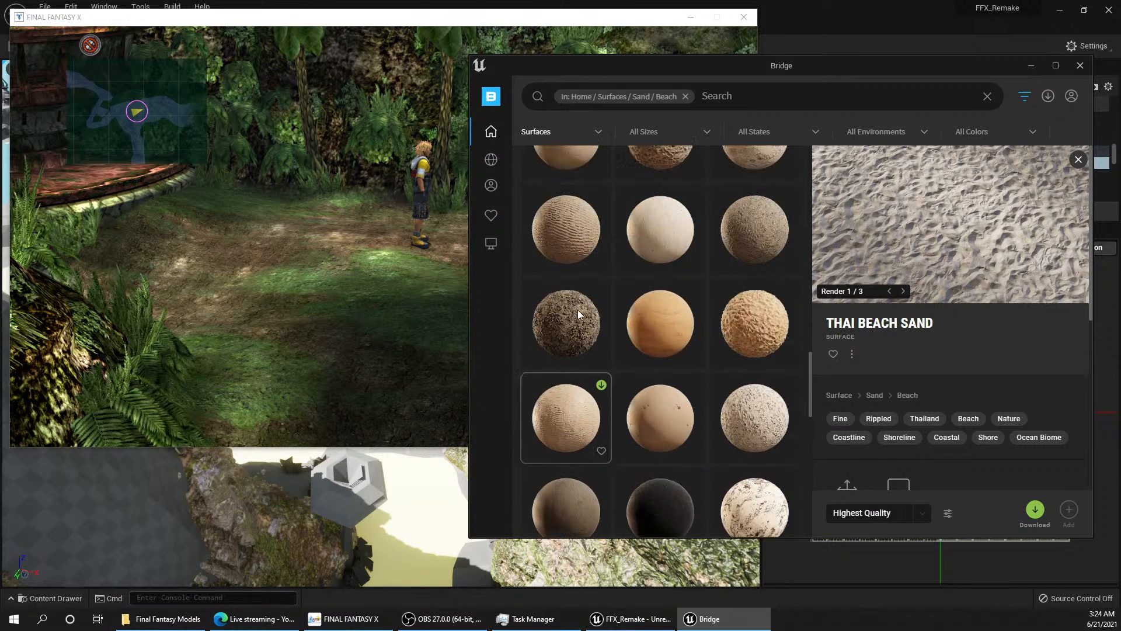
scroll(680, 334, "up", 2)
left_click(755, 406)
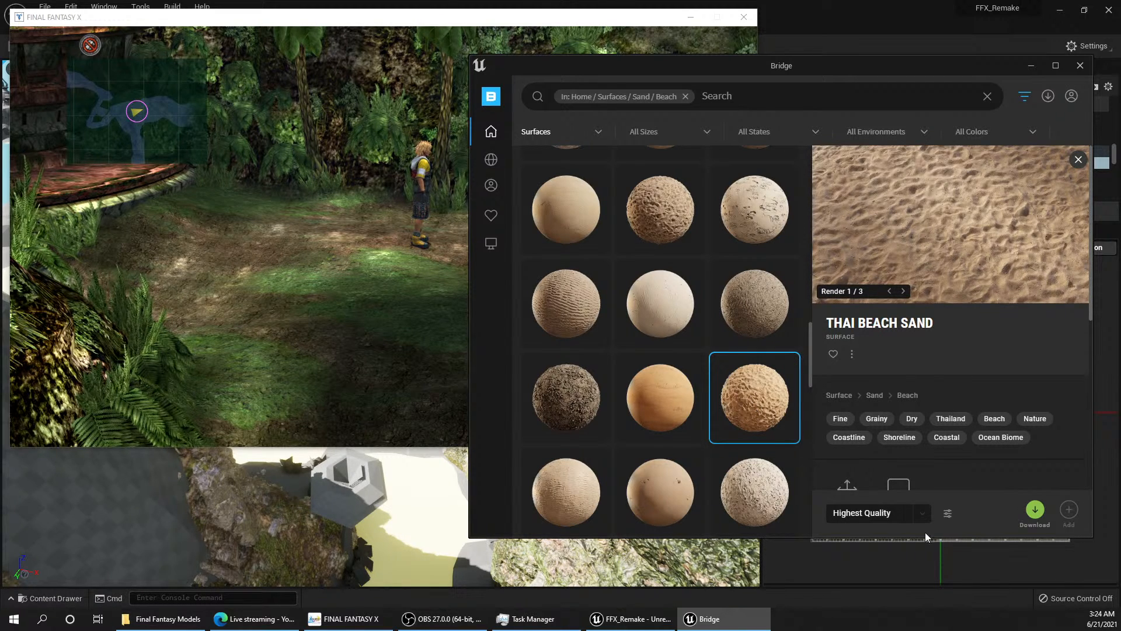
left_click(1034, 510)
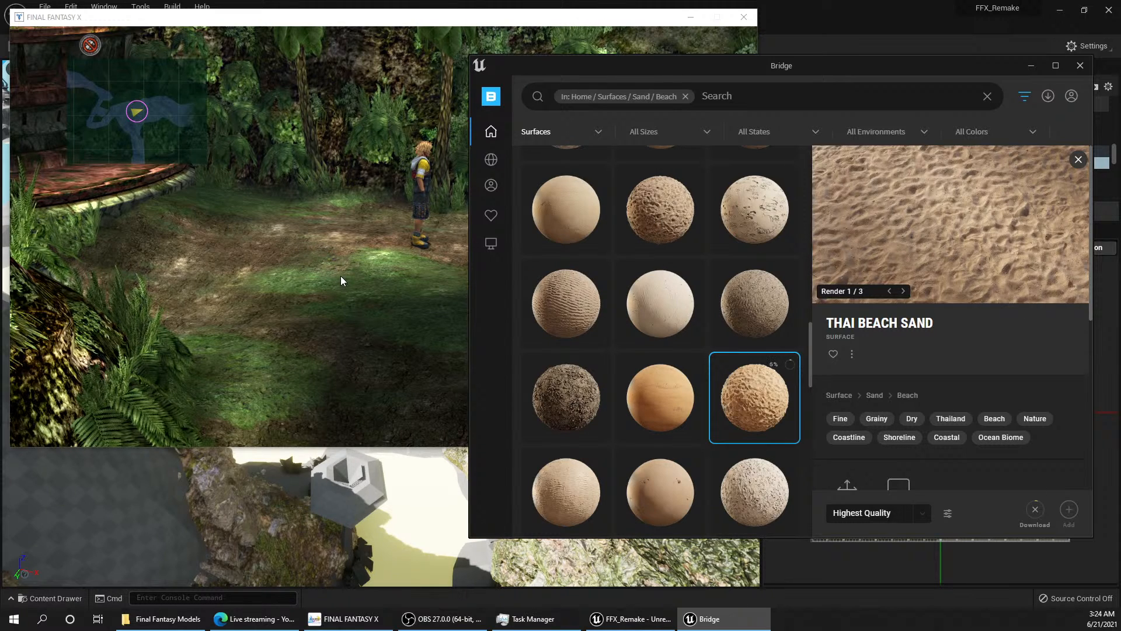
Step: List the locally stored Megascans surfaces and open the downloaded Mossy Ground surface
mouse_move(621, 238)
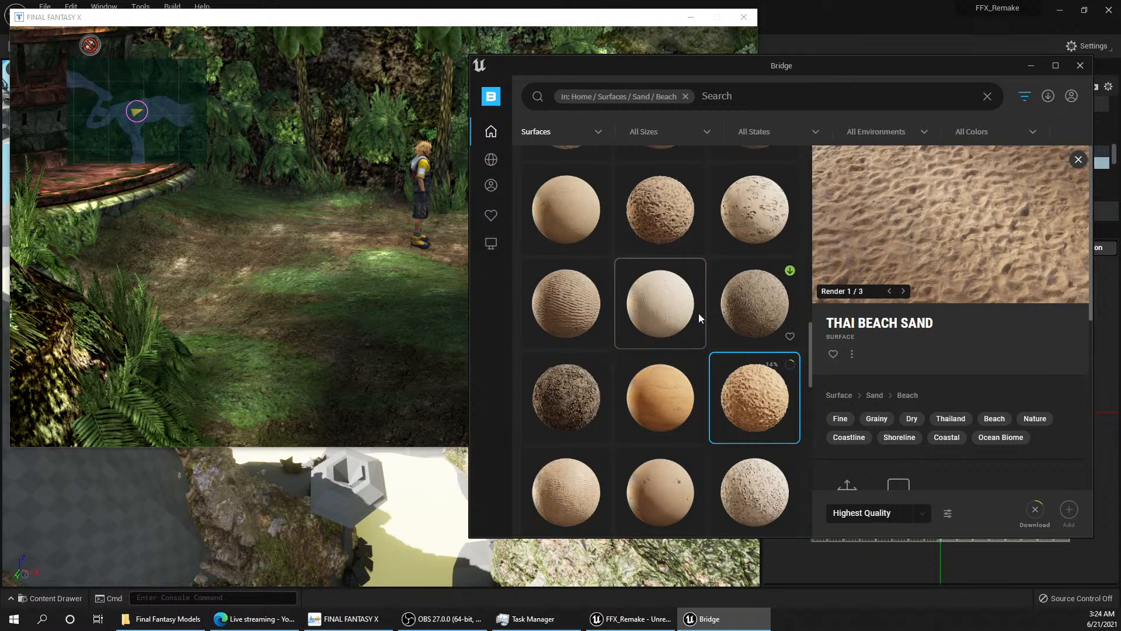
scroll(670, 320, "up", 5)
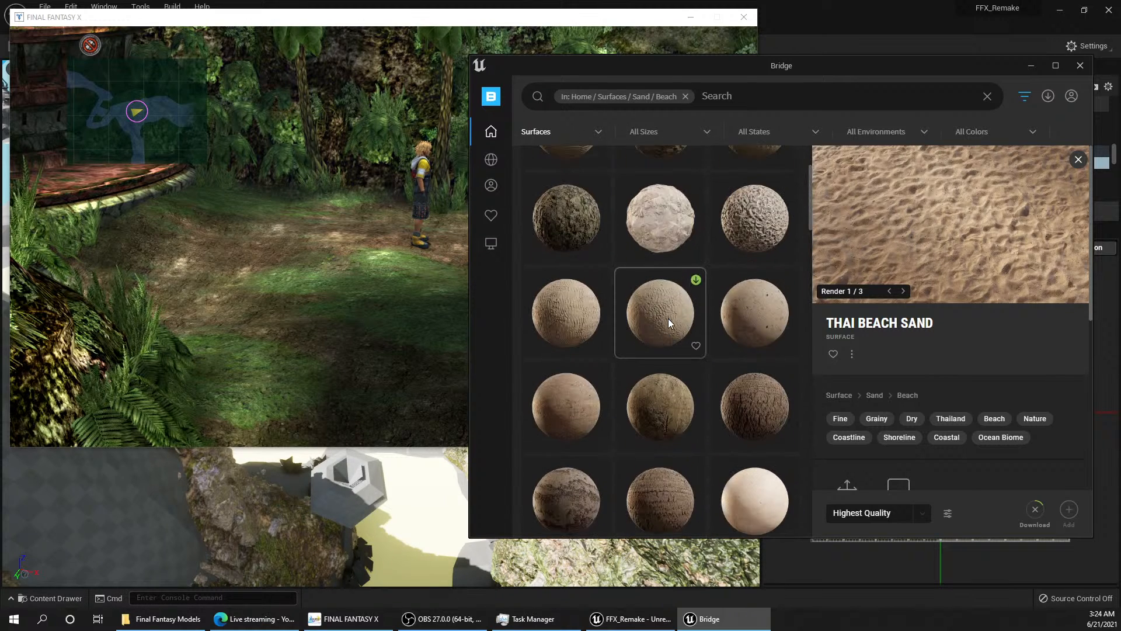
mouse_move(499, 221)
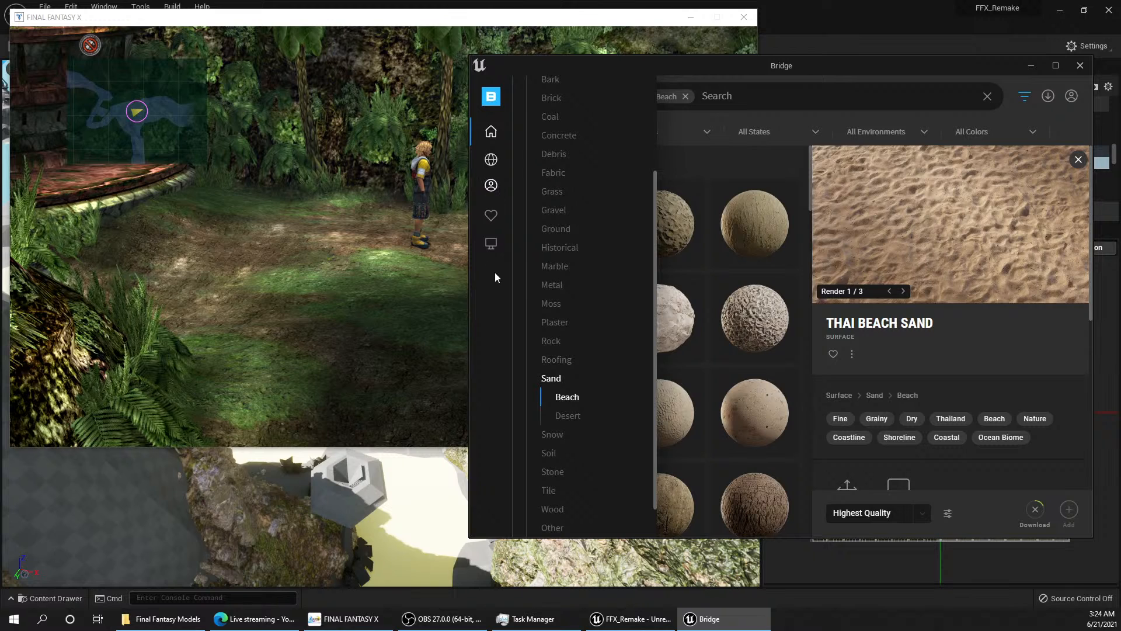
left_click(491, 245)
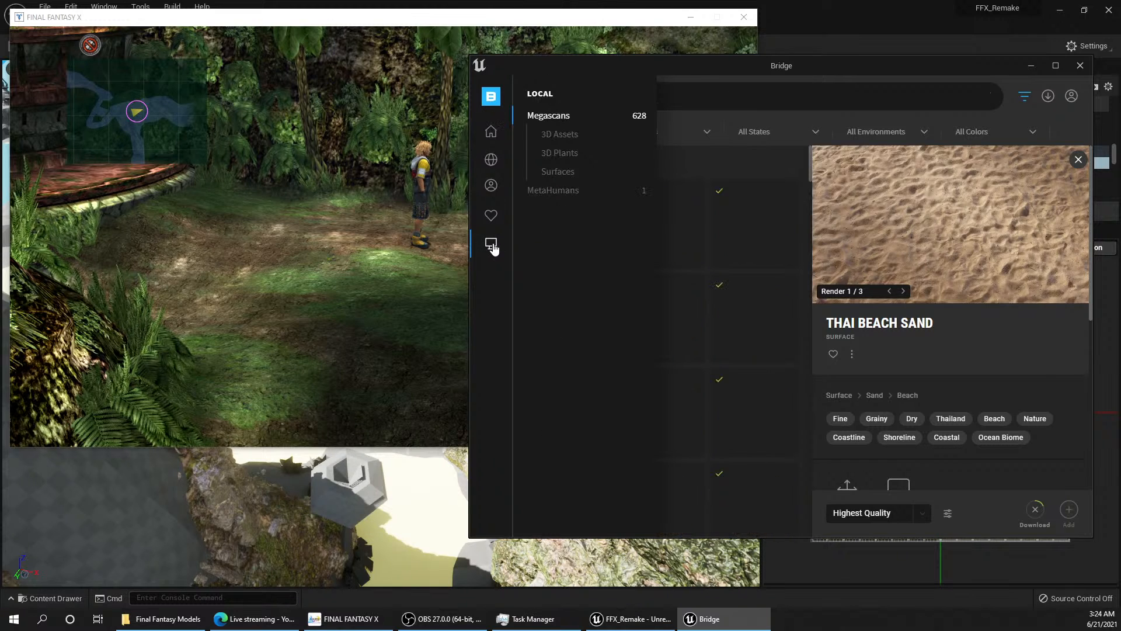
left_click(569, 174)
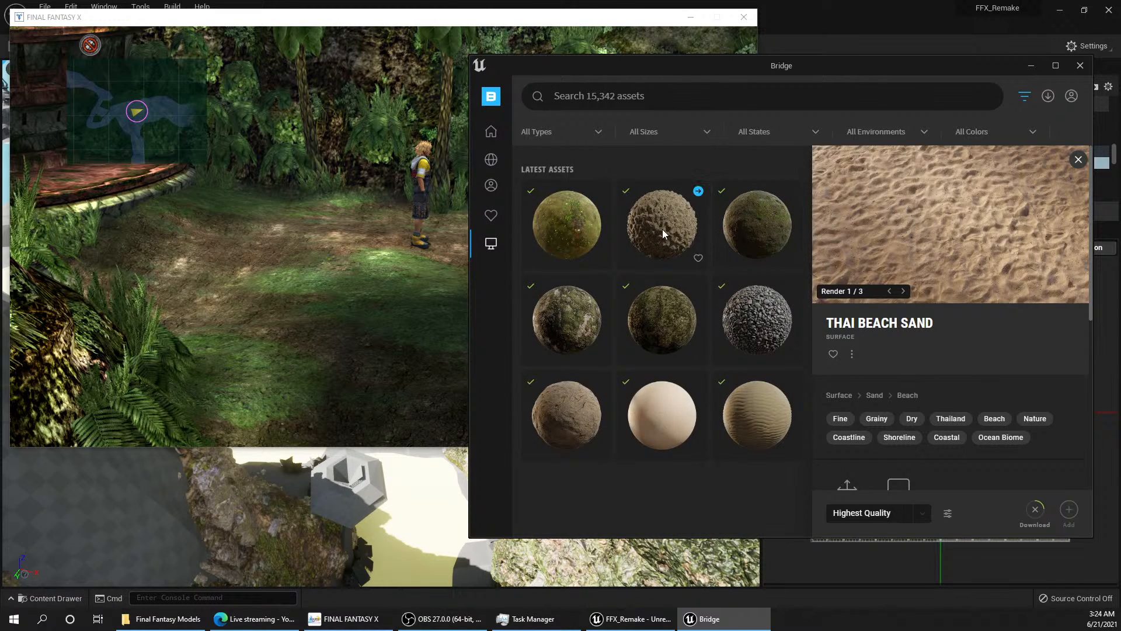
left_click(571, 233)
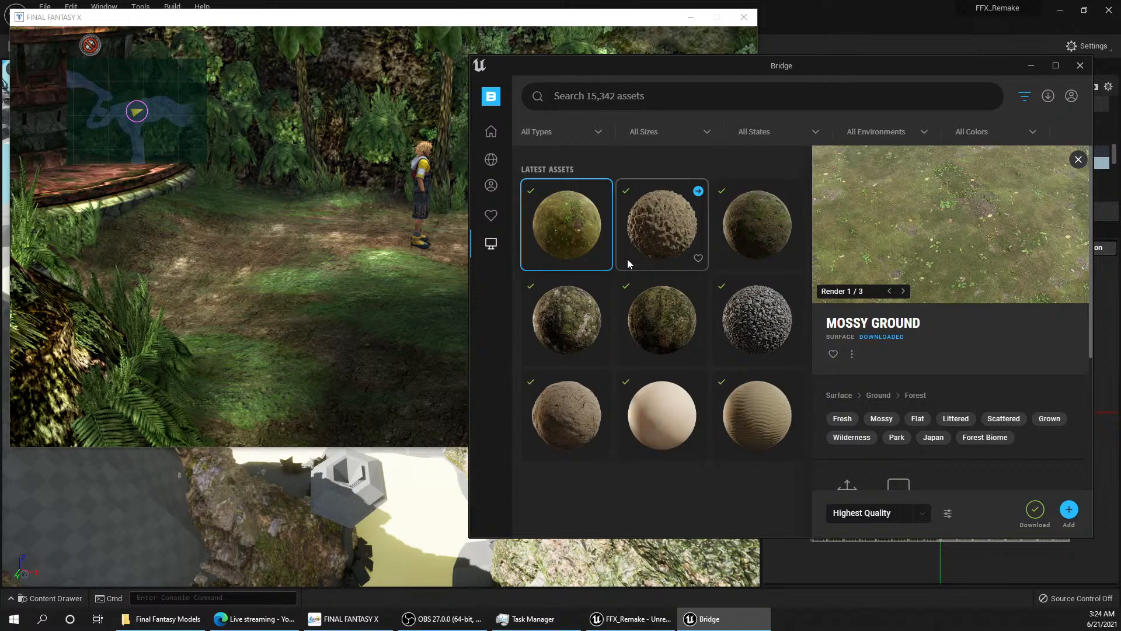
Step: Return to the Unreal editor, dock the content browser below the viewport and reduce its height
left_click(49, 599)
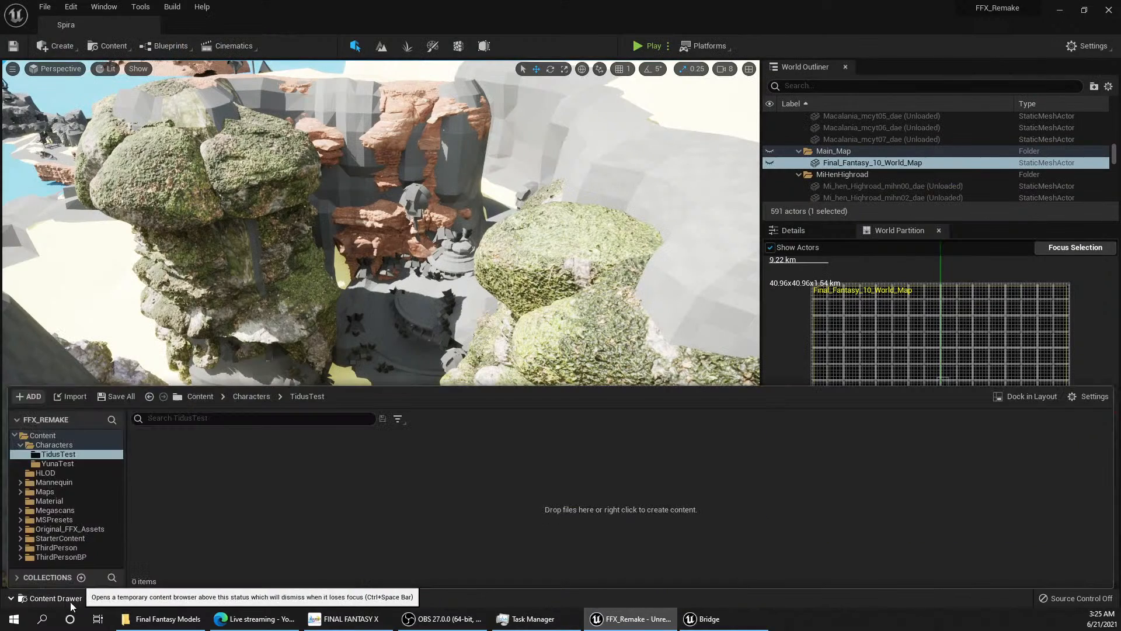
left_click(1032, 396)
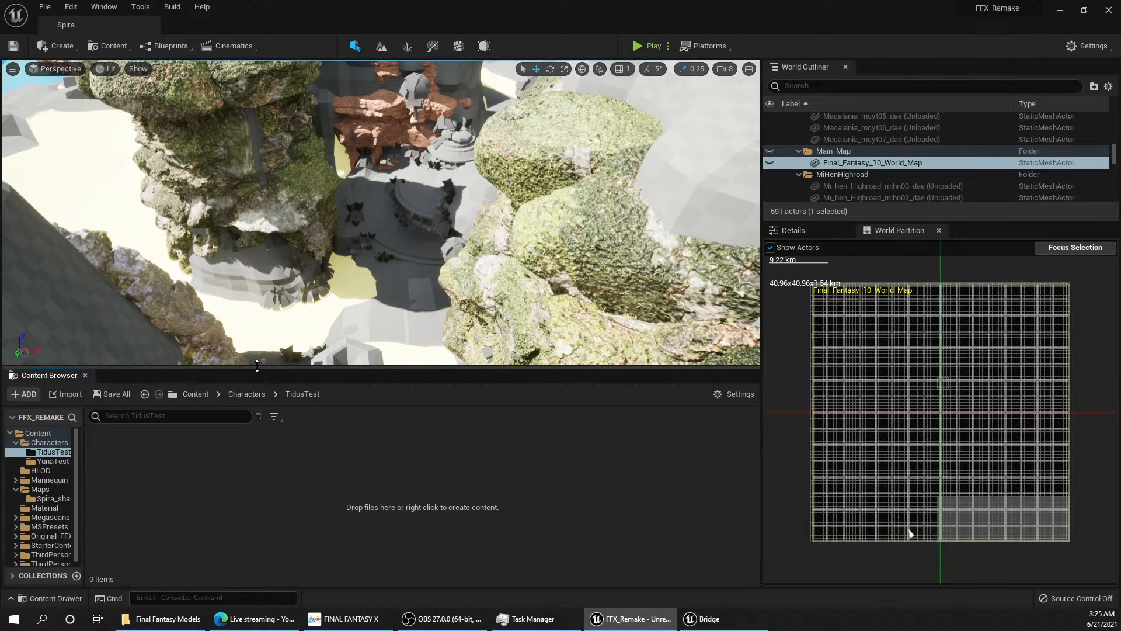
left_click_drag(257, 366, 257, 411)
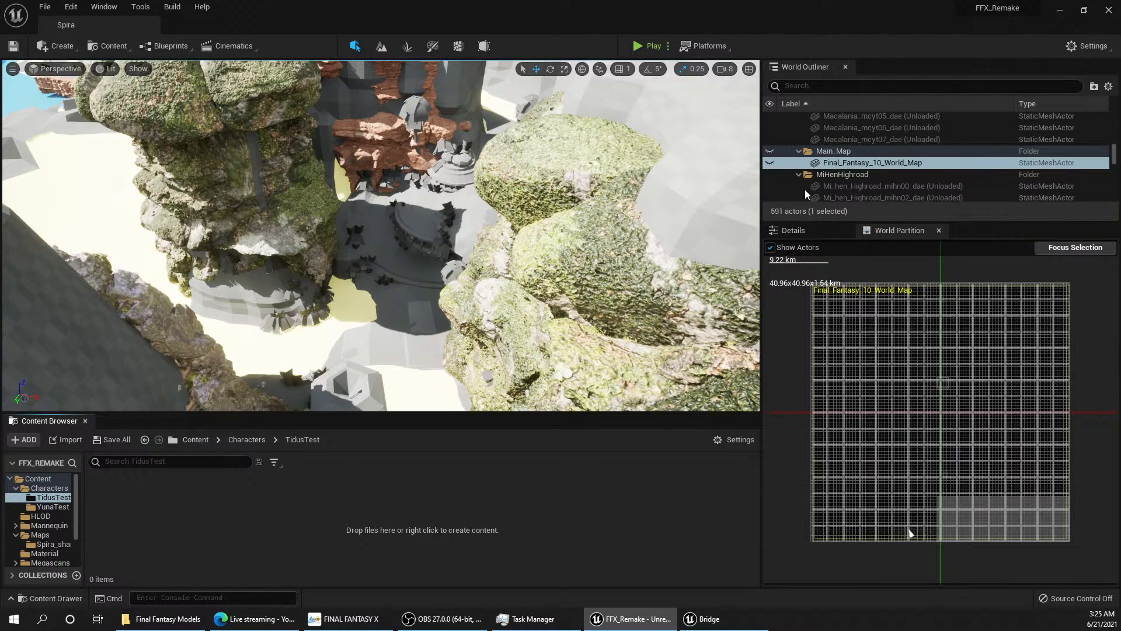
Step: Enlarge the World Outliner, show the actor details beneath it and collapse the Spira folder
scroll(865, 181, "up", 5)
scroll(903, 169, "down", 1)
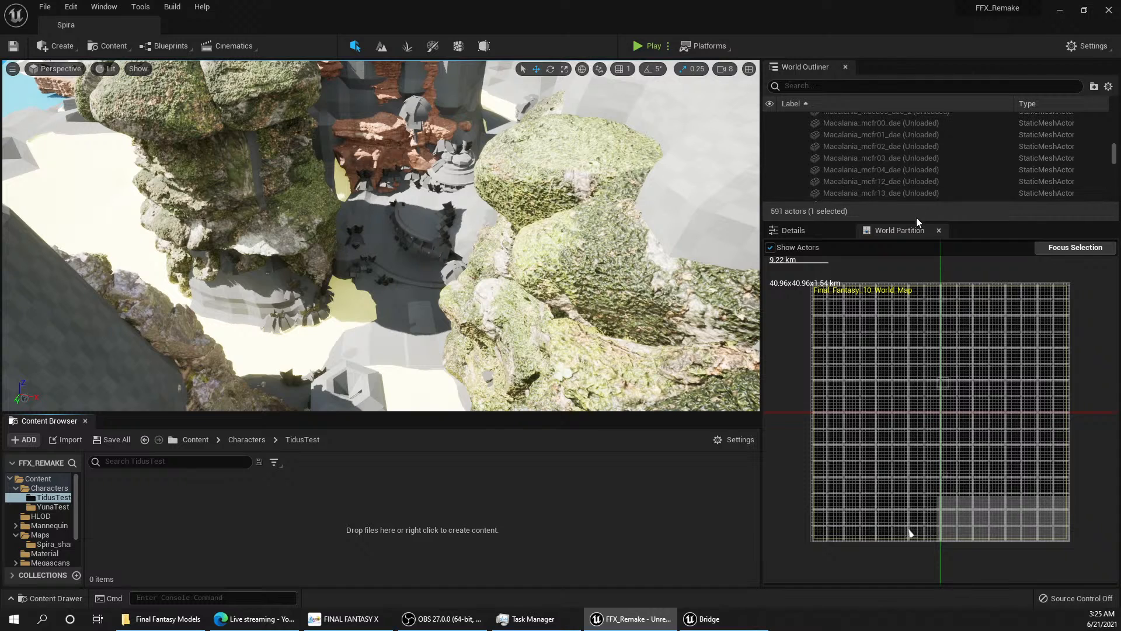
left_click_drag(920, 222, 919, 369)
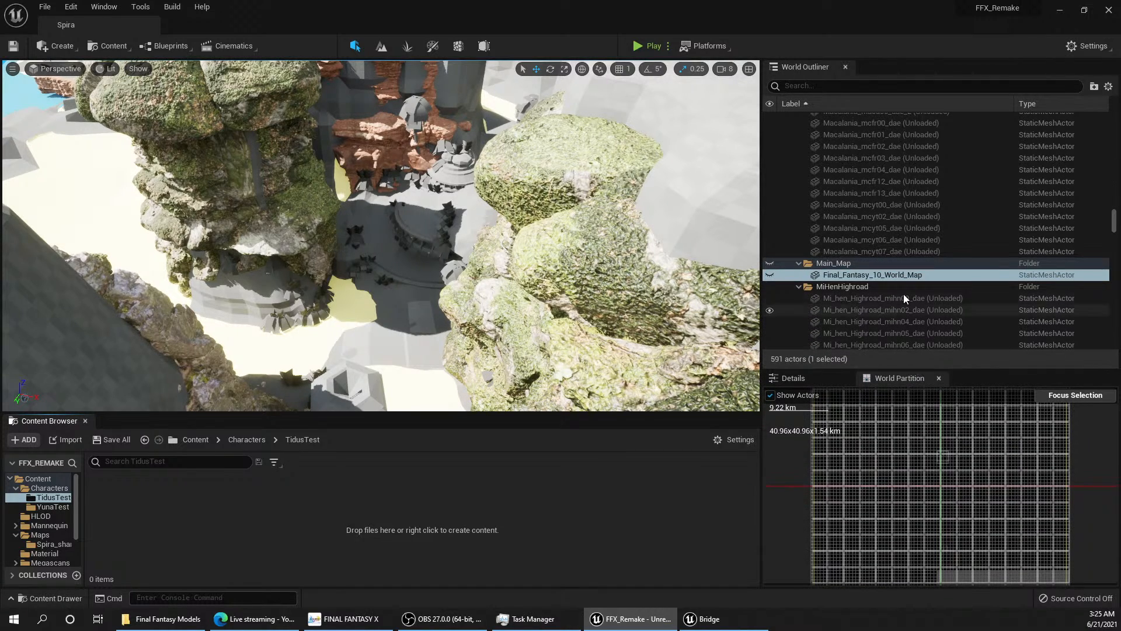
scroll(900, 287, "down", 10)
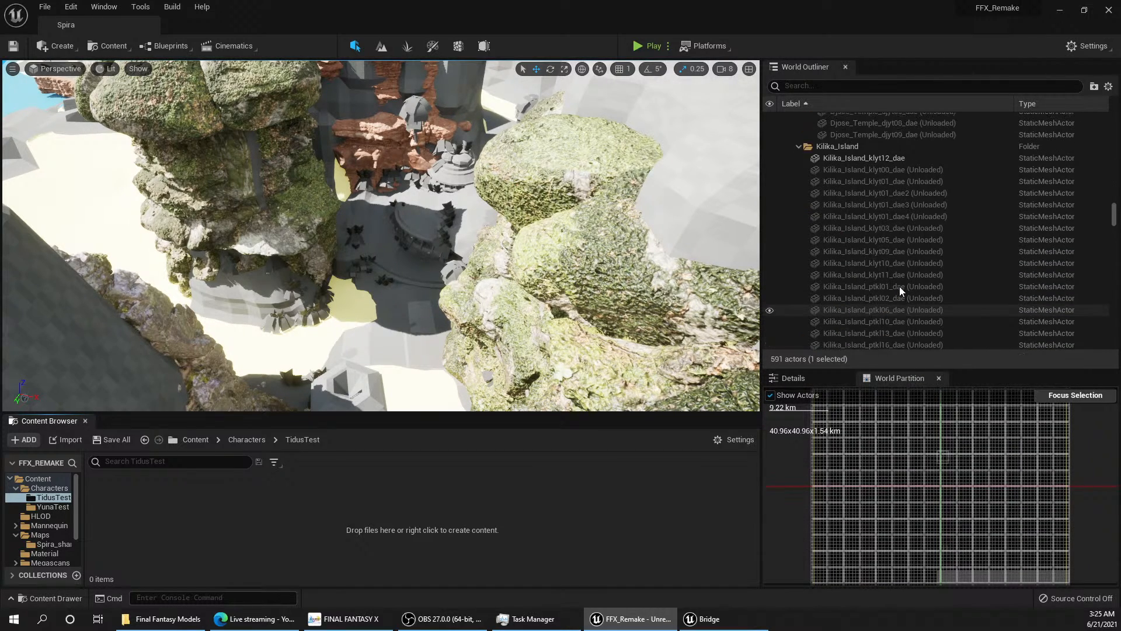
left_click(812, 378)
scroll(857, 257, "up", 5)
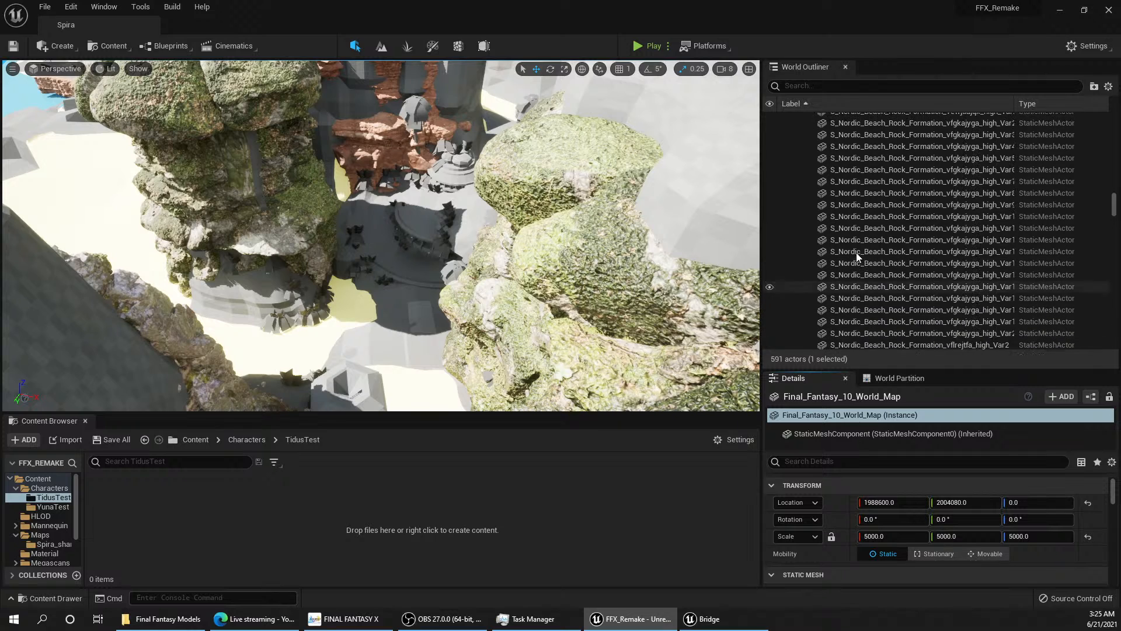
scroll(903, 251, "up", 15)
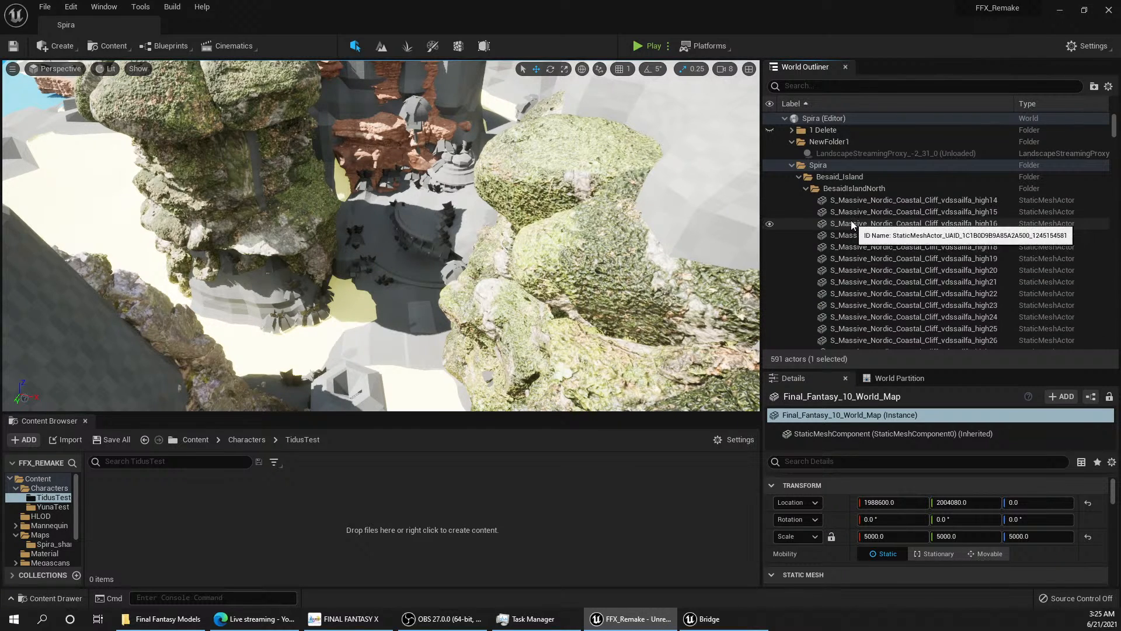
left_click(791, 166)
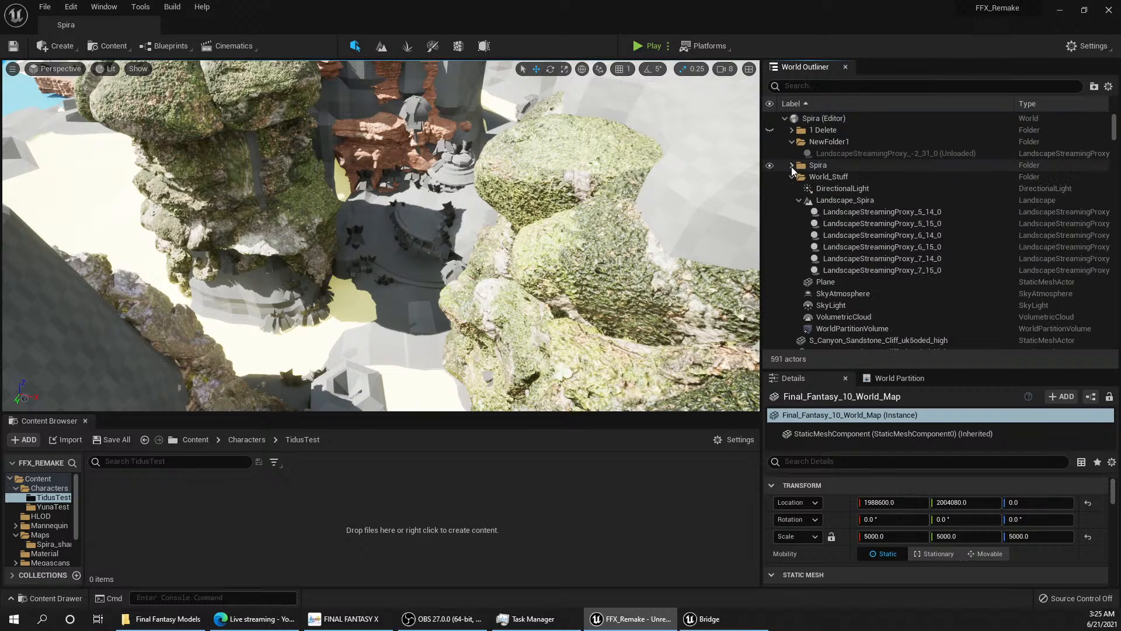
Step: Select Landscape_Spira and open its Landscape material graph with the Grass and Sand layer colour nodes in view
left_click(830, 201)
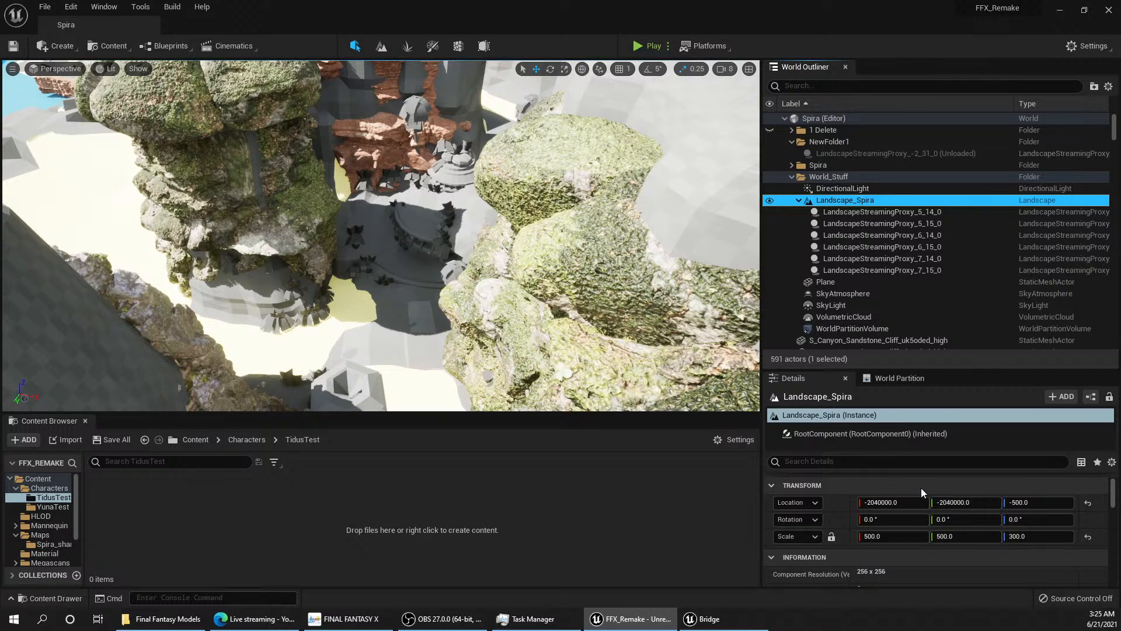
scroll(920, 488, "down", 3)
scroll(926, 506, "down", 6)
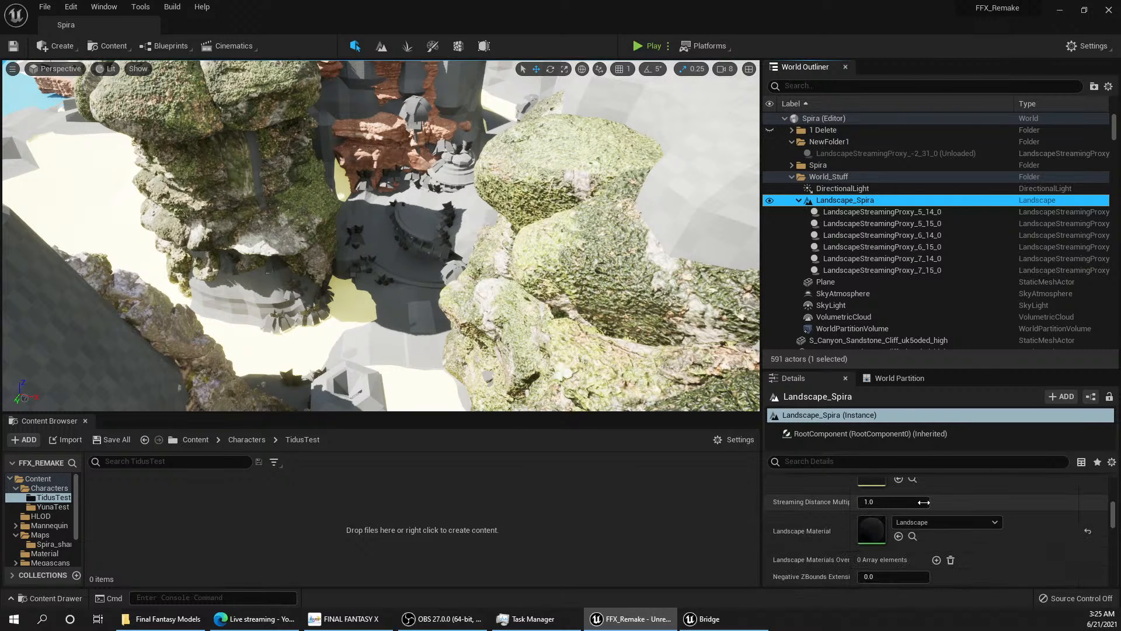
double_click(875, 527)
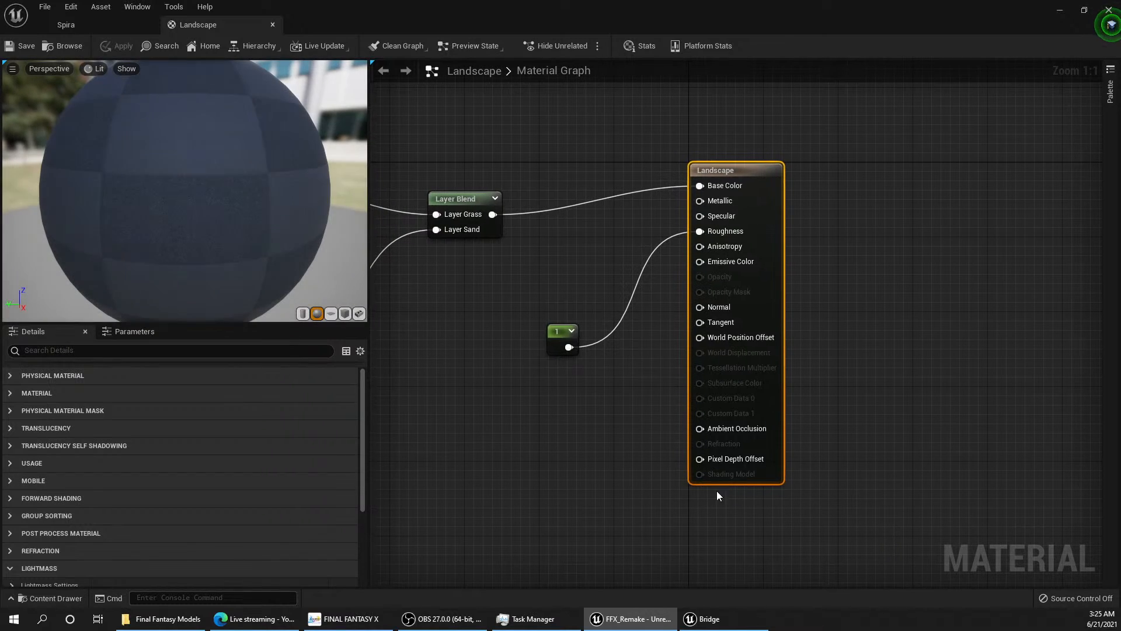
right_click_drag(503, 366, 749, 397)
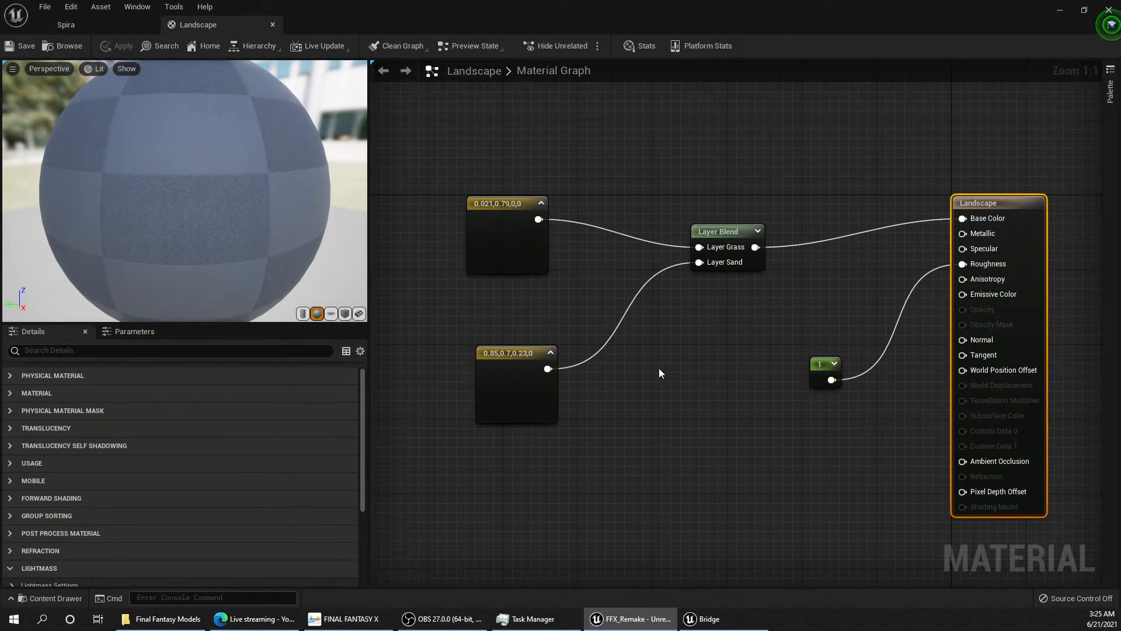
Step: Select the green colour constant node feeding the Grass layer in the Landscape material graph
right_click_drag(659, 368, 745, 401)
scroll(643, 345, "down", 2)
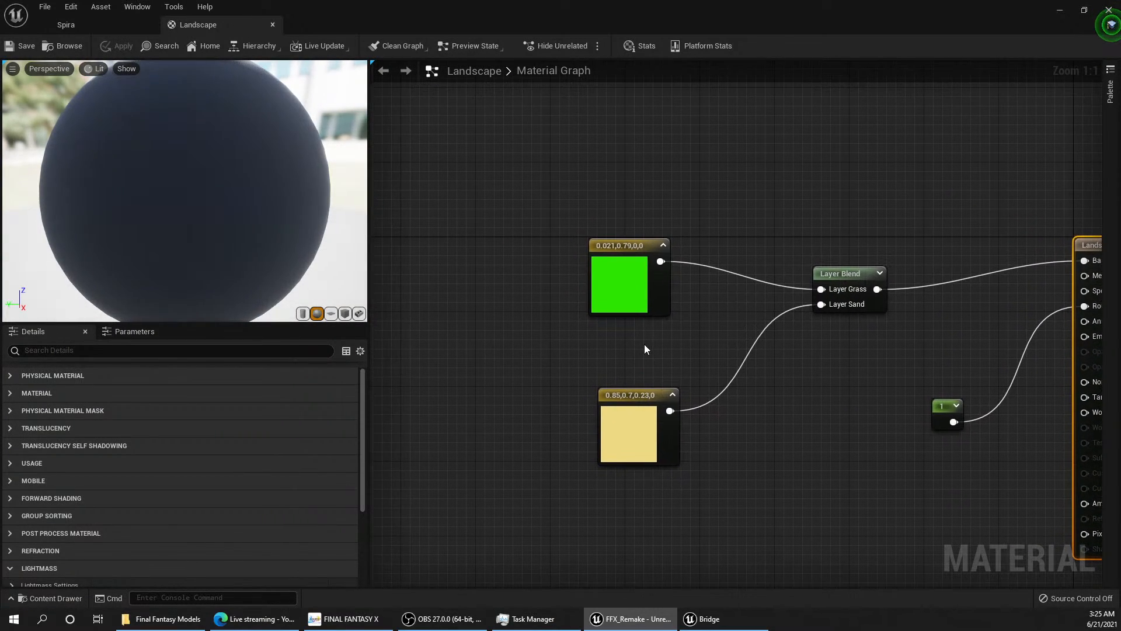
right_click_drag(637, 349, 653, 359)
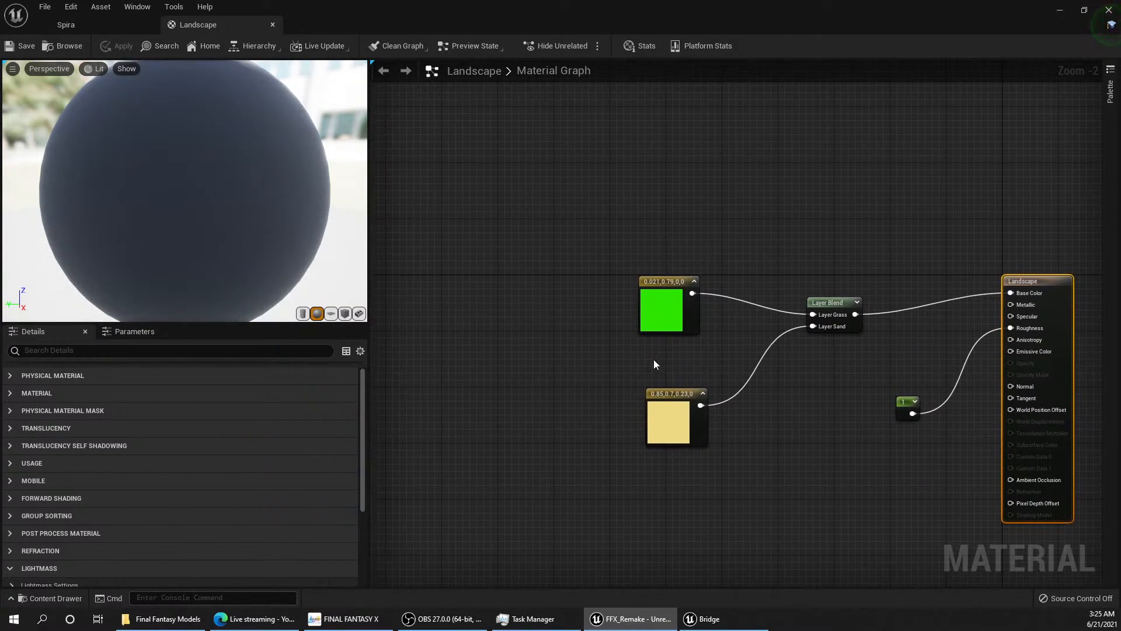
left_click(664, 318)
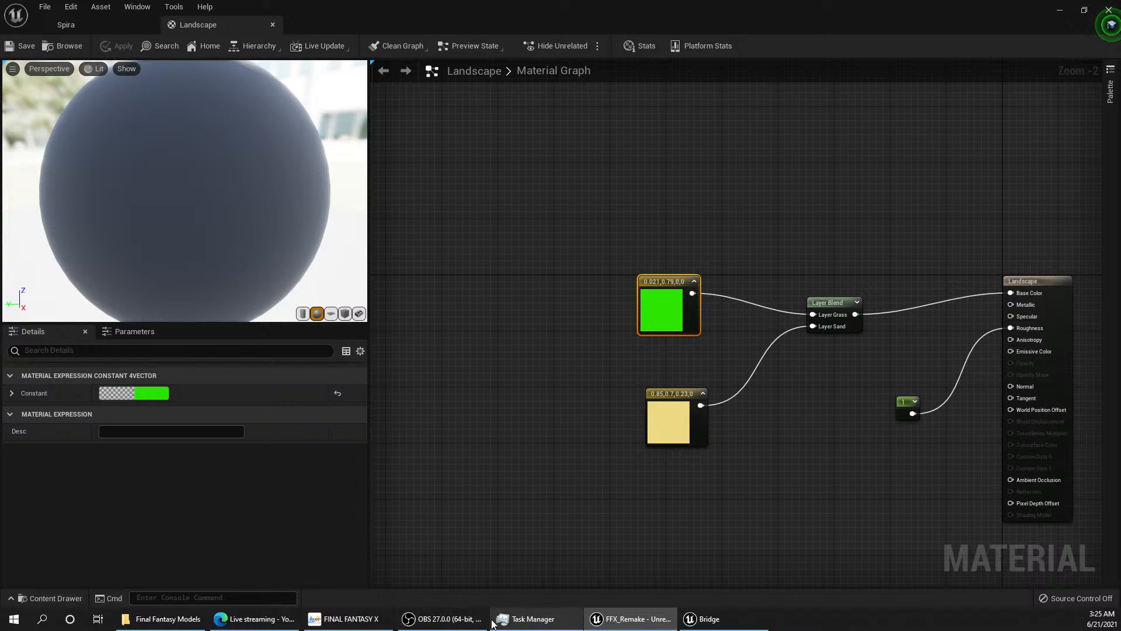
left_click_drag(565, 5, 485, 99)
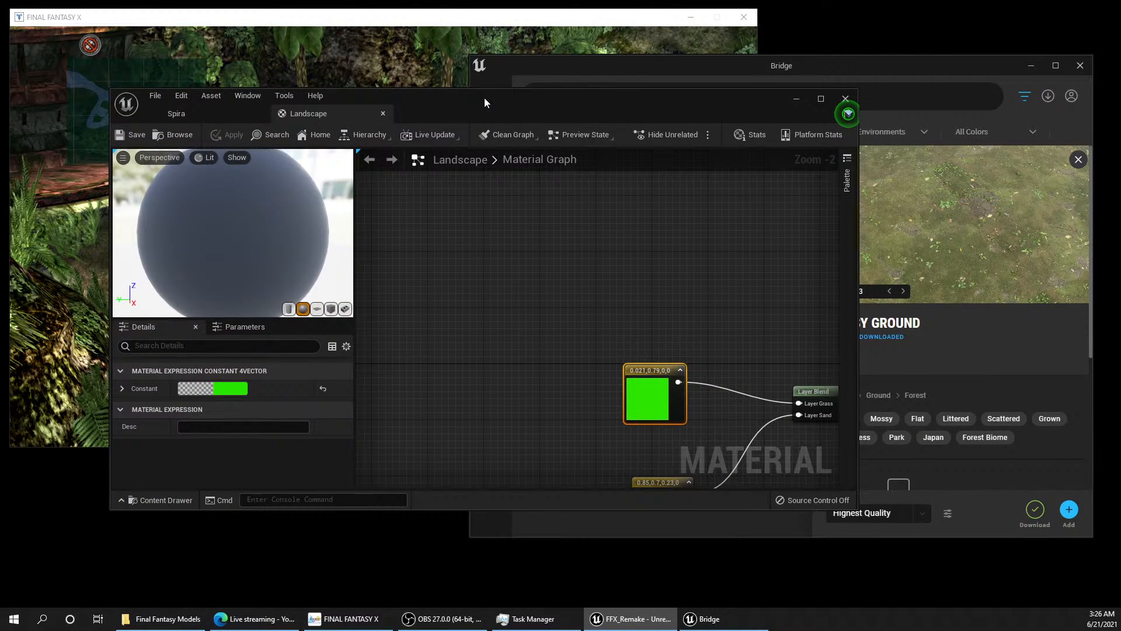
left_click_drag(485, 97, 549, 6)
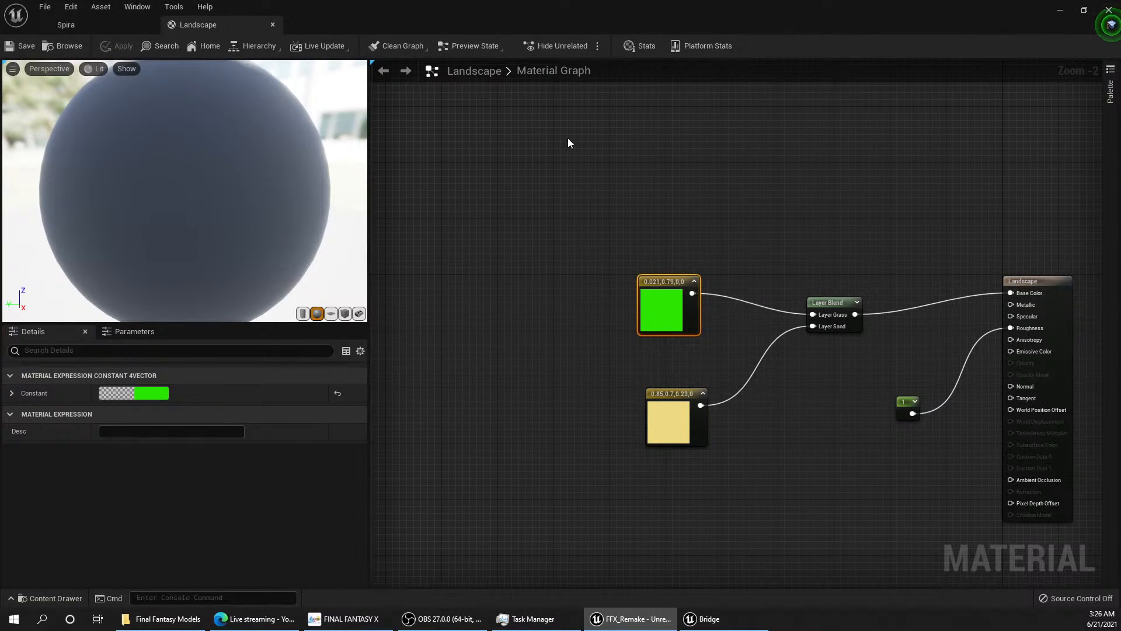
Step: Browse the project content to the Mossy_Ground_2x2 folder within the Megascans surfaces
left_click(53, 596)
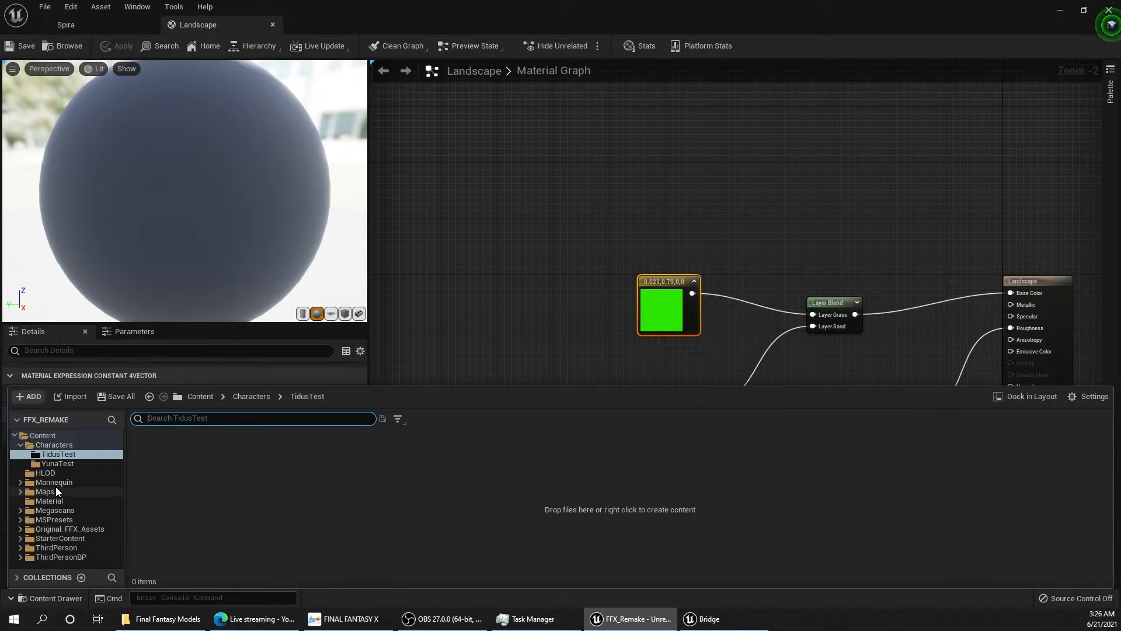
left_click(20, 510)
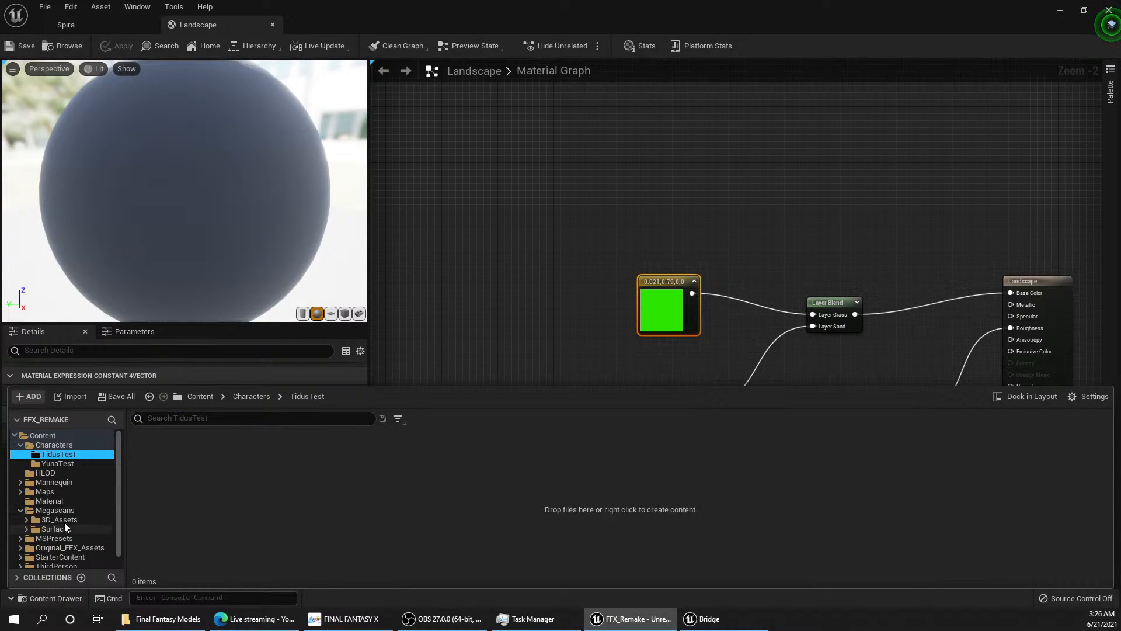
left_click(28, 529)
scroll(71, 542, "down", 2)
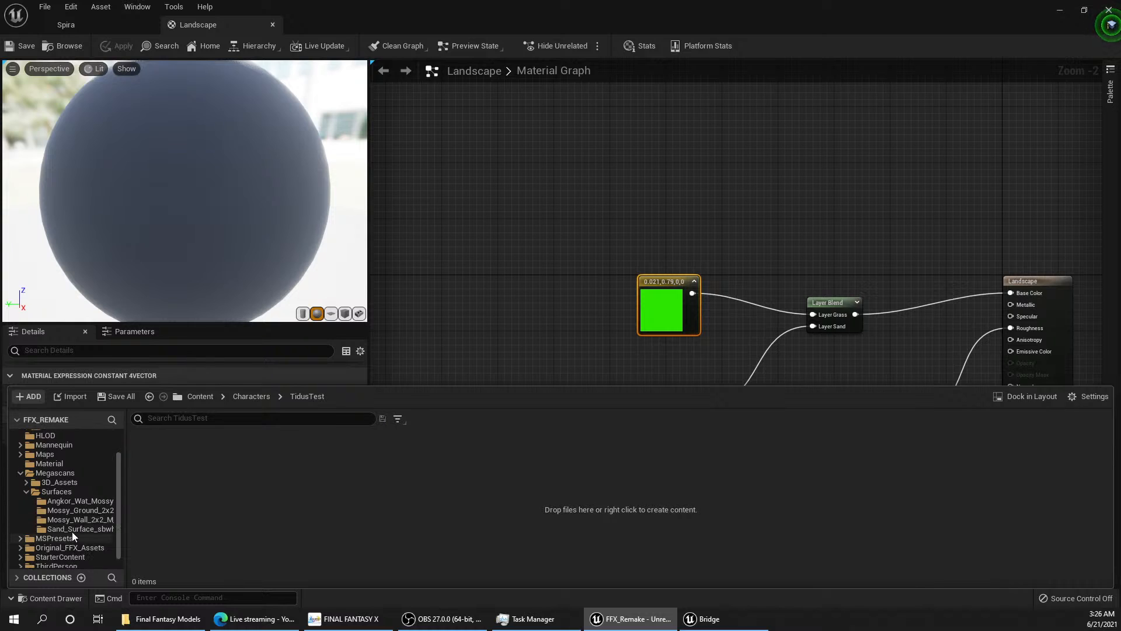
left_click(73, 521)
left_click(77, 510)
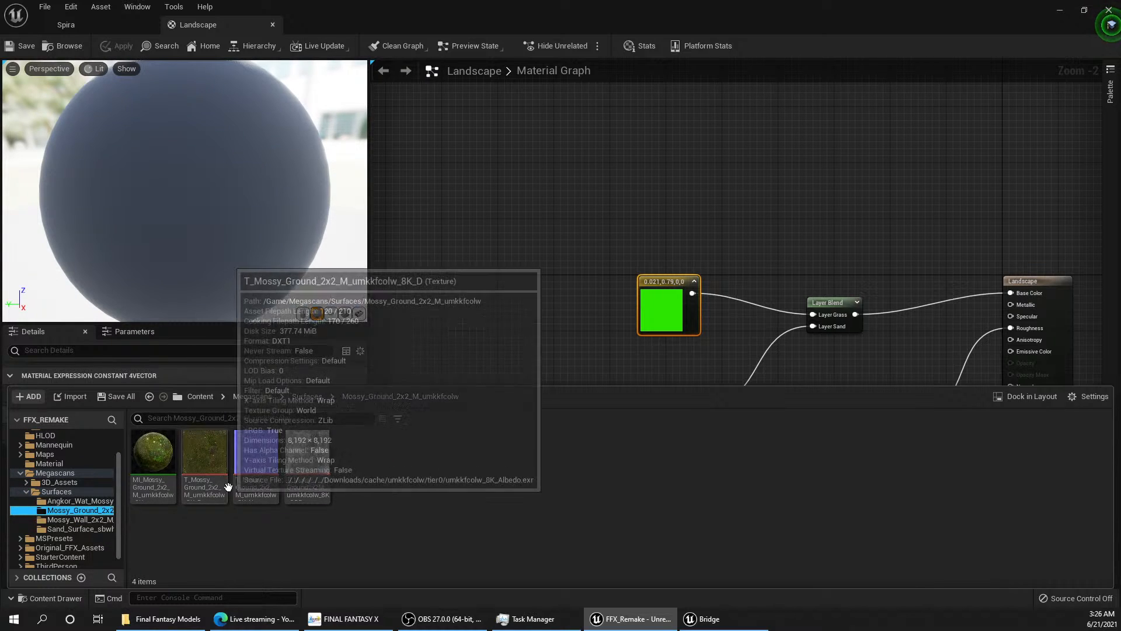
Step: Open the MI_Mossy_Ground_2x2 material instance and examine its preview sphere
double_click(168, 467)
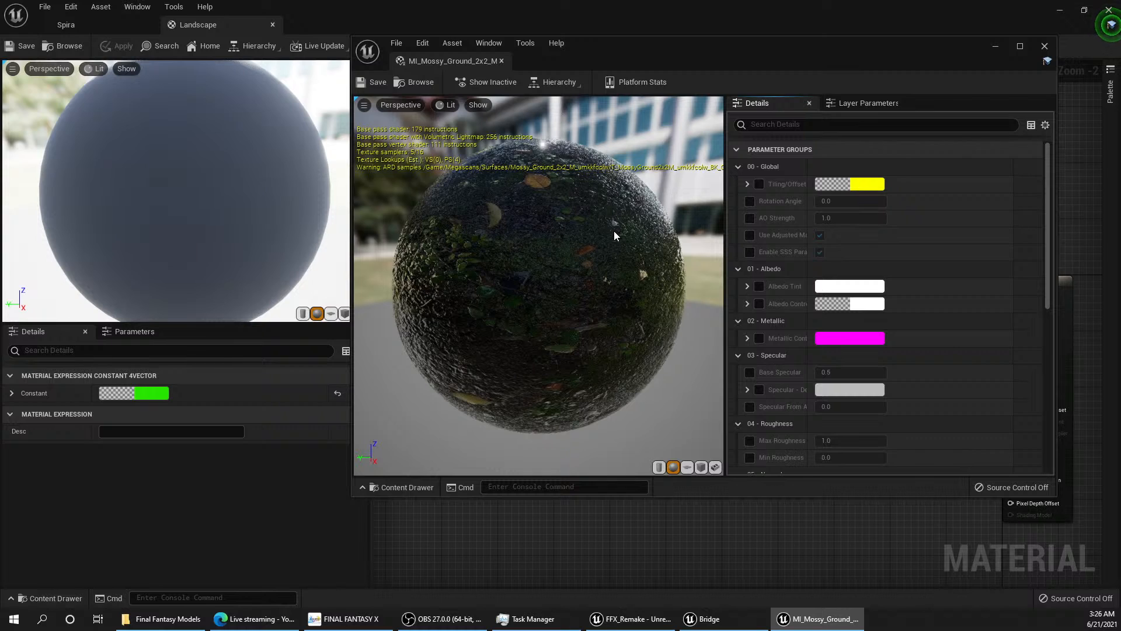
scroll(611, 230, "down", 5)
scroll(611, 230, "up", 3)
scroll(611, 230, "down", 5)
scroll(611, 230, "up", 6)
scroll(611, 229, "down", 2)
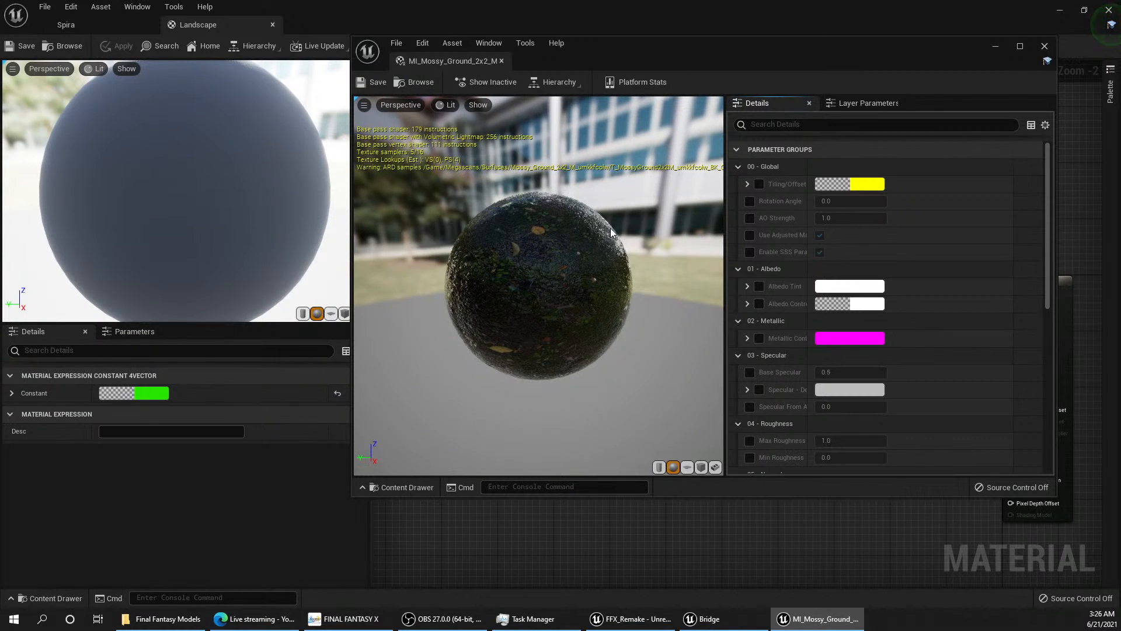
Step: Open the parent material M_MS_Surface_Material and examine how the MapAdjustments node connects to the material output
left_click(555, 83)
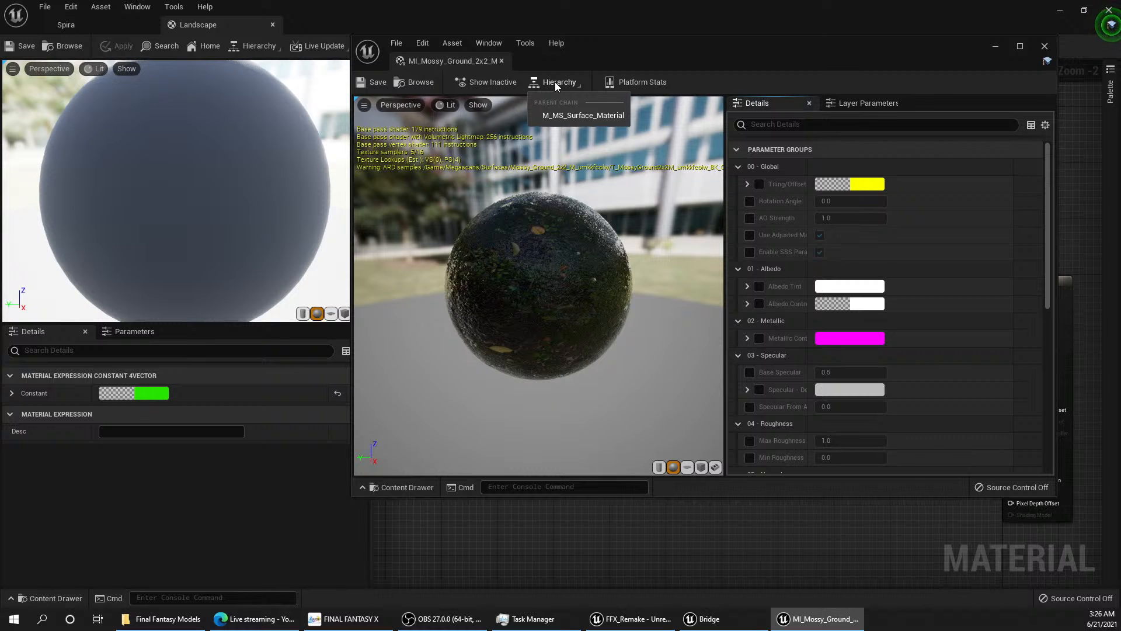
left_click(571, 115)
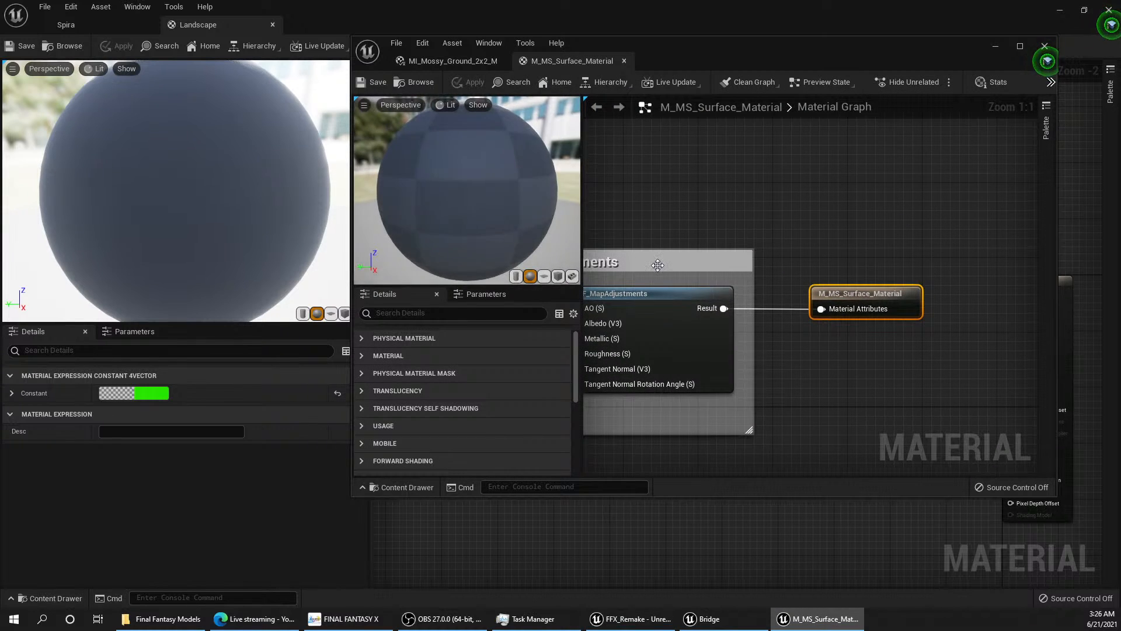
right_click_drag(712, 207, 752, 252)
scroll(853, 250, "down", 1)
scroll(820, 294, "up", 4)
right_click_drag(820, 293, 812, 267)
scroll(754, 266, "down", 1)
scroll(744, 265, "down", 1)
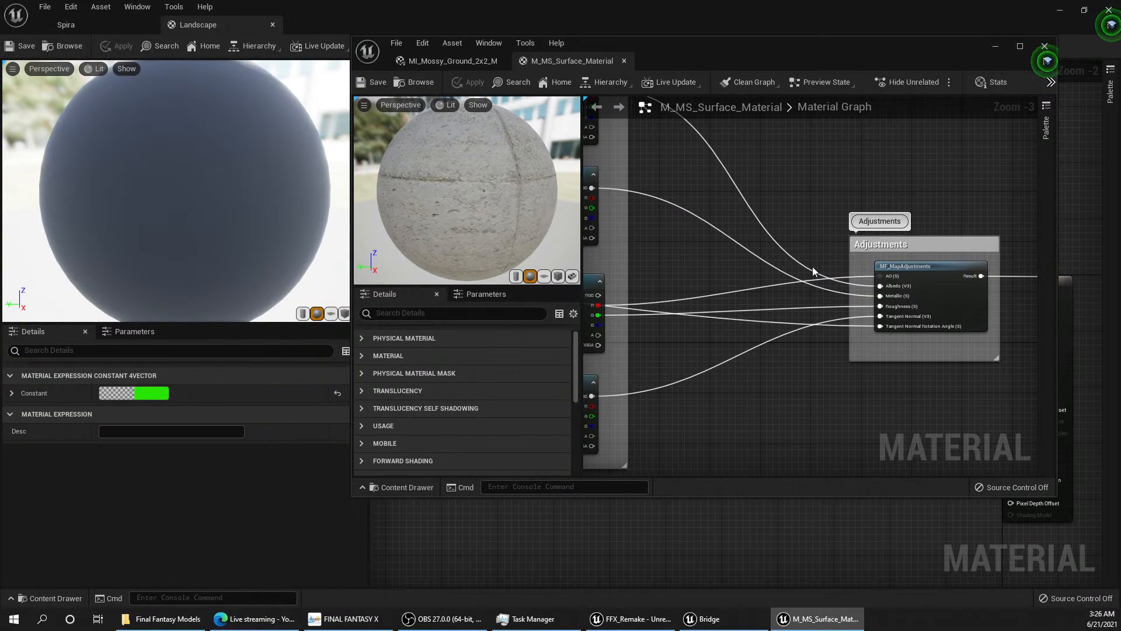
Step: Examine the parent material's texture parameter nodes and select the Albedo node
right_click_drag(746, 254, 788, 277)
scroll(800, 255, "down", 2)
scroll(776, 281, "up", 3)
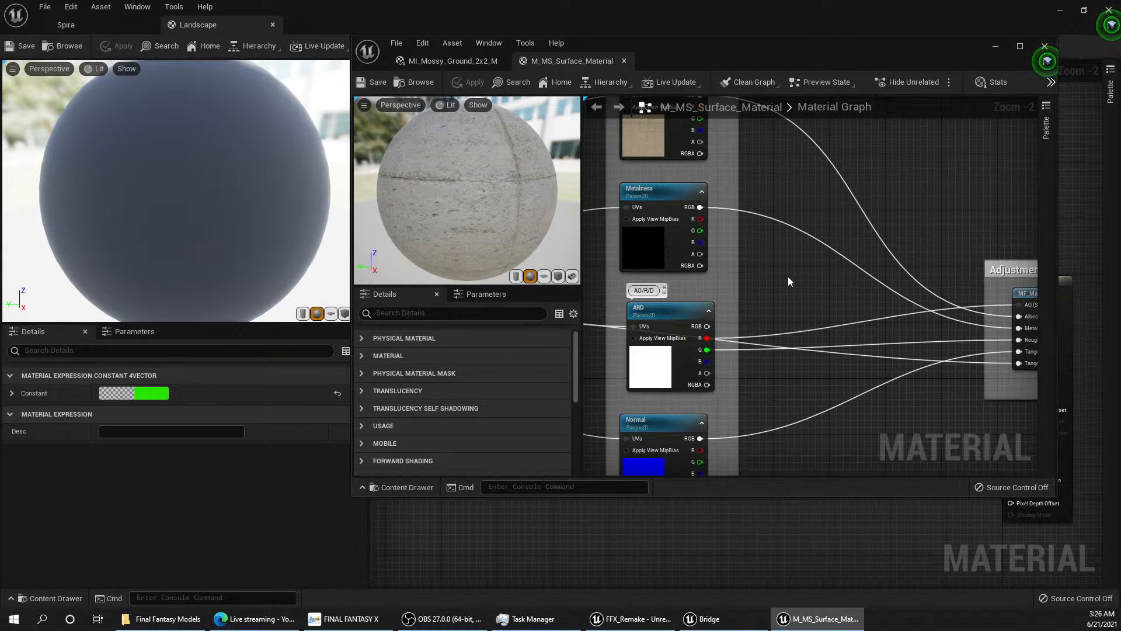
scroll(788, 281, "down", 2)
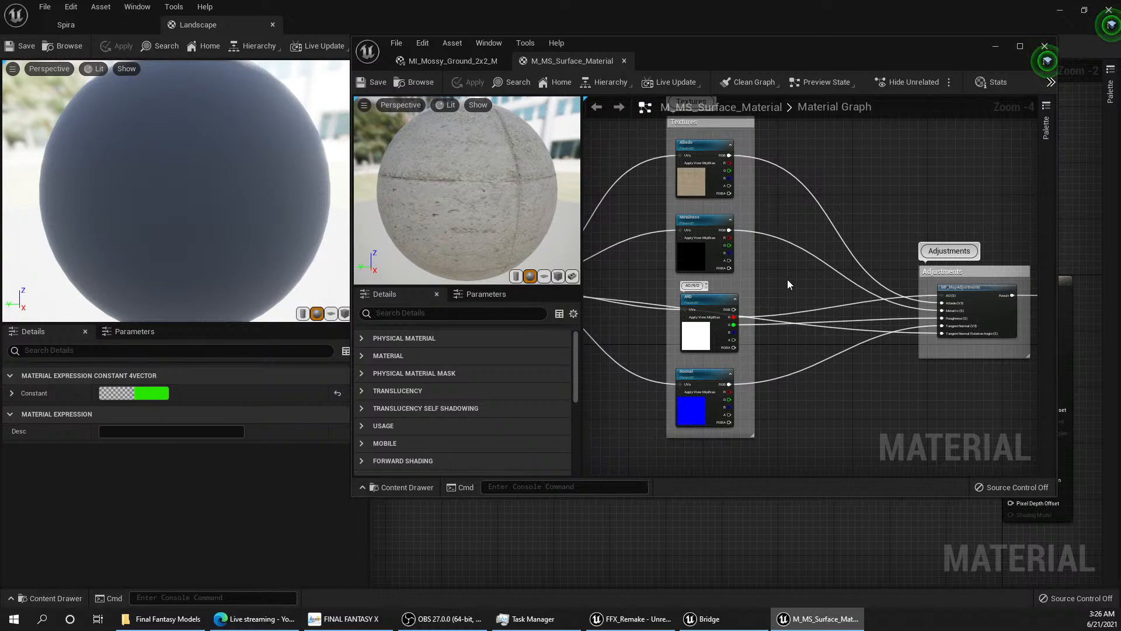
left_click(702, 196)
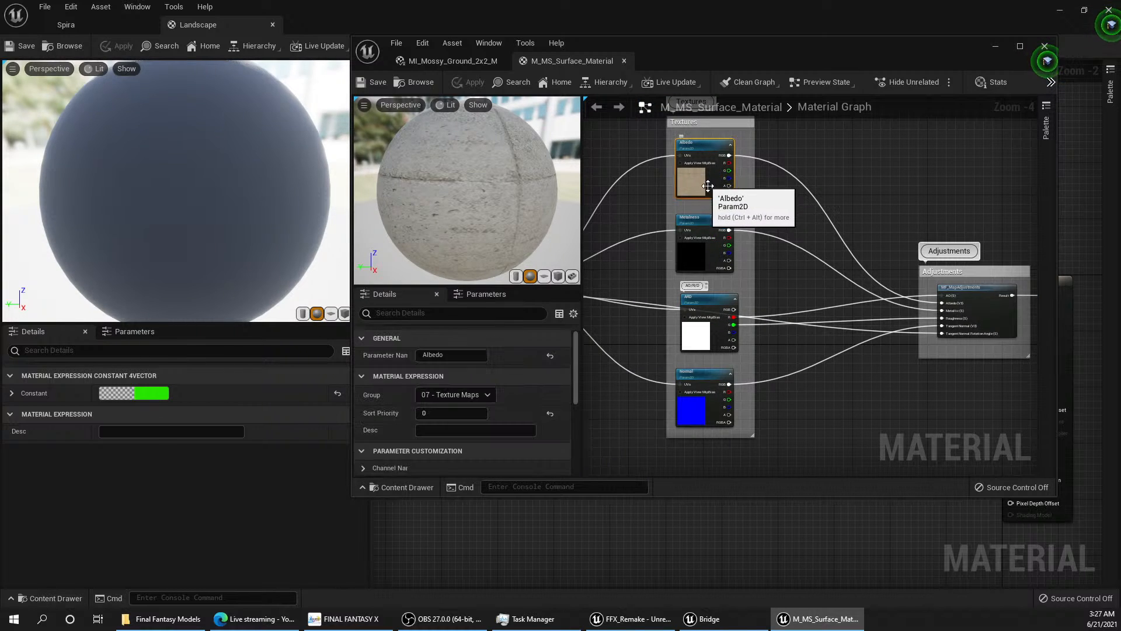
scroll(733, 203, "up", 5)
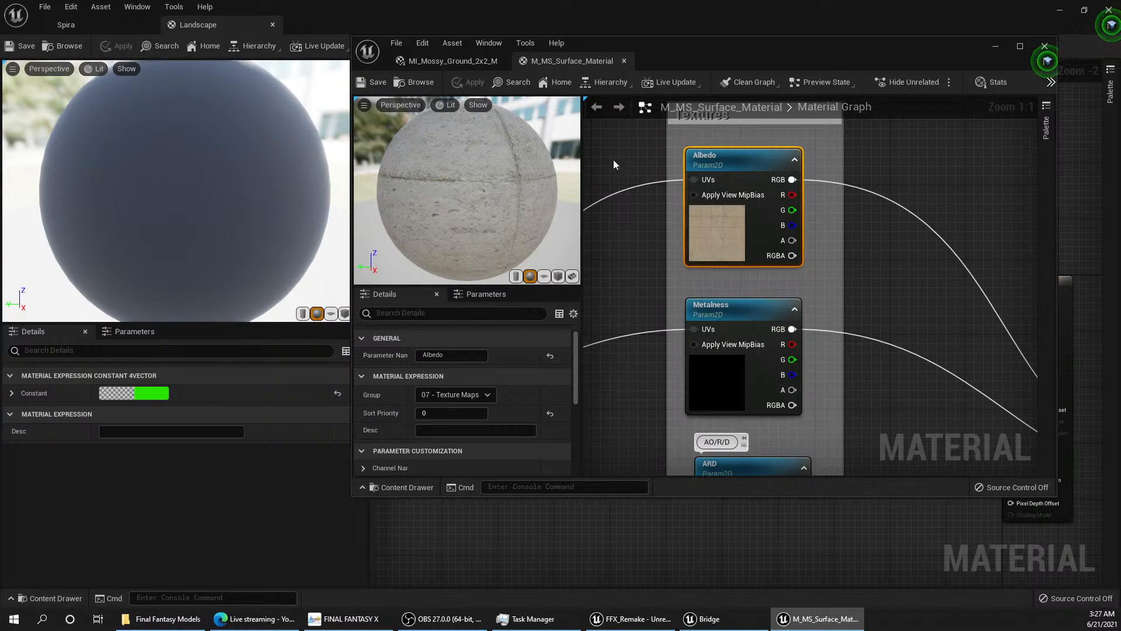
Step: Return to the mossy ground material instance, check its layer parameters and minimise its window
left_click(439, 60)
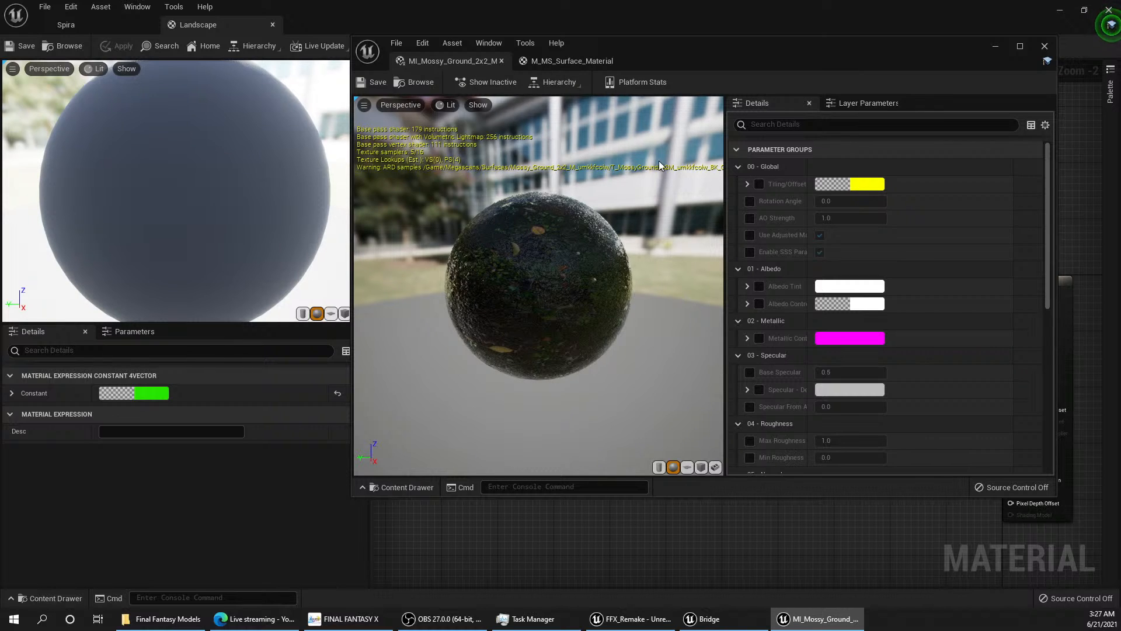
left_click(863, 103)
left_click(789, 104)
left_click(995, 47)
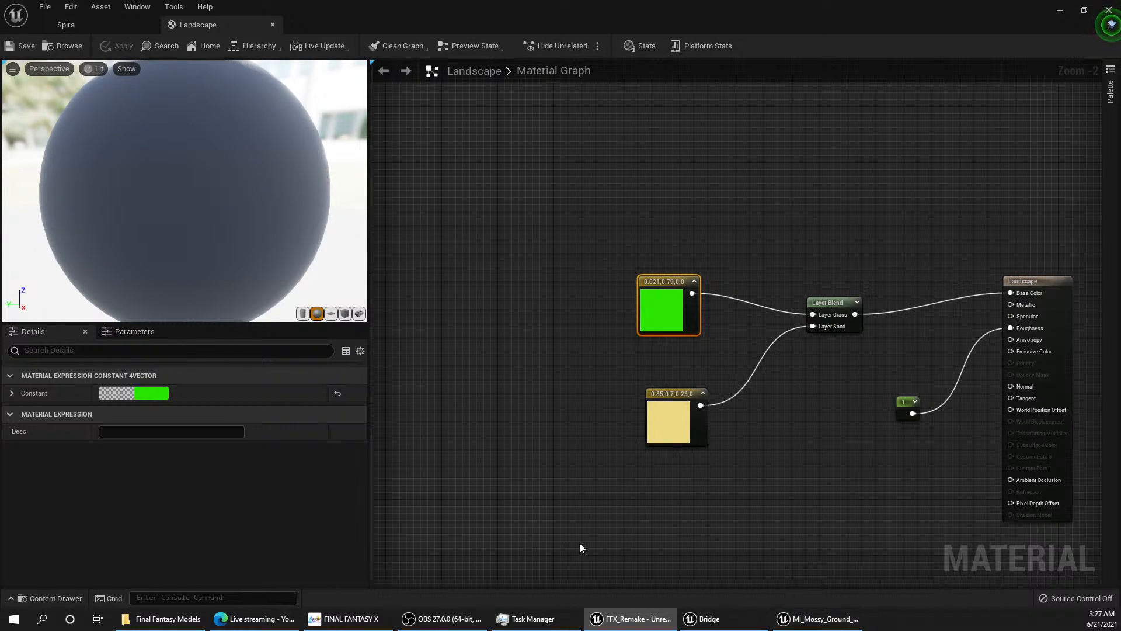
Step: Reopen the Mossy_Ground_2x2 folder's assets and dock that content browser in the layout
left_click(66, 599)
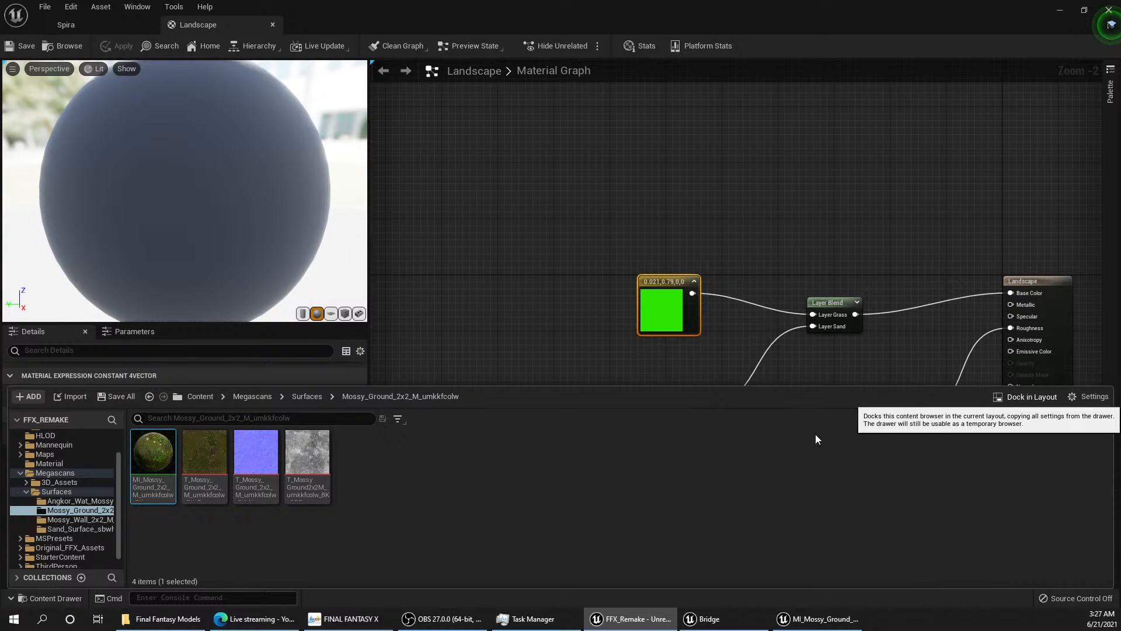
left_click(1021, 398)
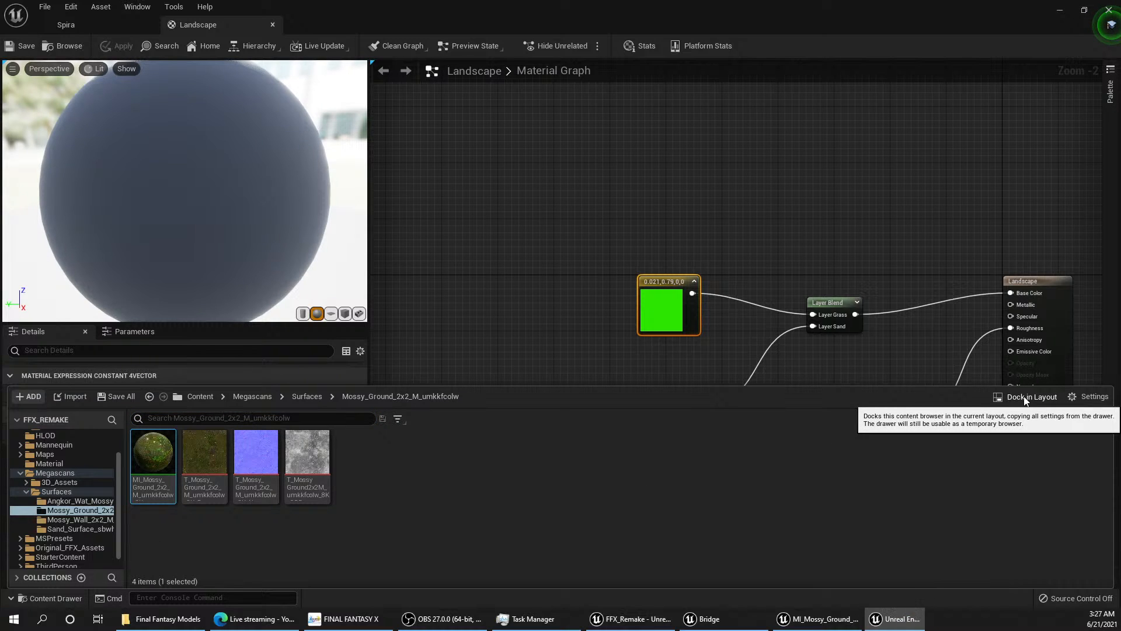
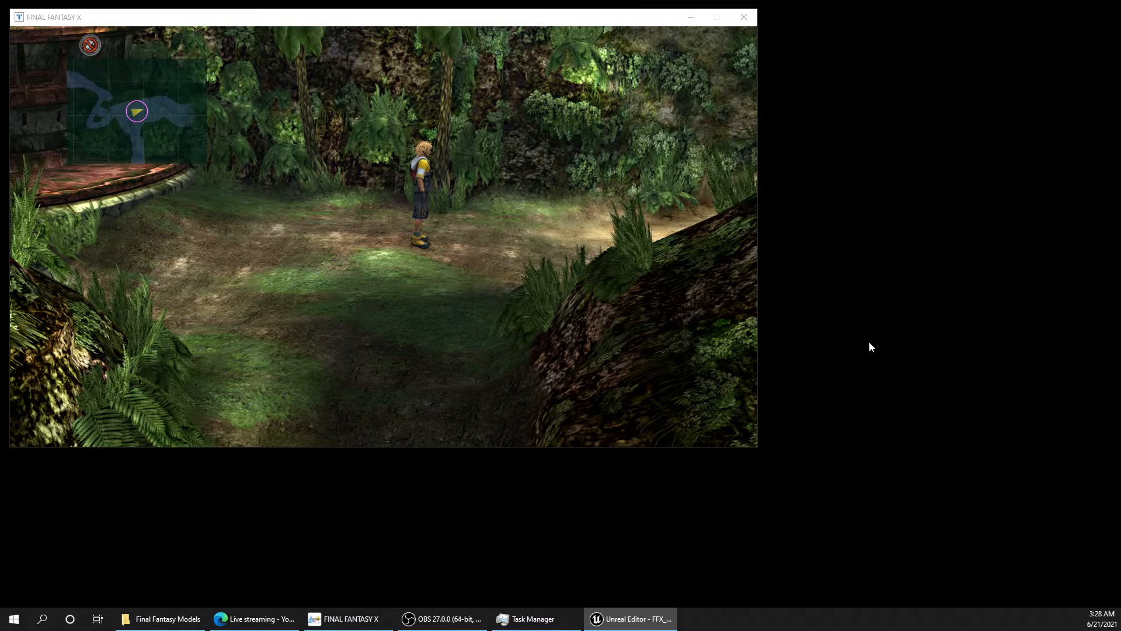
key("Right")
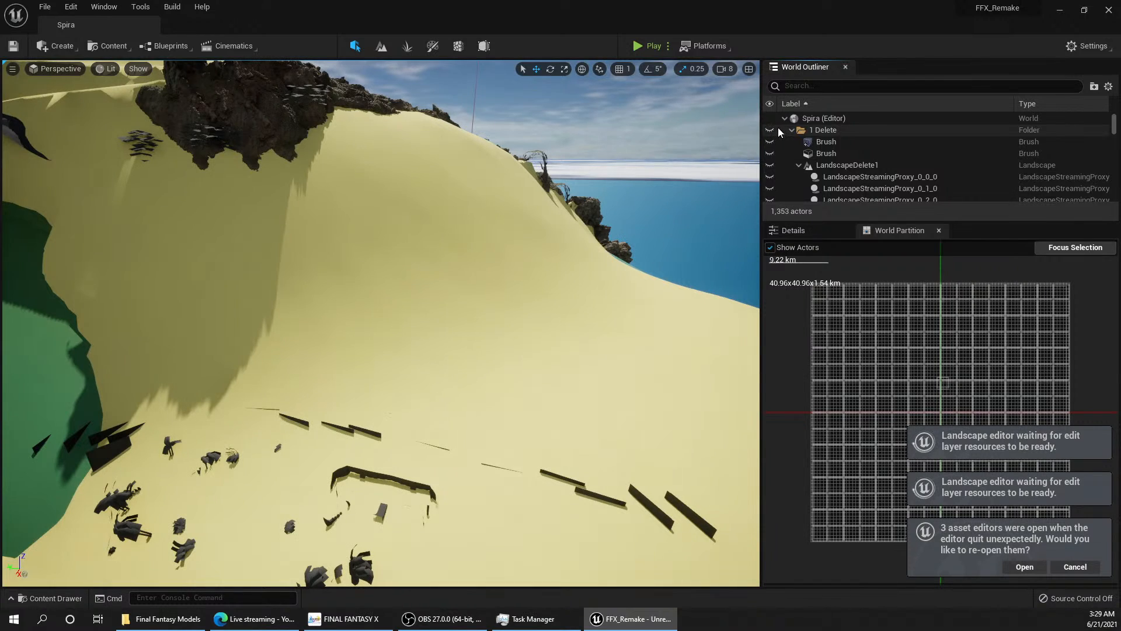
Step: Collapse the 1 Delete folder in the level's actor list and bring the whole Besaid island into view
left_click(792, 130)
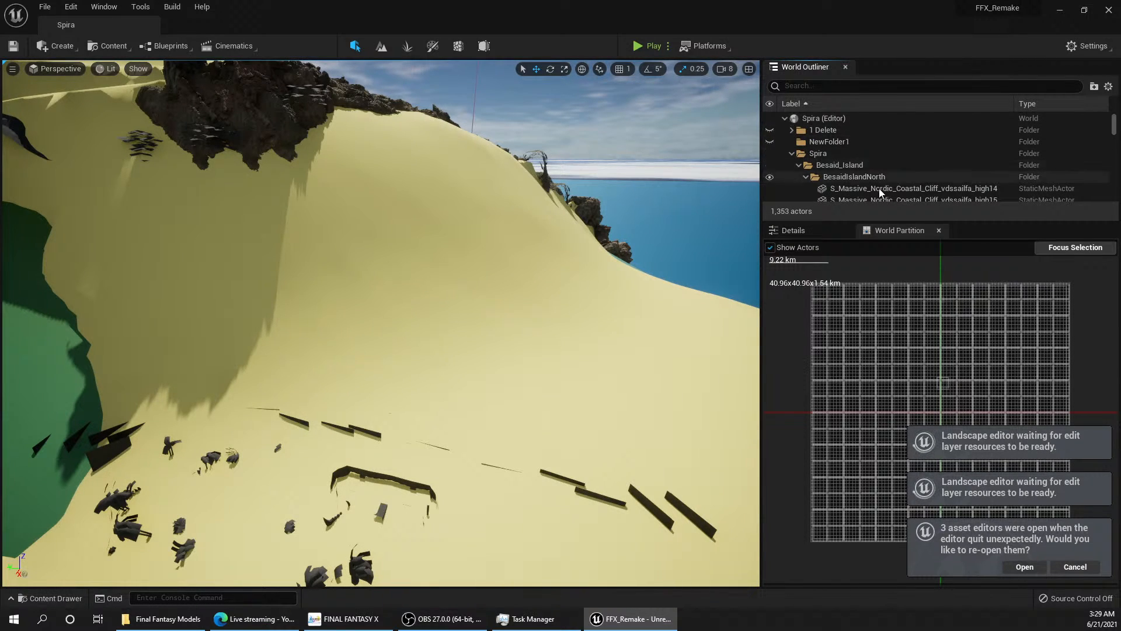
right_click_drag(648, 398, 585, 395)
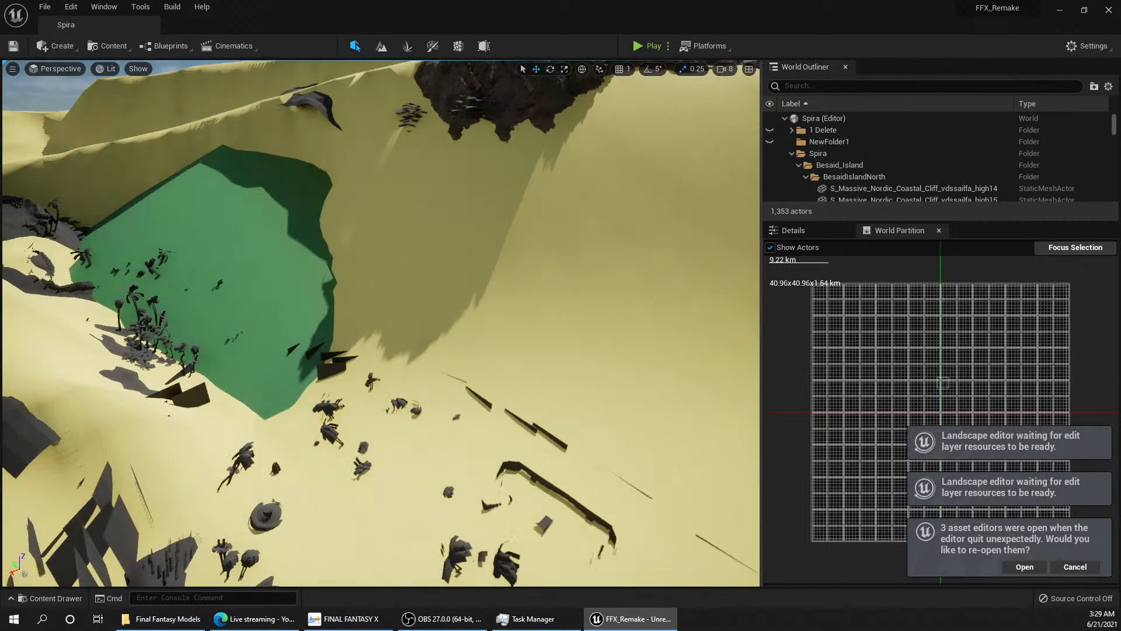
scroll(585, 395, "down", 5)
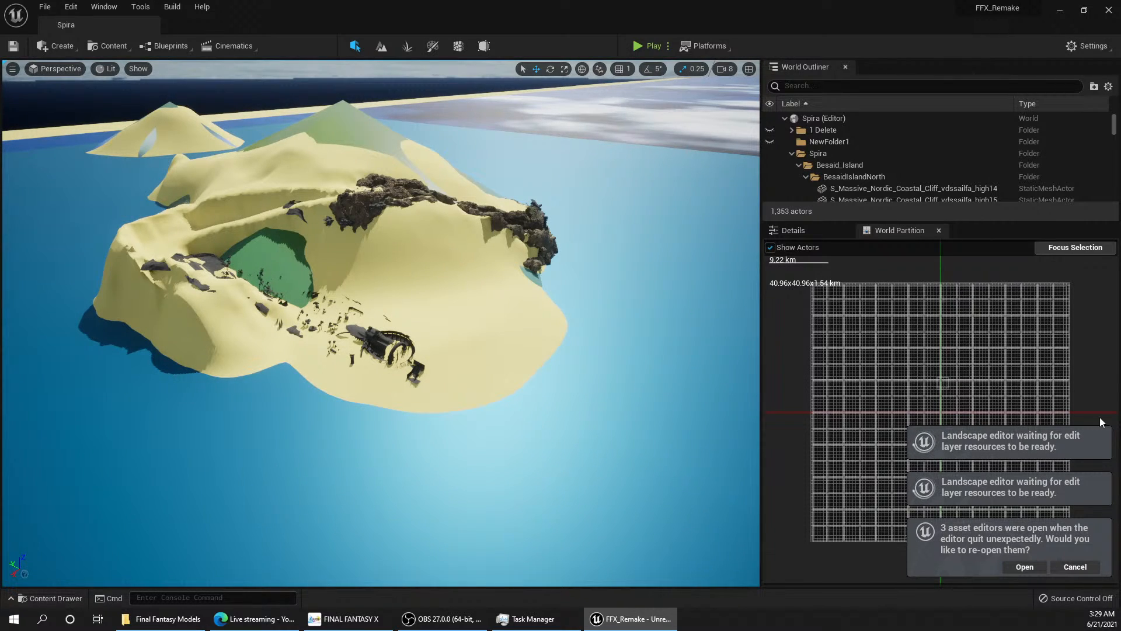
Step: Expand the Megascans Surfaces folders, select the Material folder and open its Landscape material for editing
left_click(49, 598)
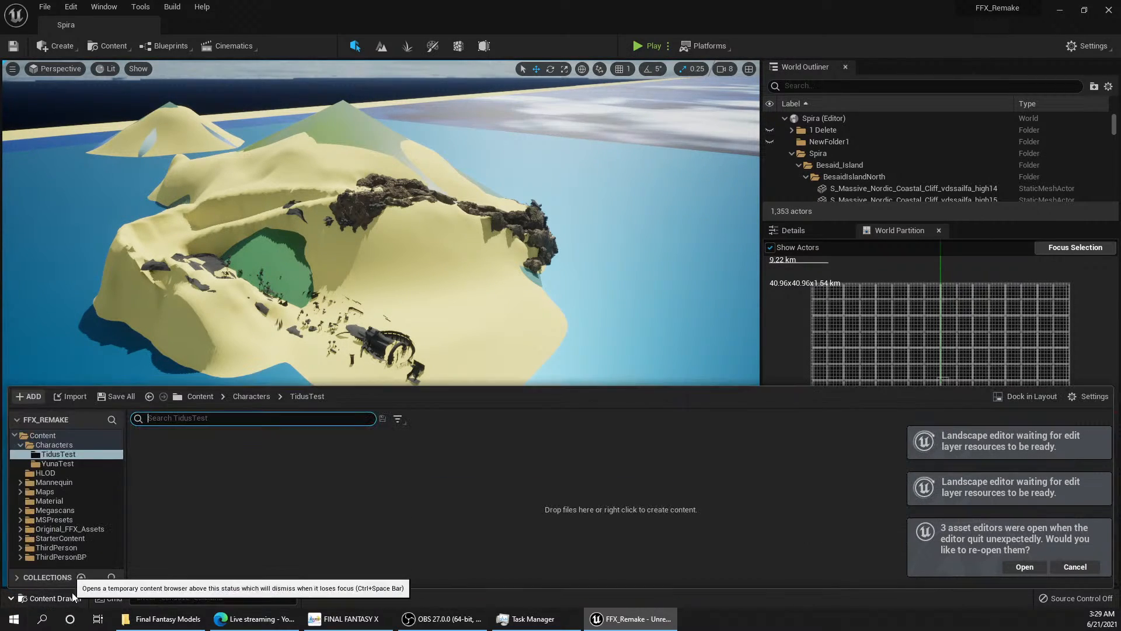
left_click(20, 510)
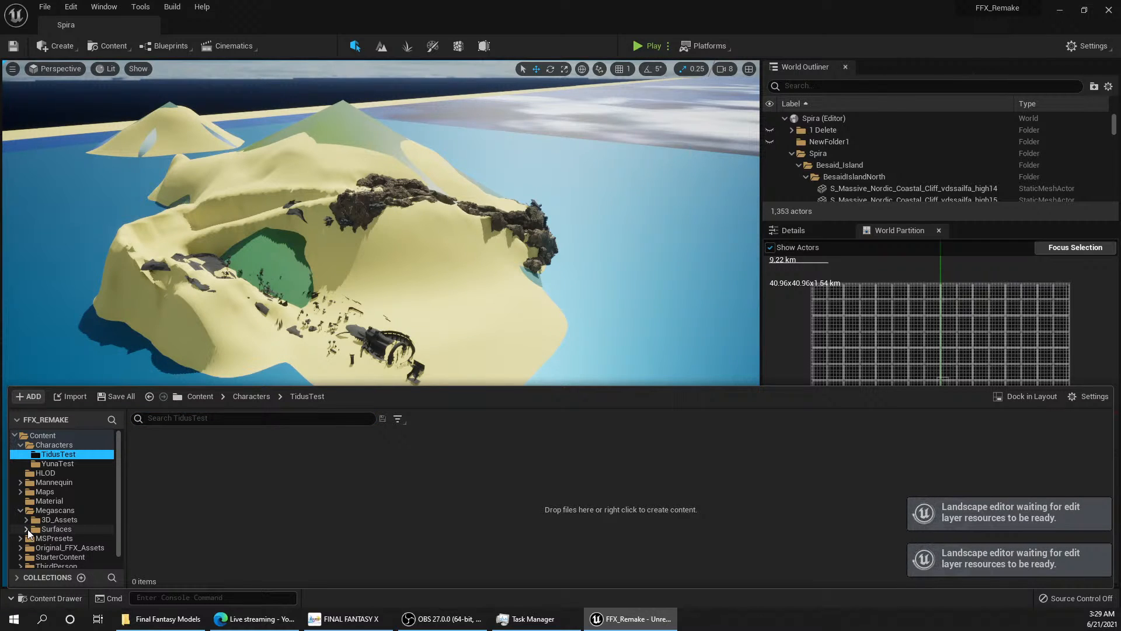
left_click(27, 529)
scroll(96, 538, "down", 1)
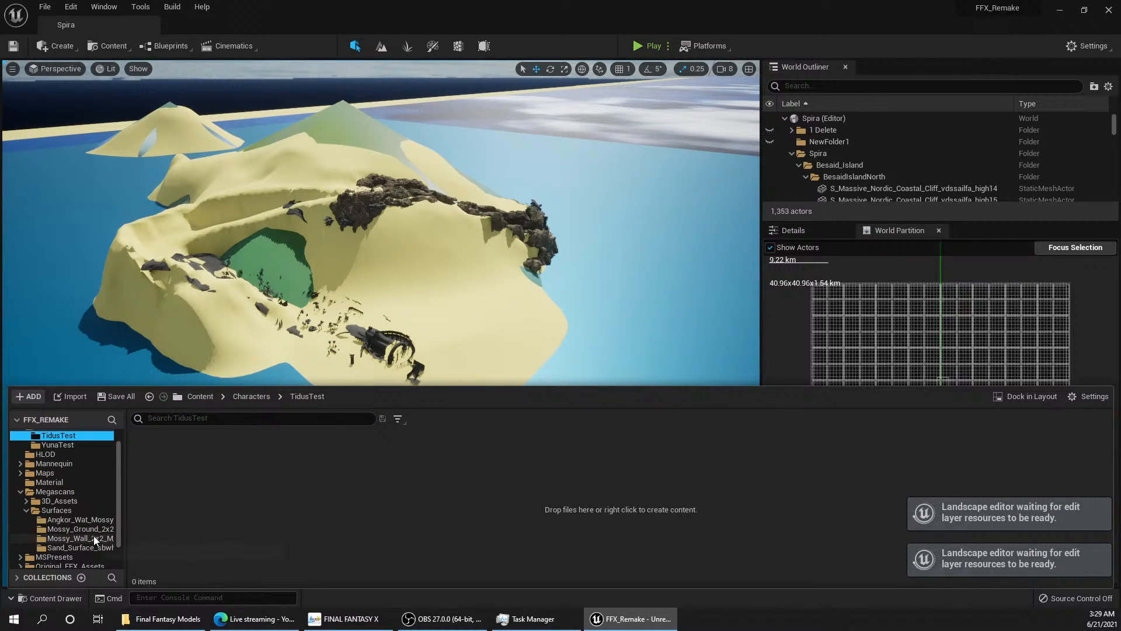
scroll(93, 535, "down", 1)
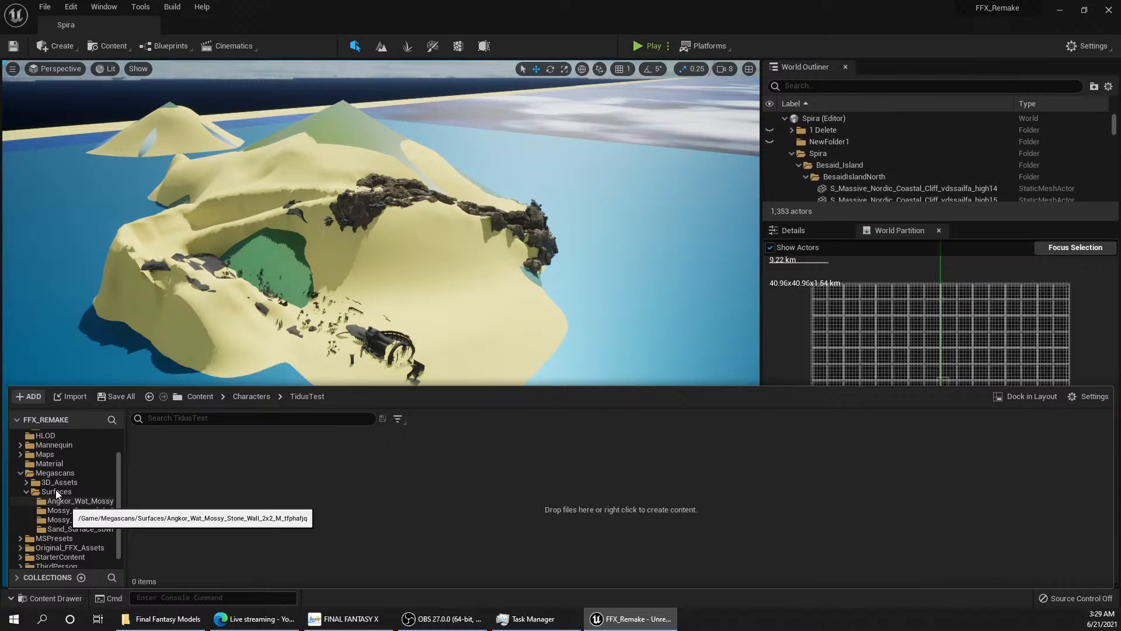
scroll(44, 467, "down", 1)
left_click(36, 442)
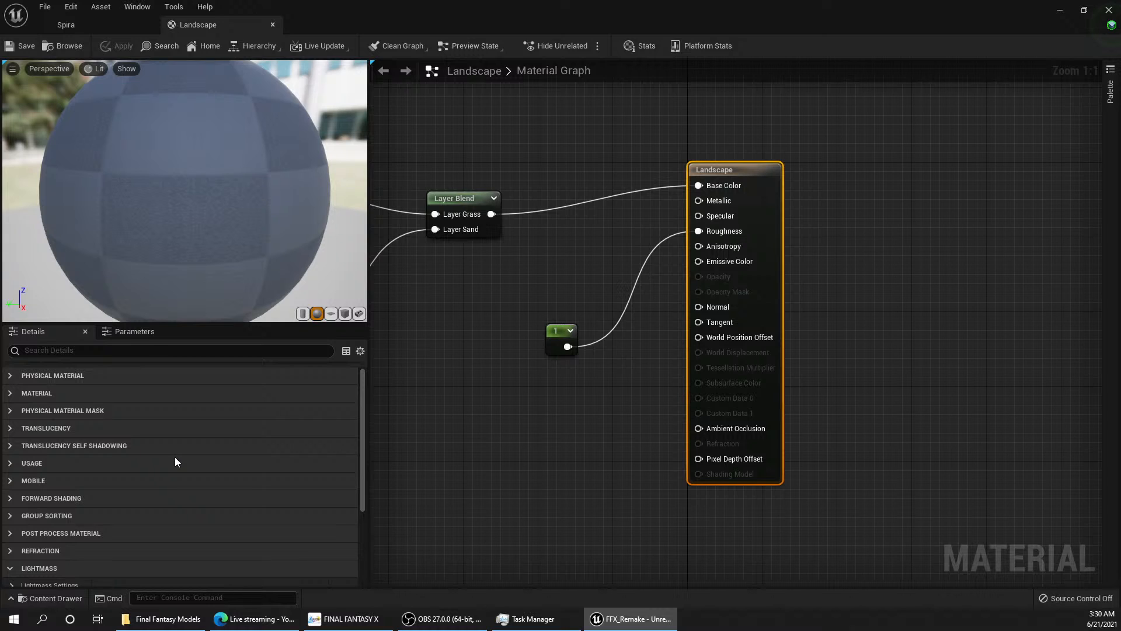
Step: Open a separate content browser window over the material graph, move it aside and widen its folder tree
left_click(55, 599)
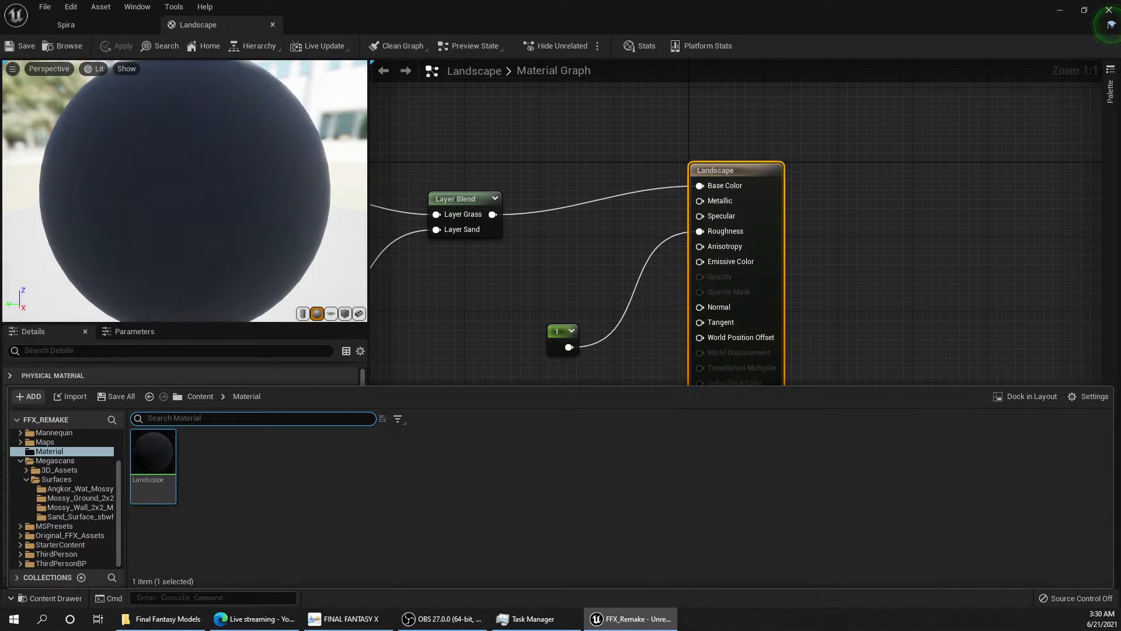
left_click(1022, 397)
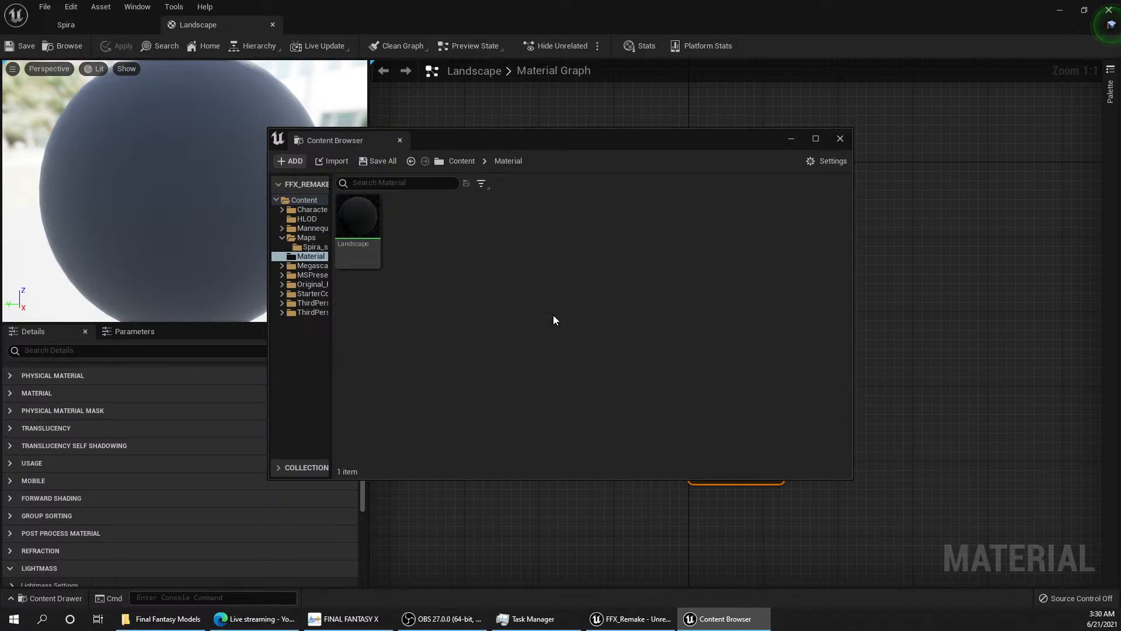
left_click_drag(540, 137, 772, 37)
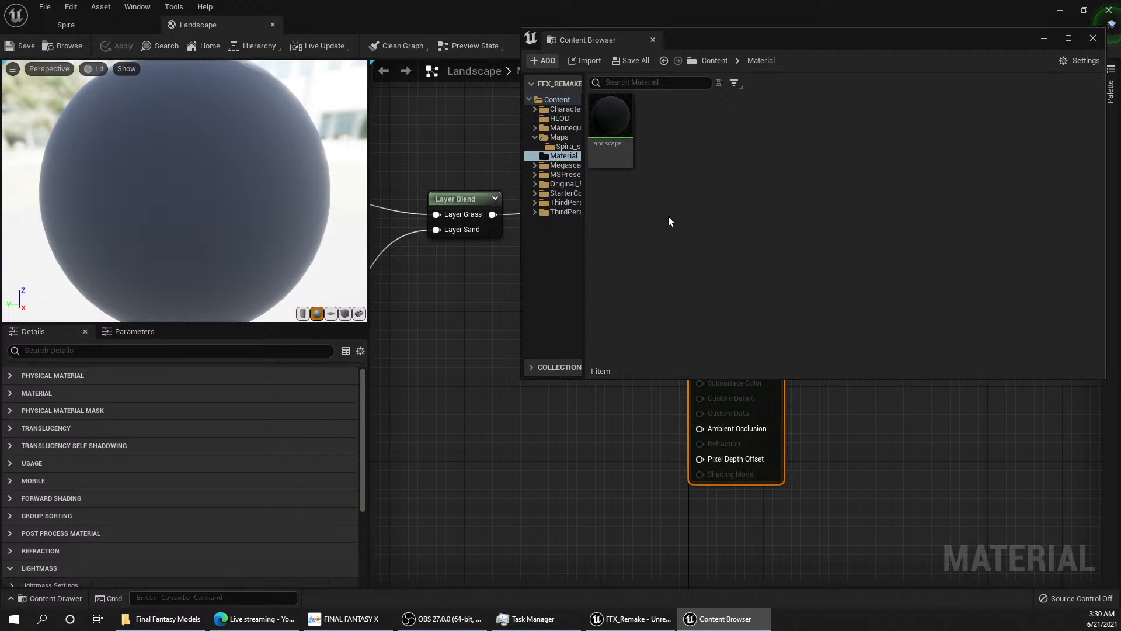
left_click_drag(584, 263, 678, 268)
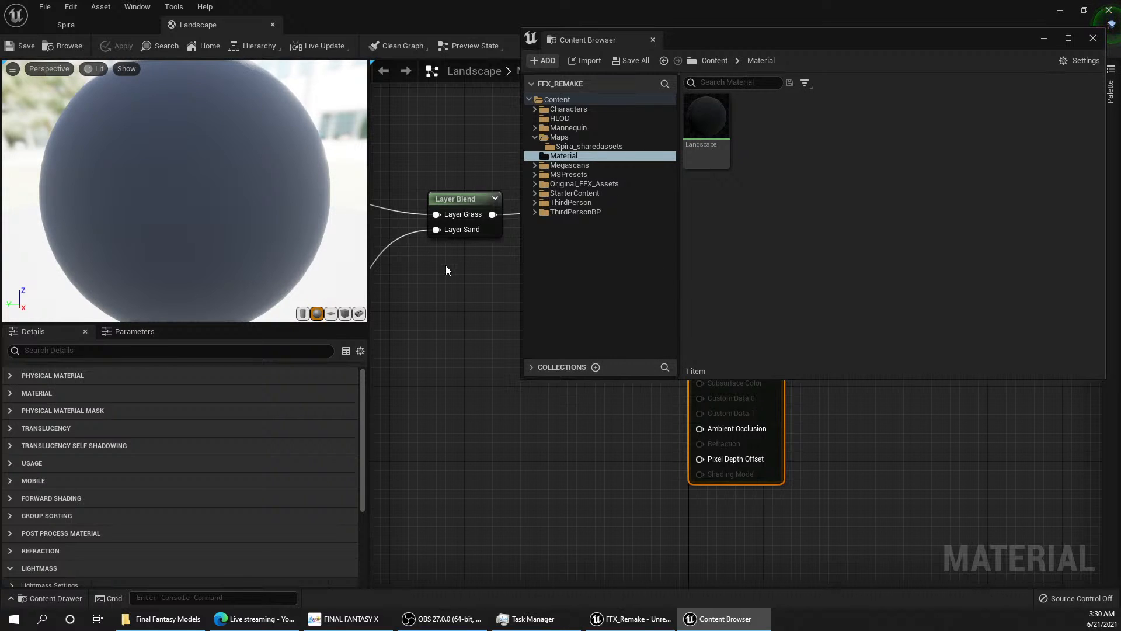
Step: Show the Megascans Surfaces folder and narrow the browser window so the graph's Grass and Sand colour nodes stay accessible
right_click_drag(446, 270, 513, 370)
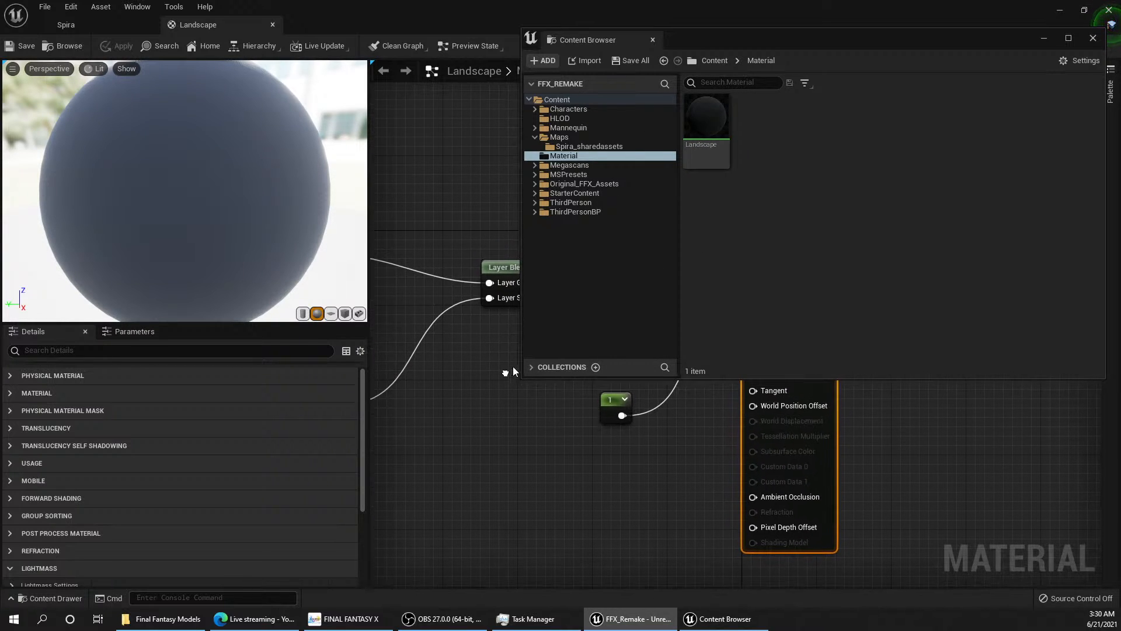
left_click(571, 168)
double_click(758, 120)
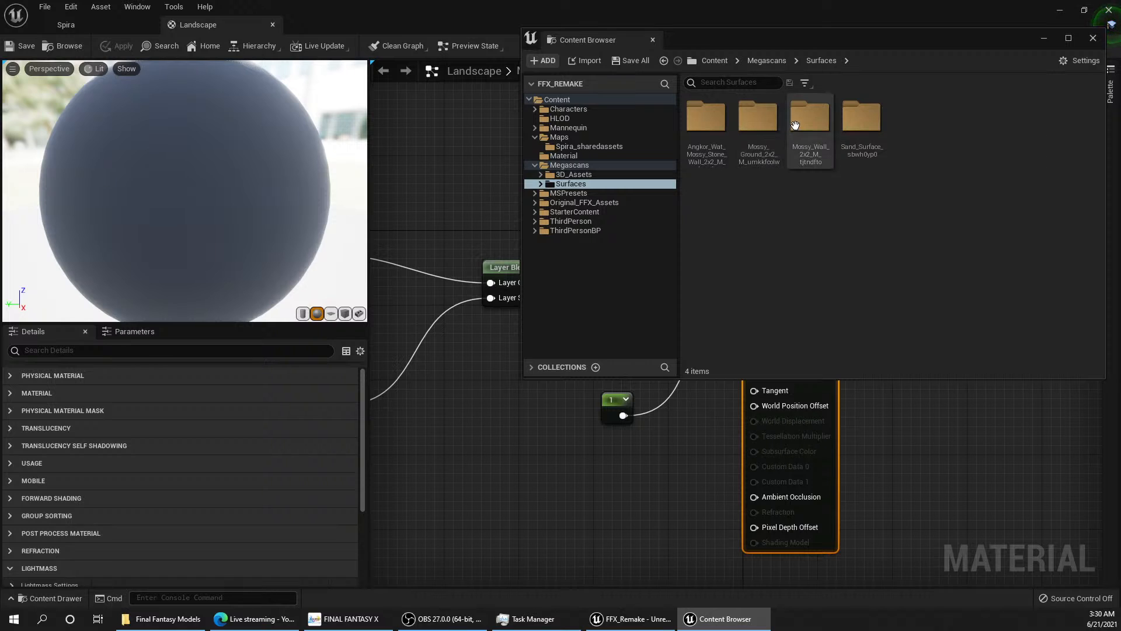
left_click_drag(522, 132, 670, 132)
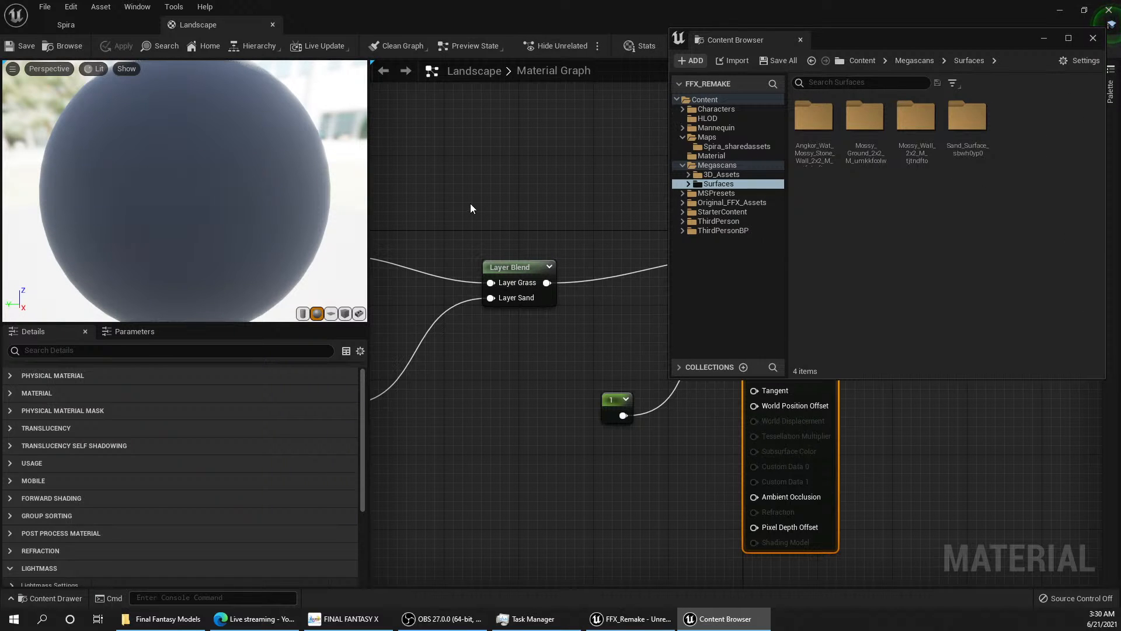
right_click_drag(470, 208, 625, 155)
right_click_drag(575, 183, 609, 138)
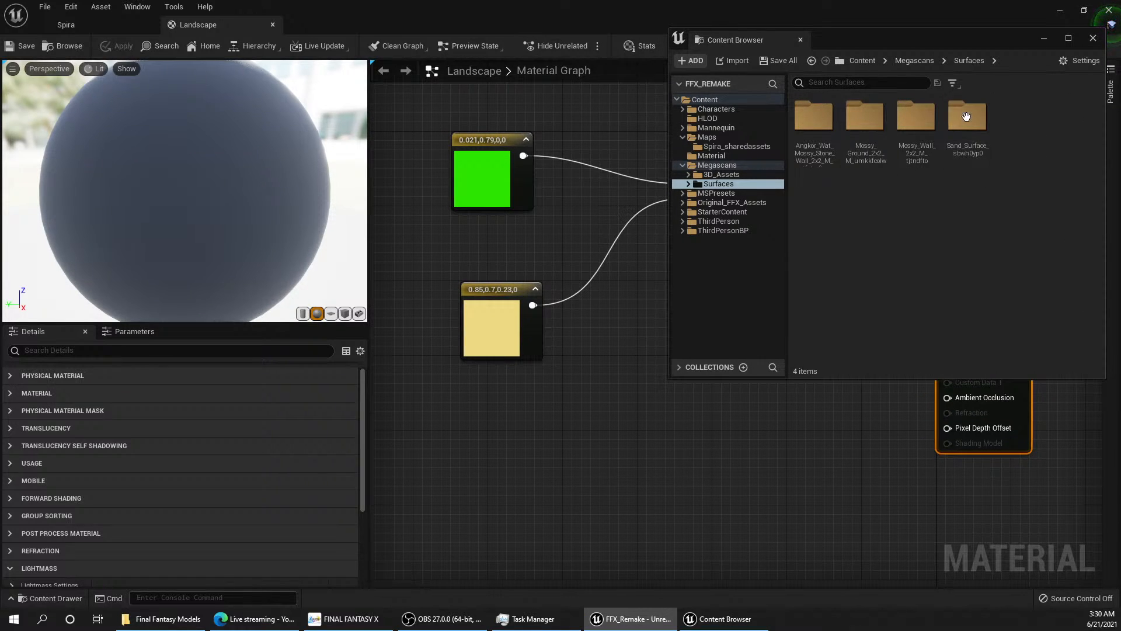
Step: Open the Angkor_Wat_Mossy_Stone_Wall_2x2 folder inside Megascans Surfaces
left_click(781, 128)
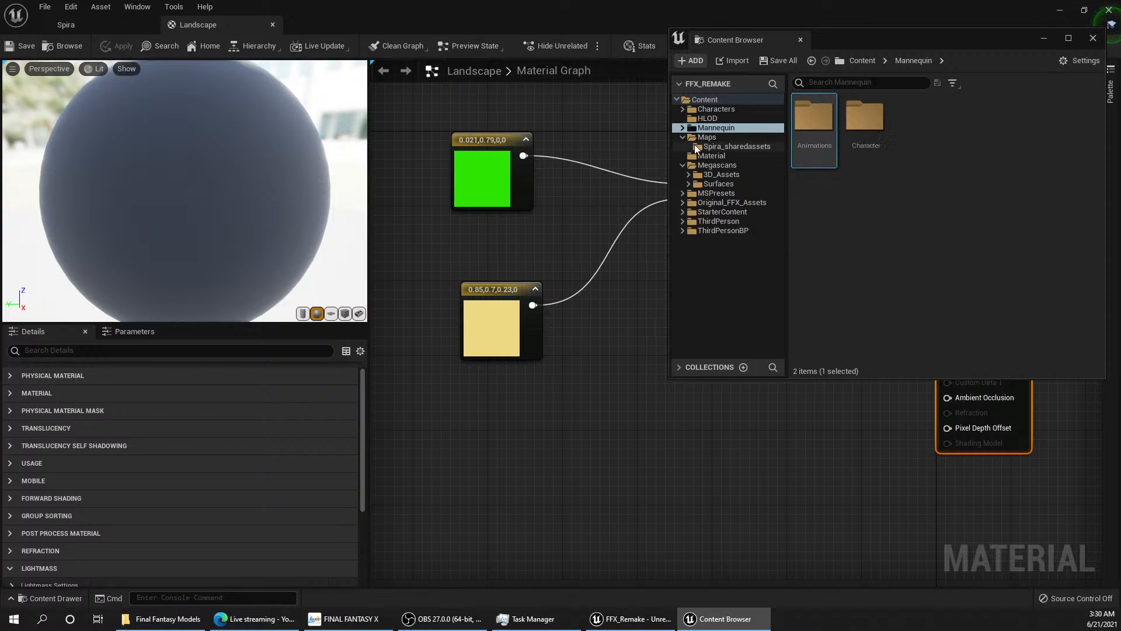
left_click(720, 166)
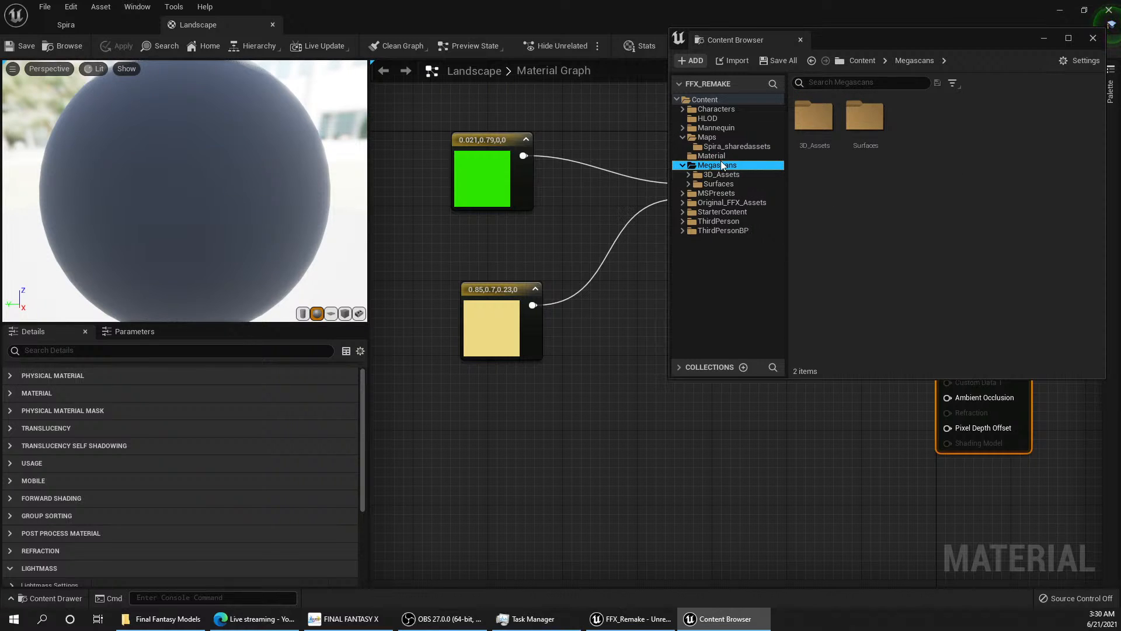
left_click(720, 184)
double_click(820, 121)
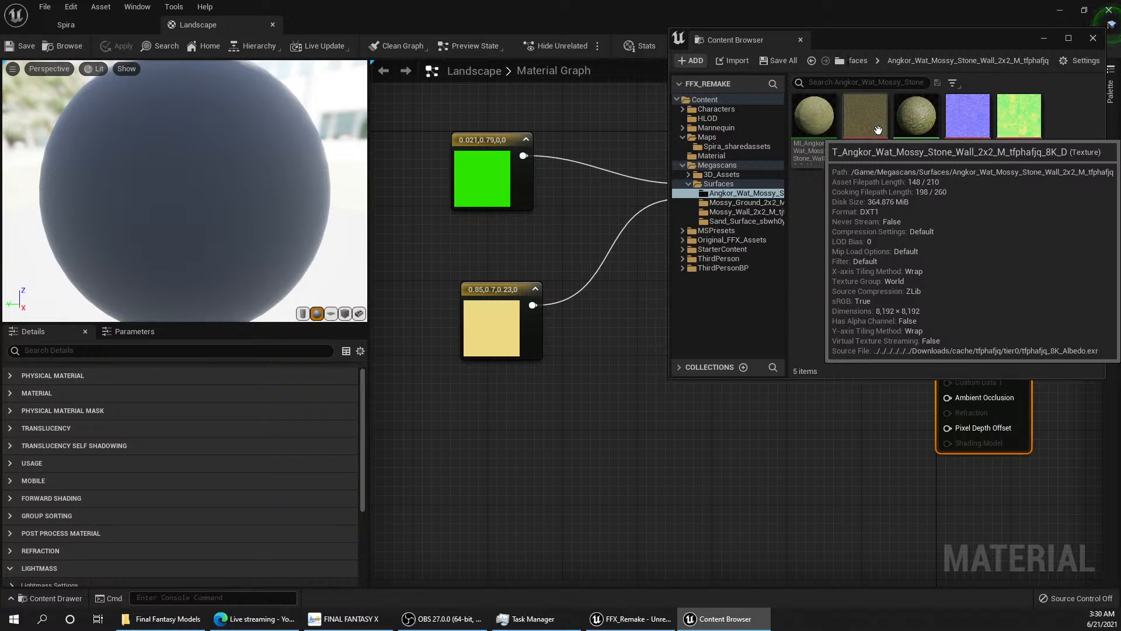
left_click(951, 85)
left_click(952, 84)
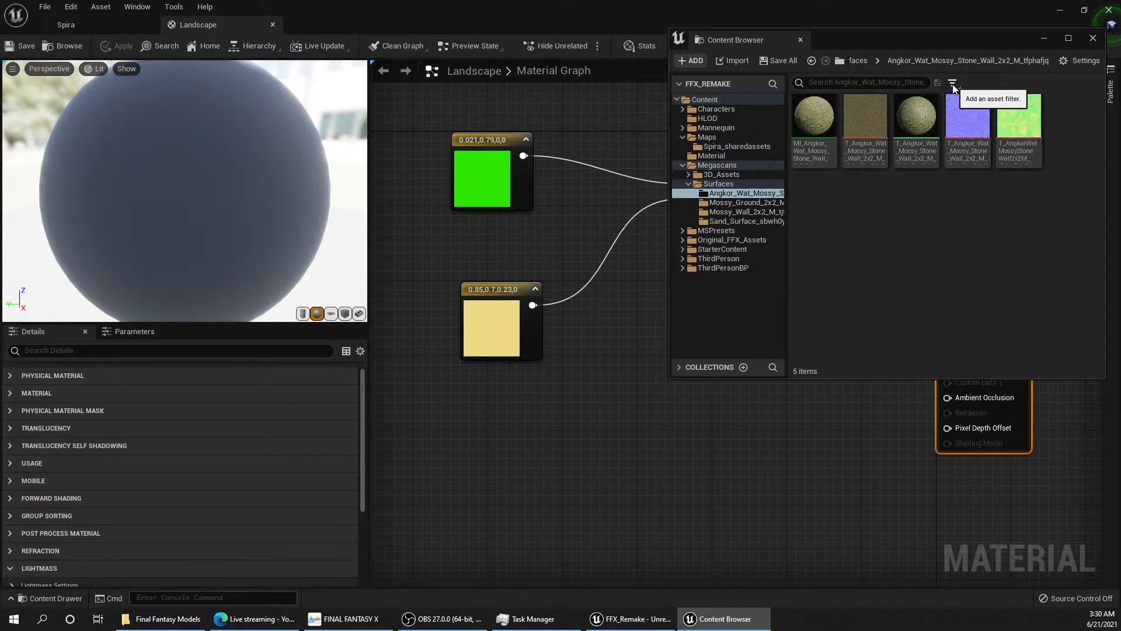
right_click(799, 310)
left_click(876, 285)
right_click(878, 282)
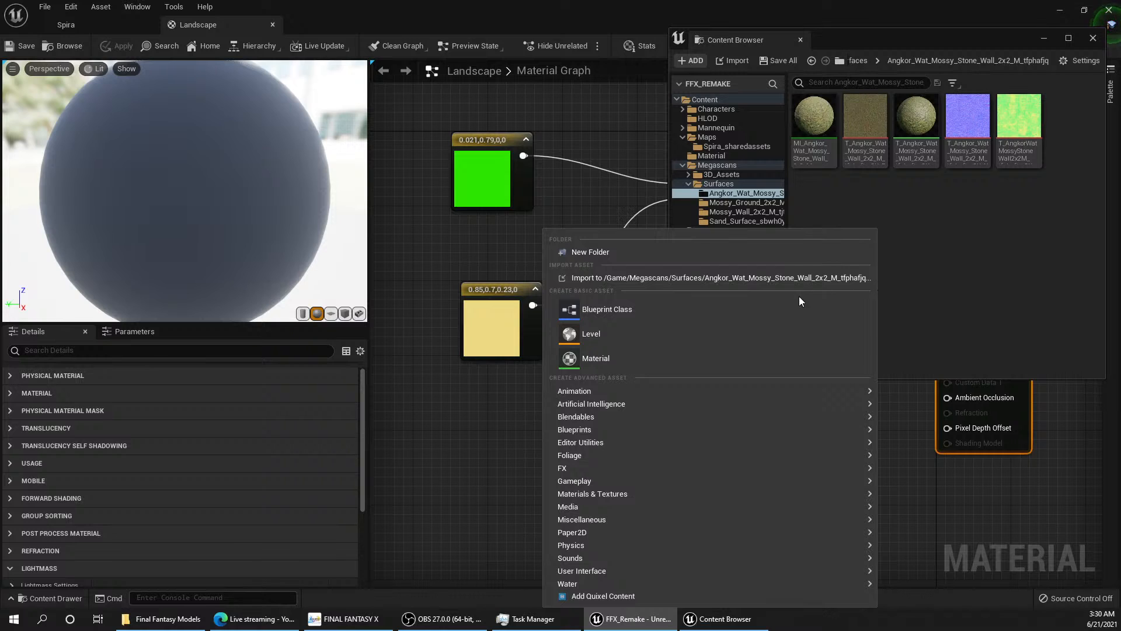
left_click(975, 252)
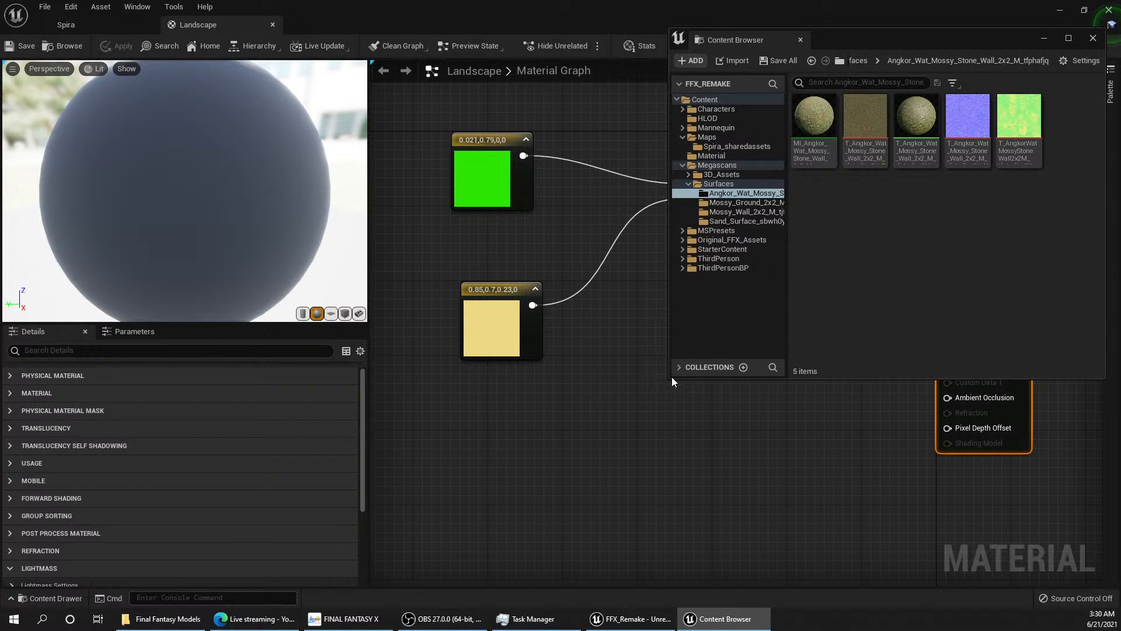
Step: Enlarge the content browser window and set its thumbnail size to Huge
left_click_drag(672, 379, 526, 460)
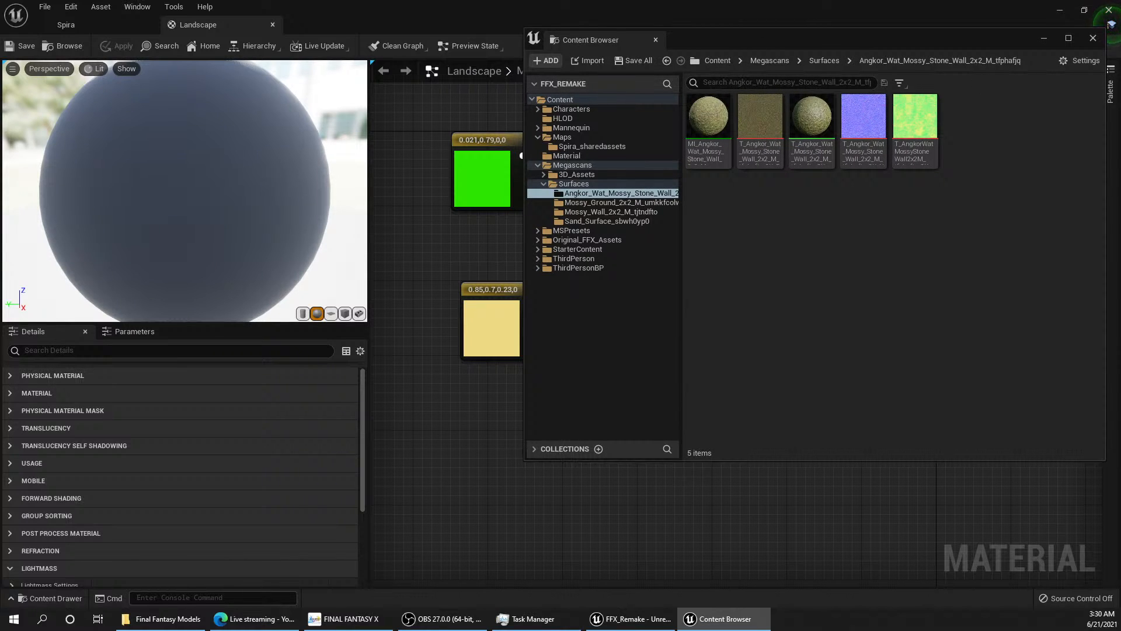
left_click(1081, 61)
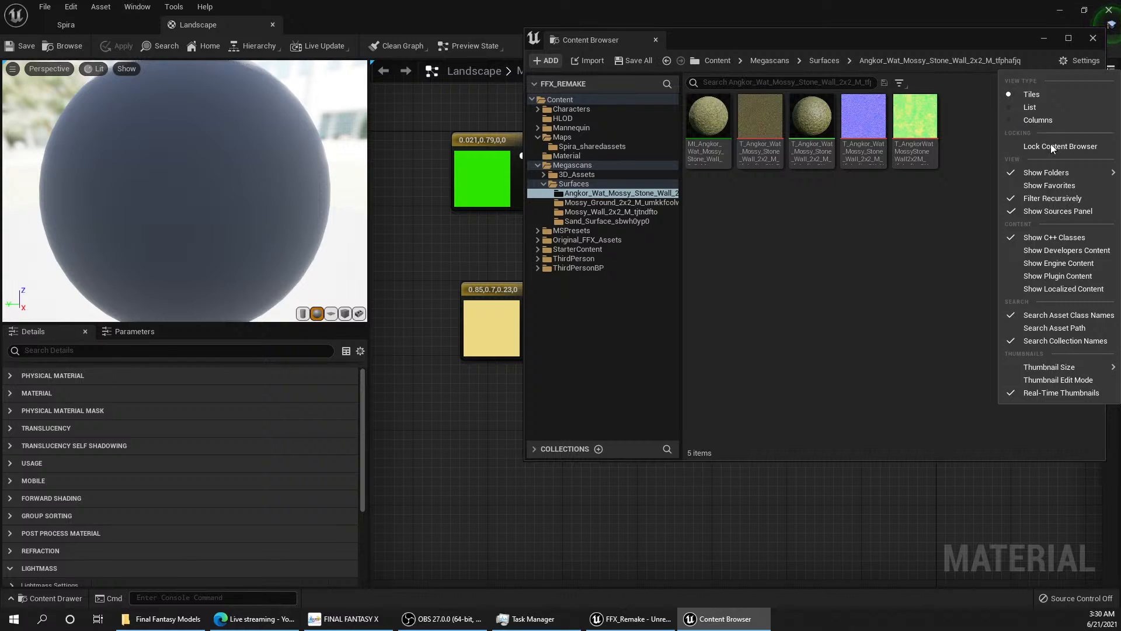
mouse_move(1047, 368)
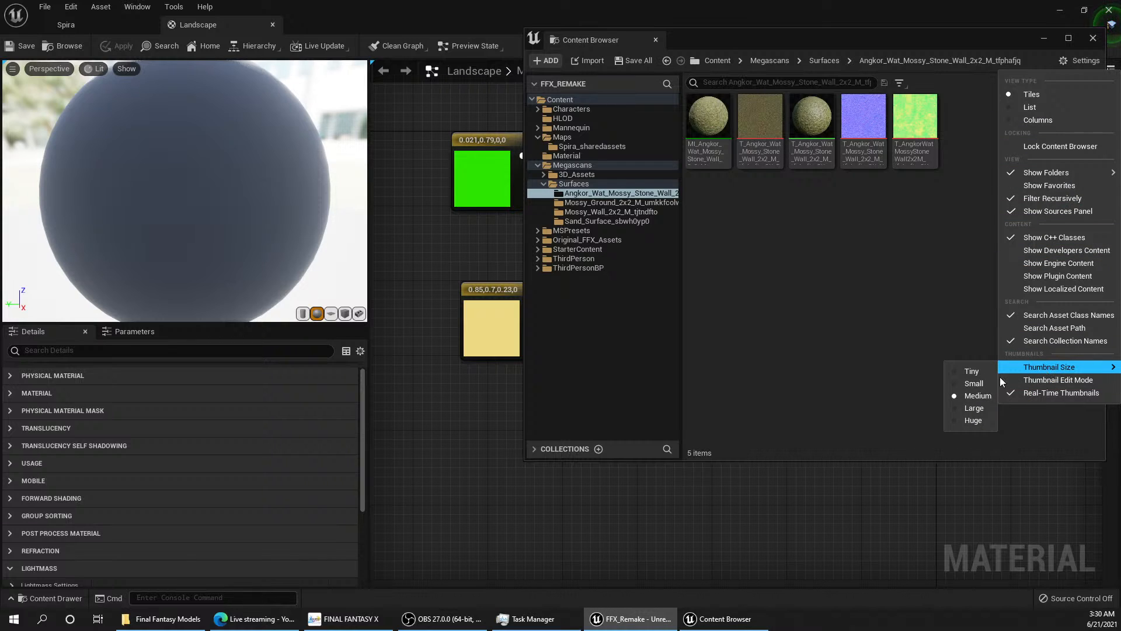
left_click(973, 421)
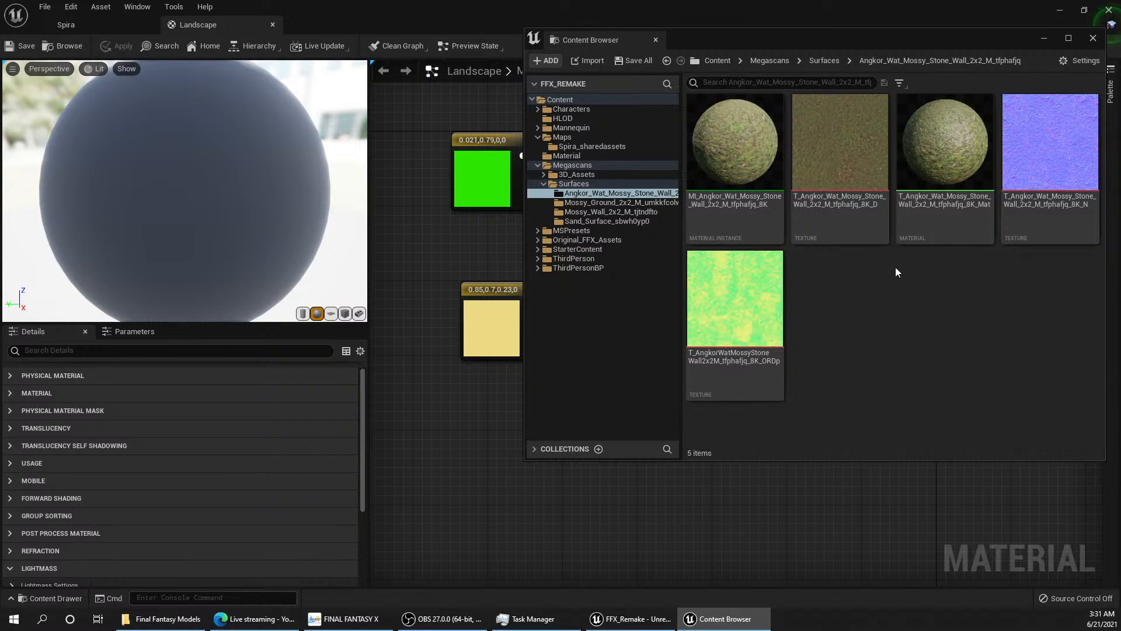
Step: Open the Mossy_Ground_2x2 surface folder, preview its T_Mossy_Ground_2x2_M_umkkfcolw_8K_D texture and close the preview
left_click(614, 202)
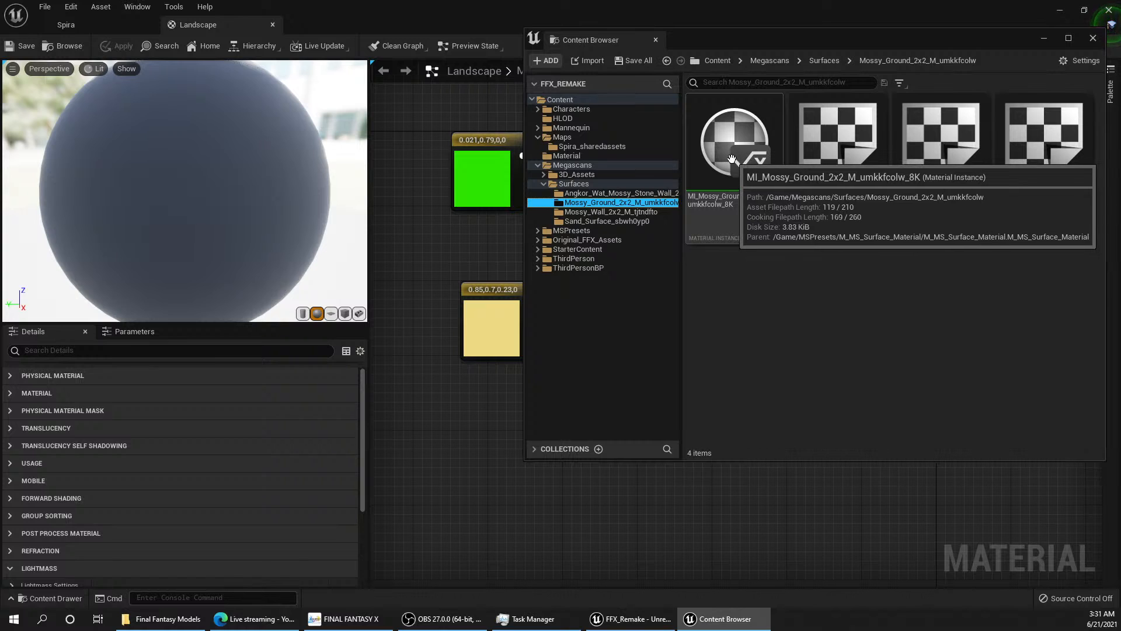
left_click(748, 166)
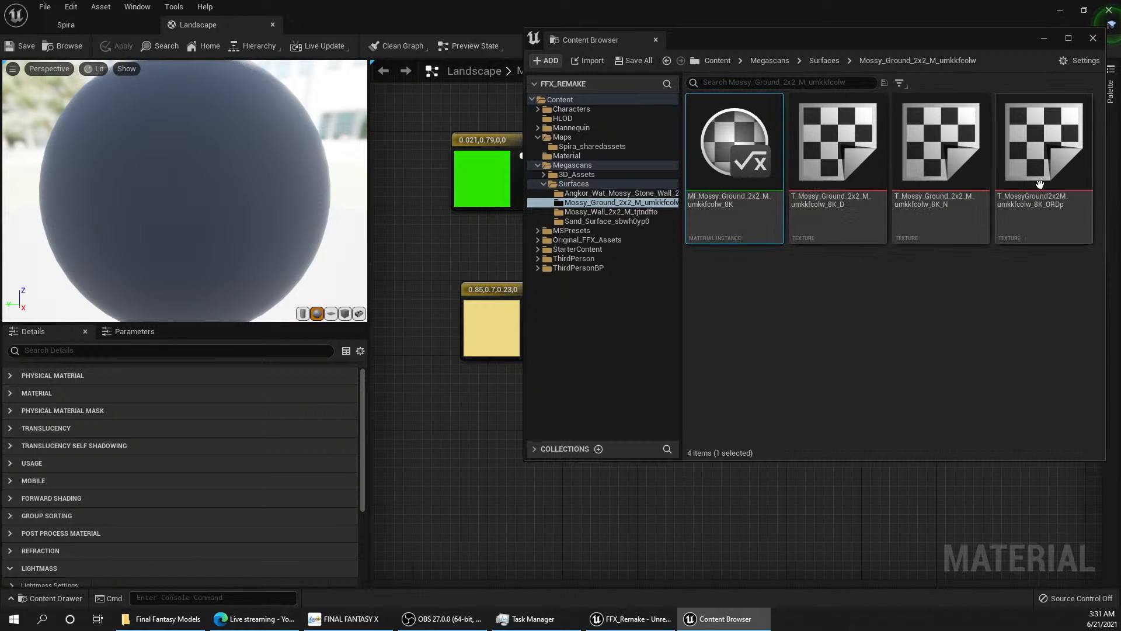
double_click(822, 206)
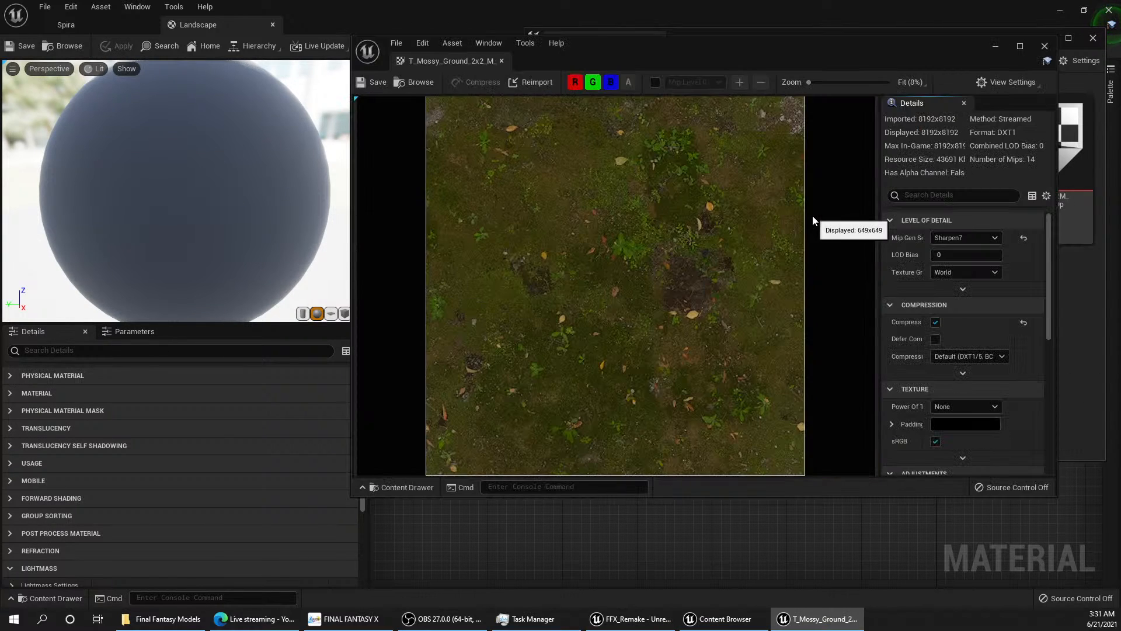
left_click(1055, 40)
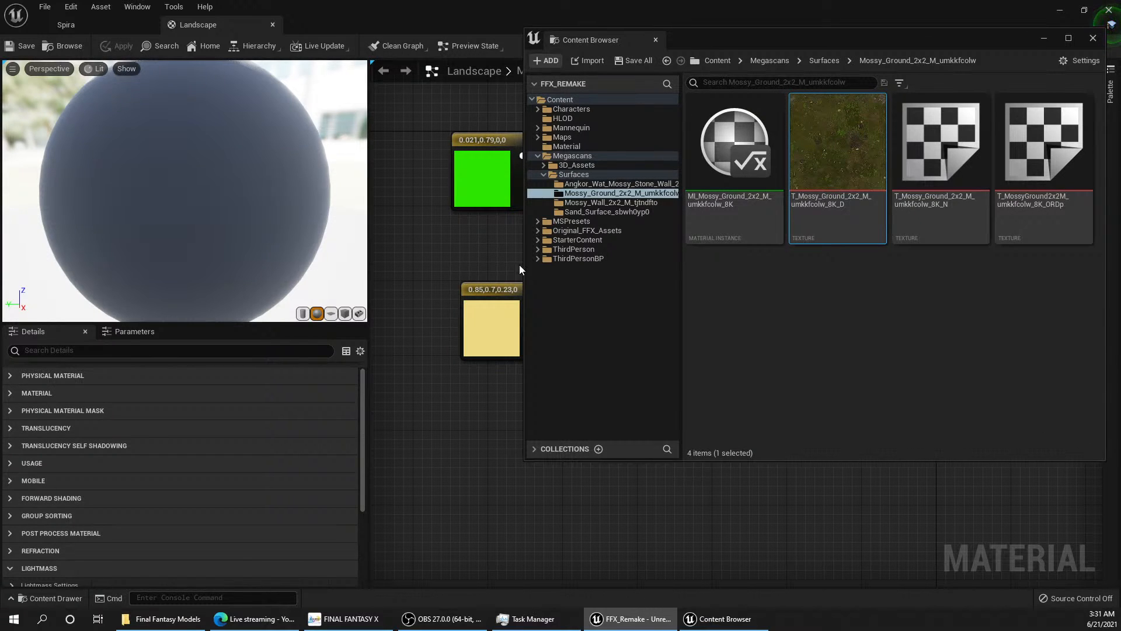
Step: Add the mossy ground's D, N and ORDp textures to the Landscape material graph as Texture Sample nodes
left_click_drag(838, 140, 418, 206)
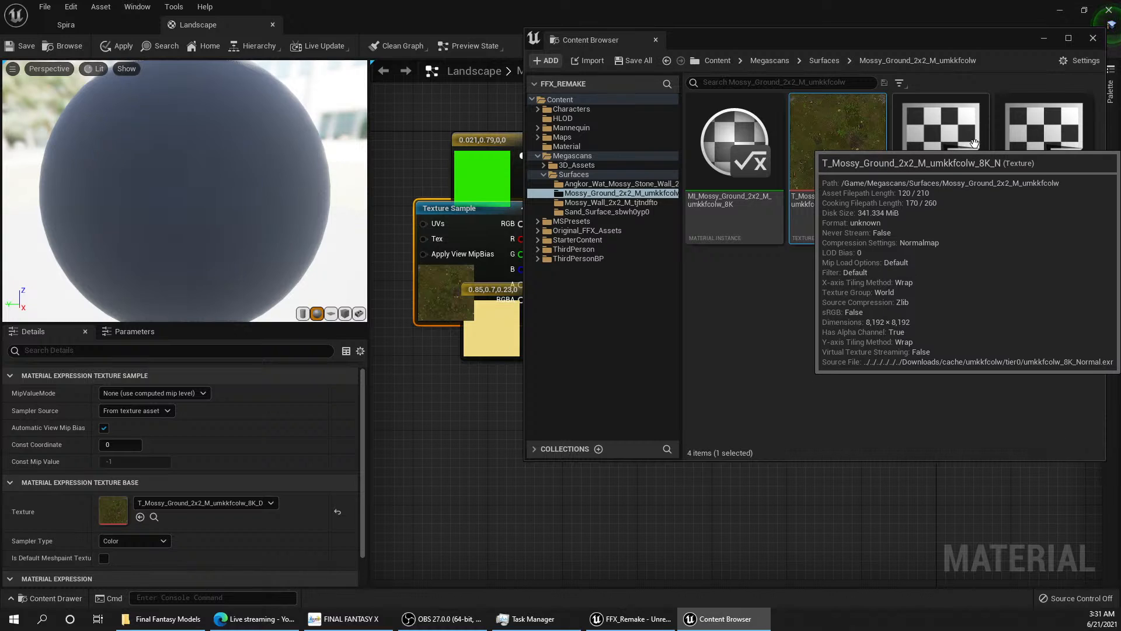
left_click_drag(940, 152, 440, 415)
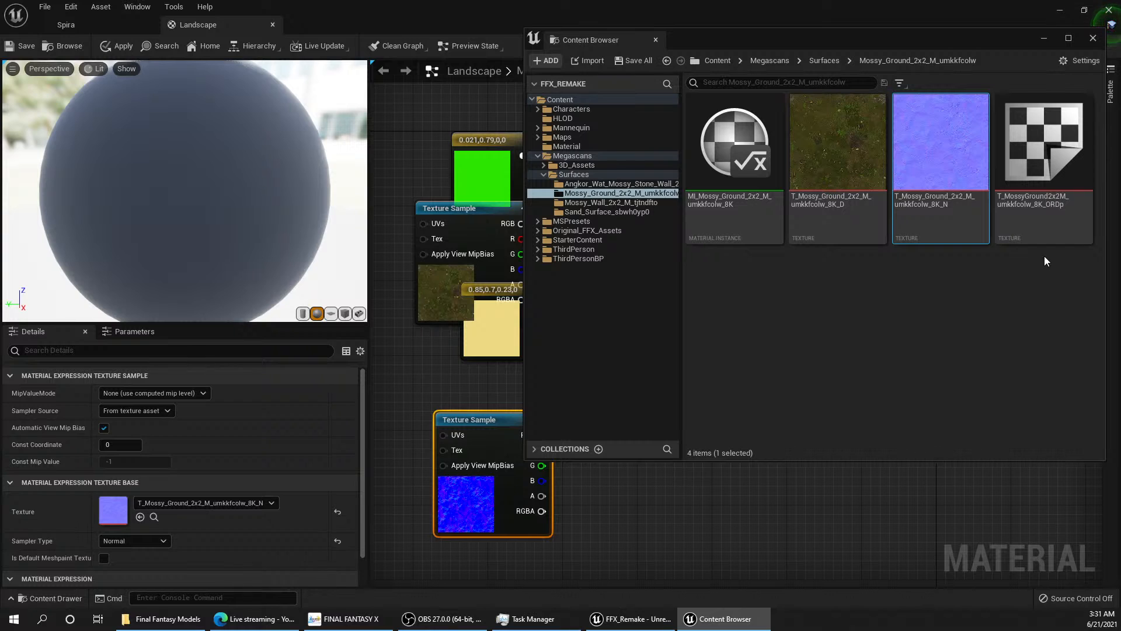
mouse_move(1049, 231)
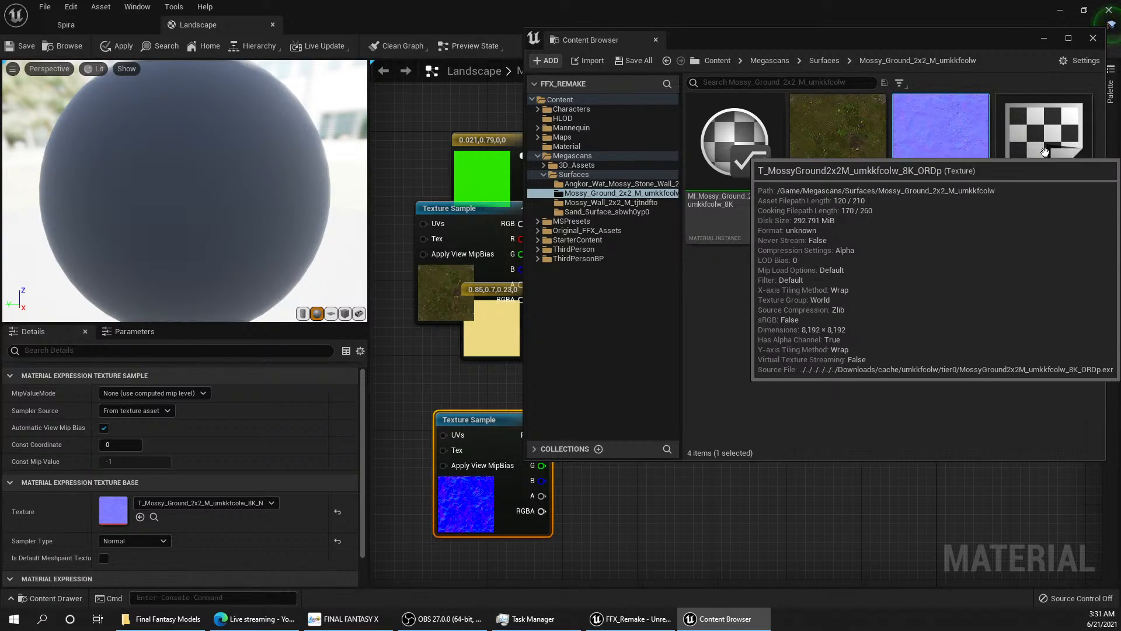
left_click_drag(1056, 218, 424, 339)
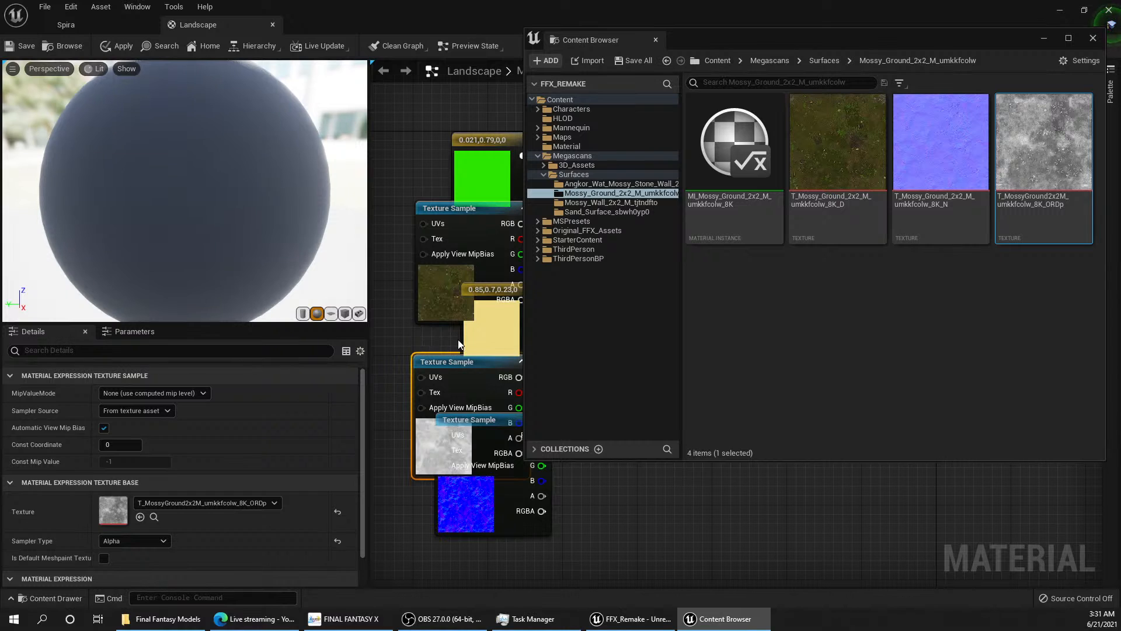
Step: Narrow the content browser window and stack the three mossy ground Texture Sample nodes in a column beside the green and sand colour constants
right_click_drag(458, 338, 464, 283)
left_click_drag(526, 279, 876, 294)
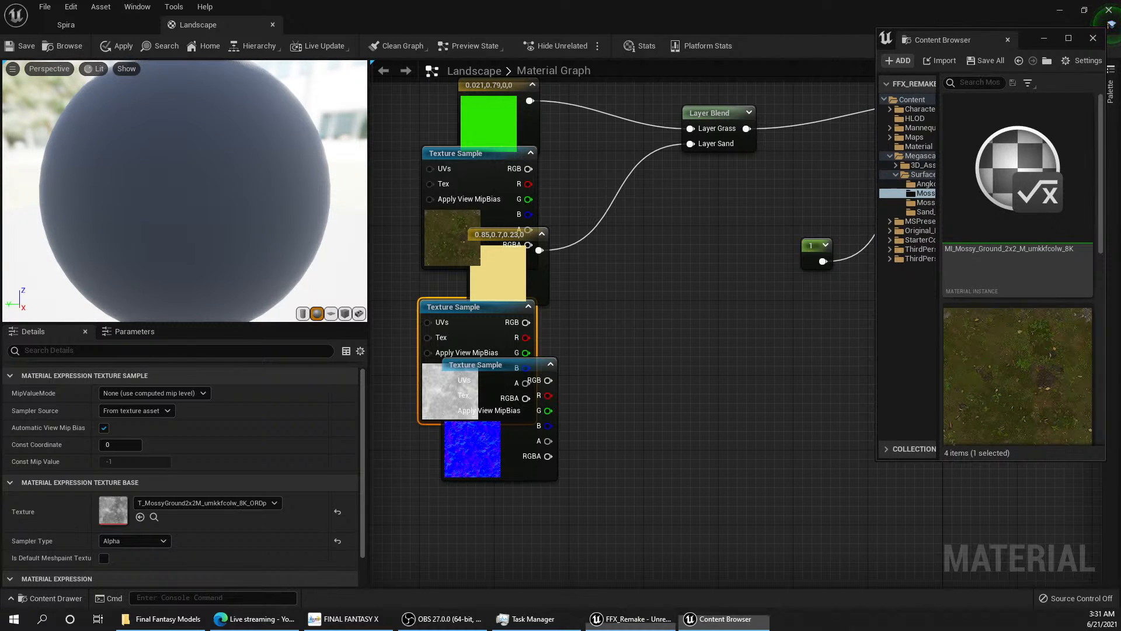
right_click_drag(716, 267, 619, 314)
scroll(619, 314, "down", 1)
right_click_drag(549, 322, 652, 367)
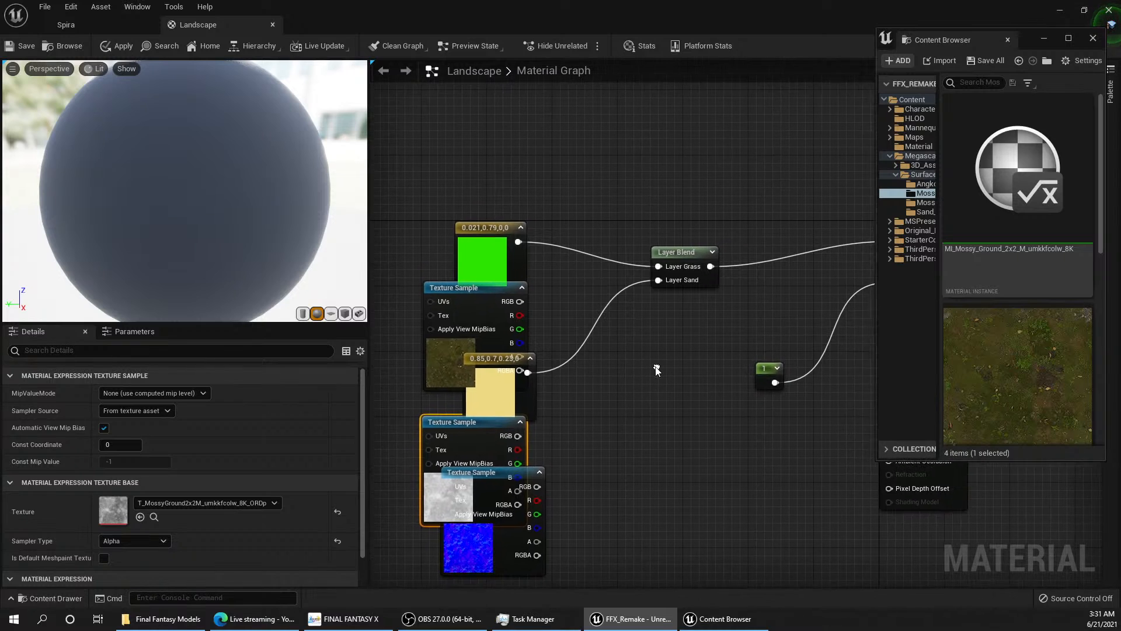
scroll(651, 359, "down", 2)
left_click_drag(525, 317, 452, 213)
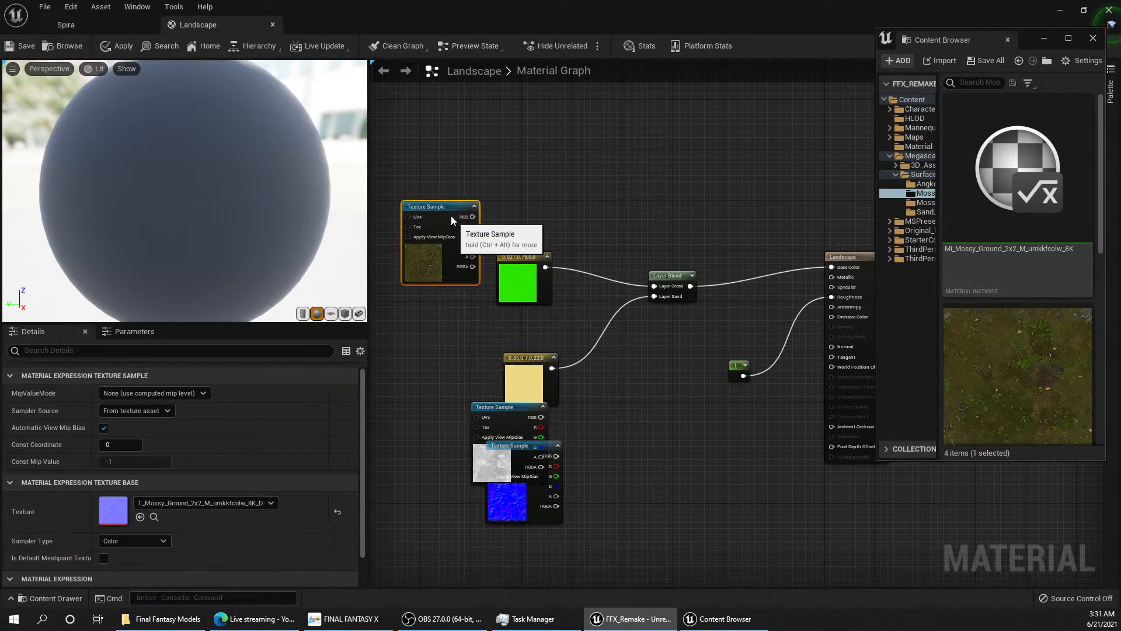
left_click_drag(518, 421, 458, 306)
left_click_drag(521, 447, 438, 360)
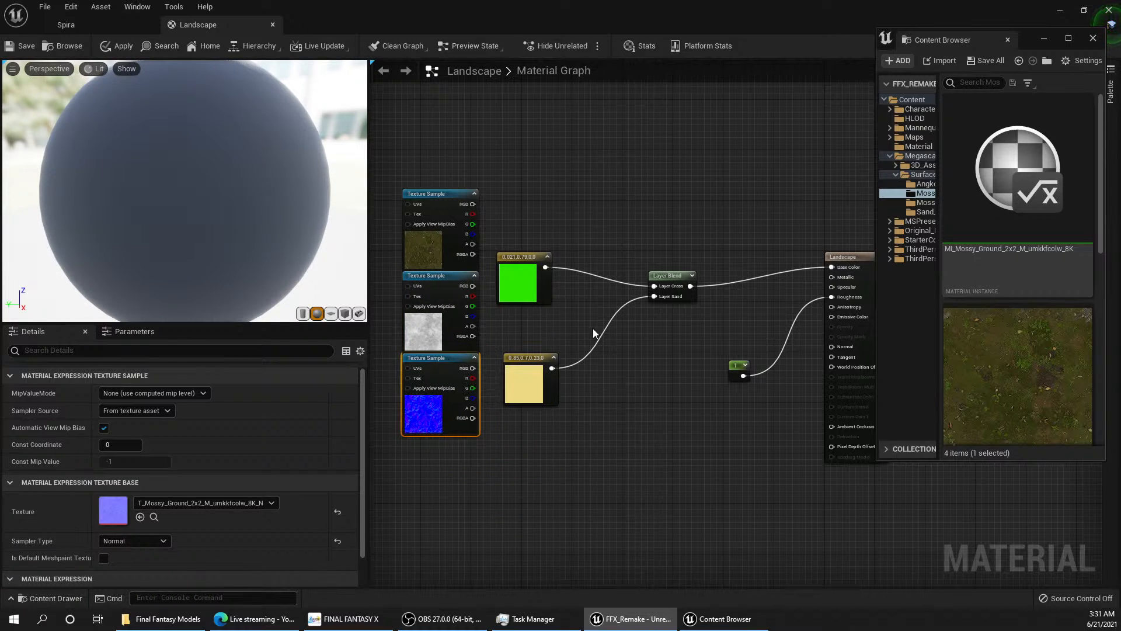
Step: Duplicate the Layer Blend node twice below the original, keeping its Grass and Sand layers
left_click(594, 308)
left_click(519, 279)
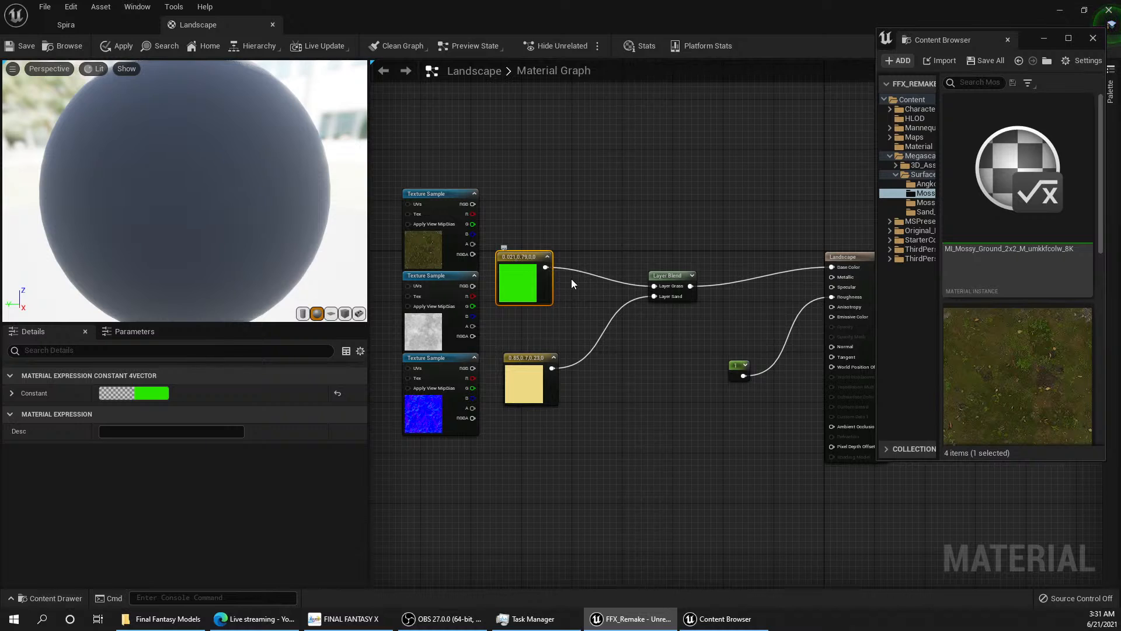
left_click(664, 271)
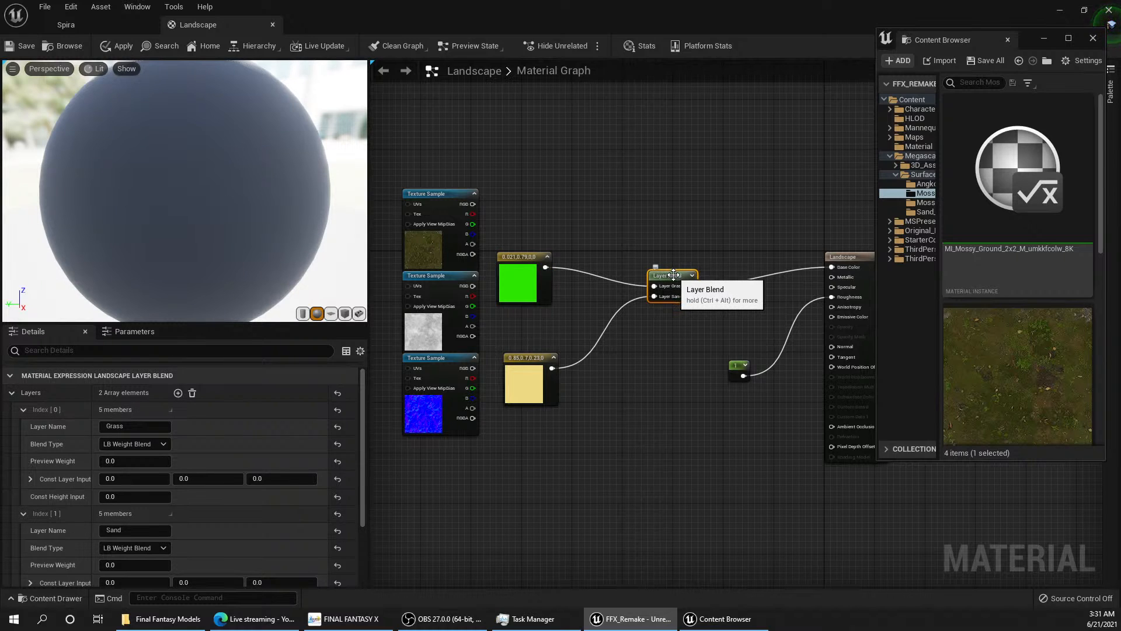
key("ctrl+c")
left_click(637, 362)
key("ctrl+v")
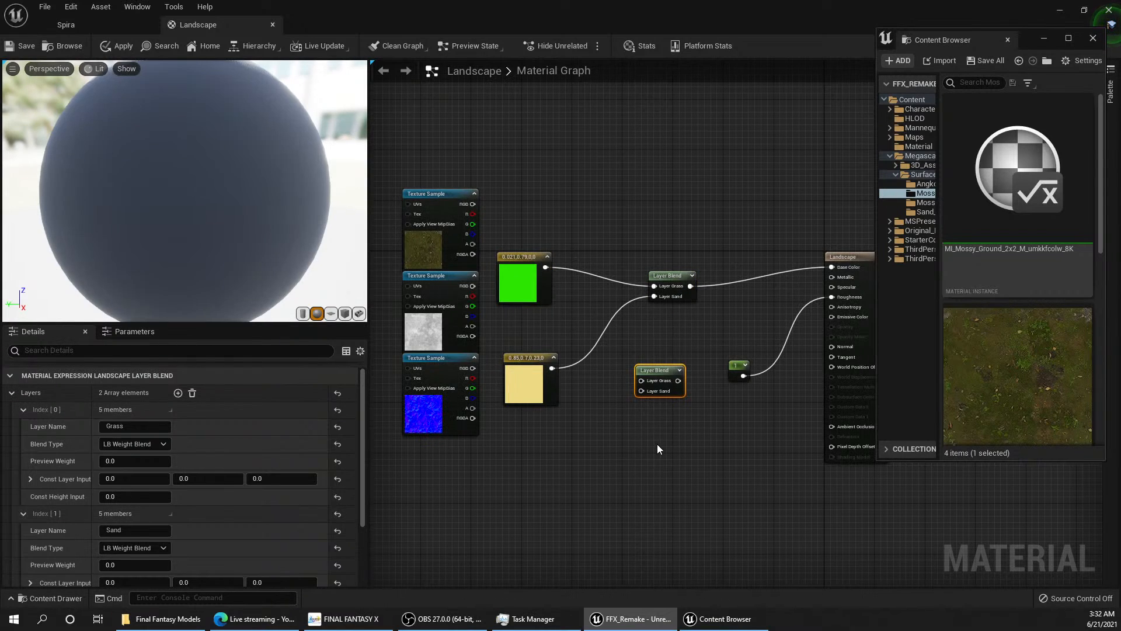
key("ctrl+v")
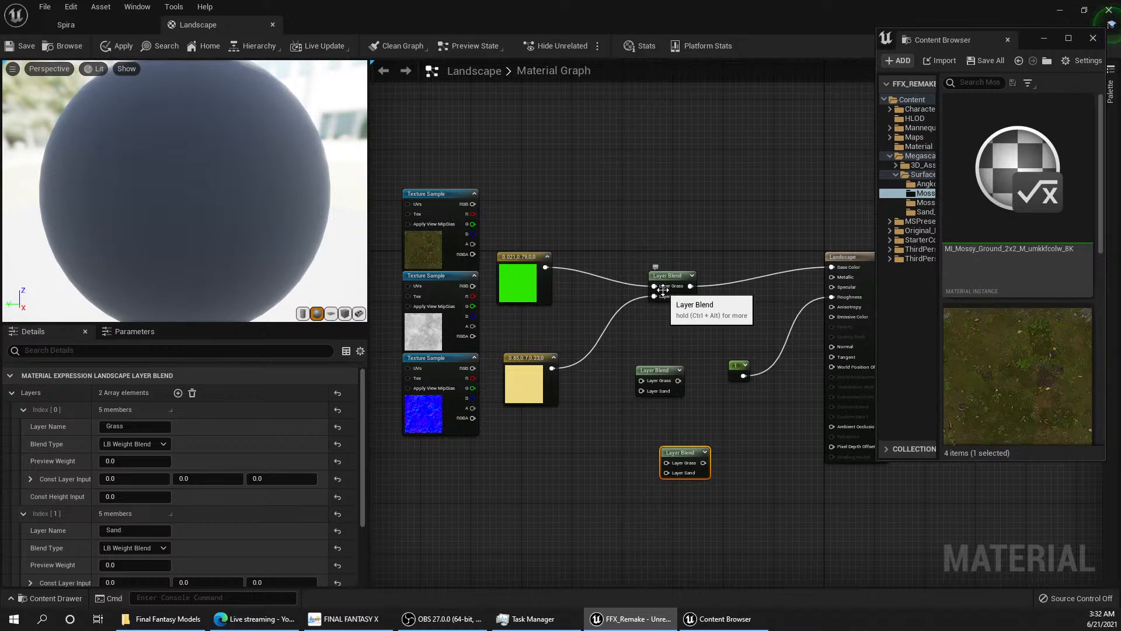
Step: Connect the RGB outputs of the mossy ground's D, ORDp and N samples to the Layer Grass inputs of the three Layer Blend nodes, respectively
left_click_drag(654, 286, 473, 204)
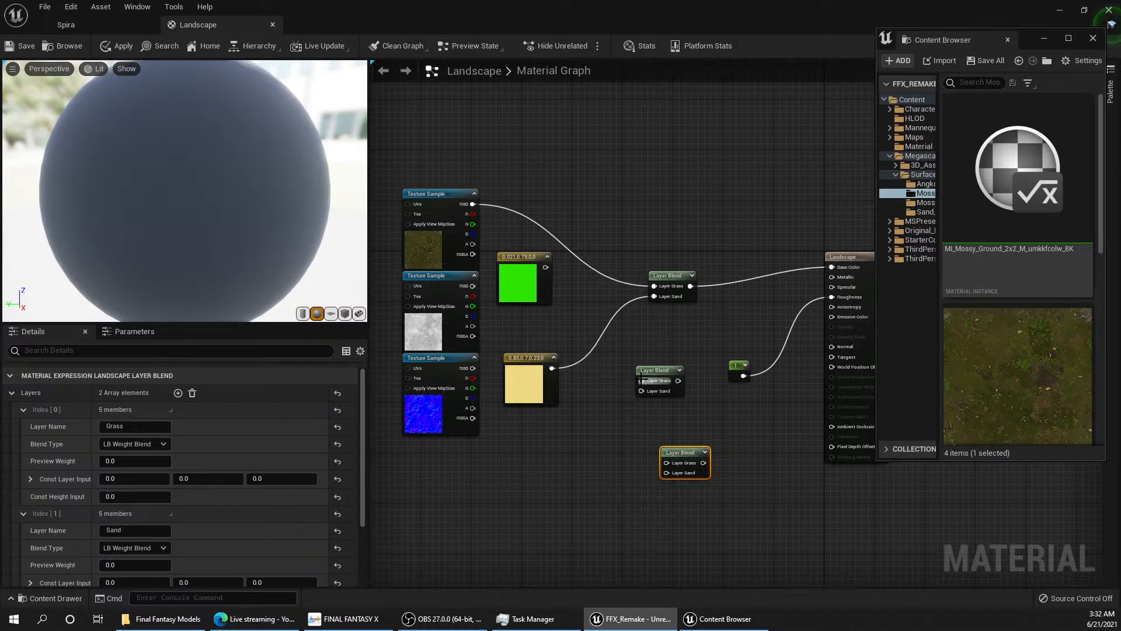
left_click_drag(642, 380, 473, 286)
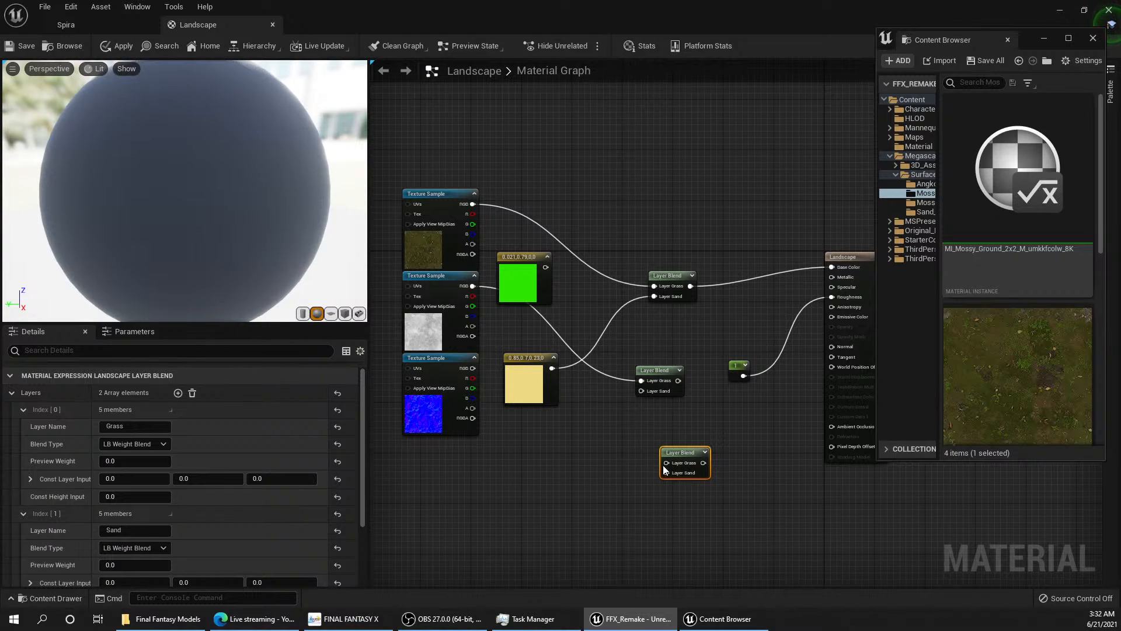
left_click_drag(668, 463, 472, 367)
Step: Open the MI_Mossy_Ground_2x2 material instance and examine which textures its Albedo, ARD and Normal maps use
mouse_move(736, 625)
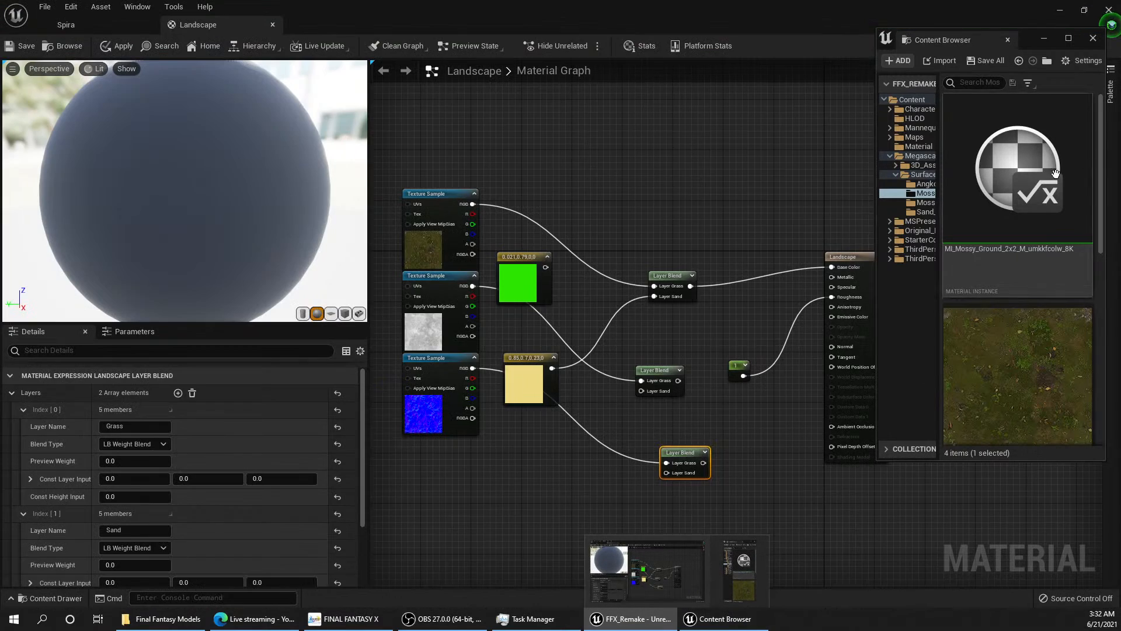
double_click(1056, 172)
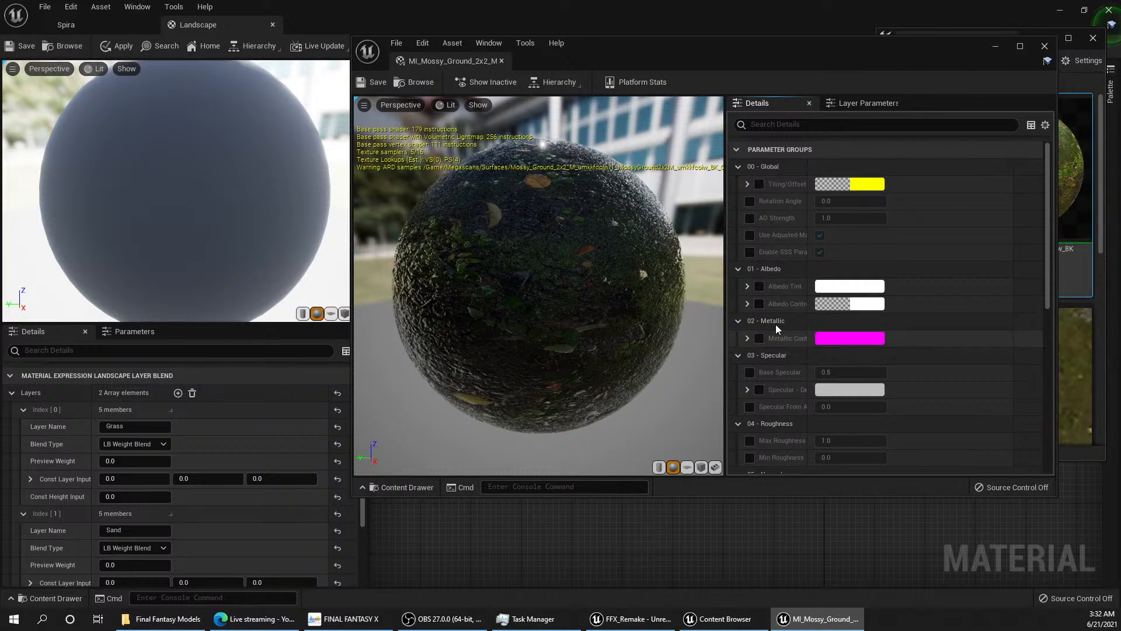
scroll(830, 246, "down", 10)
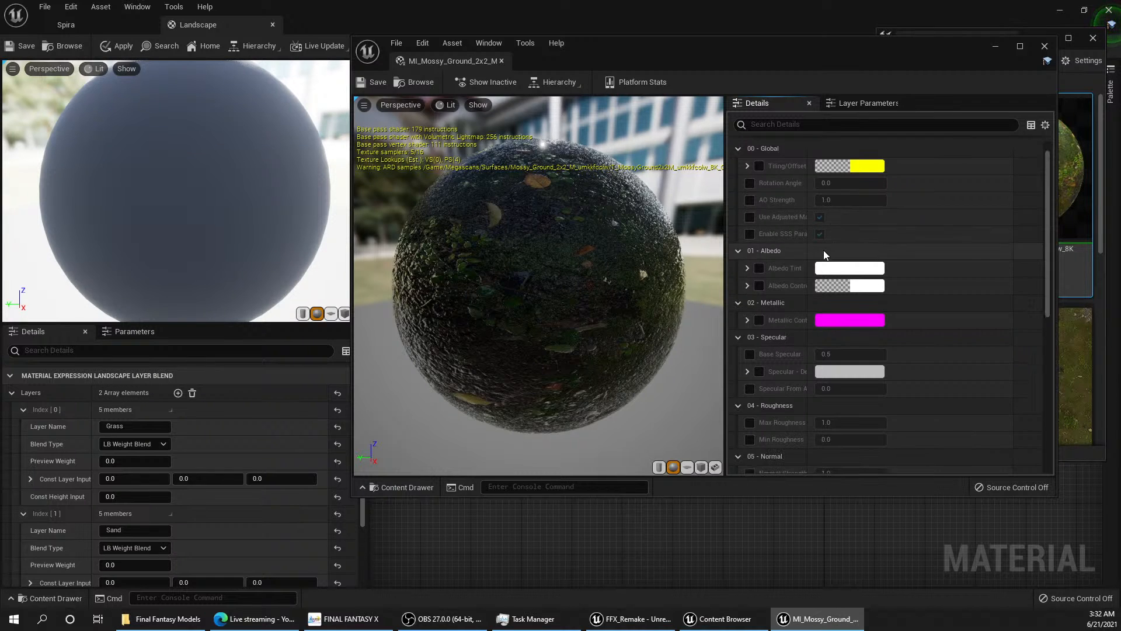
scroll(810, 251, "down", 3)
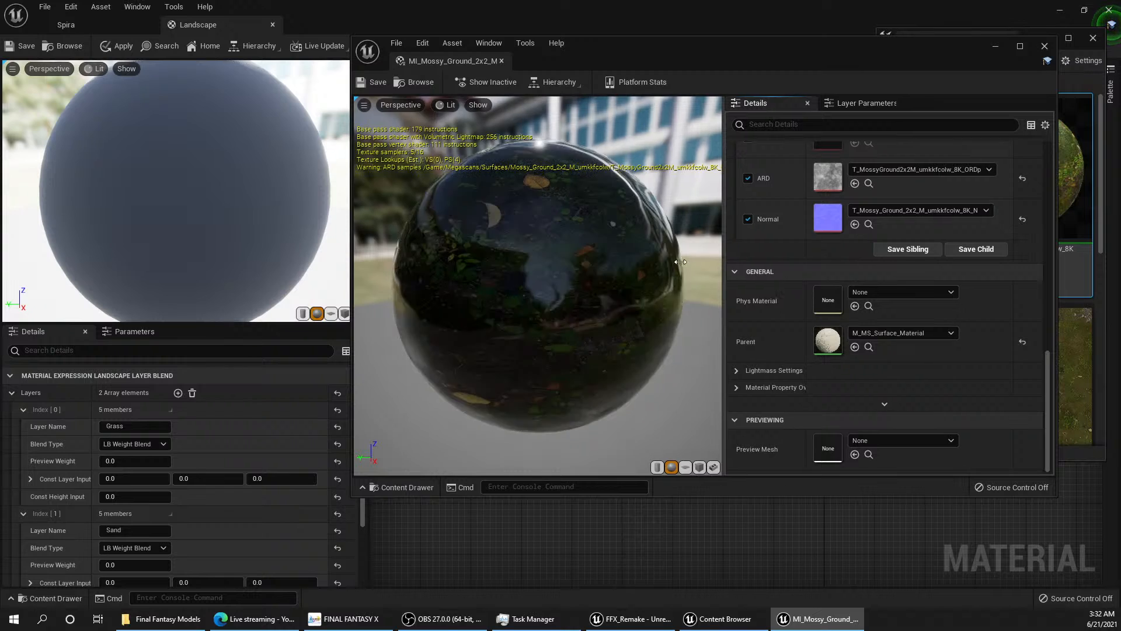
left_click_drag(725, 263, 667, 261)
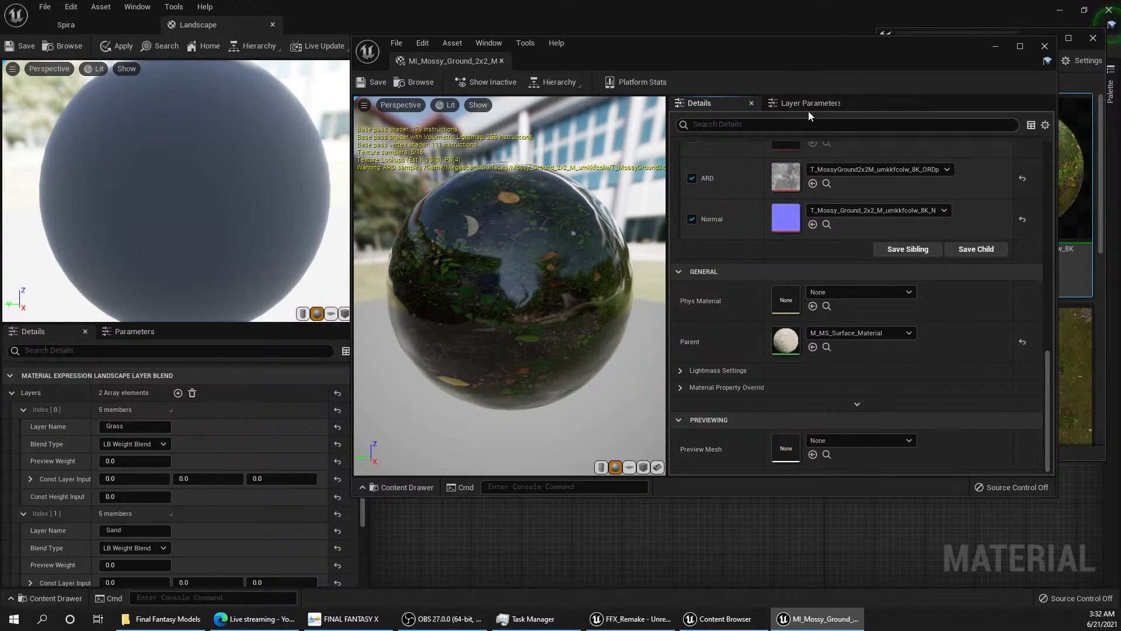
scroll(805, 216, "up", 2)
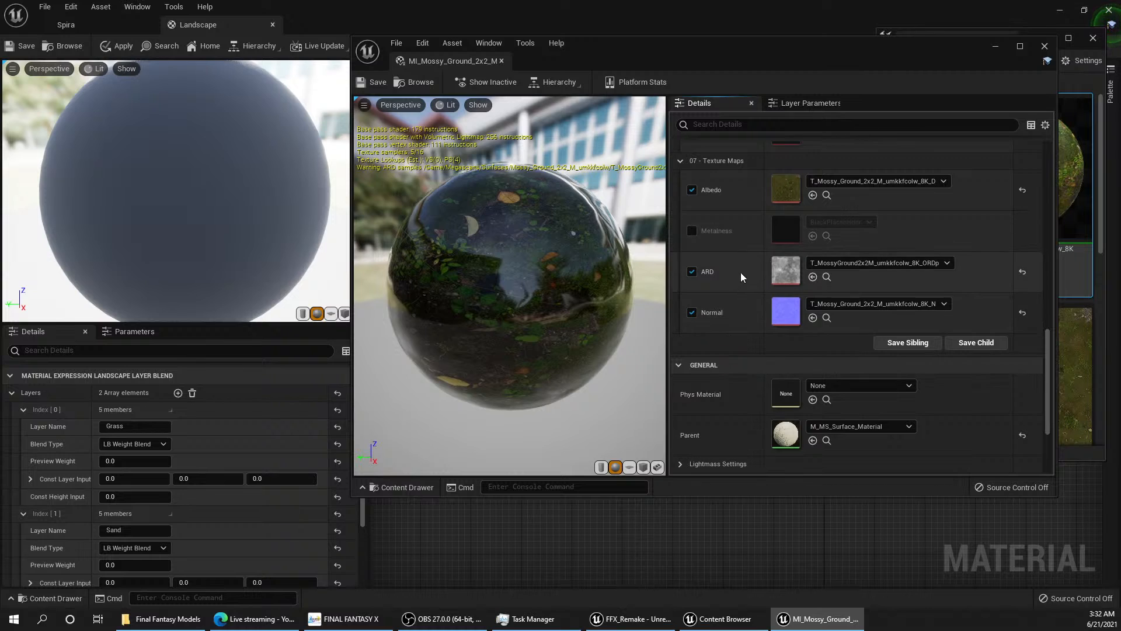
scroll(743, 314, "up", 1)
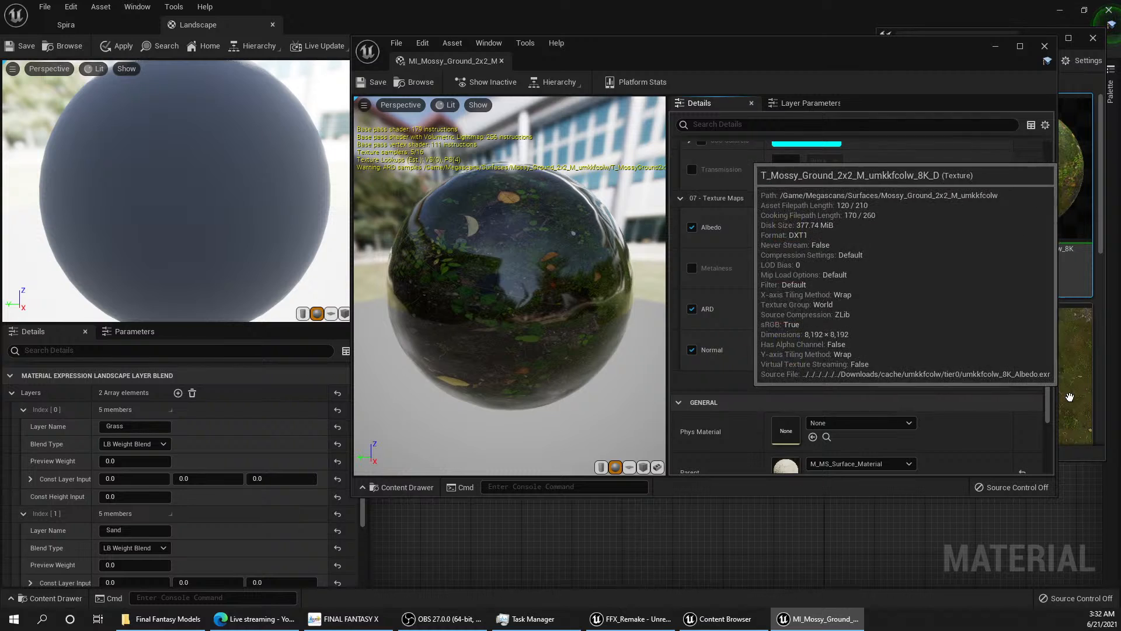
Step: Move and narrow the MI_Mossy_Ground_2x2 window so it sits beside the Landscape graph's Layer Blend nodes
left_click(1104, 407)
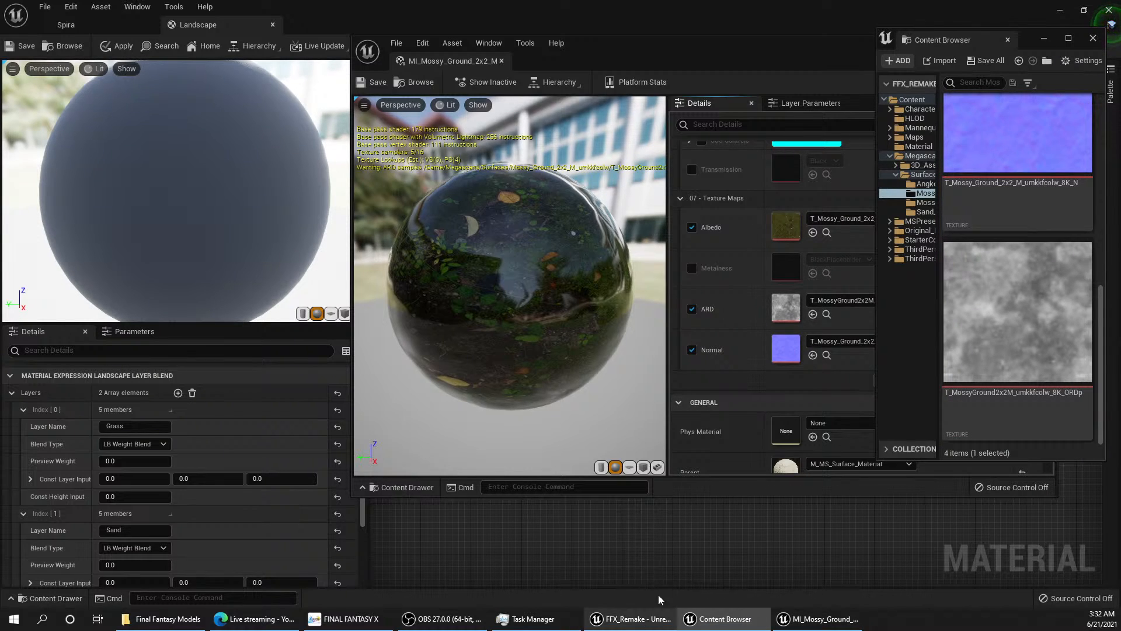
left_click(750, 529)
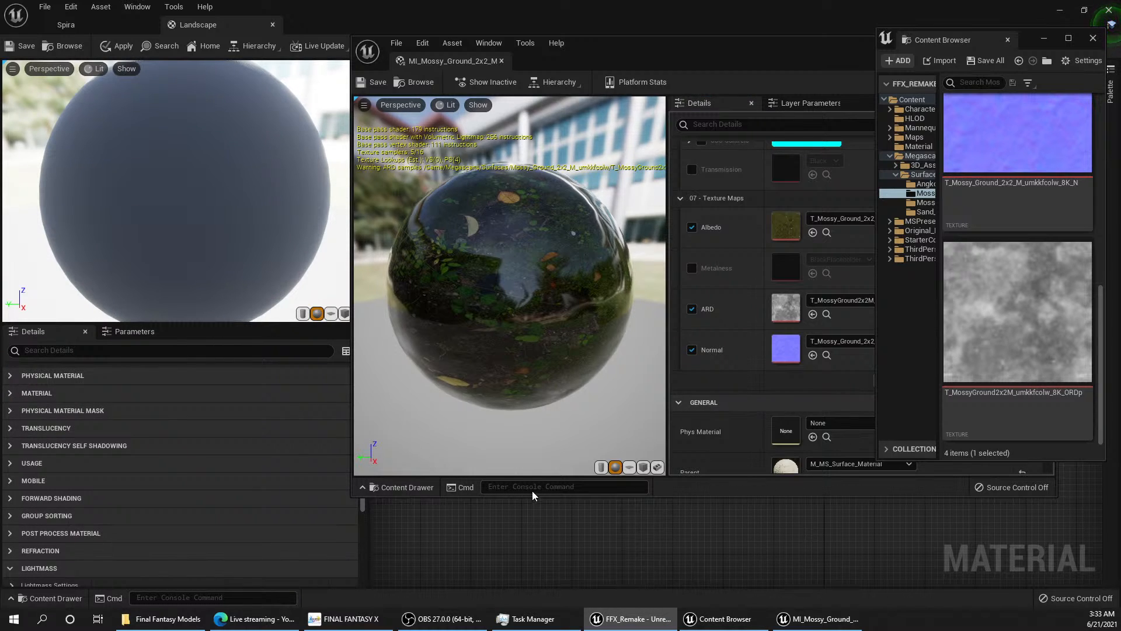
left_click_drag(811, 46, 544, 111)
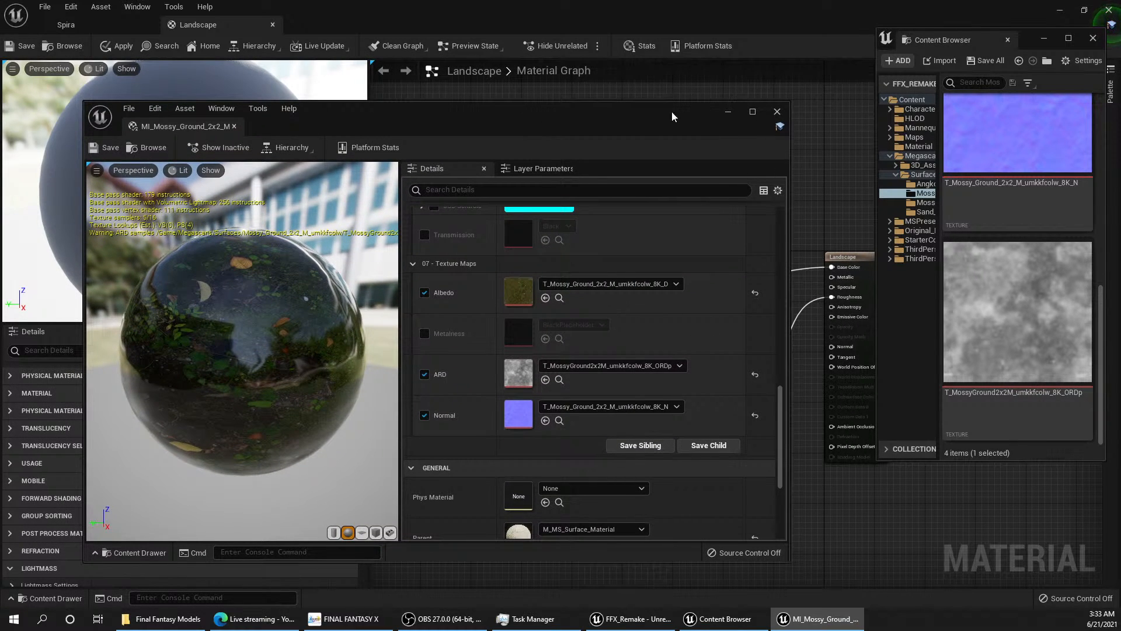
left_click_drag(672, 111, 619, 80)
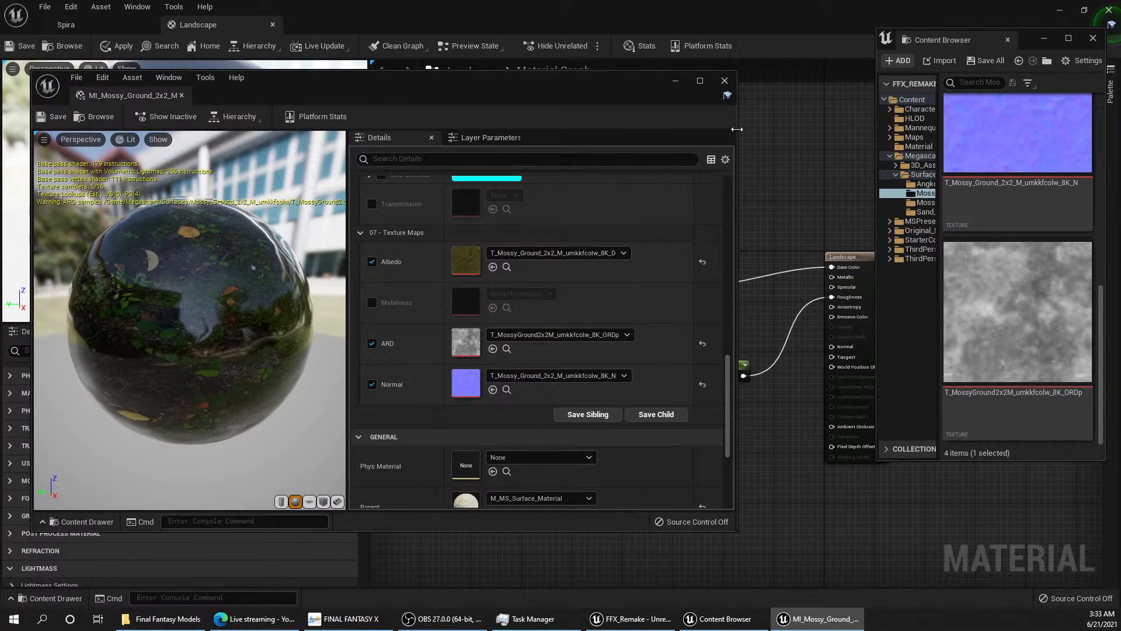
left_click_drag(737, 129, 442, 125)
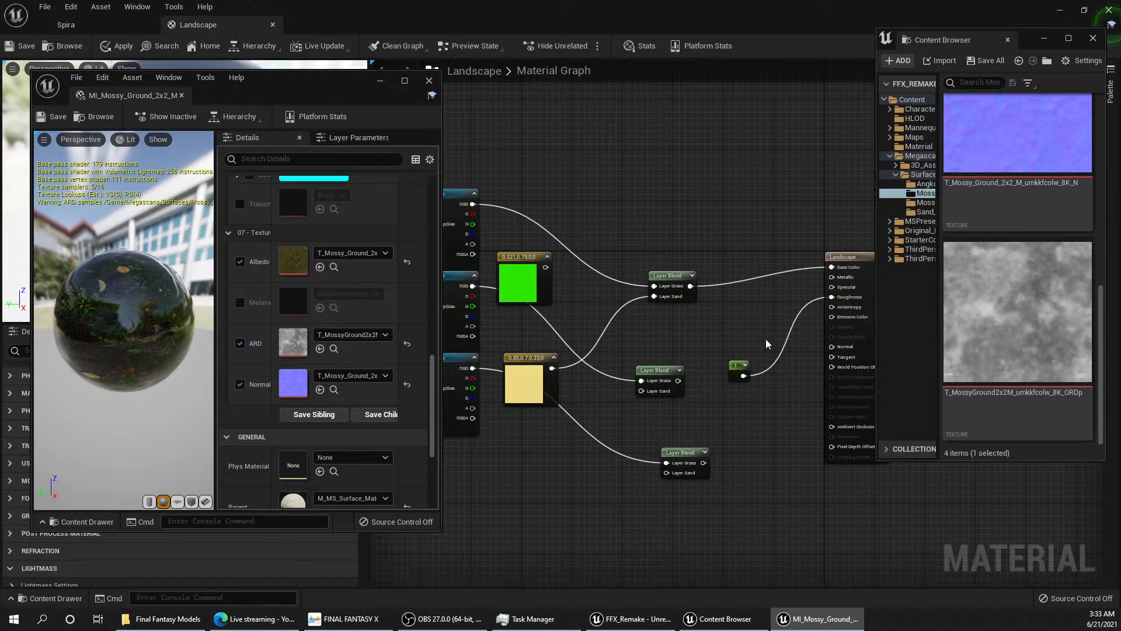
Step: Connect the ORDp Layer Blend to the Landscape node's Ambient Occlusion and the normal map's Layer Blend to its Normal input
right_click_drag(577, 341, 500, 257)
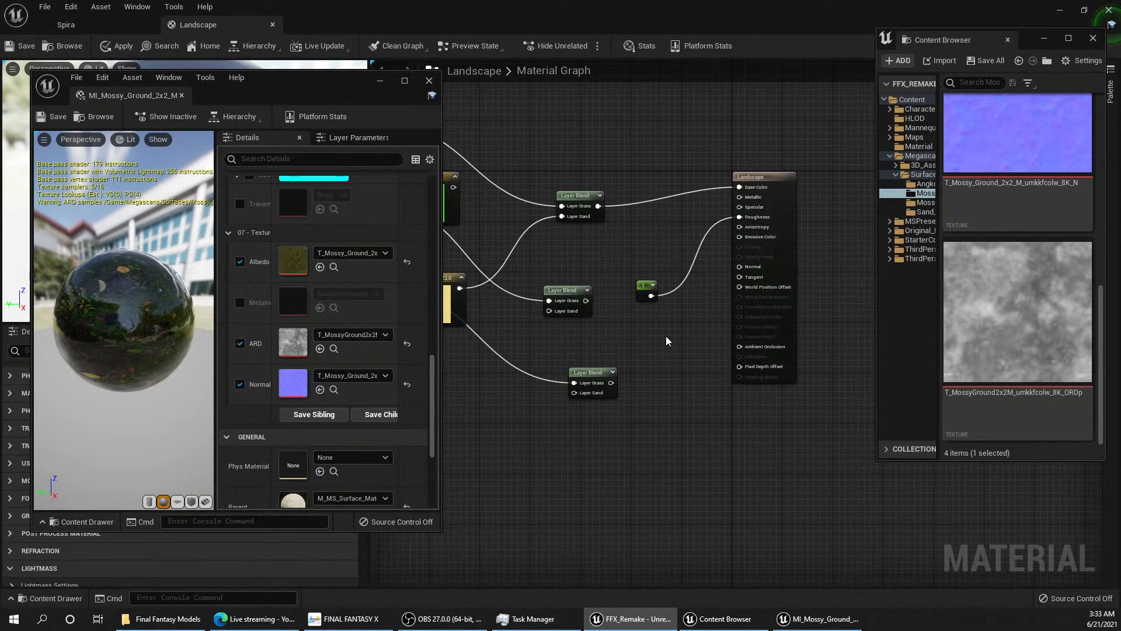
left_click_drag(584, 301, 738, 345)
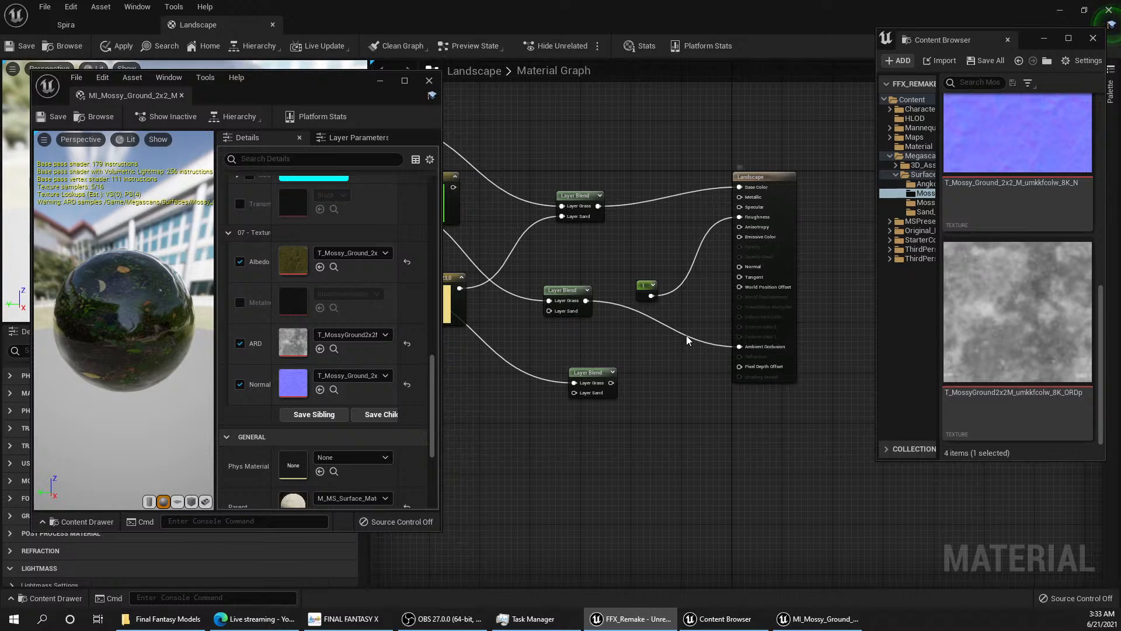
right_click_drag(638, 379, 690, 370)
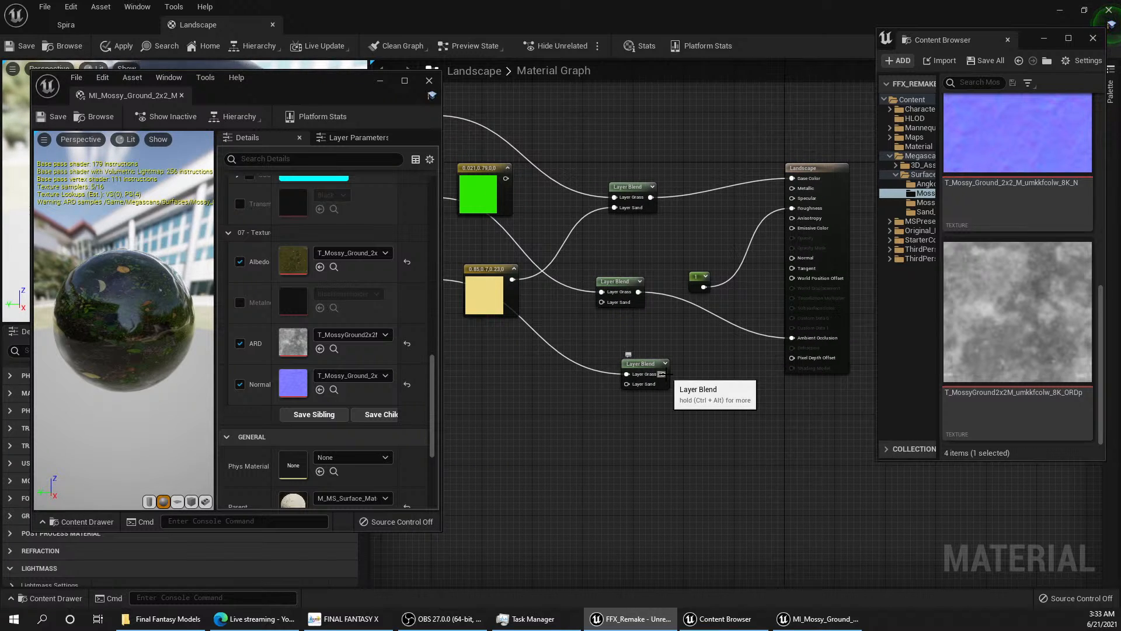
left_click_drag(665, 379, 790, 262)
Step: Reorder the stacked Texture Sample nodes so the normal map sits in the middle and the ORDp map at the end
right_click_drag(684, 384, 771, 439)
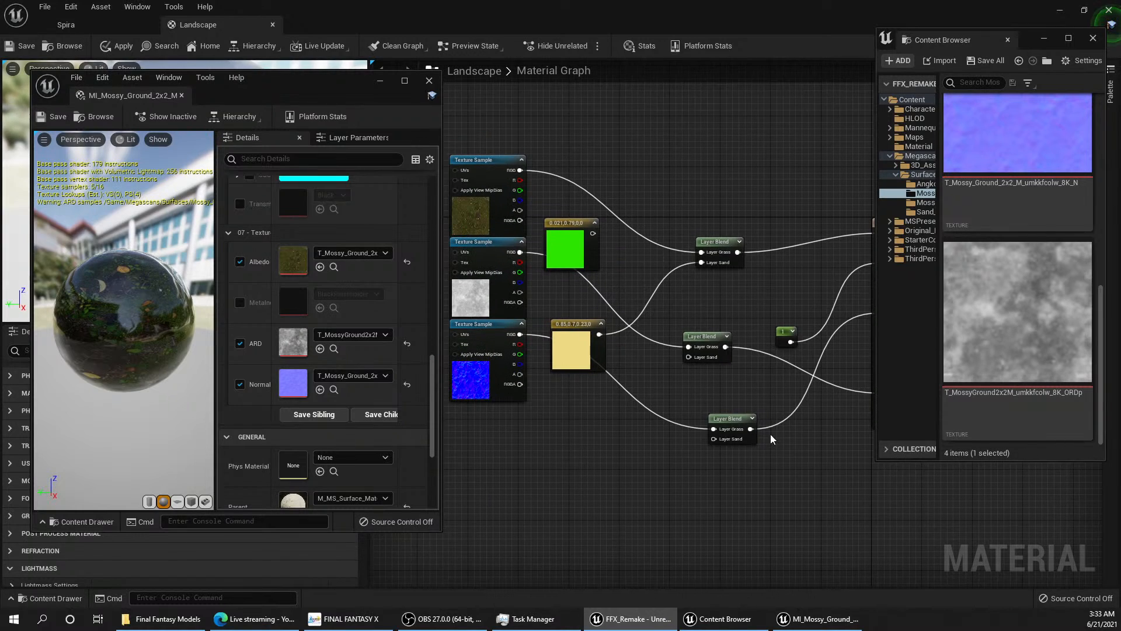
left_click_drag(496, 339, 591, 263)
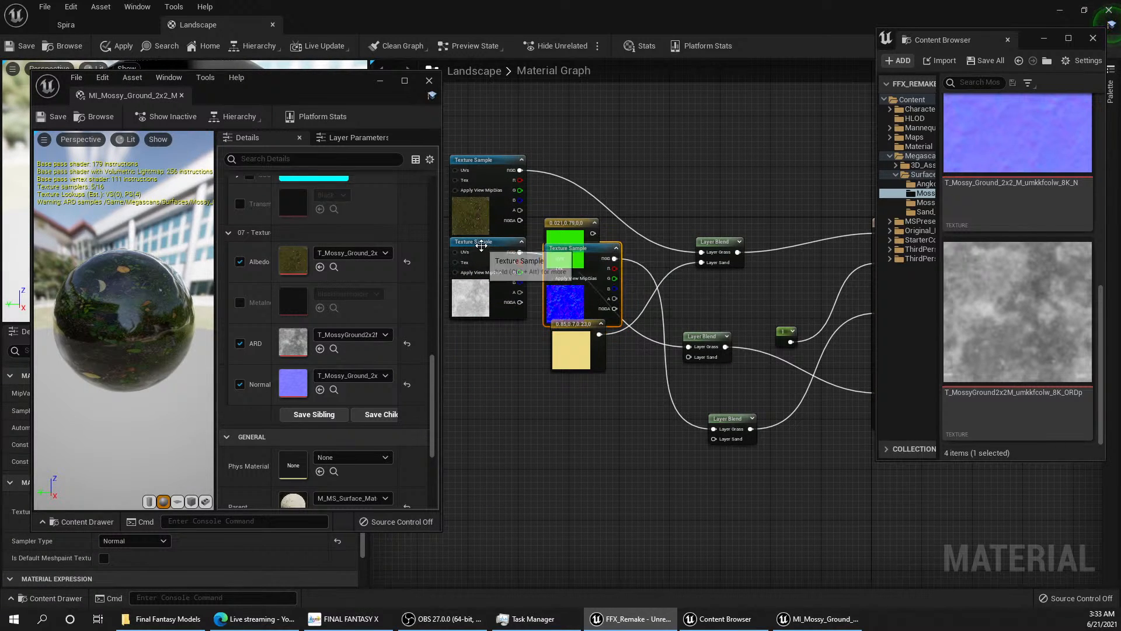
left_click_drag(483, 257, 513, 365)
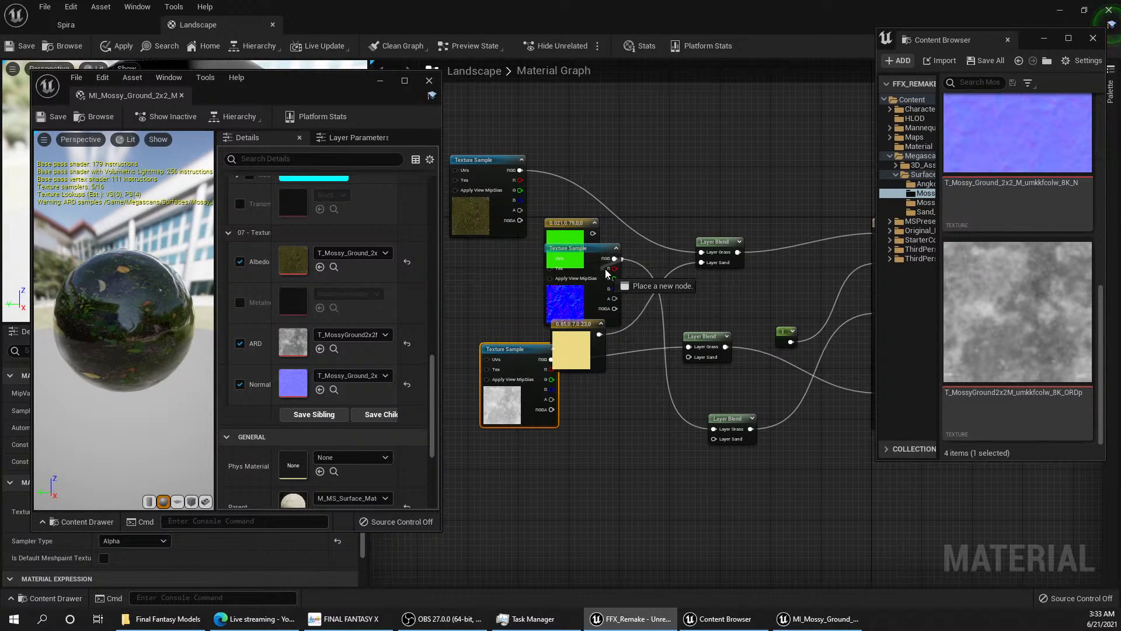
left_click_drag(600, 247, 505, 242)
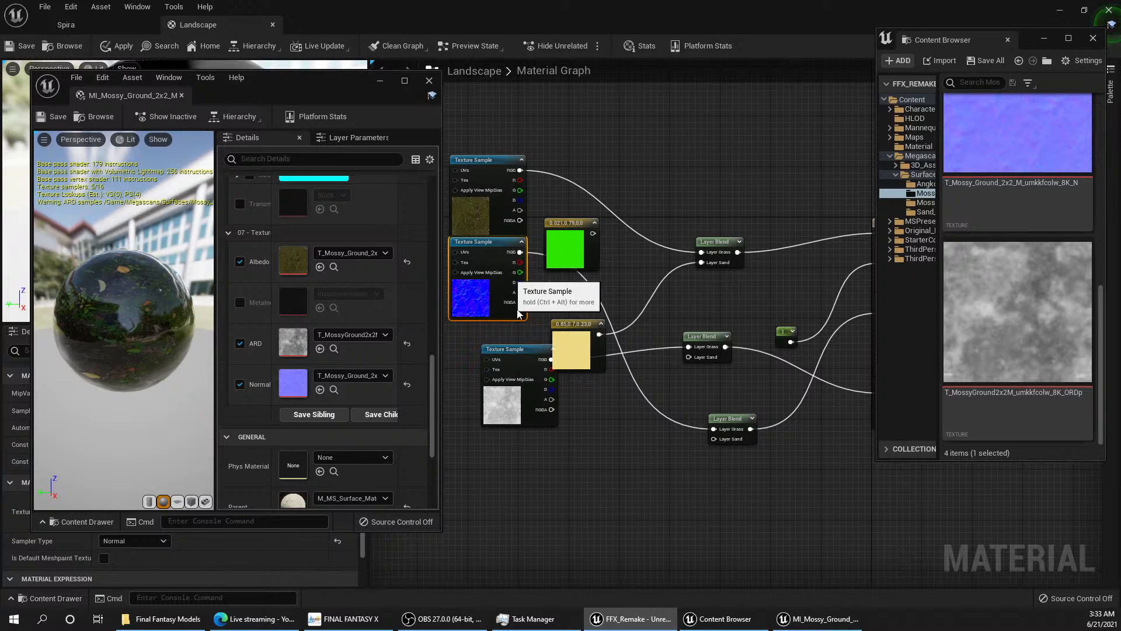
left_click_drag(533, 358, 502, 335)
Step: Align the three Layer Blend nodes in one column, placing the normal map's blend between the base colour and ORDp blends
right_click_drag(695, 350, 776, 321)
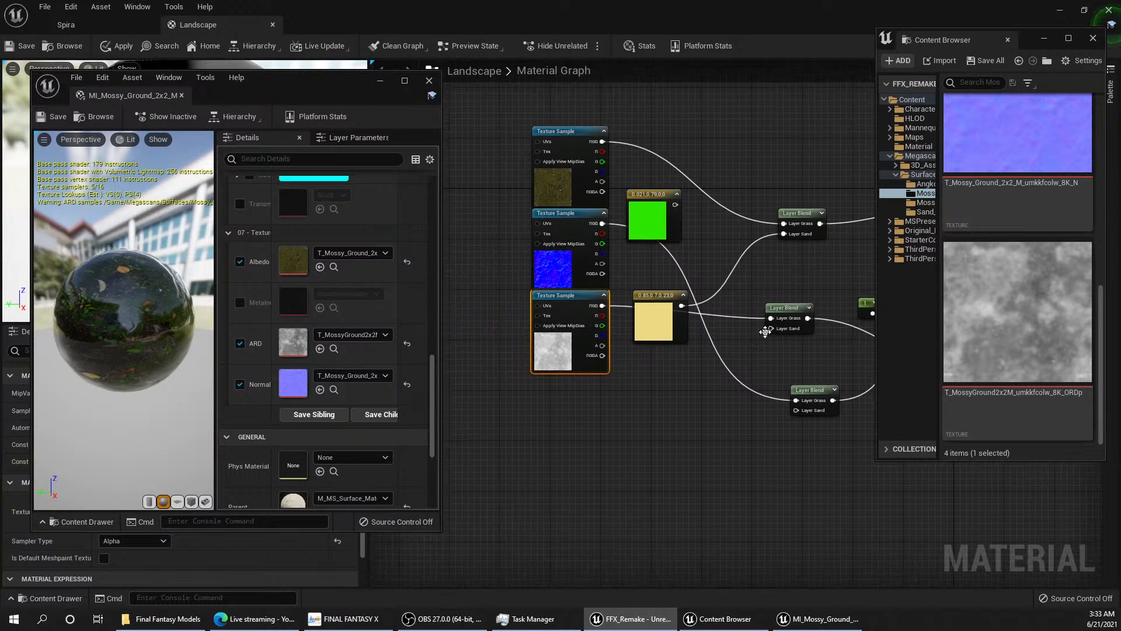
scroll(607, 345, "down", 5)
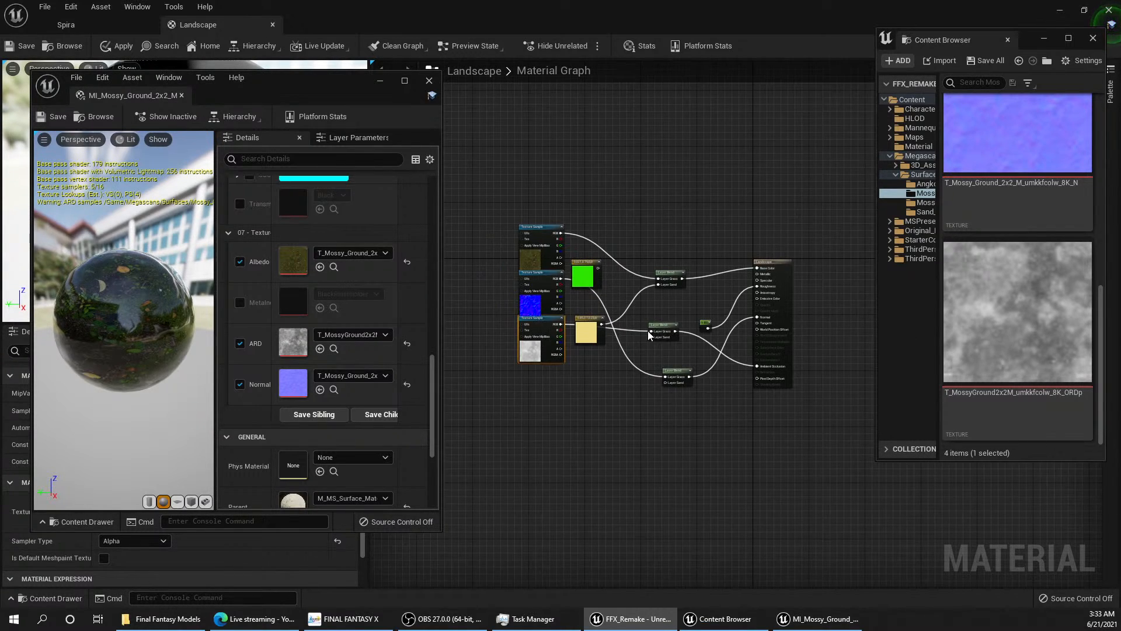
scroll(643, 338, "up", 2)
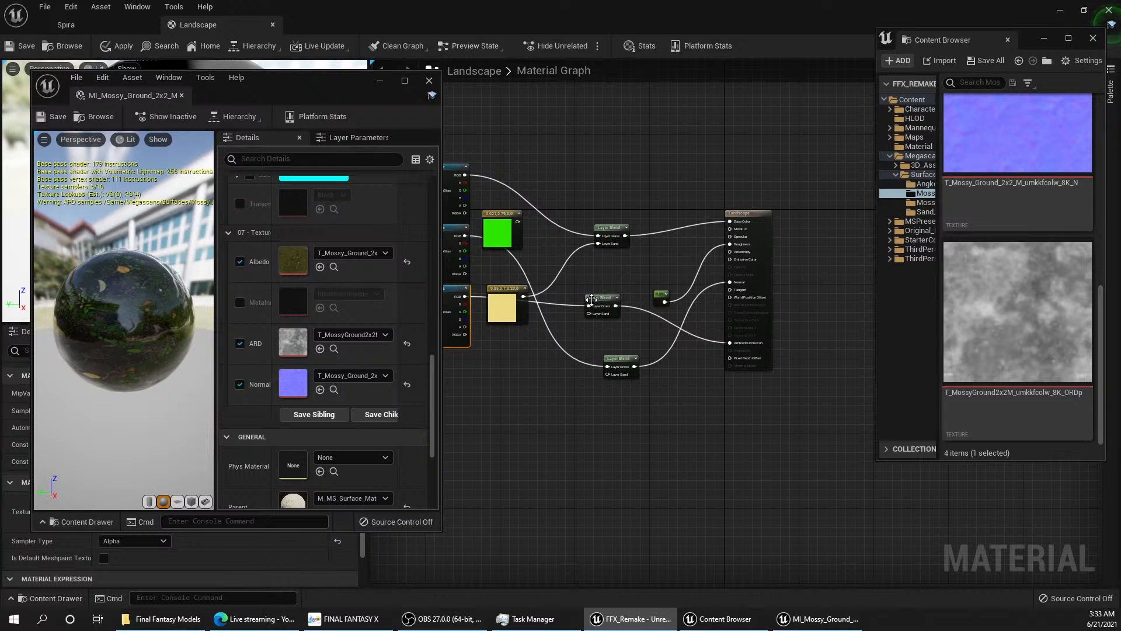
mouse_move(602, 300)
left_mouse_down()
mouse_move(605, 259)
mouse_move(608, 320)
left_mouse_up()
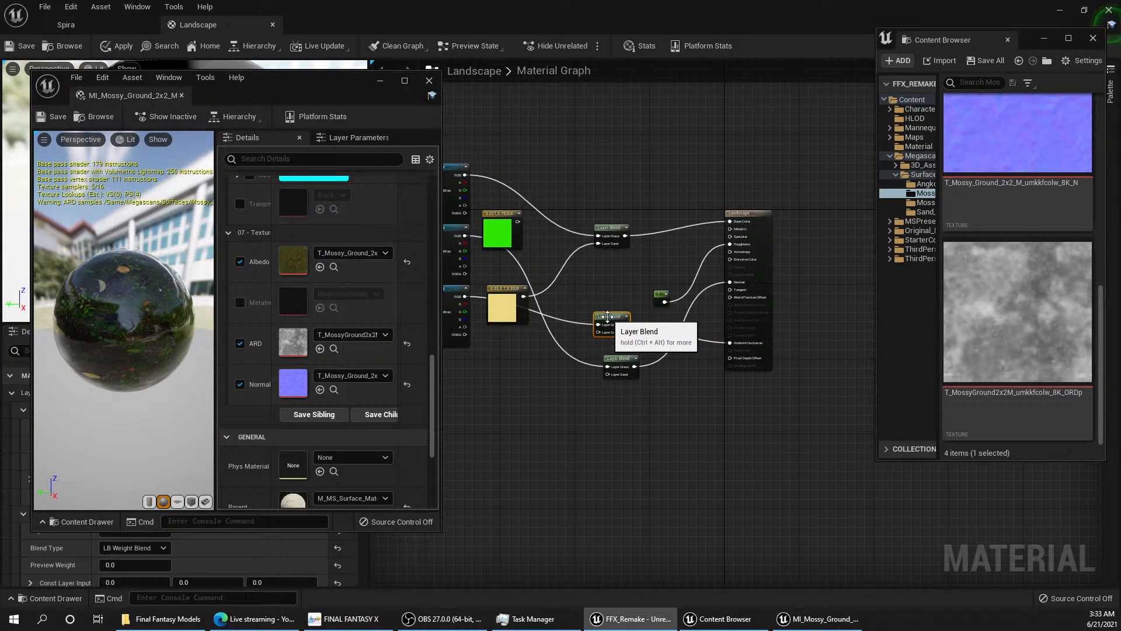
left_click_drag(618, 364, 610, 271)
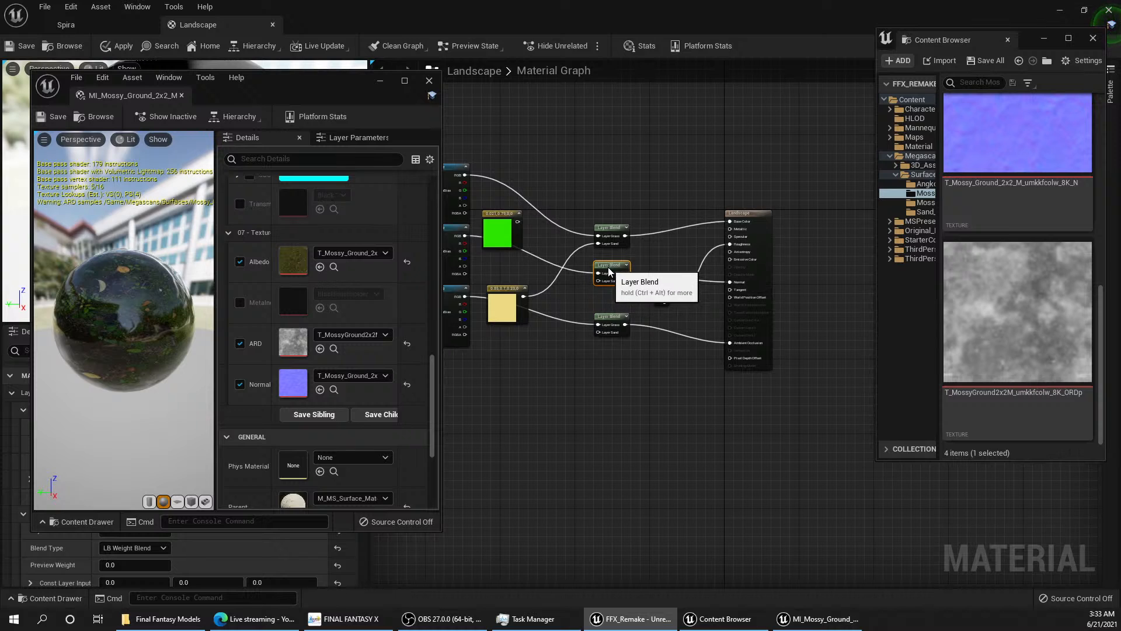
Step: Delete the green constant colour node and move the yellow one below the stacked mossy Texture Sample nodes
right_click_drag(647, 300, 757, 296)
left_click_drag(547, 358, 527, 102)
left_click(612, 229)
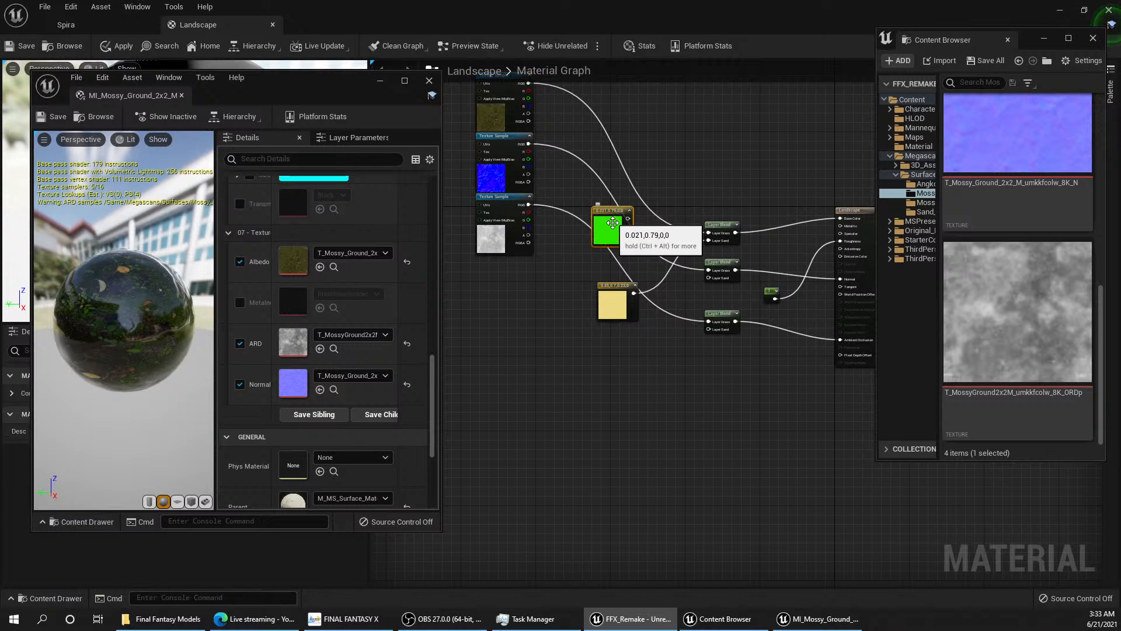
key("Delete")
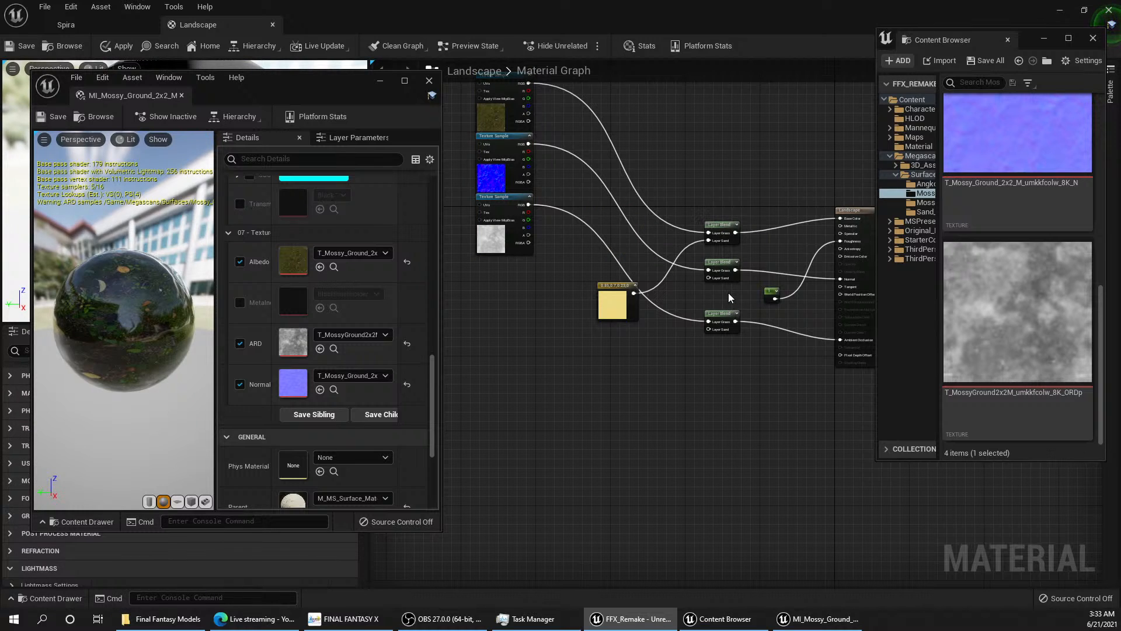
left_click_drag(612, 304, 531, 331)
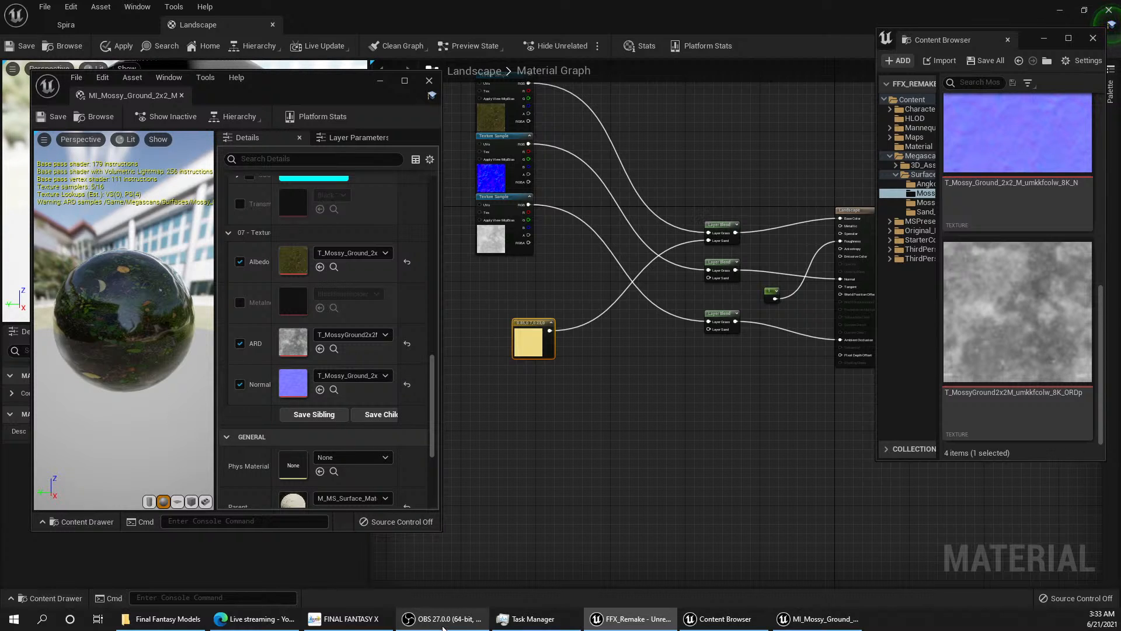
Step: Examine the T_Sand_Surface_sbwh0yp0_4K_D texture in the Megascans Sand_Surface folder, and close its editor window
mouse_move(442, 627)
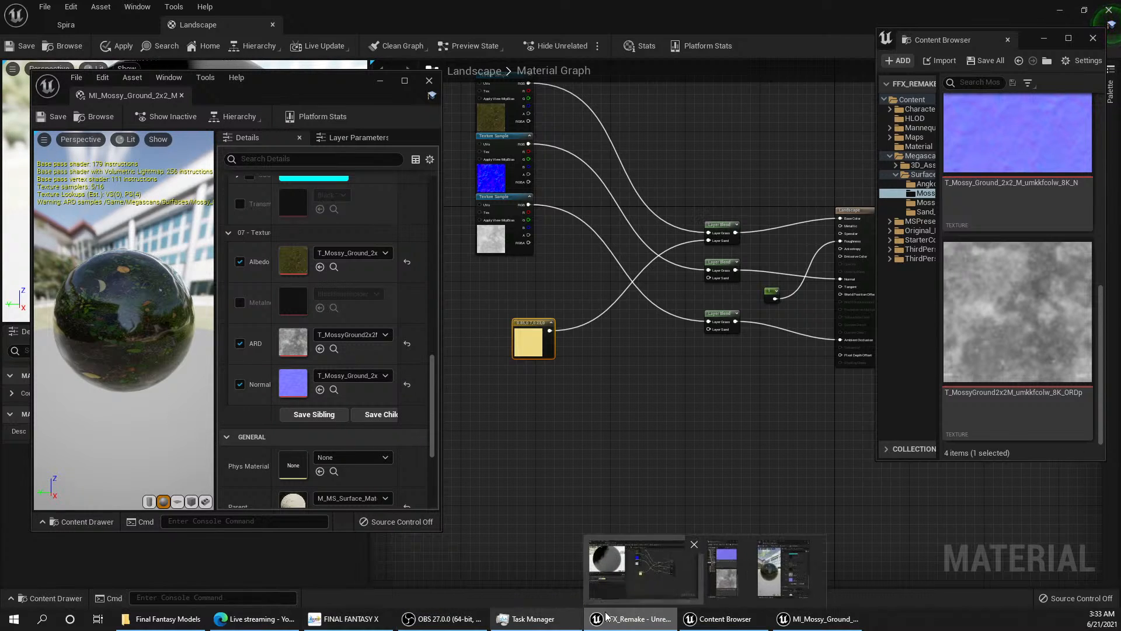
left_click(721, 618)
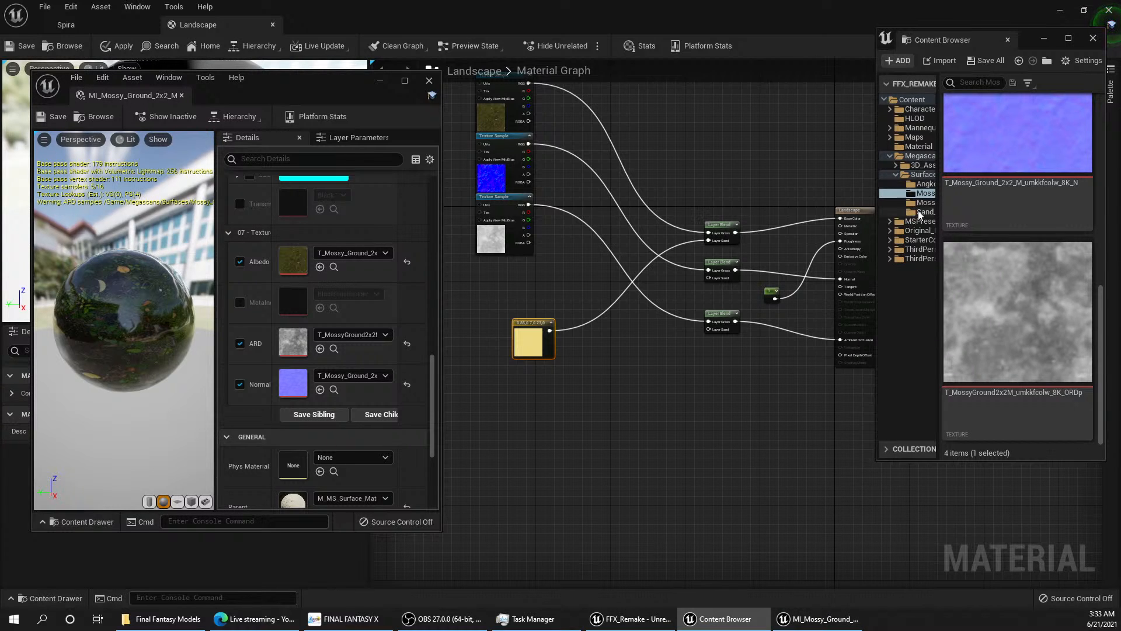
left_click(922, 212)
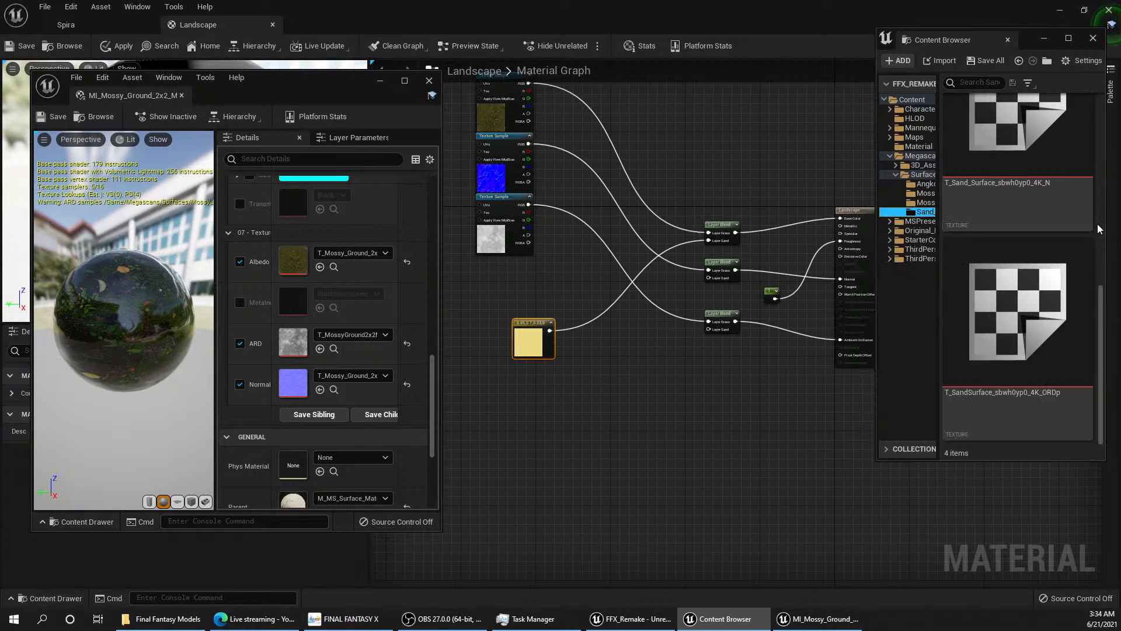
scroll(1052, 233, "up", 5)
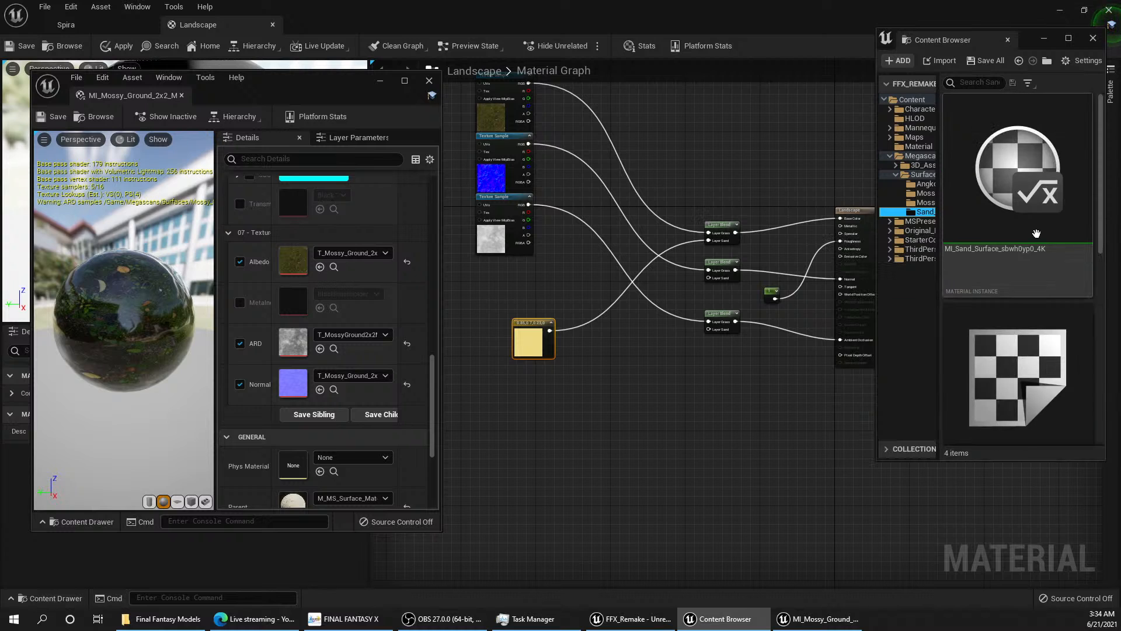
scroll(1036, 233, "down", 2)
double_click(1028, 304)
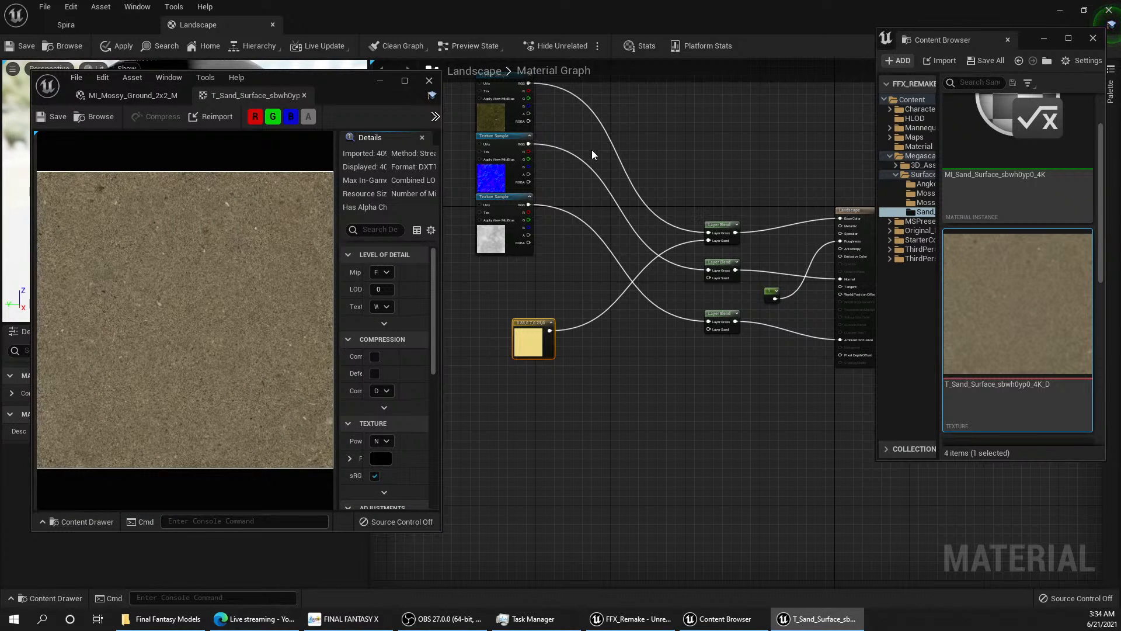
left_click(435, 81)
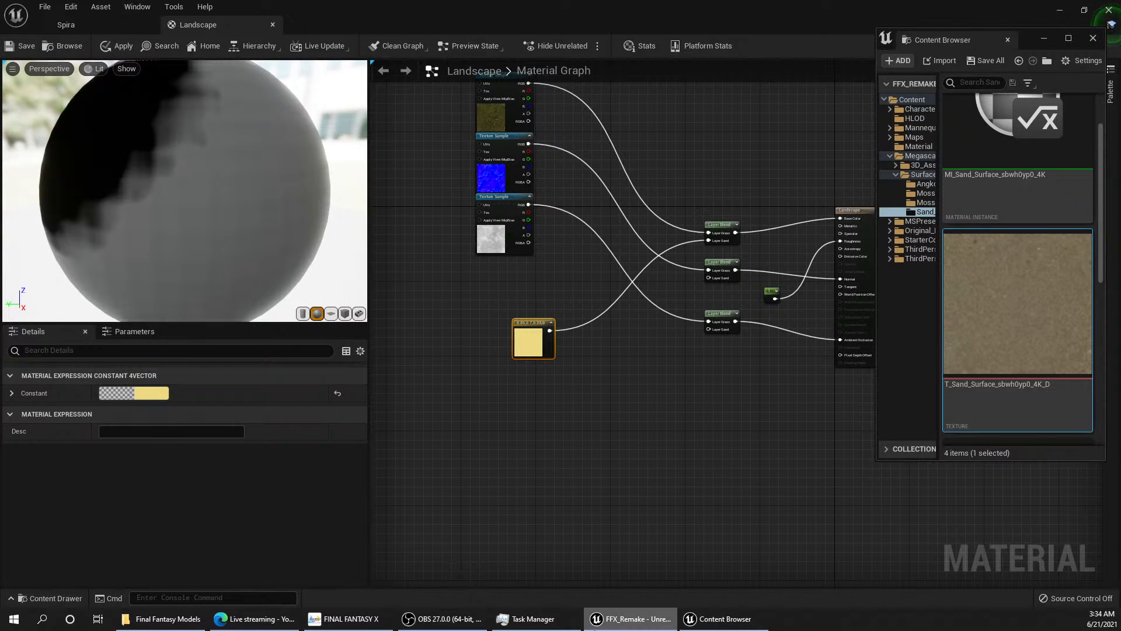
Step: Return to the Spira level, open Quixel Bridge and widen its window
mouse_move(168, 623)
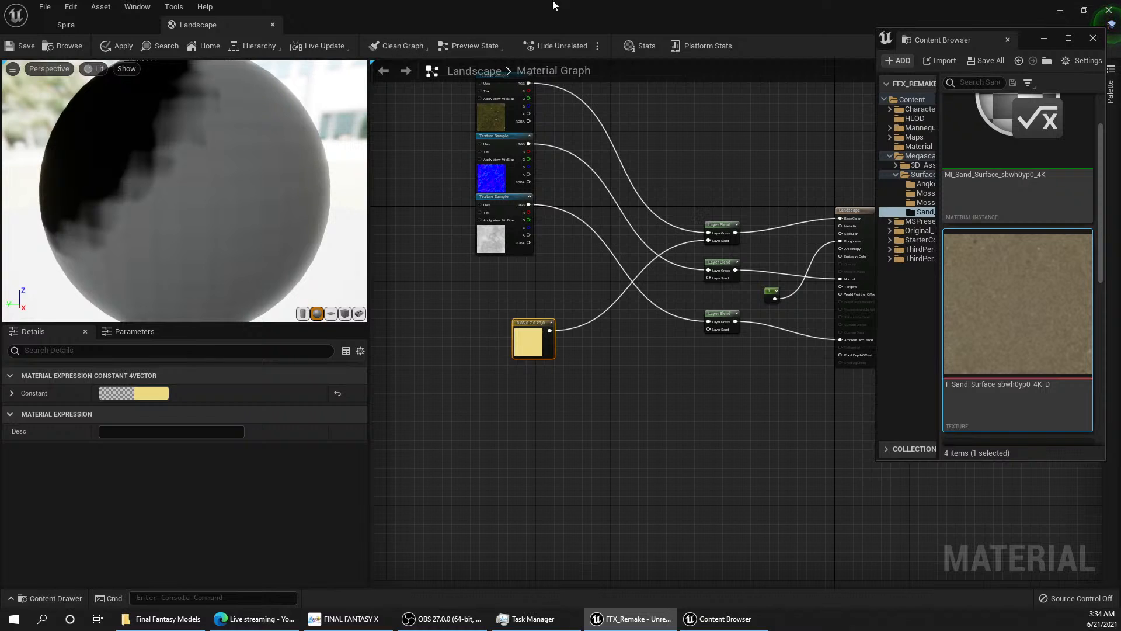
left_click(86, 24)
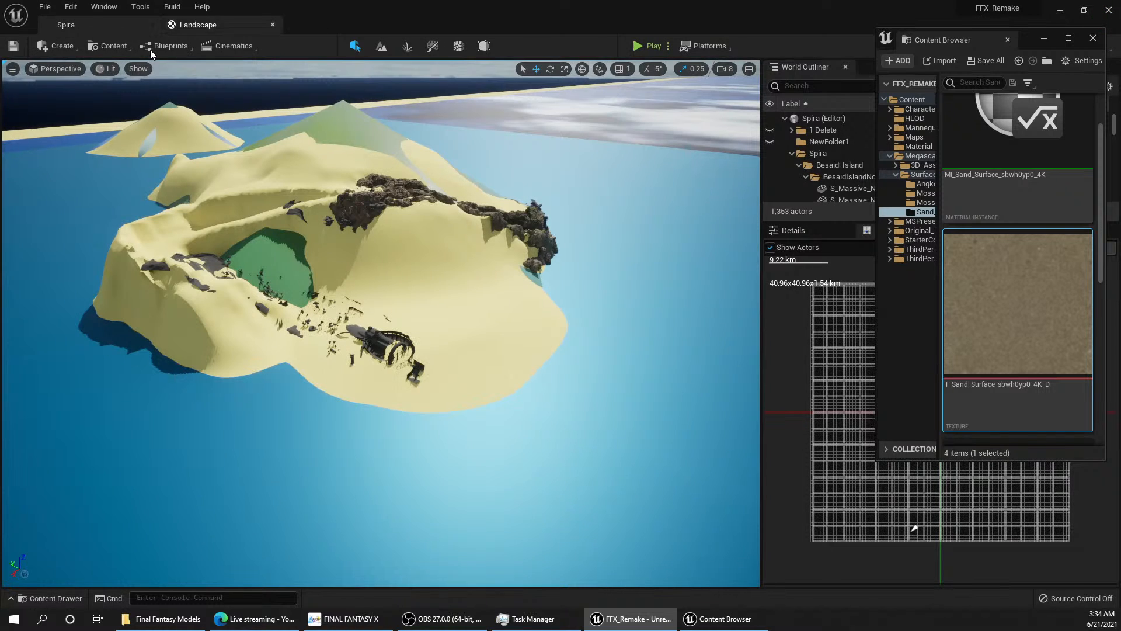
left_click(123, 48)
left_click(159, 181)
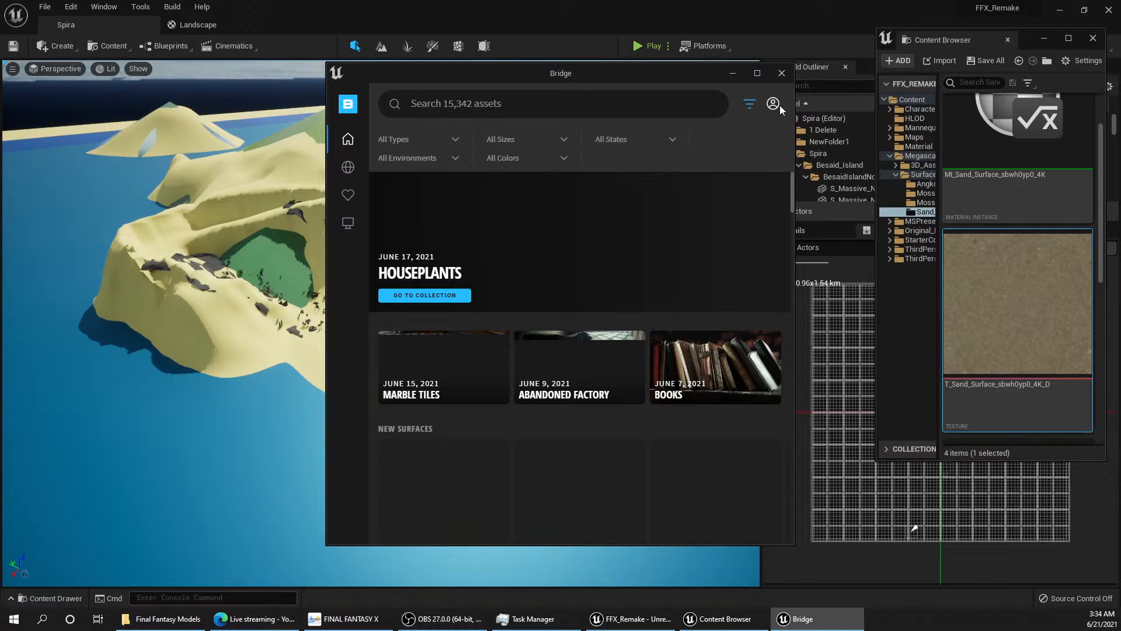
left_click(774, 105)
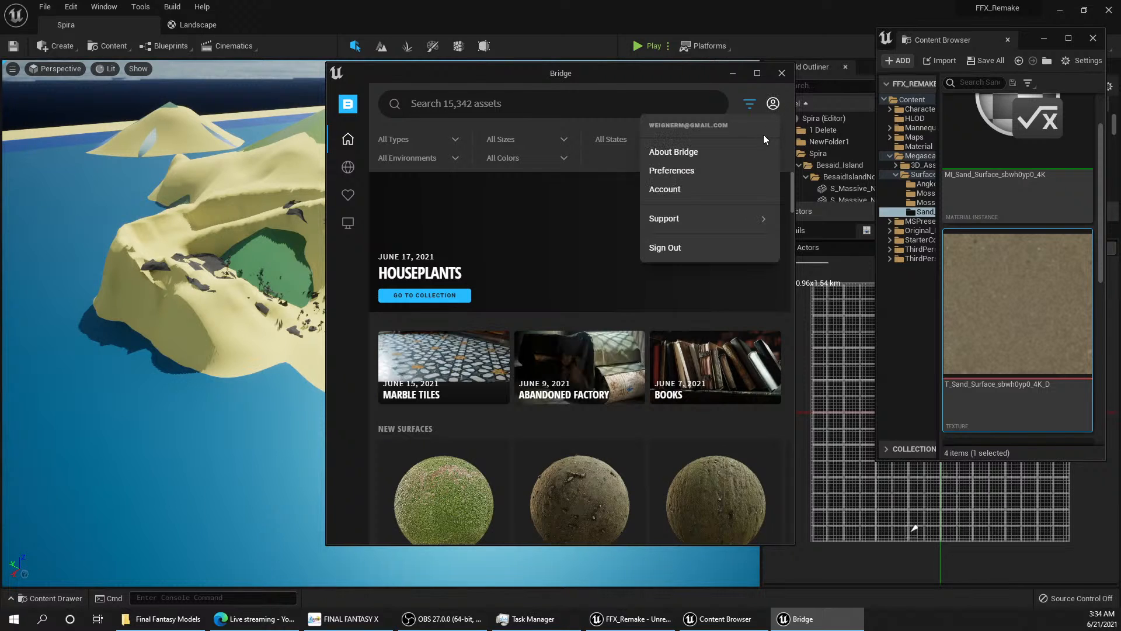
left_click(773, 102)
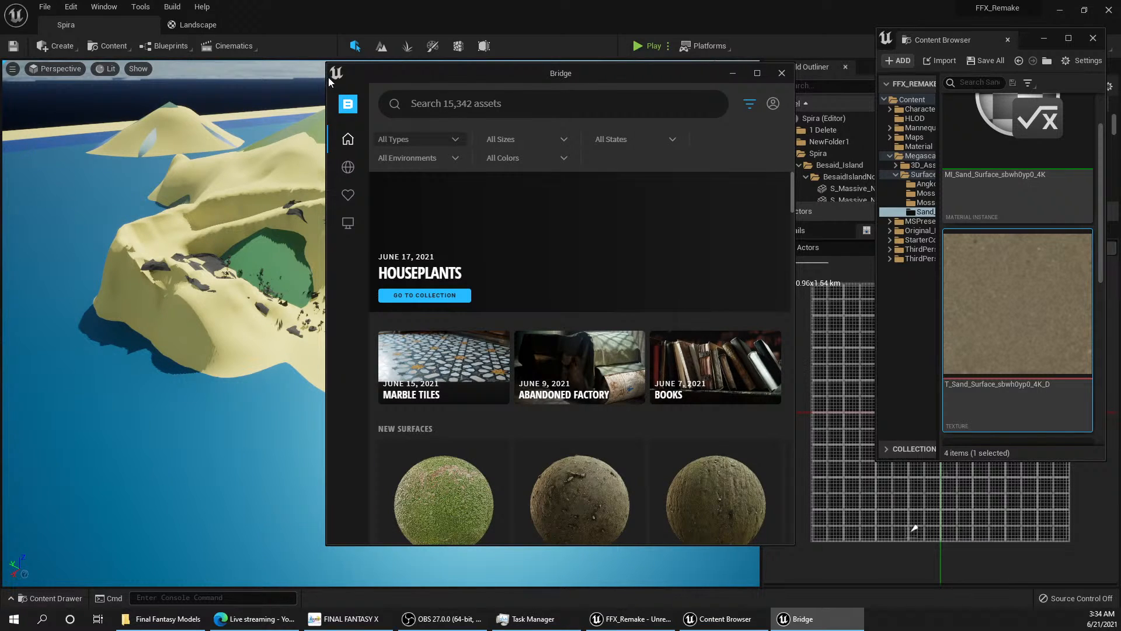
left_click_drag(325, 77, 106, 77)
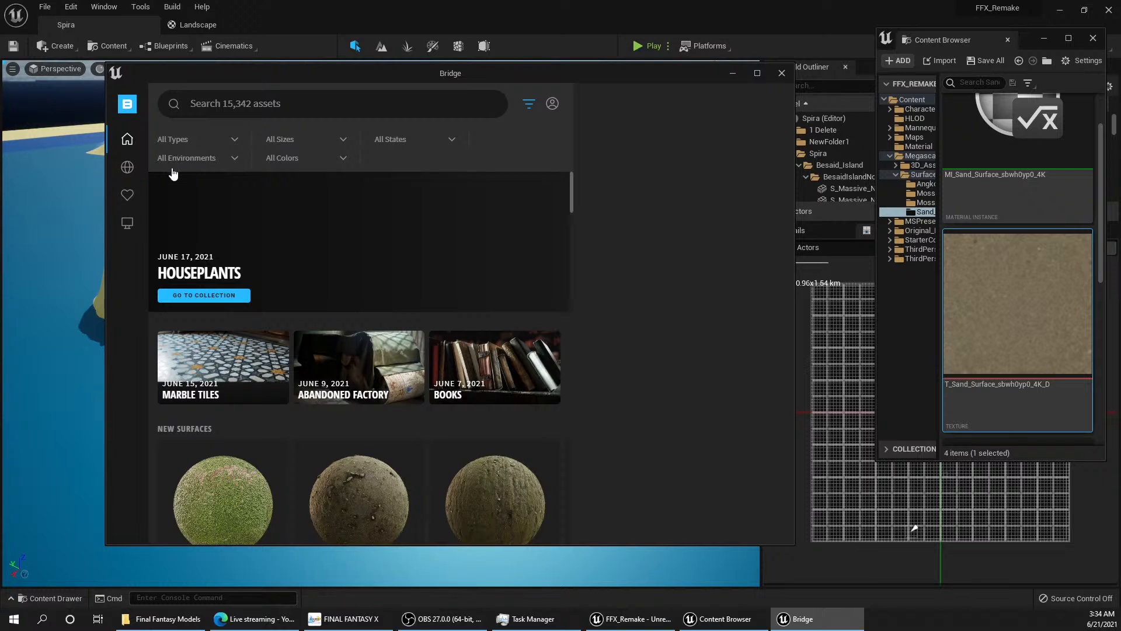
Step: Add the downloaded Thai Beach Sand surface at Highest Quality to the project from Bridge's local assets, and minimize Bridge
mouse_move(133, 193)
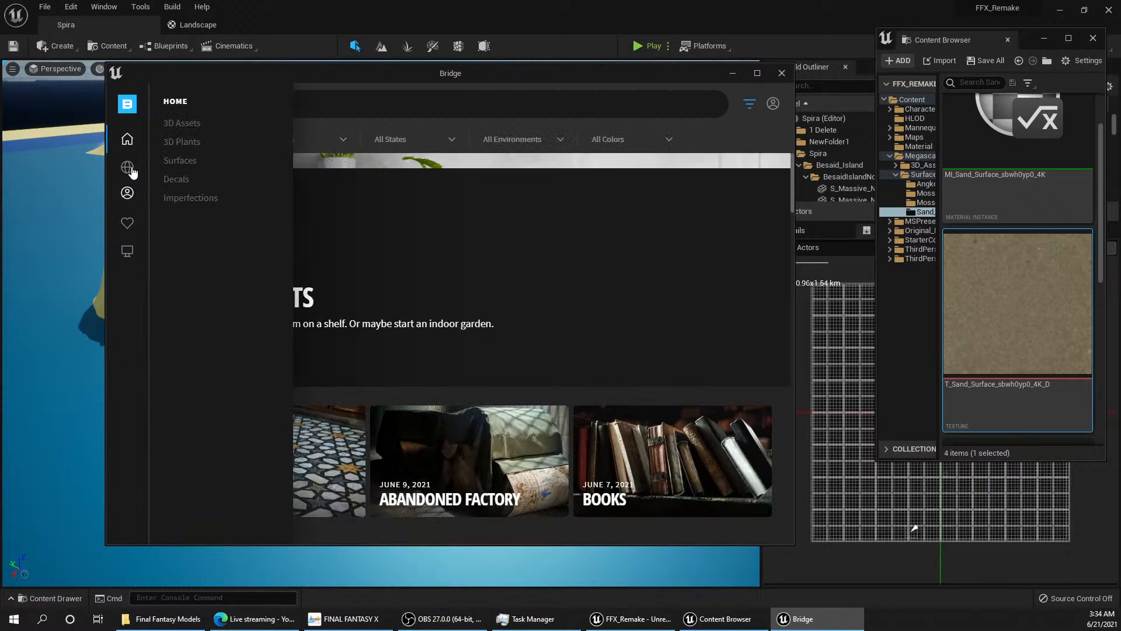
left_click(191, 163)
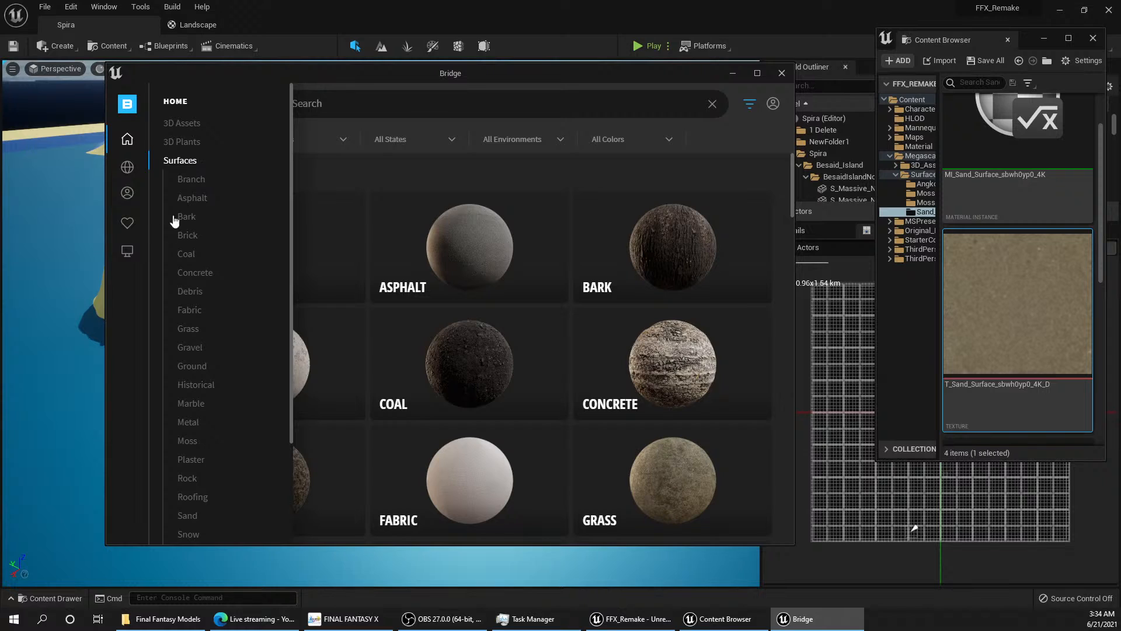
left_click(127, 251)
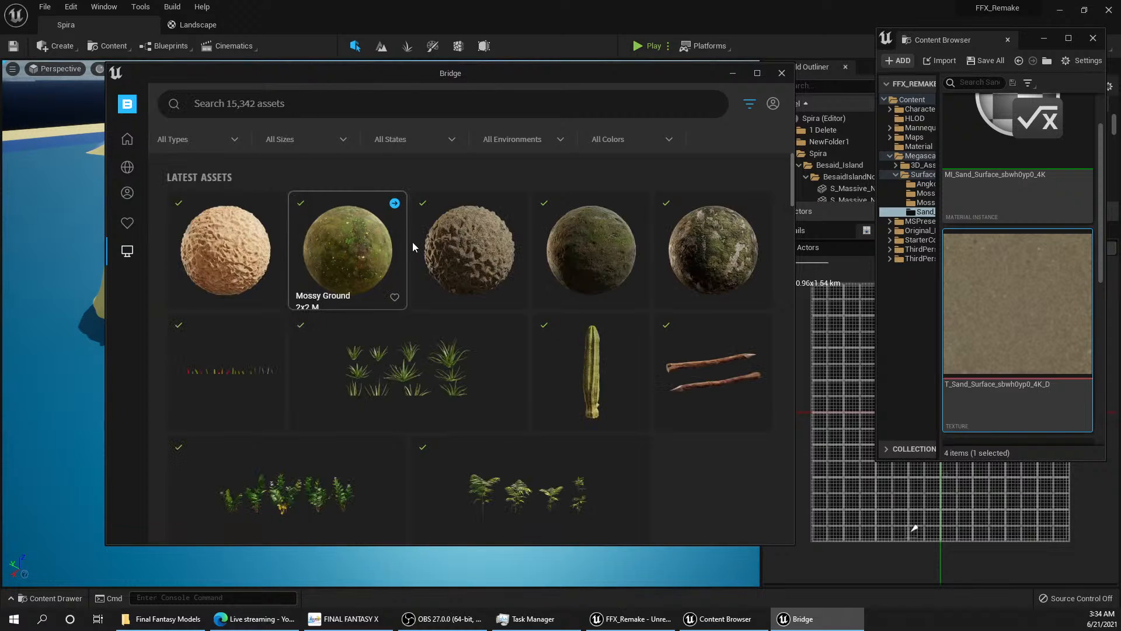
left_click(212, 235)
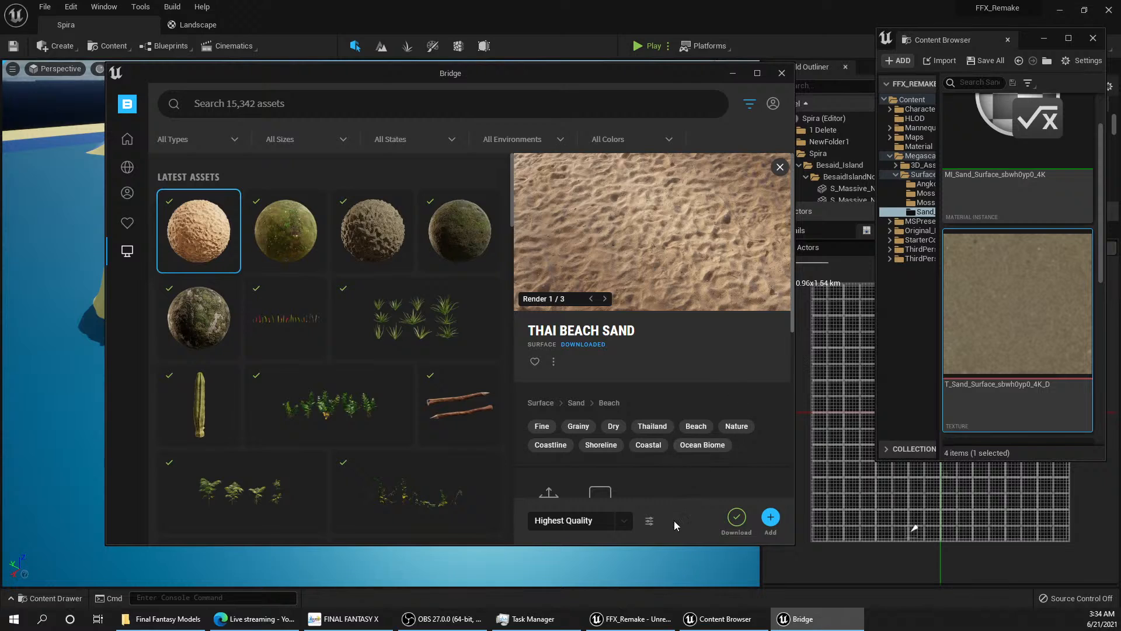
left_click(771, 525)
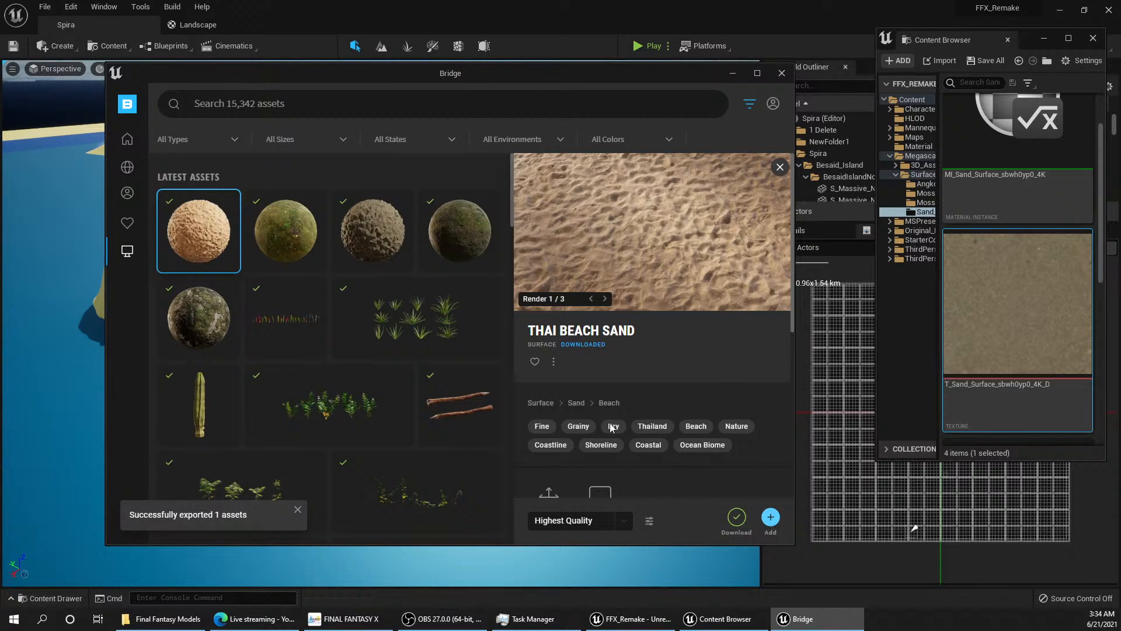
left_click(734, 72)
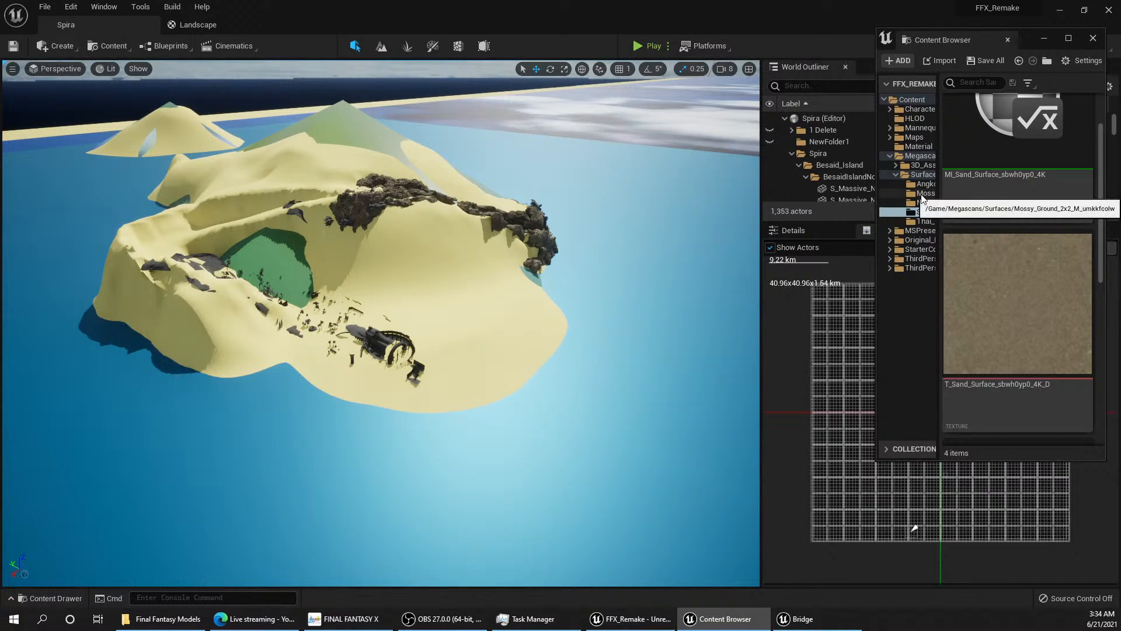
Step: Place the Thai Beach Sand base colour, normal and ORDp textures in the Landscape graph as Texture Samples below the yellow colour node
left_click_drag(877, 214, 779, 216)
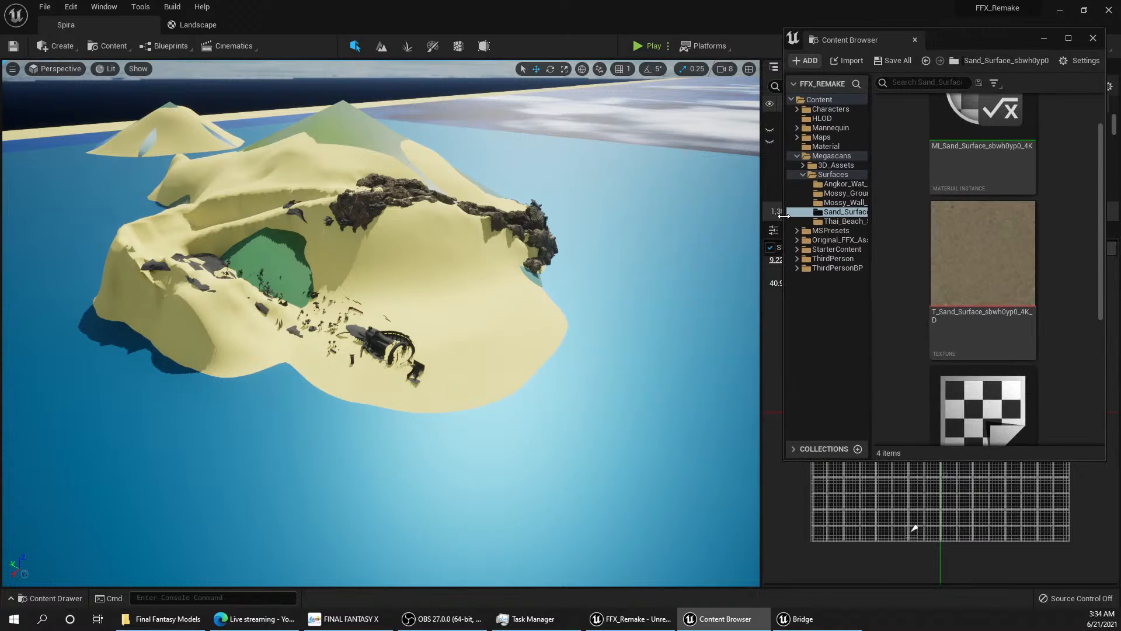
left_click(847, 221)
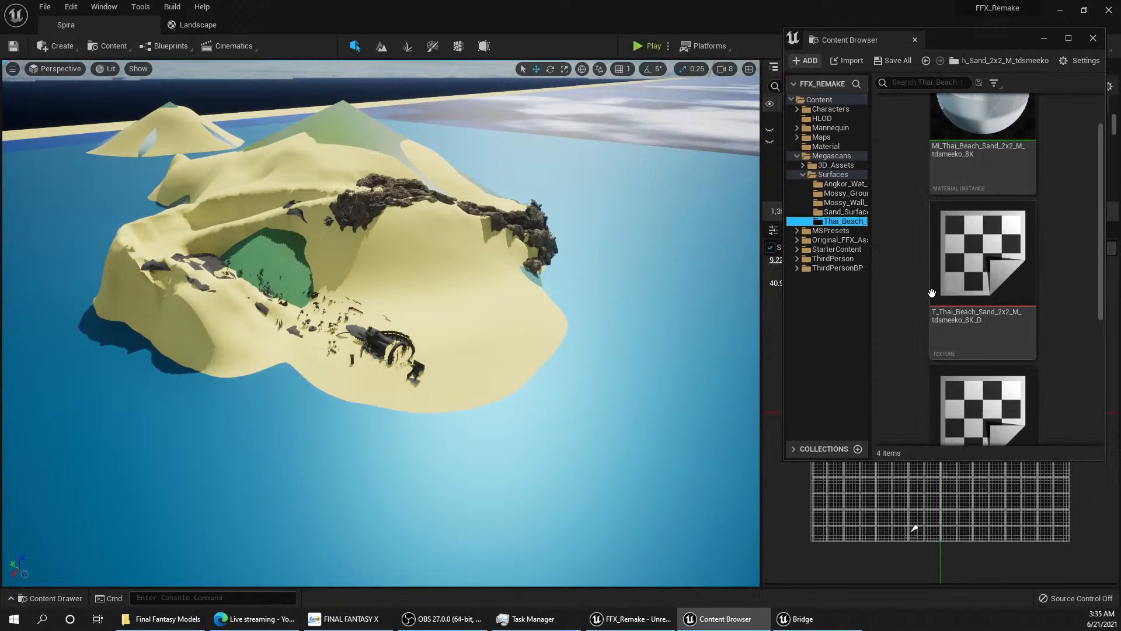
left_click(198, 25)
left_click_drag(938, 227, 482, 363)
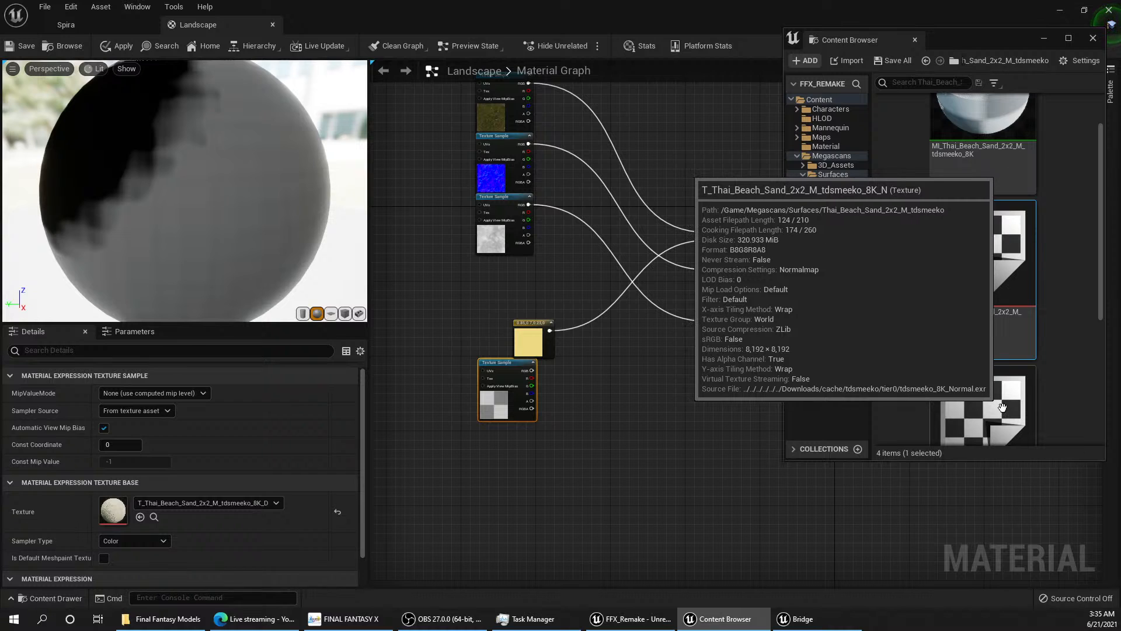
left_click_drag(1003, 407, 501, 463)
scroll(1059, 358, "down", 4)
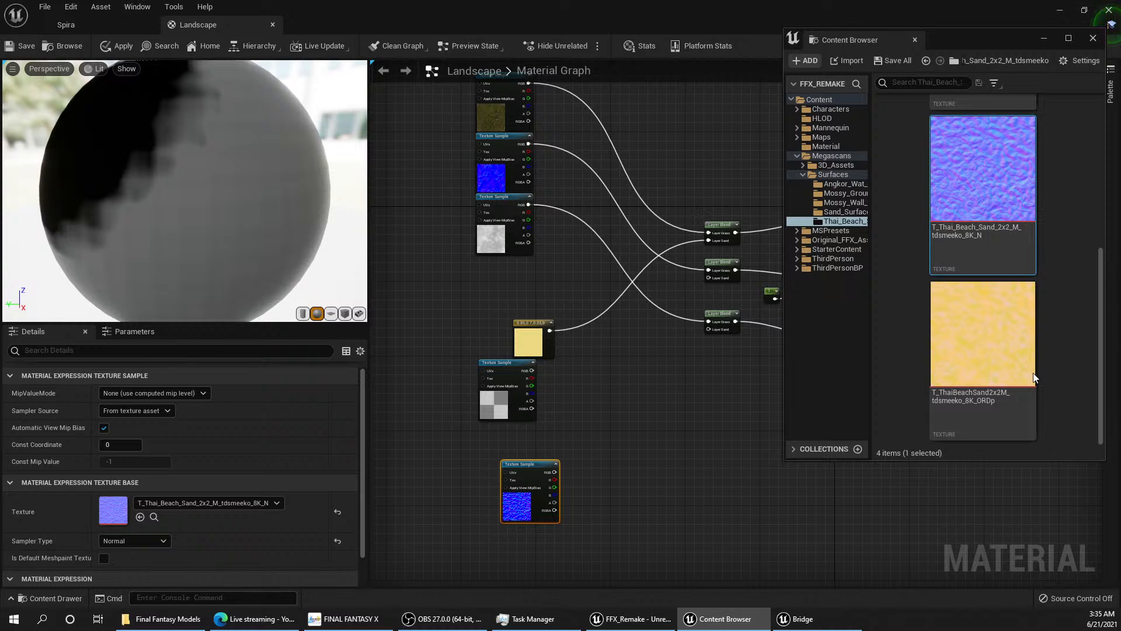
left_click_drag(993, 357, 613, 534)
right_click_drag(649, 534, 678, 341)
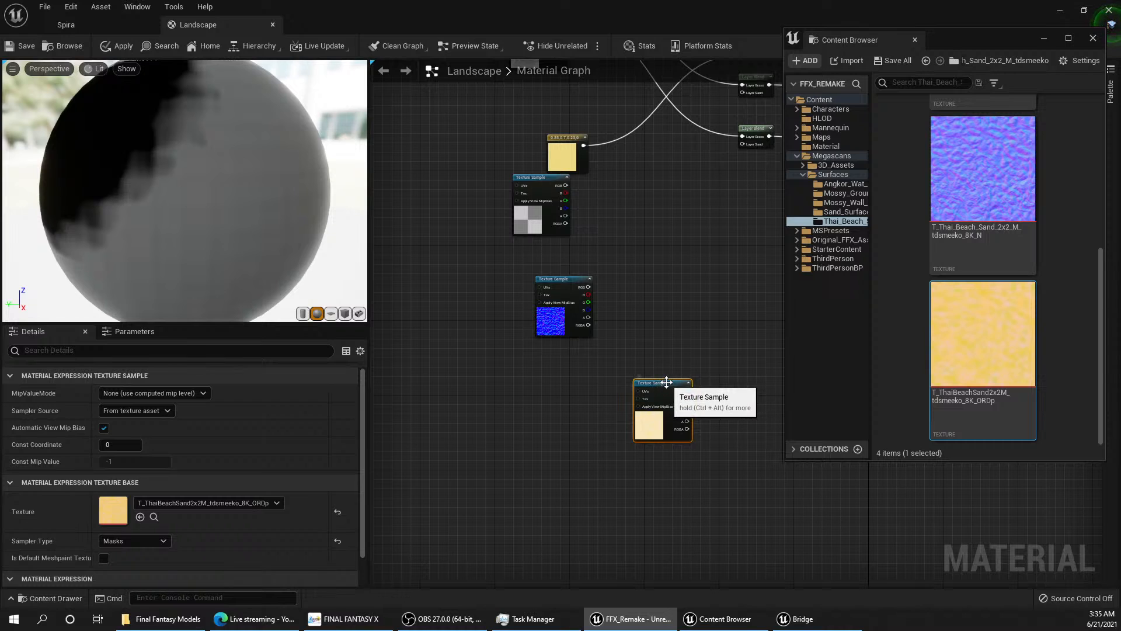
left_click_drag(679, 389, 582, 359)
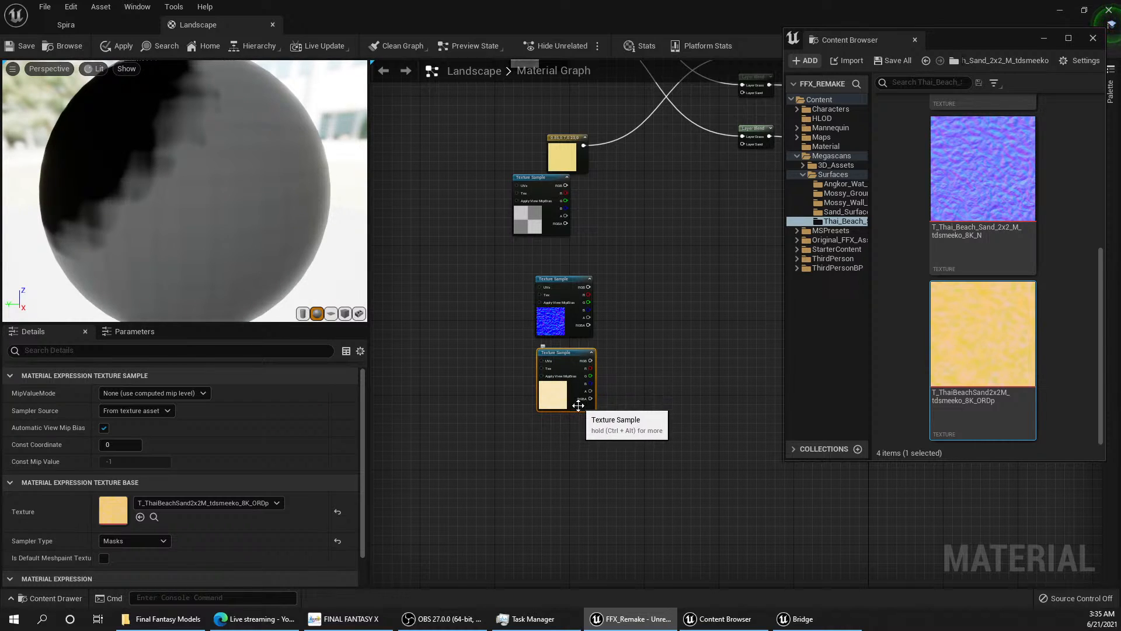
Step: Examine the T_ThaiBeachSand2x2M_tdsmeeko_8K_ORDp texture's red, green and blue channels separately, restore the full-colour view and minimize its editor window
left_click(234, 503)
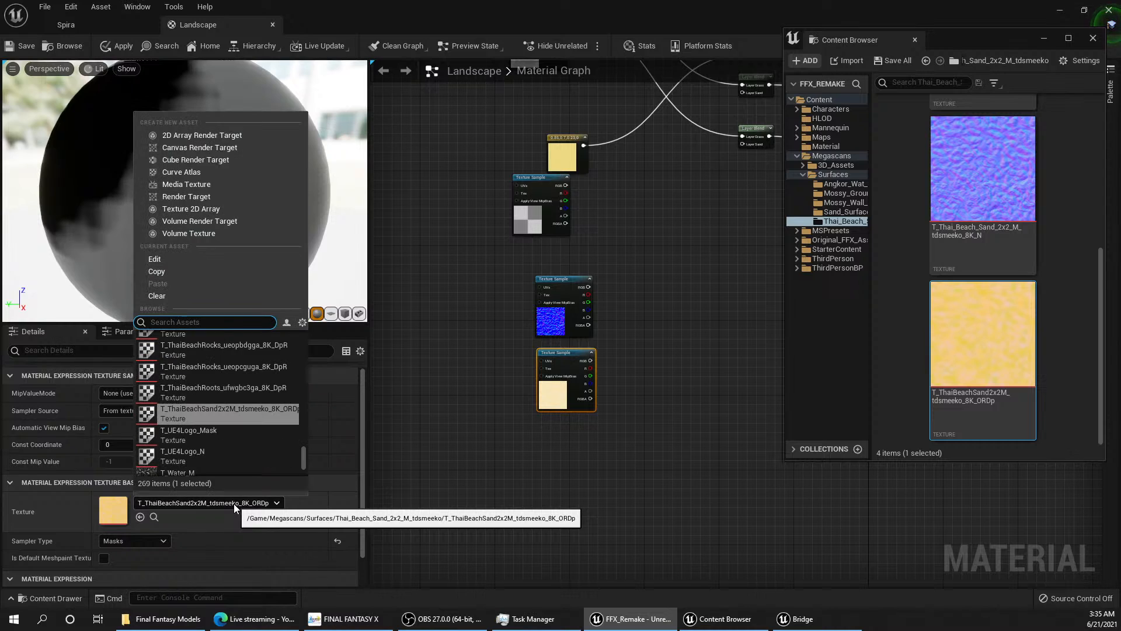
left_click(233, 504)
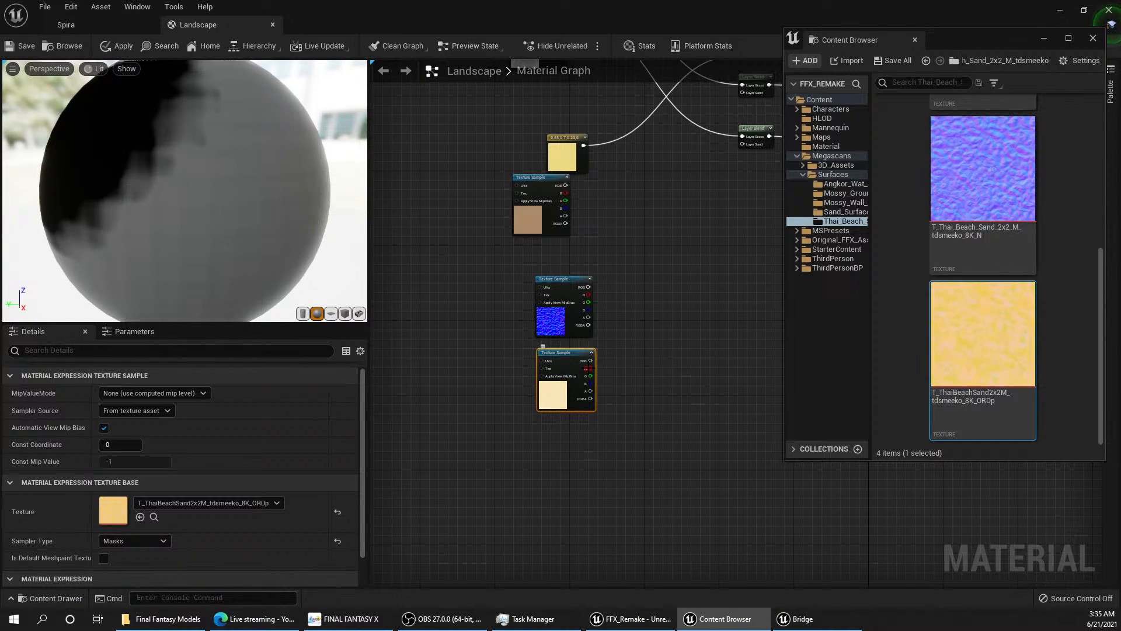
double_click(993, 356)
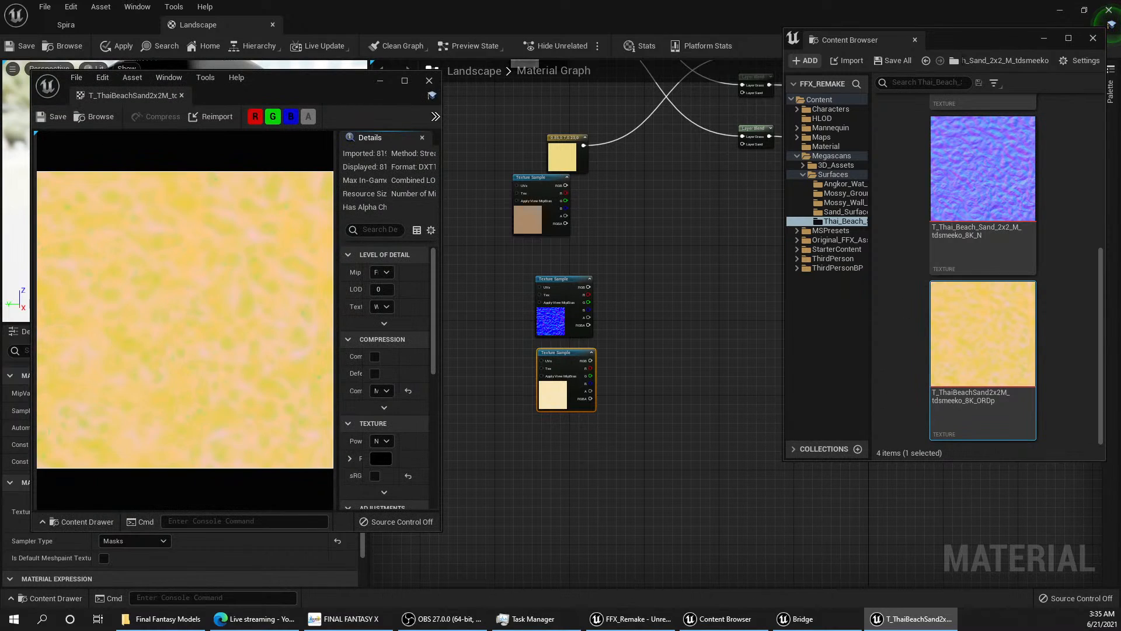
left_click(256, 117)
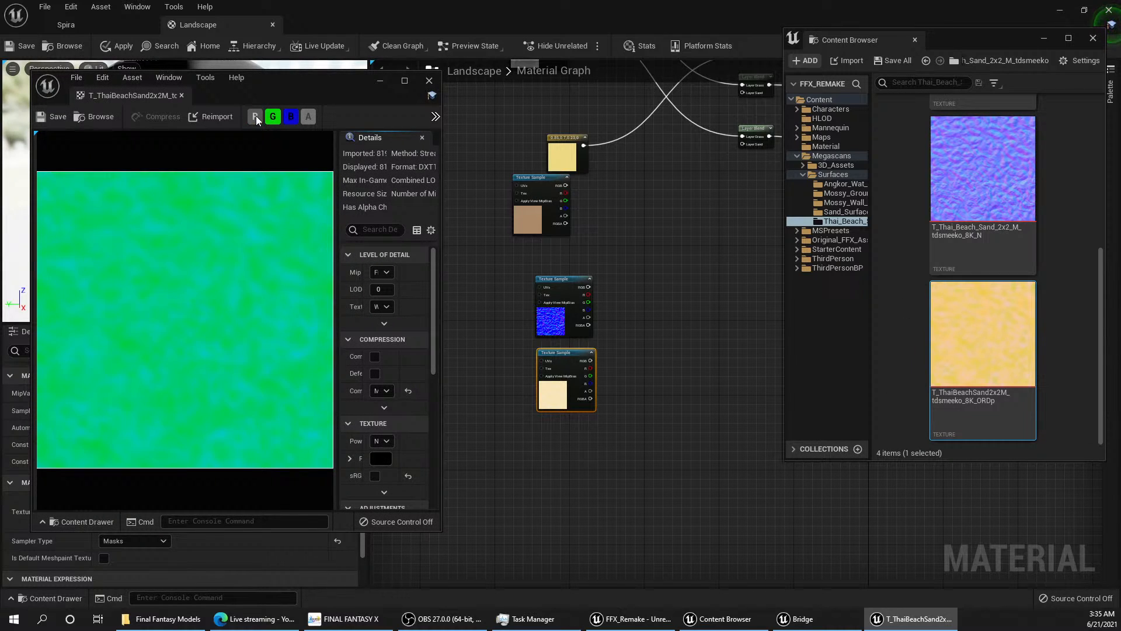
left_click(273, 117)
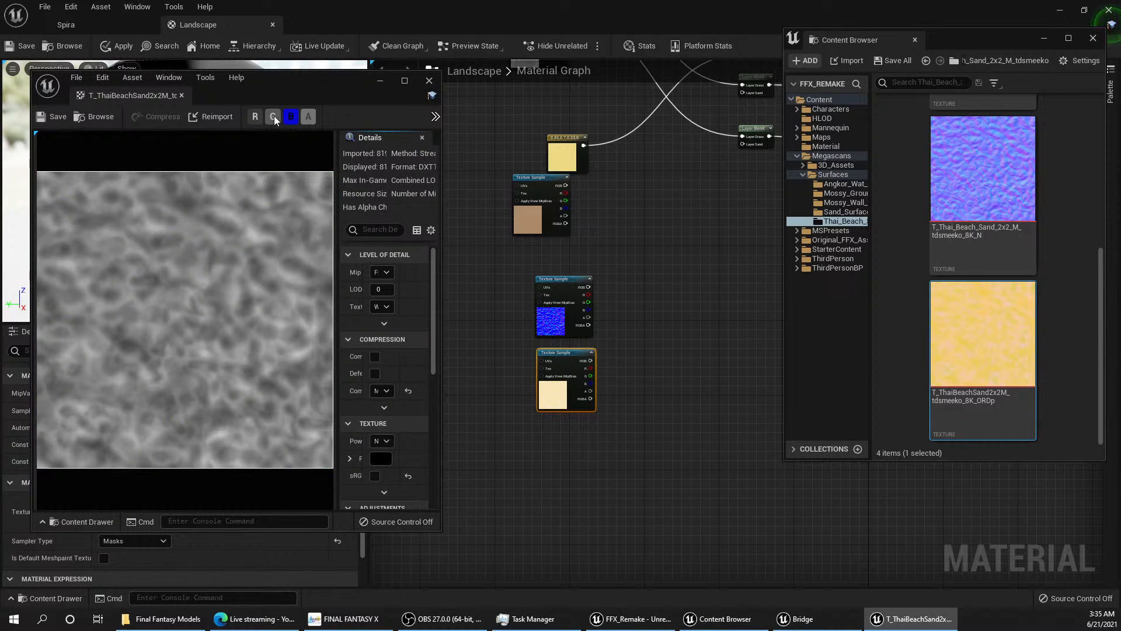
left_click(274, 117)
left_click(290, 117)
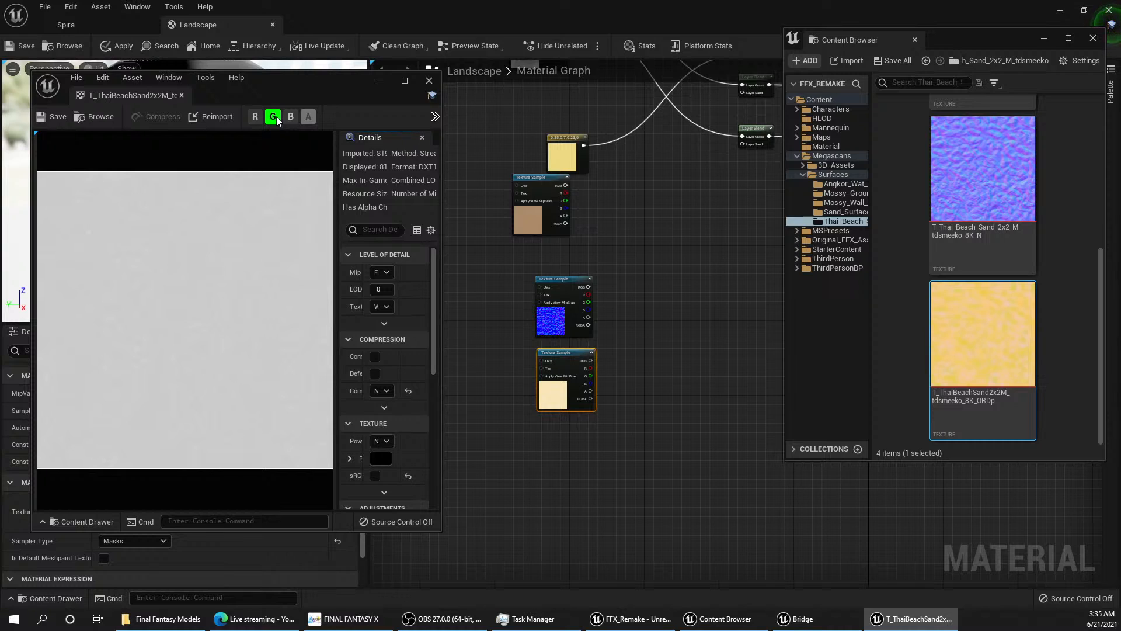
left_click(274, 117)
left_click(256, 117)
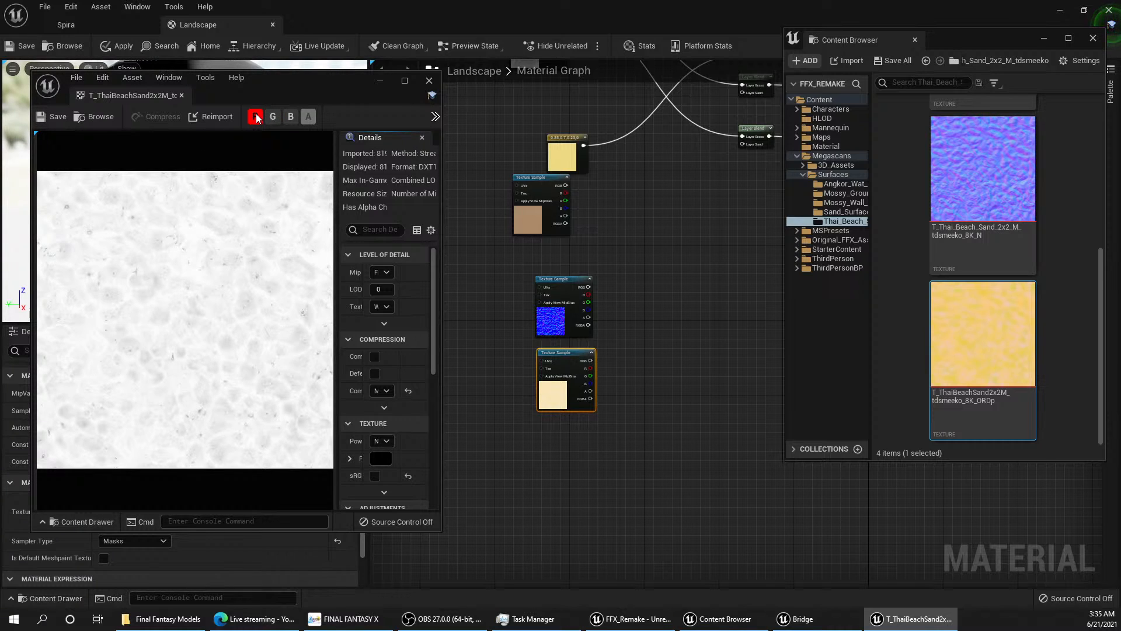
left_click(256, 118)
left_click(256, 117)
left_click(274, 116)
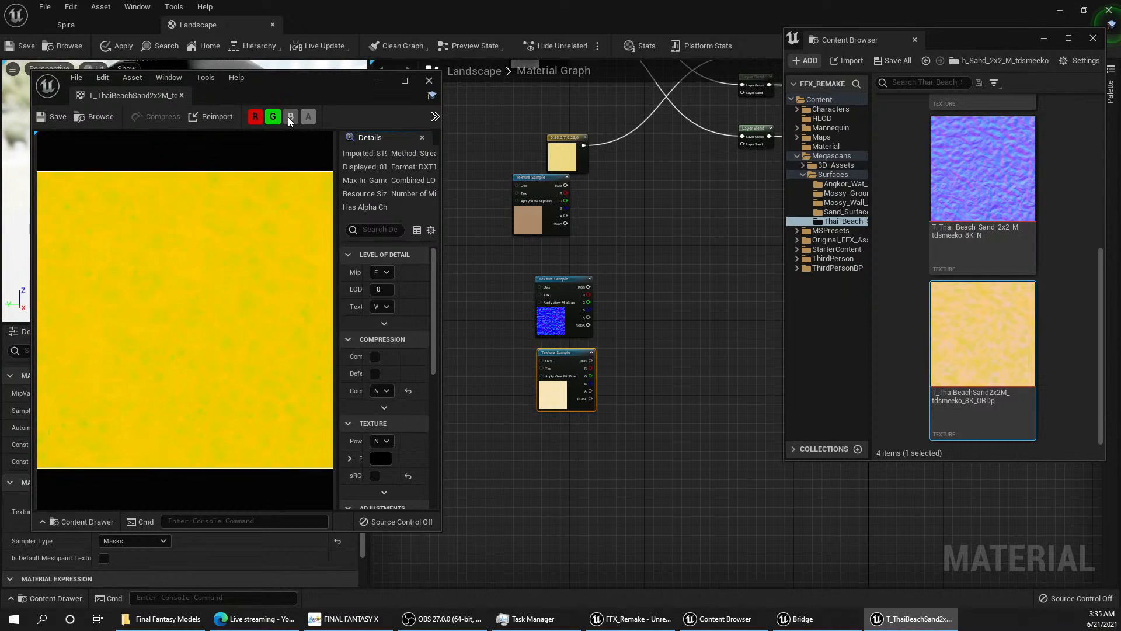
left_click(291, 117)
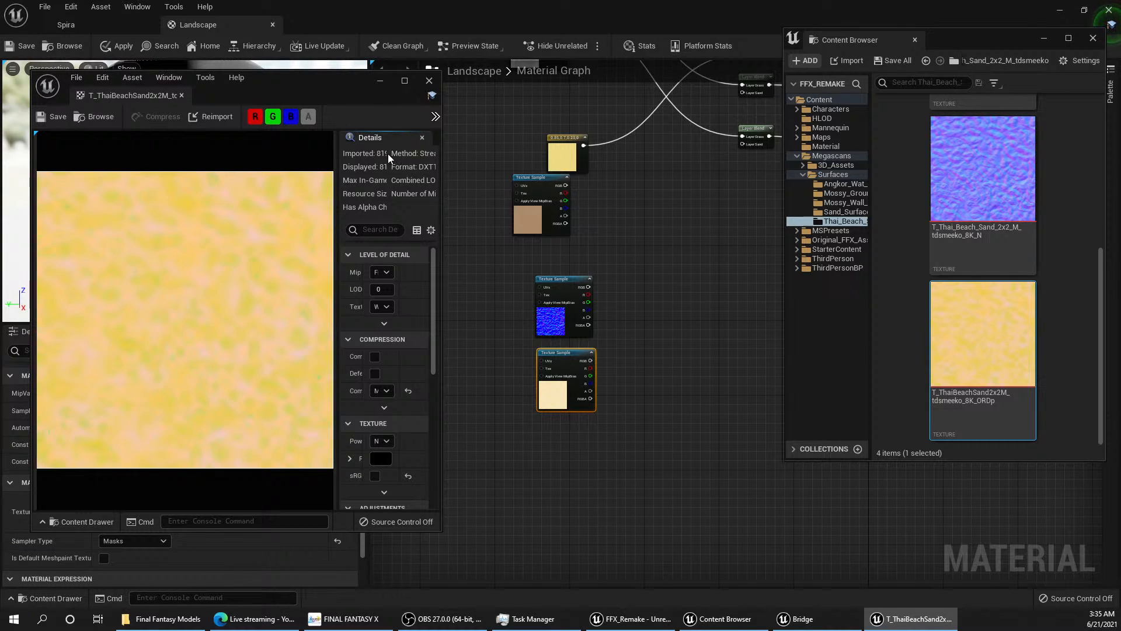
left_click(379, 82)
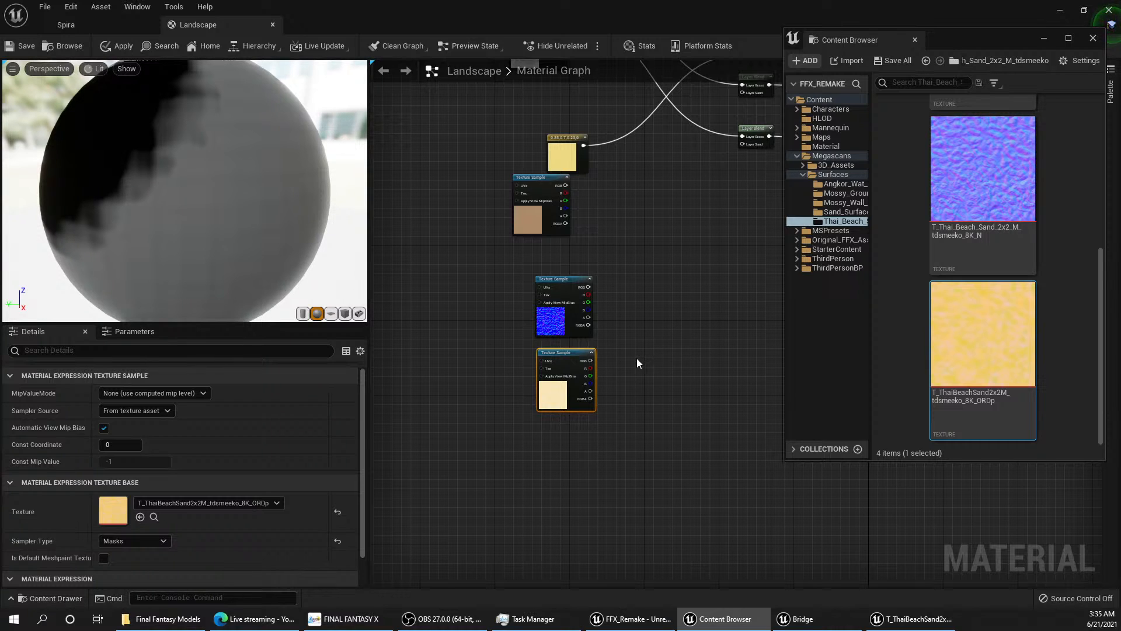
right_click_drag(637, 360, 546, 479)
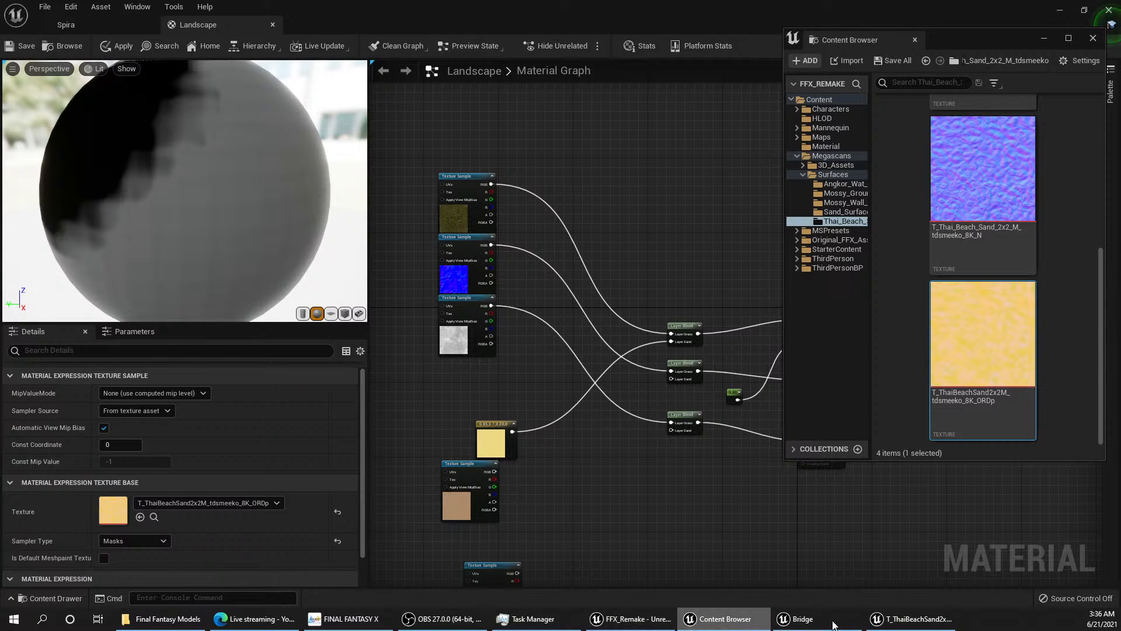
left_click(917, 623)
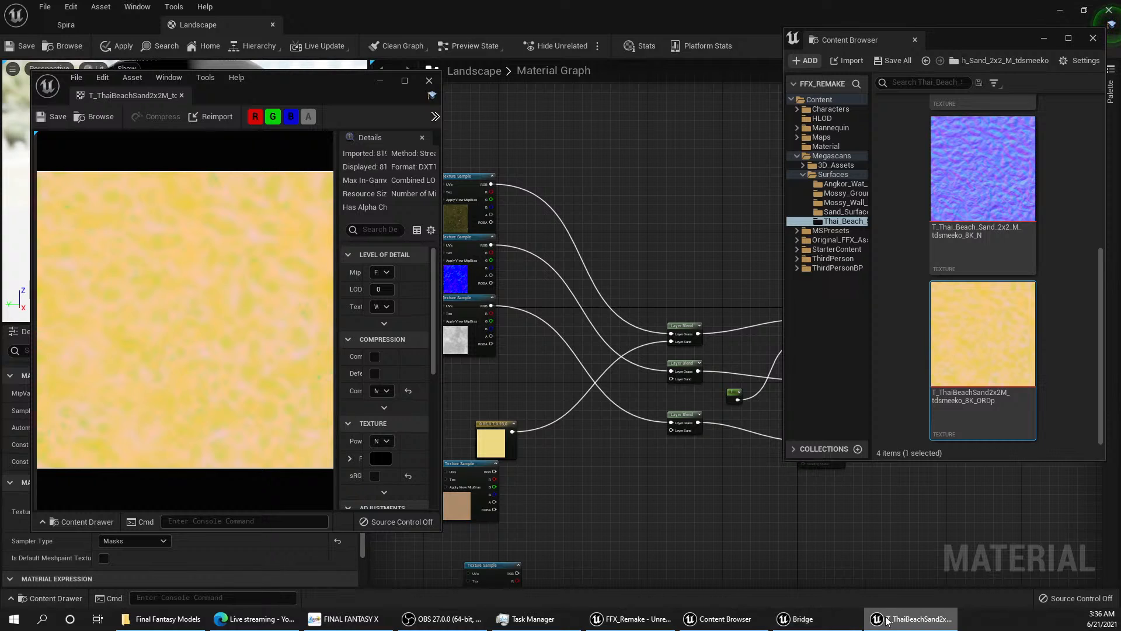
left_click(929, 623)
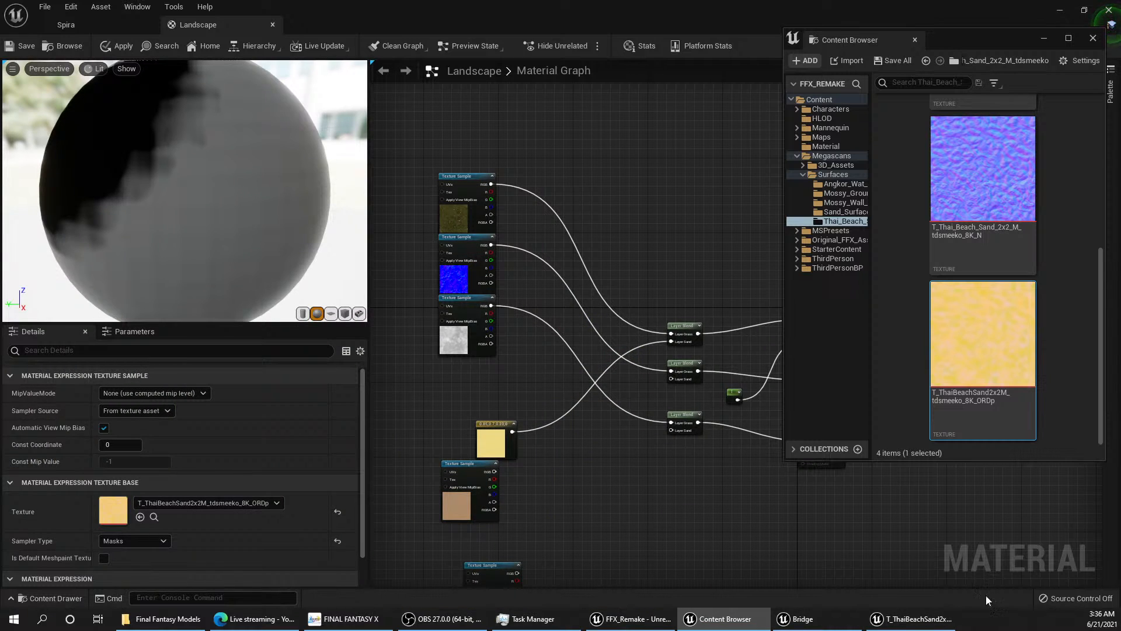
Step: Open the MI_Thai_Beach_Sand_2x2_M_tdsmeeko_8K material instance, and open its parent material's graph
left_click(1079, 211)
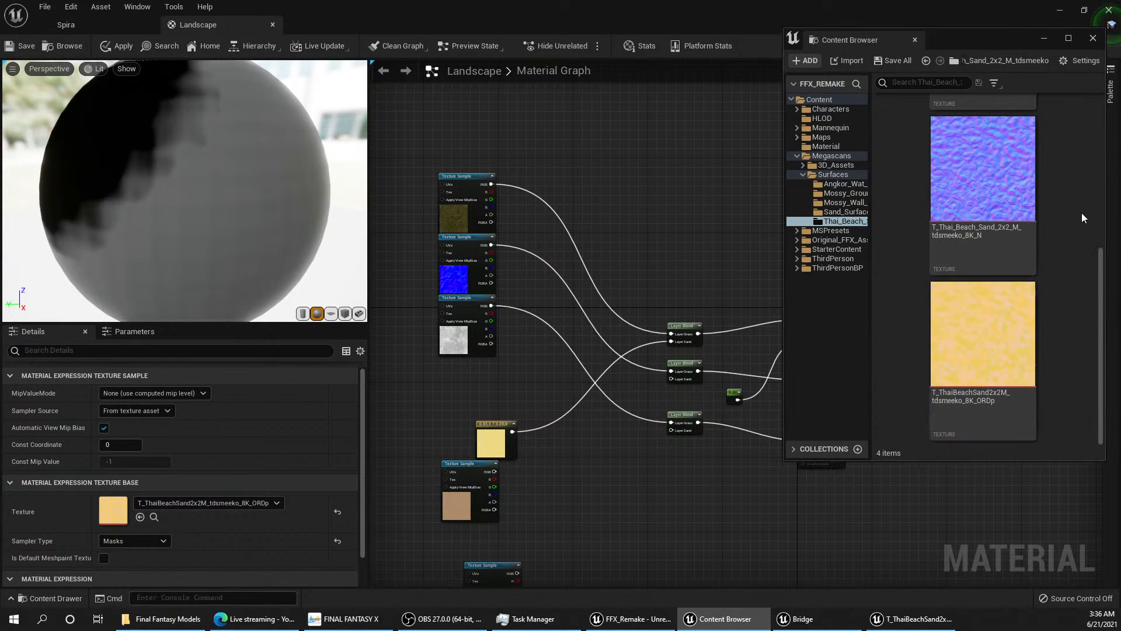
scroll(1075, 205, "up", 2)
scroll(1056, 205, "up", 2)
double_click(984, 152)
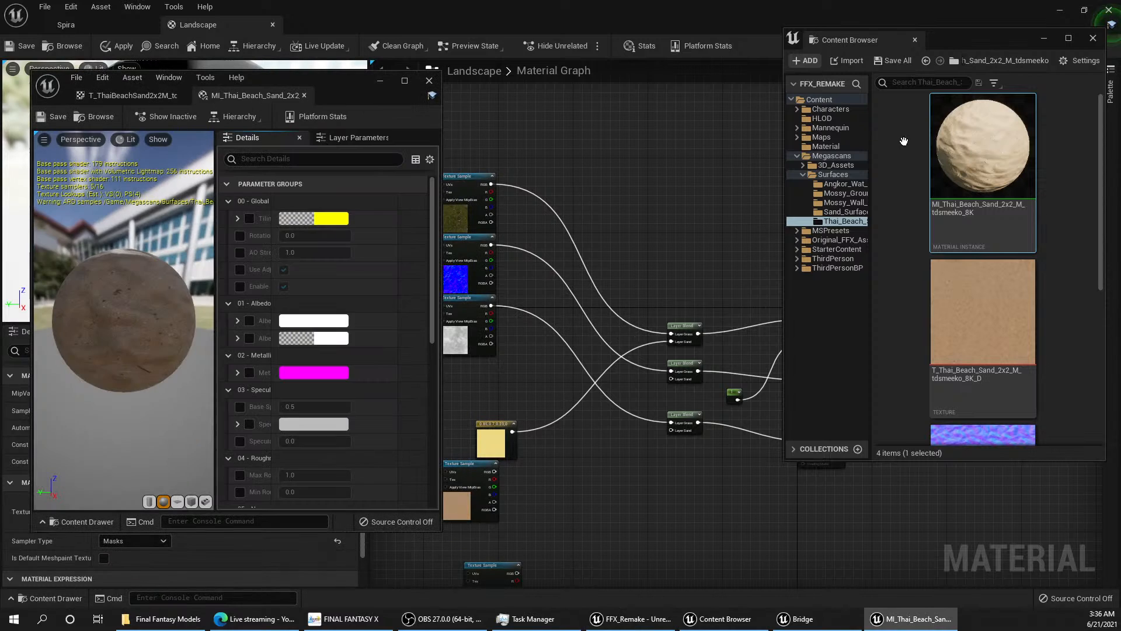
left_click(229, 117)
left_click(243, 148)
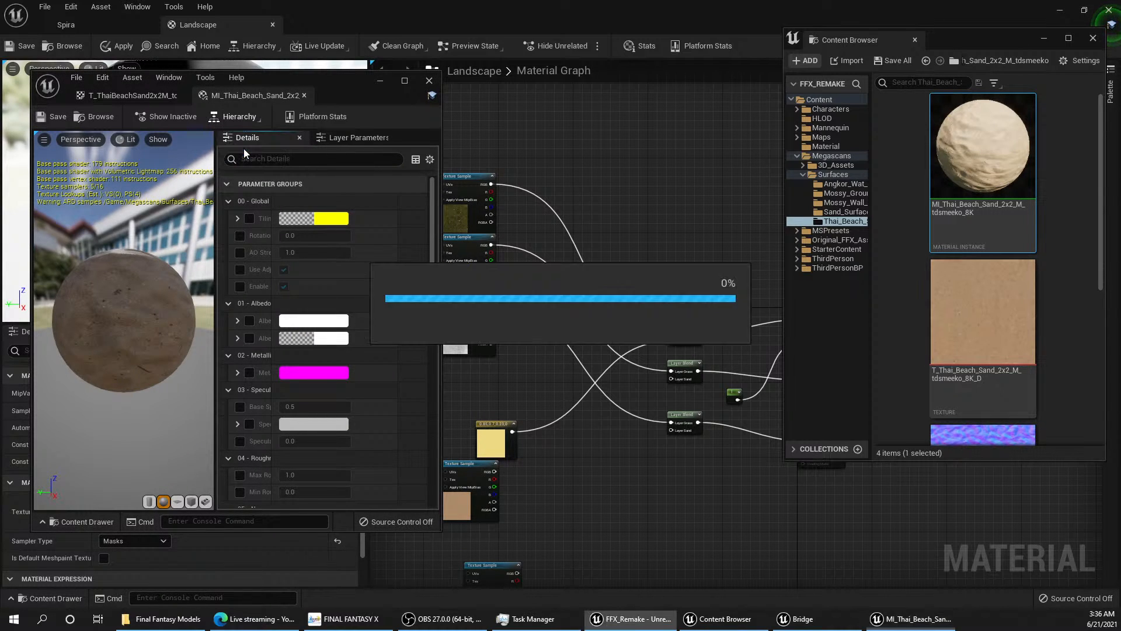
Step: Examine how the ARD texture's channels and the other texture samples feed MF_MapAdjustments in the parent surface material's graph
right_click_drag(286, 244, 331, 274)
mouse_move(235, 282)
right_mouse_down()
mouse_move(392, 220)
mouse_move(311, 257)
mouse_move(355, 257)
right_mouse_up()
scroll(355, 257, "down", 2)
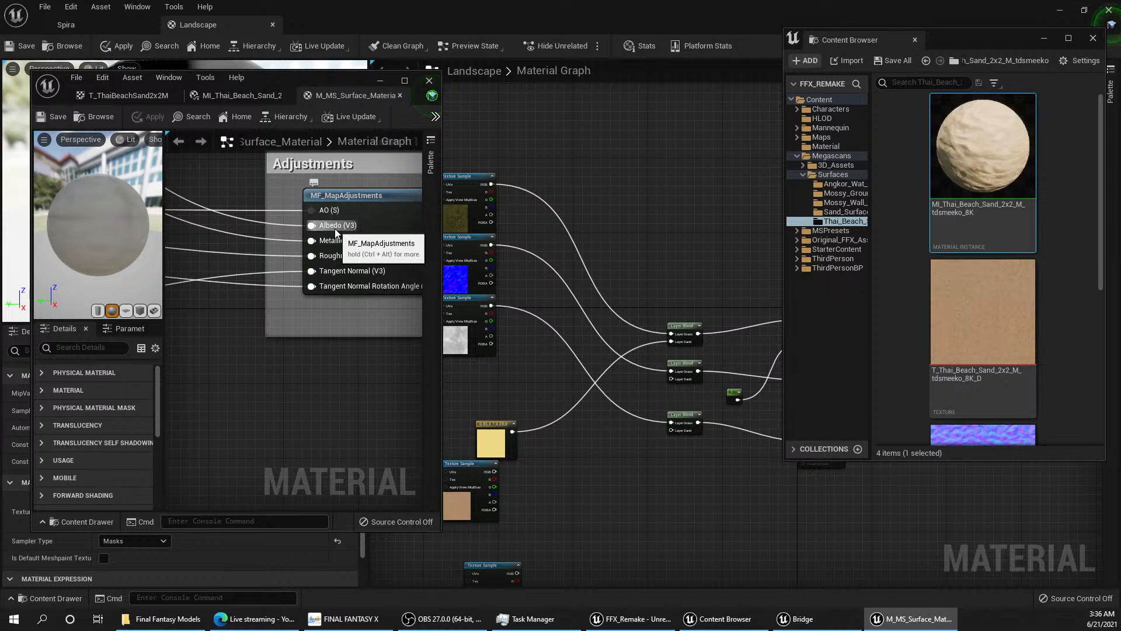
scroll(325, 241, "down", 1)
mouse_move(249, 236)
right_mouse_down()
mouse_move(363, 333)
mouse_move(402, 340)
right_mouse_up()
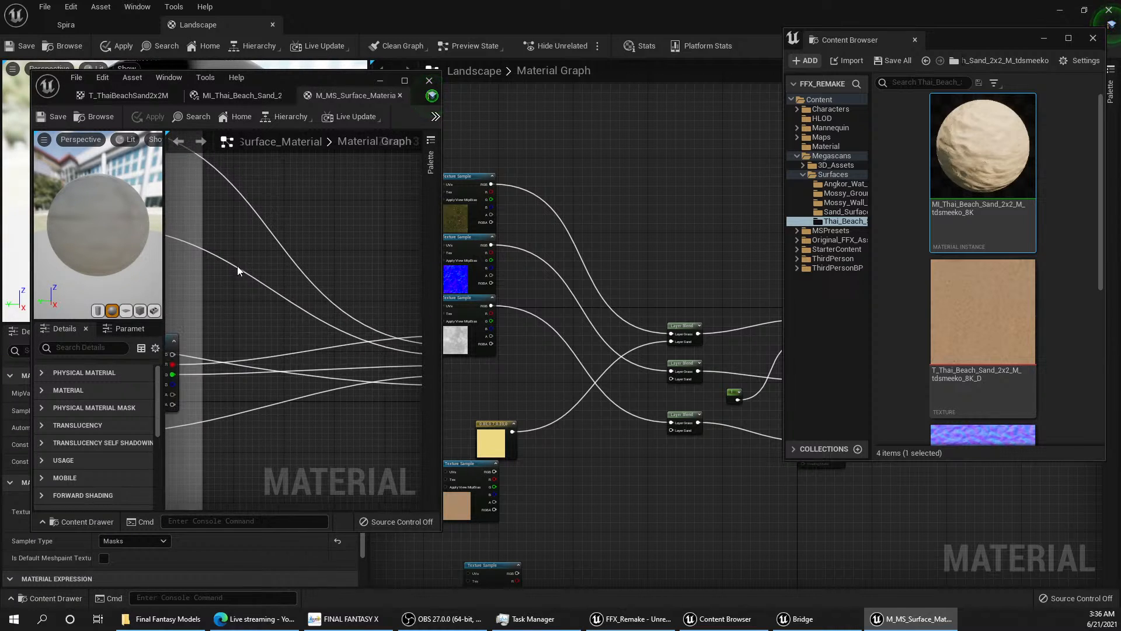
mouse_move(237, 265)
right_mouse_down()
mouse_move(401, 384)
mouse_move(354, 339)
mouse_move(332, 248)
right_mouse_up()
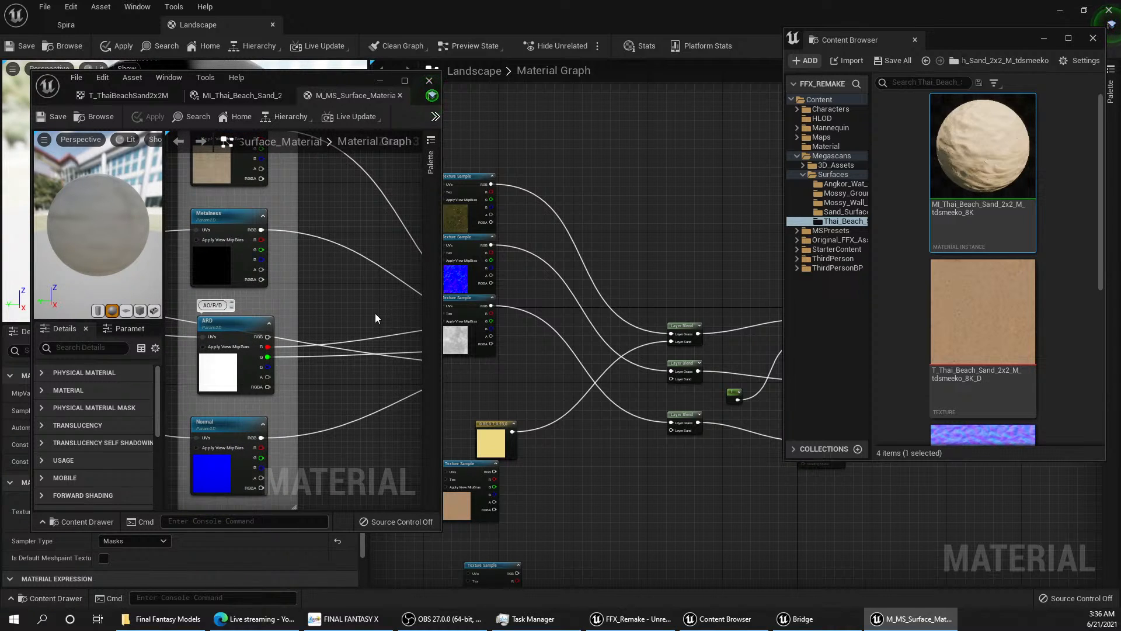
right_click_drag(376, 315, 336, 246)
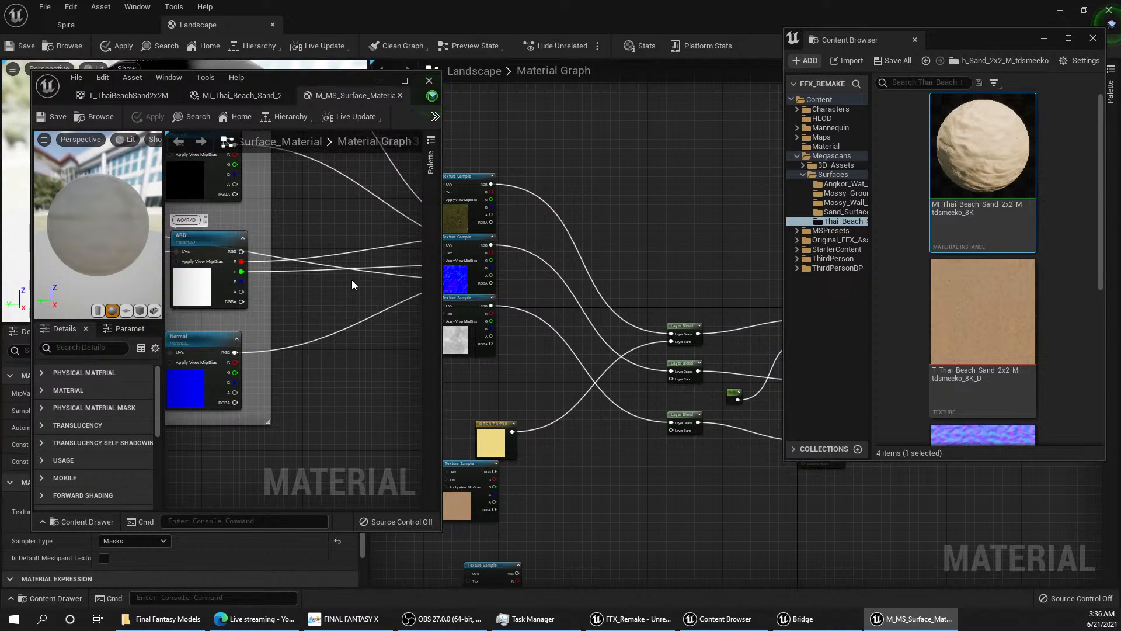
right_click_drag(310, 285, 628, 248)
right_click_drag(627, 304, 247, 263)
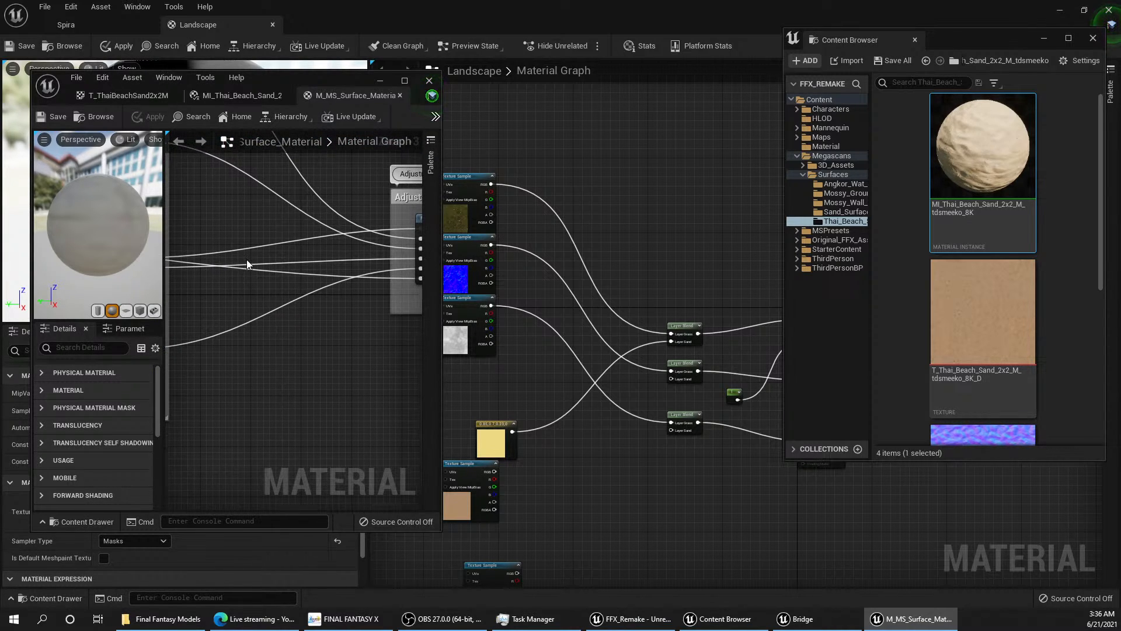
left_click(534, 293)
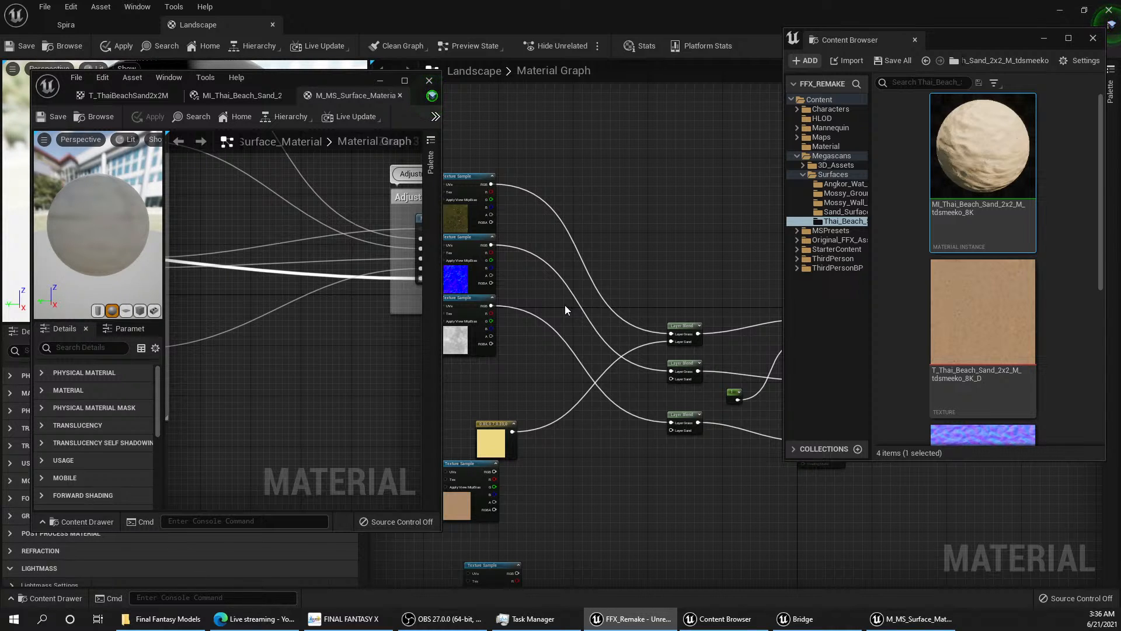
right_click_drag(555, 300, 561, 267)
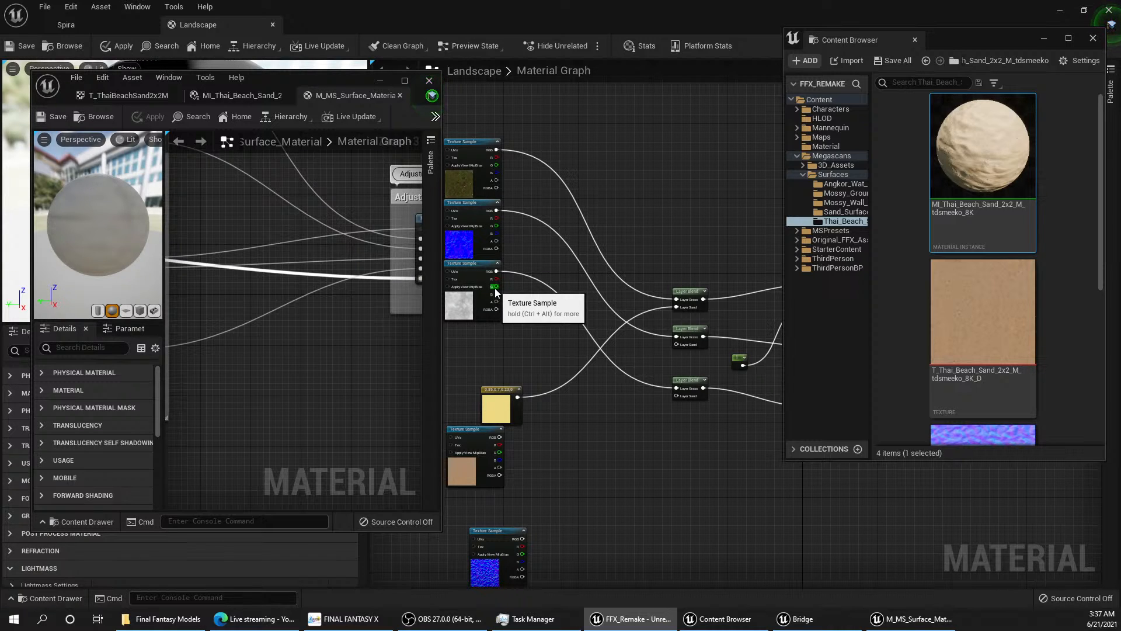
left_click_drag(496, 288, 631, 339)
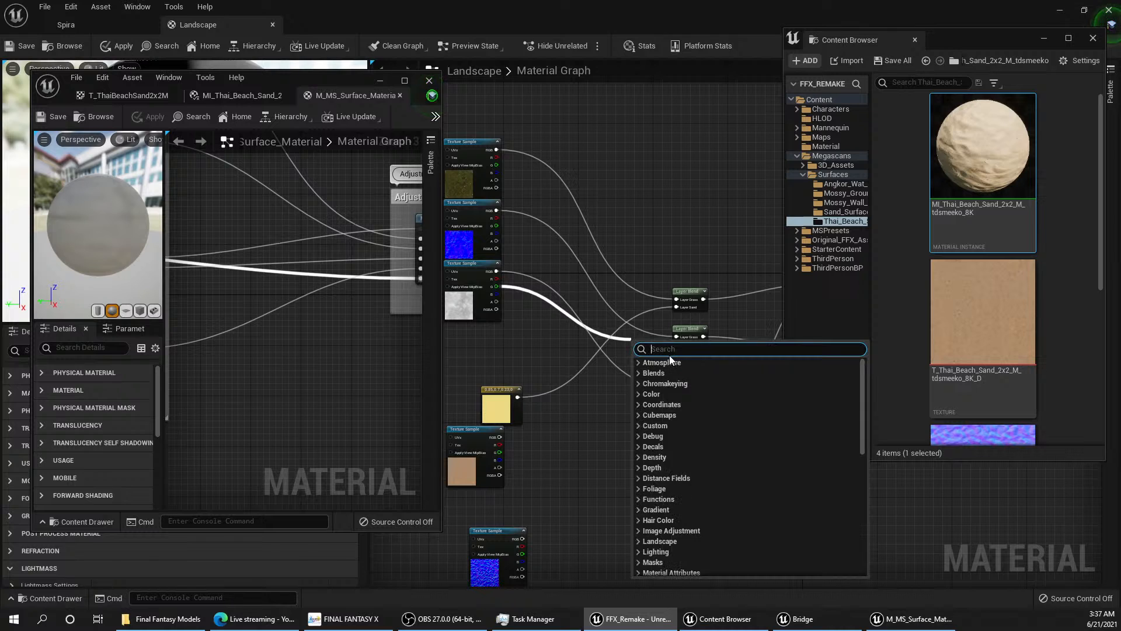
Step: Move the base colour Layer Blend up in the Landscape graph, paste a copy just below it, and minimize the parent material's window
mouse_move(675, 275)
right_mouse_down()
mouse_move(612, 247)
mouse_move(618, 232)
right_mouse_up()
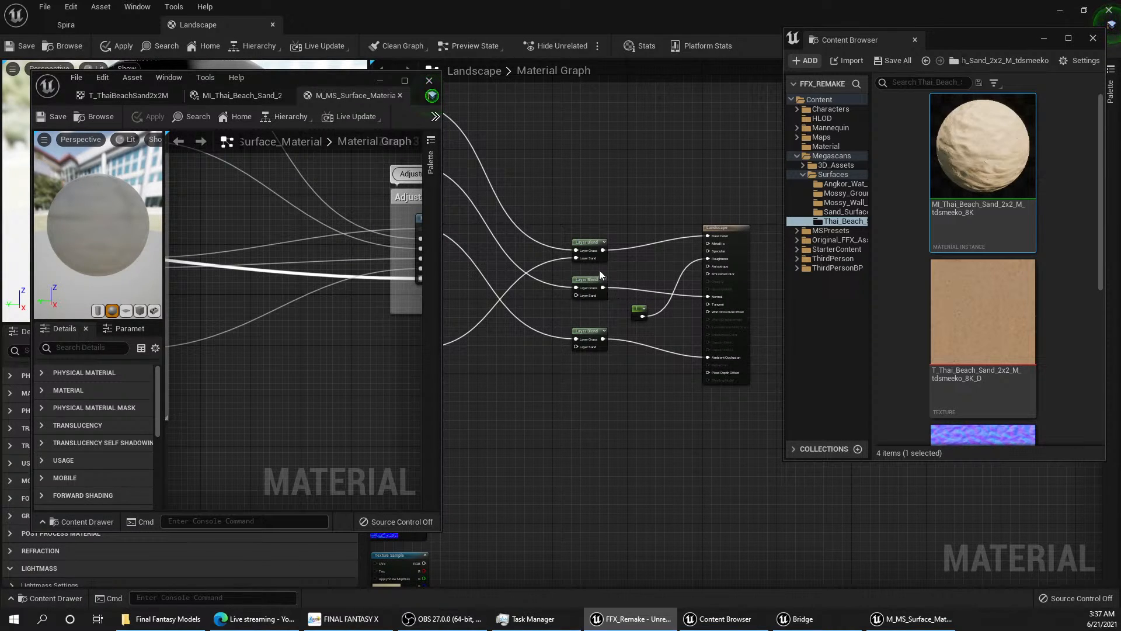
left_click_drag(590, 243, 590, 211)
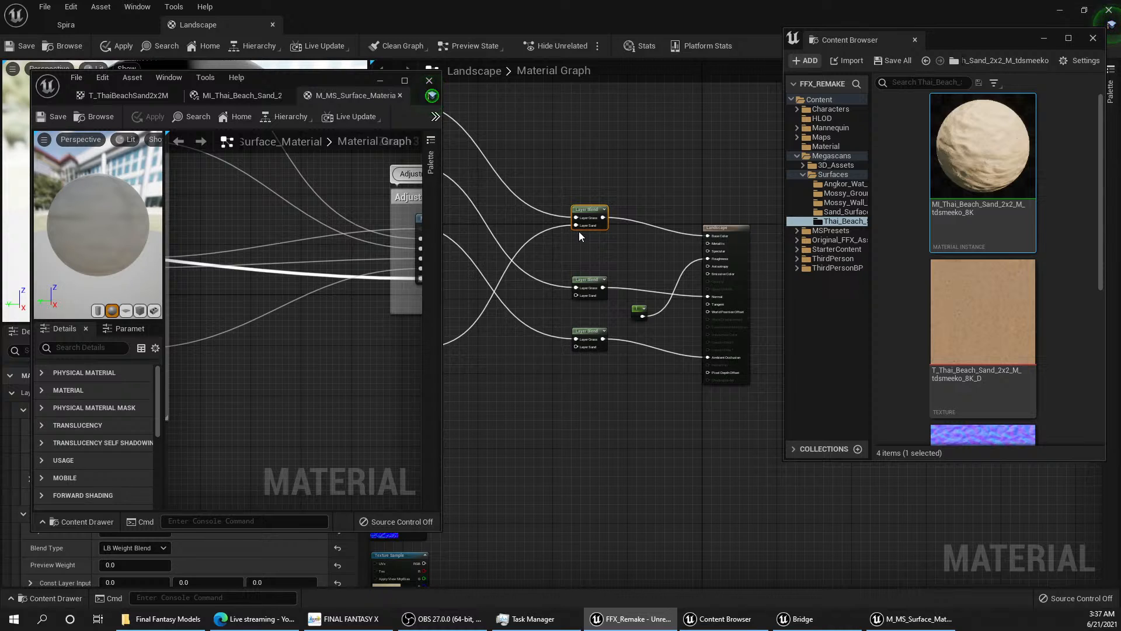
key("ctrl+v")
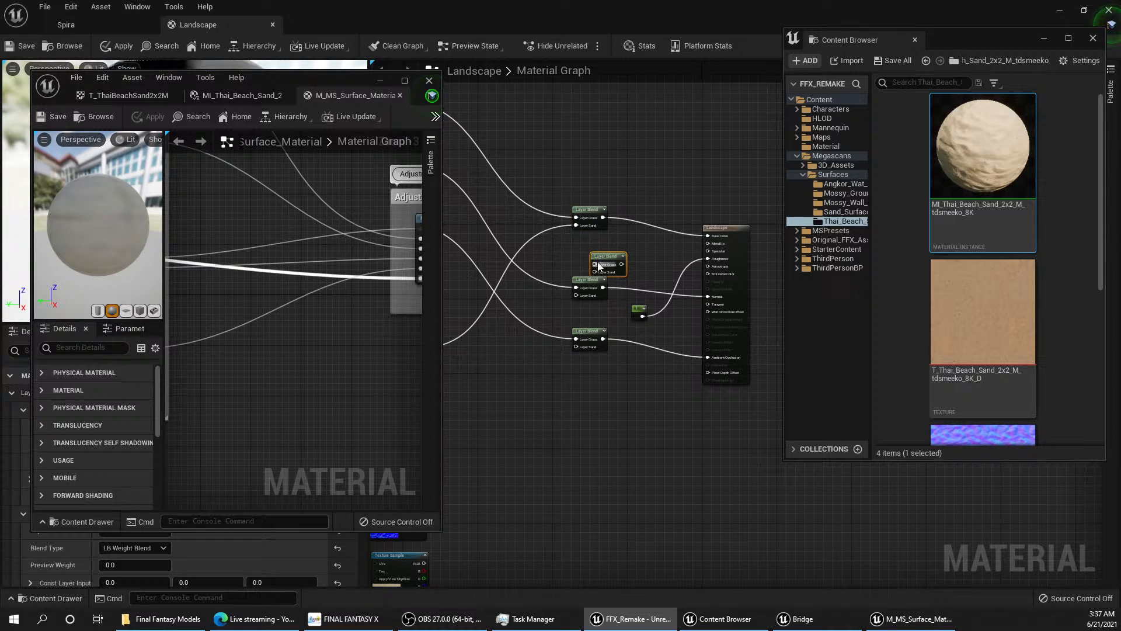
left_click_drag(610, 259, 576, 253)
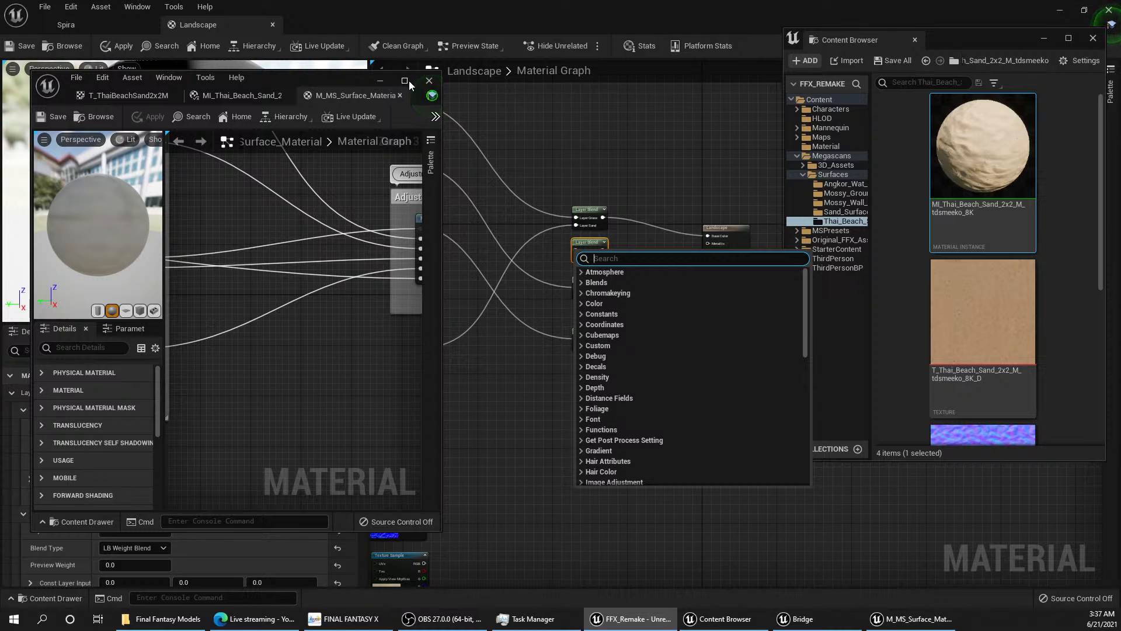
left_click(381, 80)
right_click_drag(527, 325, 576, 352)
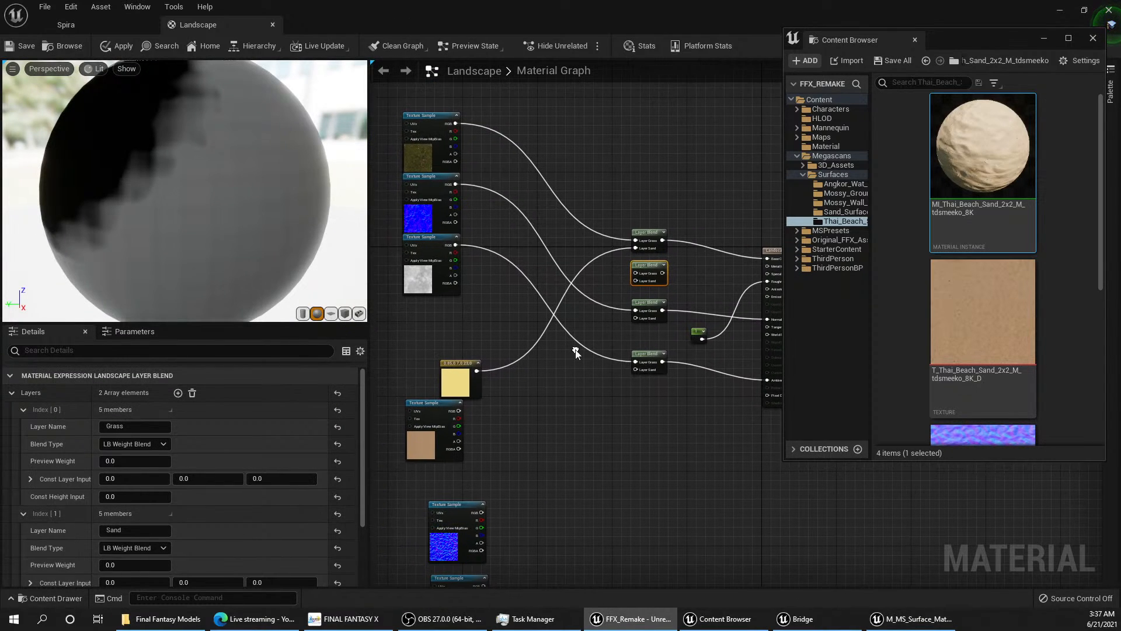
Step: Wire the grass normal texture's red output to the normal Layer Blend's Layer Grass, and its green output to the copied Layer Blend's Layer Grass
left_click_drag(456, 191, 635, 292)
left_click_drag(456, 200, 635, 272)
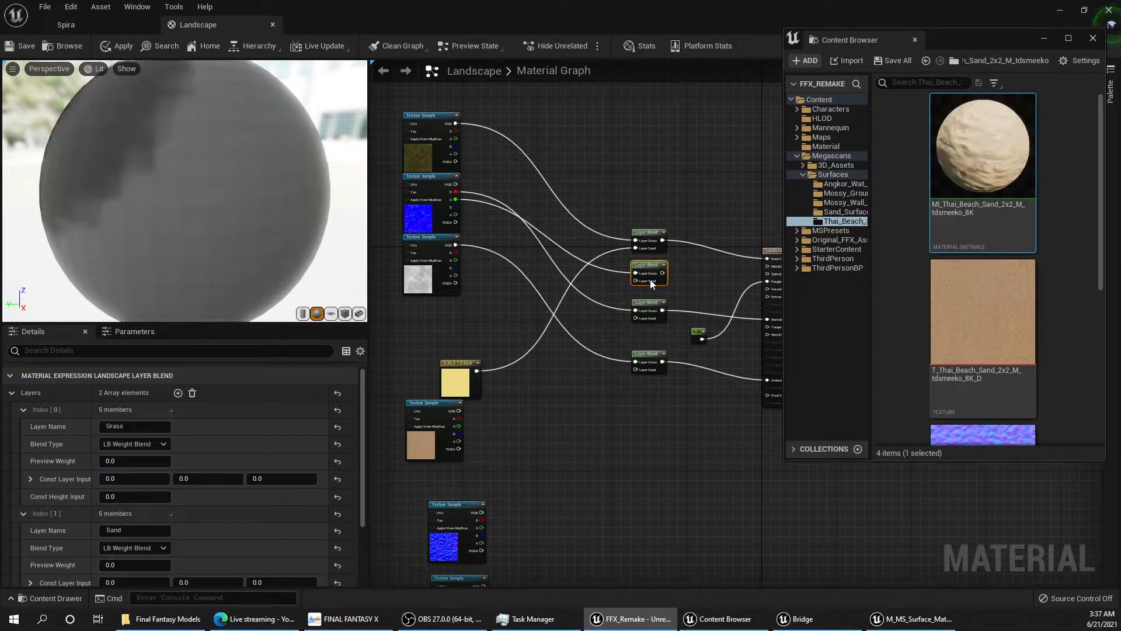
Step: Connect the copied Layer Blend's output to the Landscape material's Roughness input in place of the constant, and move that node slightly down
right_click_drag(716, 307, 661, 303)
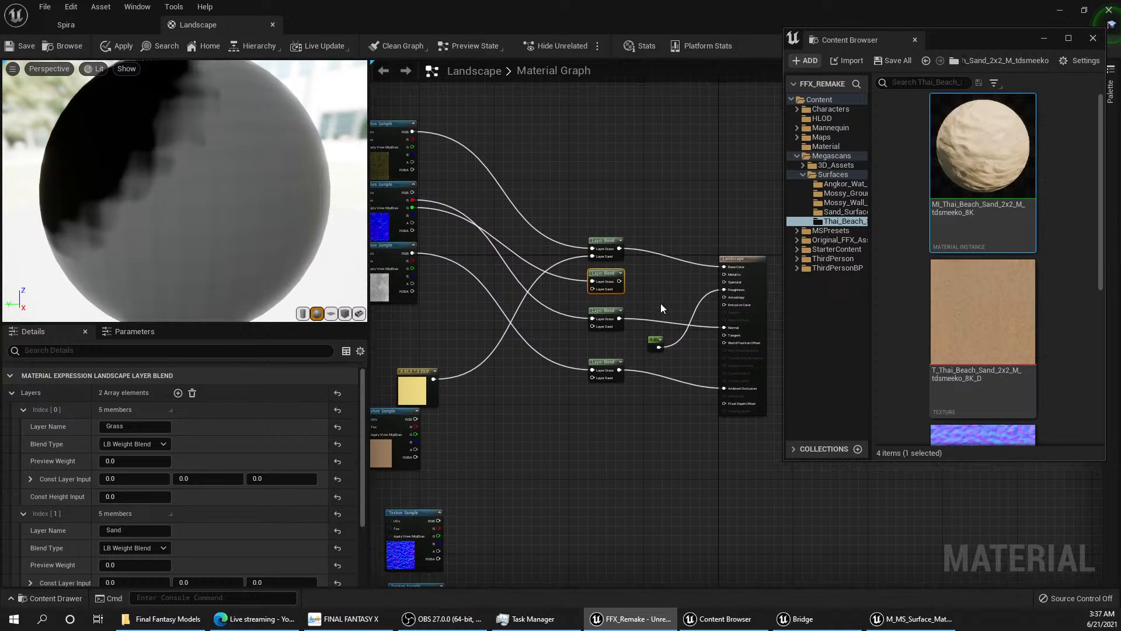
left_click_drag(725, 289, 411, 208)
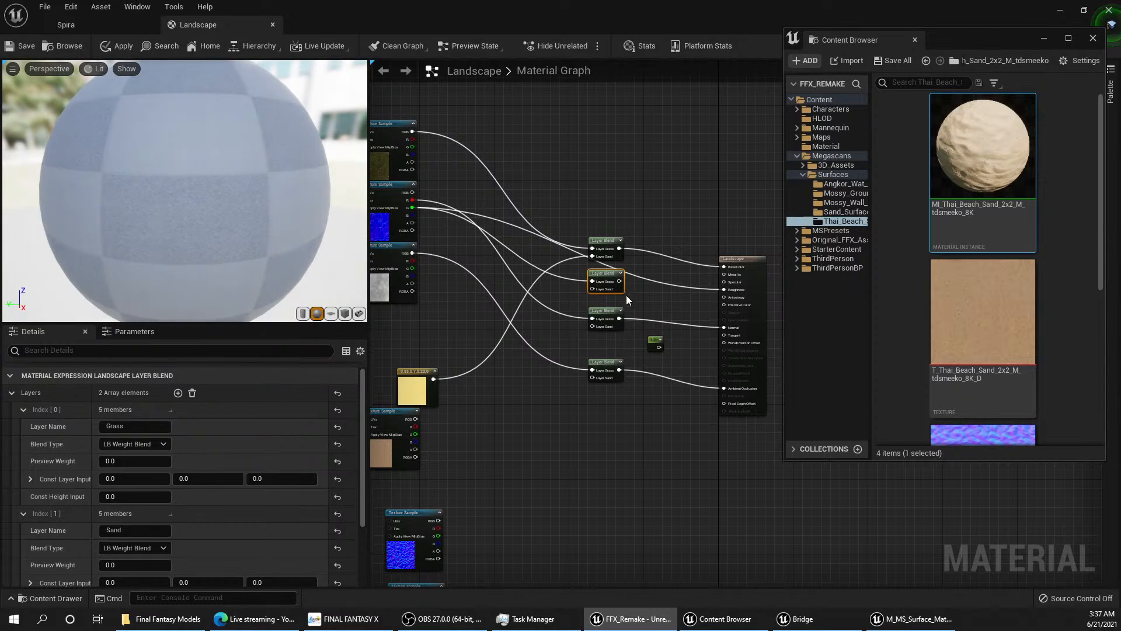
left_click_drag(724, 290, 620, 282)
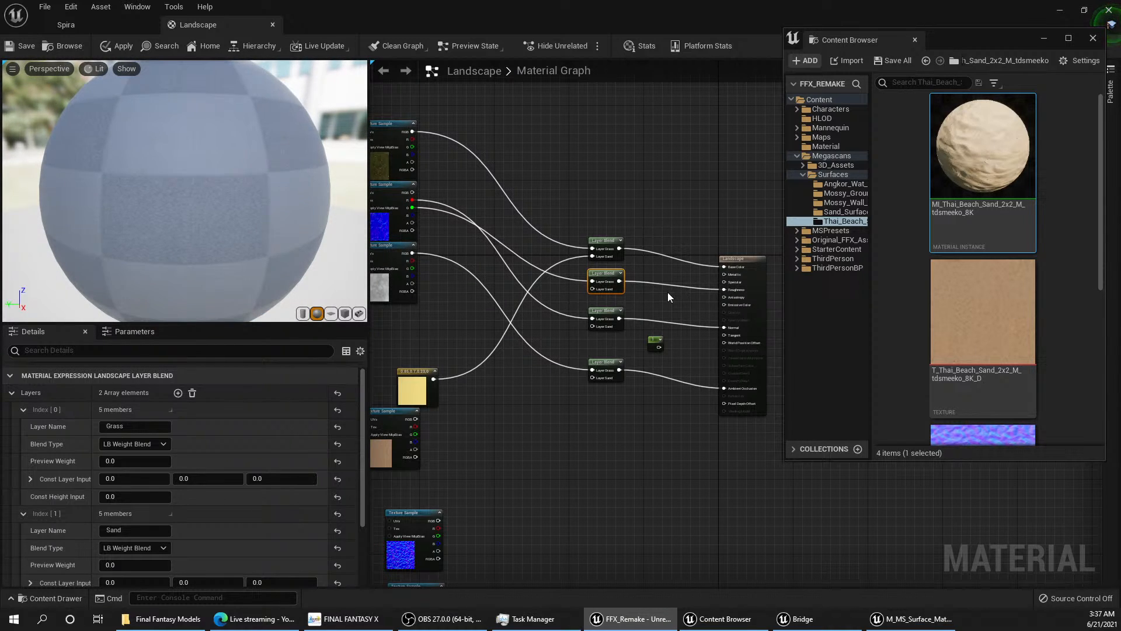
mouse_move(605, 280)
left_mouse_down()
mouse_move(557, 289)
mouse_move(603, 275)
left_mouse_up()
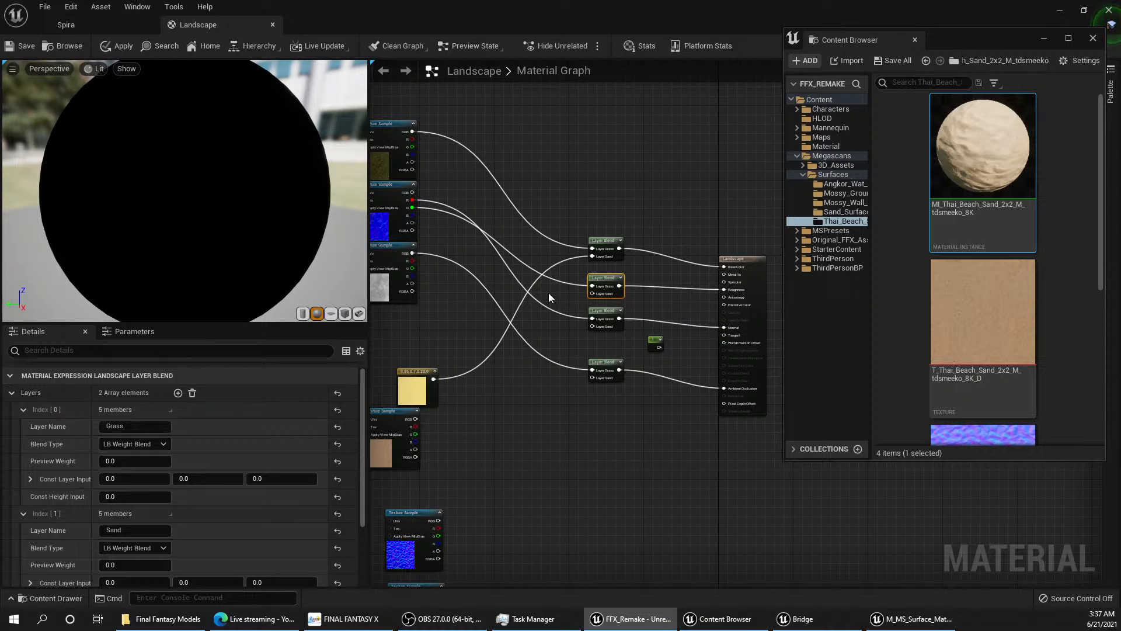
right_click_drag(549, 293, 587, 309)
scroll(587, 309, "down", 5)
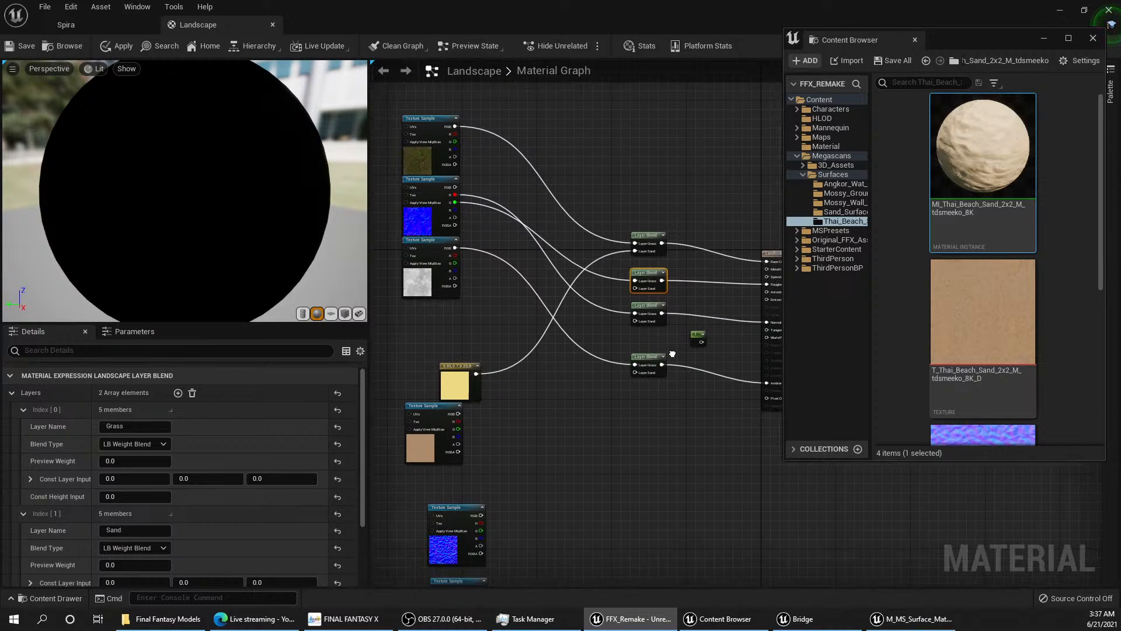
Step: Delete the disconnected constant of value 1 and the yellow colour constant from the Landscape material graph
left_click_drag(648, 317, 668, 318)
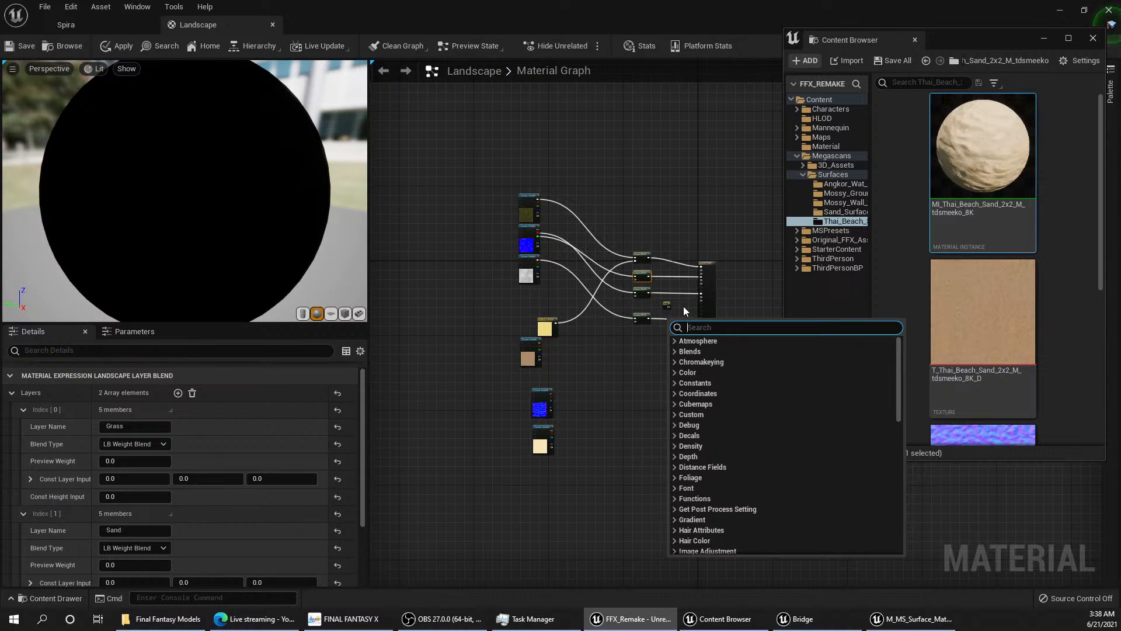
left_click(681, 309)
scroll(678, 313, "up", 5)
left_click(583, 291)
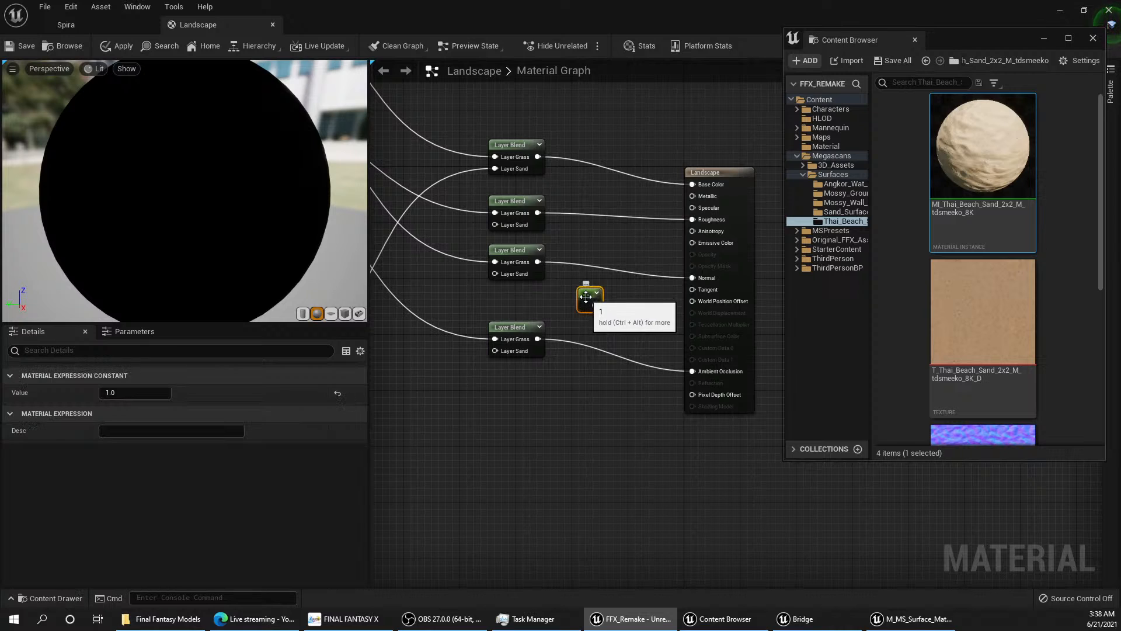
key("Delete")
scroll(622, 329, "down", 5)
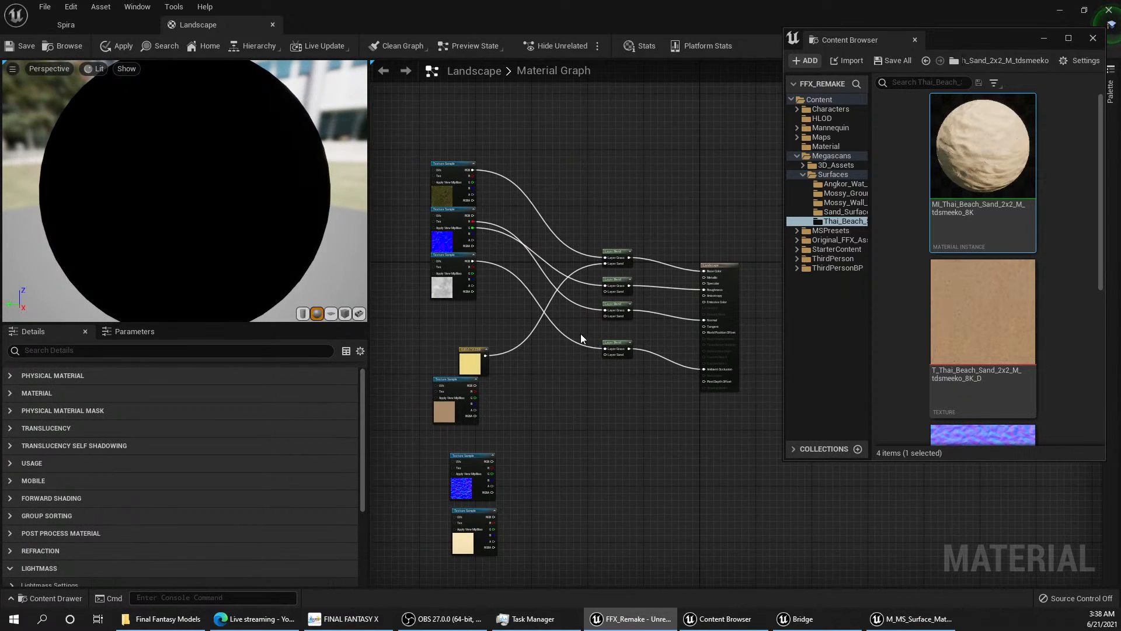
right_click_drag(622, 335, 608, 309)
left_click(501, 339)
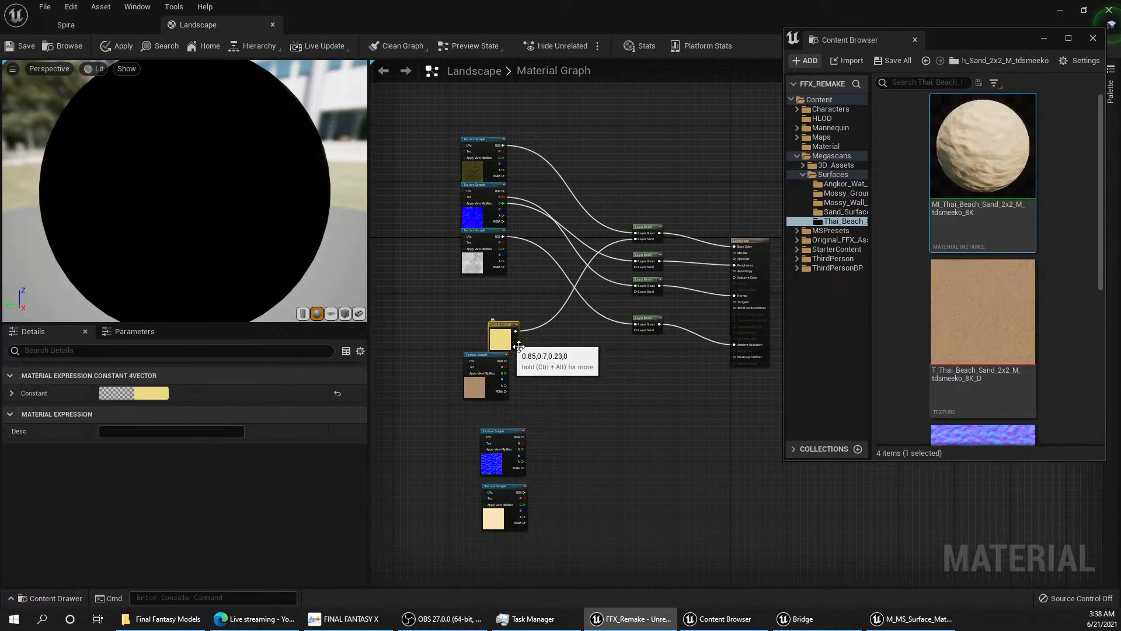
key("Delete")
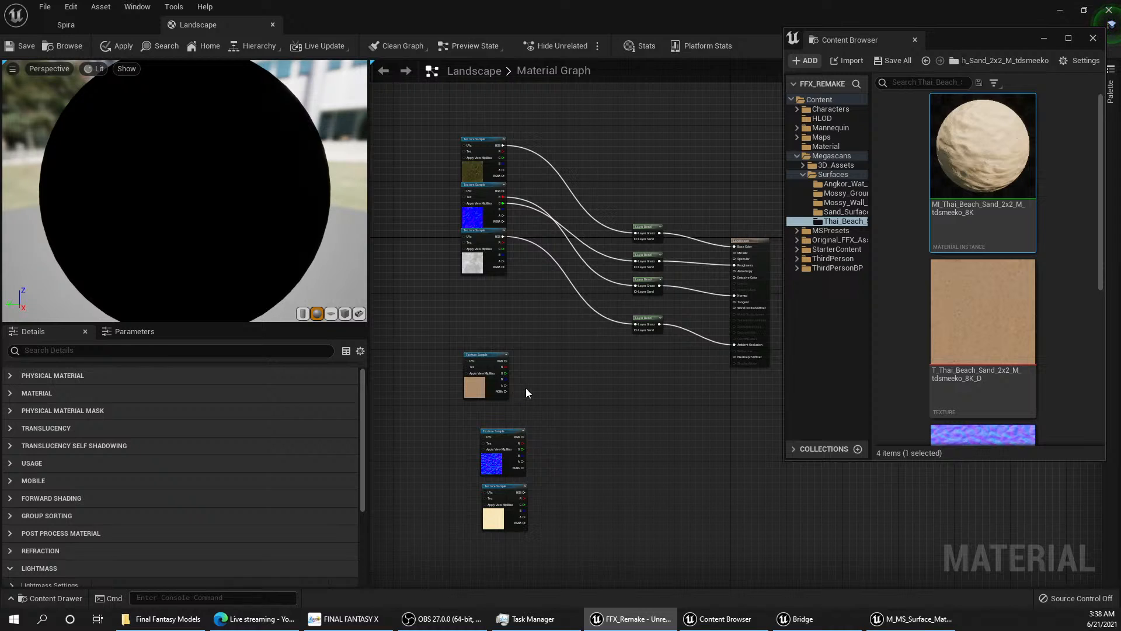
Step: Wire the sand colour texture's RGB output to the base colour Layer Blend's Layer Sand, and stack the sand colour and normal samples under the grass textures
scroll(525, 388, "up", 3)
right_click_drag(541, 343, 524, 395)
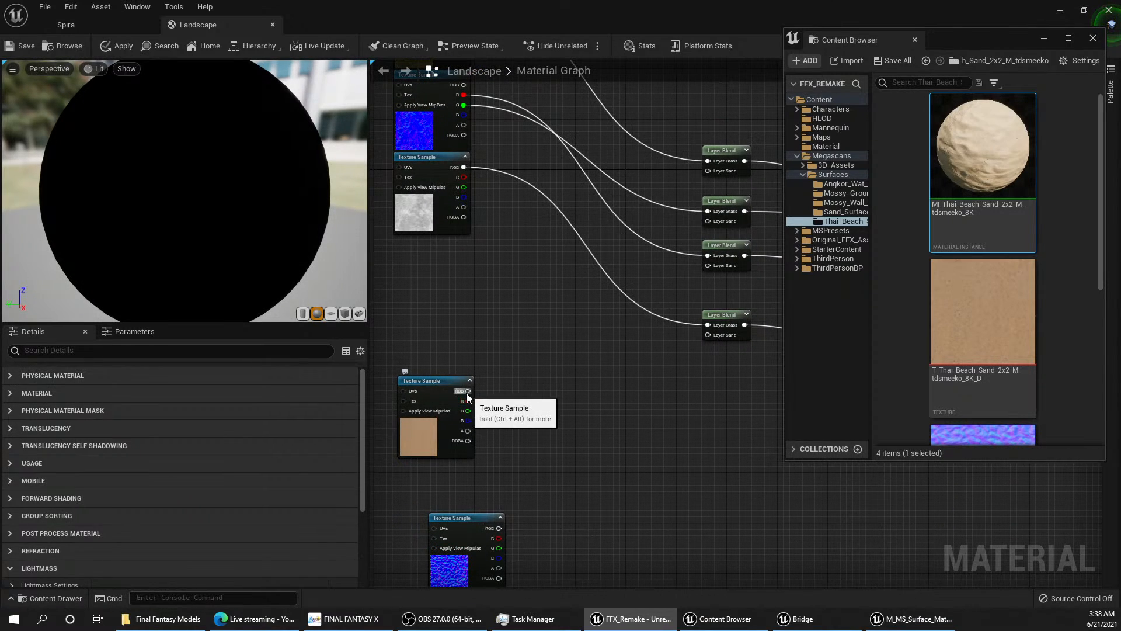
left_click_drag(468, 390, 708, 170)
right_click_drag(489, 427, 513, 365)
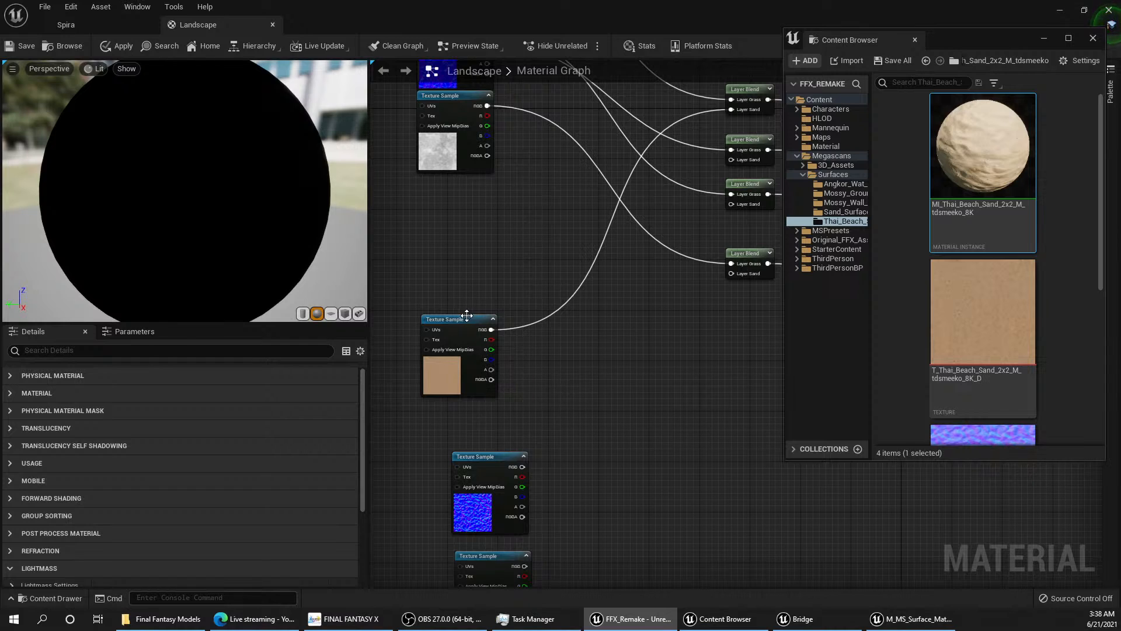
left_click_drag(472, 336, 460, 259)
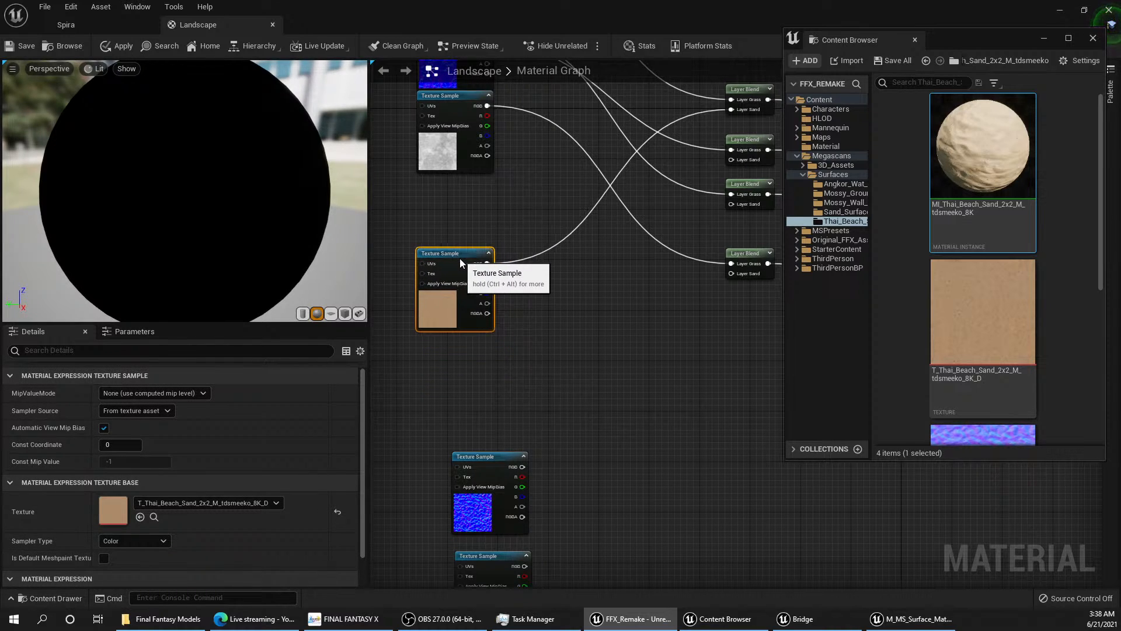
left_click_drag(508, 465, 460, 338)
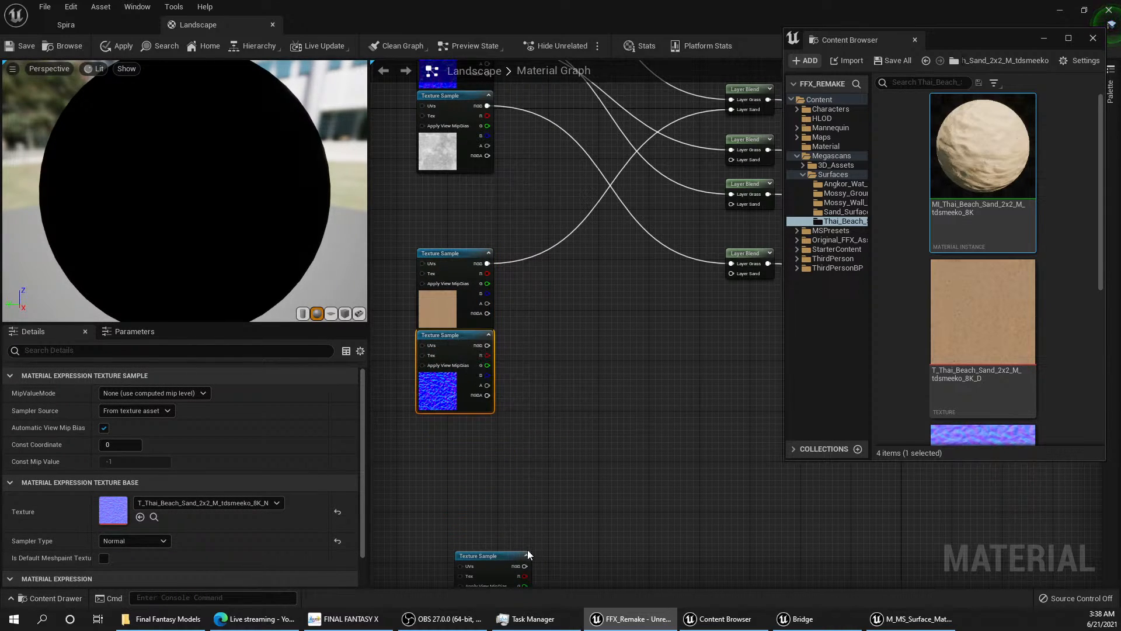
Step: Wire the Layer Sand inputs of the remaining blends: sand ORDp red to Ambient Occlusion, its green to Roughness, and sand normal RGB to Normal
left_click_drag(495, 560, 735, 275)
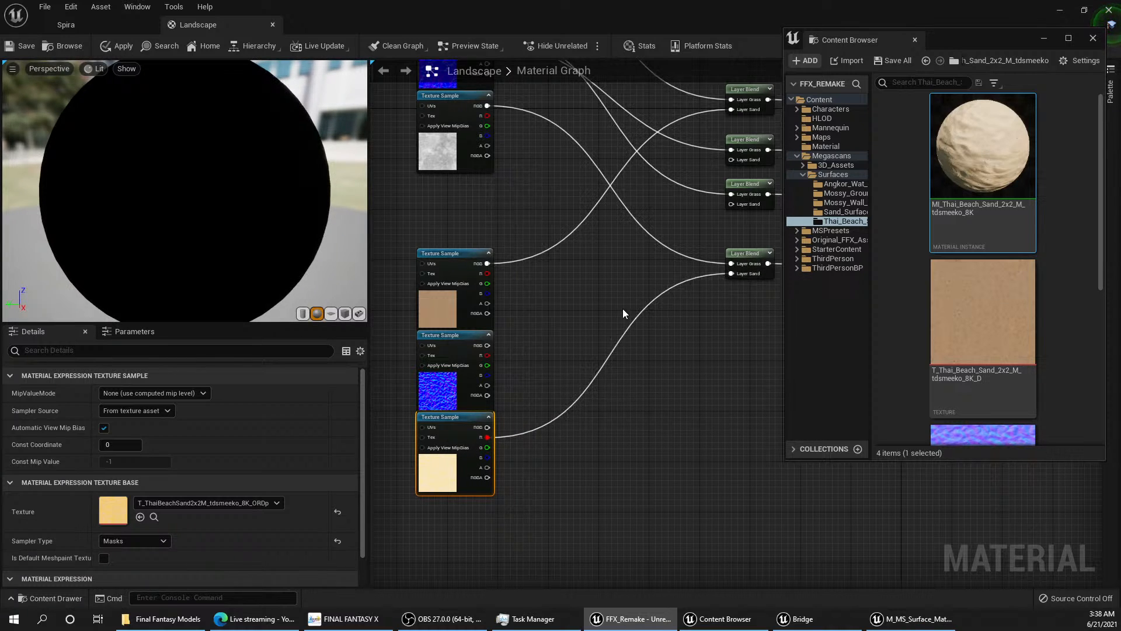
scroll(622, 308, "down", 2)
right_click_drag(628, 363, 595, 358)
left_click_drag(442, 487, 623, 275)
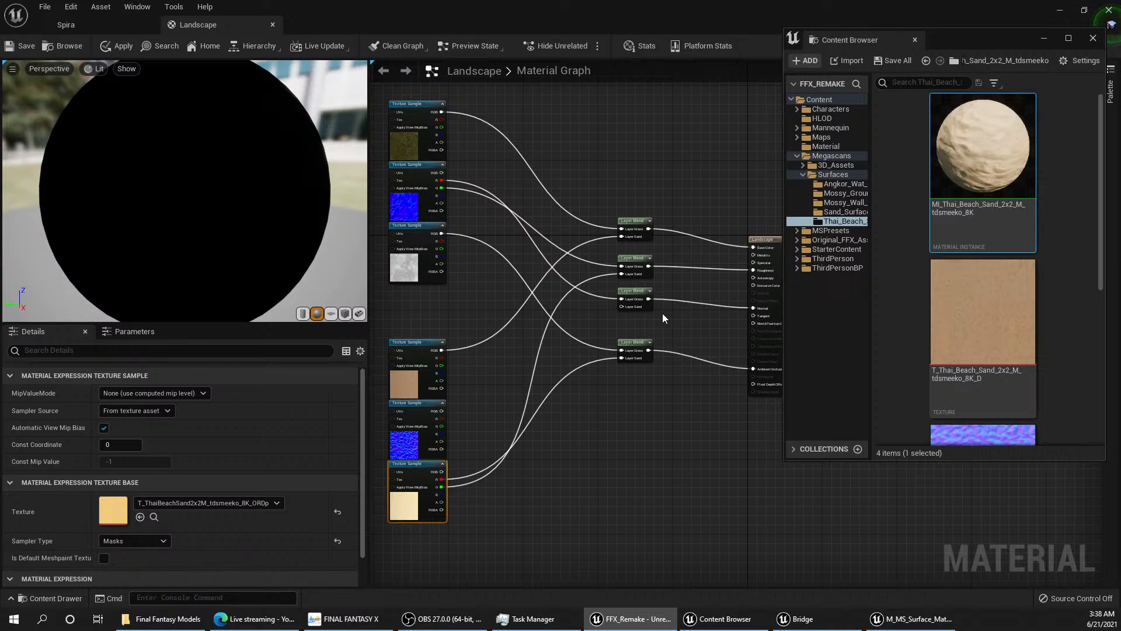
left_click_drag(443, 411, 622, 307)
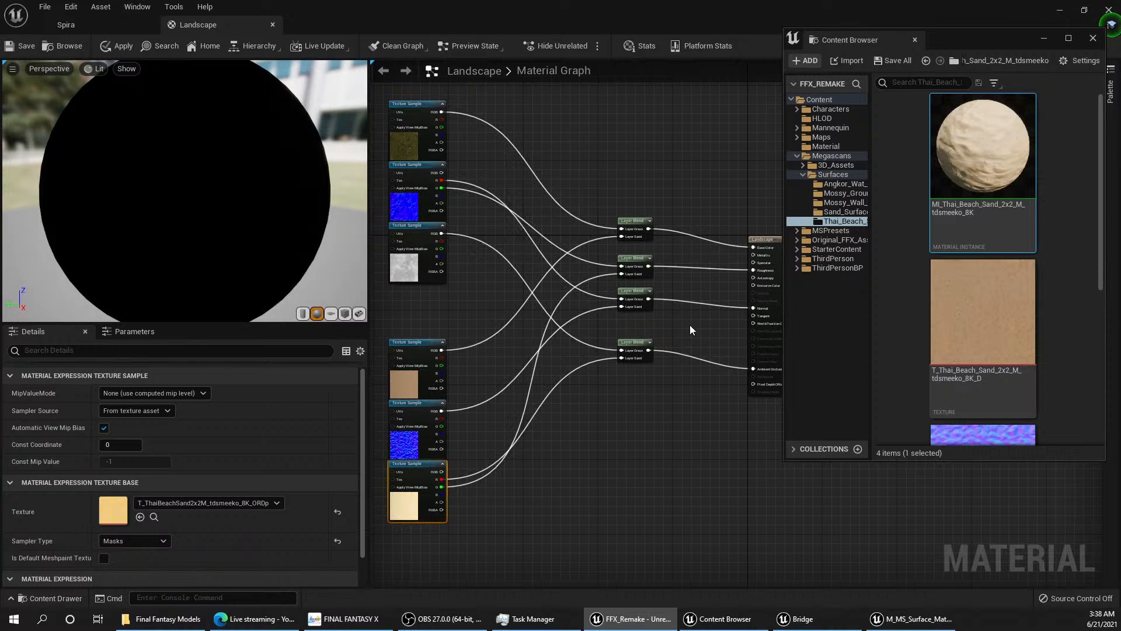
Step: Apply the Landscape material's changes and inspect the sand texture on the islands in the Spira level
left_click(45, 8)
left_click(81, 61)
left_click_drag(440, 7, 722, 88)
double_click(702, 107)
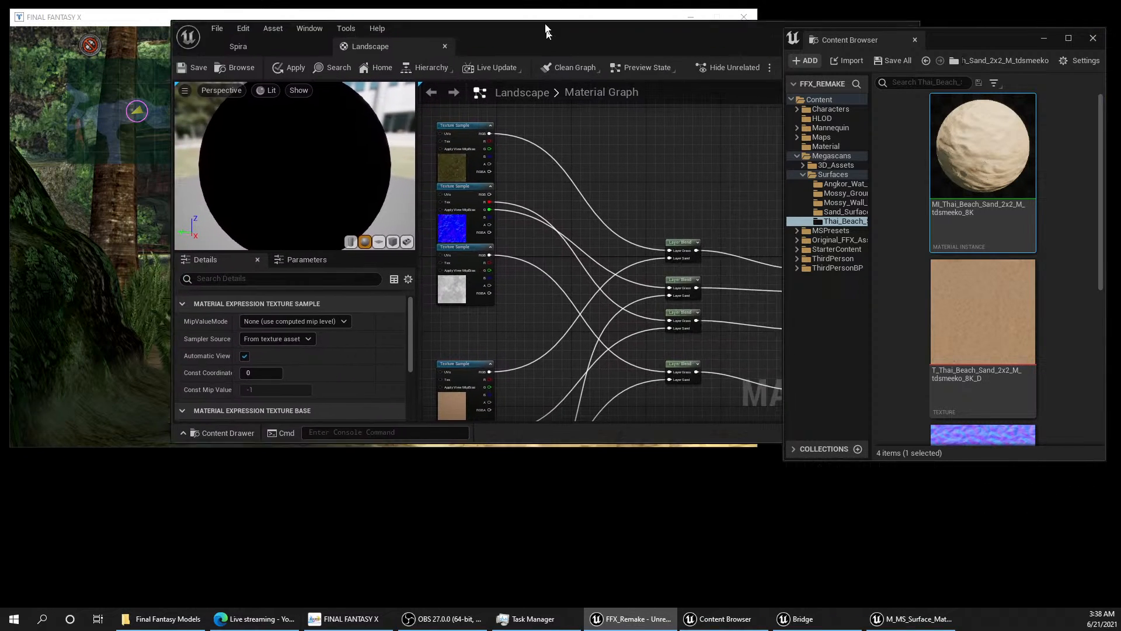
left_click(99, 25)
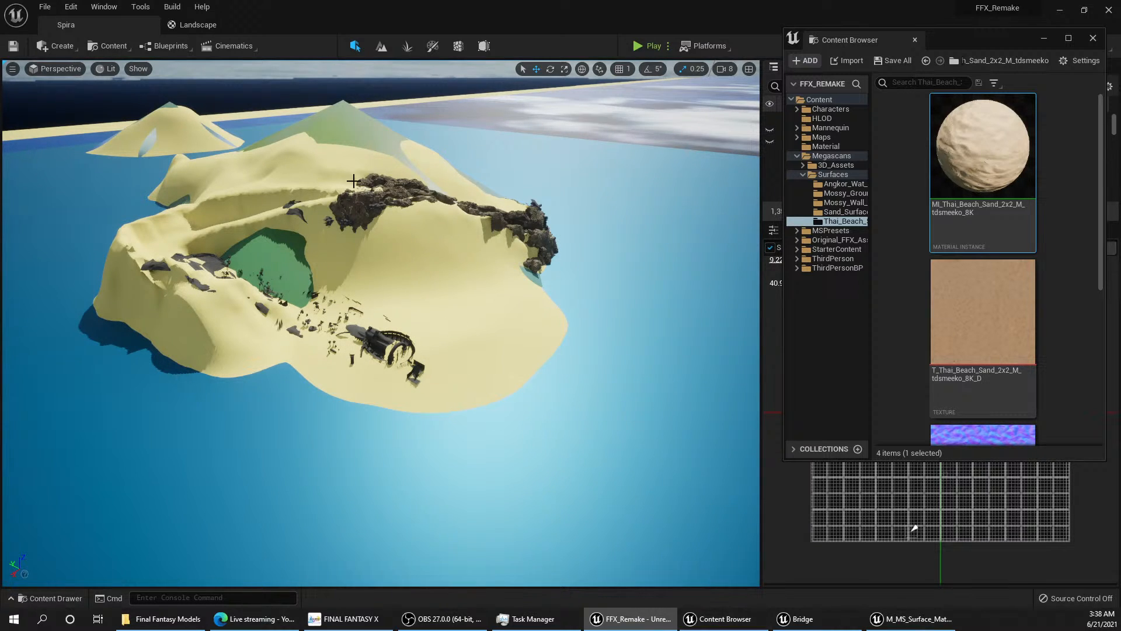
left_click(196, 24)
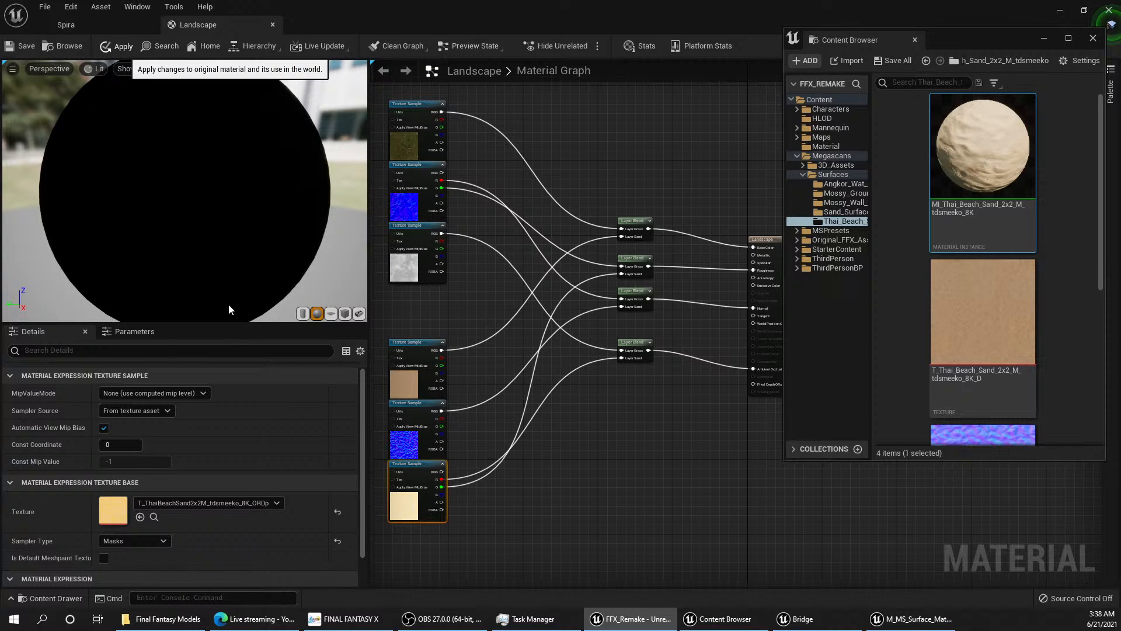
left_click(79, 26)
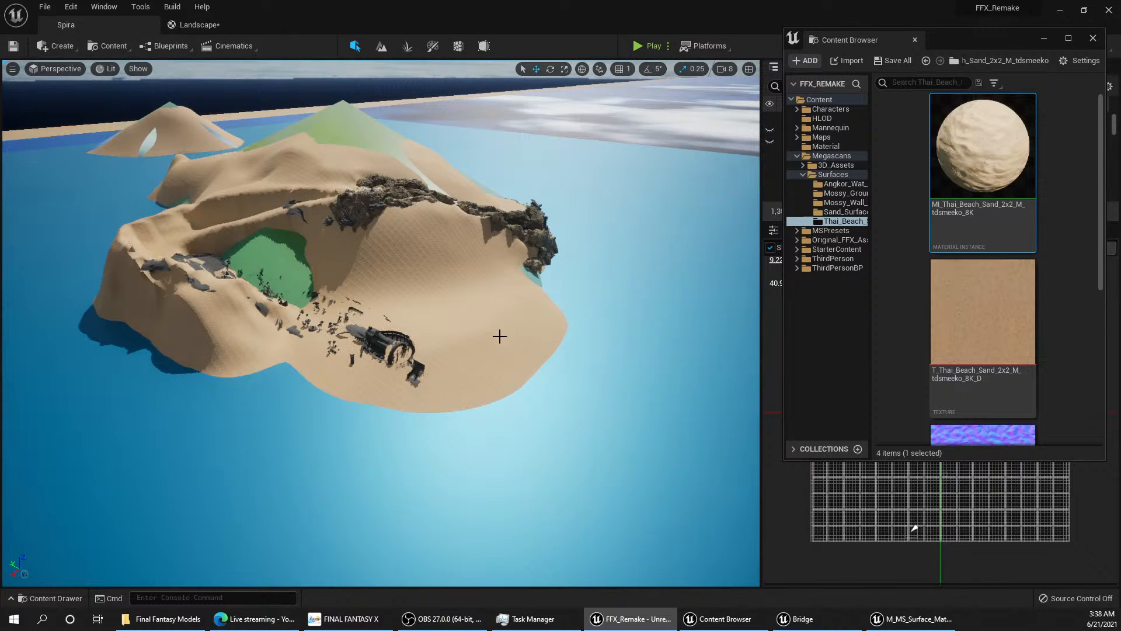
mouse_move(379, 292)
right_mouse_down()
mouse_move(309, 251)
mouse_move(345, 278)
mouse_move(408, 278)
mouse_move(386, 269)
mouse_move(394, 295)
mouse_move(380, 278)
mouse_move(391, 287)
right_mouse_up()
key("w")
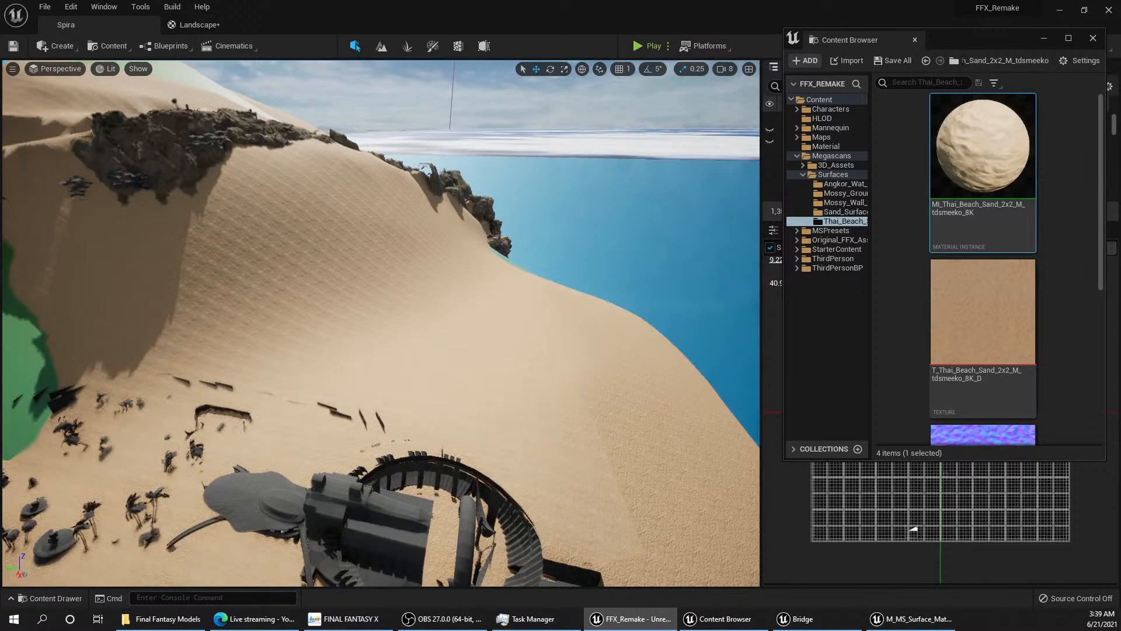
right_click_drag(408, 367, 278, 360)
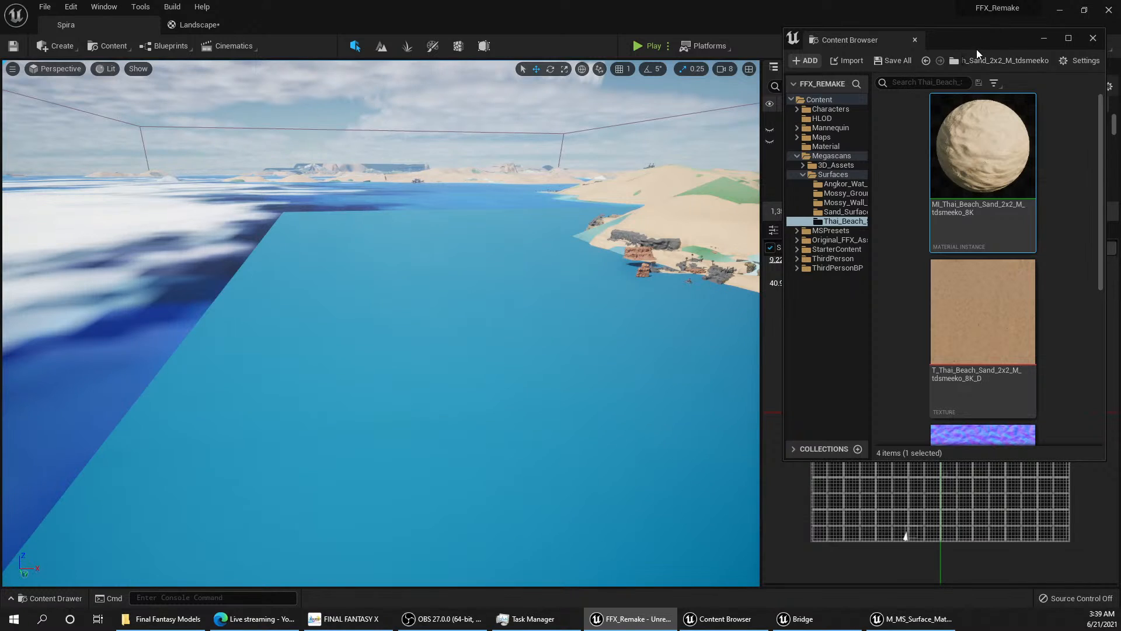
Step: Move the Content Browser off the World Partition map and unload all cells above the map's bottom row
left_click_drag(976, 49, 641, 73)
left_click_drag(791, 278, 1104, 532)
right_click(987, 488)
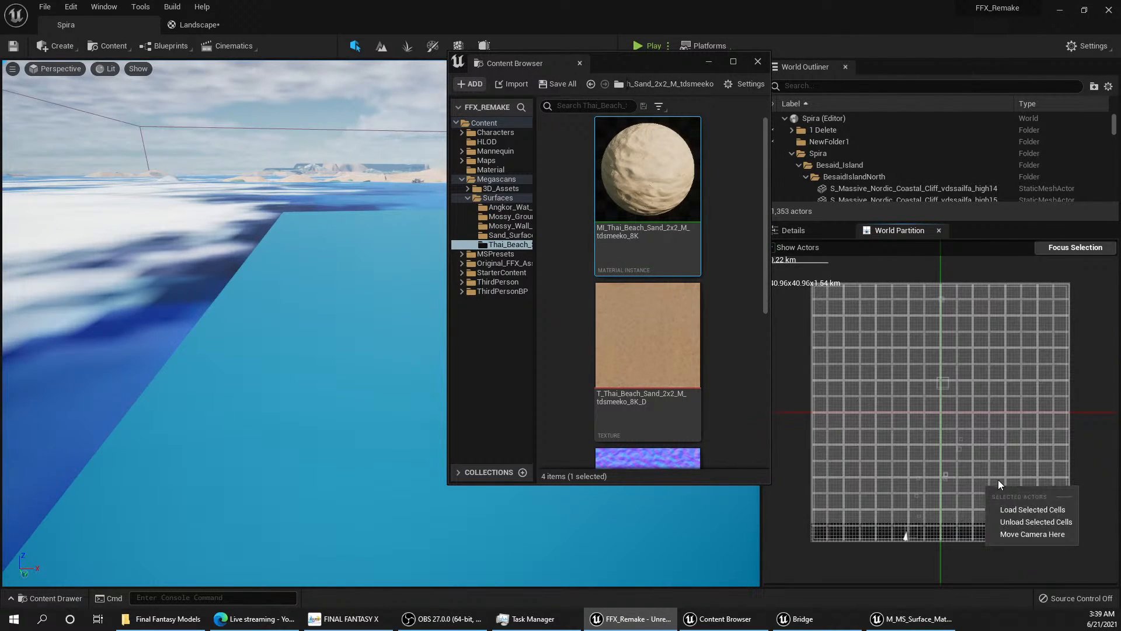
left_click(1019, 530)
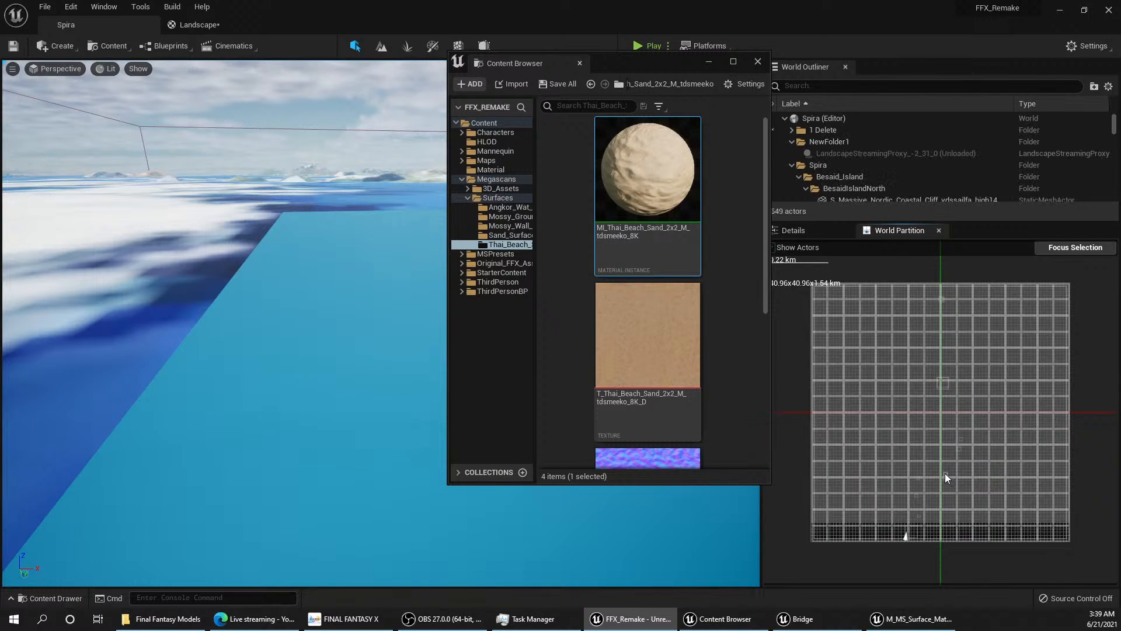
Step: Select the block of cells in the lower-right part of the World Partition map and unload it
left_click(1075, 540)
left_click_drag(1076, 542, 944, 503)
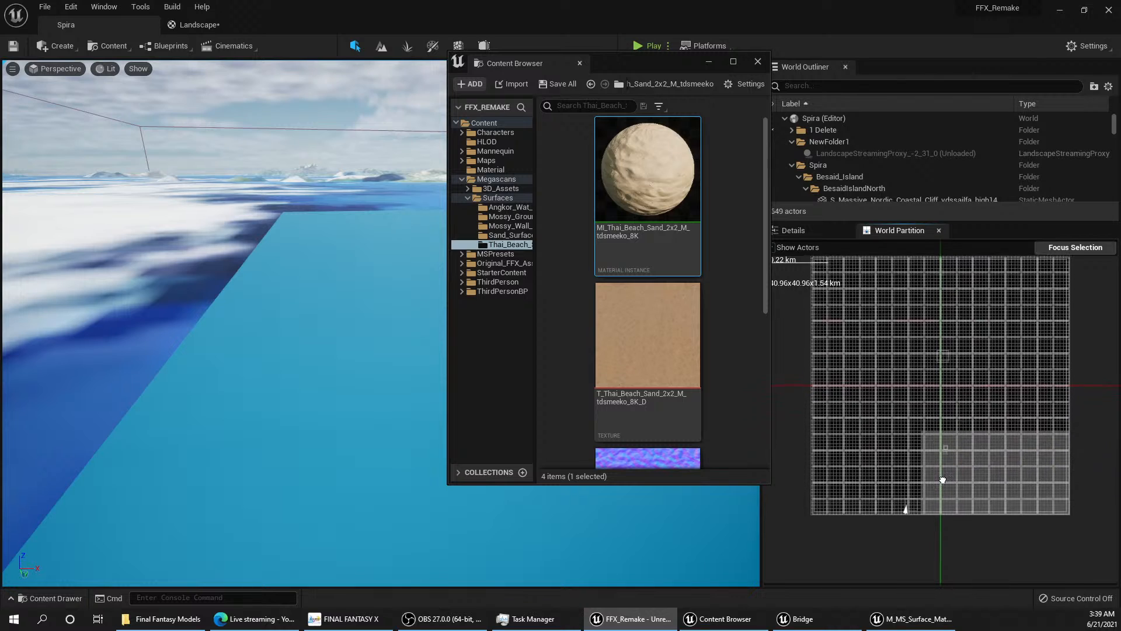
scroll(955, 447, "up", 5)
right_click_drag(1013, 446, 904, 425)
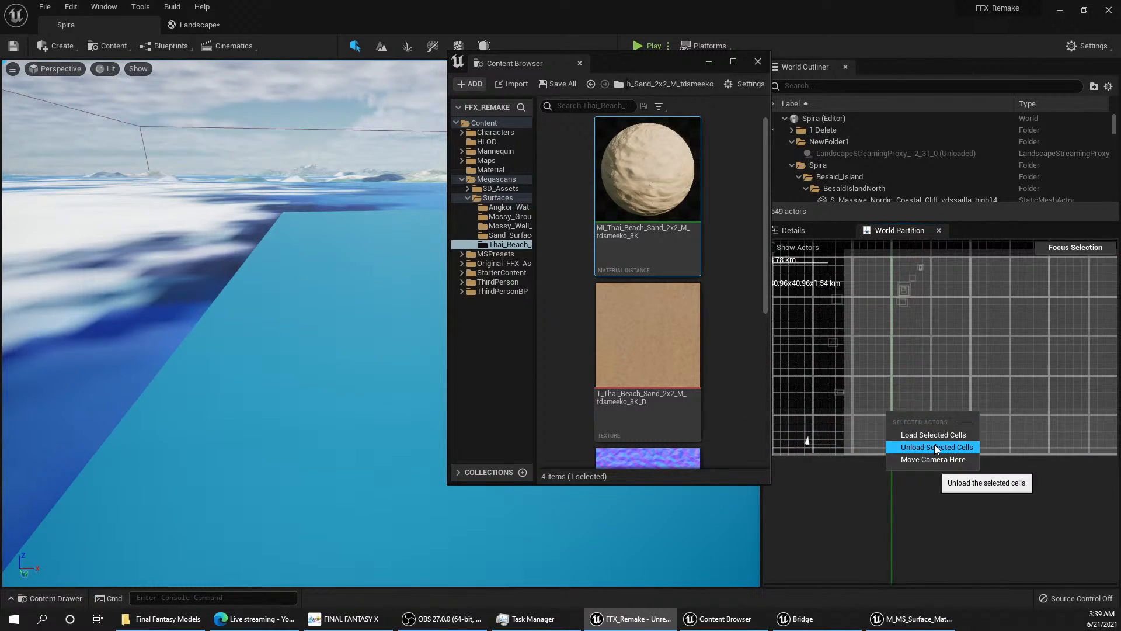
left_click(935, 446)
Step: Select the block of cells in the map's lower-left corner, beside the camera marker, and unload it
right_click_drag(874, 388, 1023, 435)
scroll(1019, 439, "down", 2)
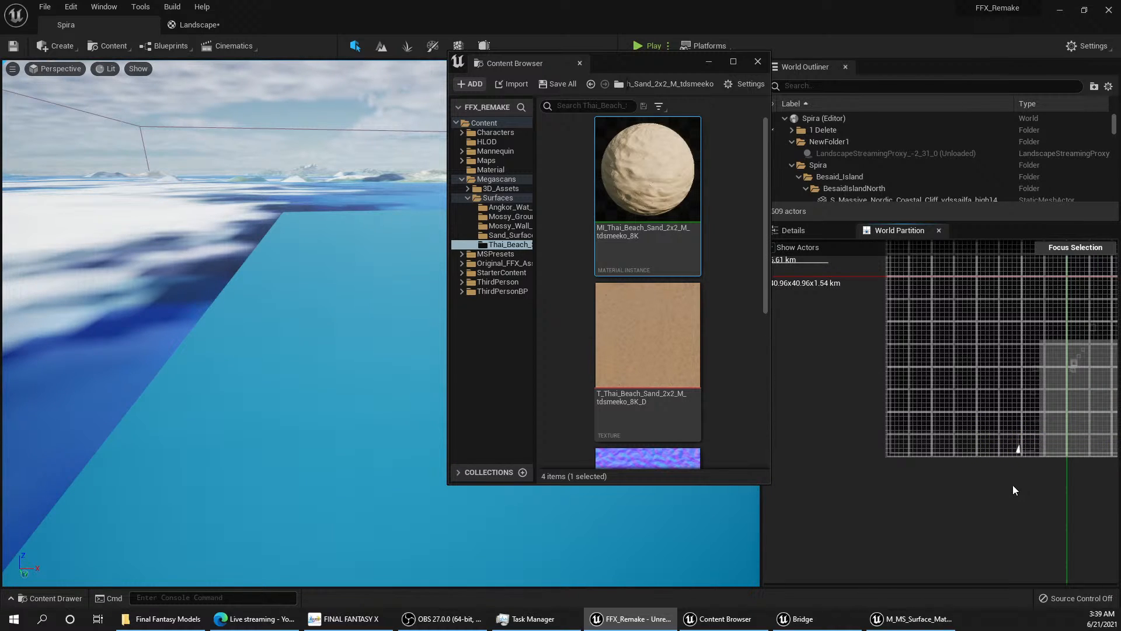
left_click_drag(1014, 473, 884, 393)
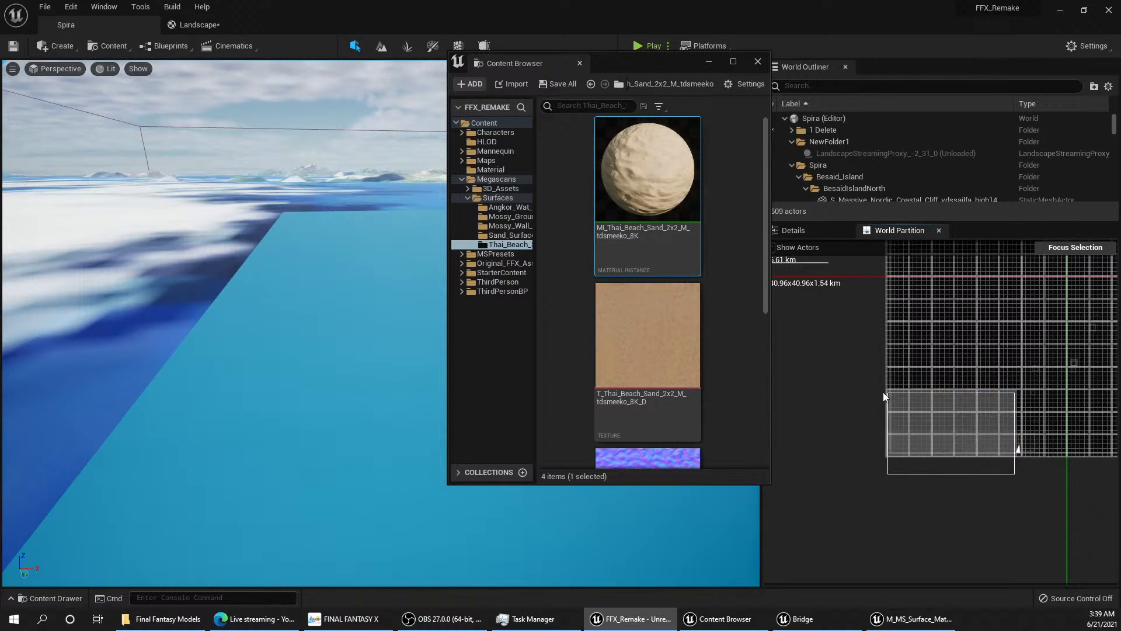
right_click(957, 439)
left_click(1004, 477)
Step: Move the Content Browser clear of the level viewport and open the camera speed settings
right_click_drag(292, 349, 287, 342)
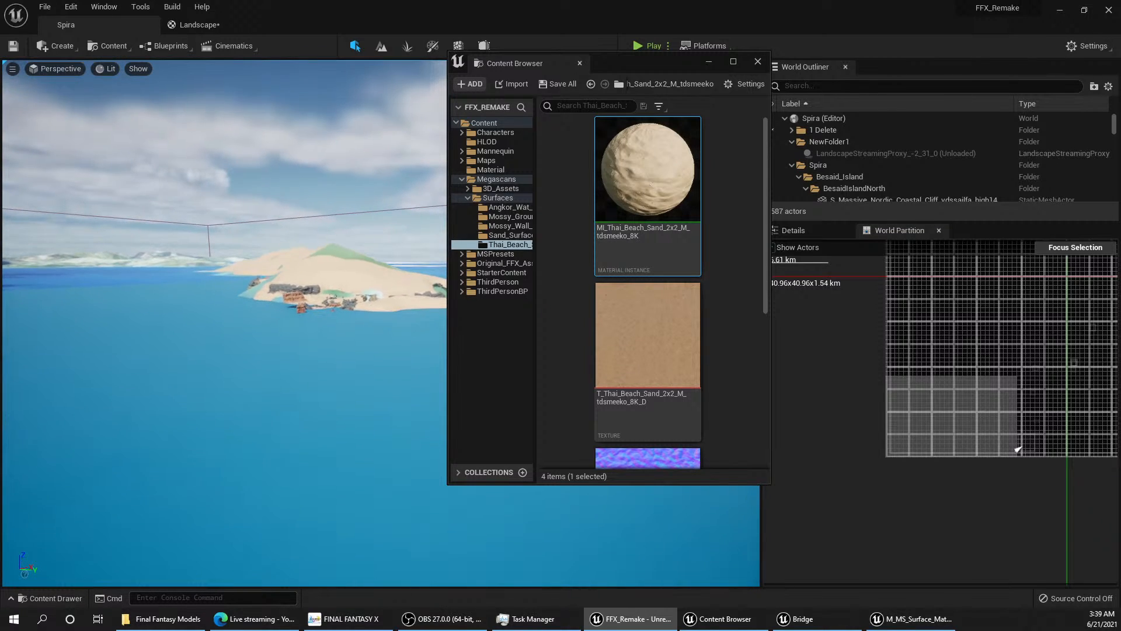
right_click(497, 522)
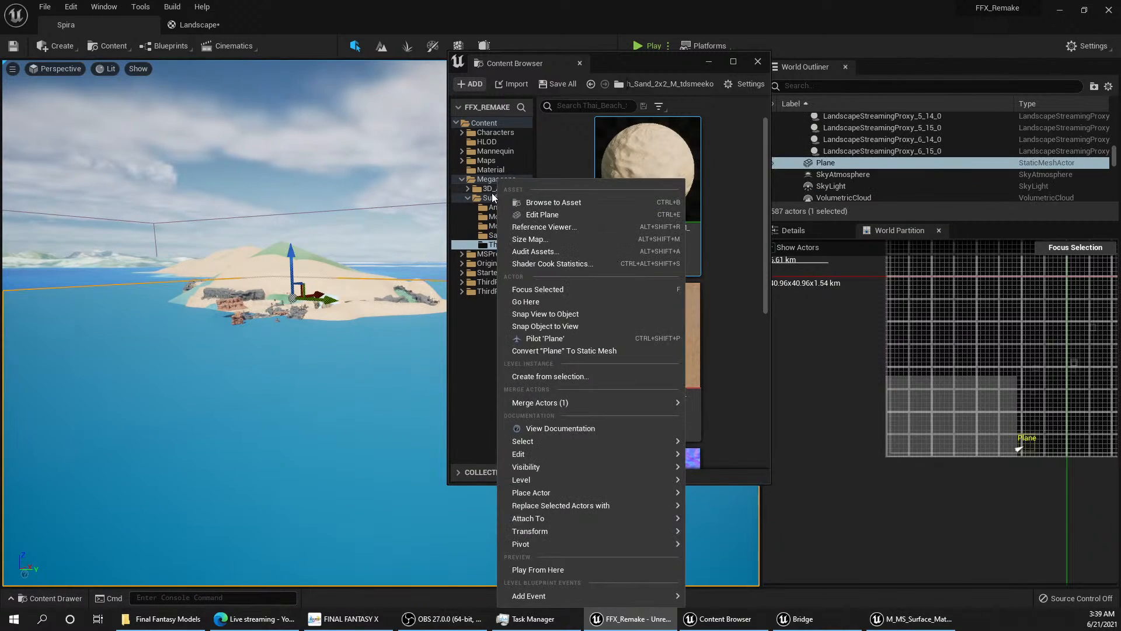
left_click_drag(615, 65, 909, 103)
left_click(724, 68)
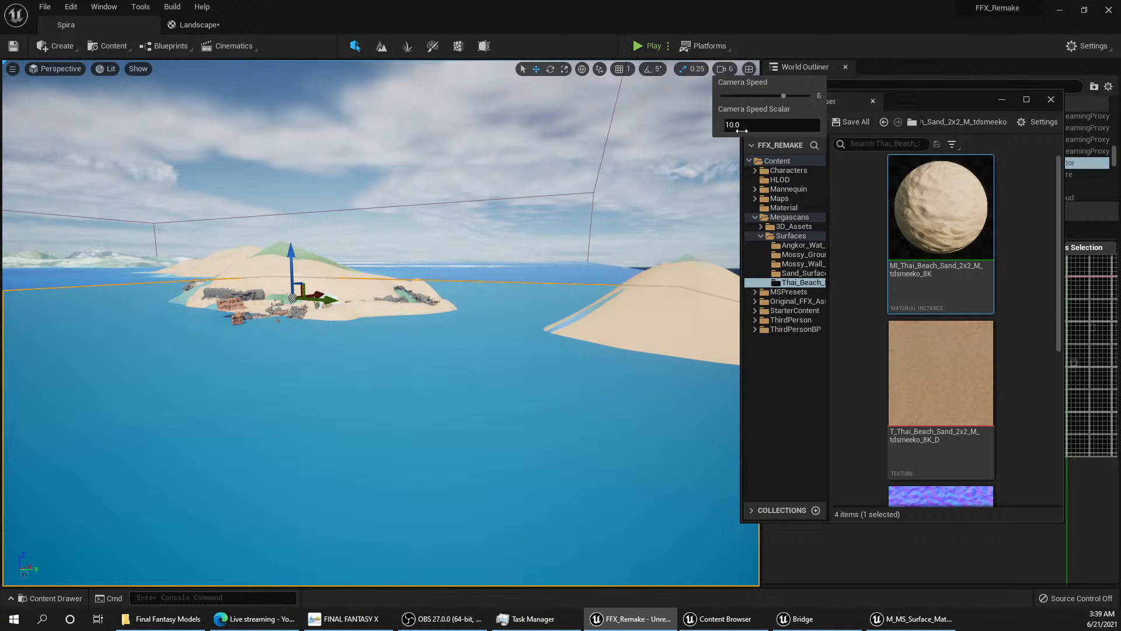
Step: Fly in to the island and examine the sand texture on the ground between the cliffs up close
key("w")
right_click_drag(714, 167, 392, 374)
key("w")
key("w")
key("w")
key("s")
key("w")
key("a")
key("w")
key("e")
key("w")
key("s")
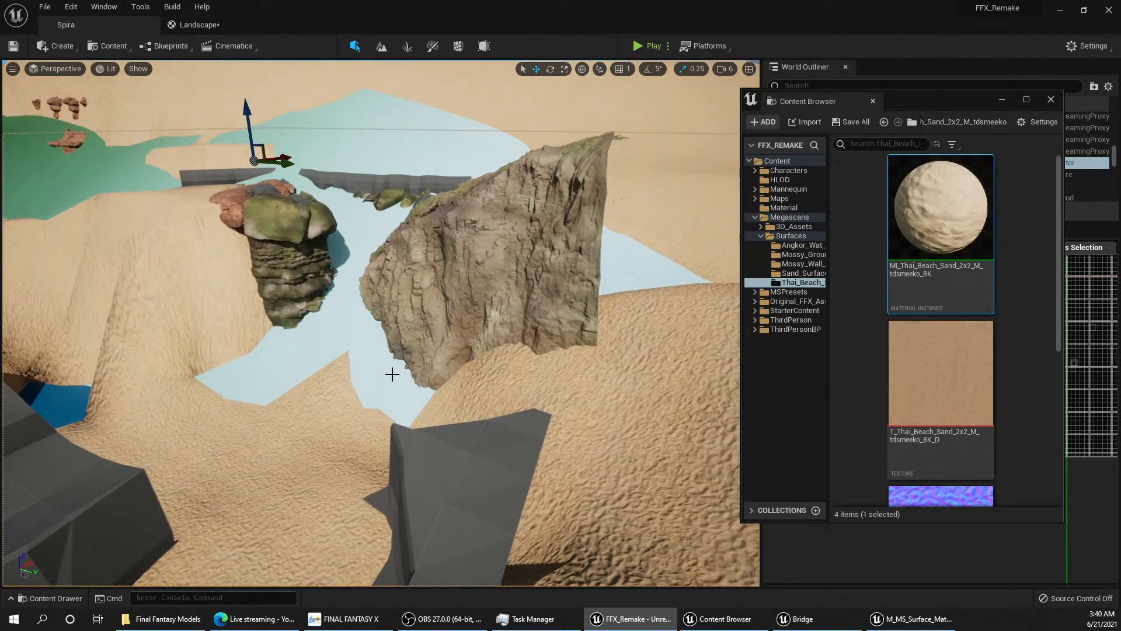
Step: Hide the original Besaid_Island_bsil02_dae mesh that overlaps the sand landscape in the gorge between the cliffs
left_click(333, 323)
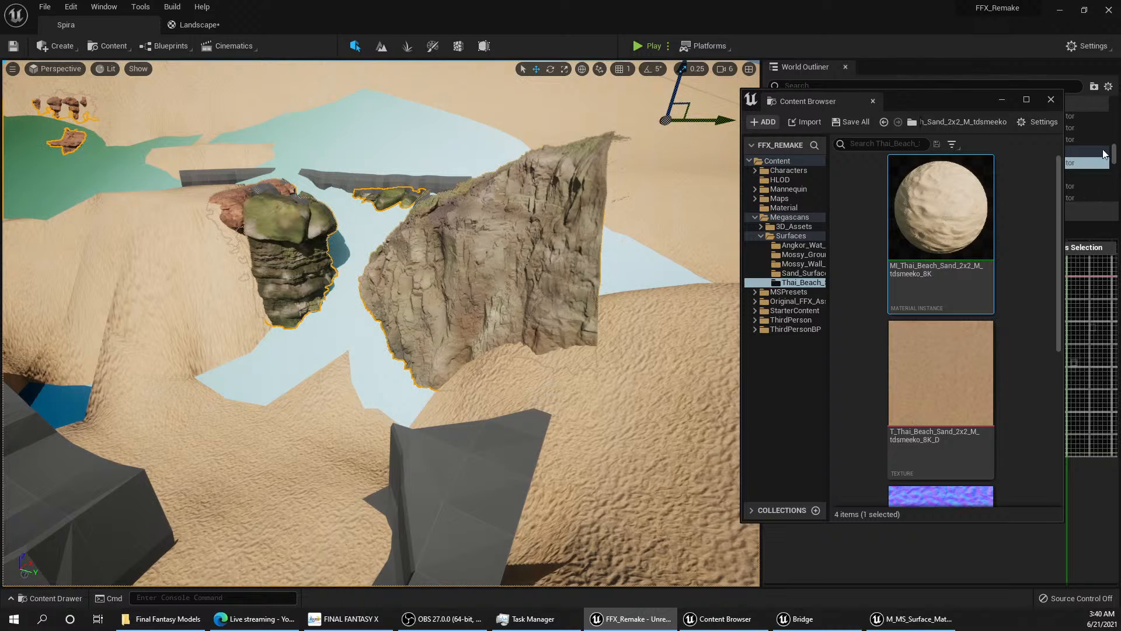
left_click_drag(924, 128, 886, 125)
right_click_drag(370, 287, 329, 332)
key("w")
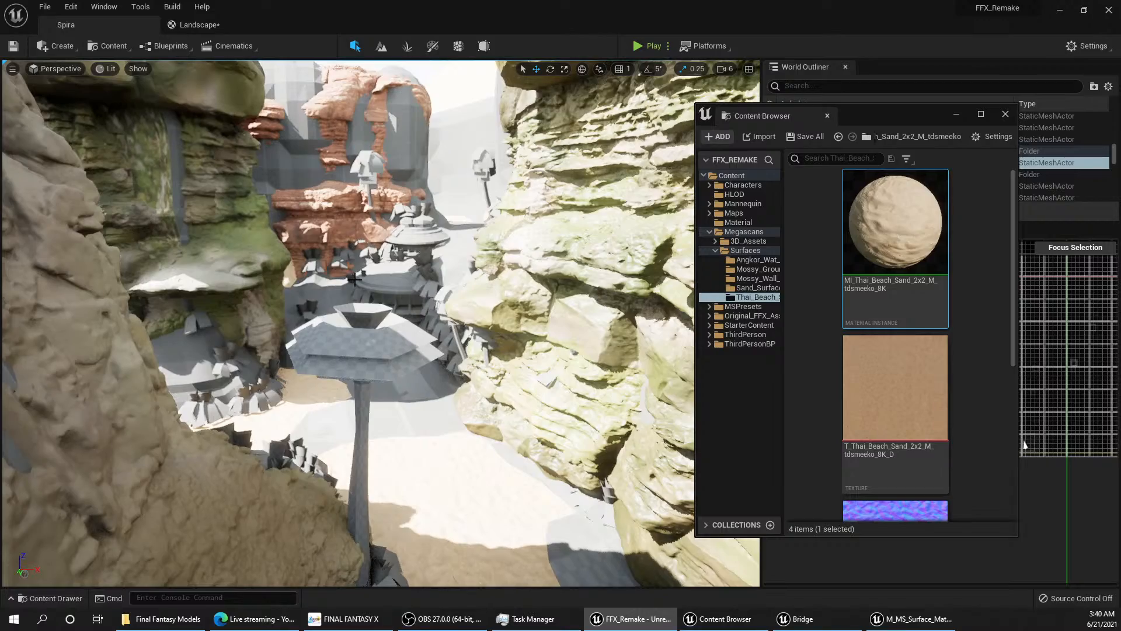
right_click_drag(354, 280, 380, 273)
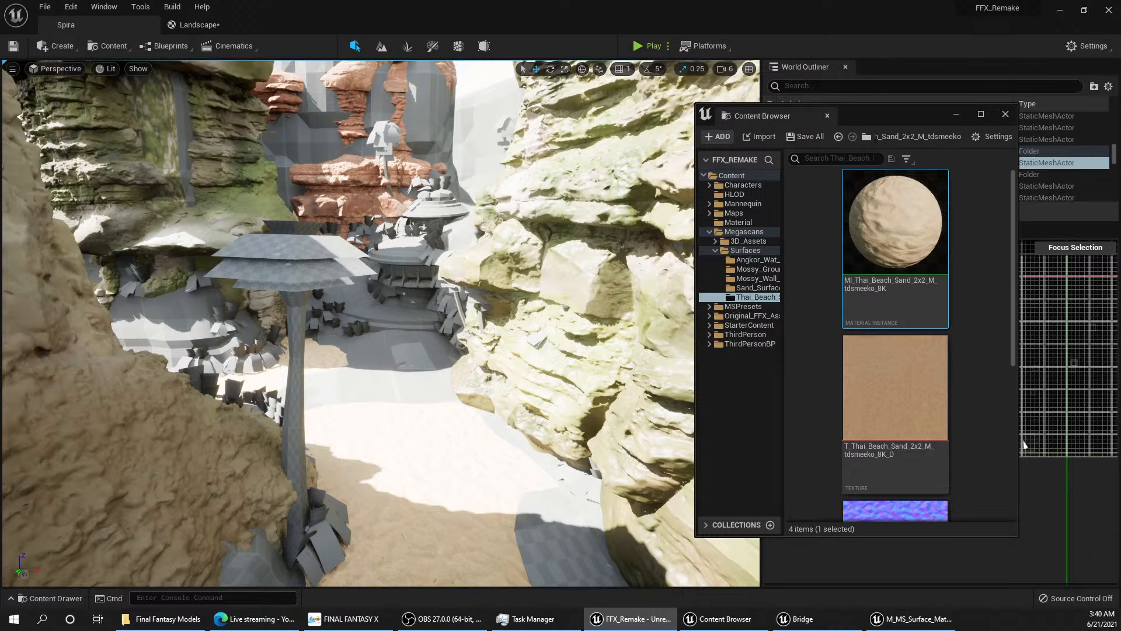
left_click(455, 409)
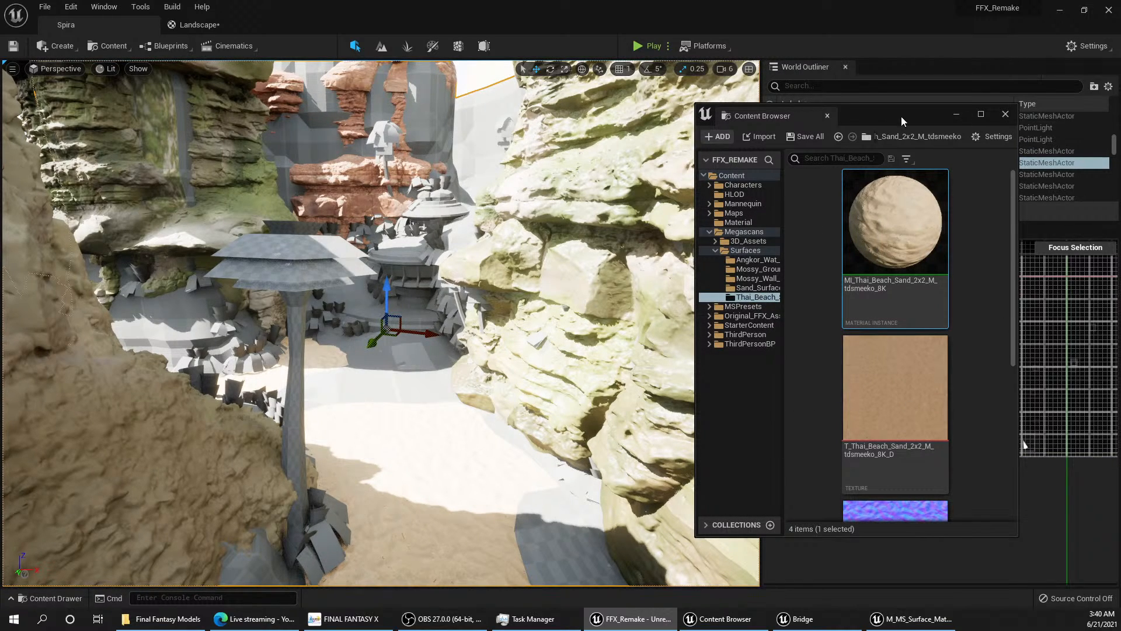
left_click_drag(902, 117, 937, 193)
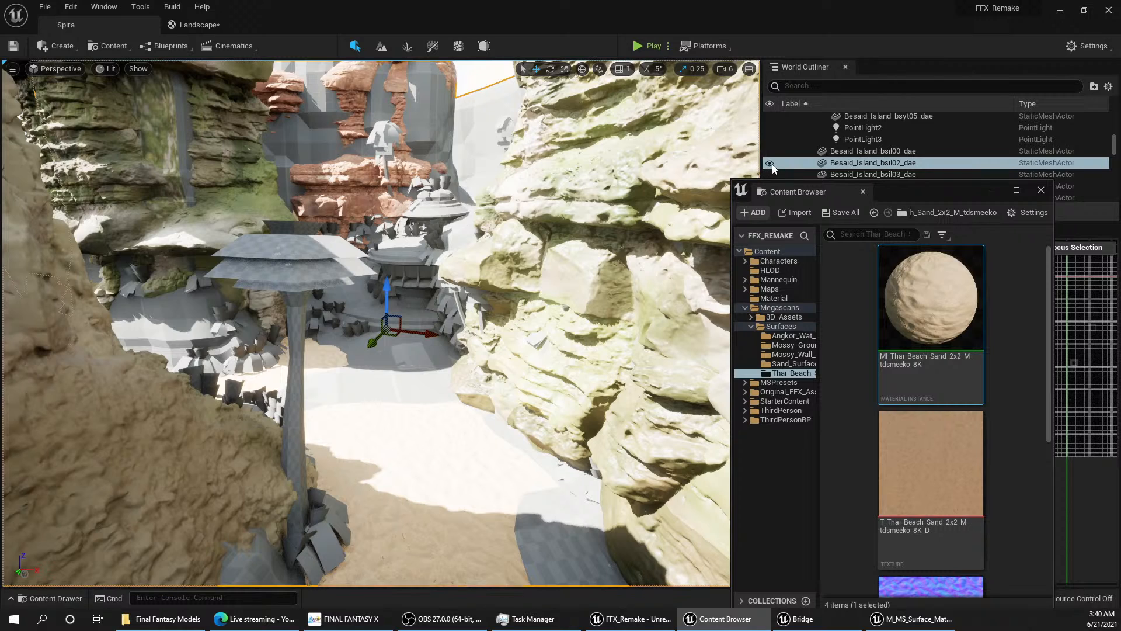
left_click(771, 164)
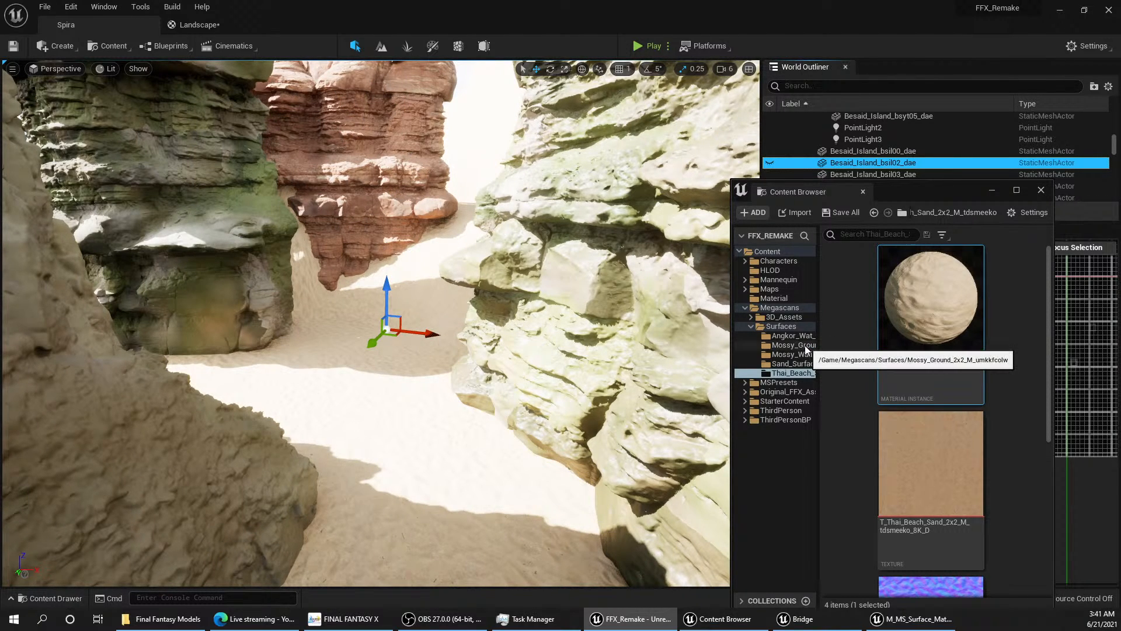
Step: Bring the M_MS_Surface_Material editor window forward, view its graph and the Thai beach sand ORDp texture, and set the window beside the viewport
left_click(1079, 519)
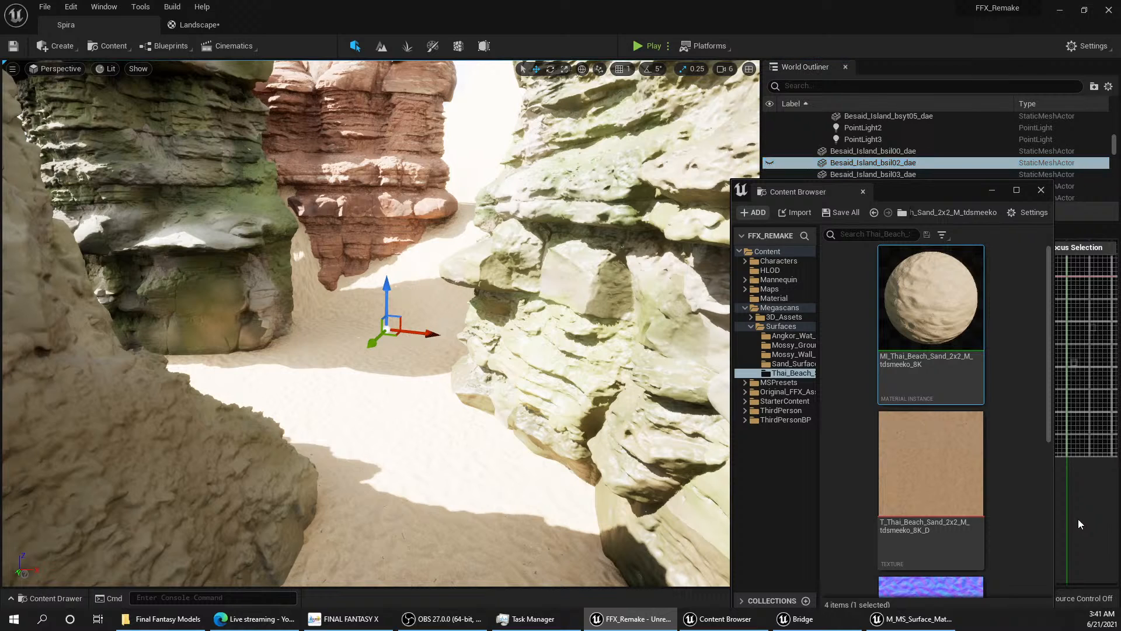
left_click_drag(937, 192, 927, 118)
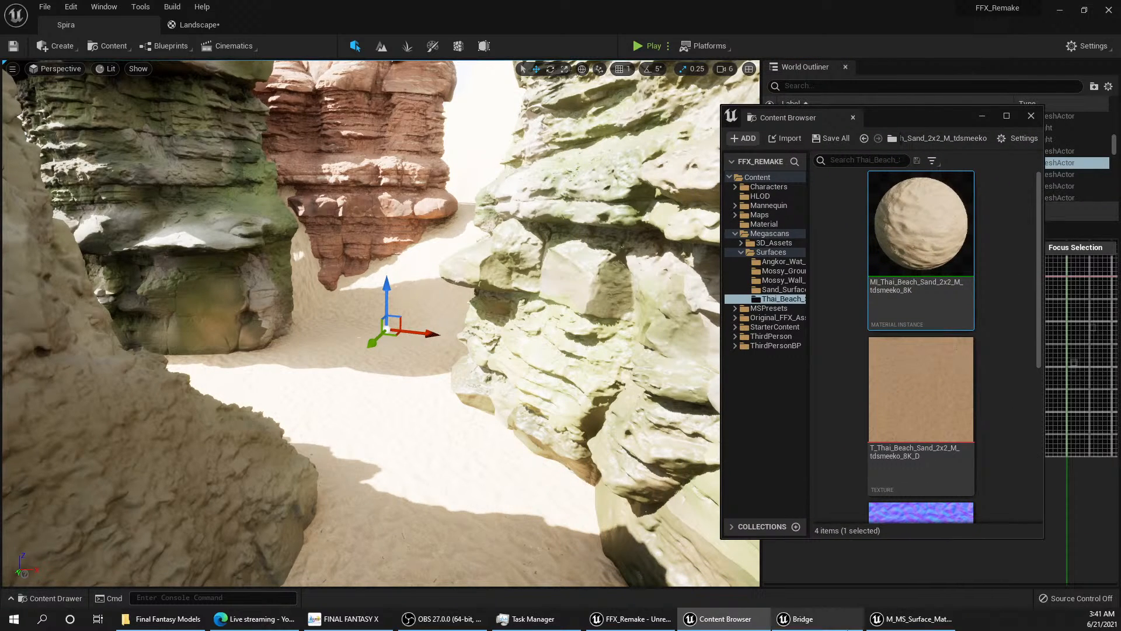
left_click(915, 619)
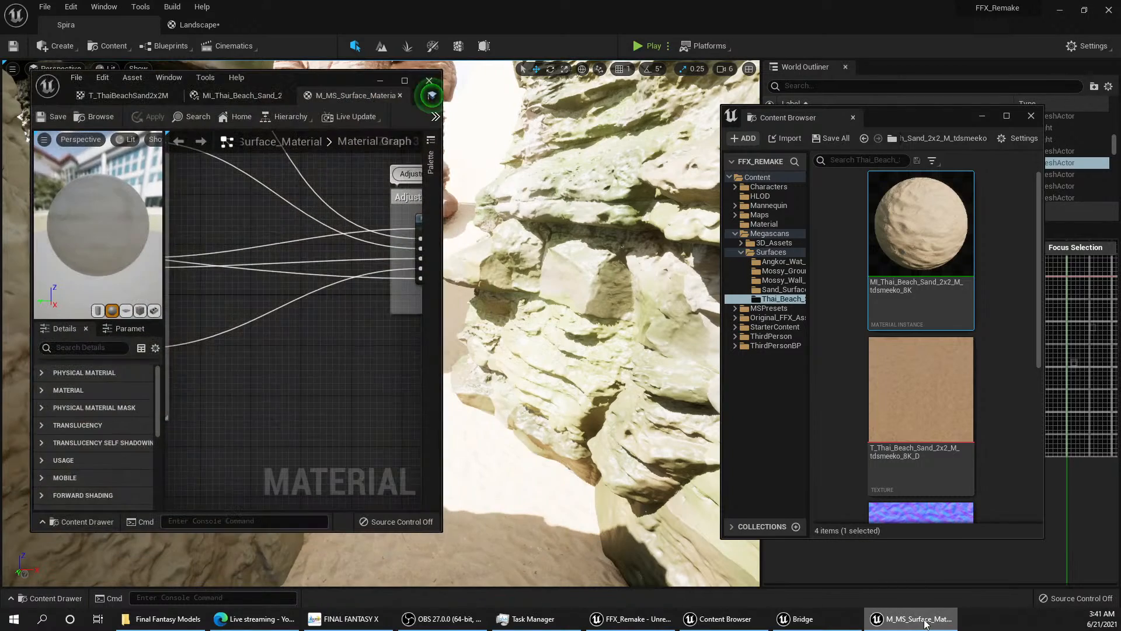
double_click(314, 75)
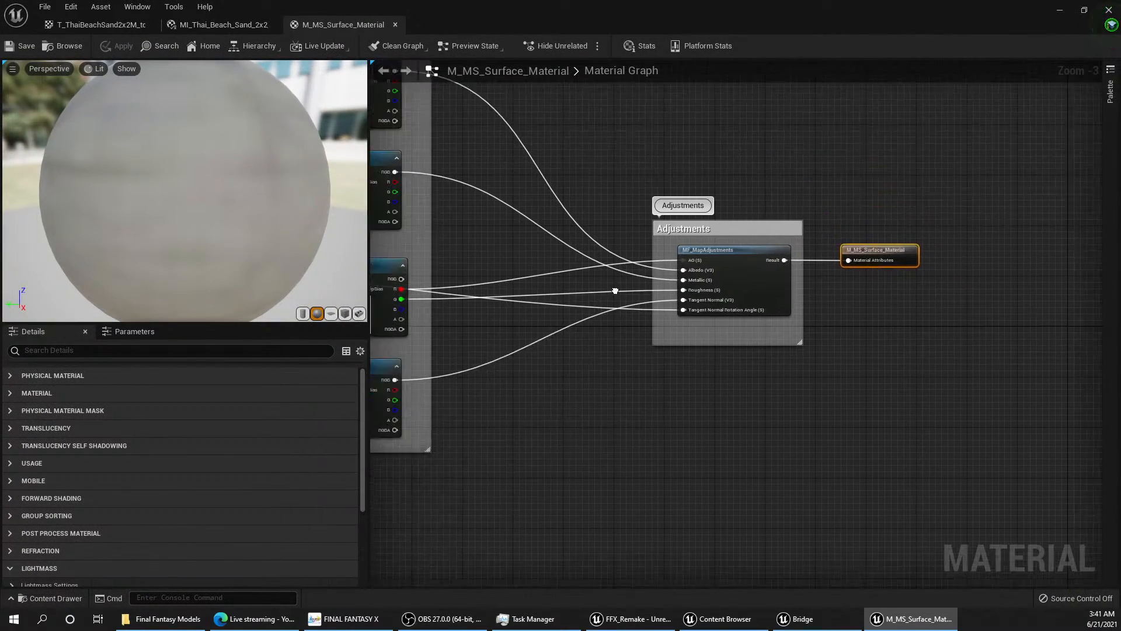
left_click(227, 25)
left_click(98, 25)
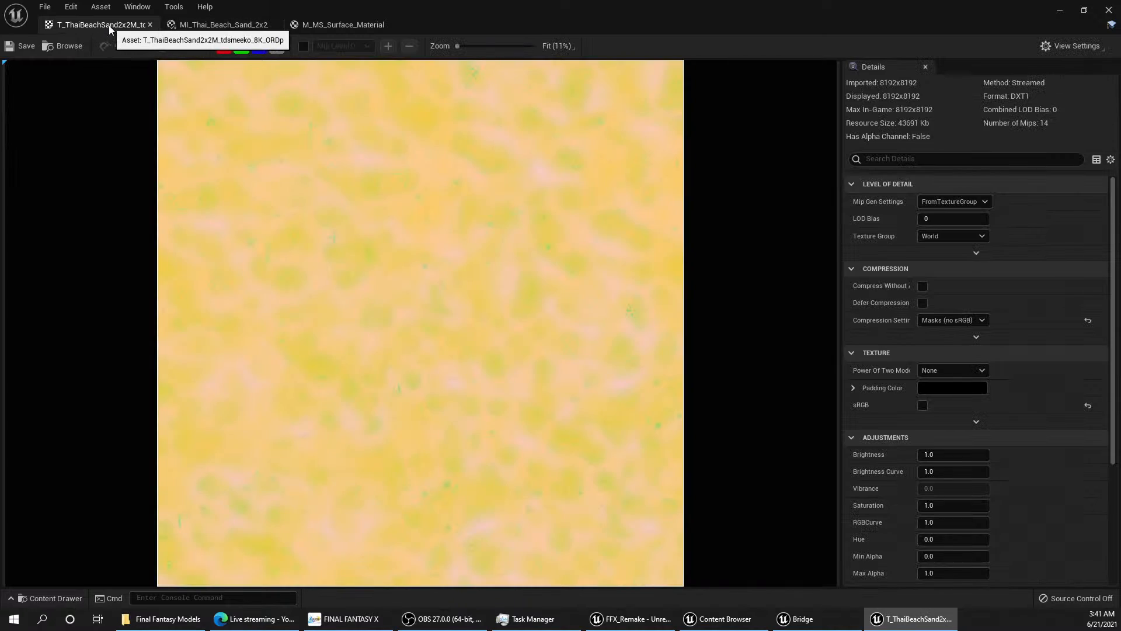
left_click_drag(922, 2, 840, 50)
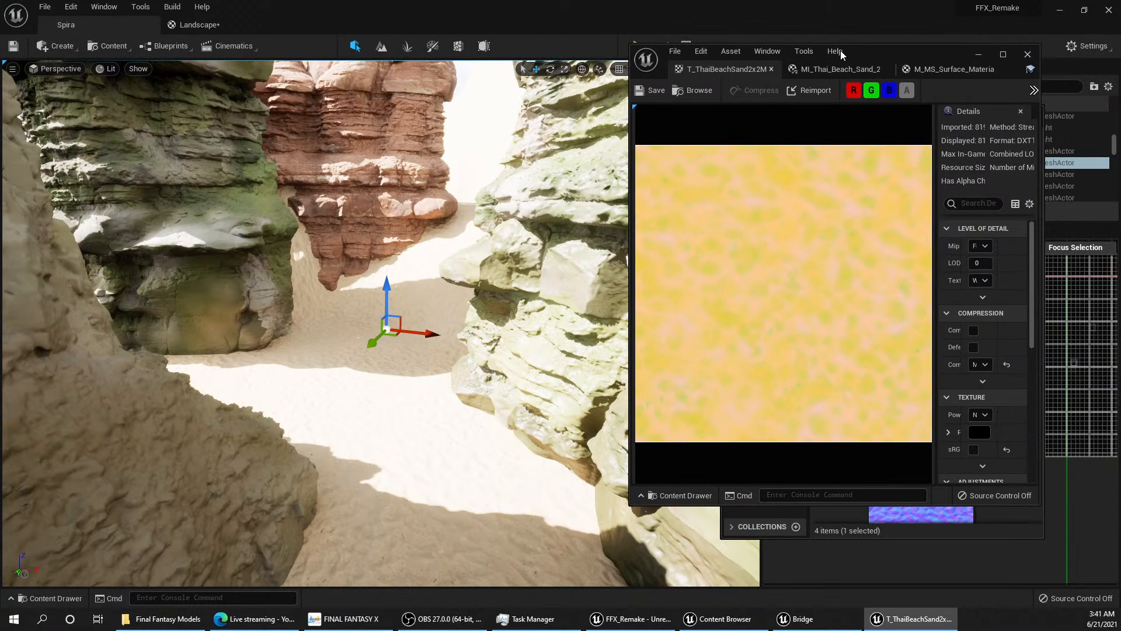
Step: Switch to landscape painting and try a stroke of the Grass layer on the gorge floor at tool strength 0.1
left_click(386, 47)
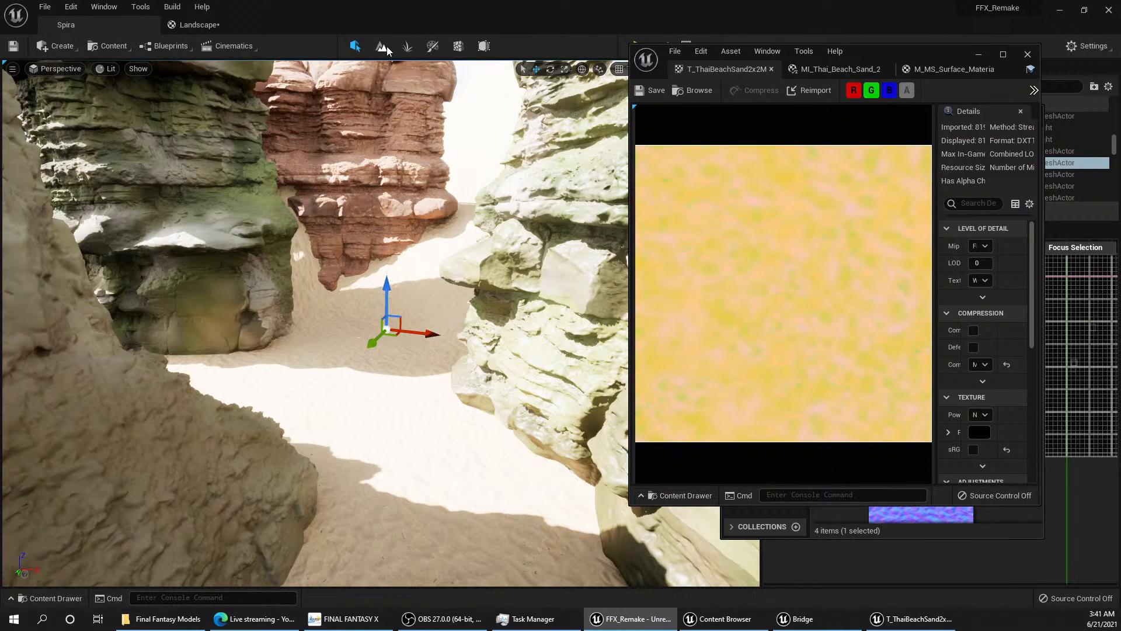
left_click(382, 45)
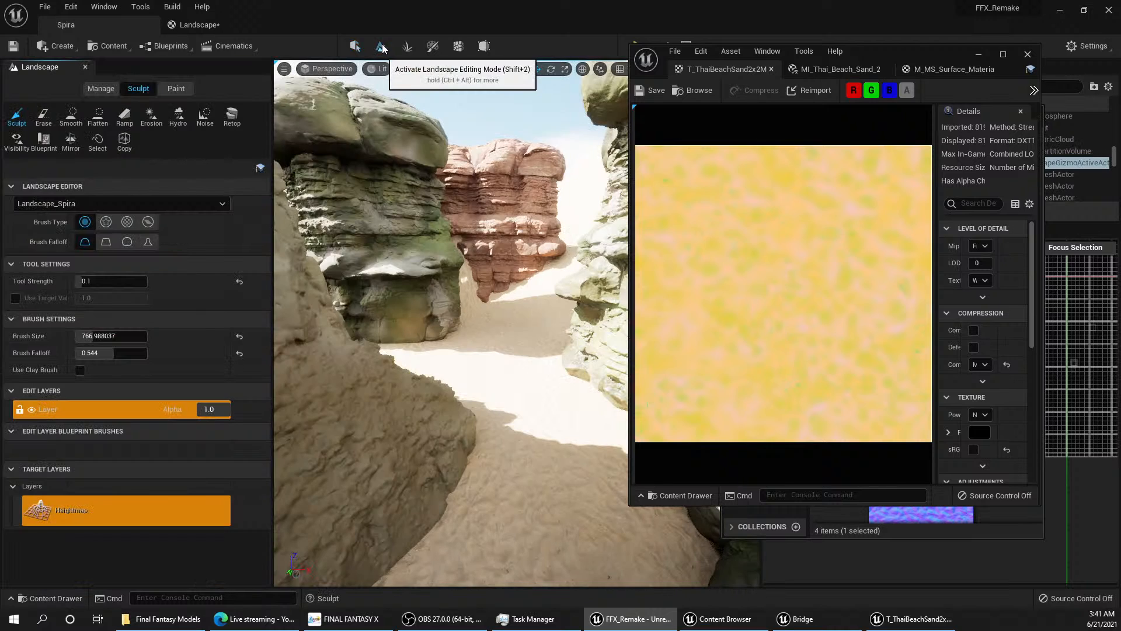
left_click(175, 90)
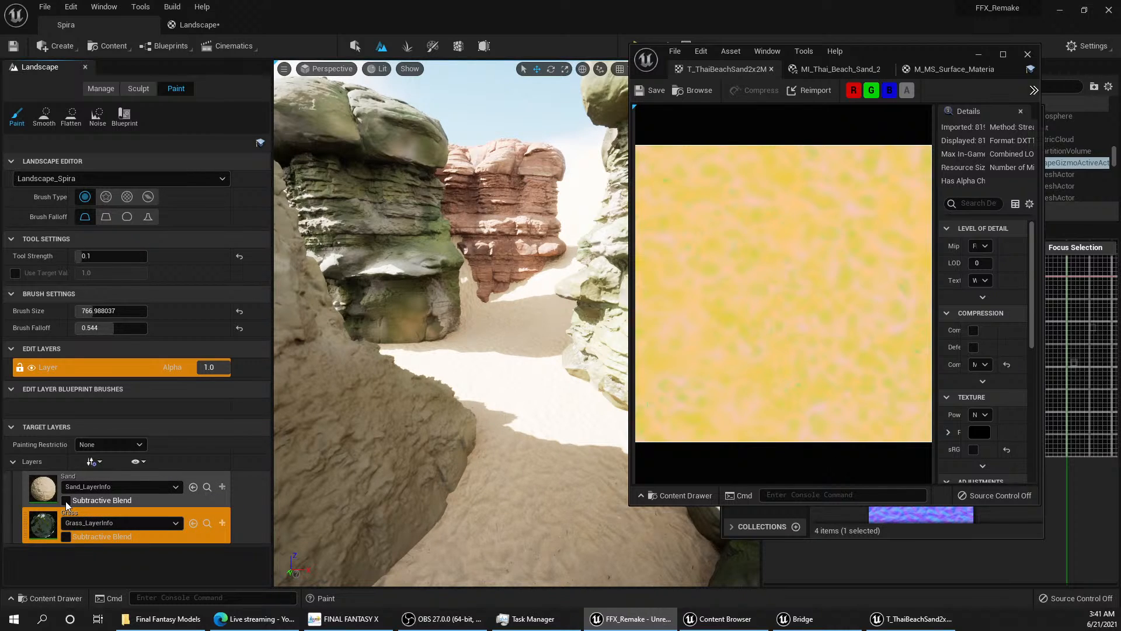
left_click(61, 538)
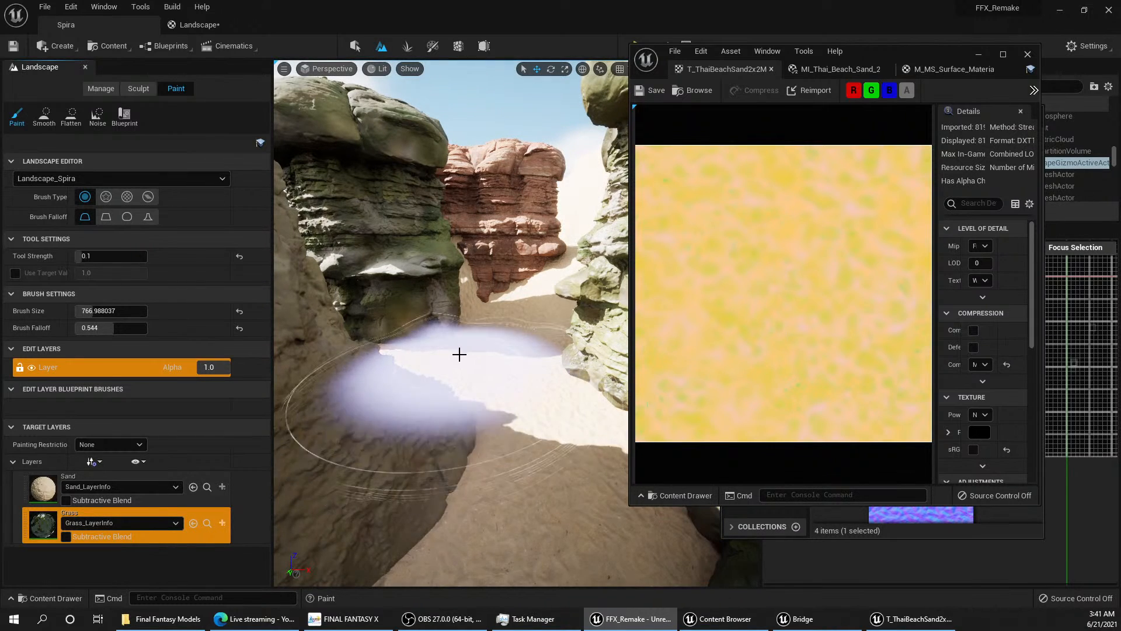
left_click_drag(493, 363, 493, 348)
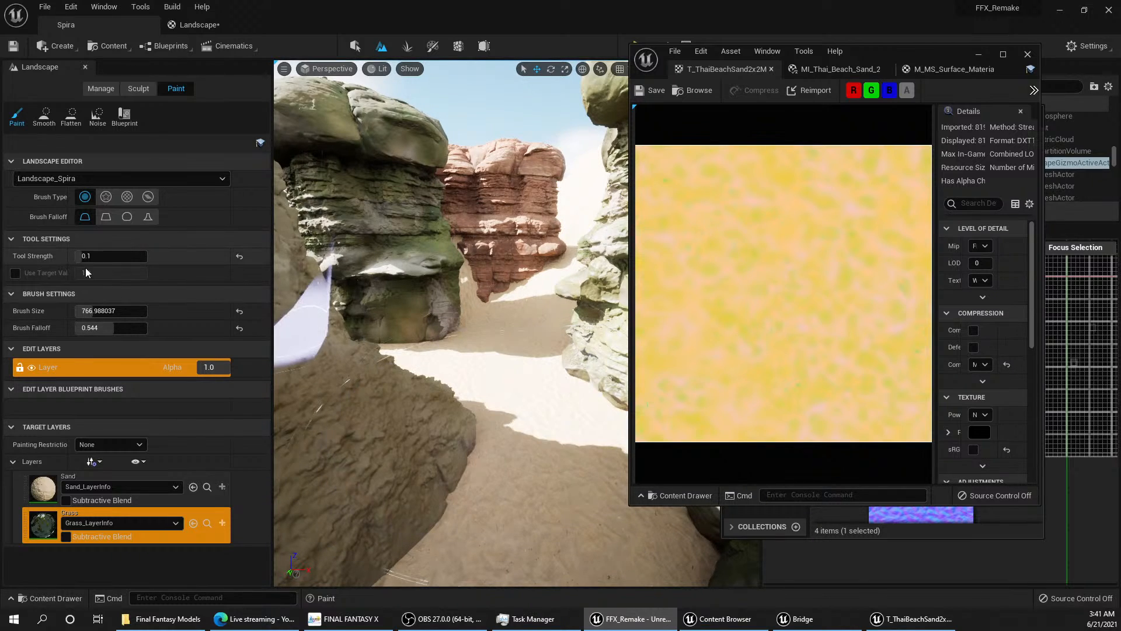
Step: Set the paint tool strength to 1.0, paint the Grass layer over the gorge floor and inspect the painted ground up close
left_click(100, 255)
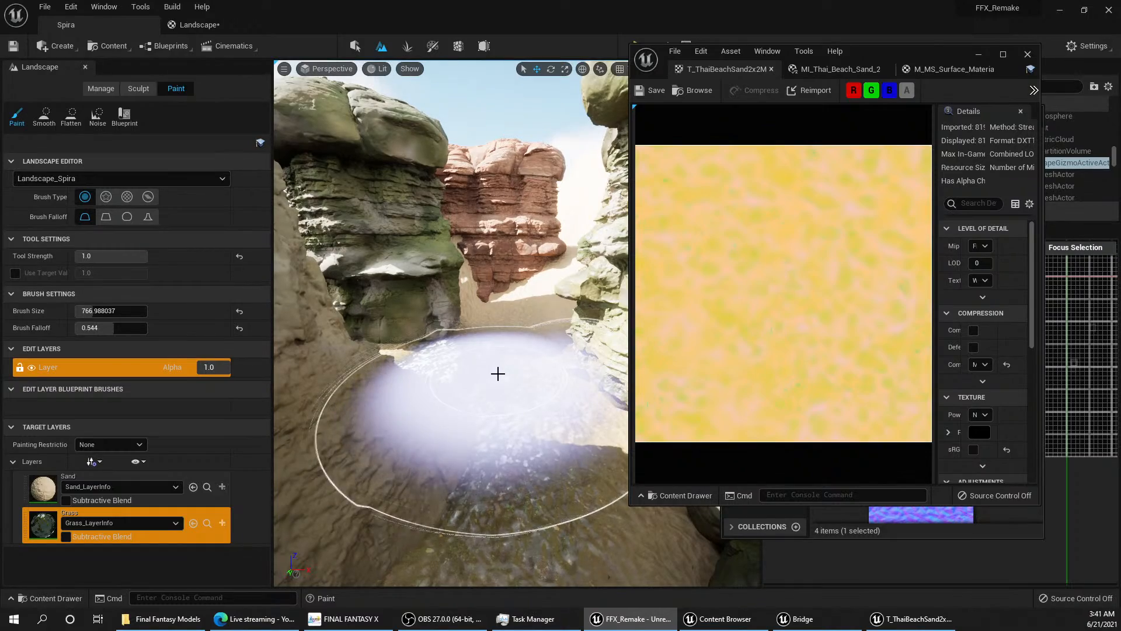
key("w")
mouse_move(498, 374)
right_mouse_down()
mouse_move(538, 376)
mouse_move(482, 378)
mouse_move(490, 402)
right_mouse_up()
key("s")
key("w")
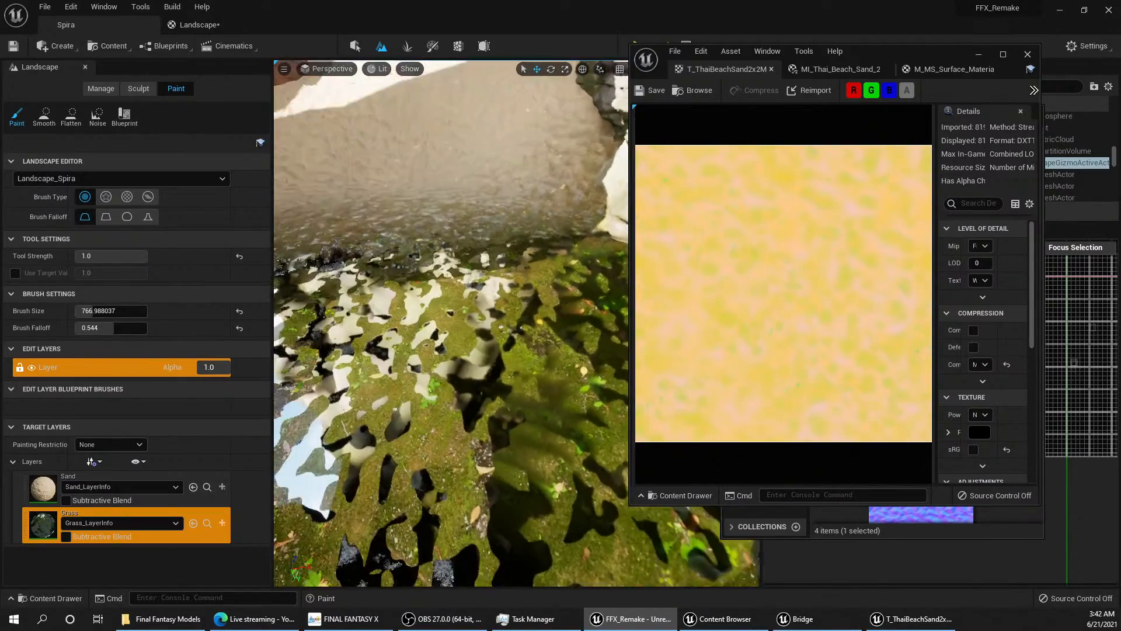
mouse_move(451, 323)
right_mouse_down()
mouse_move(454, 287)
mouse_move(450, 336)
mouse_move(453, 289)
mouse_move(455, 299)
mouse_move(409, 279)
mouse_move(496, 279)
mouse_move(444, 280)
mouse_move(428, 346)
right_mouse_up()
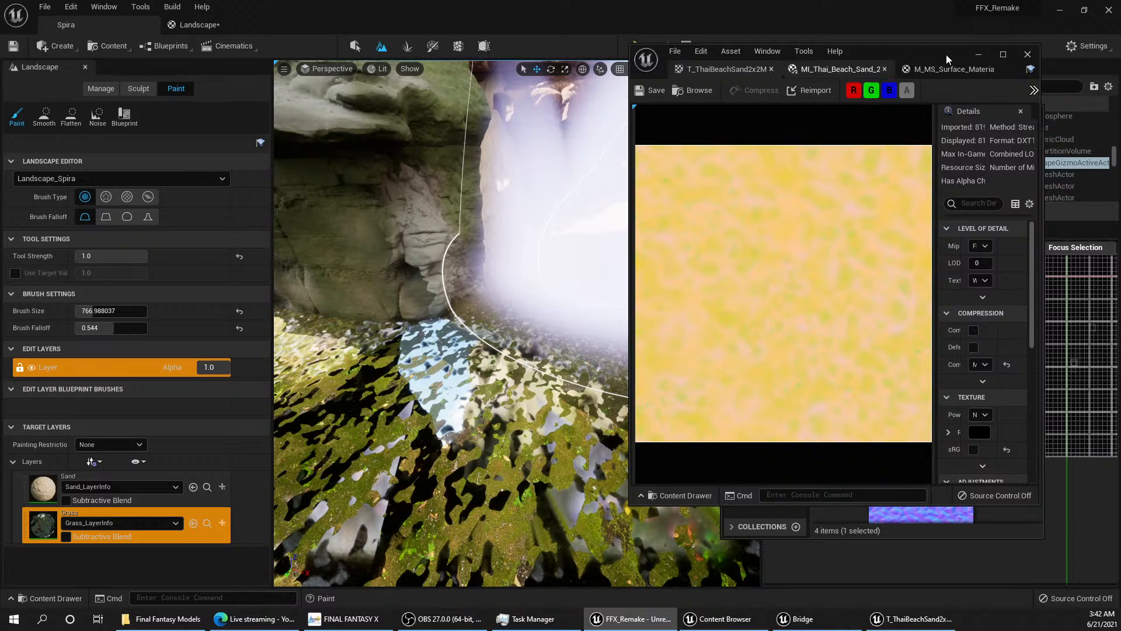
Step: Examine how M_MS_Surface_Material wires its Albedo, Metalness, ARD and Normal textures, and compare it with the Thai beach sand instance and ORDp texture
left_click_drag(891, 51, 896, 124)
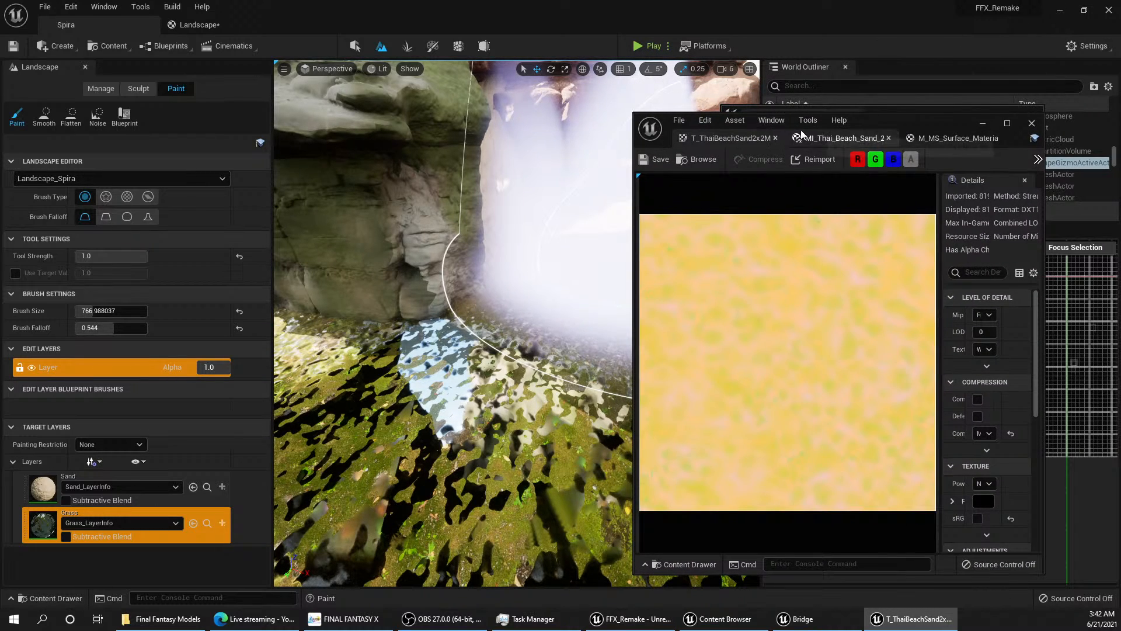
left_click(933, 139)
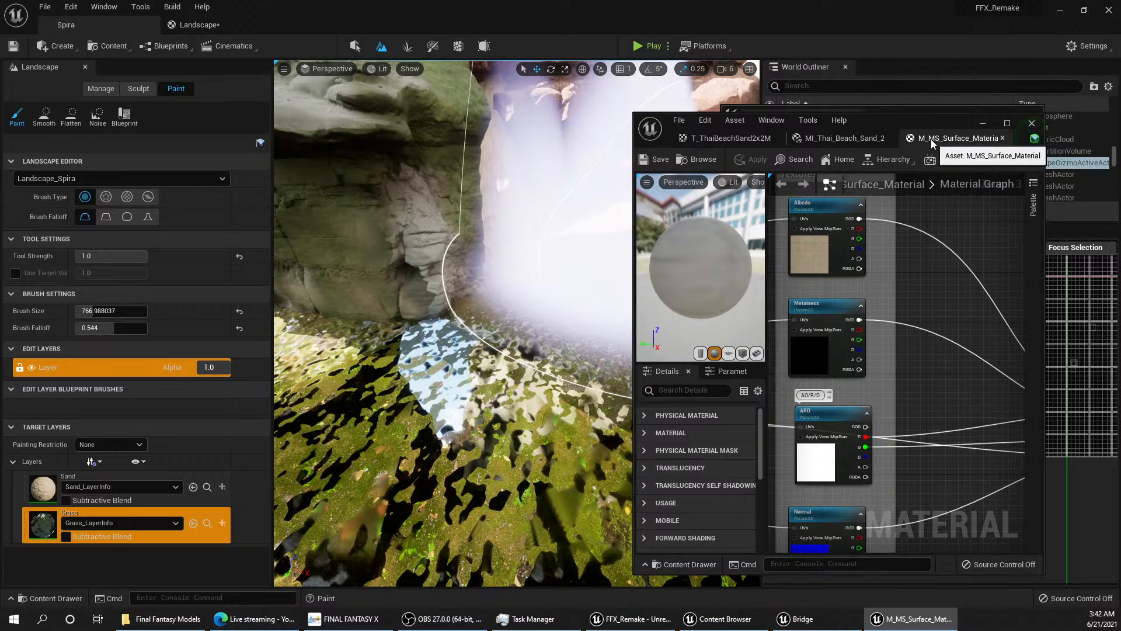
left_click_drag(920, 118, 697, 1)
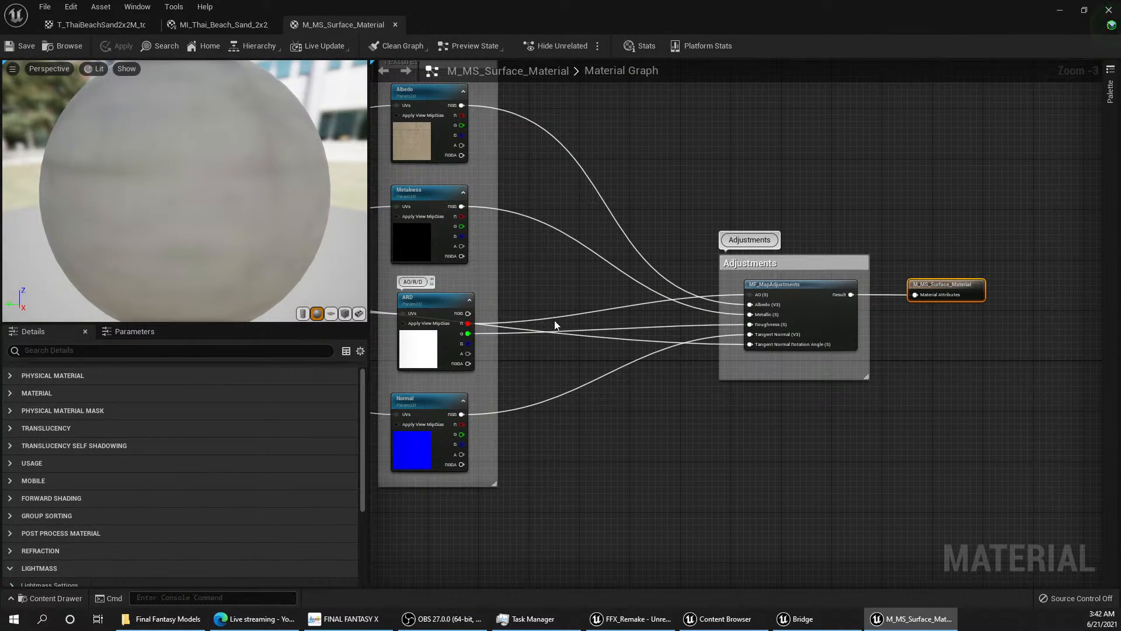
right_click_drag(531, 292, 612, 325)
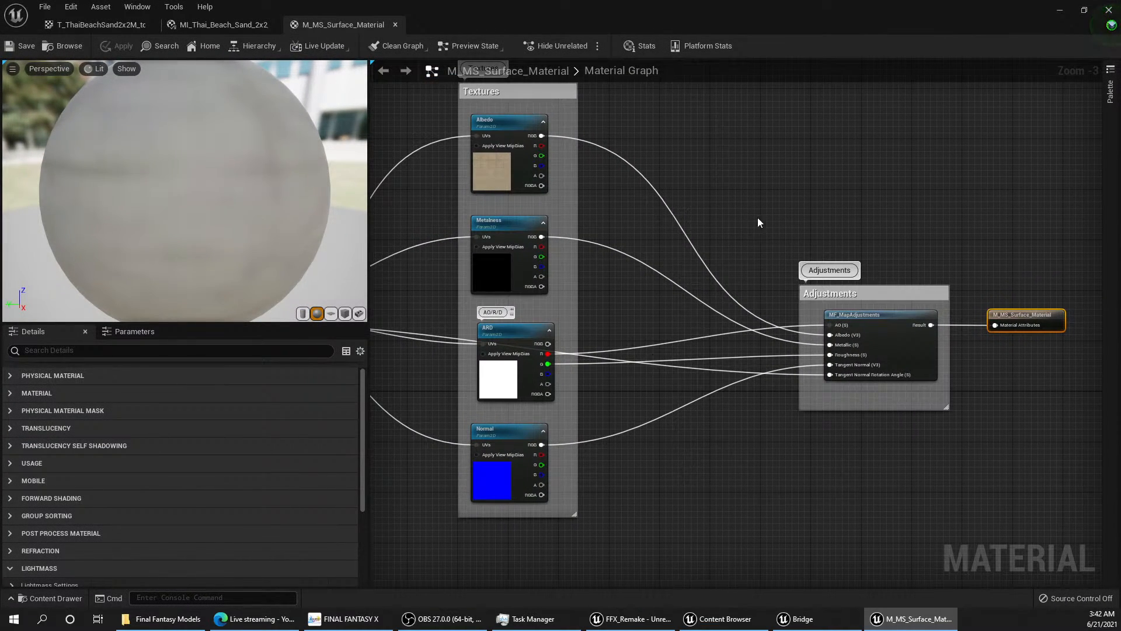
right_click_drag(758, 222, 660, 248)
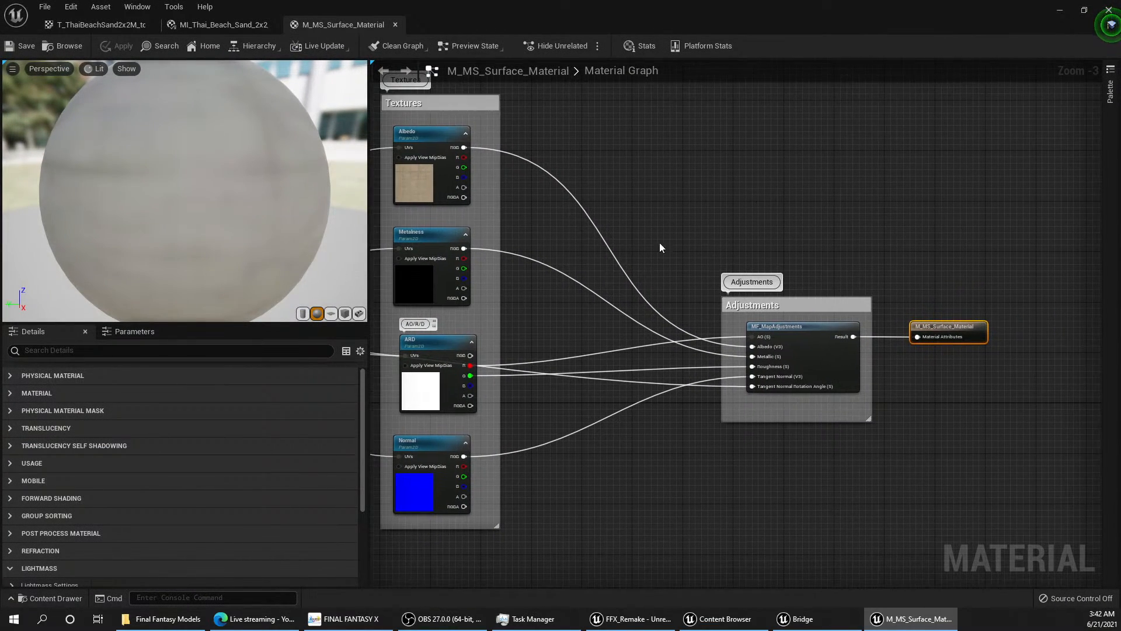
left_click(223, 24)
left_click(96, 24)
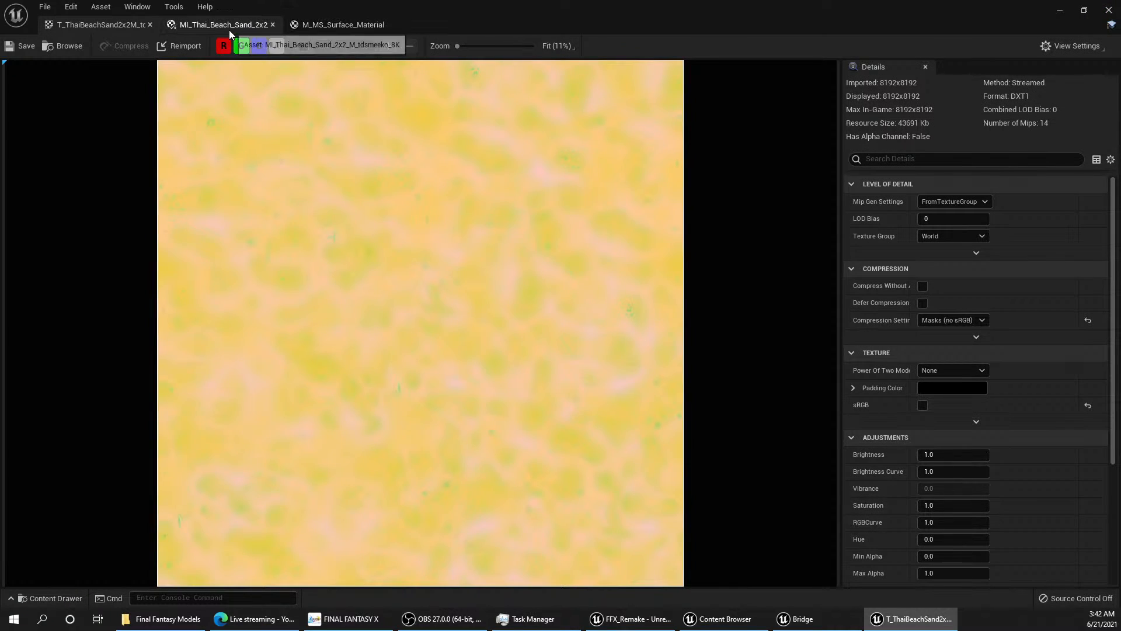
left_click(217, 24)
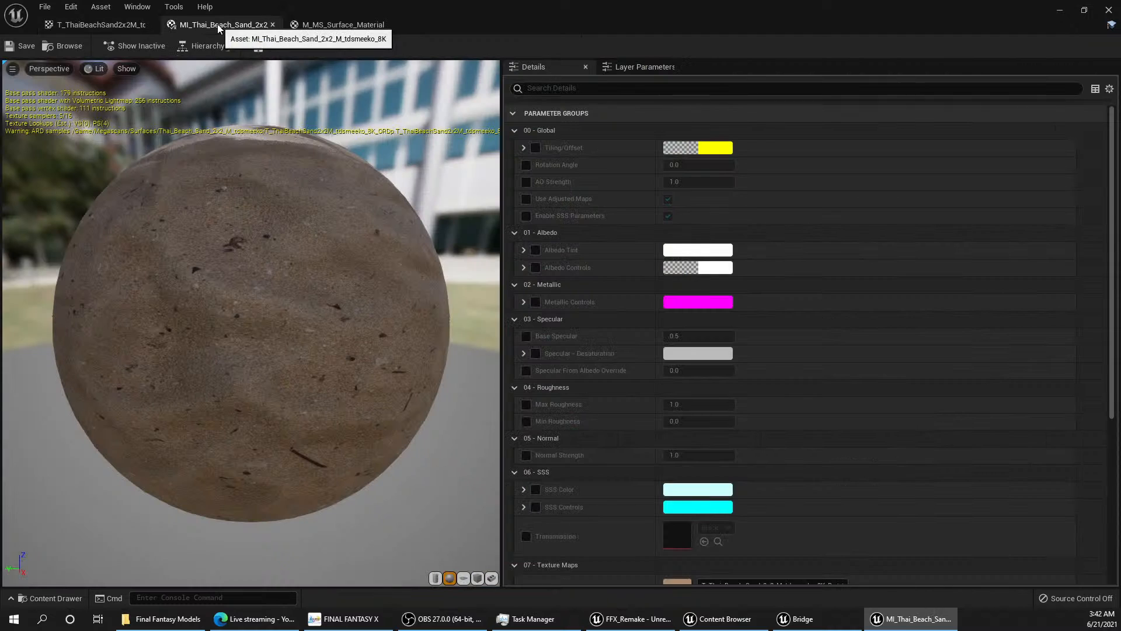
left_click(339, 24)
right_click_drag(581, 321, 738, 261)
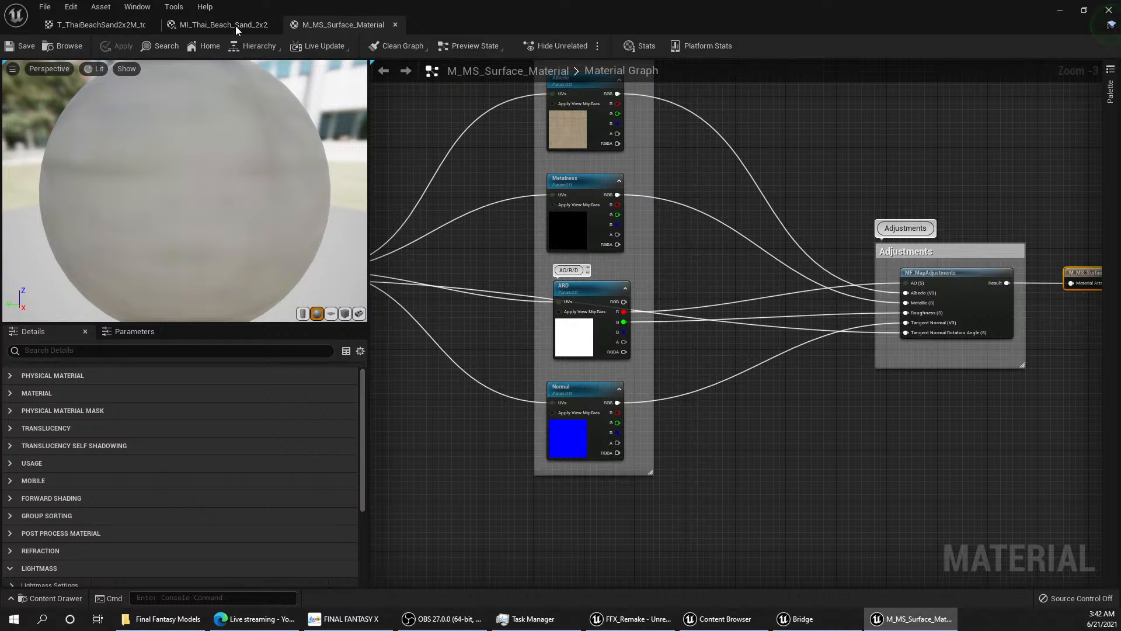
left_click_drag(466, 29, 422, 92)
left_click(461, 97)
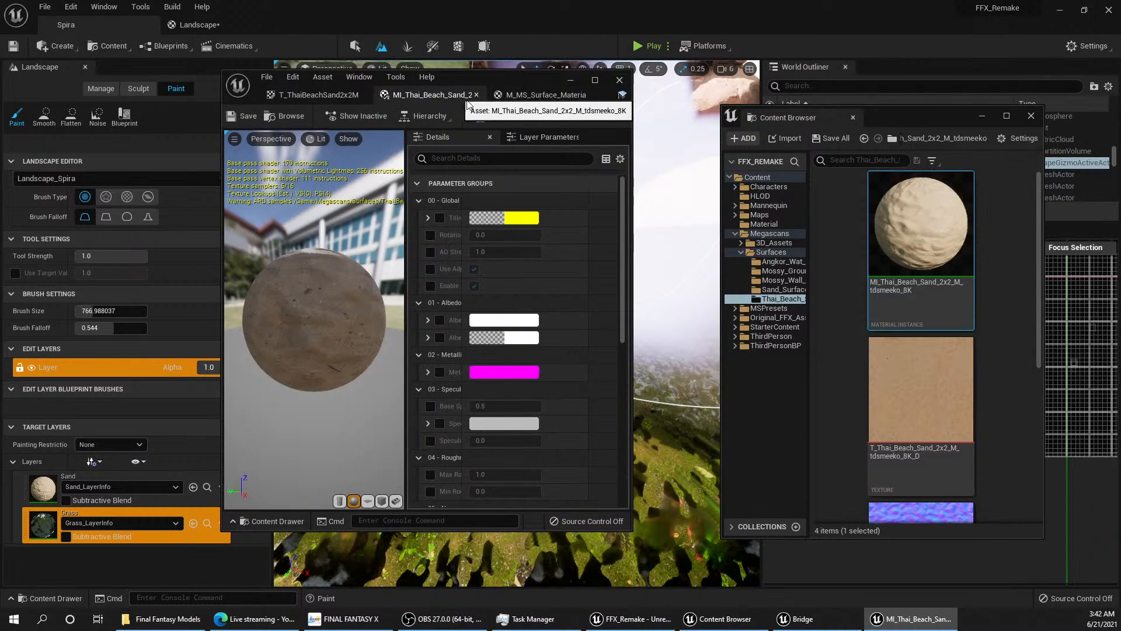
Step: Return to the Landscape material graph, clear the other windows from it and move the Base Color Layer Blend node up from the others
left_click(215, 25)
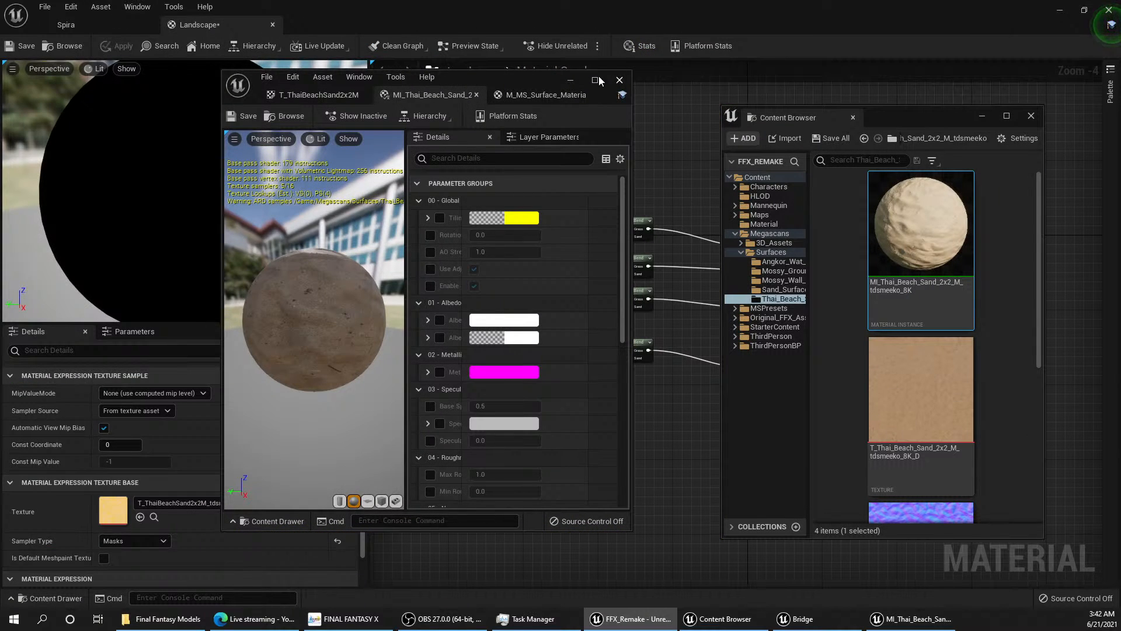
left_click(572, 80)
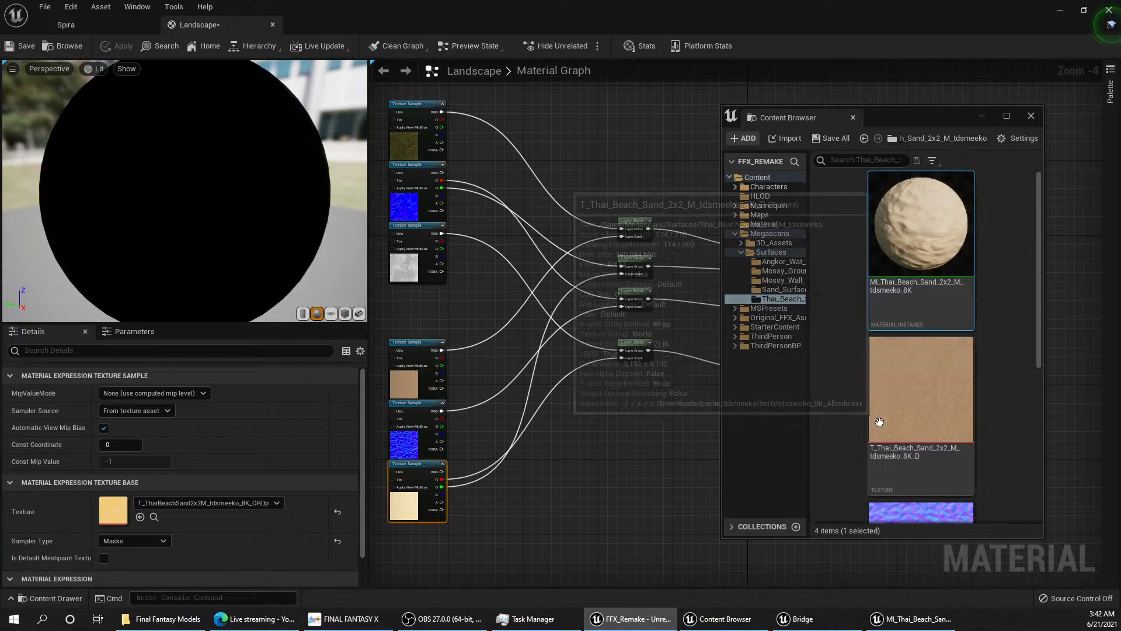
left_click_drag(906, 120, 963, 91)
scroll(567, 370, "up", 1)
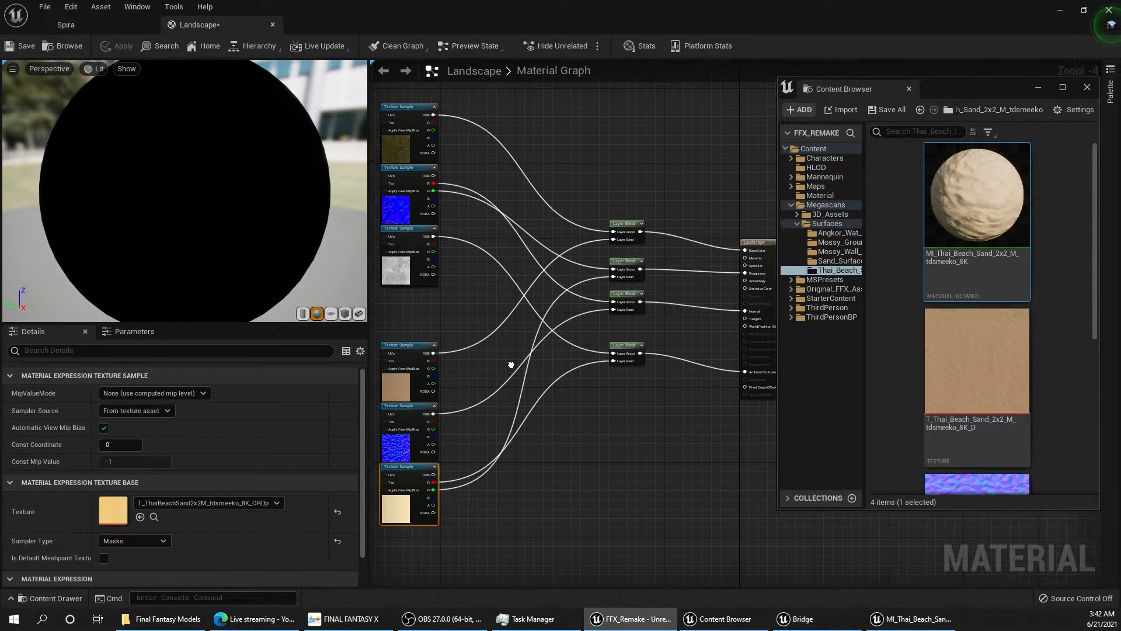
scroll(714, 304, "up", 1)
right_click_drag(709, 297, 656, 339)
left_click_drag(550, 235, 549, 193)
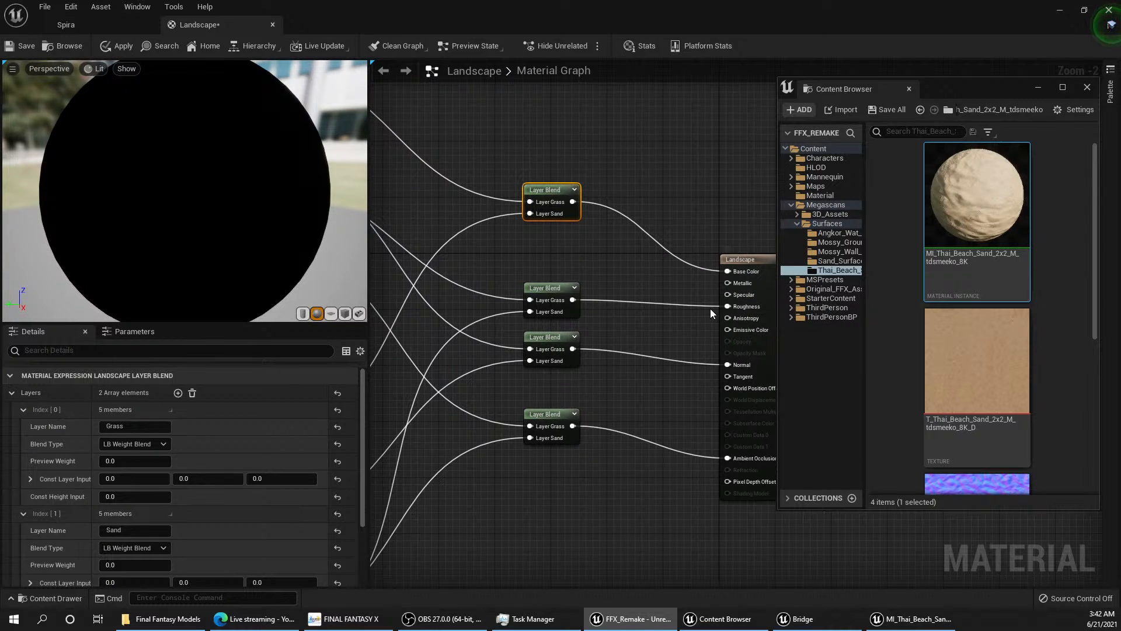
right_click_drag(630, 306, 689, 317)
scroll(692, 313, "down", 3)
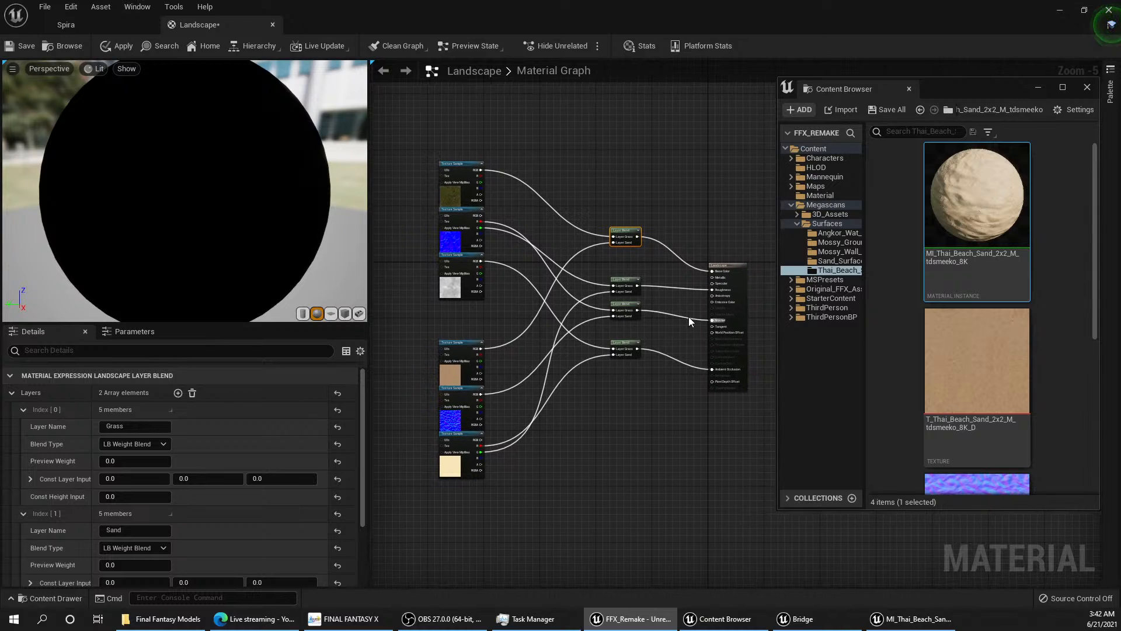
scroll(660, 287, "up", 1)
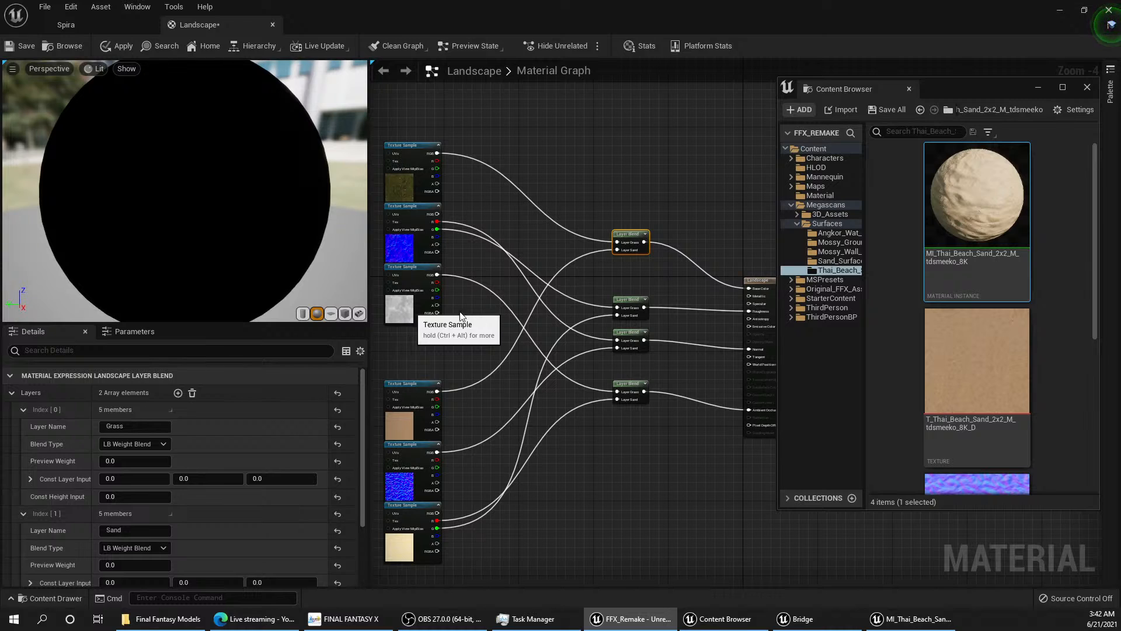
Step: Inspect the T_MossyGround2x2M ORDp texture in the Mossy_Ground surface folder and minimize its editor
left_click(837, 251)
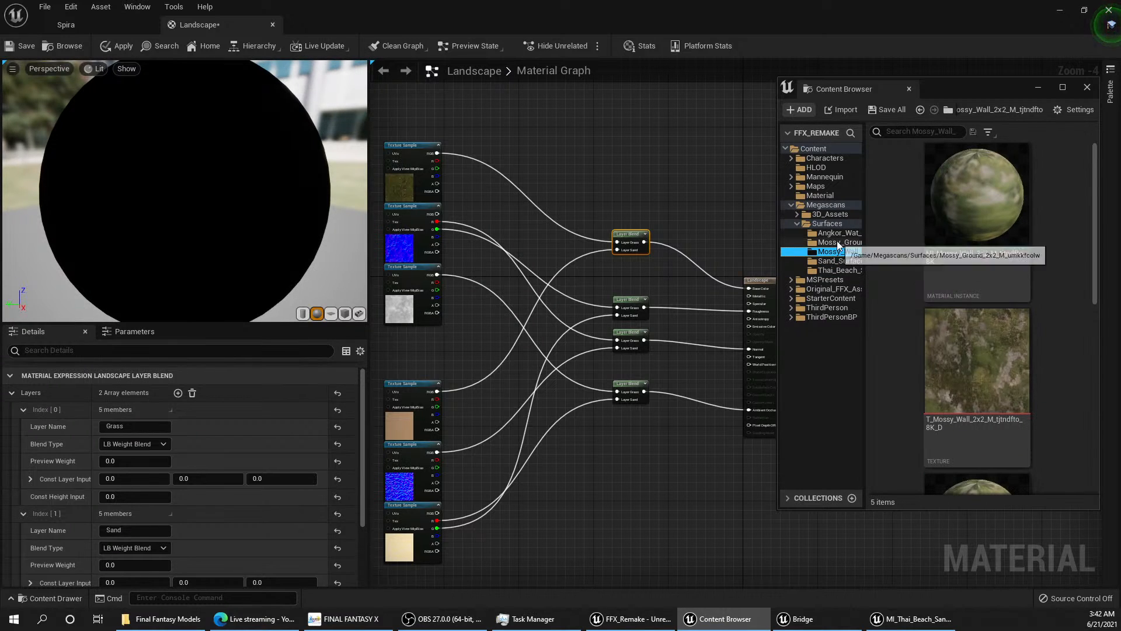
left_click(839, 243)
scroll(1015, 358, "down", 1)
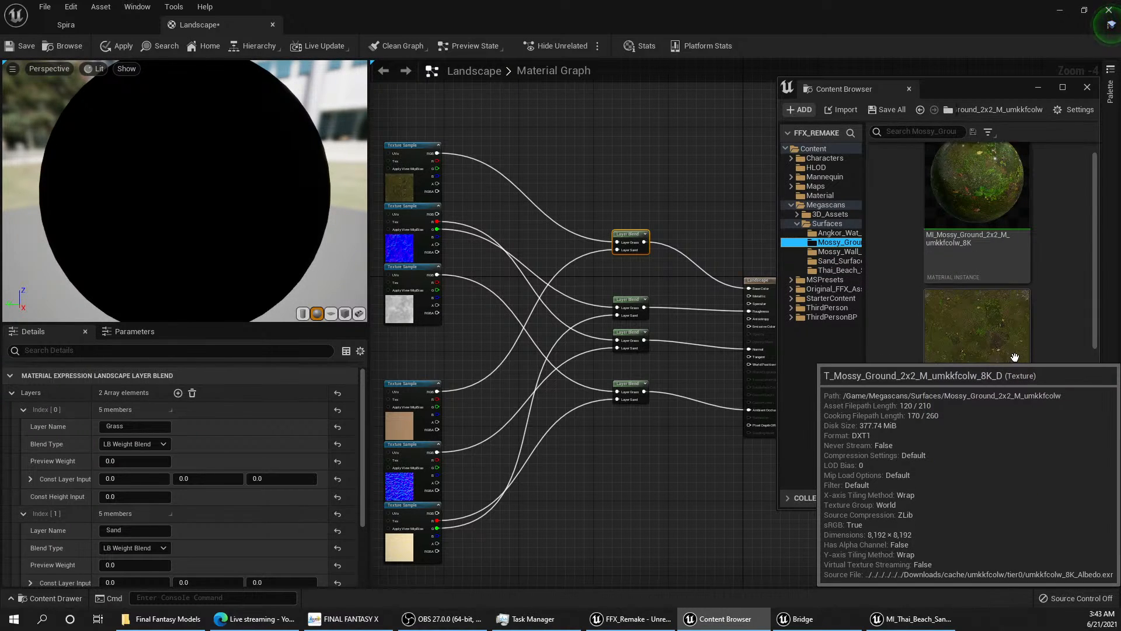
scroll(1015, 357, "down", 3)
double_click(1024, 385)
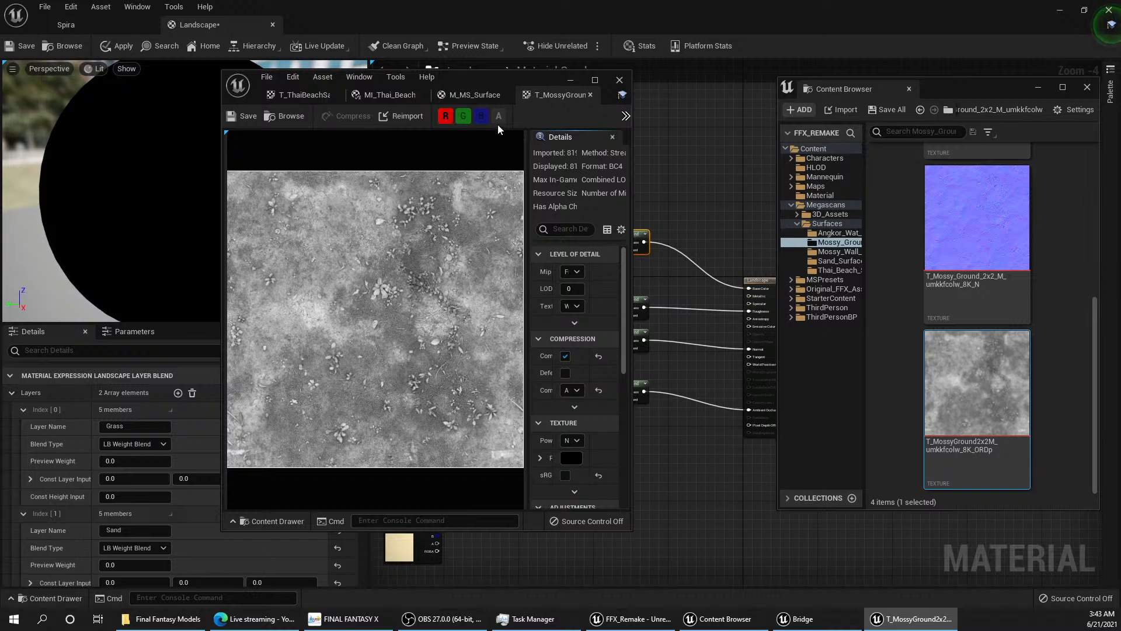
left_click(571, 78)
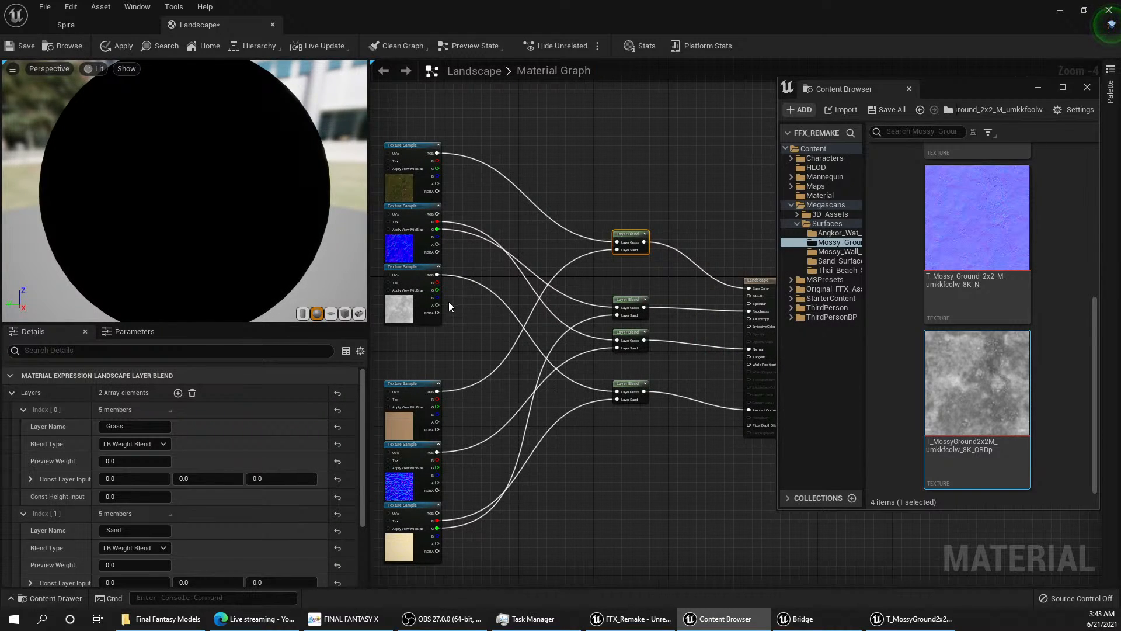
Step: Disconnect the red and green outputs of the grass normal texture and wire its RGB output to the Normal blend's Grass layer
right_click_drag(489, 275, 464, 279)
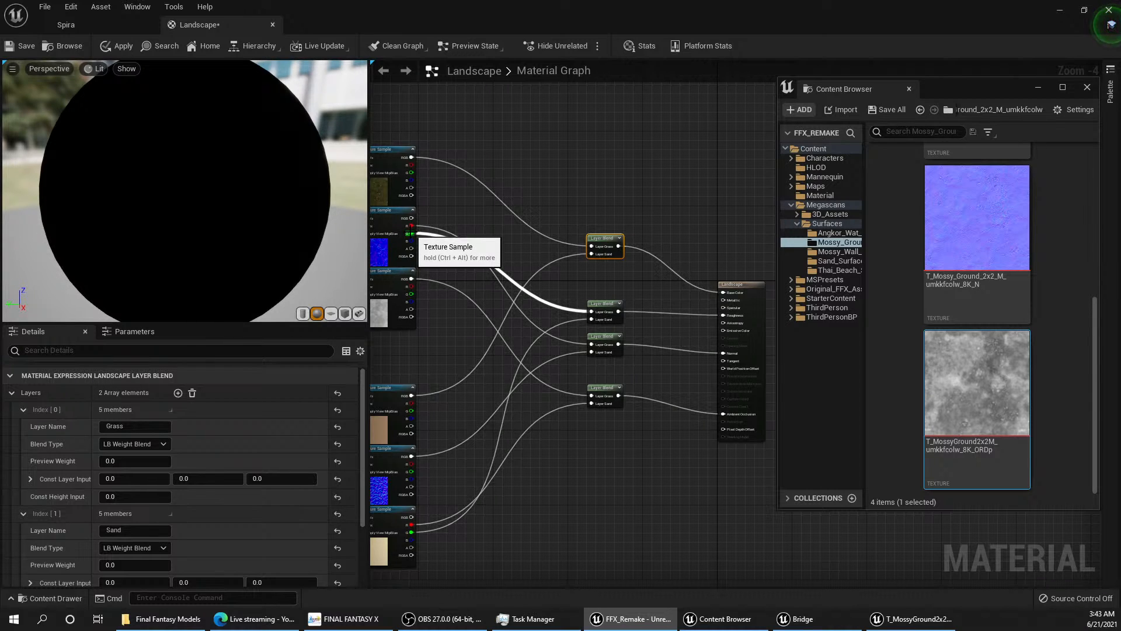
left_click_drag(412, 234, 413, 235)
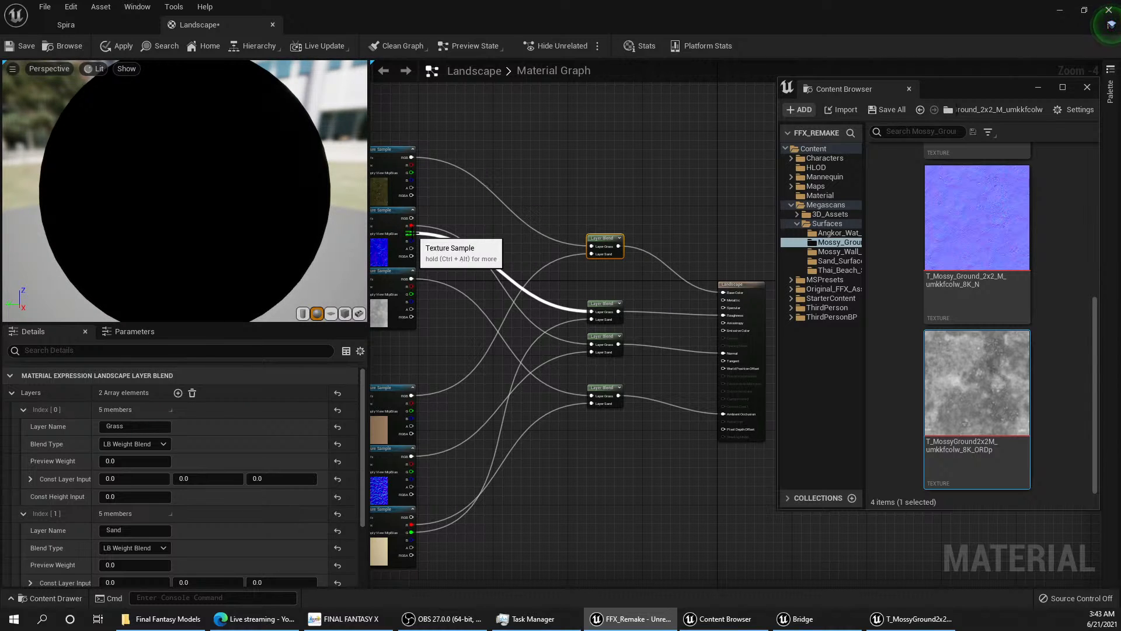
left_click(408, 229)
left_click(409, 226, "alt")
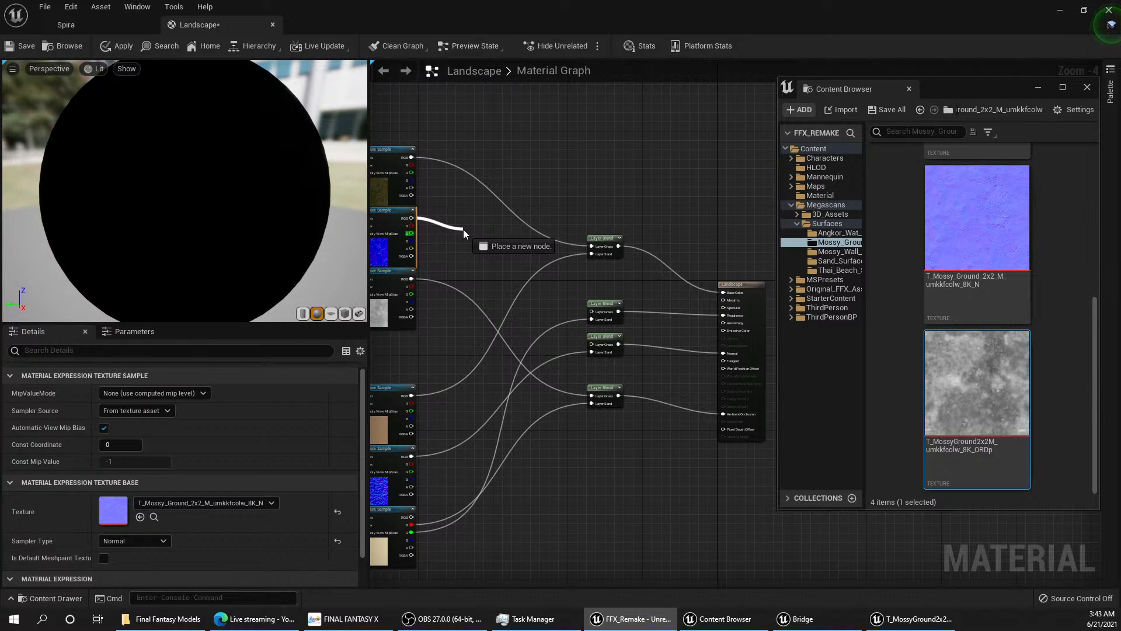
left_click_drag(464, 229, 591, 344)
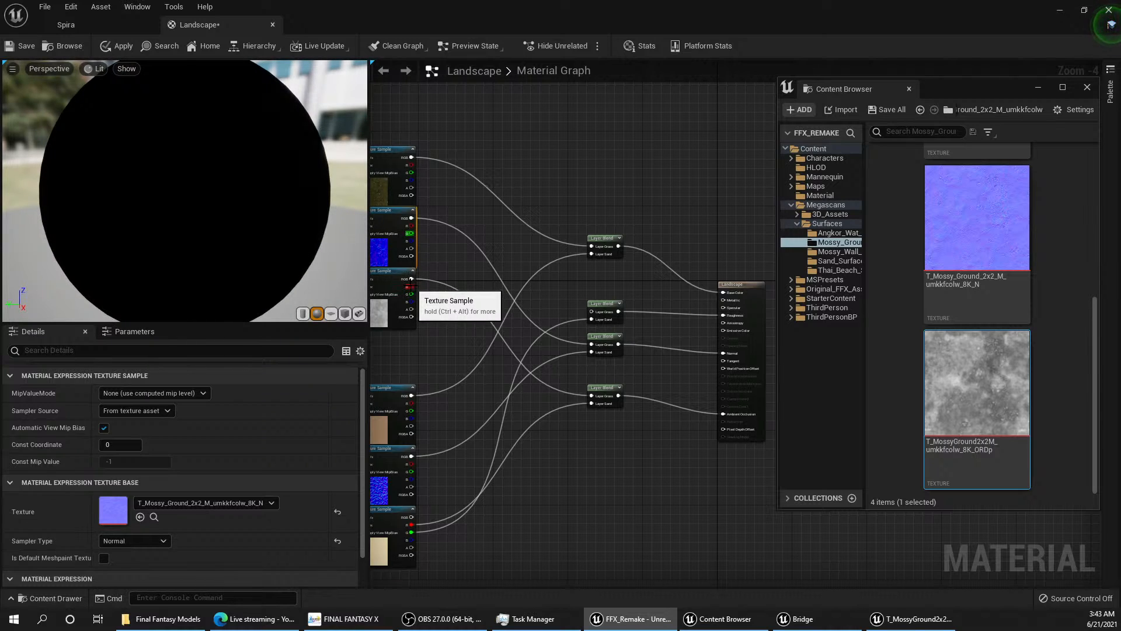
Step: Wire the grass ORDp texture's RGB output to the Roughness blend's Grass layer and disconnect it from the Ambient Occlusion blend
left_click_drag(412, 279, 593, 311)
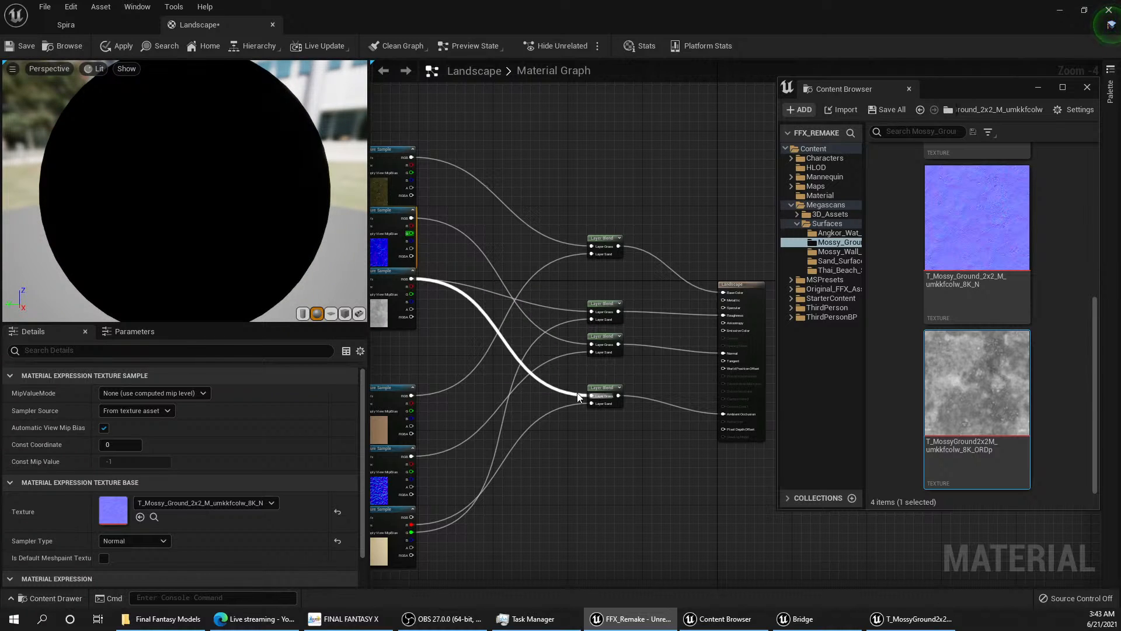
left_click(593, 396, "alt")
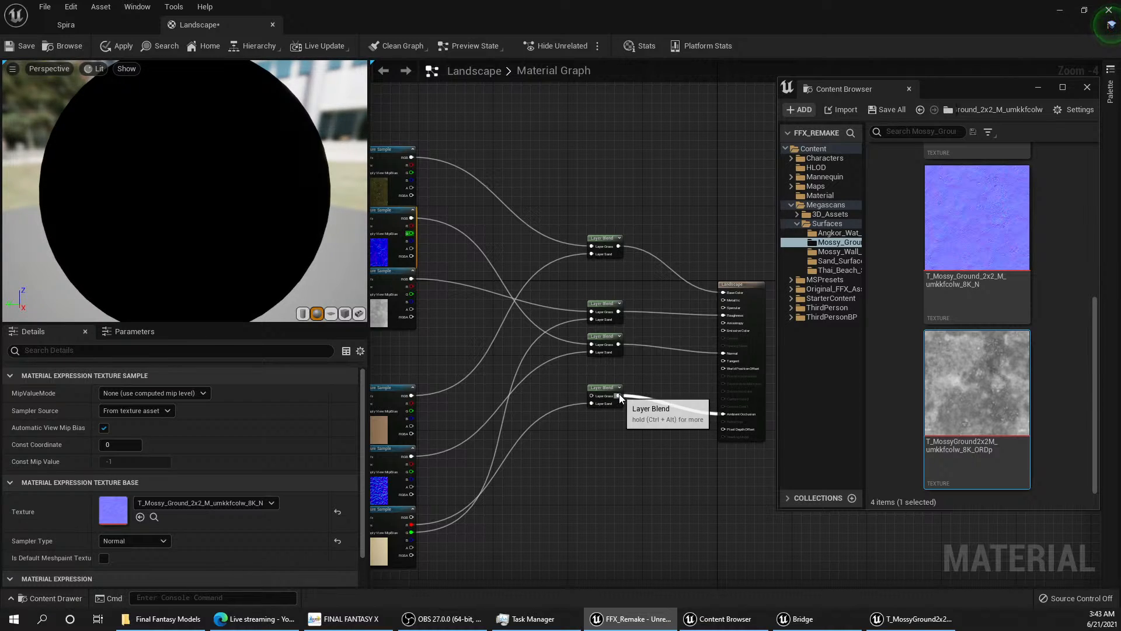
left_click(671, 369)
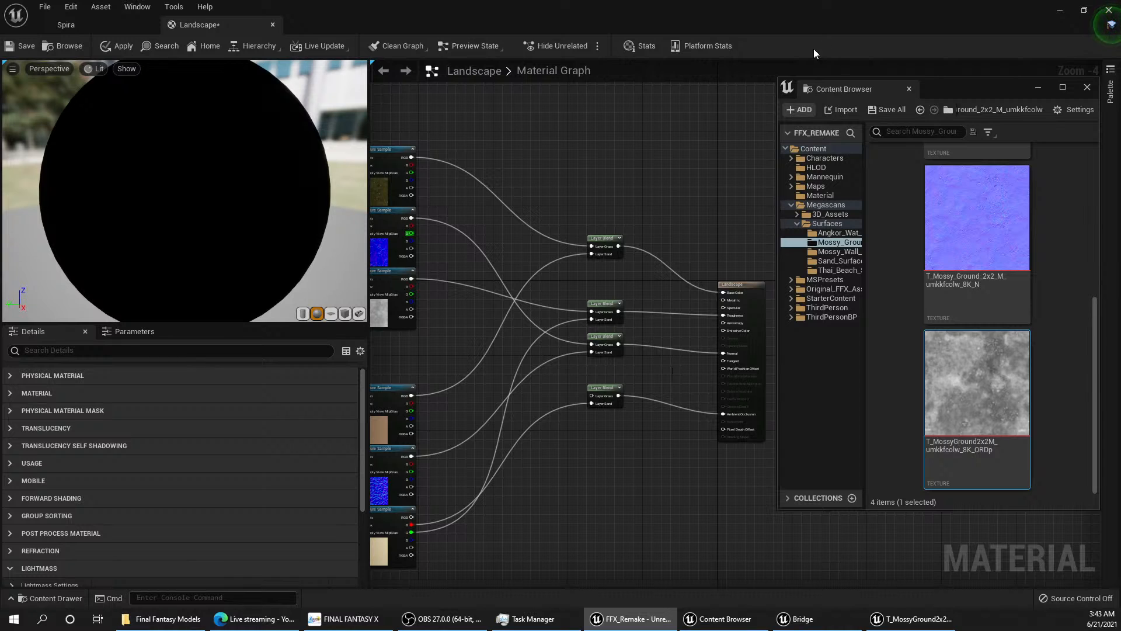
Step: Go to the Spira level and inspect the painted grass and sand around the rock base
left_click_drag(807, 9, 689, 93)
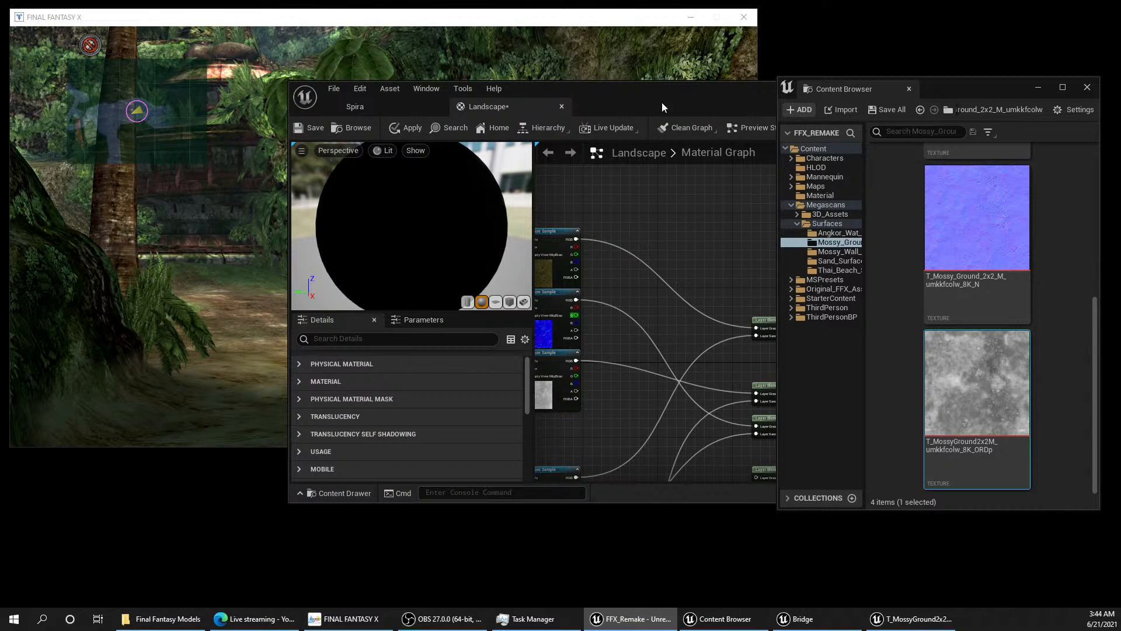
left_click_drag(661, 103, 637, 2)
left_click(98, 24)
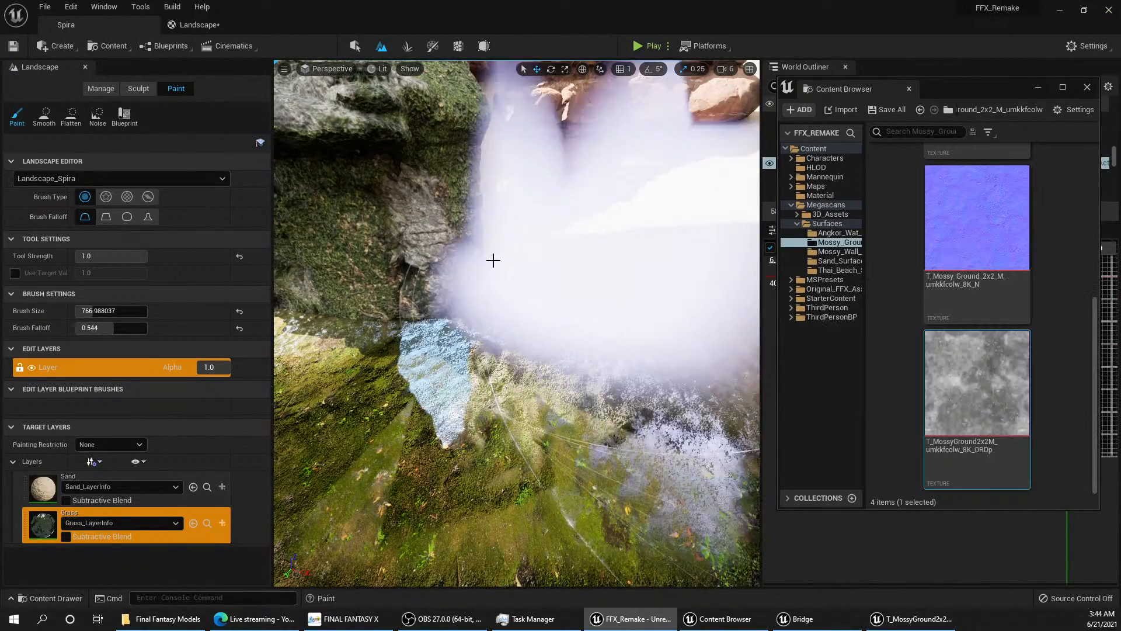
mouse_move(479, 287)
right_mouse_down()
mouse_move(754, 286)
mouse_move(467, 304)
mouse_move(280, 292)
mouse_move(508, 297)
mouse_move(505, 362)
mouse_move(514, 351)
mouse_move(502, 338)
mouse_move(569, 289)
mouse_move(467, 292)
mouse_move(514, 295)
mouse_move(475, 278)
right_mouse_up()
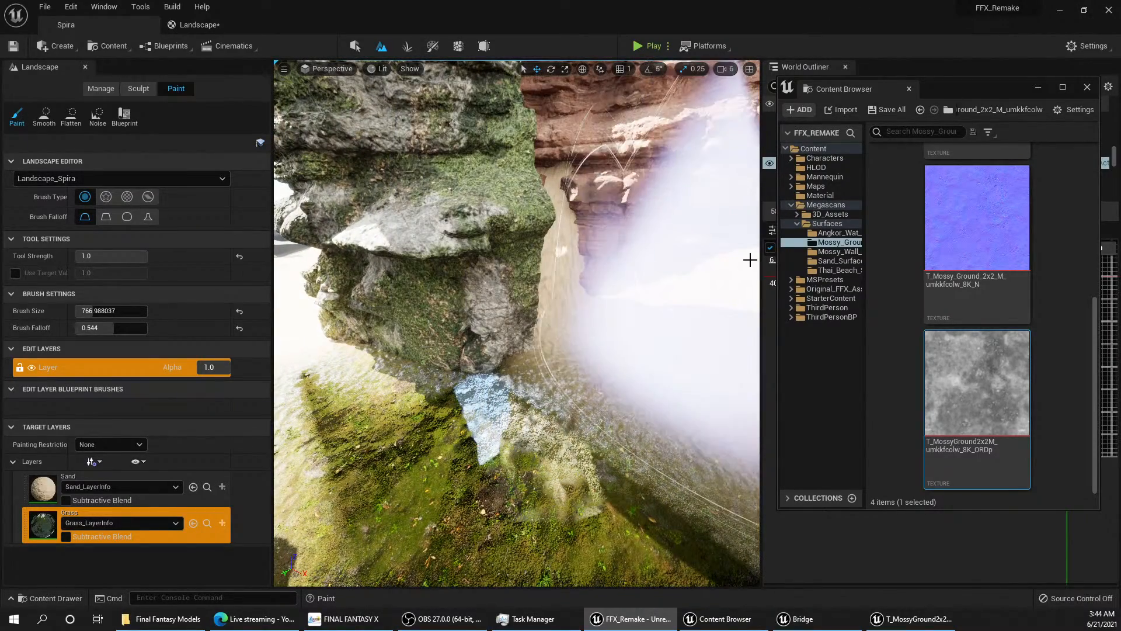
Step: Bring up the T_MossyGround2x2M ORDp texture editor over the Landscape material graph
left_click(904, 621)
left_click(830, 621)
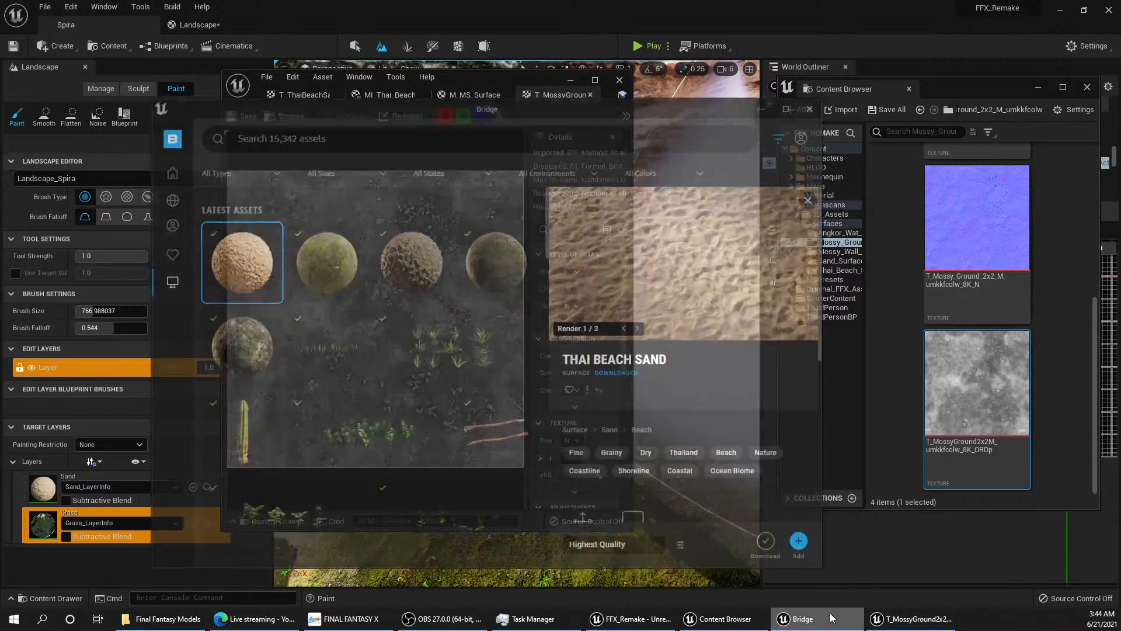
left_click(911, 620)
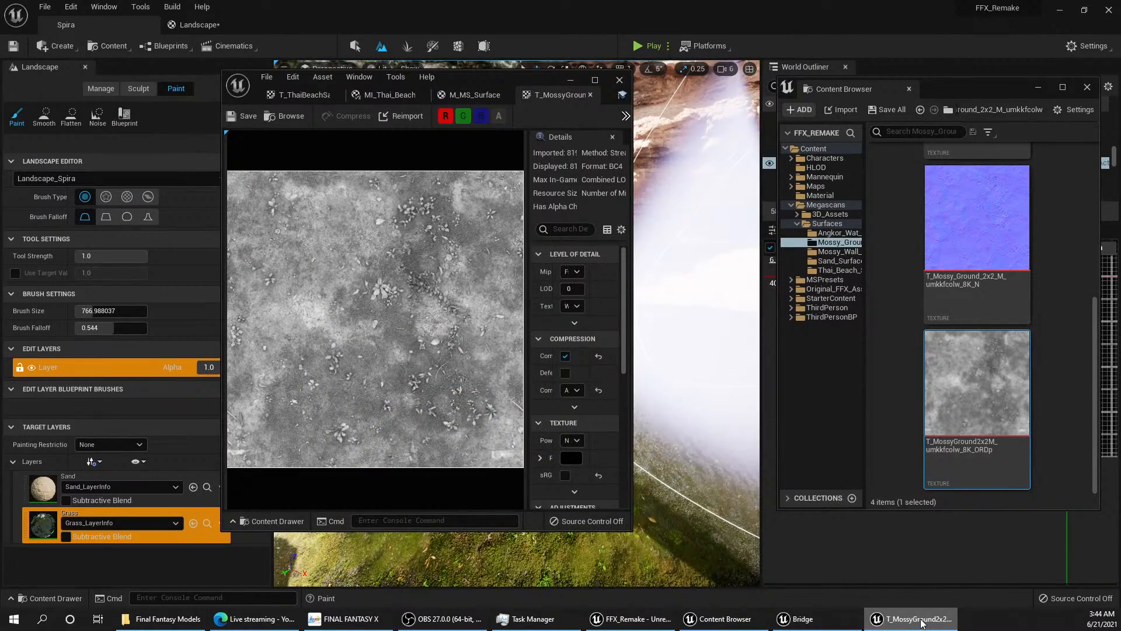
left_click(922, 623)
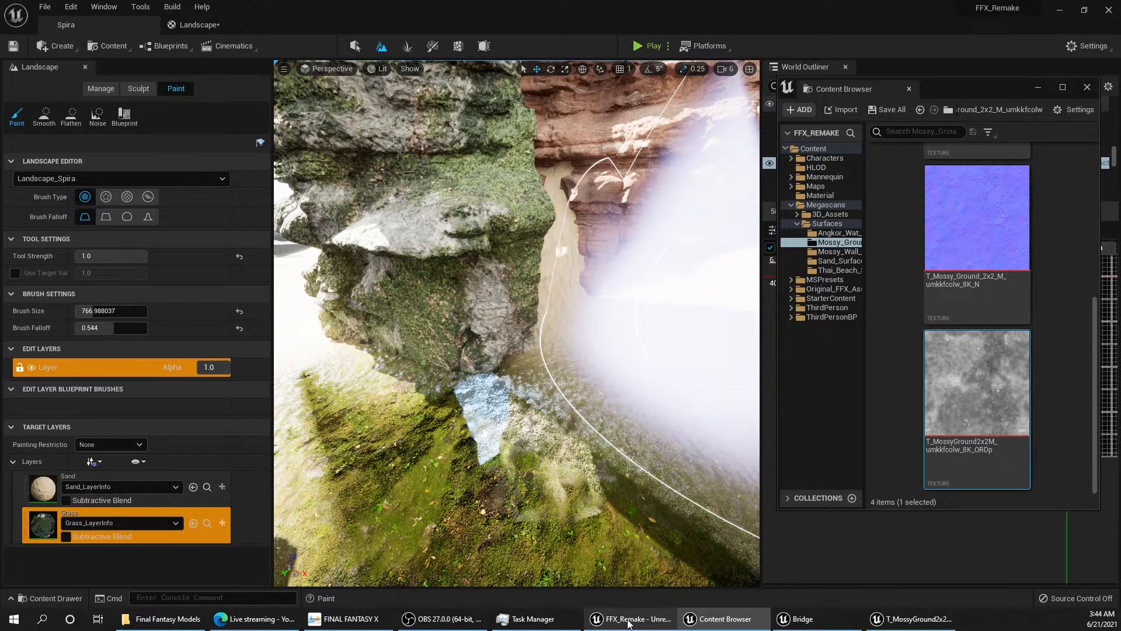
left_click(822, 620)
left_click(909, 624)
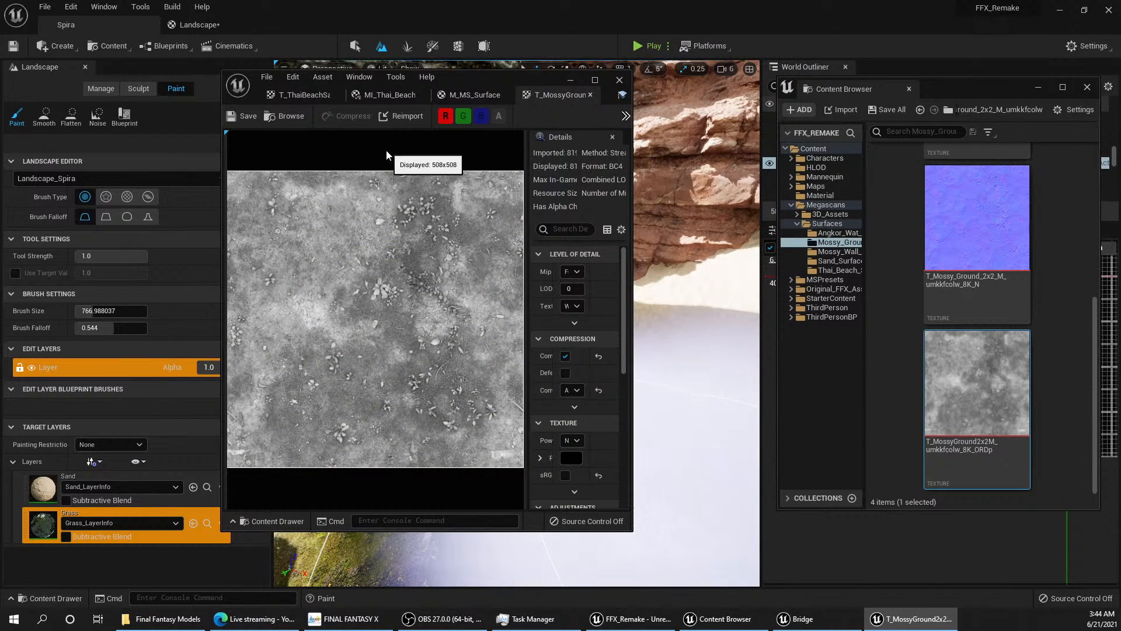
left_click(221, 25)
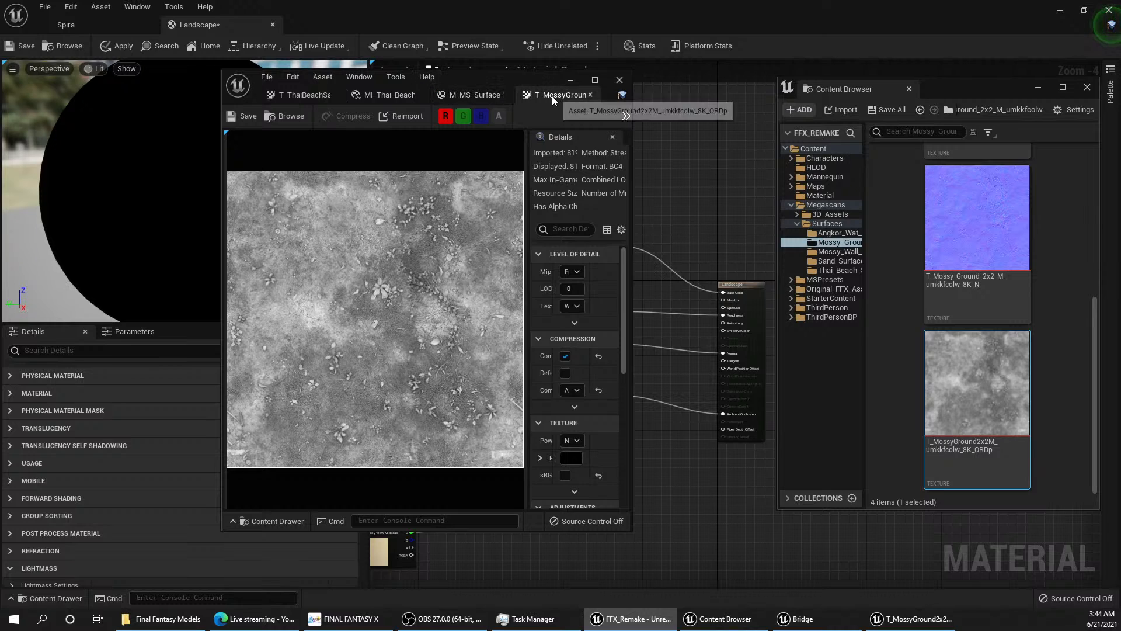
Step: Close the Thai beach sand ORDp texture and widen the sand material instance's window and its parameter name column
left_click(479, 96)
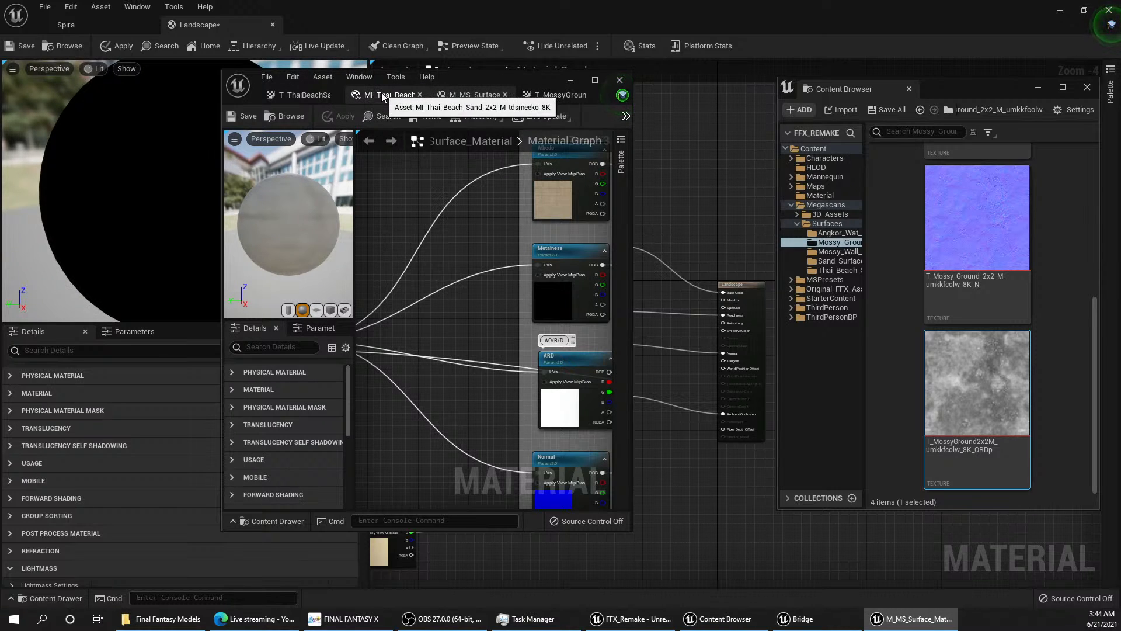
left_click(391, 94)
left_click(302, 95)
left_click(335, 94)
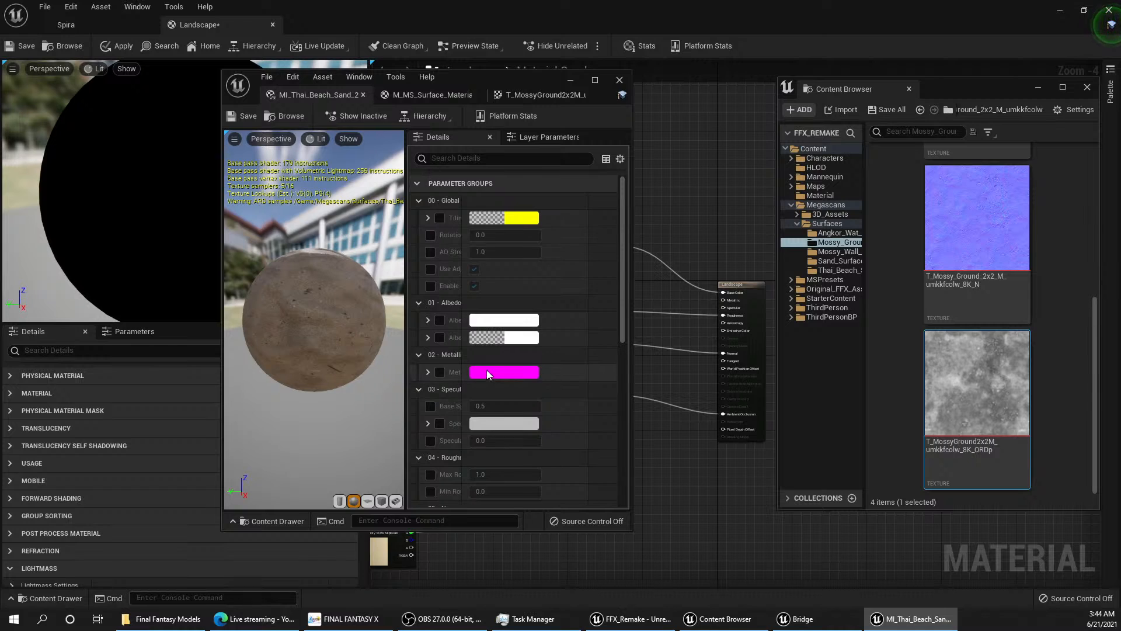
left_click_drag(633, 341, 786, 341)
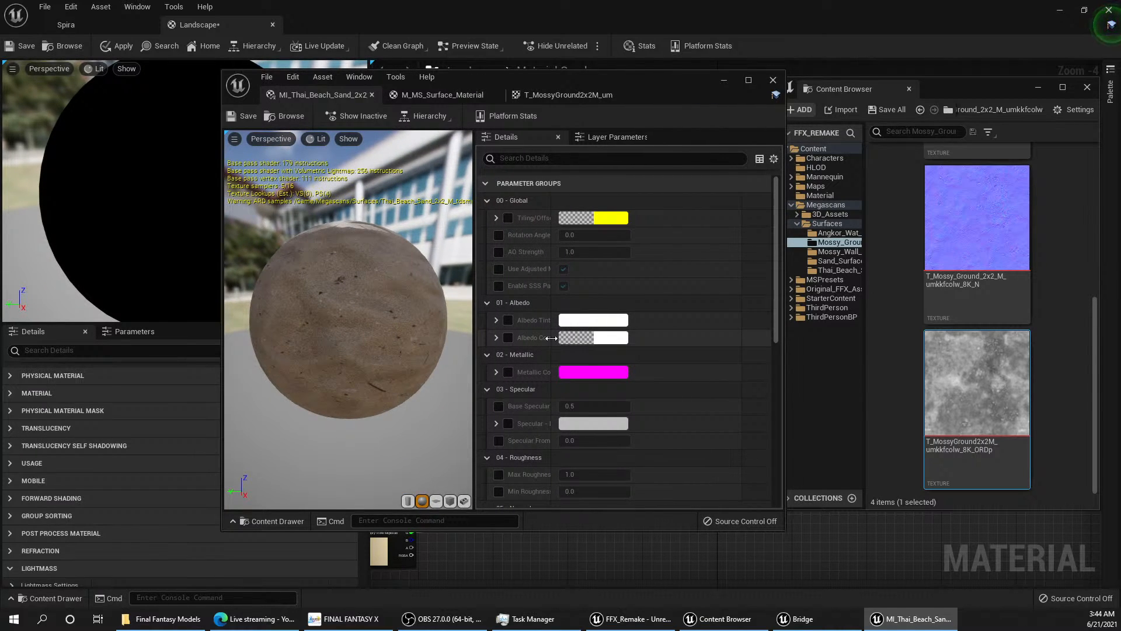
left_click_drag(548, 341, 609, 341)
Step: Review the Thai beach sand instance's parameters, including its texture maps, parent material and property overrides
scroll(567, 352, "down", 10)
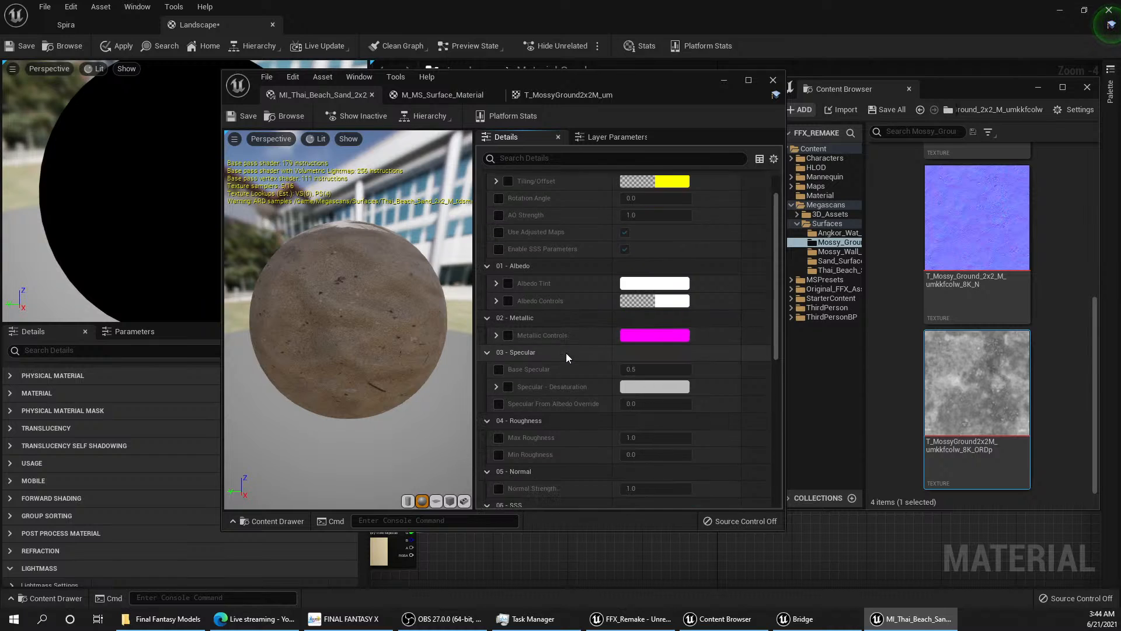
scroll(565, 351, "down", 5)
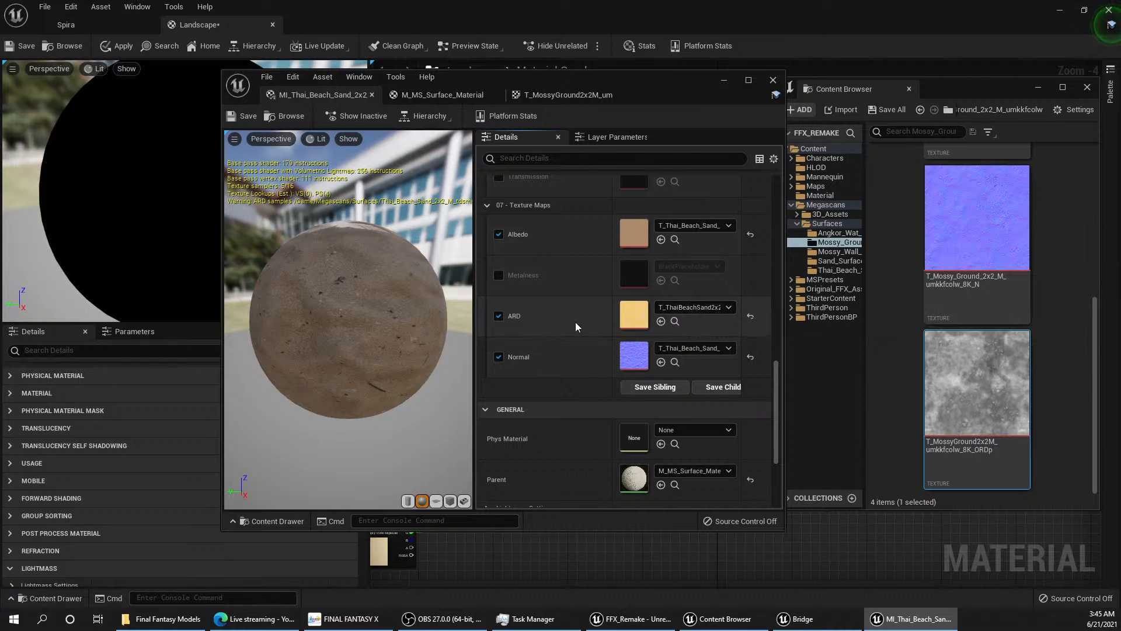
scroll(575, 322, "down", 3)
scroll(576, 328, "down", 1)
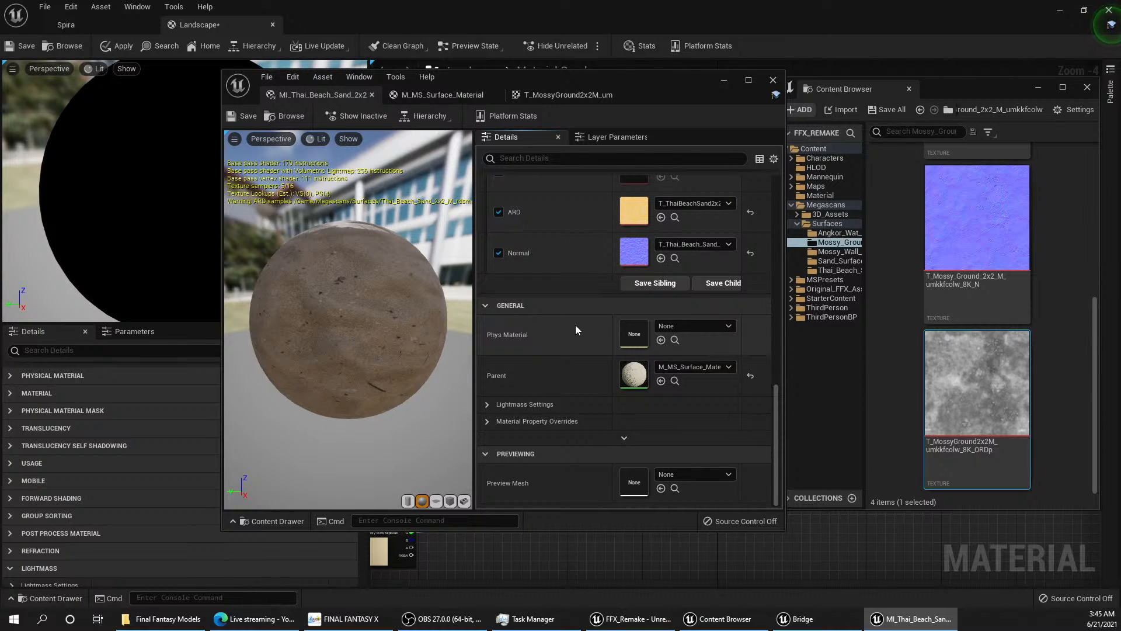
left_click(487, 421)
left_click(487, 420)
scroll(594, 377, "up", 2)
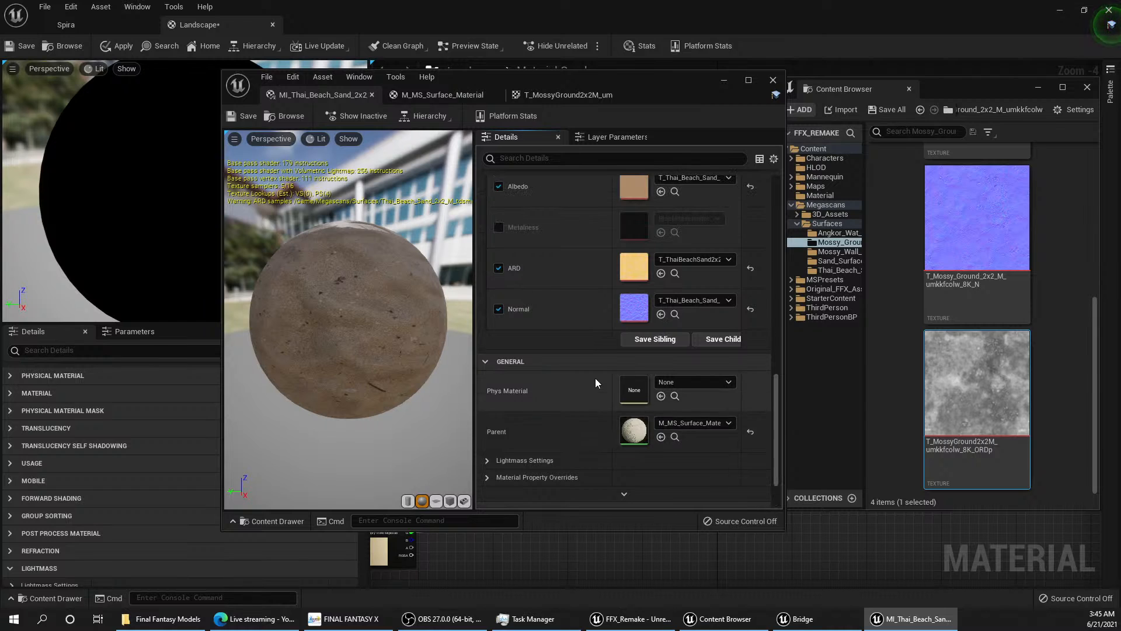
Step: Open the parent M_MS_Surface_Material and trace the ARD texture's outputs into the MF_MapAdjustments inputs
double_click(639, 430)
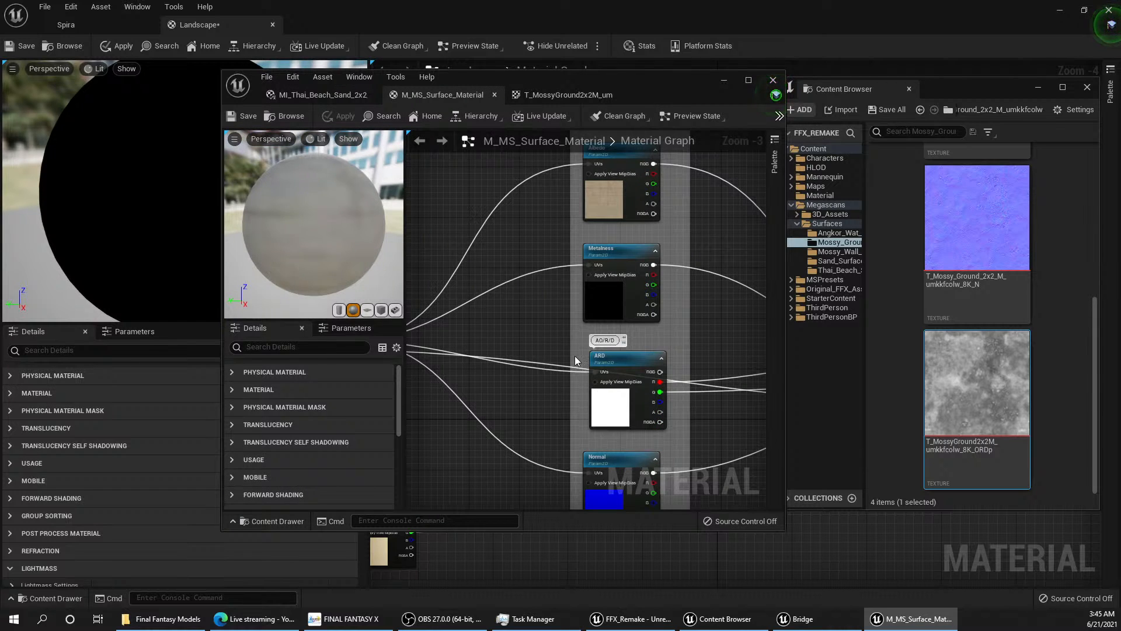
scroll(517, 318, "down", 3)
scroll(519, 324, "up", 2)
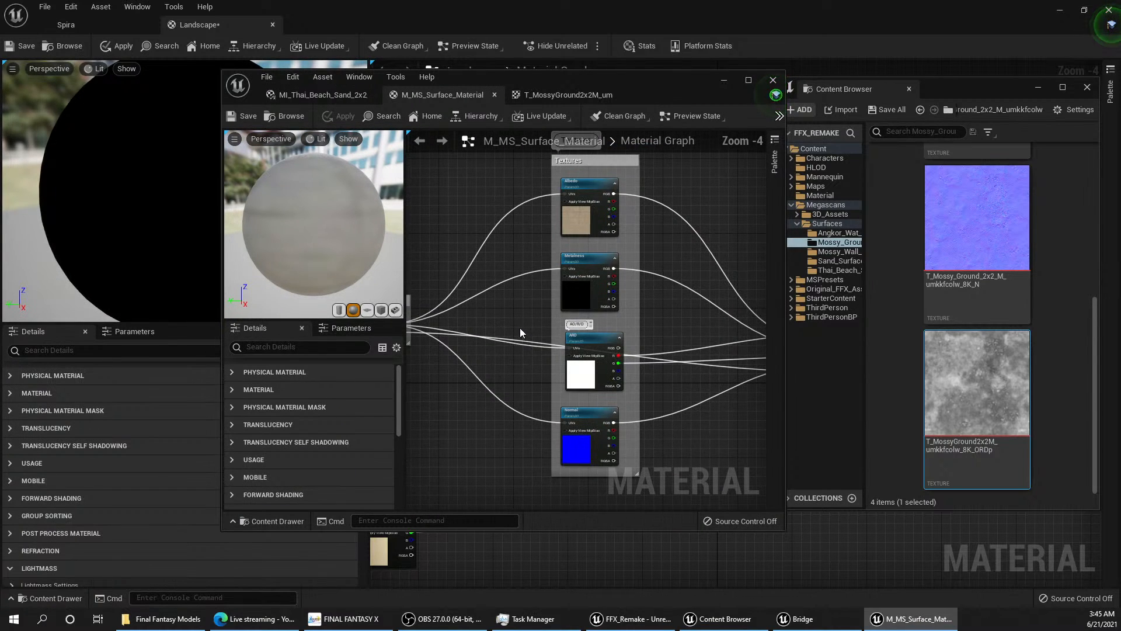
right_click_drag(569, 332, 433, 279)
scroll(567, 292, "up", 3)
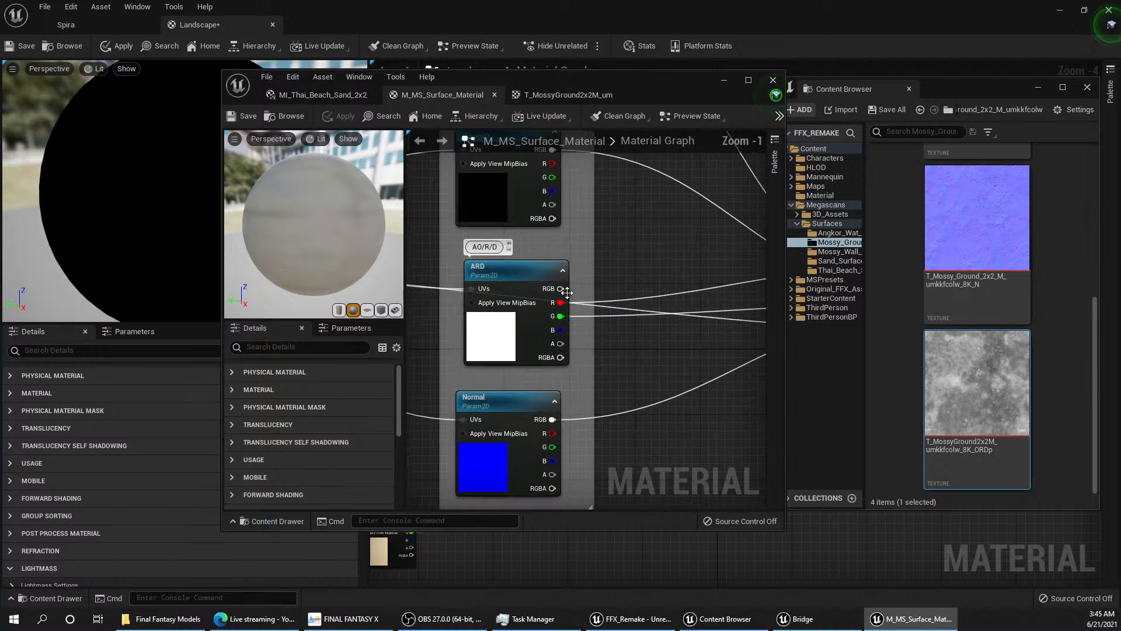
scroll(567, 293, "down", 4)
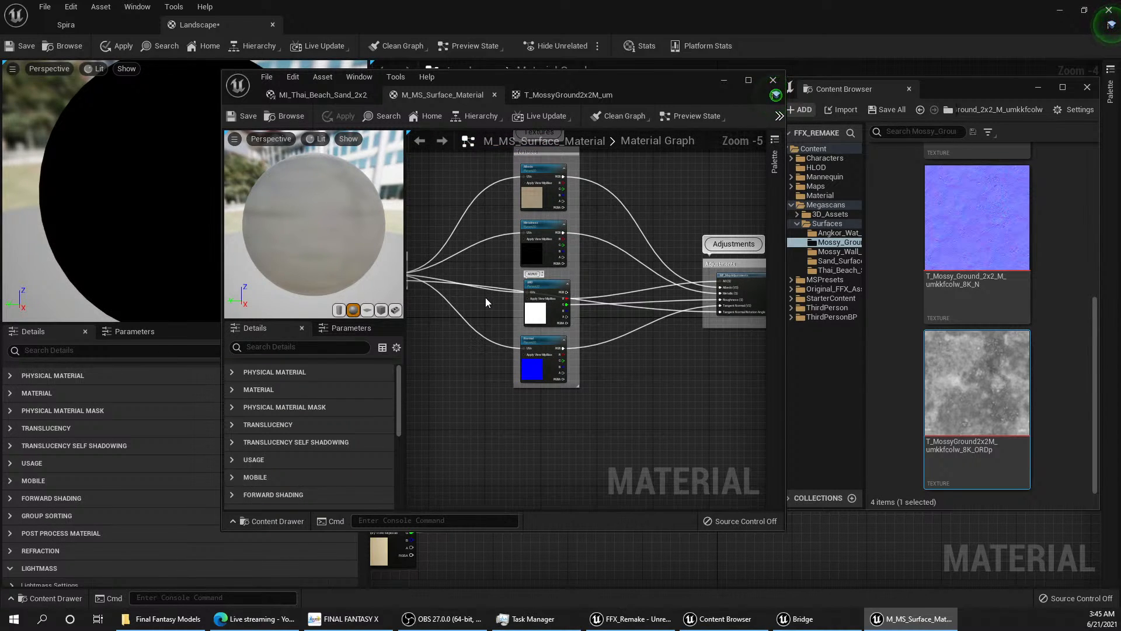
scroll(536, 295, "up", 3)
scroll(536, 295, "up", 2)
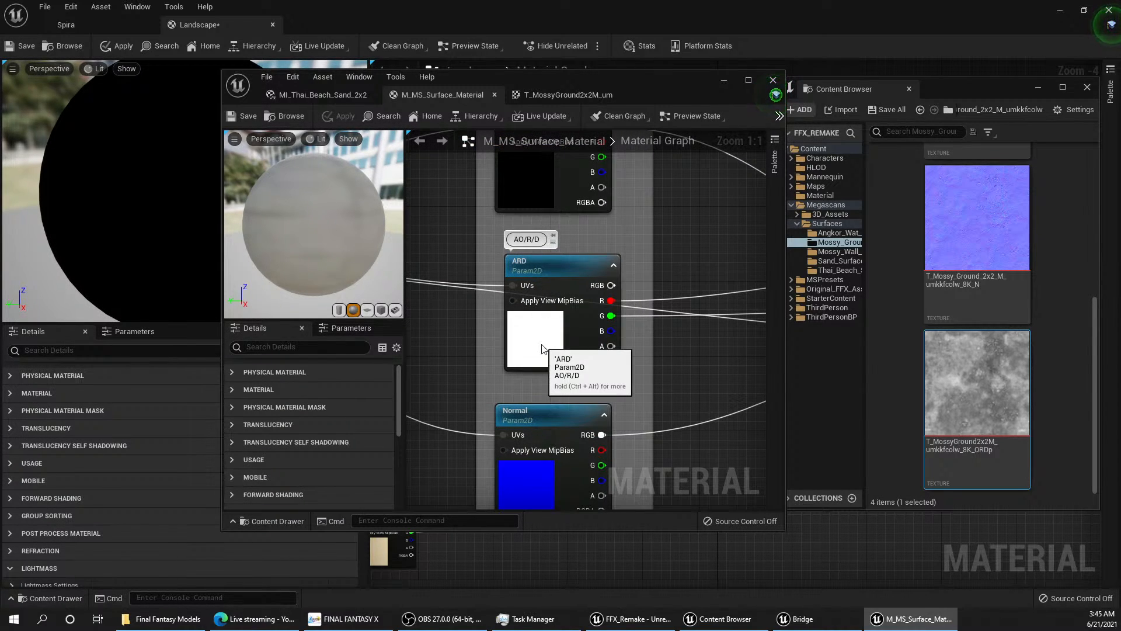
left_click(537, 296)
right_click_drag(717, 342, 604, 321)
right_click_drag(500, 325, 468, 325)
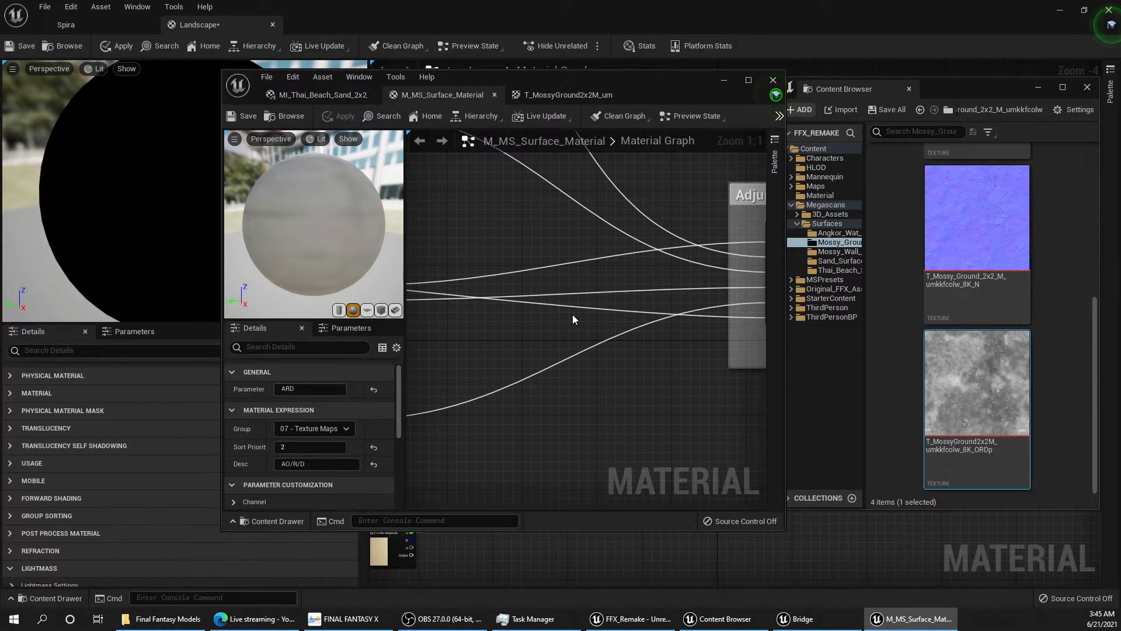
right_click_drag(572, 315, 421, 331)
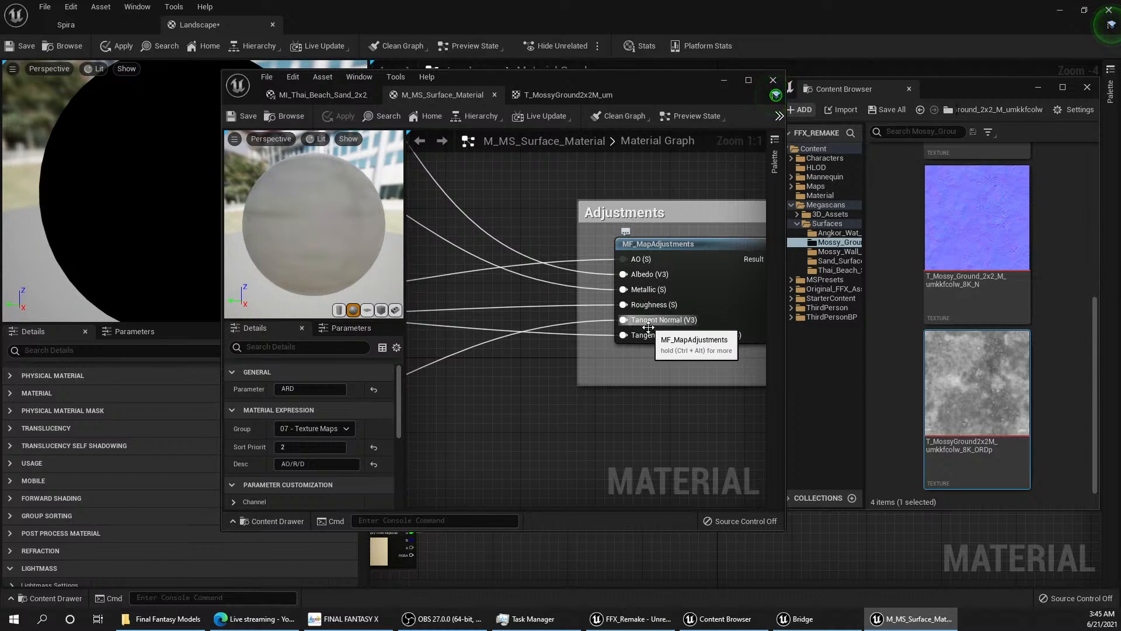
scroll(591, 242, "down", 2)
scroll(590, 244, "down", 2)
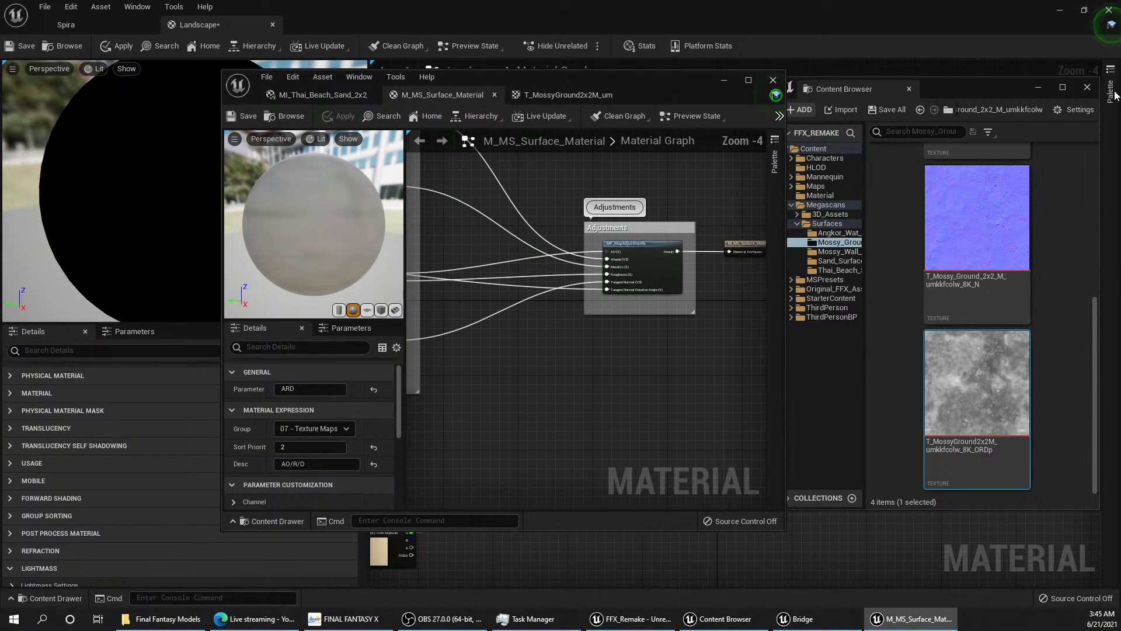
Step: Minimize the material editor and Content Browser windows and disconnect the Layer Blend from the Landscape material's Ambient Occlusion input
left_click(725, 83)
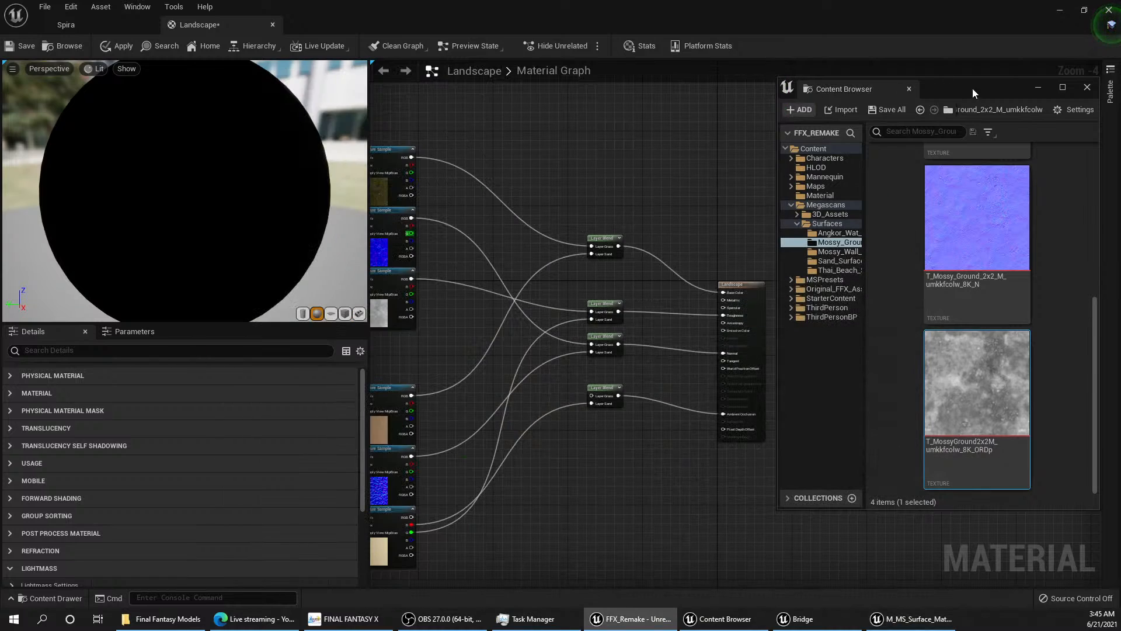
left_click(1039, 88)
scroll(768, 373, "up", 3)
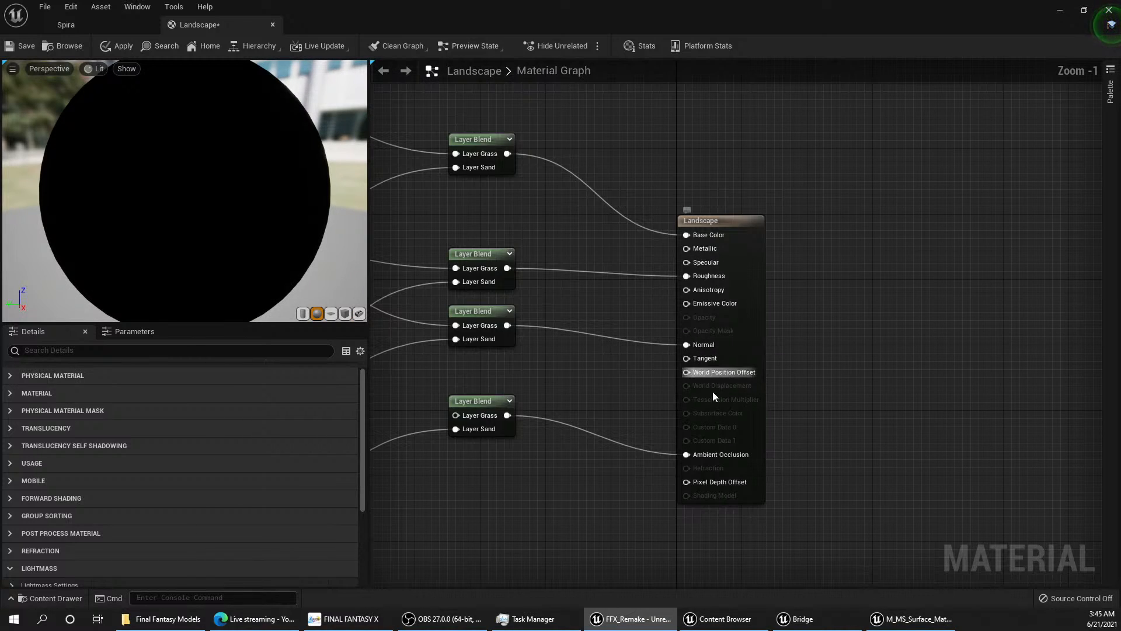
left_click(691, 455, "alt")
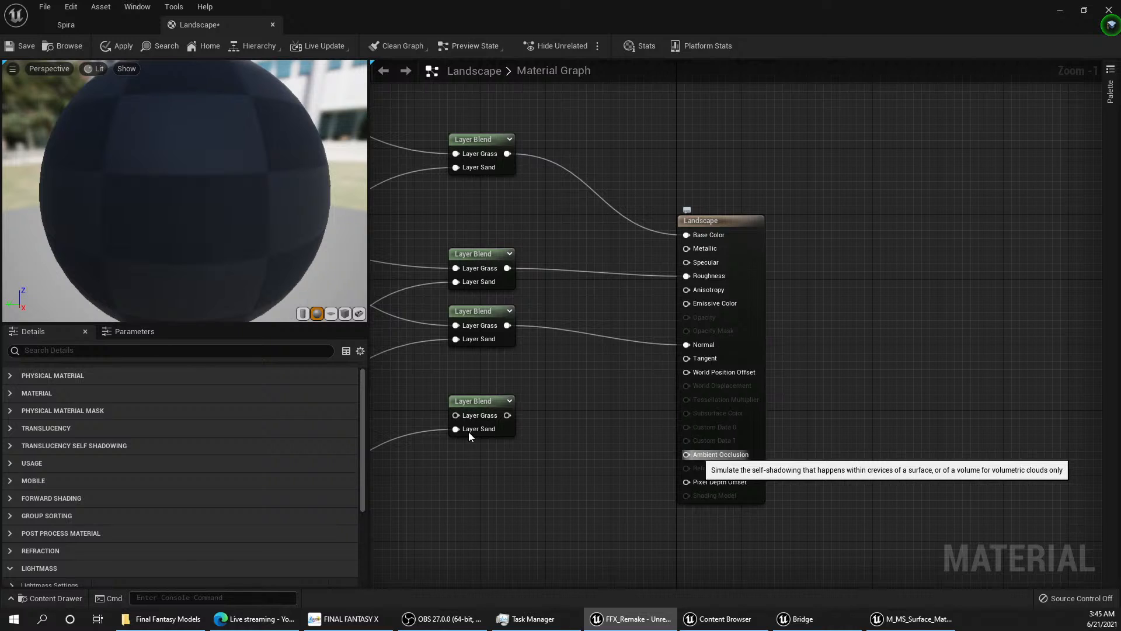
Step: Select the lowest Layer Blend node and trace the grass and sand texture links into the blend nodes
scroll(469, 432, "down", 1)
right_click_drag(468, 432, 765, 261)
scroll(637, 419, "down", 1)
left_click(766, 269)
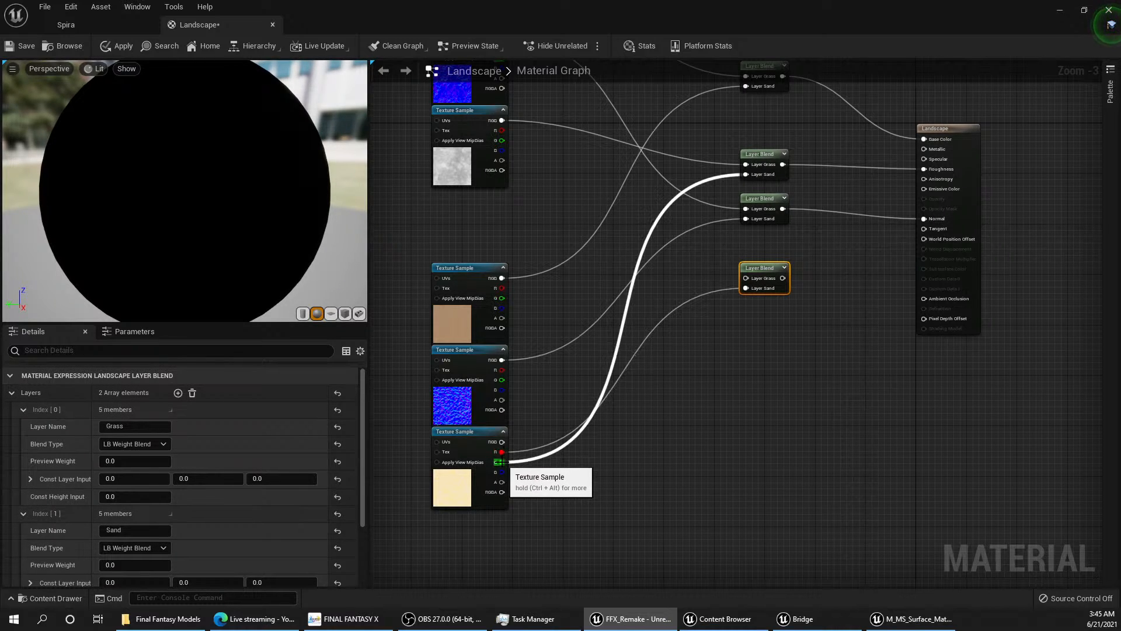
right_click_drag(545, 391, 544, 530)
right_click_drag(542, 374, 515, 446)
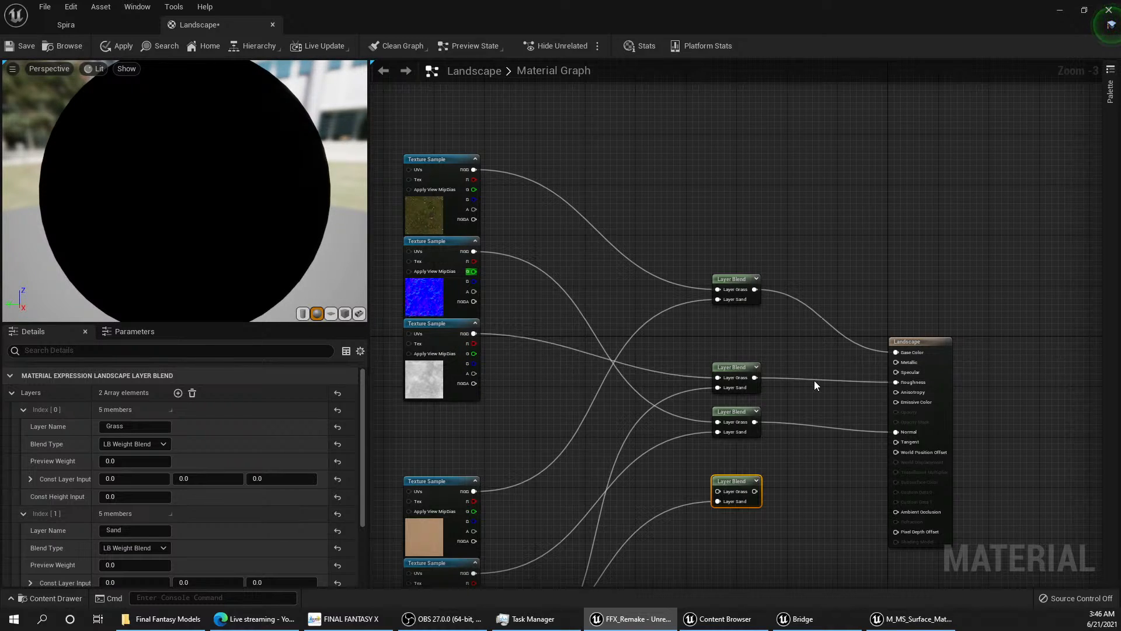
left_click(540, 343)
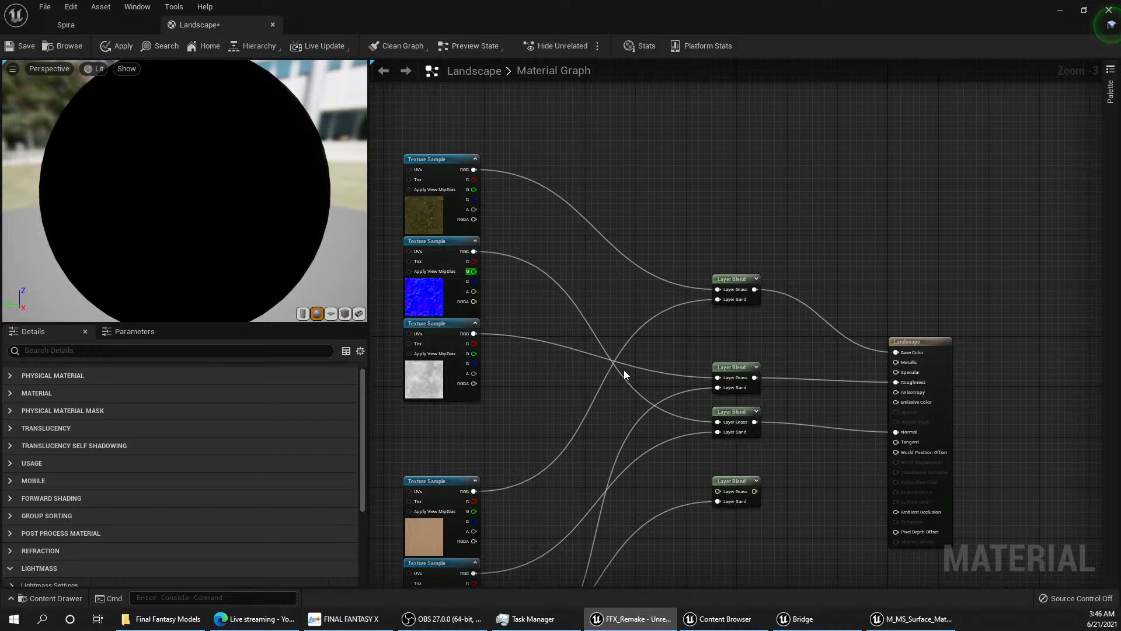
right_click(535, 377)
key("Escape")
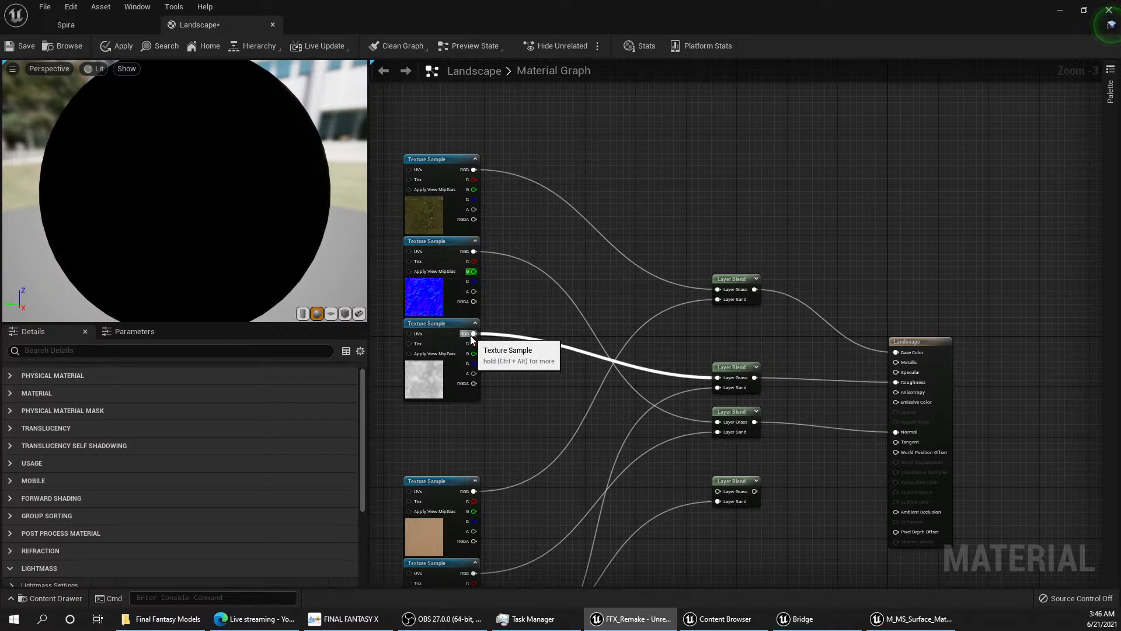
Step: Pull a new link from the RGB output of the grey grass texture and search the node list for "-1" and "1-"
left_click_drag(472, 334, 511, 372)
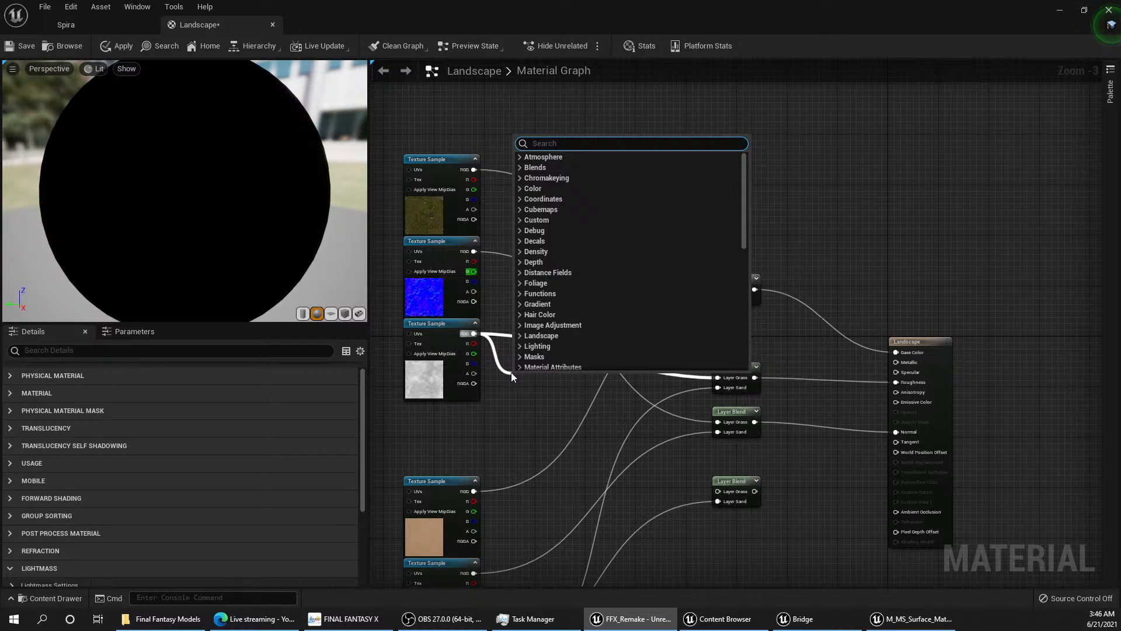
type("-1")
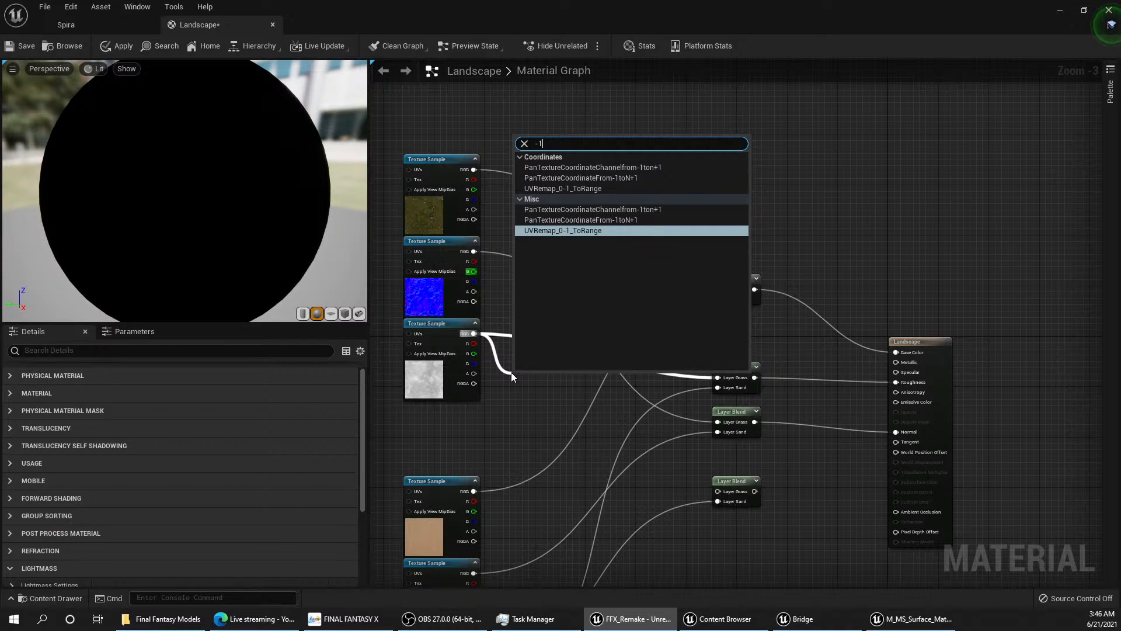
key("BackSpace")
key("BackSpace")
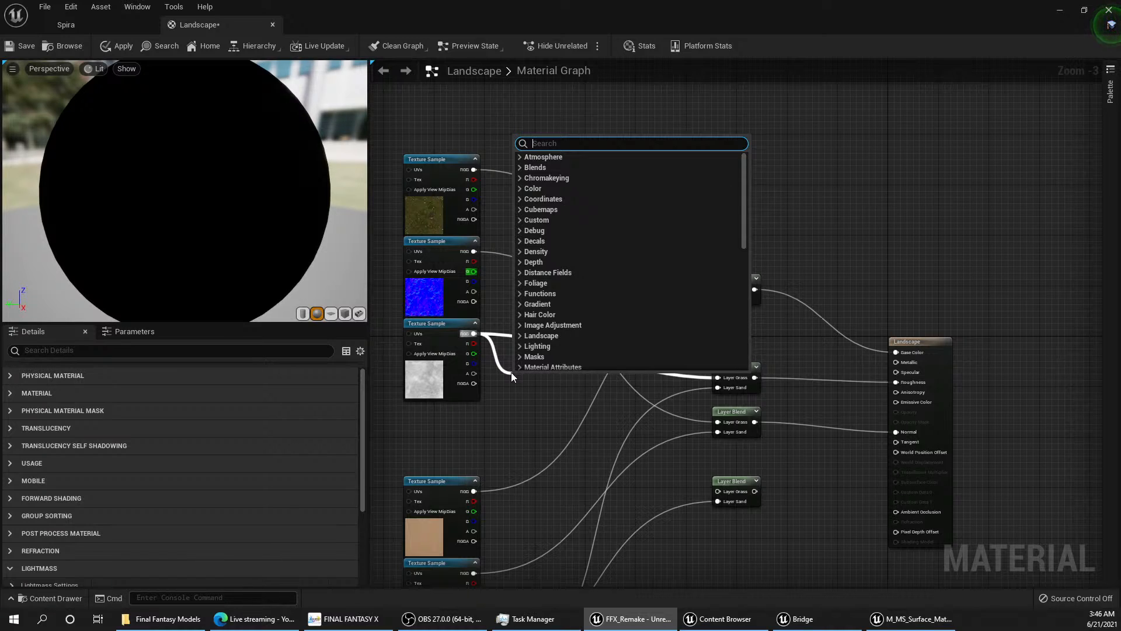
type("1-")
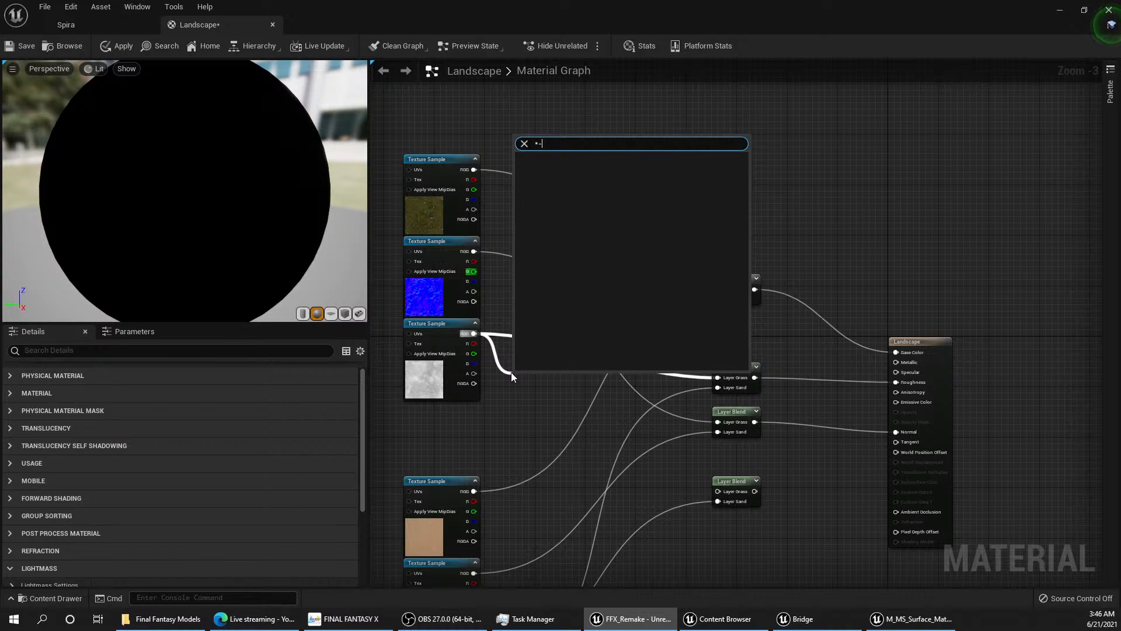
key("BackSpace")
key("BackSpace")
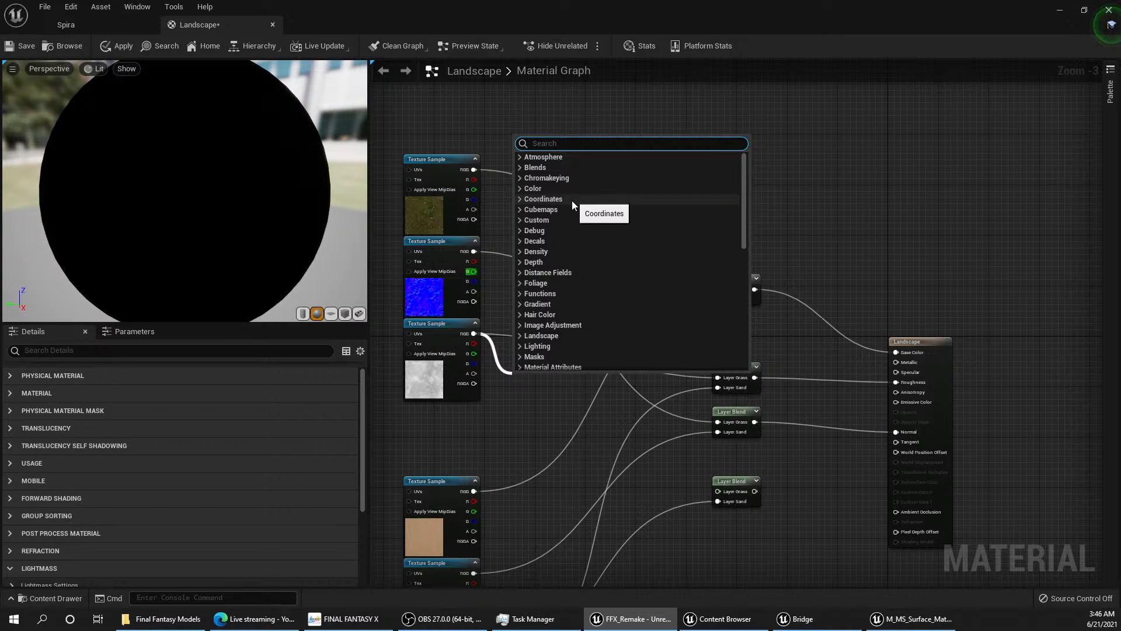
Step: Add a OneMinus math node on that link and connect it to the Layer Grass input of the blend feeding Roughness
scroll(571, 218, "down", 3)
scroll(571, 220, "down", 1)
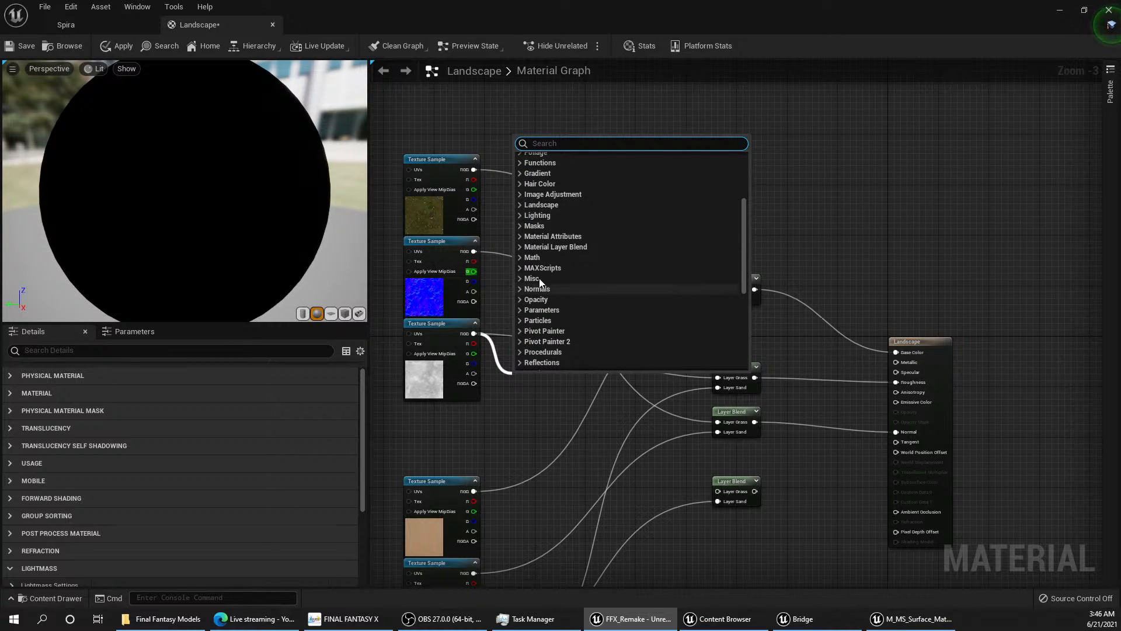
left_click(525, 257)
left_click(521, 258)
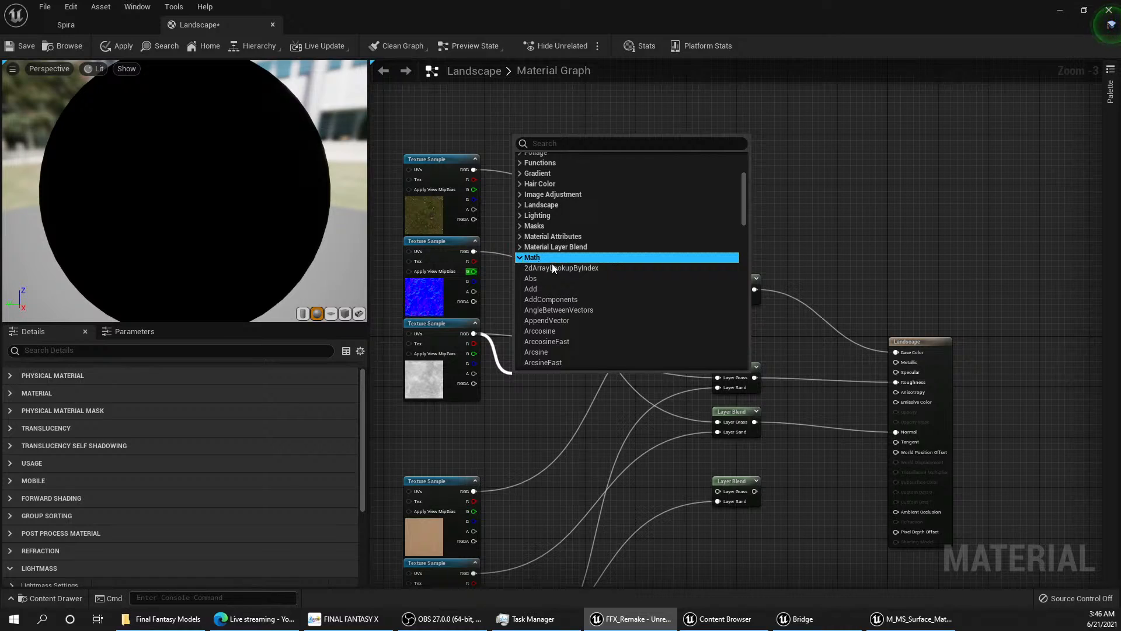
scroll(566, 273, "down", 5)
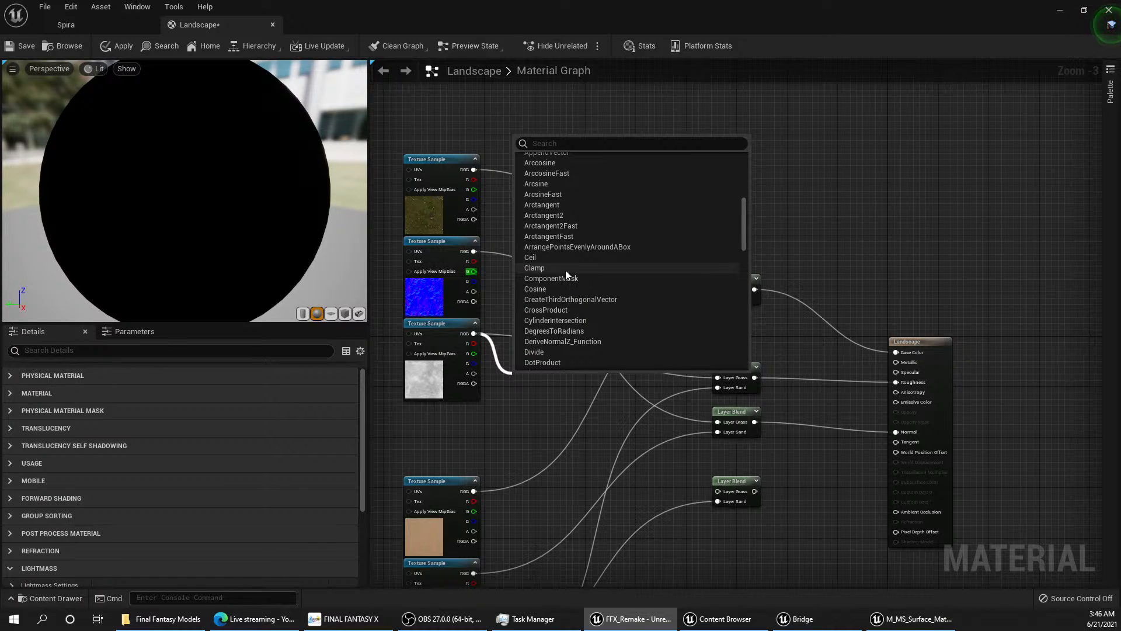
scroll(565, 270, "down", 5)
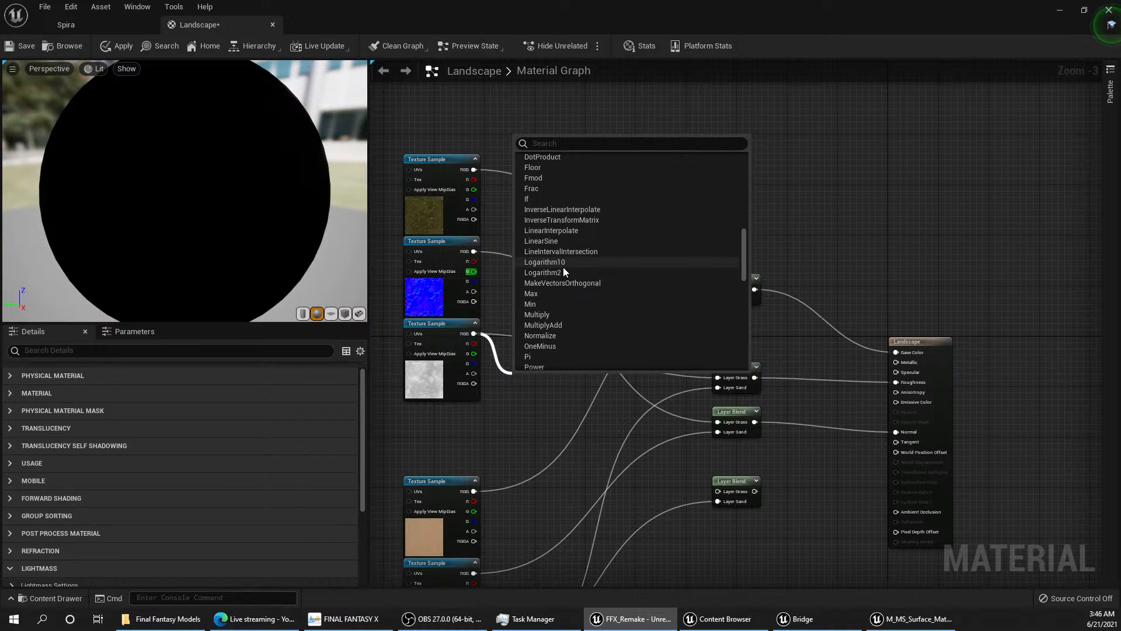
left_click(538, 345)
left_click_drag(519, 380, 718, 377)
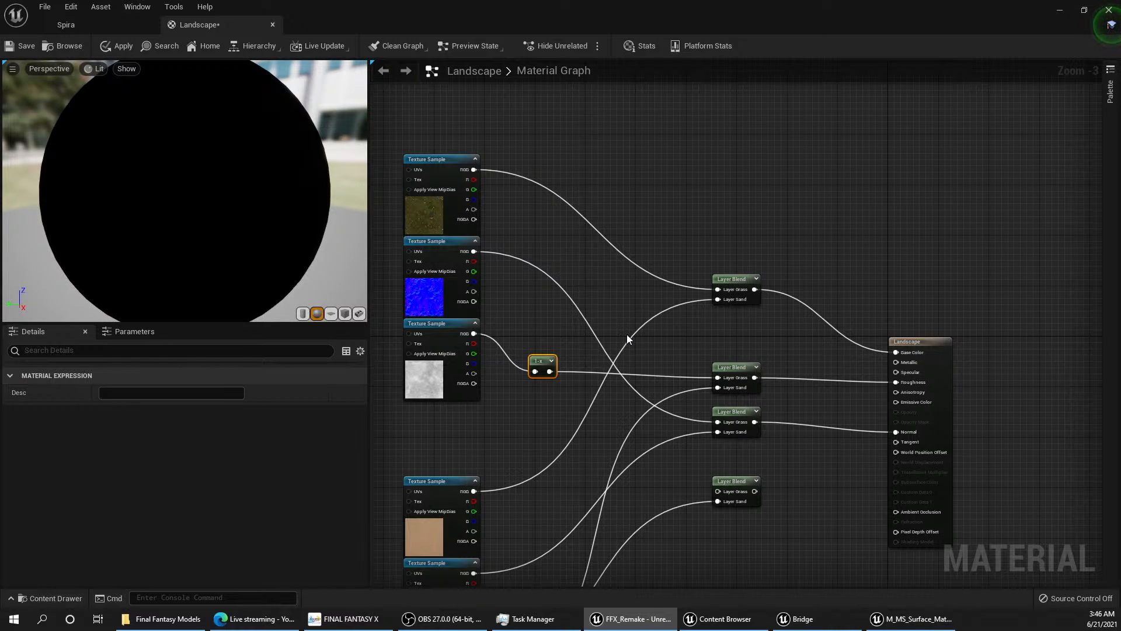
Step: Save and apply the Landscape material changes, and return to the Spira level
left_click(45, 6)
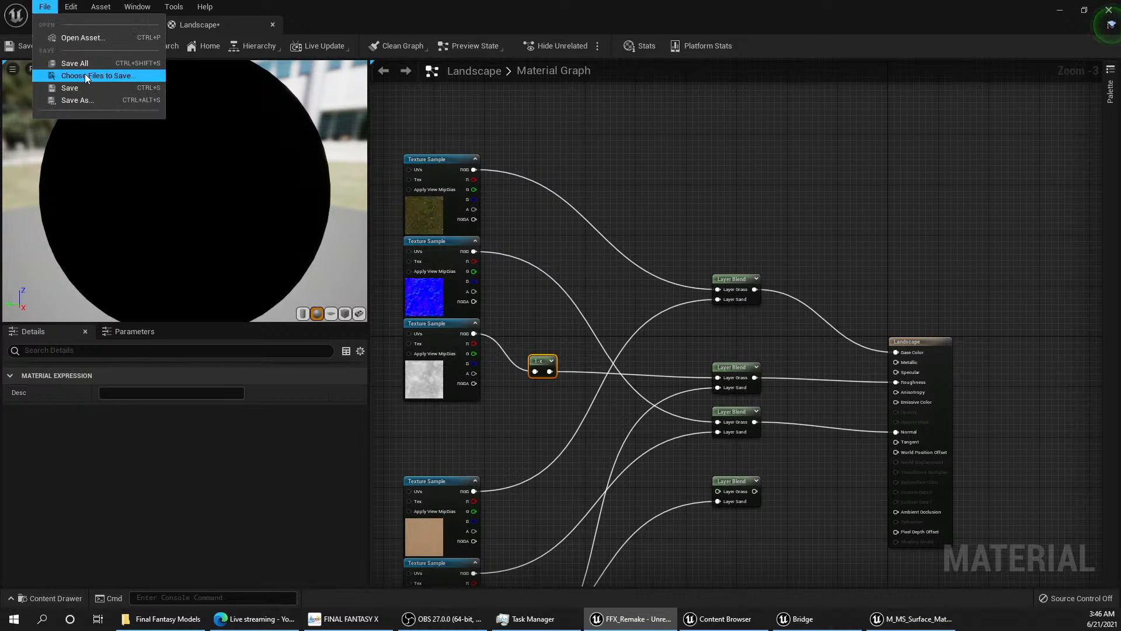
left_click(85, 74)
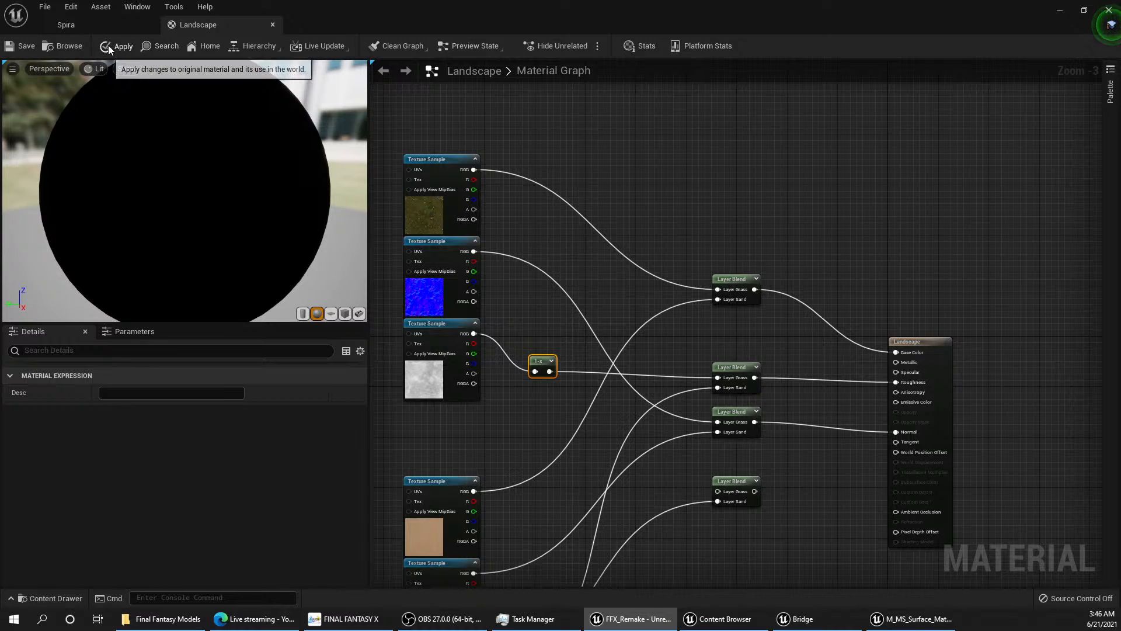
left_click(108, 45)
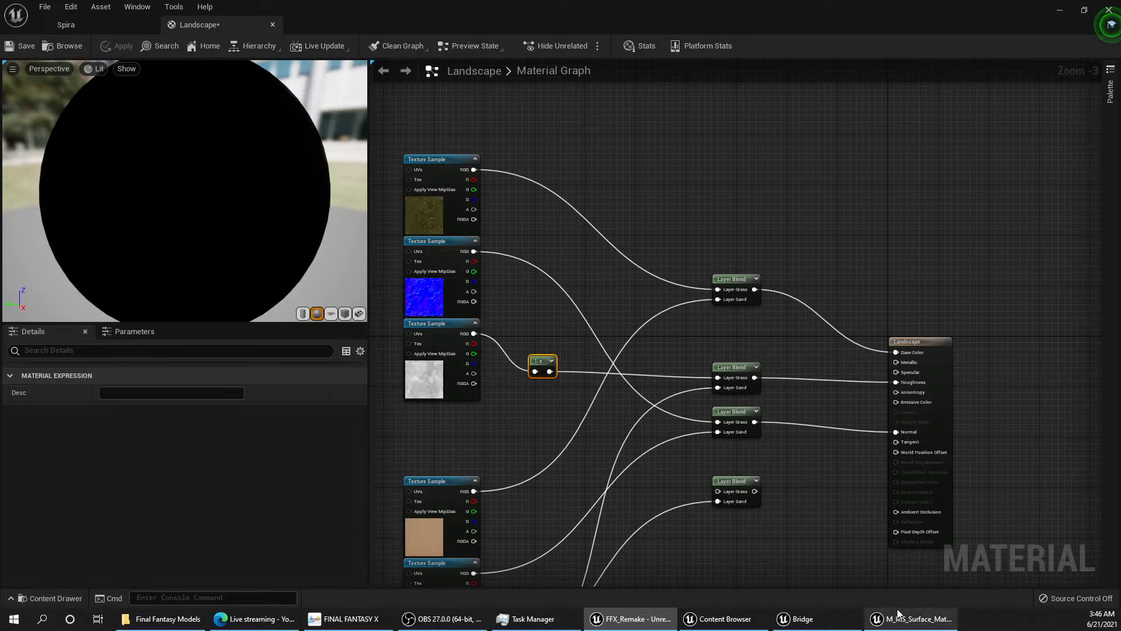
mouse_move(898, 614)
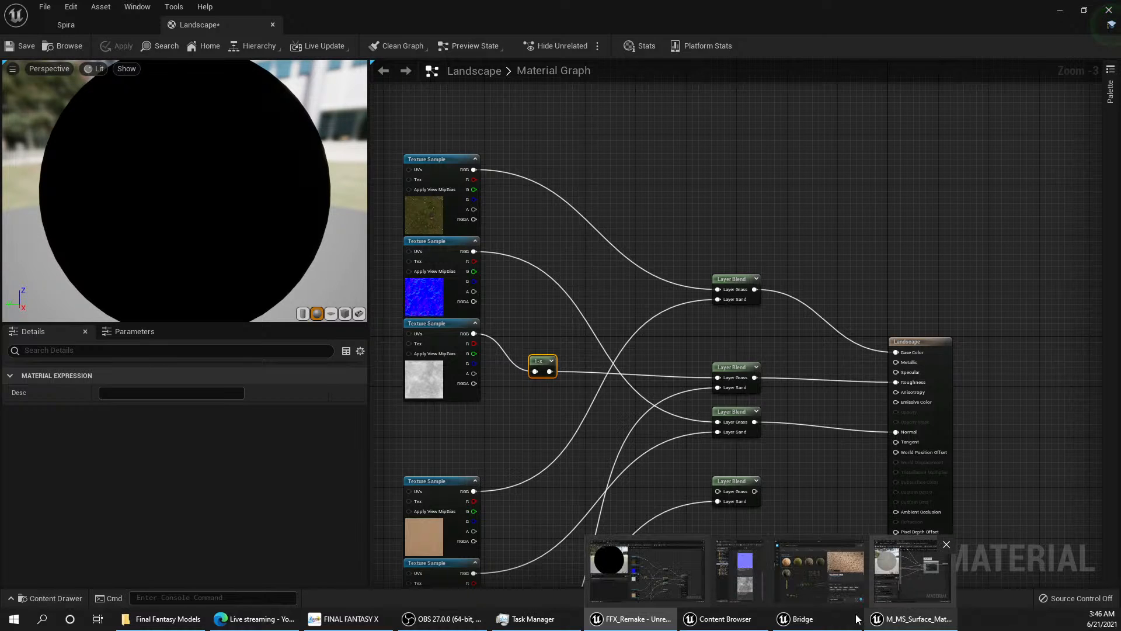
left_click(92, 27)
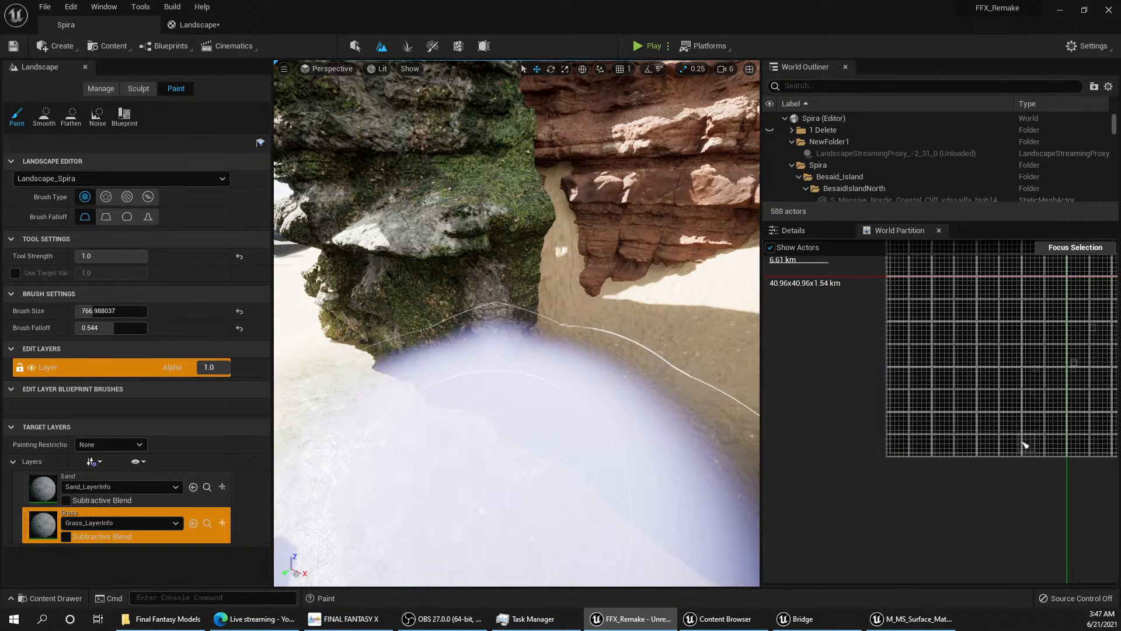
Step: Paint the Grass layer over the sandy ground of the gorge between the mossy cliffs and the red cliff
right_click_drag(517, 323, 593, 310)
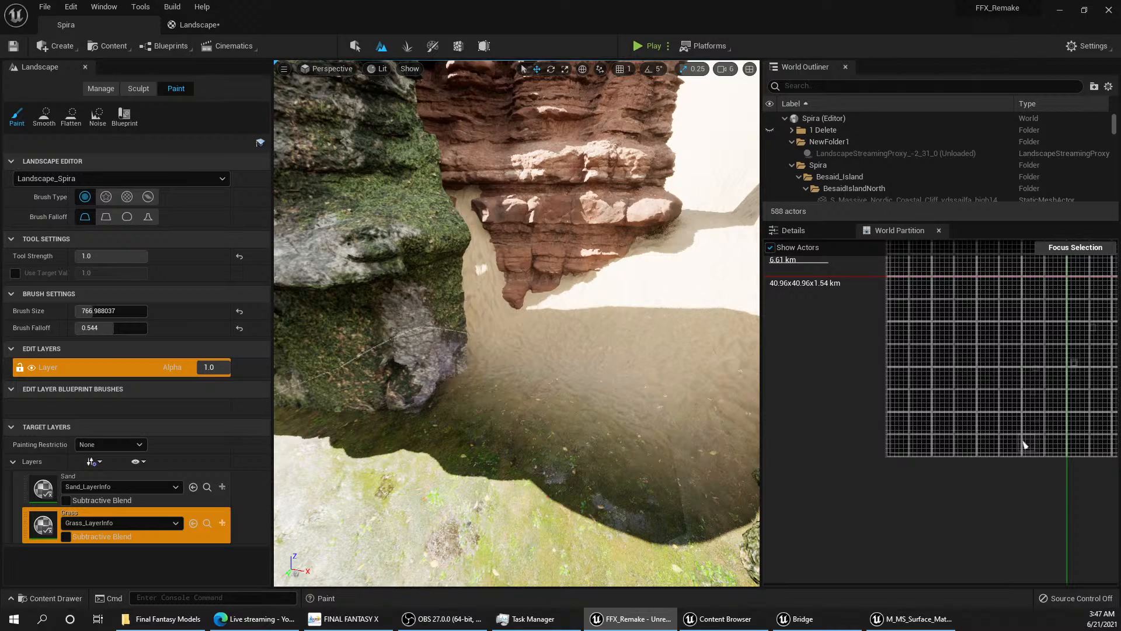
right_click_drag(517, 323, 587, 308)
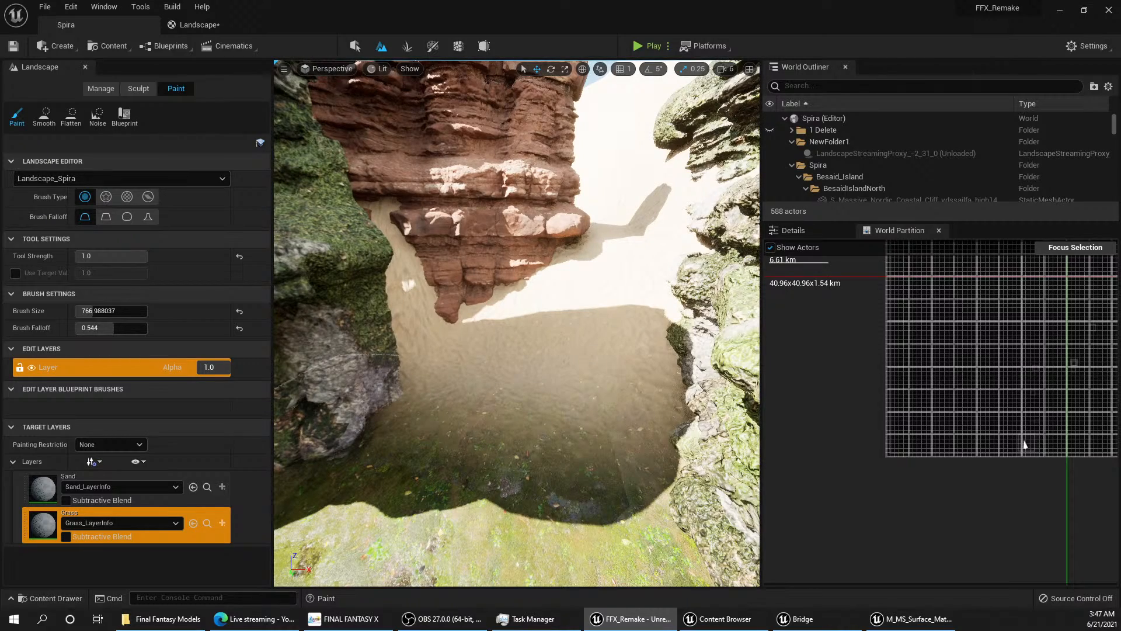
scroll(524, 318, "down", 3)
mouse_move(556, 305)
right_mouse_down()
mouse_move(488, 297)
mouse_move(517, 323)
mouse_move(517, 365)
mouse_move(590, 336)
mouse_move(610, 351)
mouse_move(596, 365)
mouse_move(639, 359)
mouse_move(400, 328)
right_mouse_up()
key("w")
key("a")
right_click_drag(637, 330, 521, 368)
key("s")
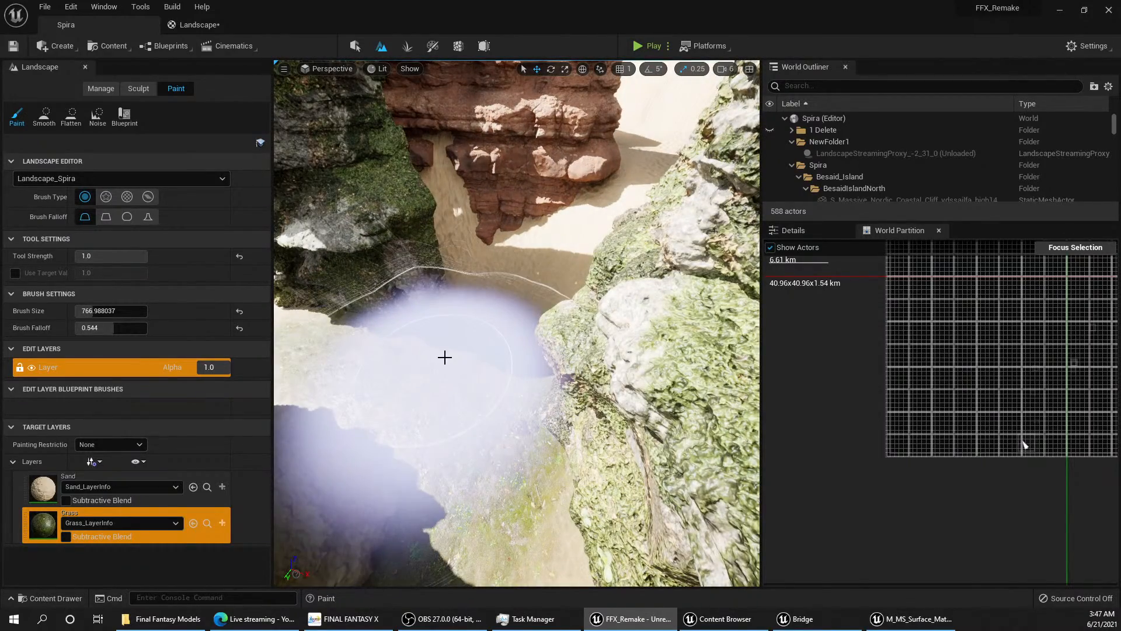
mouse_move(440, 238)
left_mouse_down()
mouse_move(576, 241)
mouse_move(625, 193)
mouse_move(444, 360)
mouse_move(611, 177)
mouse_move(659, 98)
left_mouse_up()
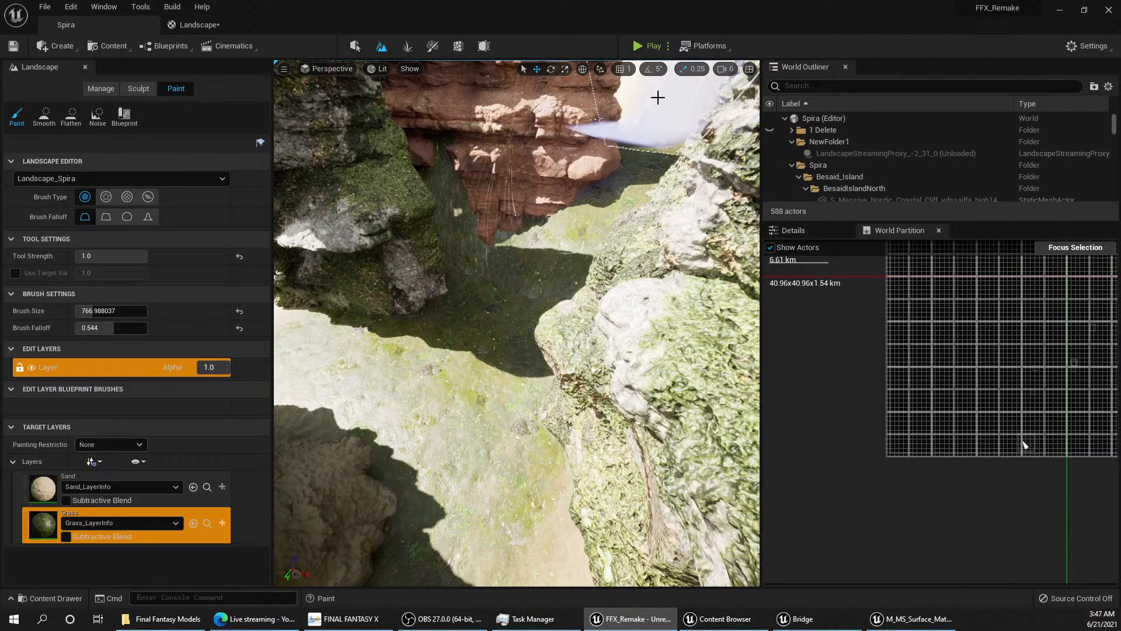
Step: Set the brush size to 8192 and paint the Grass layer across the island's broad sandy interior
right_click_drag(529, 304, 541, 392)
mouse_move(616, 361)
left_mouse_down()
mouse_move(605, 429)
mouse_move(641, 487)
mouse_move(606, 435)
mouse_move(610, 420)
left_mouse_up()
mouse_move(610, 421)
right_mouse_down()
mouse_move(701, 418)
mouse_move(694, 388)
right_mouse_up()
key("s")
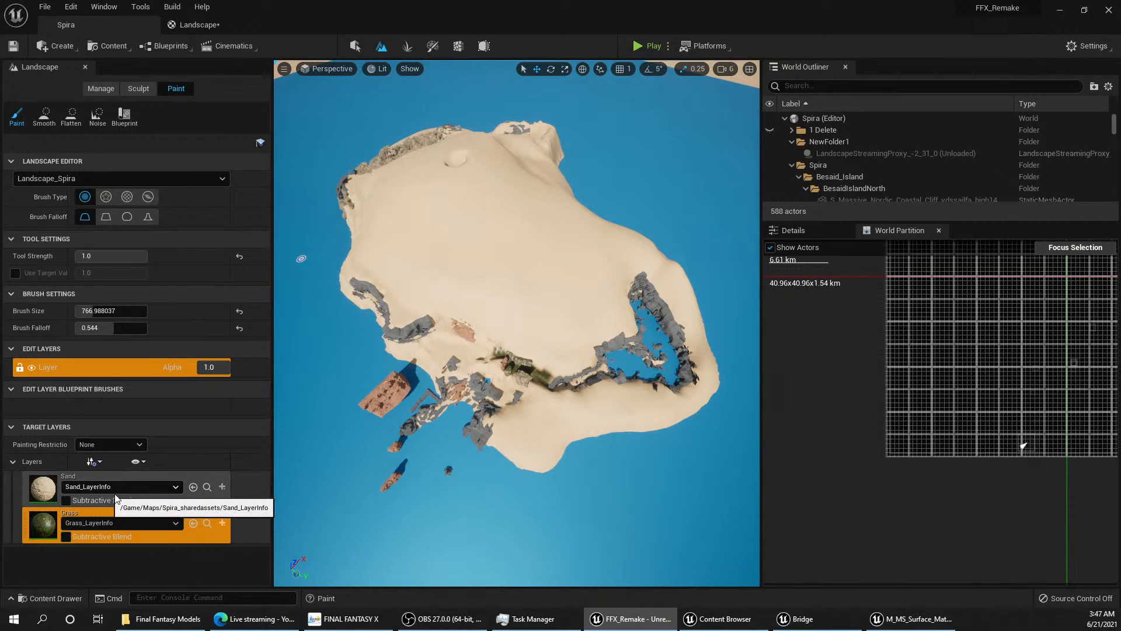
left_click(108, 525)
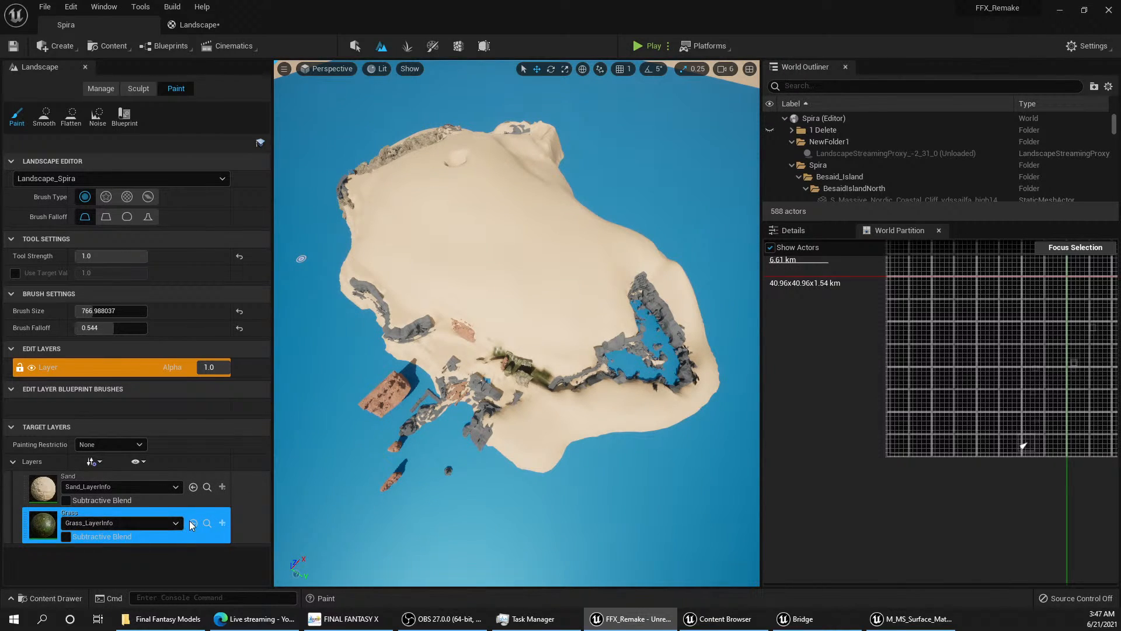
left_click_drag(95, 310, 147, 311)
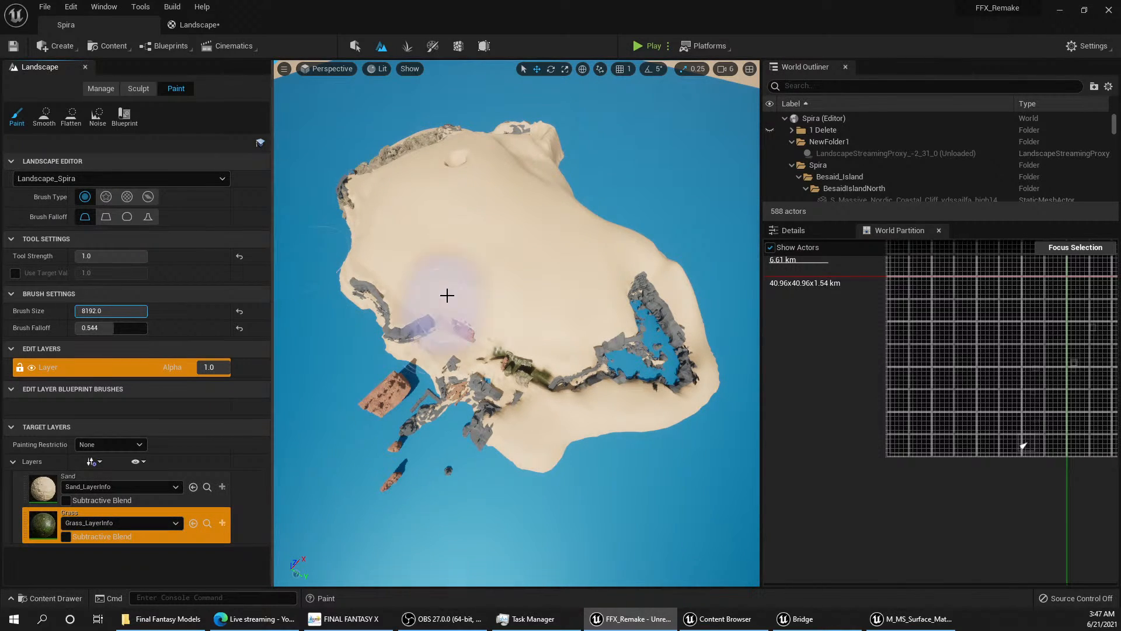
mouse_move(503, 261)
left_mouse_down()
mouse_move(430, 220)
mouse_move(536, 283)
mouse_move(458, 183)
mouse_move(561, 268)
mouse_move(545, 305)
mouse_move(413, 231)
mouse_move(418, 205)
mouse_move(457, 170)
mouse_move(453, 158)
mouse_move(475, 220)
mouse_move(646, 342)
mouse_move(646, 355)
mouse_move(533, 338)
mouse_move(559, 354)
mouse_move(440, 283)
mouse_move(416, 272)
mouse_move(412, 284)
mouse_move(392, 230)
left_mouse_up()
mouse_move(387, 213)
right_mouse_down()
mouse_move(471, 225)
mouse_move(437, 226)
right_mouse_up()
key("a")
left_click_drag(397, 183, 383, 165)
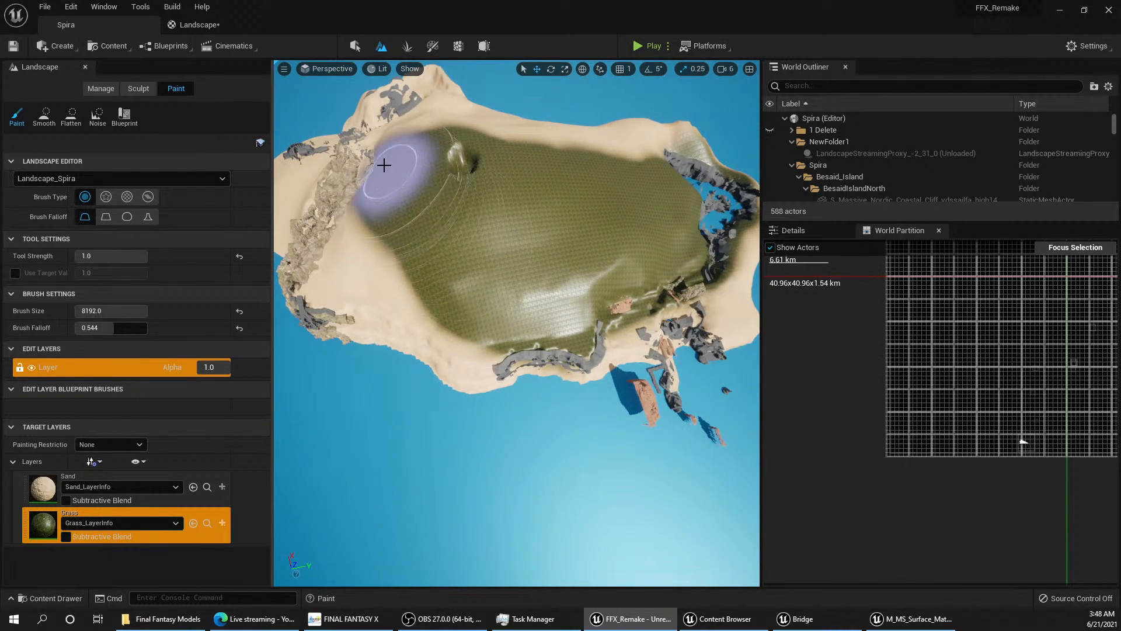
Step: Paint the Grass layer over the headland beyond the long rock ridge, leaving a sandy rim along the shore
right_click_drag(376, 165, 534, 165)
key("w")
key("a")
mouse_move(531, 194)
left_mouse_down()
mouse_move(624, 200)
mouse_move(568, 225)
mouse_move(528, 273)
mouse_move(437, 266)
left_mouse_up()
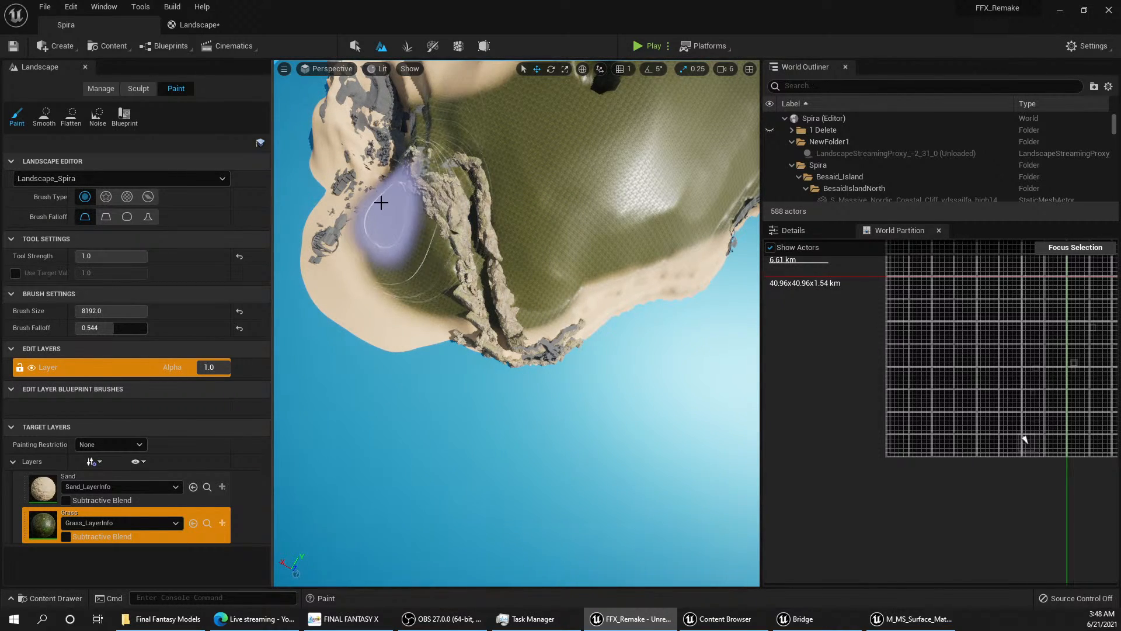
mouse_move(385, 188)
left_mouse_down()
mouse_move(384, 150)
mouse_move(386, 224)
left_mouse_up()
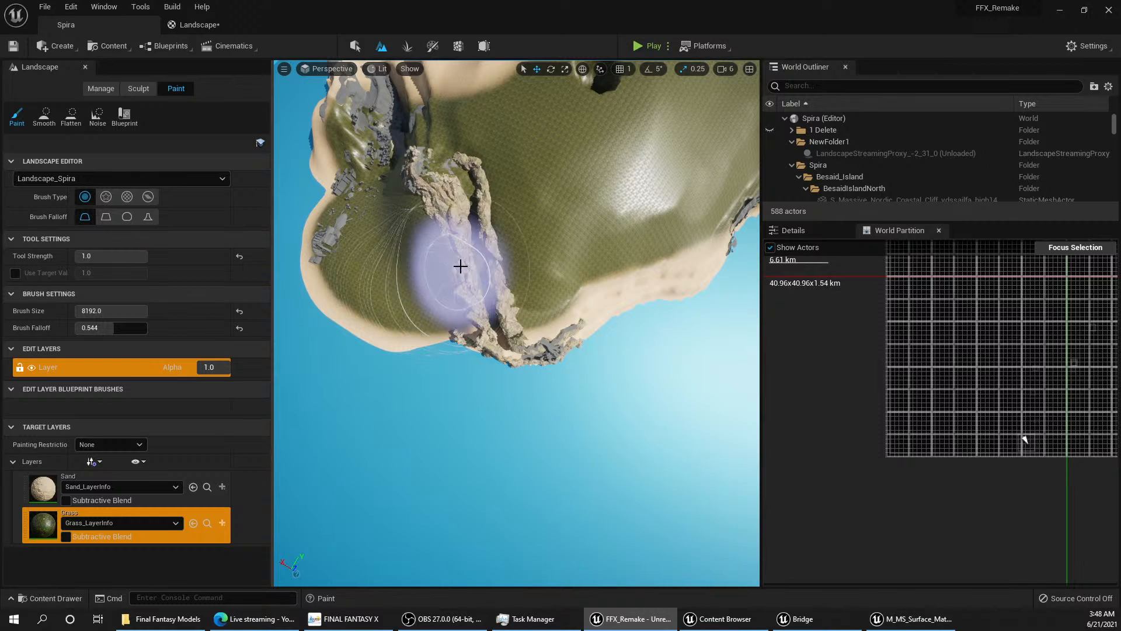
mouse_move(463, 226)
right_mouse_down()
mouse_move(468, 202)
mouse_move(570, 196)
right_mouse_up()
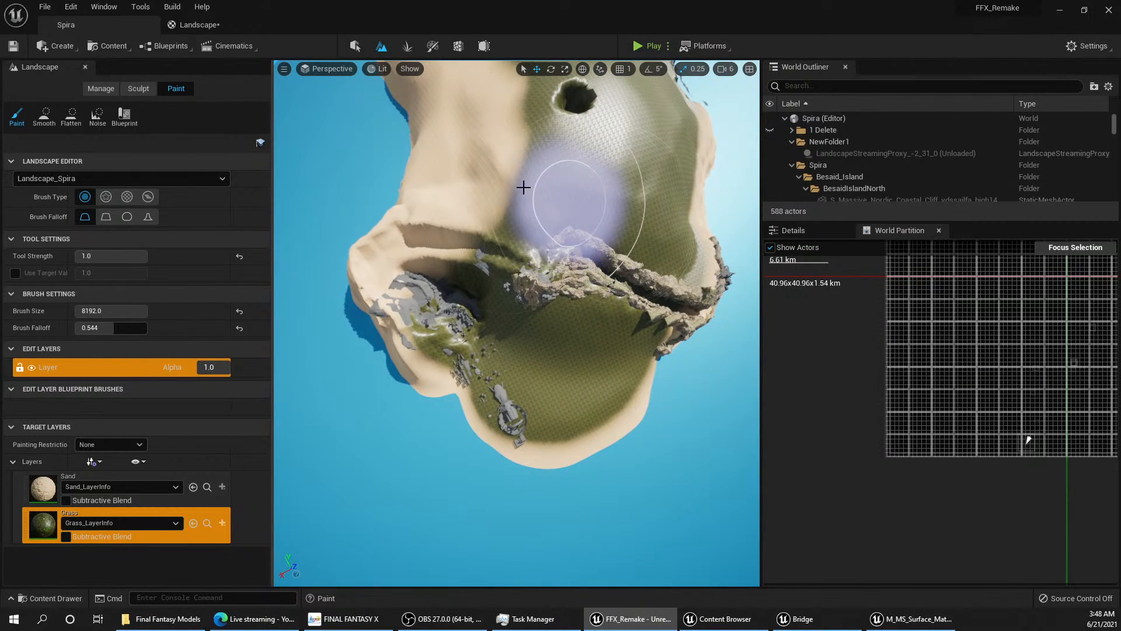
Step: Extend the Grass layer over the remaining sandy slopes beside the grey rocks and along the island's far coast
mouse_move(524, 187)
left_mouse_down()
mouse_move(455, 233)
mouse_move(444, 261)
mouse_move(438, 303)
mouse_move(466, 331)
mouse_move(482, 331)
mouse_move(508, 257)
mouse_move(484, 115)
left_mouse_up()
right_click_drag(484, 114, 496, 126)
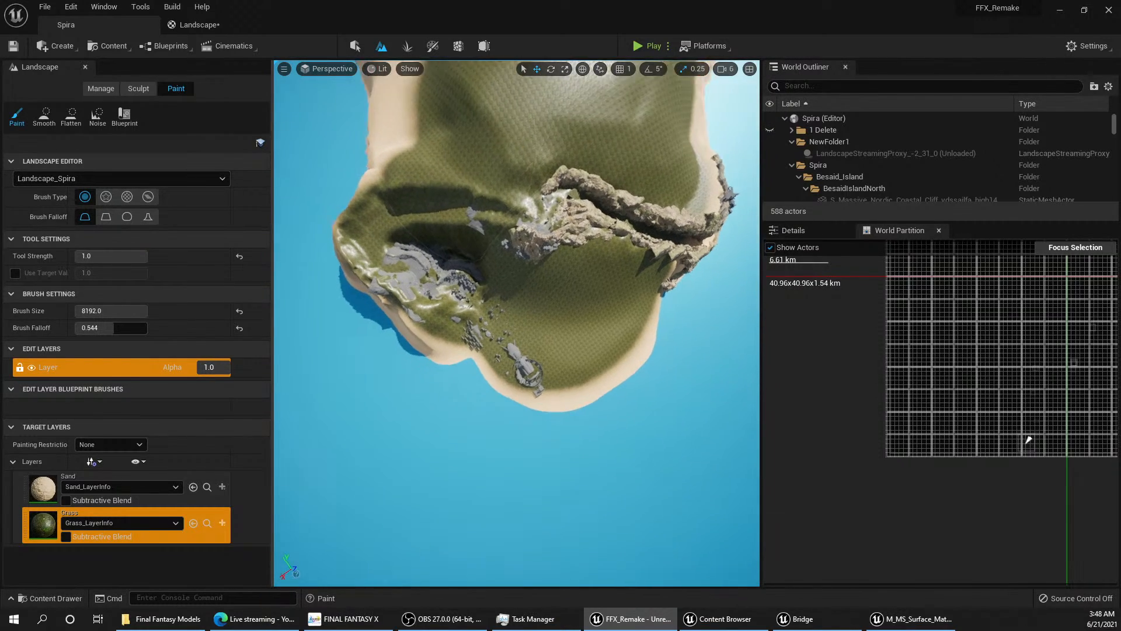
right_click_drag(430, 195, 430, 195)
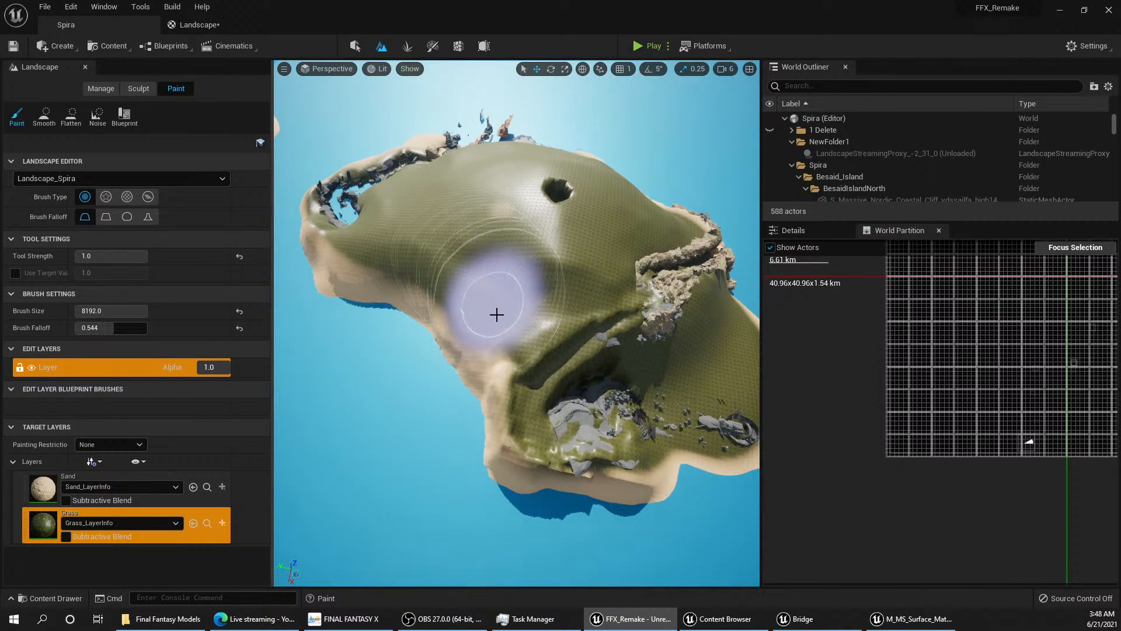
right_click_drag(580, 330, 578, 328)
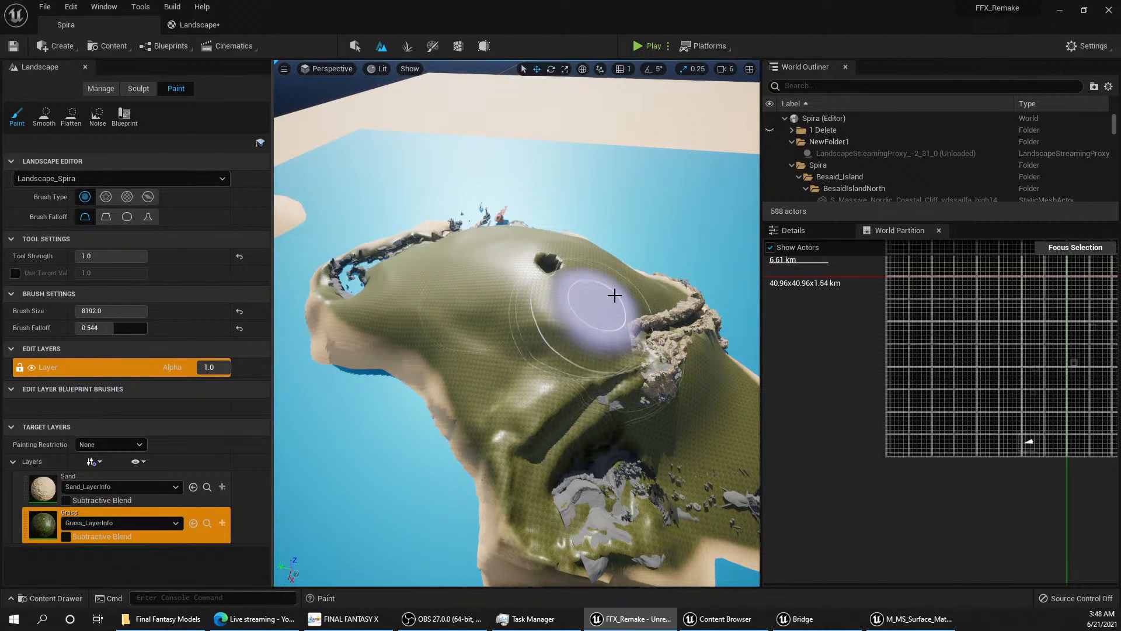
right_click_drag(596, 343, 570, 358)
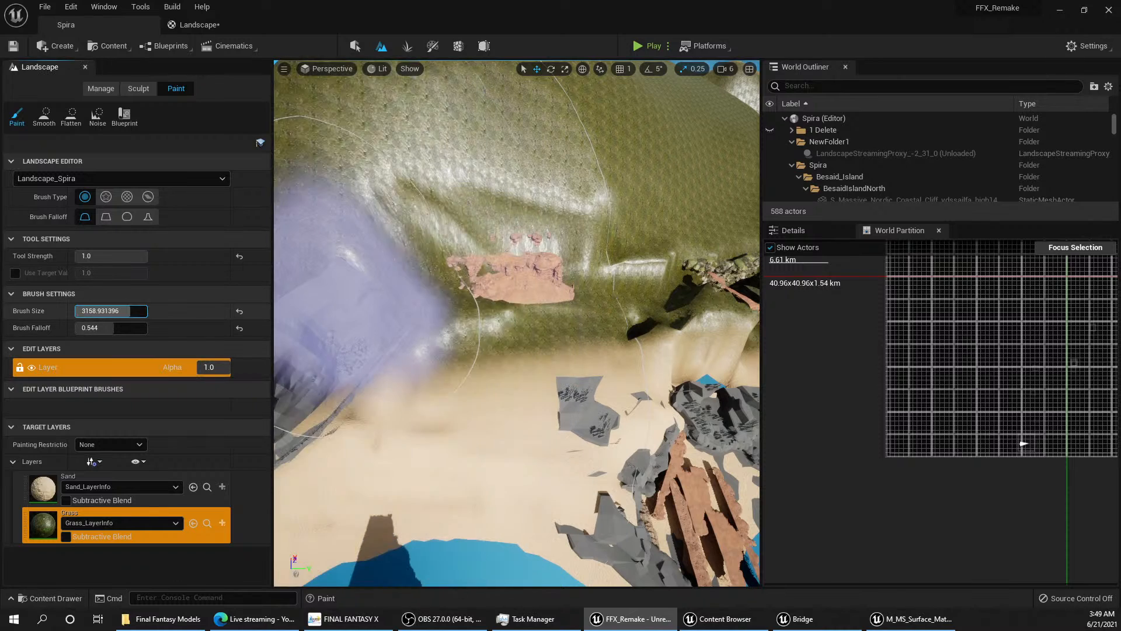
Step: Reduce the brush size to about 1133 and paint the Sand layer over the beach around the small red rocks
left_click_drag(111, 311, 93, 311)
left_click(128, 476)
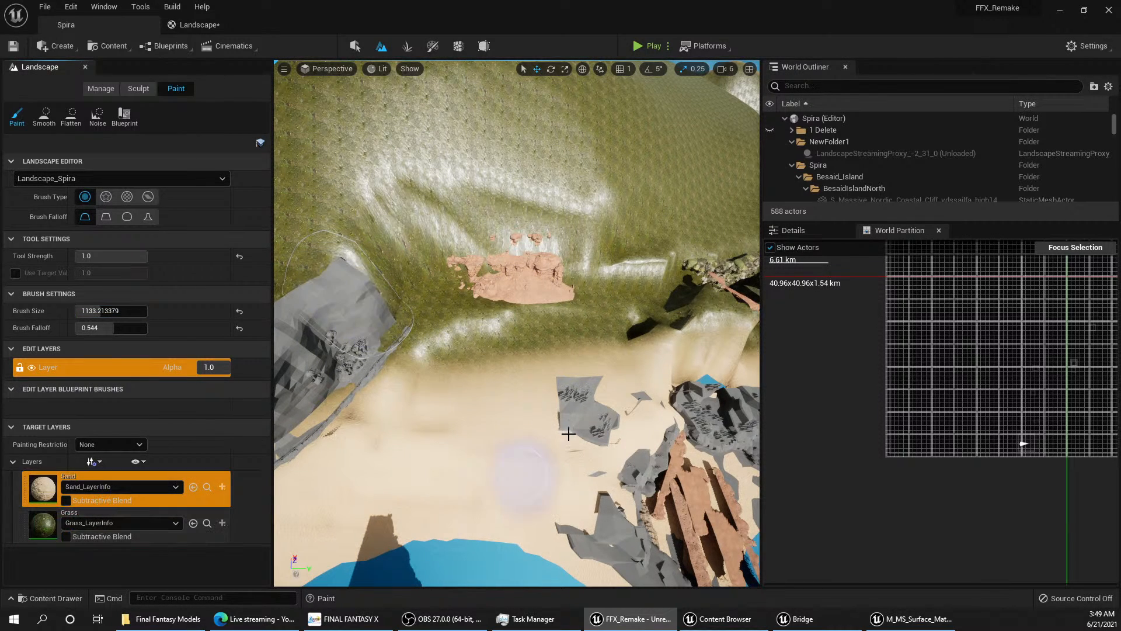
left_click_drag(500, 390, 503, 384)
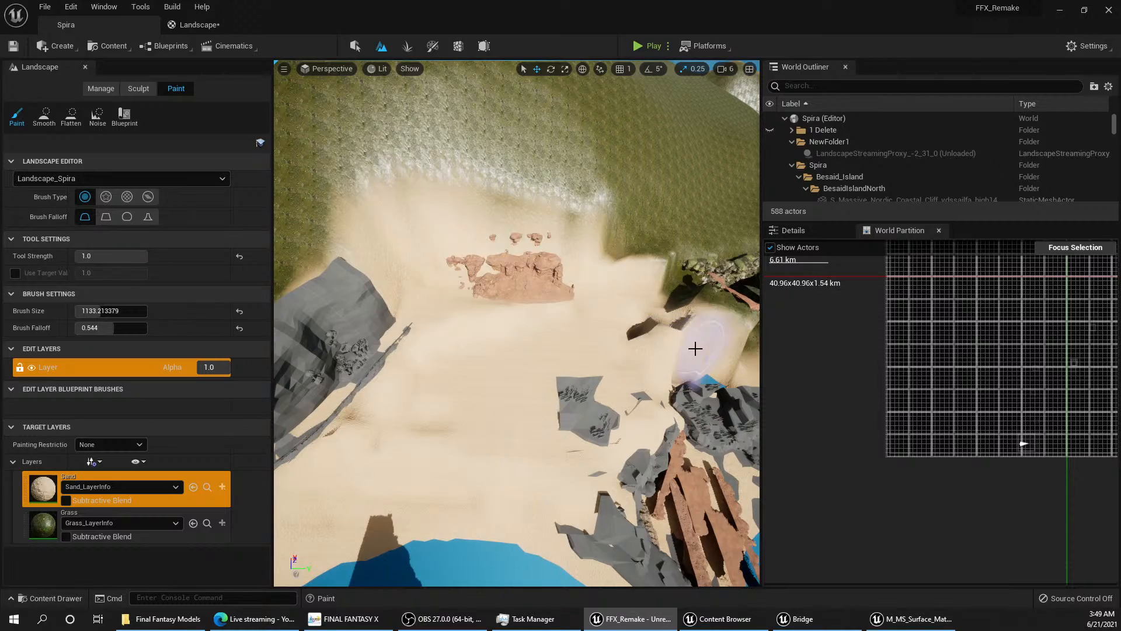
Step: Examine the repainted sandy beach, its grass border and the surrounding shoreline rocks
right_click_drag(737, 409, 628, 372)
key("w")
key("s")
key("s")
key("w")
key("w")
key("s")
key("s")
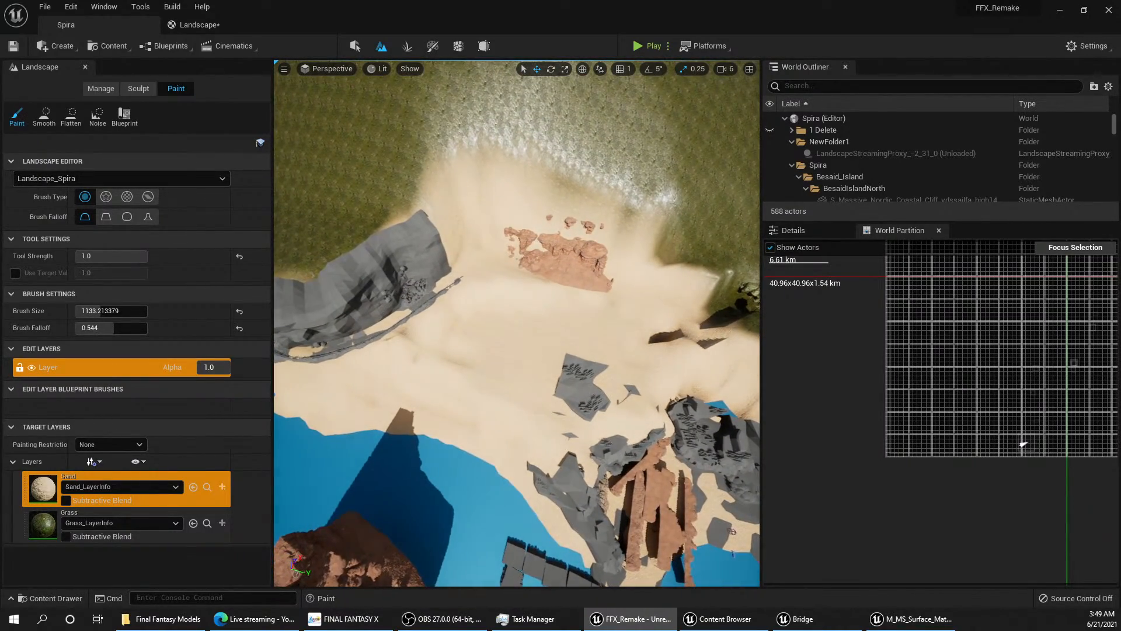
Step: Paint the Grass layer over the sand around and behind the small red rocks and on the slope beside the beach
left_click(52, 527)
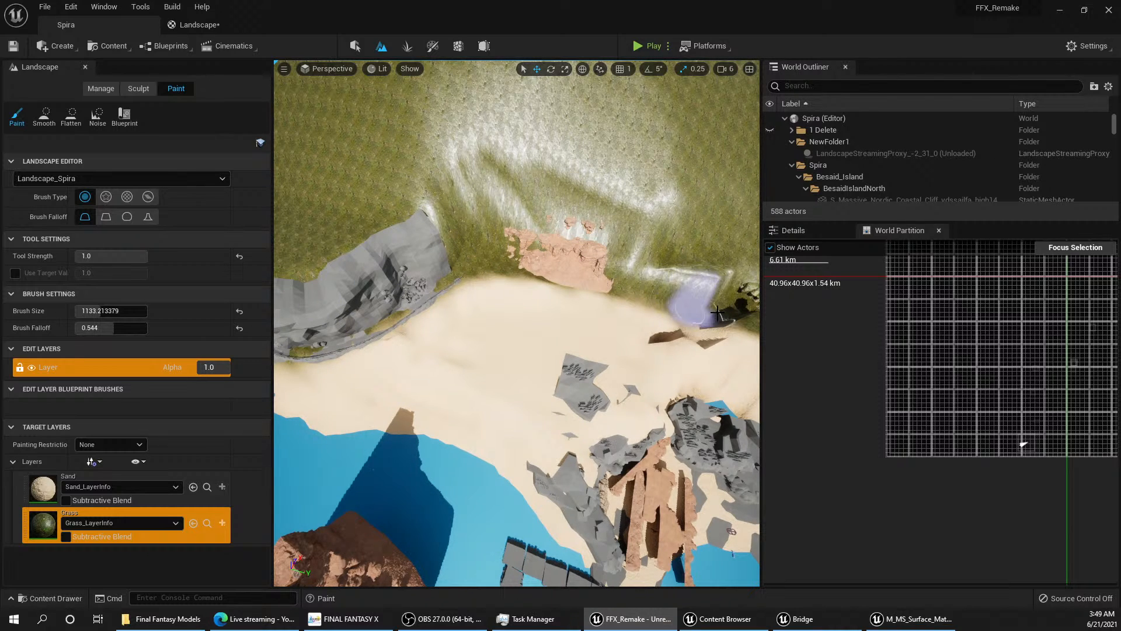
key("w")
mouse_move(717, 313)
right_mouse_down()
mouse_move(742, 251)
mouse_move(739, 176)
mouse_move(730, 269)
mouse_move(648, 257)
mouse_move(613, 228)
mouse_move(543, 239)
mouse_move(567, 206)
mouse_move(695, 210)
mouse_move(590, 219)
mouse_move(549, 206)
right_mouse_up()
right_click_drag(549, 309, 615, 314)
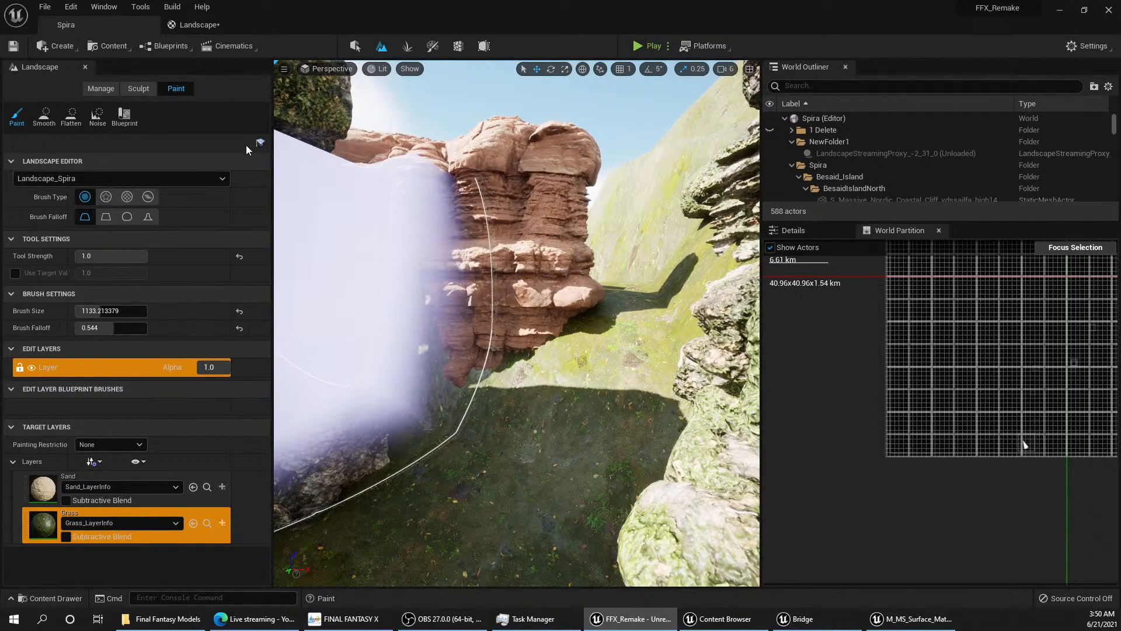
Step: In the Landscape material graph, move the three grass texture samples and their 1-x node farther up as a group
left_click(212, 25)
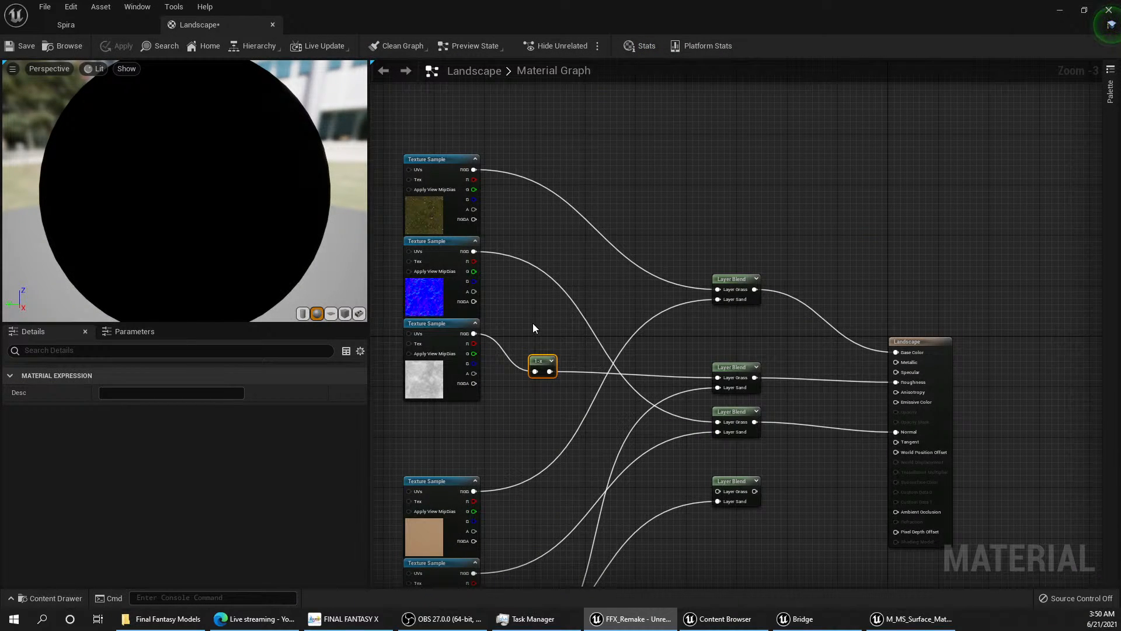
right_click_drag(533, 327, 546, 232)
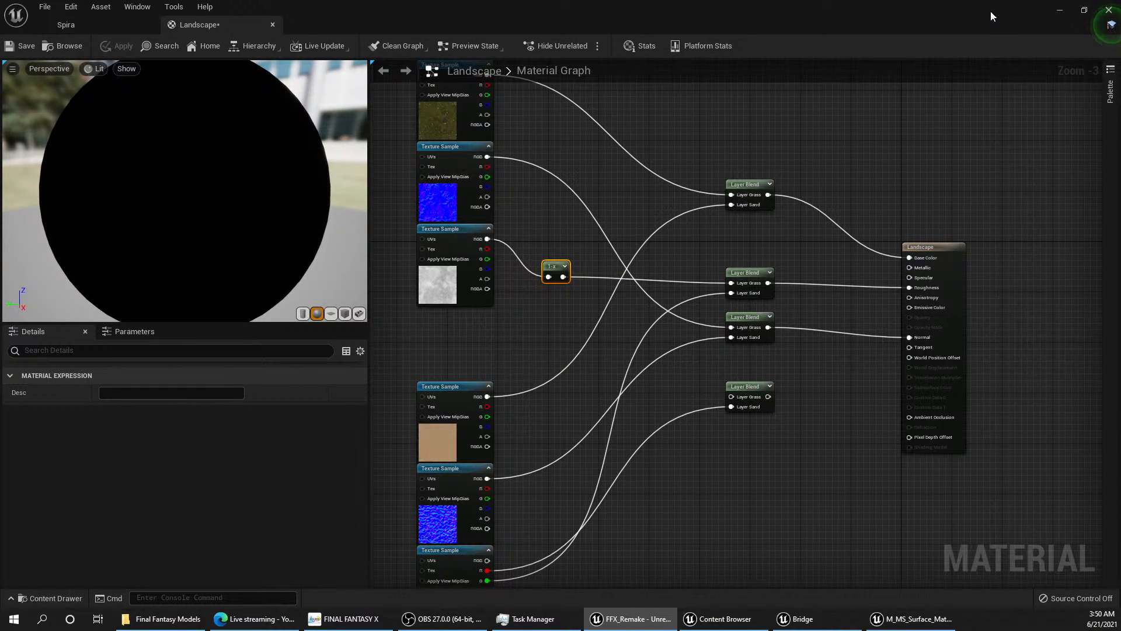
scroll(629, 222, "down", 2)
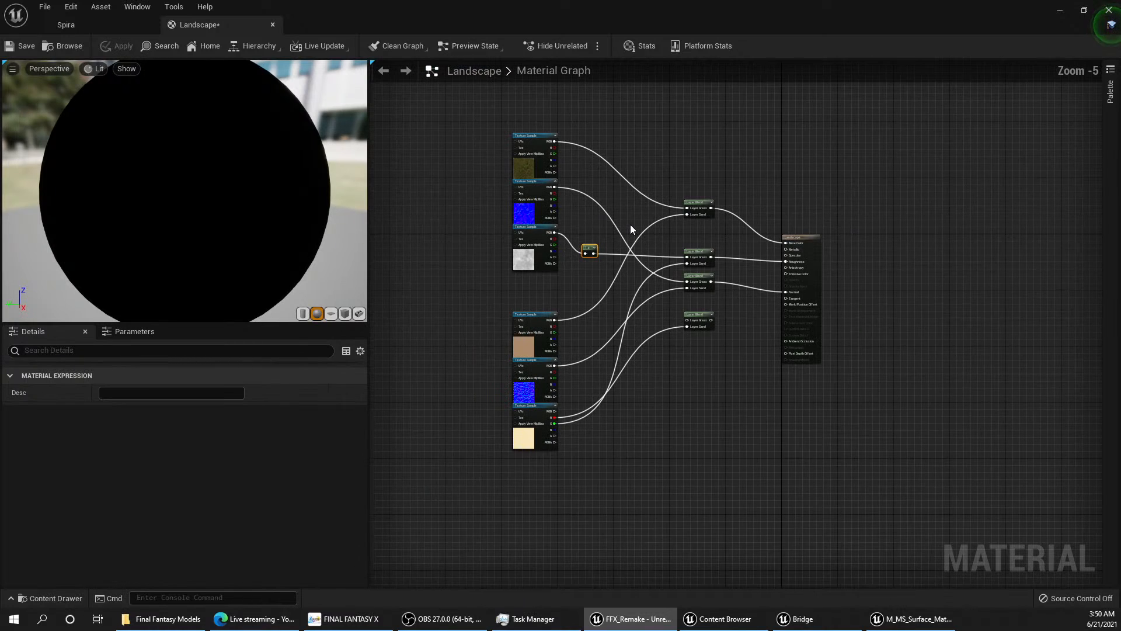
right_click_drag(676, 249, 644, 271)
left_click_drag(570, 299, 461, 125)
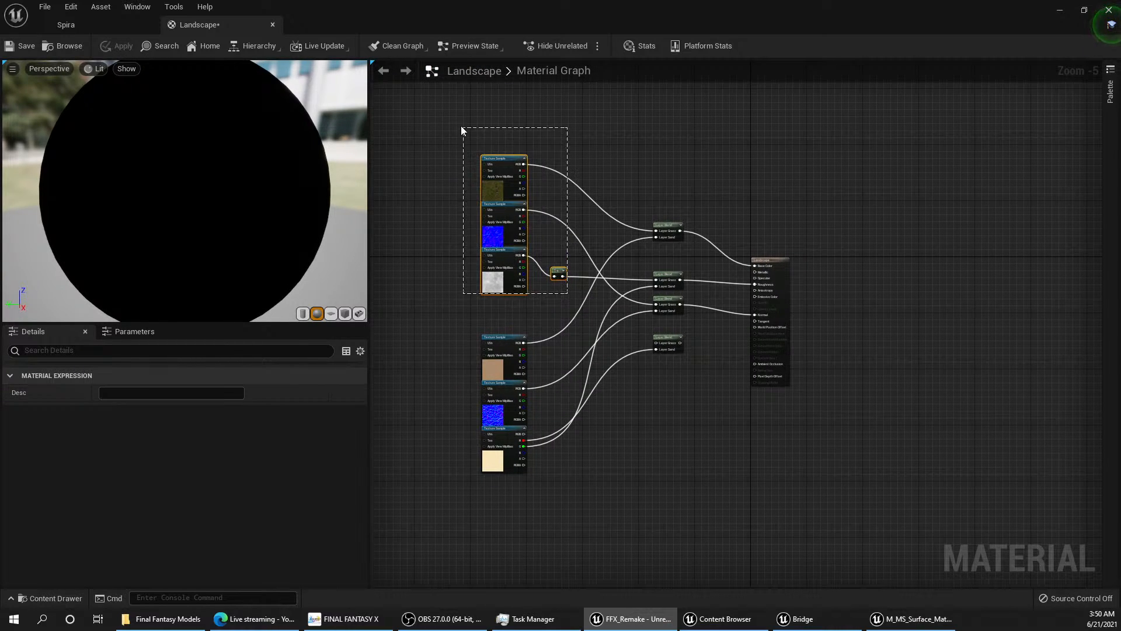
left_click_drag(492, 168, 500, 86)
right_click_drag(550, 276, 540, 299)
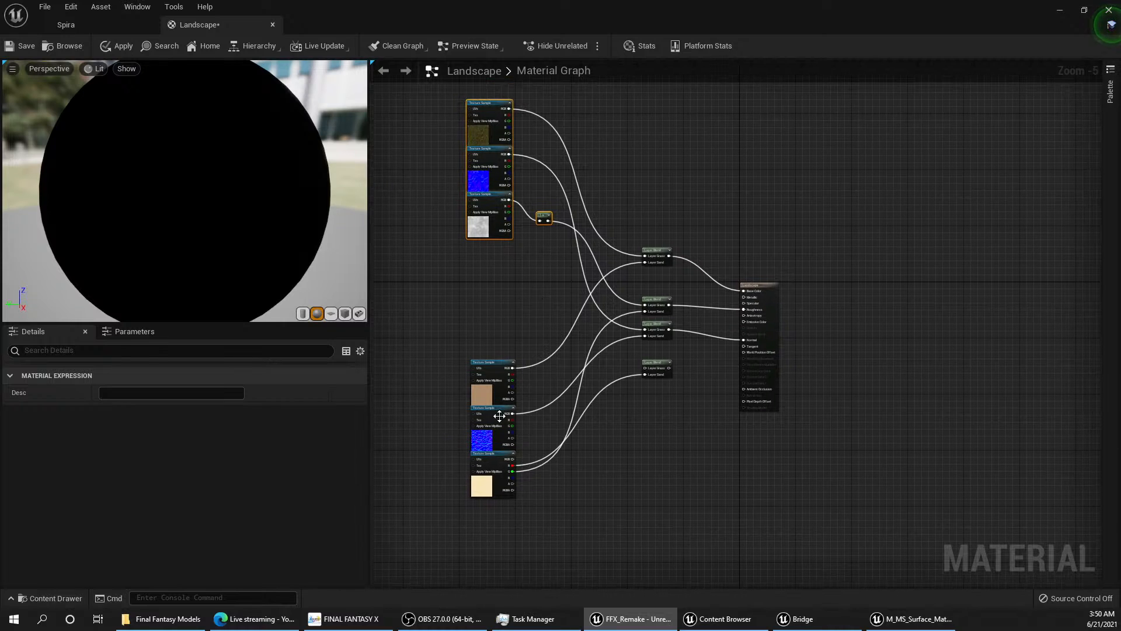
Step: Move the three sand texture samples farther down the graph, widening the gap between them and the grass textures
left_click_drag(530, 493, 433, 325)
left_click(483, 387)
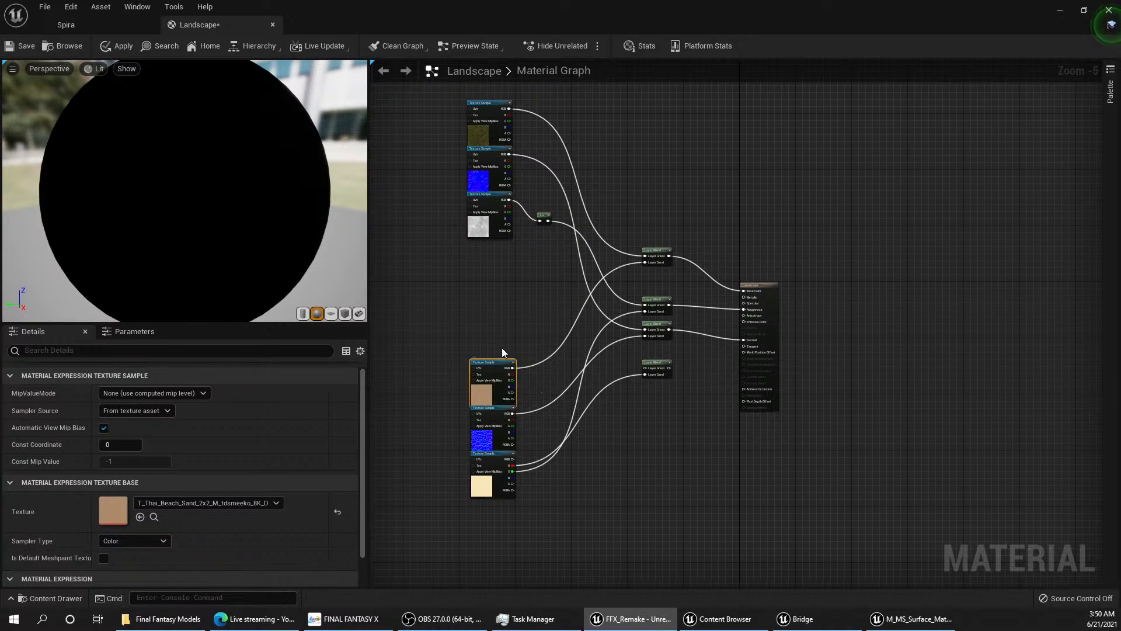
left_click_drag(502, 348, 463, 503)
left_click_drag(498, 369, 473, 456)
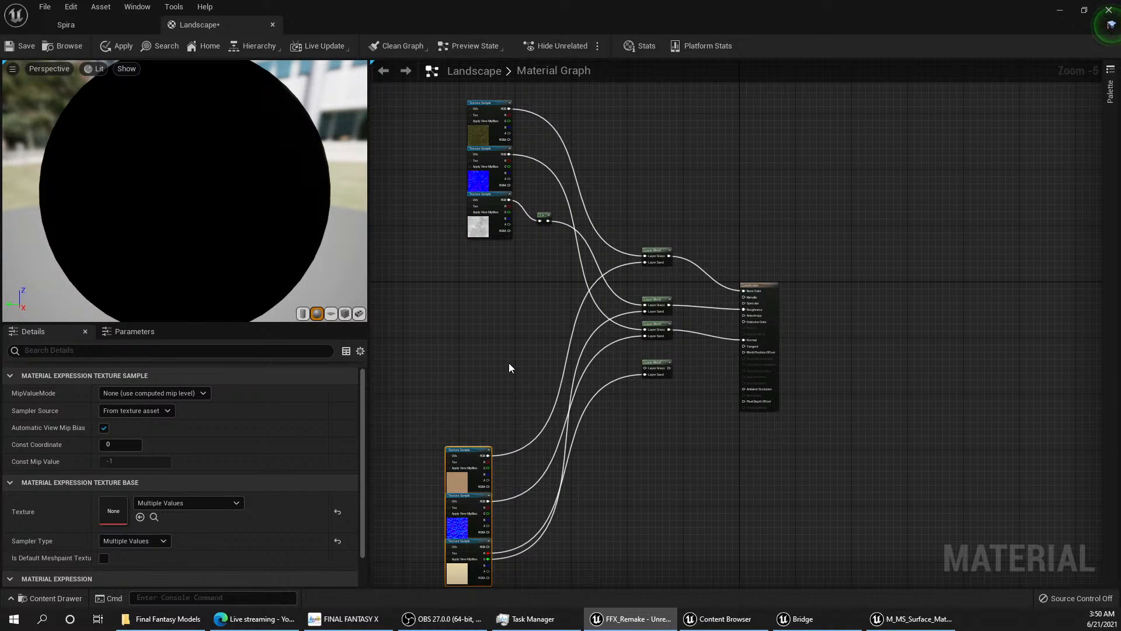
Step: Move the four Layer Blend nodes and the material output node farther away from the texture samples
scroll(497, 368, "down", 2)
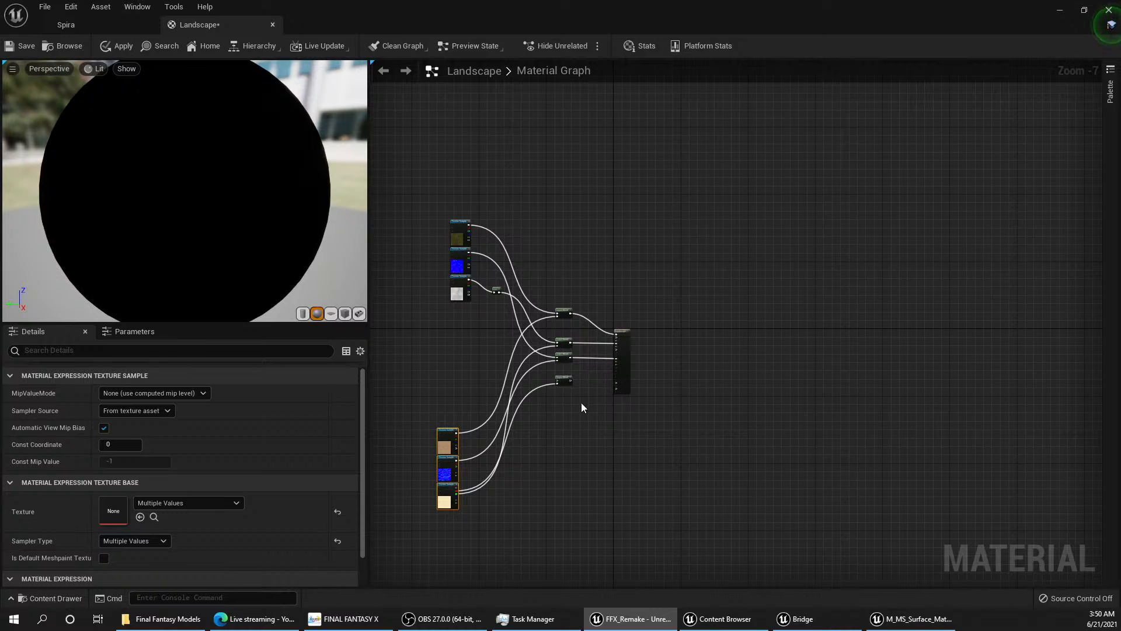
left_click_drag(656, 401, 548, 268)
left_click_drag(569, 320, 713, 330)
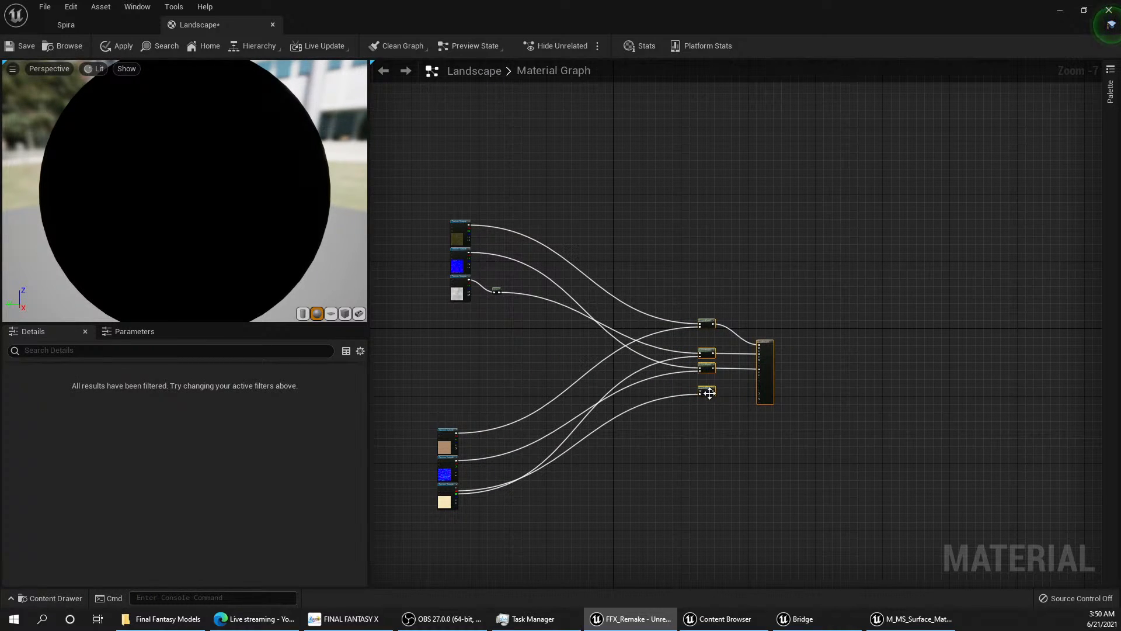
left_click(628, 403)
scroll(650, 409, "up", 2)
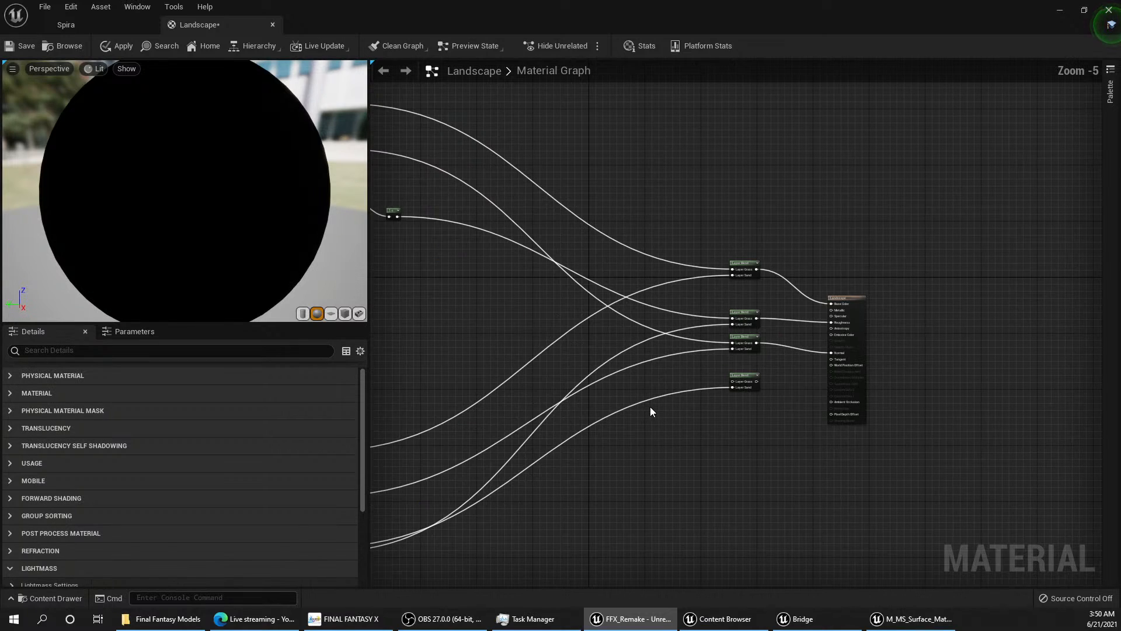
right_click_drag(650, 410, 659, 405)
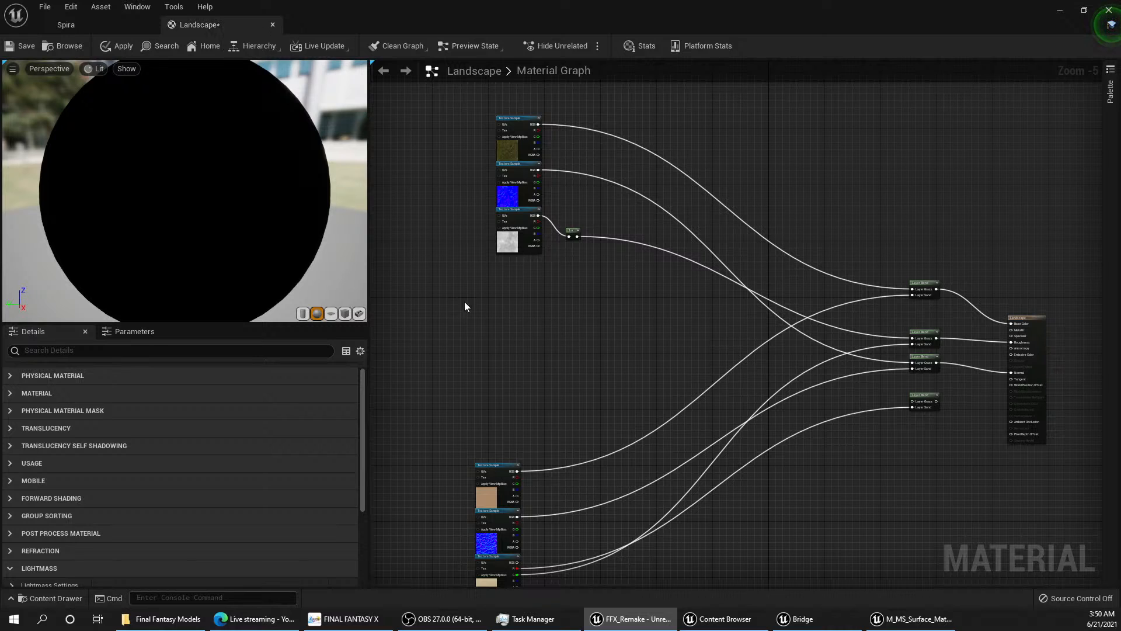
Step: Switch to Bridge and look through the locally downloaded Megascans surfaces and the 3D Plants categories
left_click(785, 624)
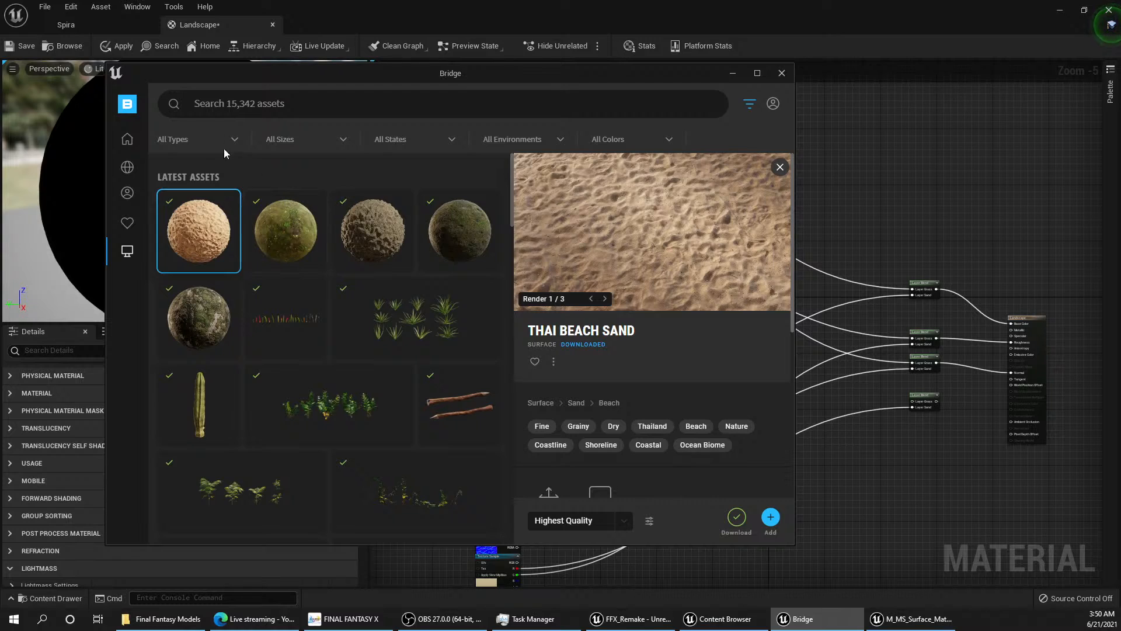
mouse_move(130, 198)
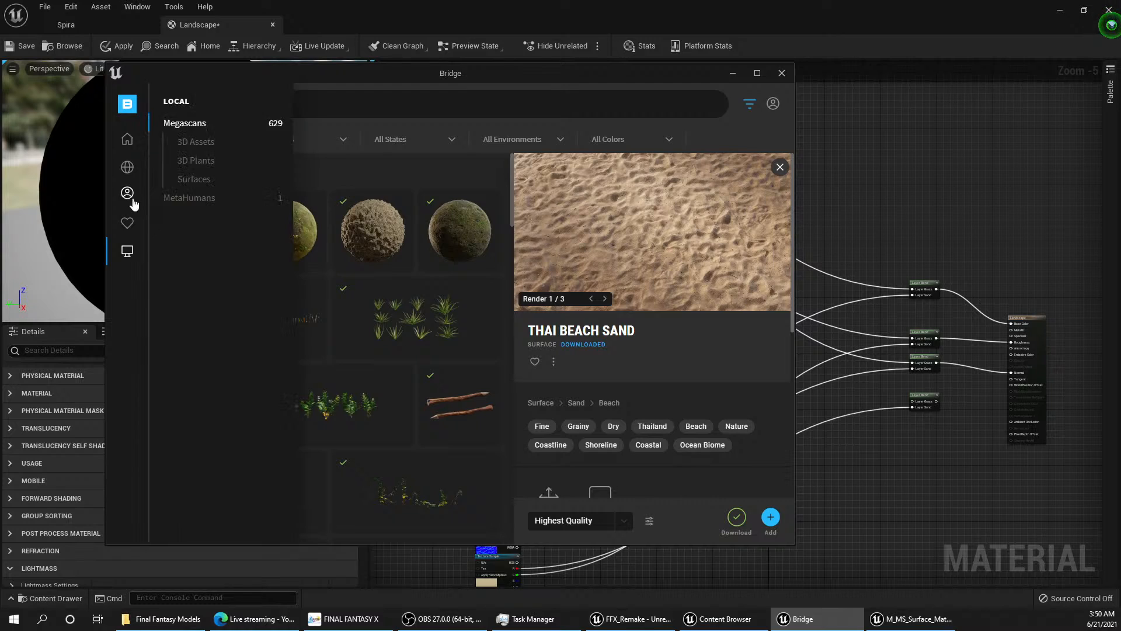
left_click(202, 181)
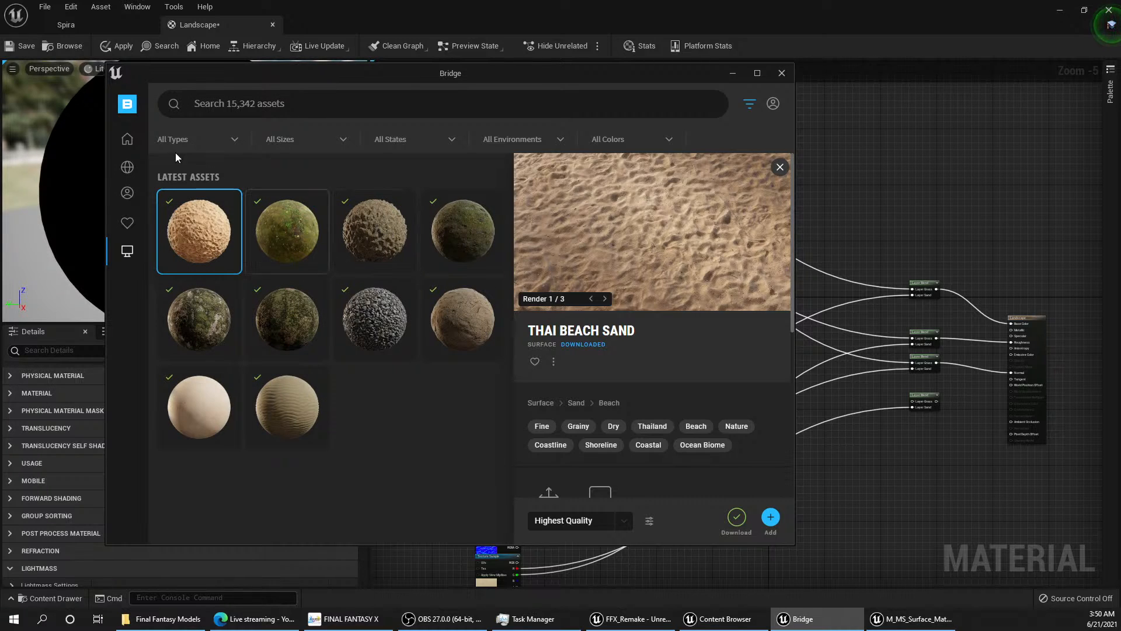
mouse_move(126, 166)
left_click(129, 142)
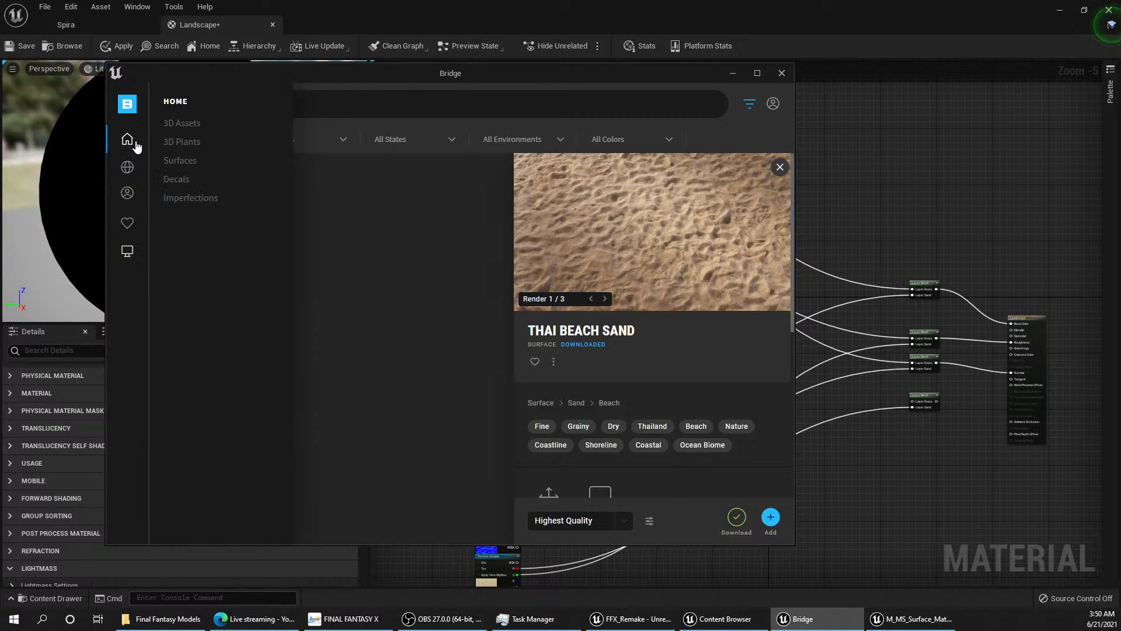
left_click(186, 142)
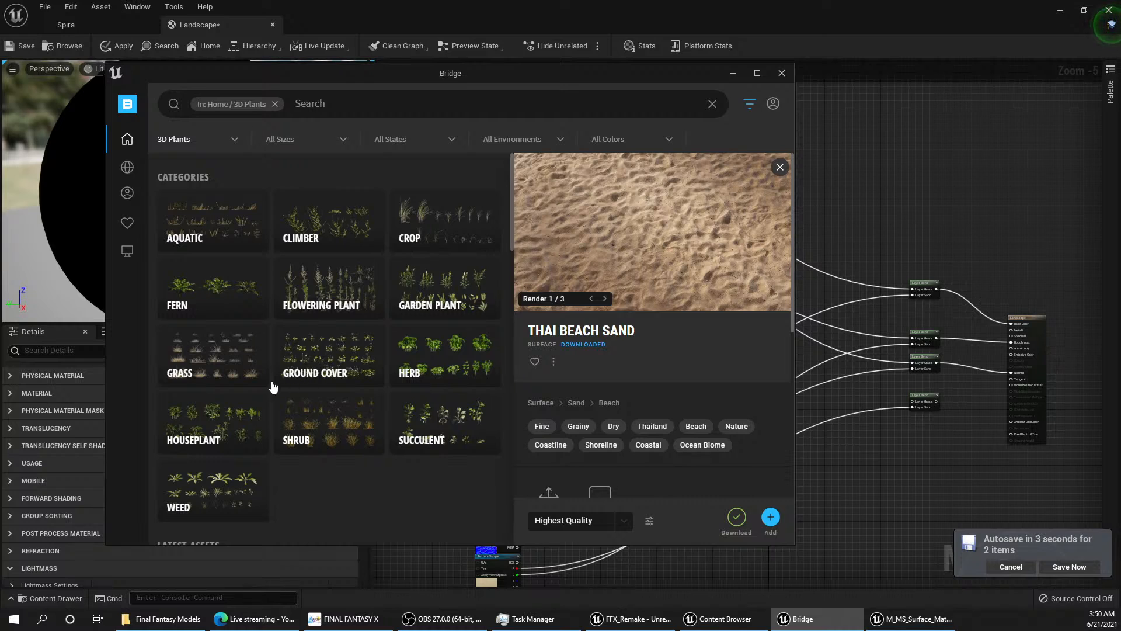
mouse_move(125, 255)
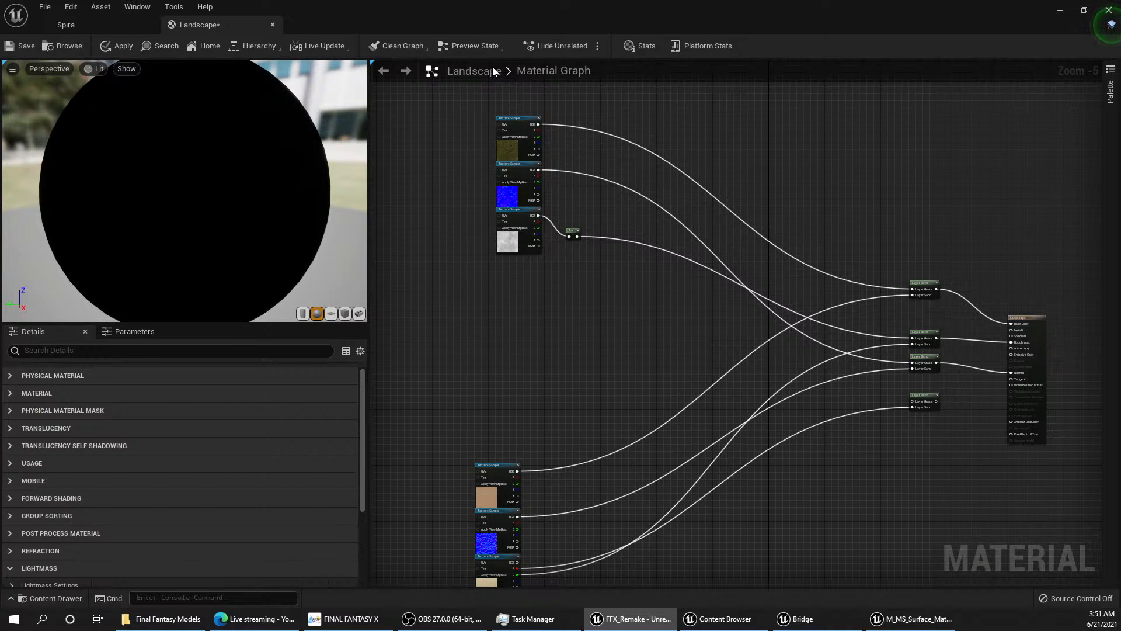
double_click(527, 71)
left_click(818, 618)
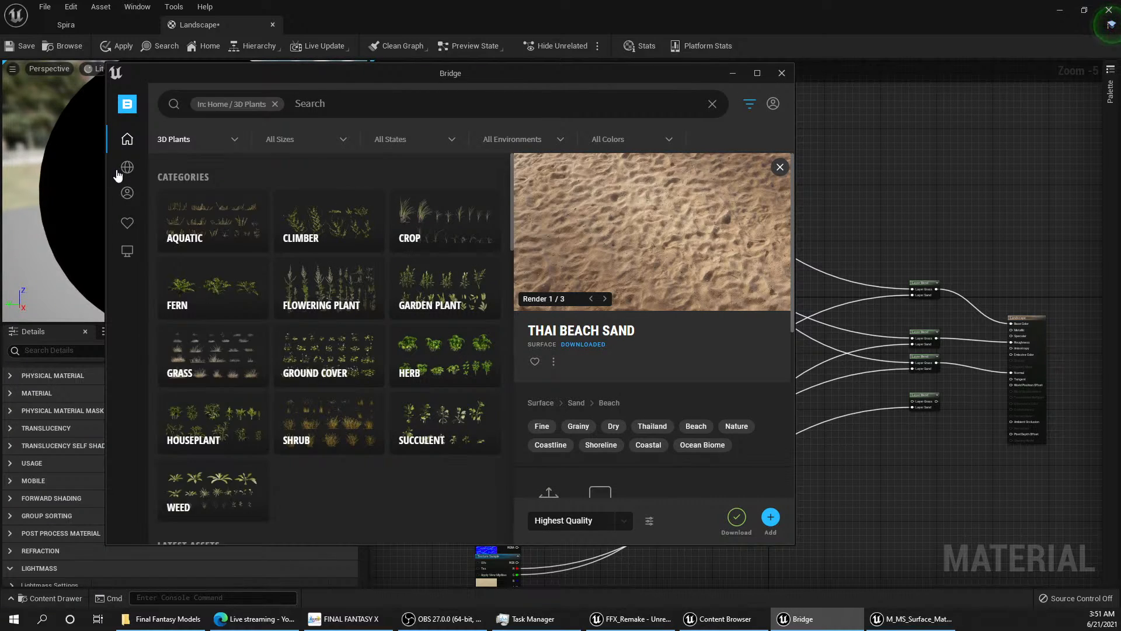
Step: Browse the Nature 3D assets in the Rock category and in the Mossy embankment category
mouse_move(119, 172)
left_click(178, 123)
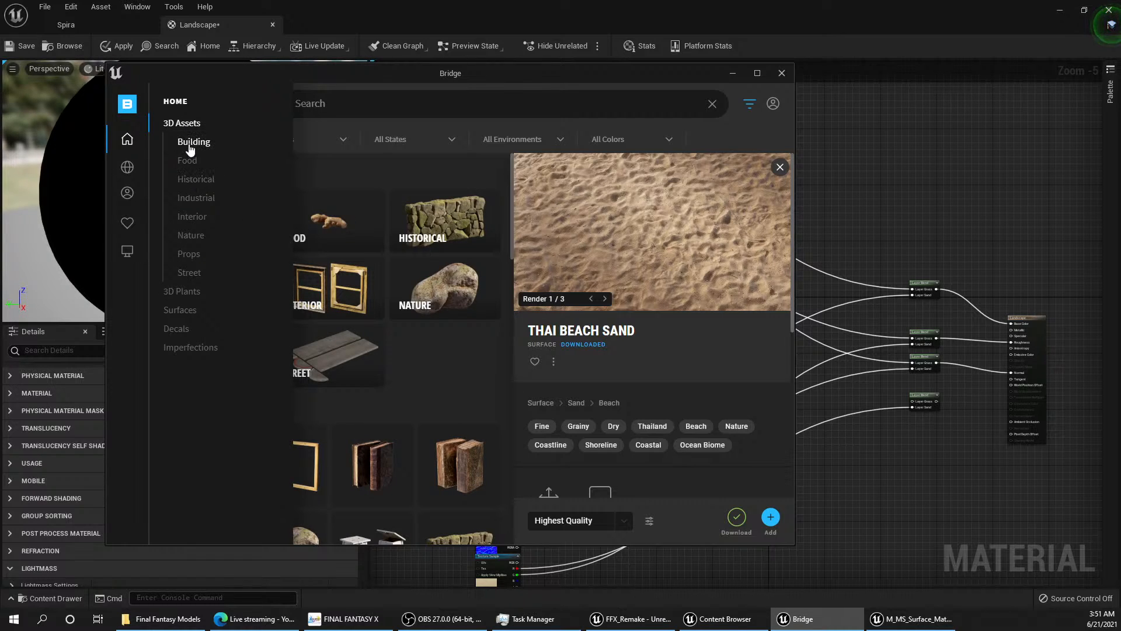
left_click(191, 234)
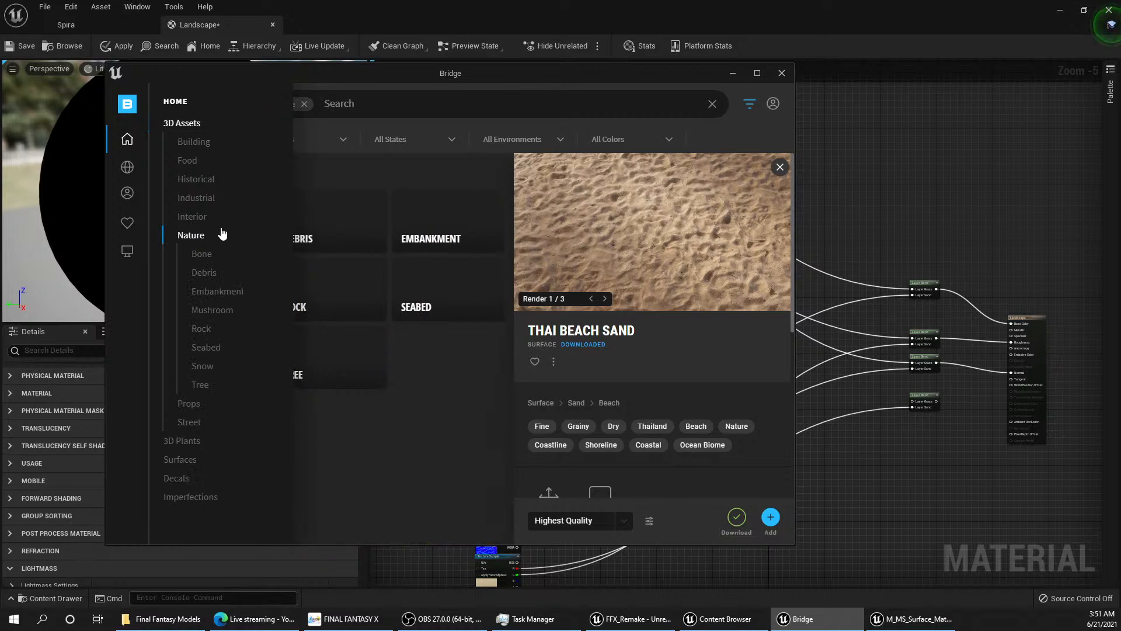
left_click(201, 329)
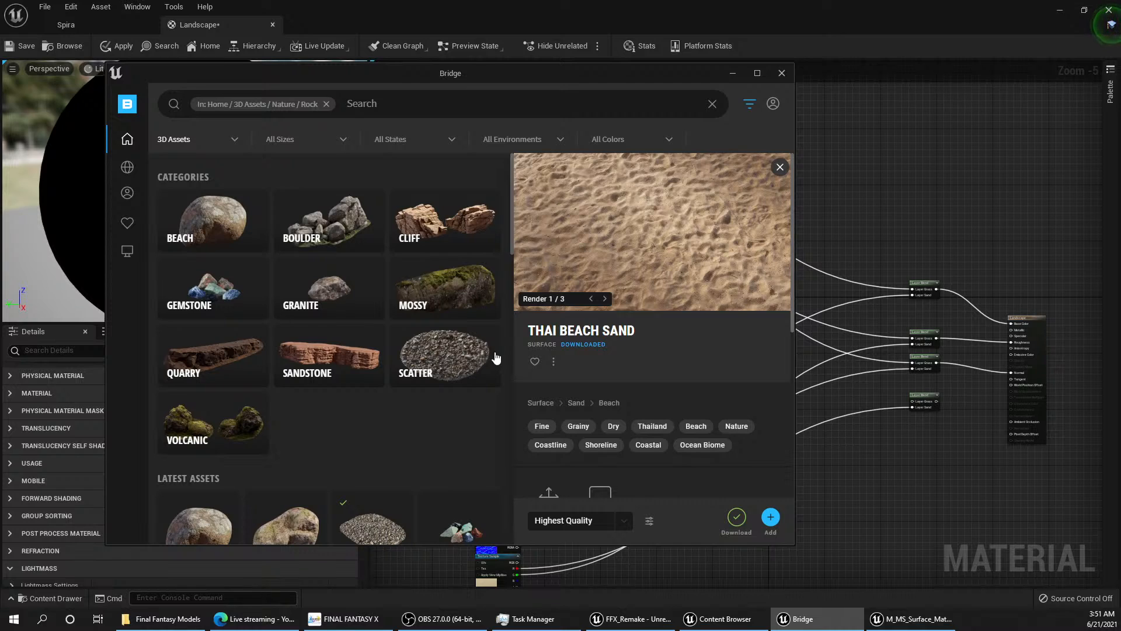
mouse_move(127, 169)
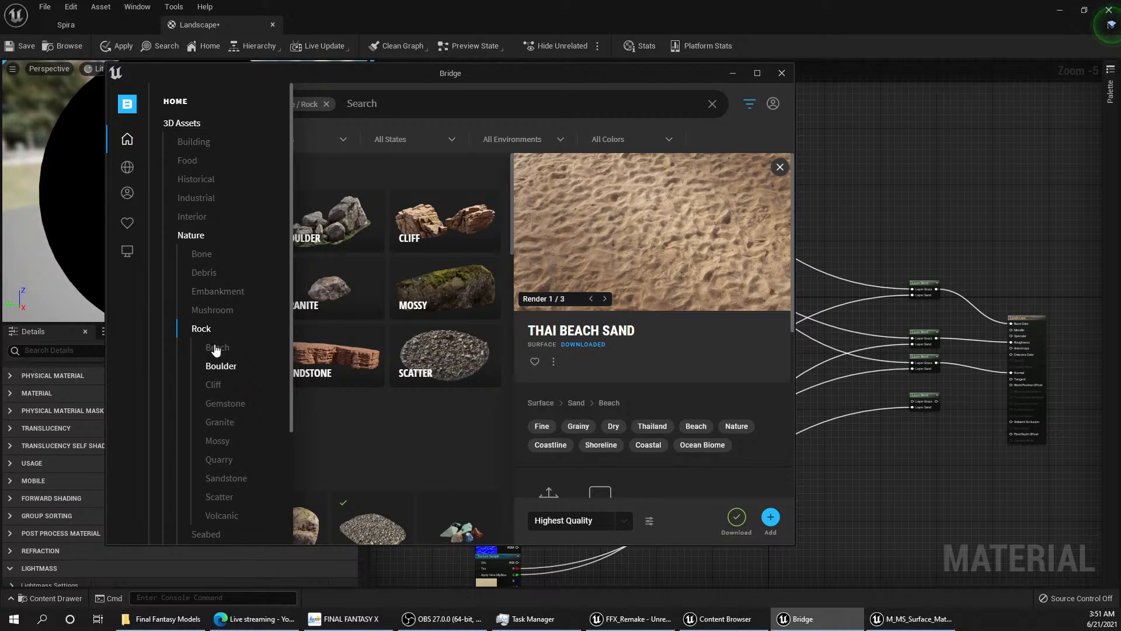
left_click(208, 293)
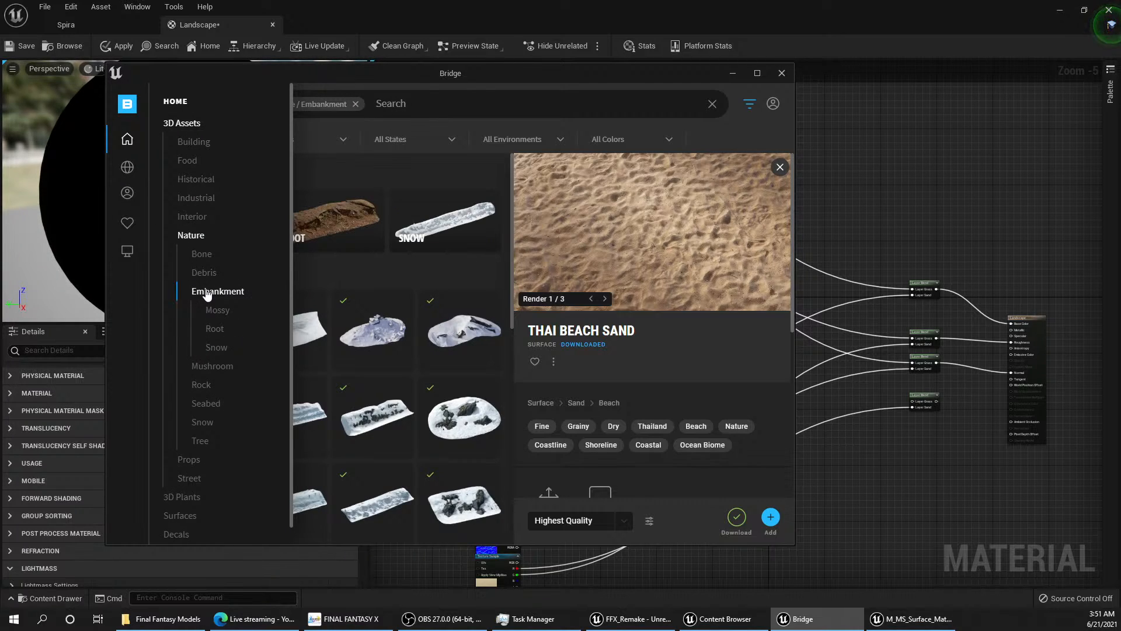
left_click(219, 313)
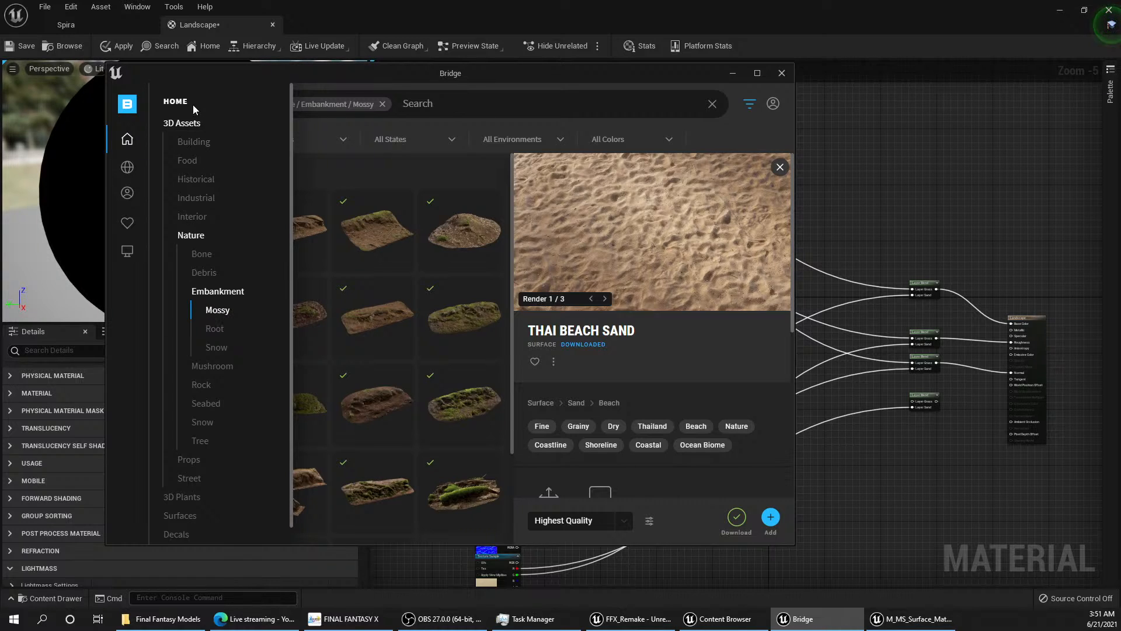
Step: Browse the Cliff materials among the Rock surfaces for a suitable landscape rock texture
left_click(181, 123)
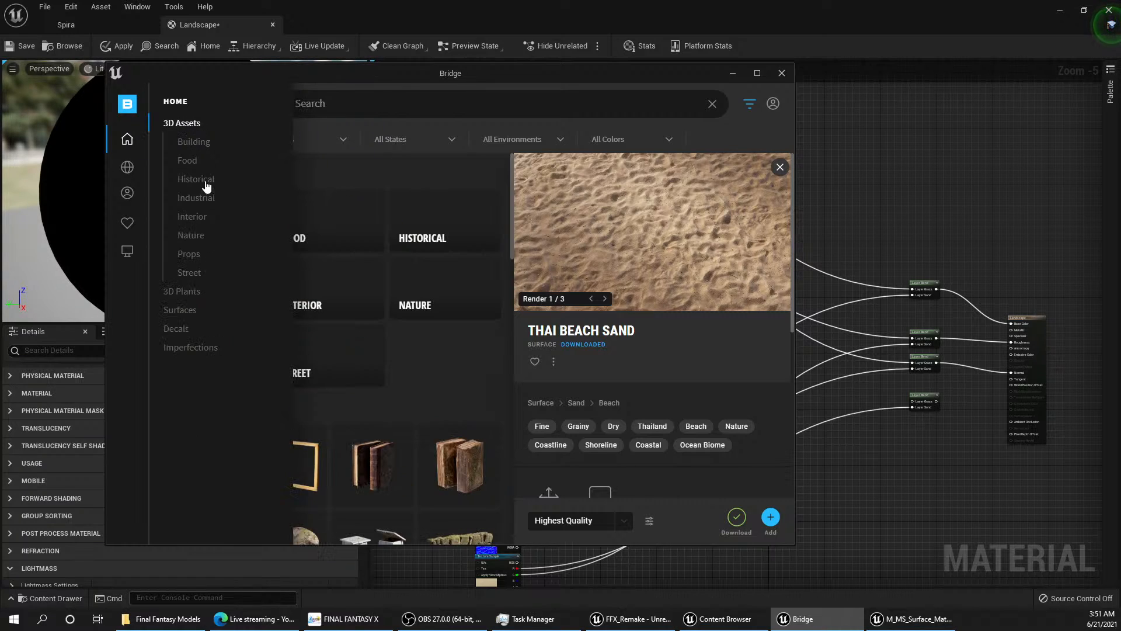
left_click(181, 312)
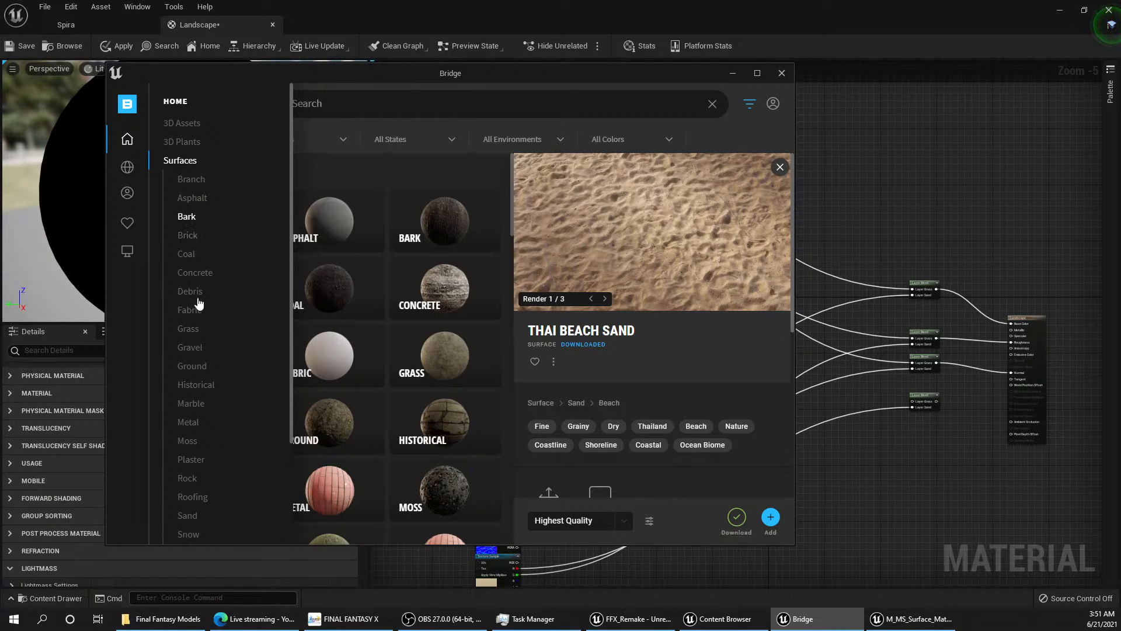
scroll(195, 403, "down", 3)
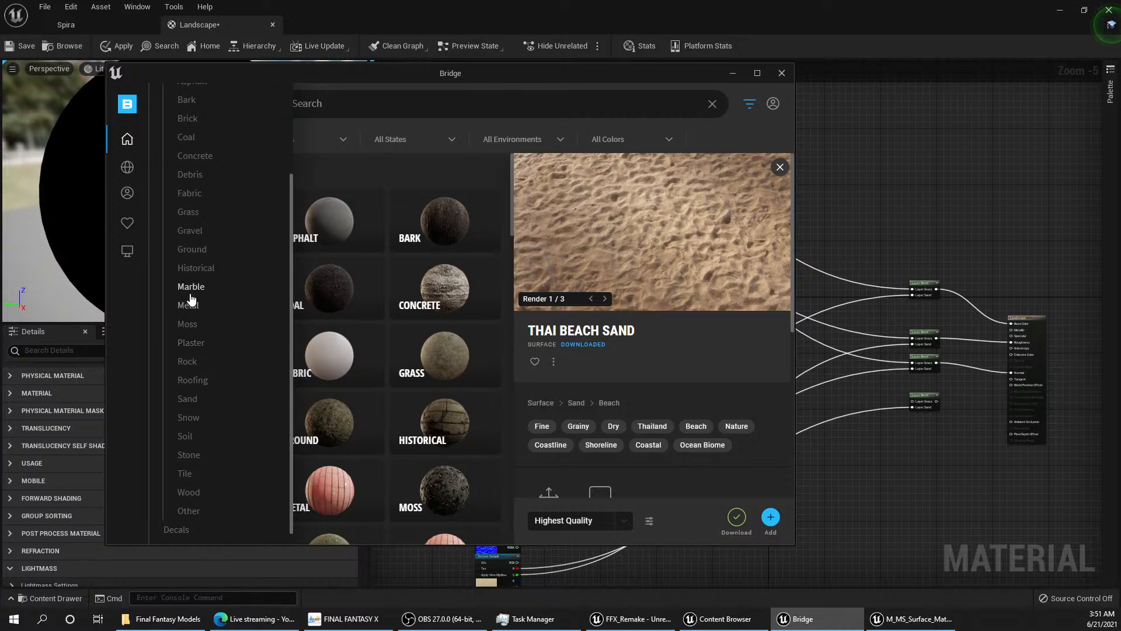
left_click(193, 361)
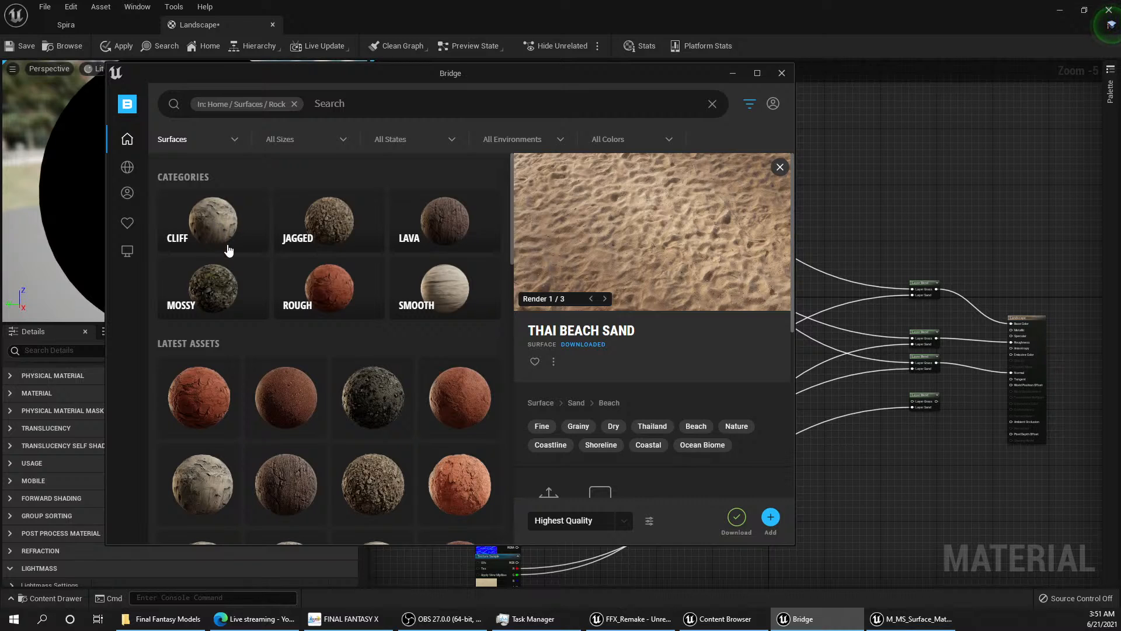
left_click(220, 221)
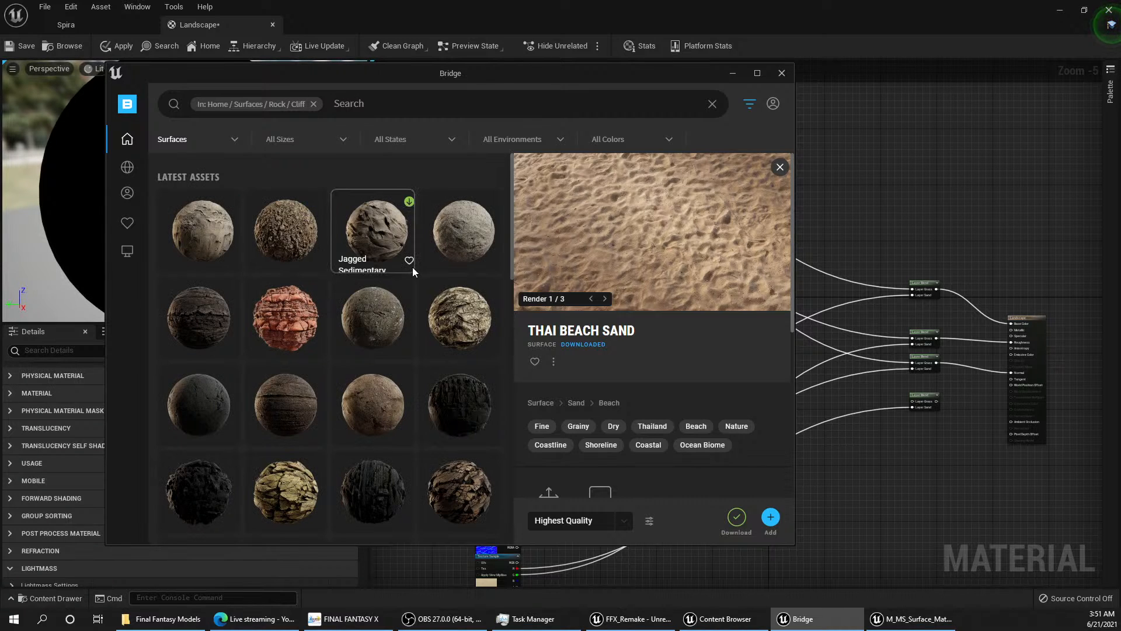
scroll(405, 271, "down", 5)
scroll(391, 277, "down", 8)
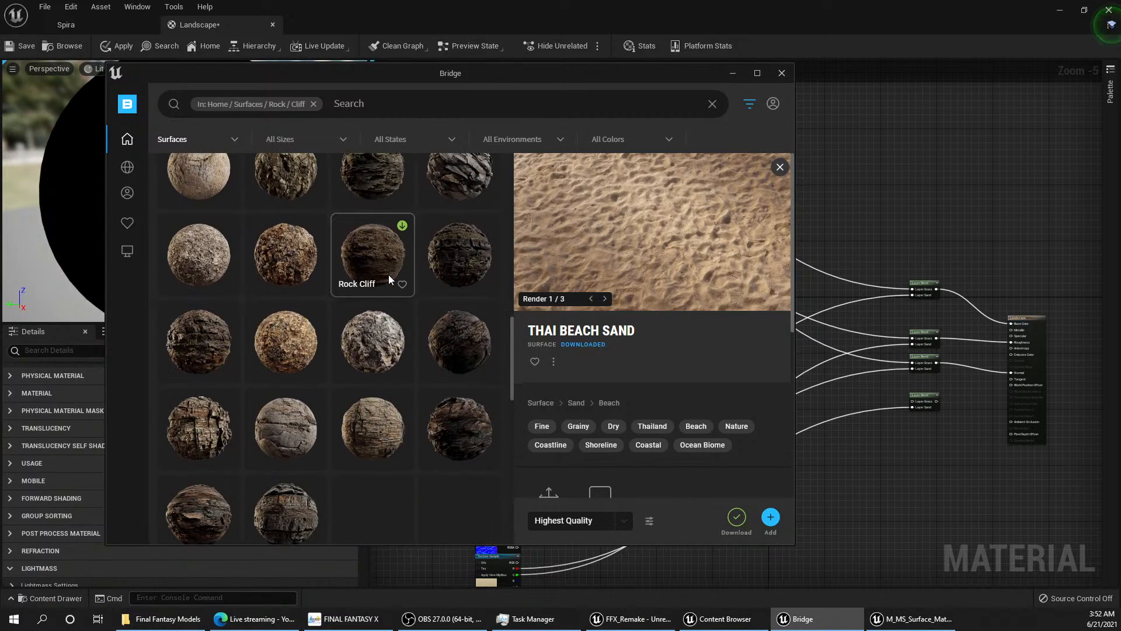
scroll(378, 278, "up", 10)
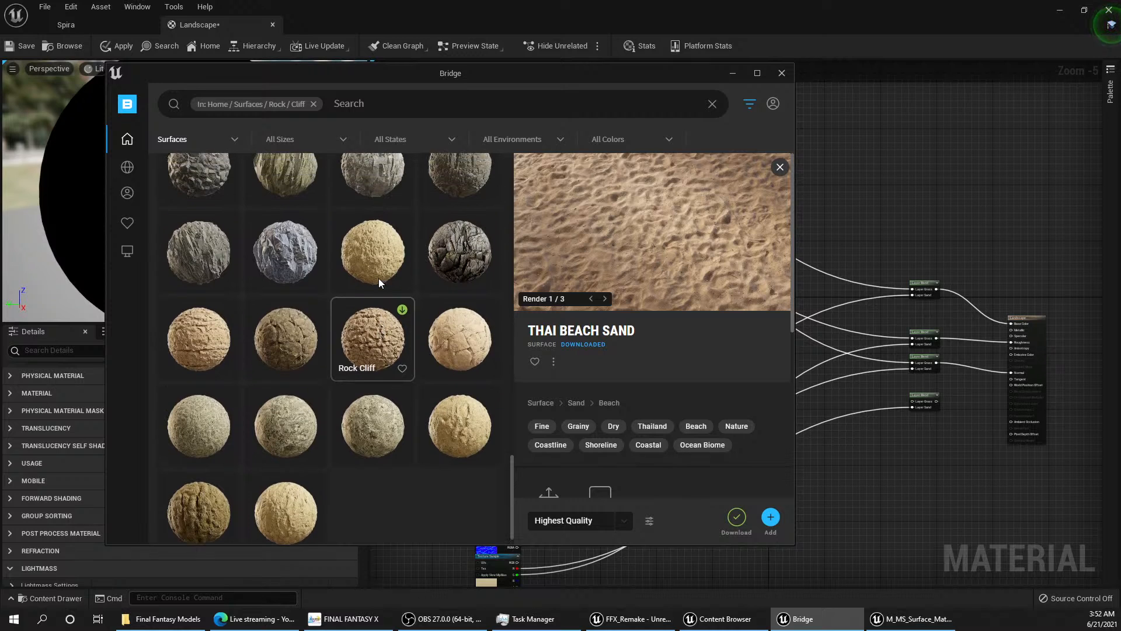
scroll(374, 280, "up", 5)
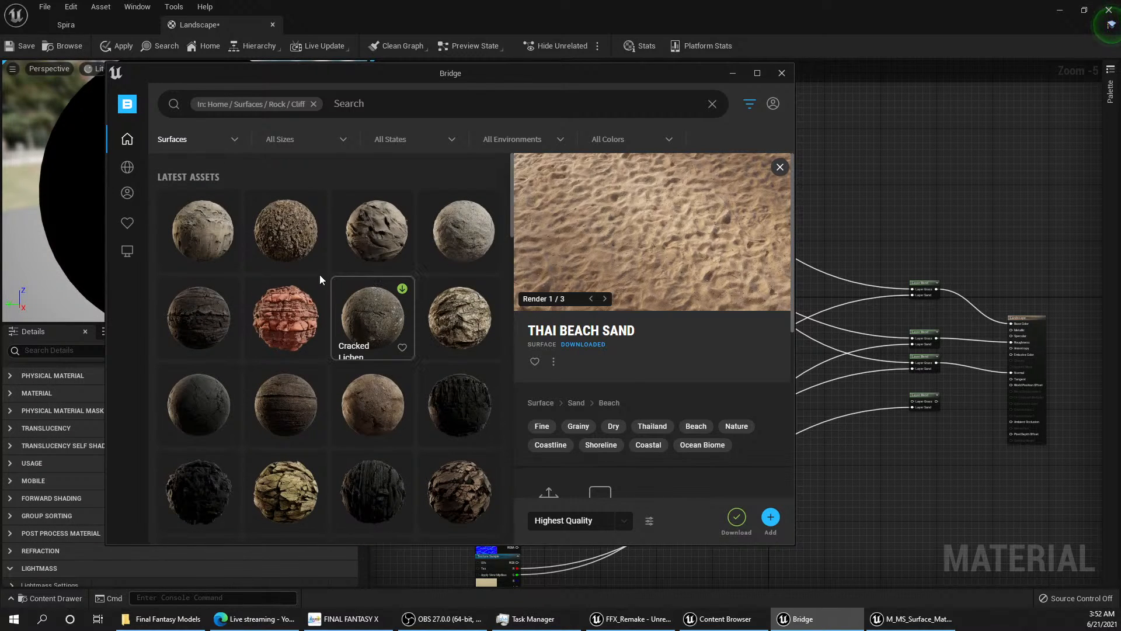
mouse_move(127, 171)
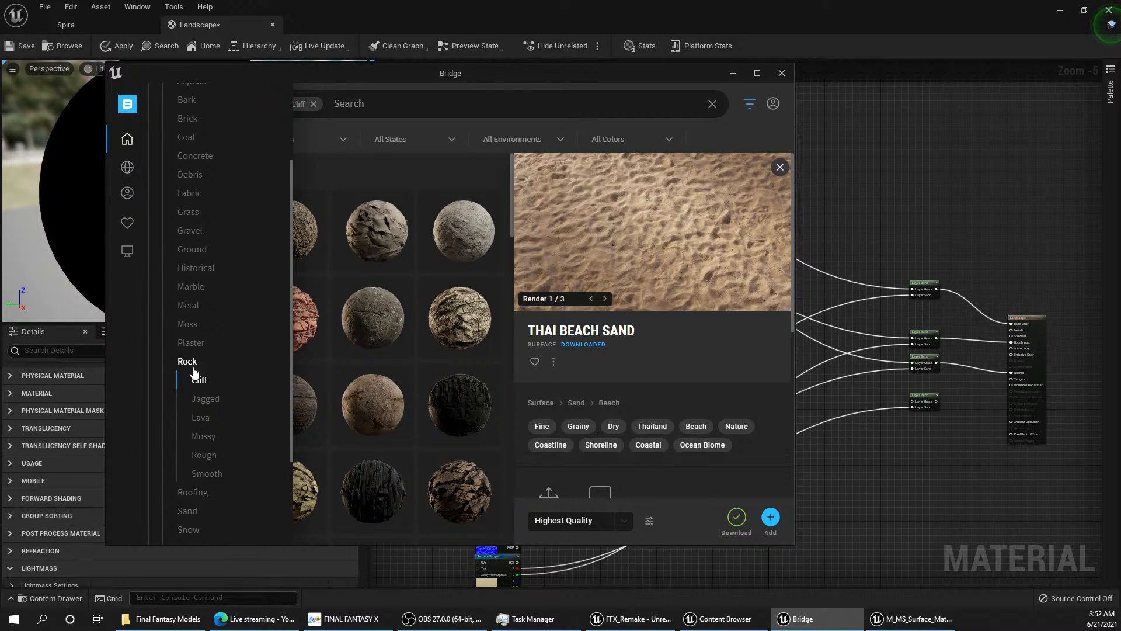
Step: Browse the Mossy category of Rock surfaces, previewing Mossy Beach Rocks, Cracked Rock and the Mossy Rocky Ground variants
left_click(233, 439)
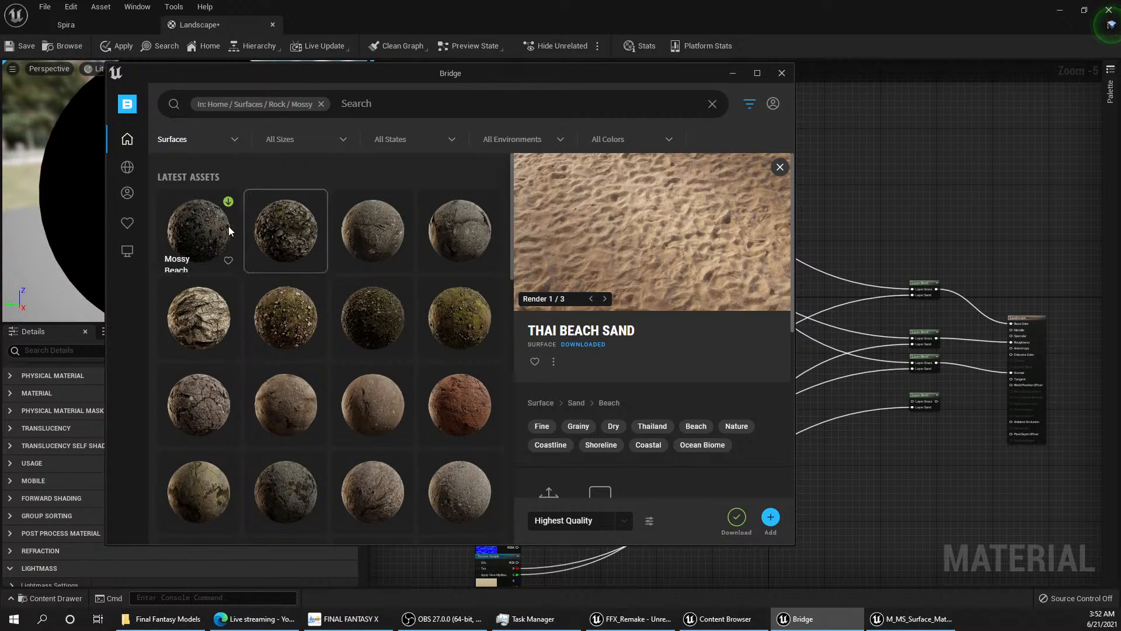
left_click(206, 229)
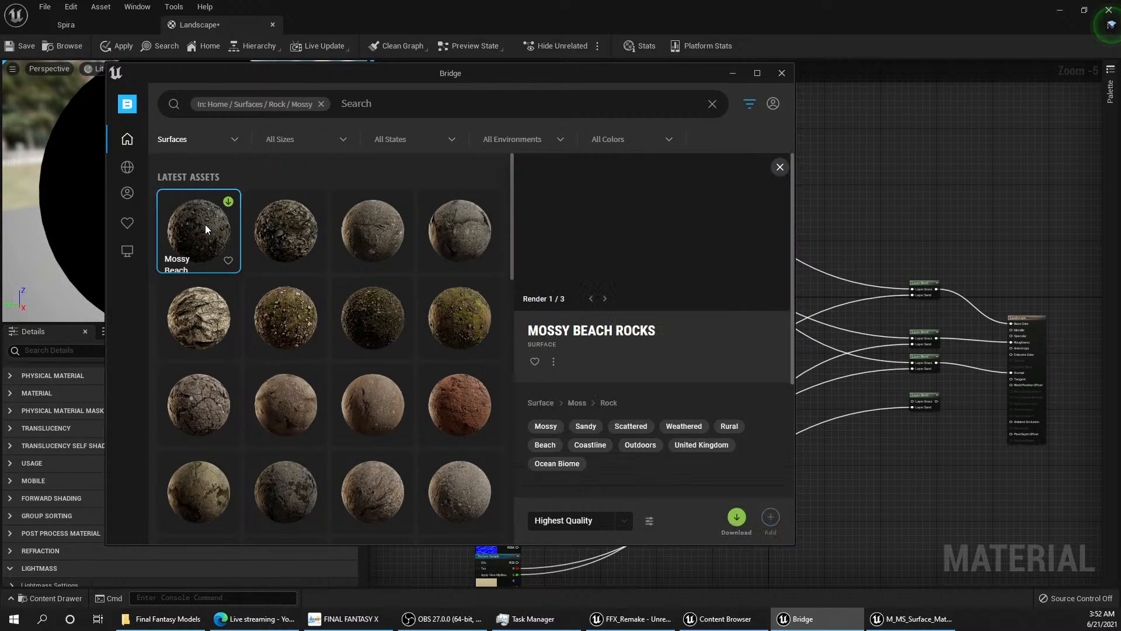
left_click(296, 228)
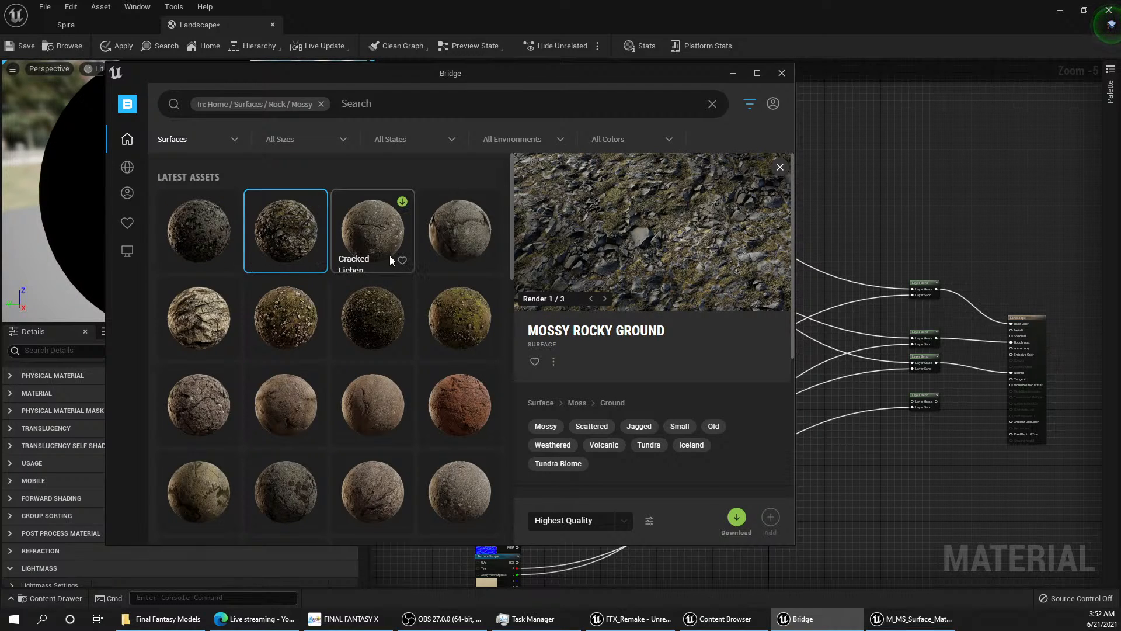
left_click(368, 233)
left_click(458, 233)
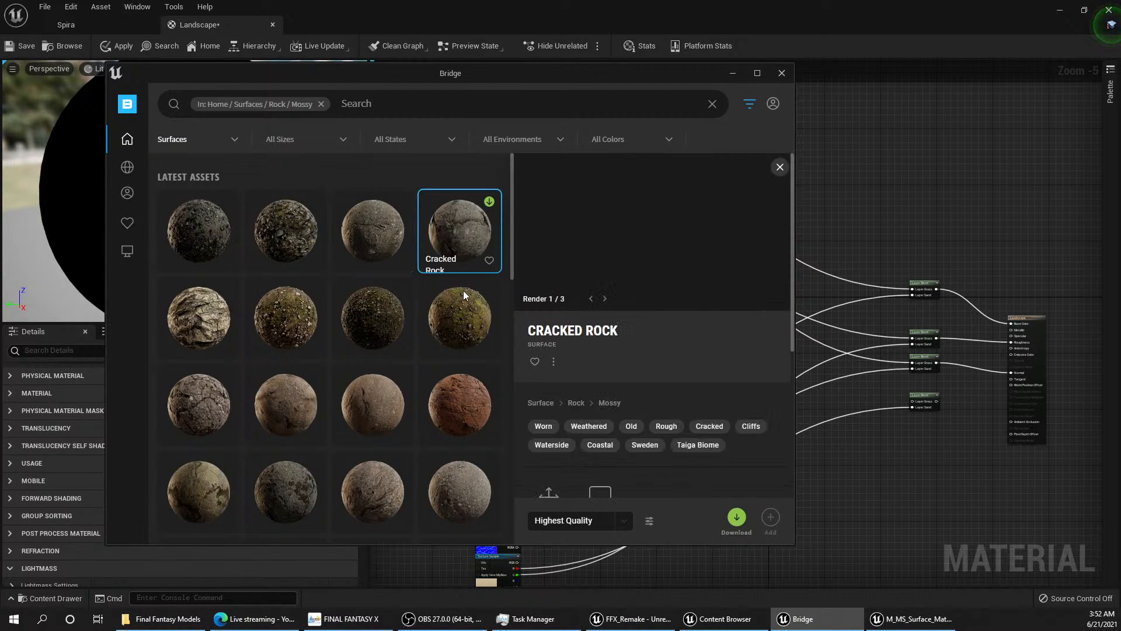
scroll(468, 321, "down", 1)
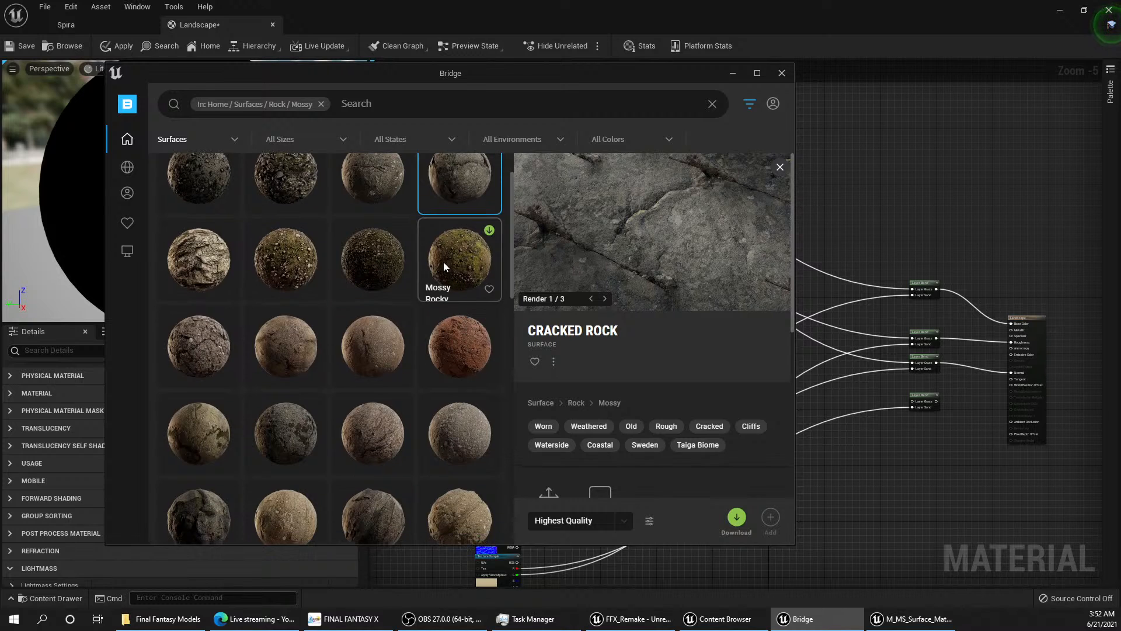
left_click(444, 262)
left_click(374, 257)
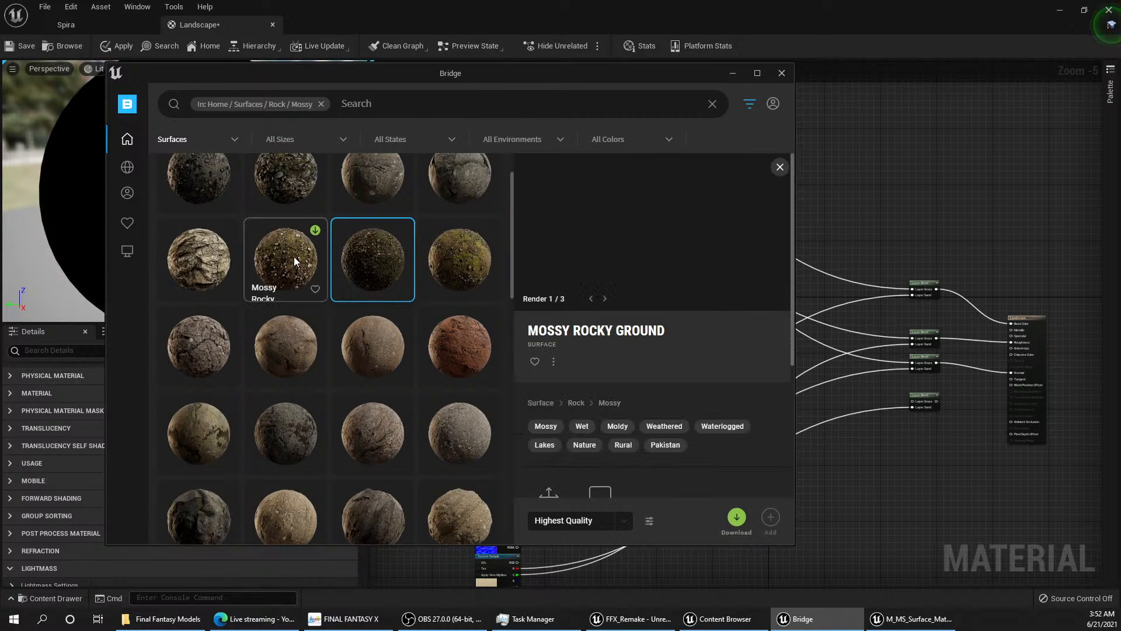
left_click(295, 262)
scroll(292, 285, "down", 5)
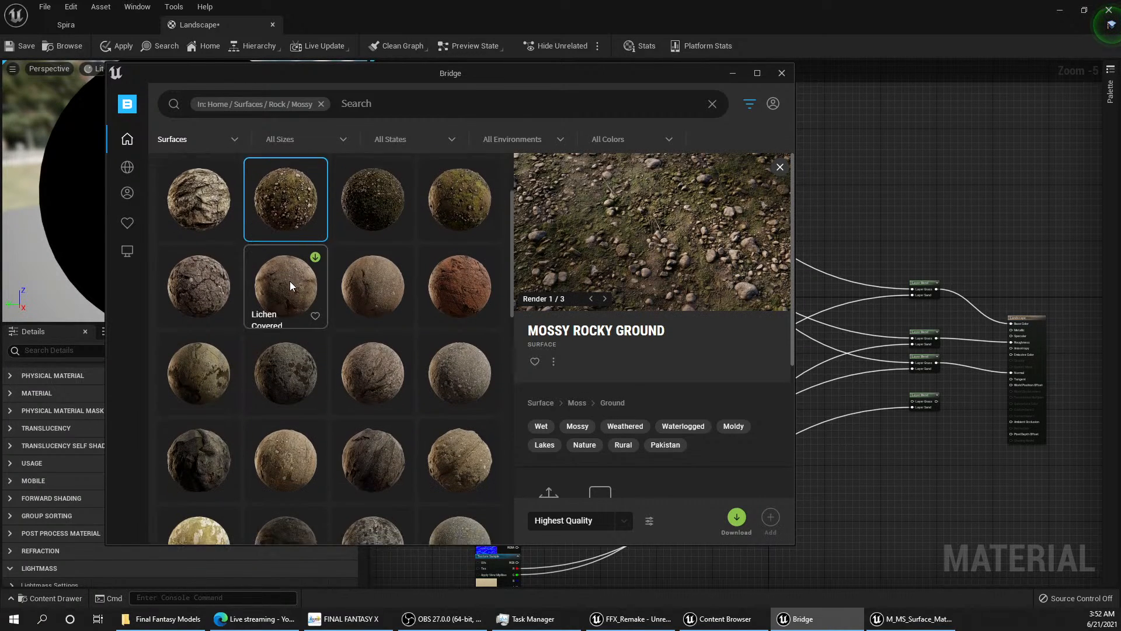
scroll(292, 281, "down", 5)
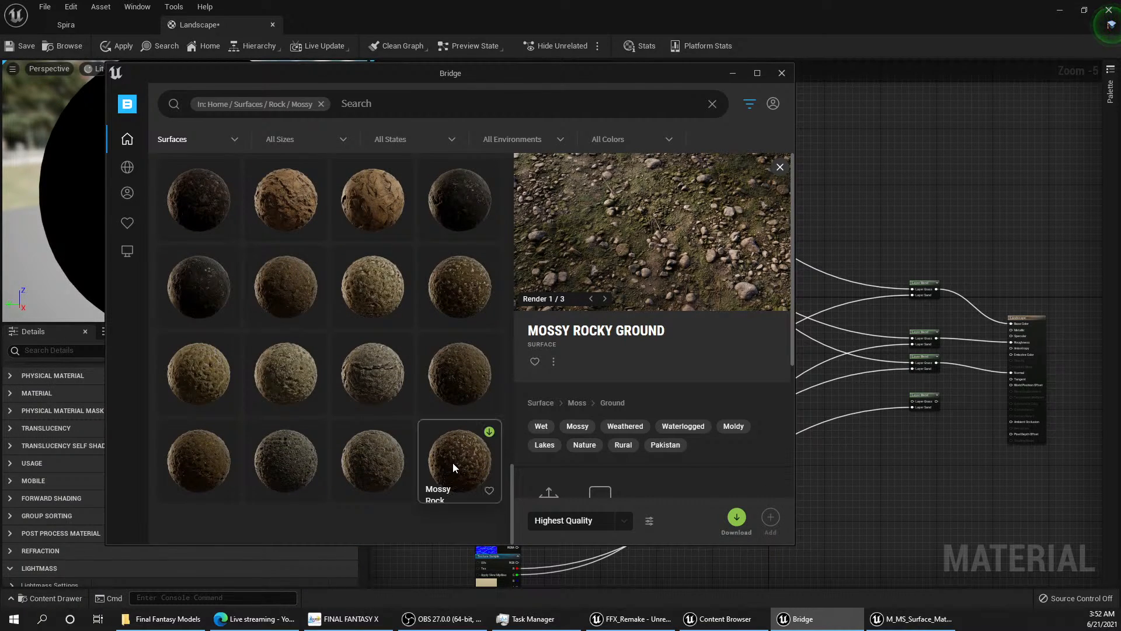
Step: Preview the Mossy Rock, Rock Rough, Rock Mossy, Jagged Rock and Rock surfaces near the end of the Mossy category
left_click(453, 460)
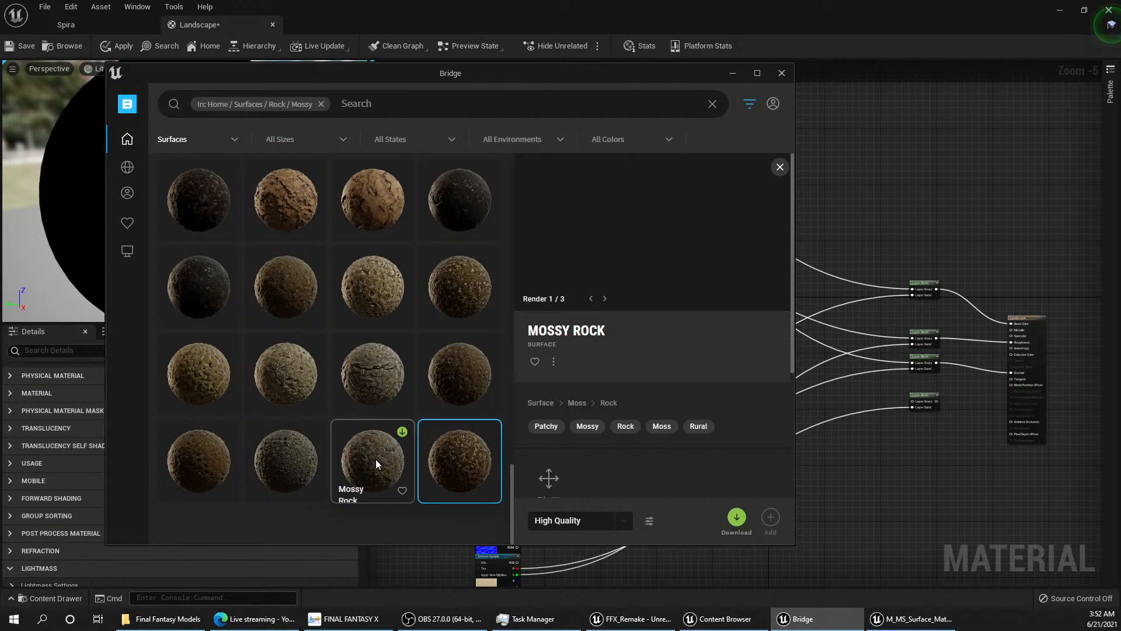
left_click(376, 459)
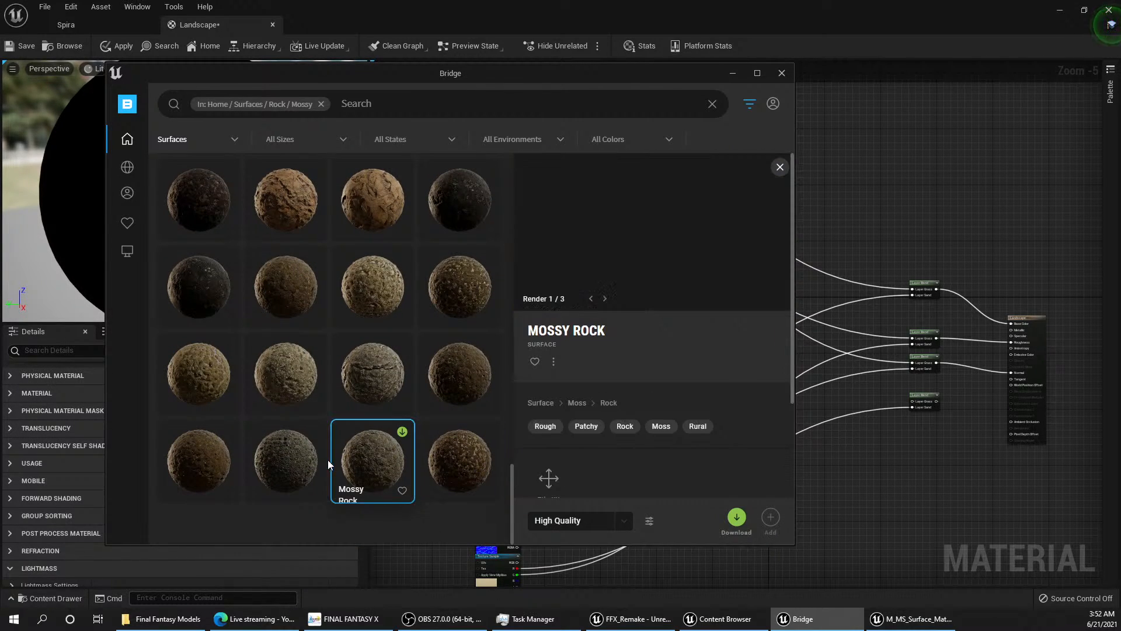
left_click(297, 457)
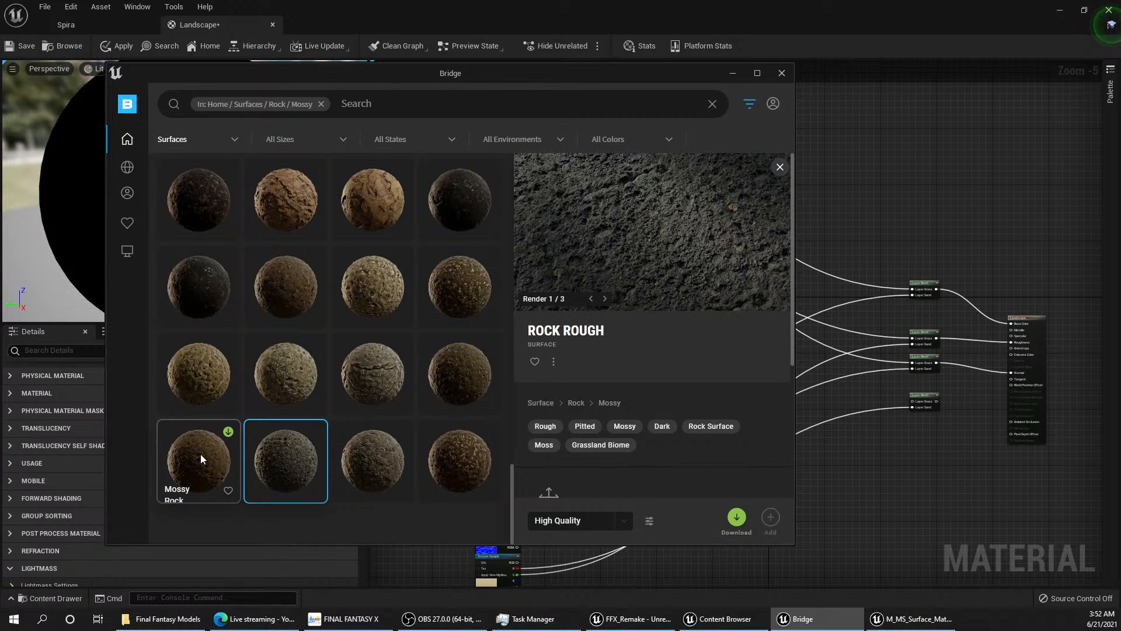
left_click(201, 454)
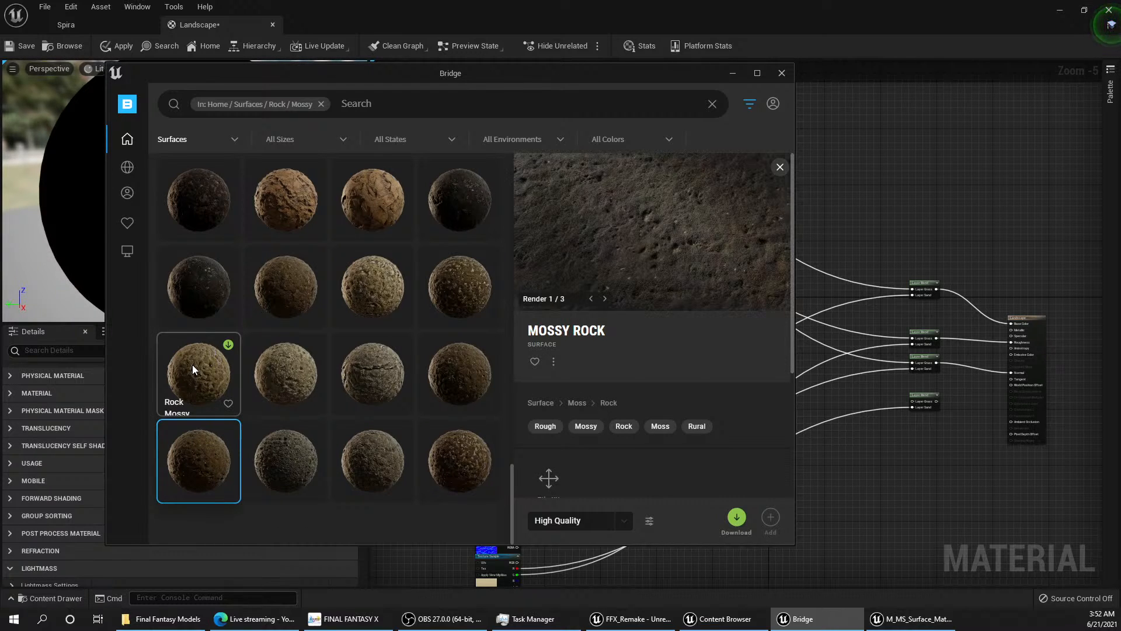
left_click(193, 369)
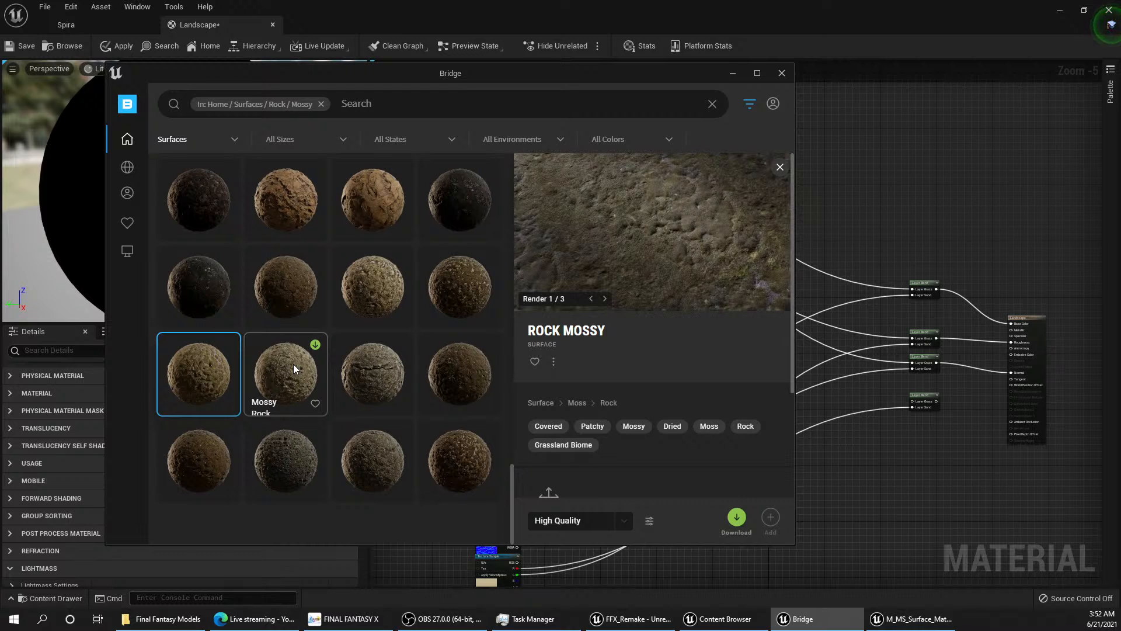
left_click(294, 364)
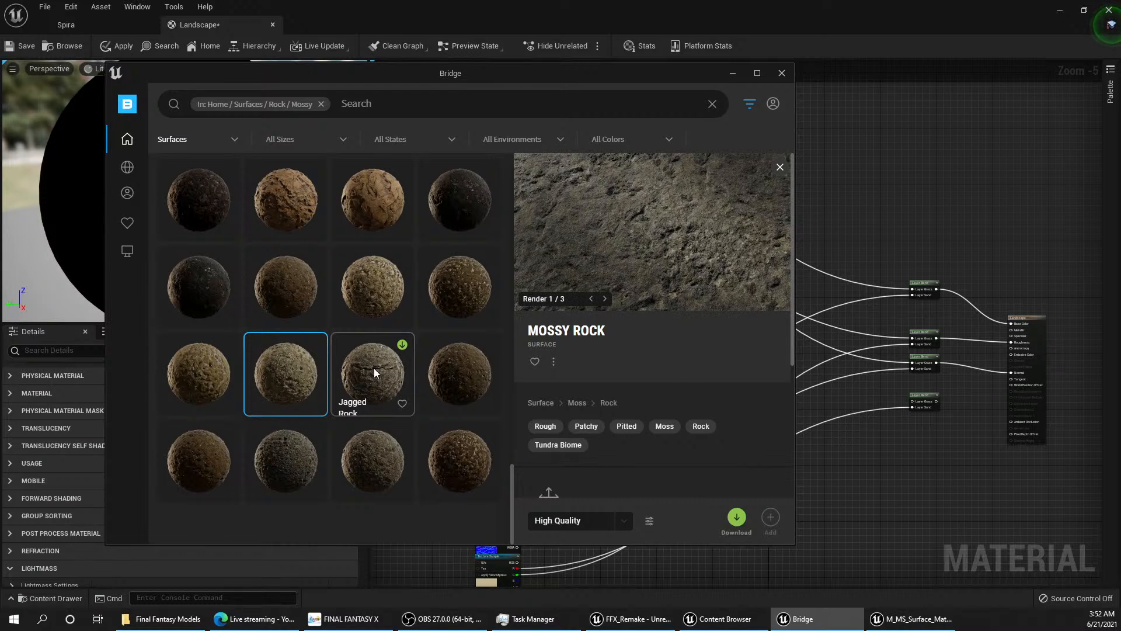
left_click(374, 372)
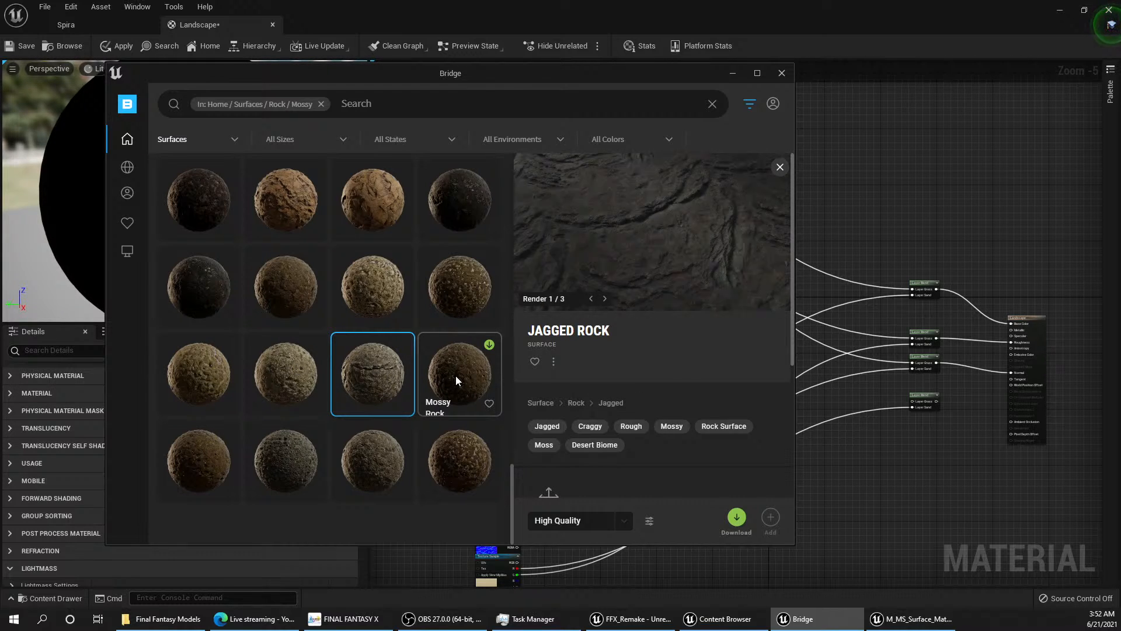
left_click(456, 375)
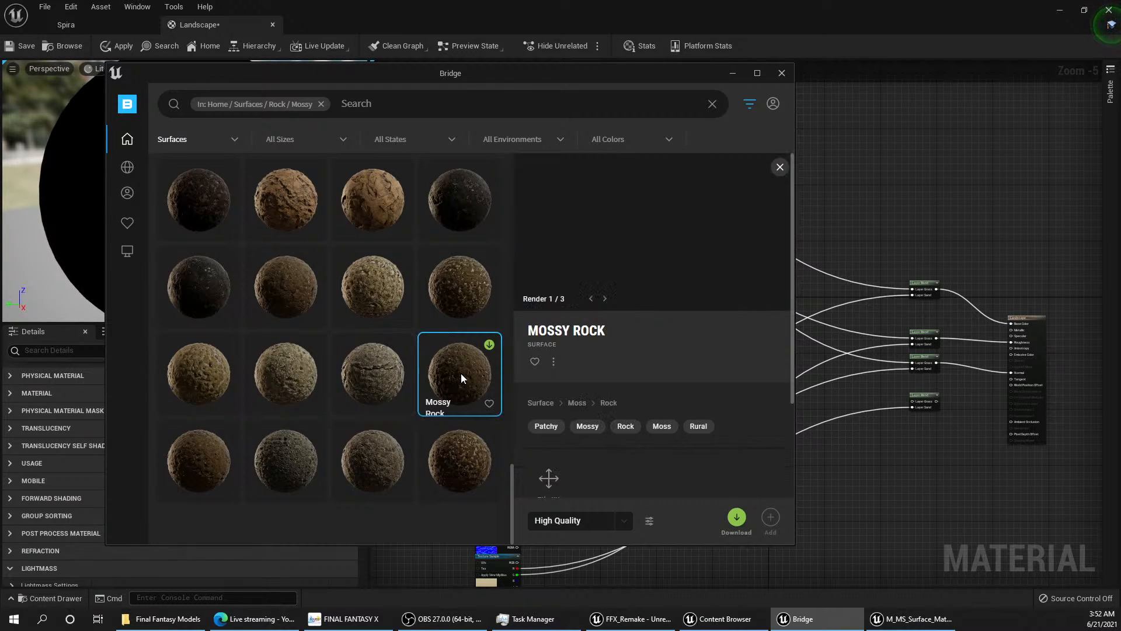
left_click(460, 289)
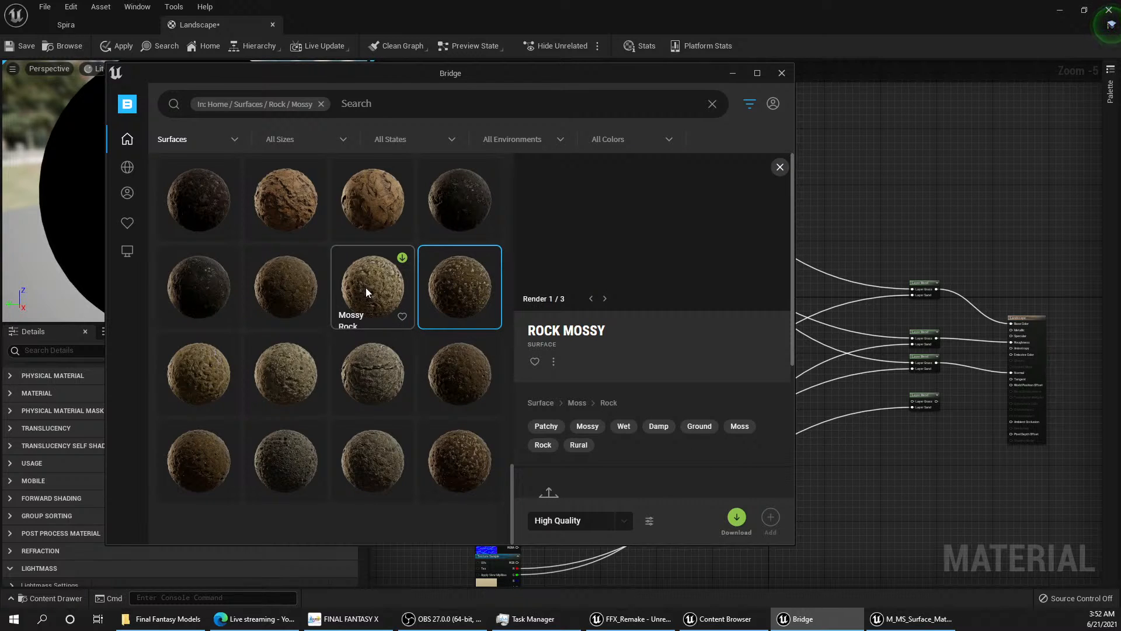
scroll(366, 287, "up", 2)
left_click(336, 400)
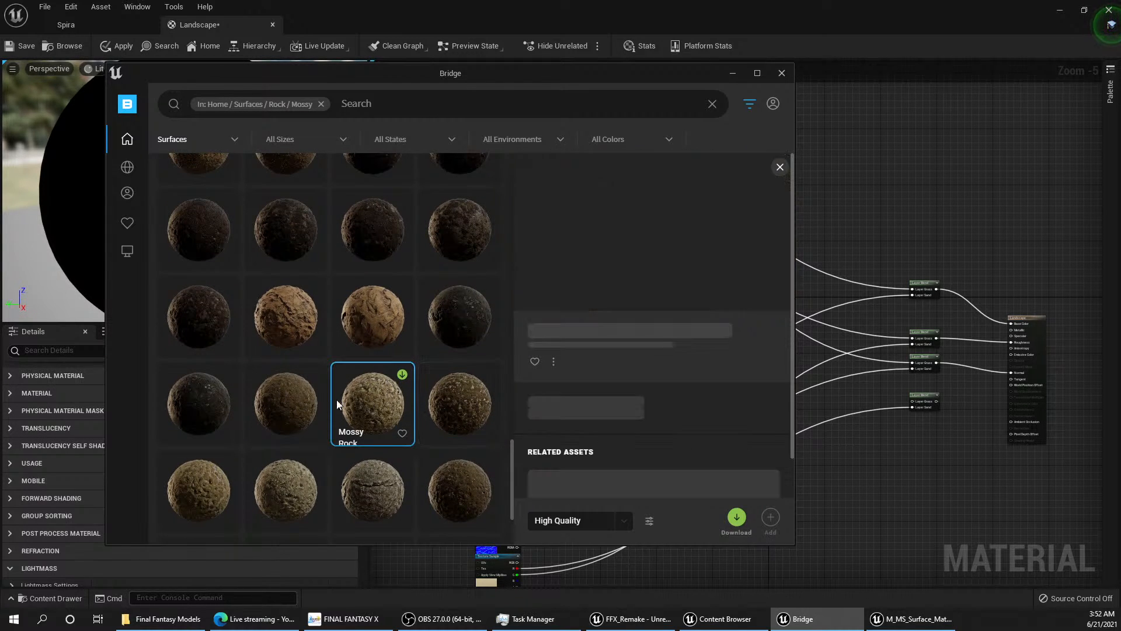
left_click(288, 402)
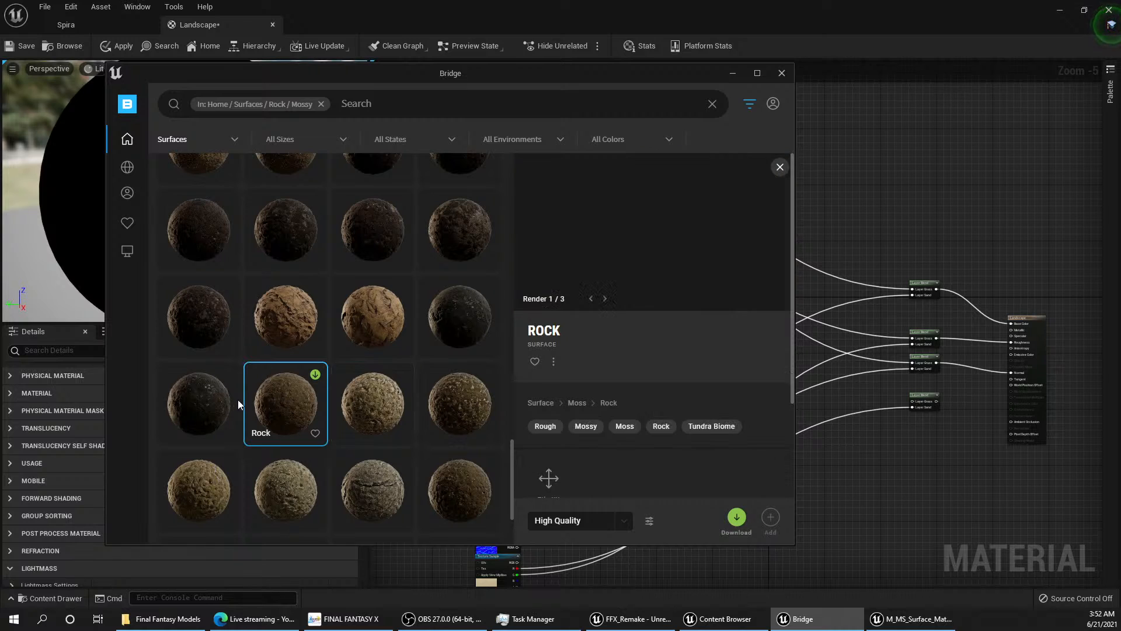
left_click(210, 397)
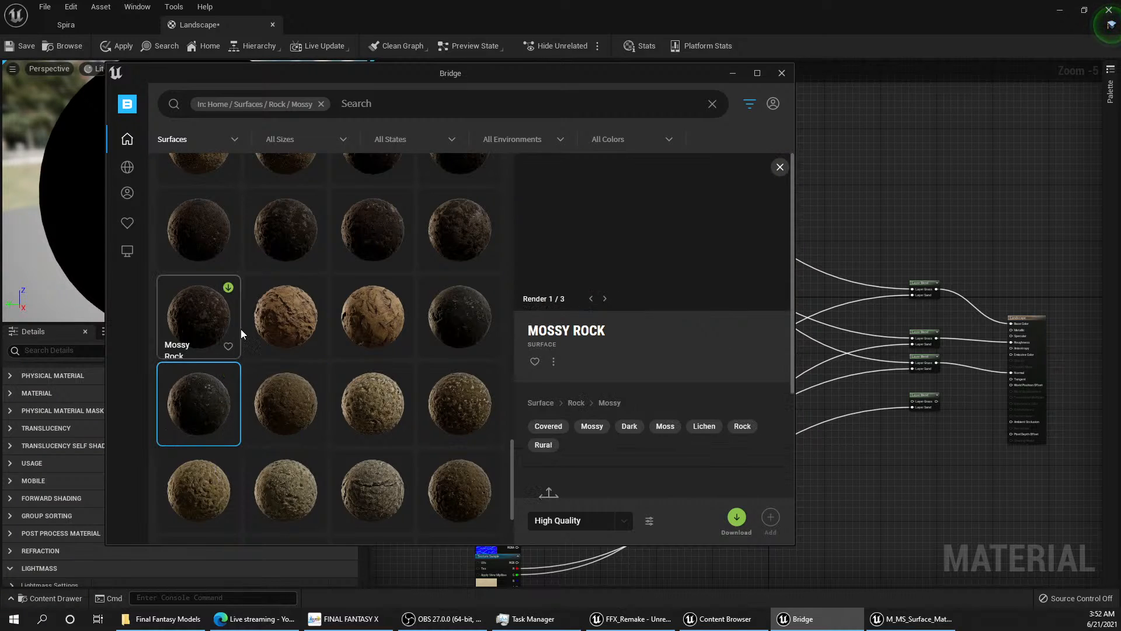
scroll(280, 328, "up", 2)
scroll(318, 339, "up", 2)
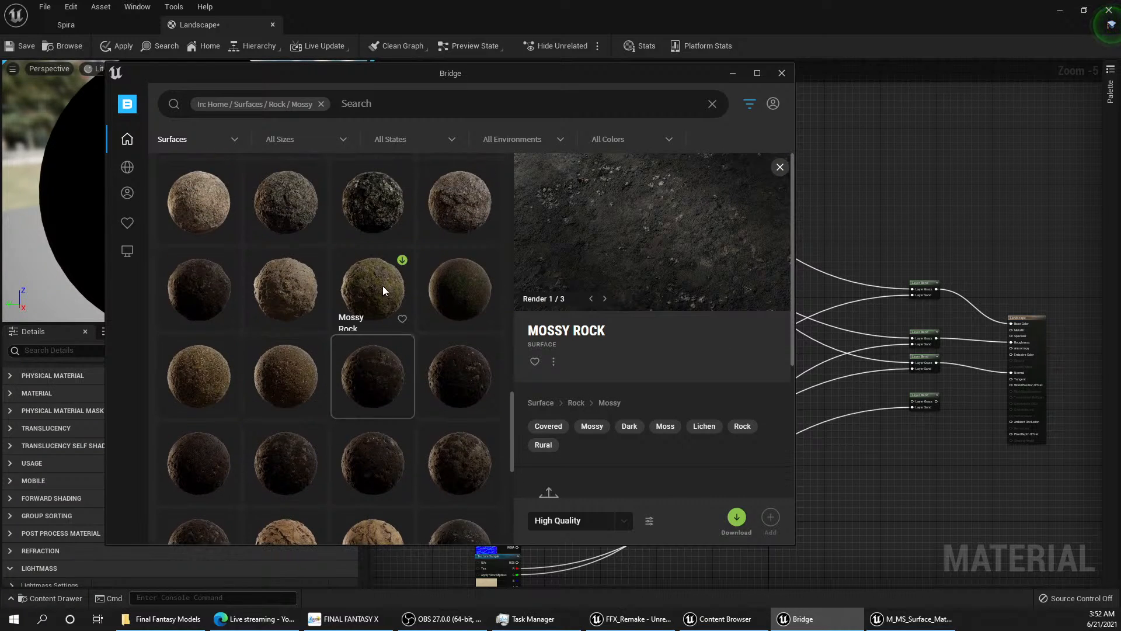
Step: Compare the patchy green Mossy Rock surface with the flat, dark green Mossy Rock beside it
left_click(383, 300)
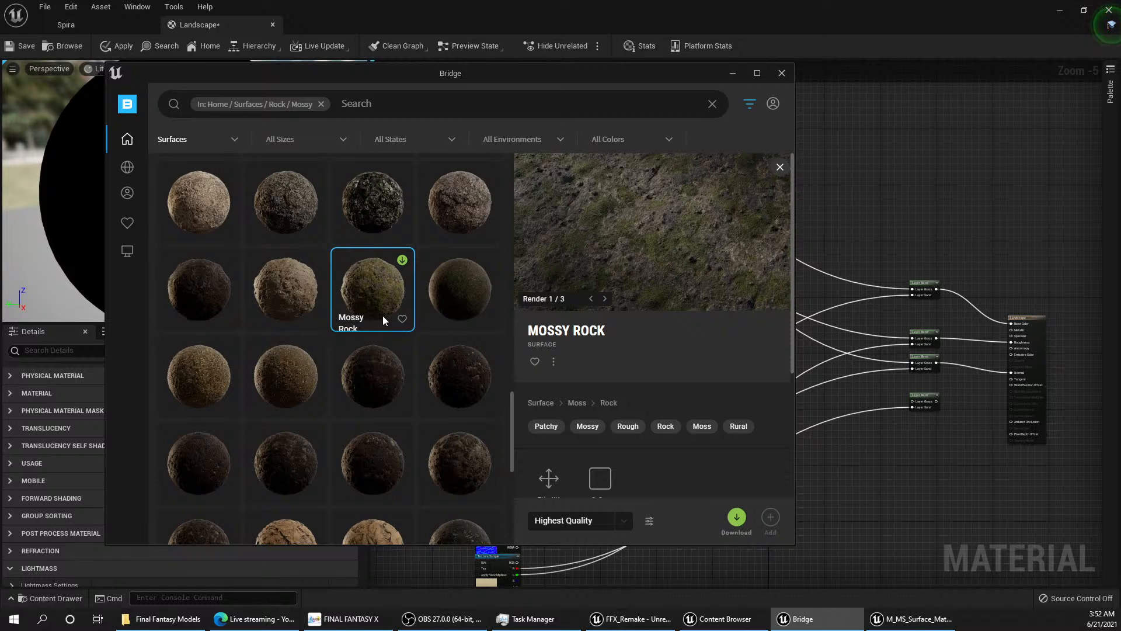
scroll(427, 363, "up", 1)
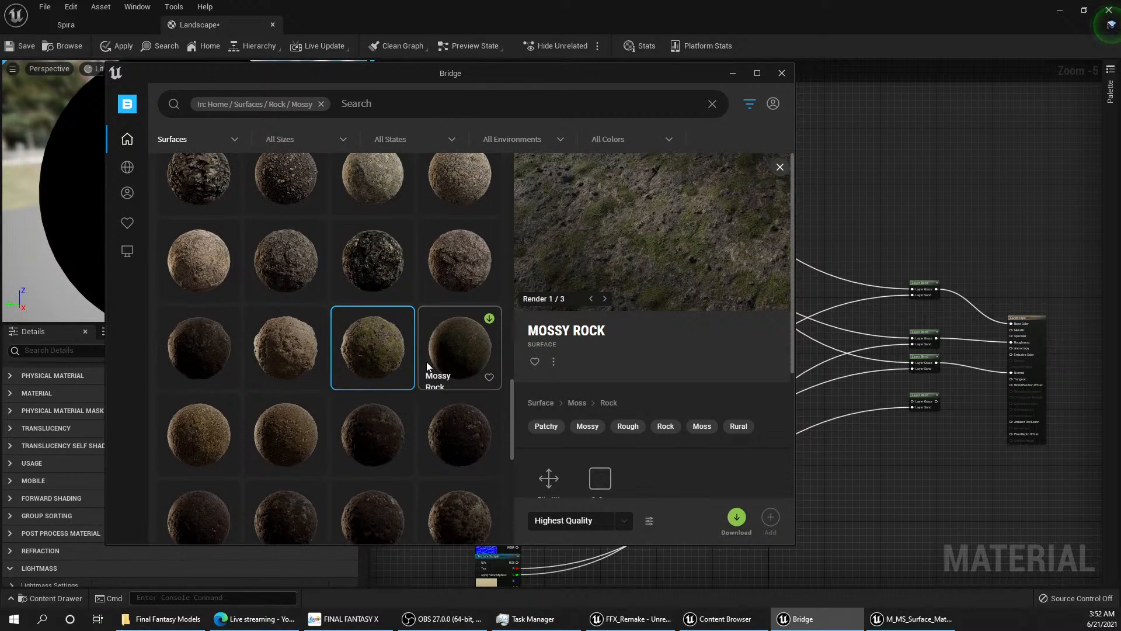
left_click(468, 346)
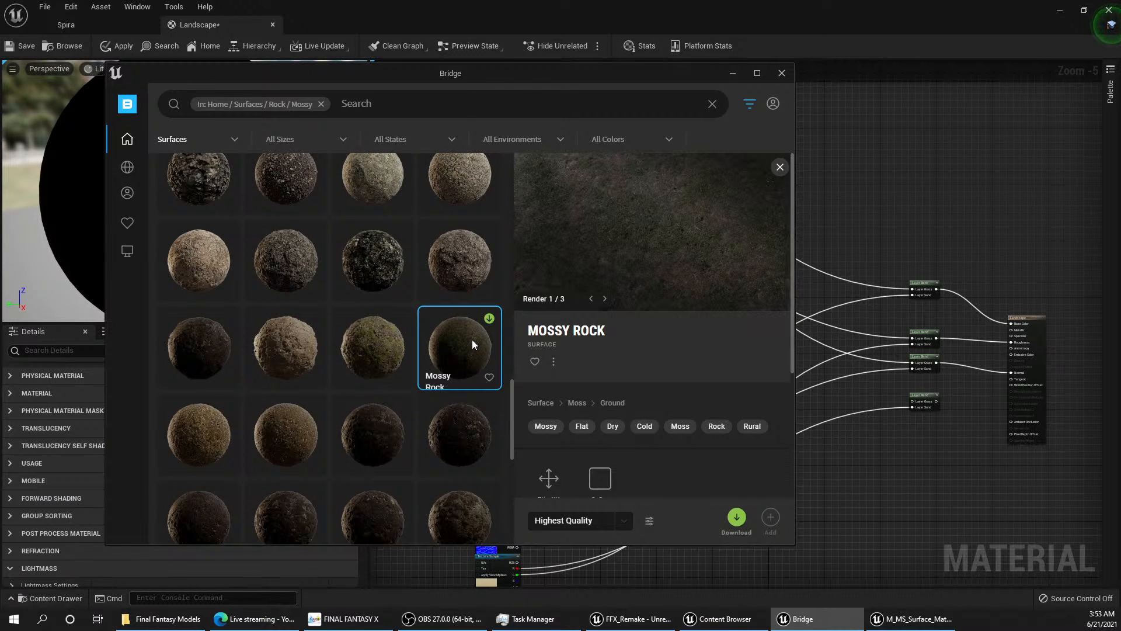
left_click(362, 353)
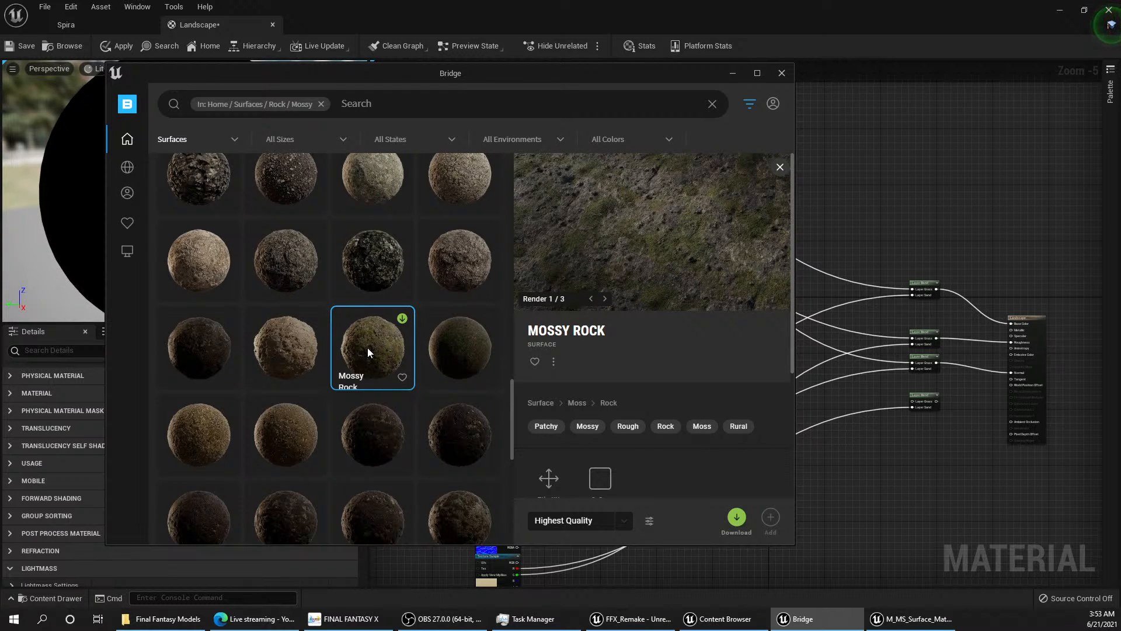
left_click(458, 347)
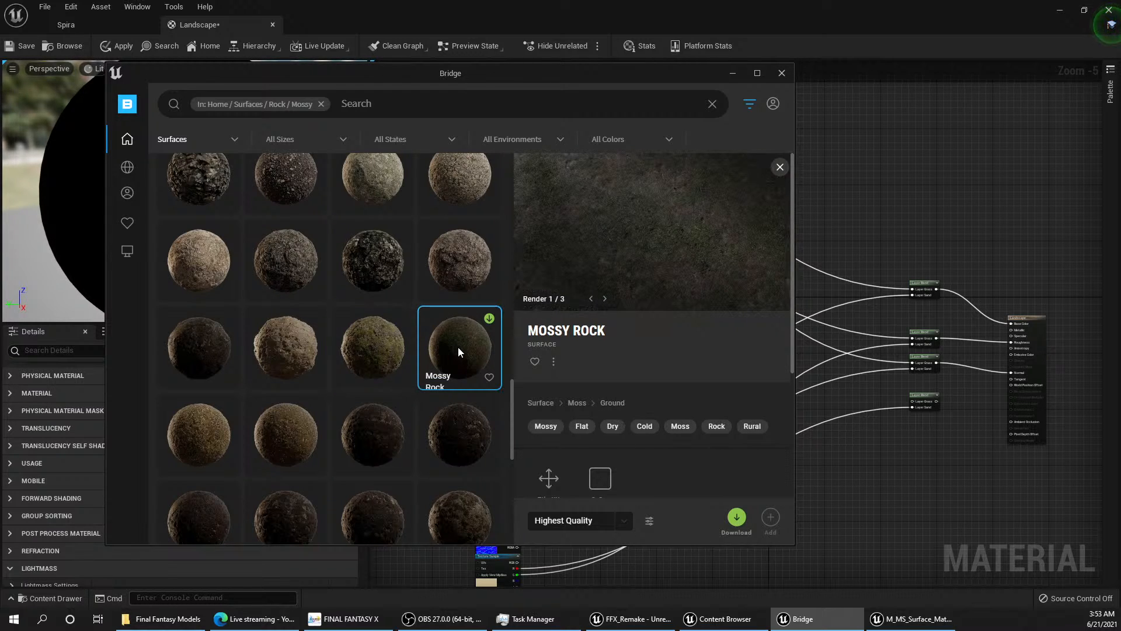
left_click(353, 344)
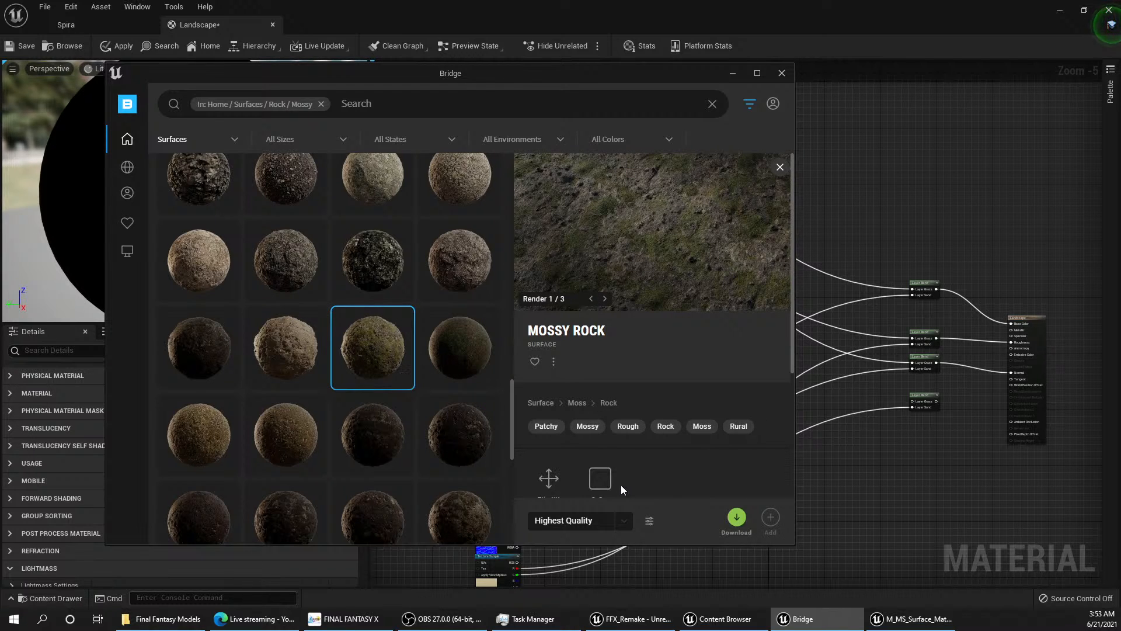
Step: Preview the Icelandic Mossy Rock surface and download the patchy green Mossy Rock surface at Highest Quality
scroll(433, 325, "up", 1)
scroll(432, 336, "up", 3)
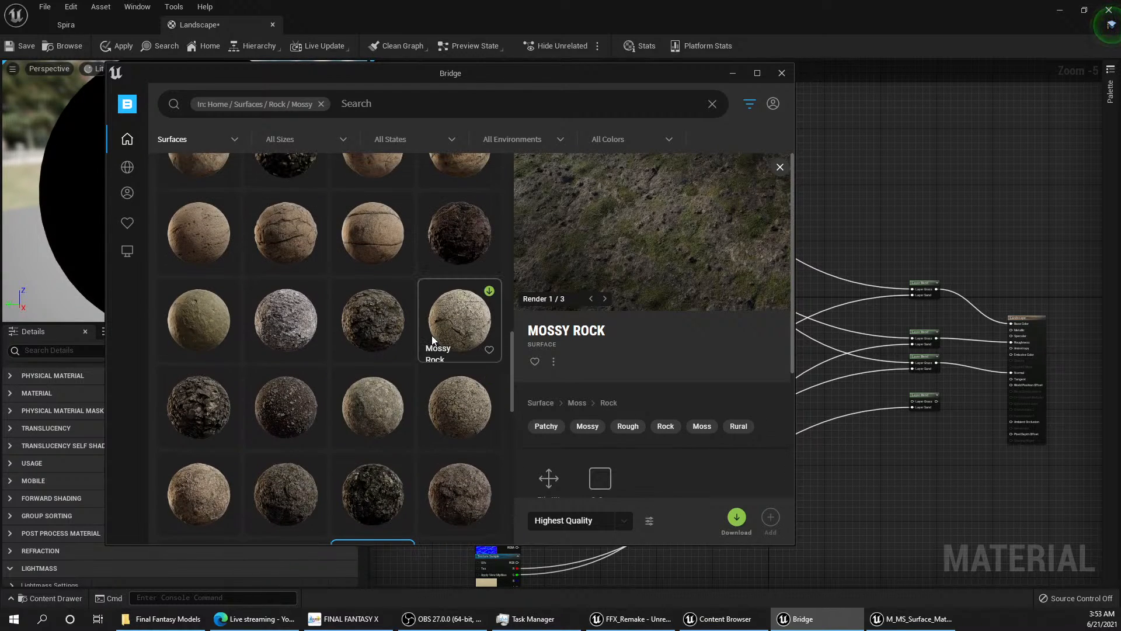
scroll(433, 335, "down", 2)
left_click(401, 174)
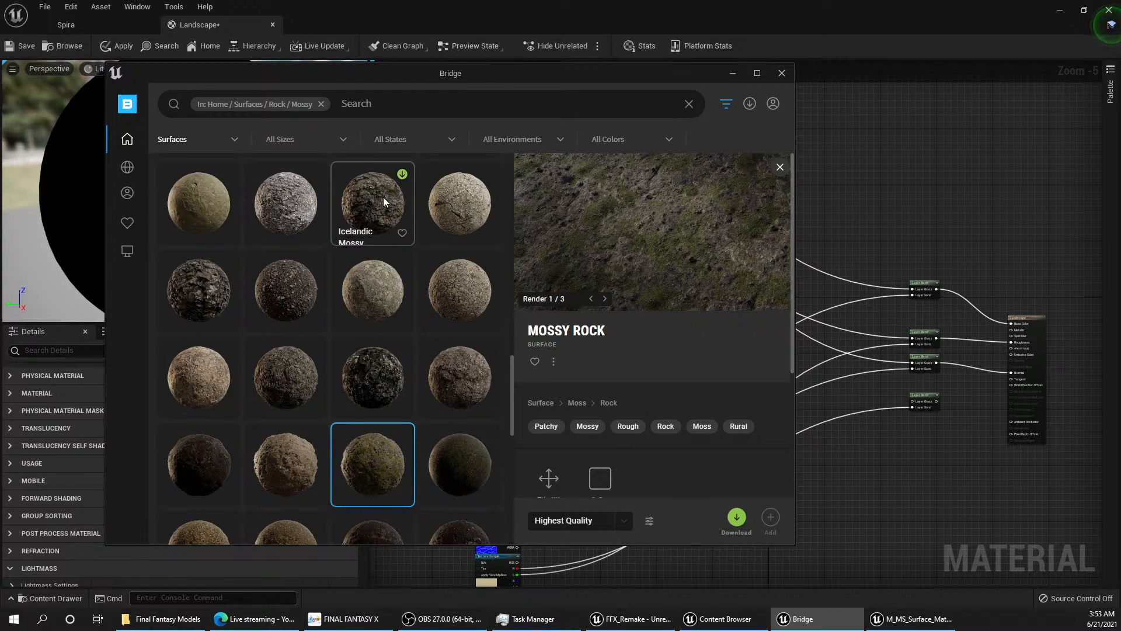
left_click(387, 221)
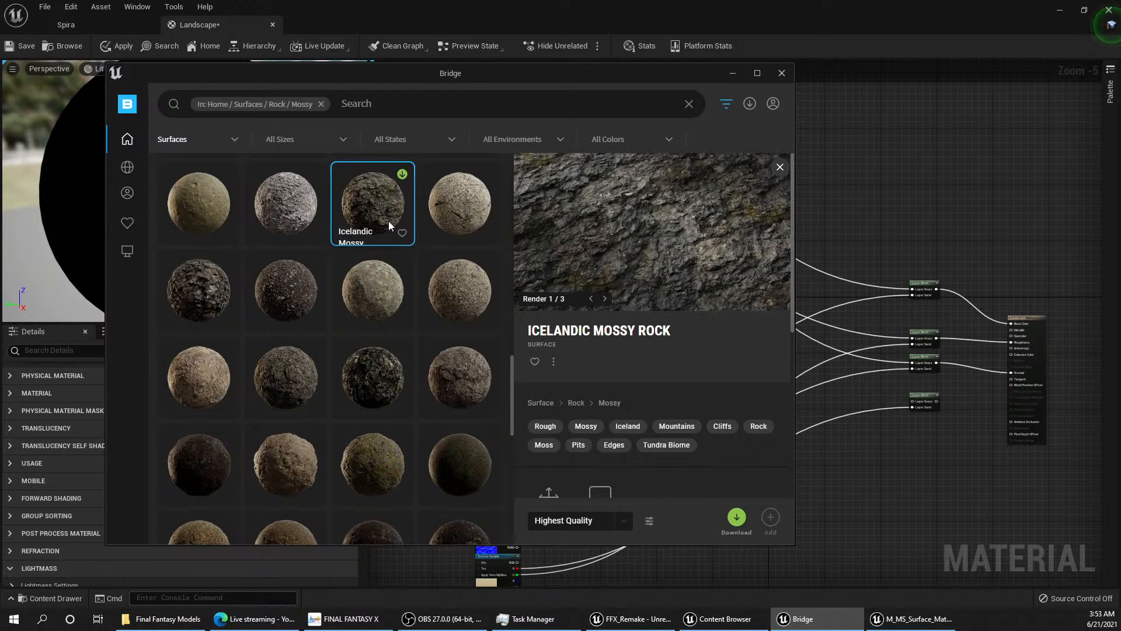
left_click(381, 476)
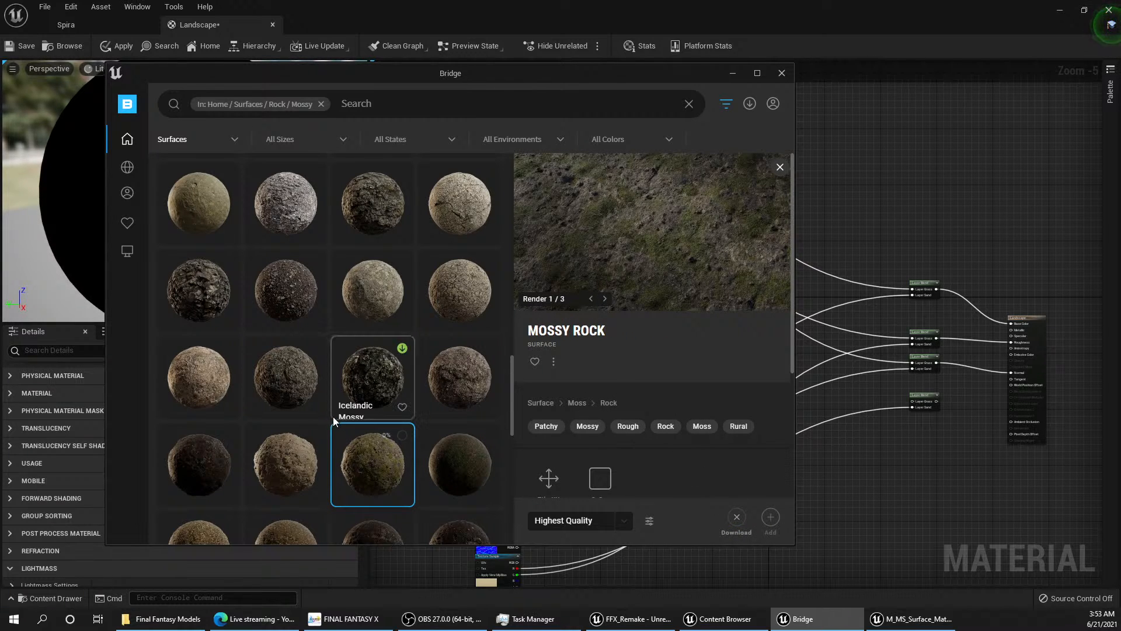
Step: Preview the dark Mossy Rock and the Lichen Covered Rock surfaces in the Mossy category, flipping through the latter's renders
scroll(351, 417, "up", 3)
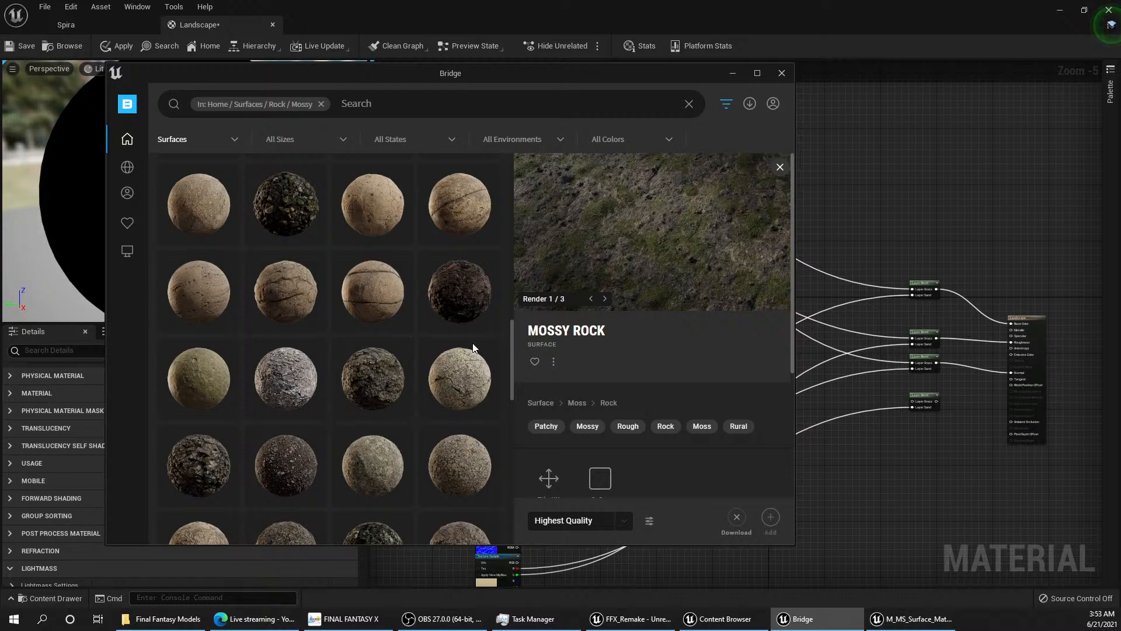
left_click(474, 292)
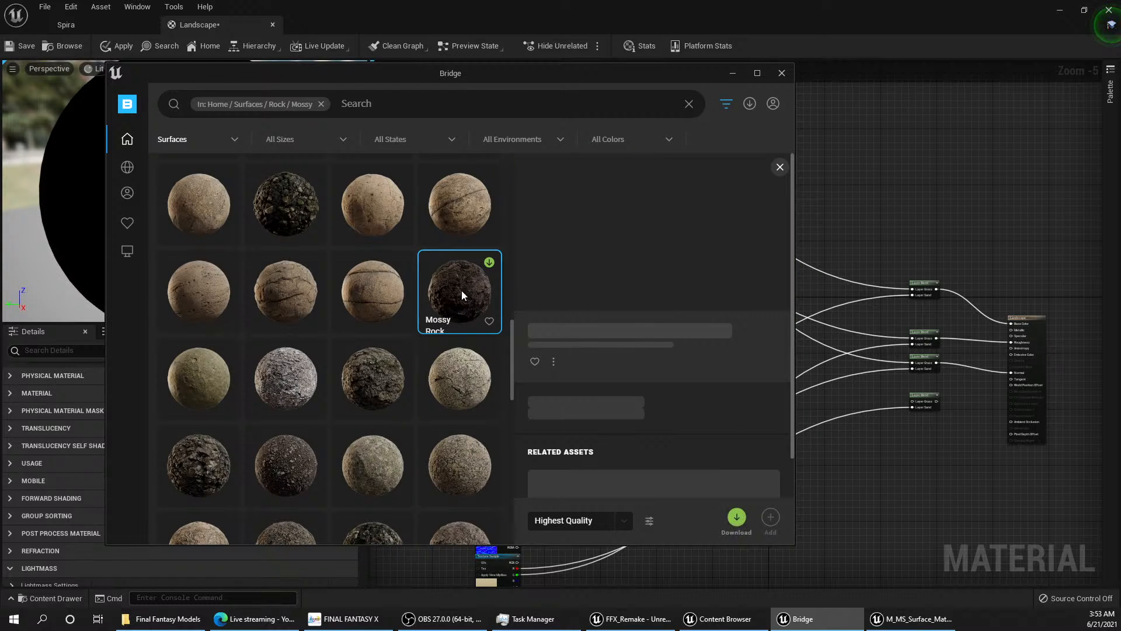
scroll(436, 291, "up", 4)
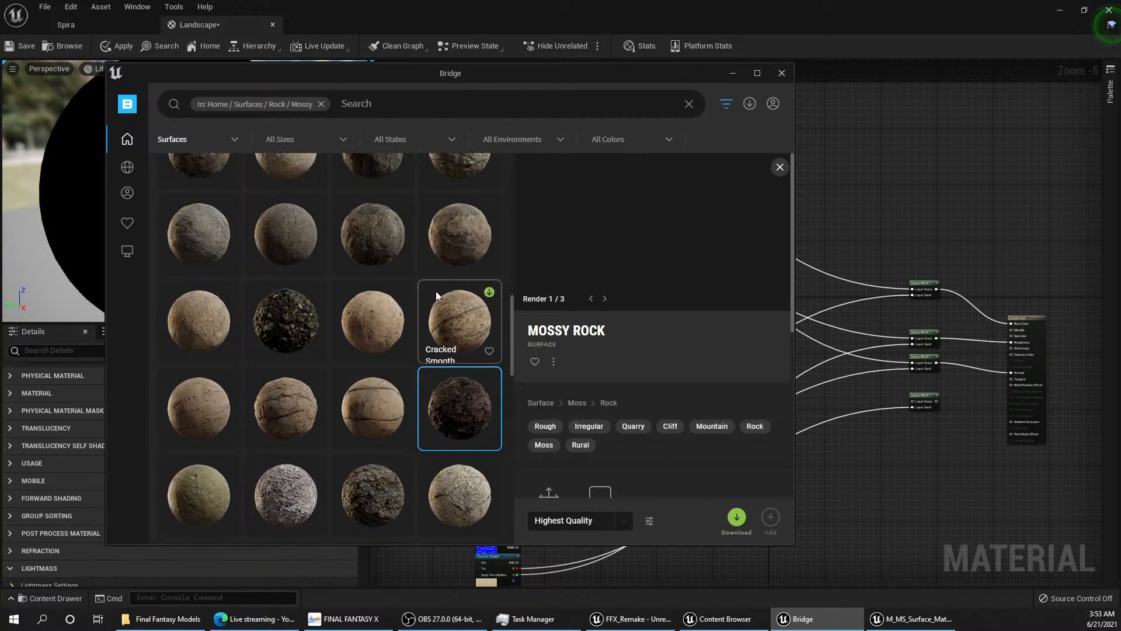
scroll(432, 290, "up", 2)
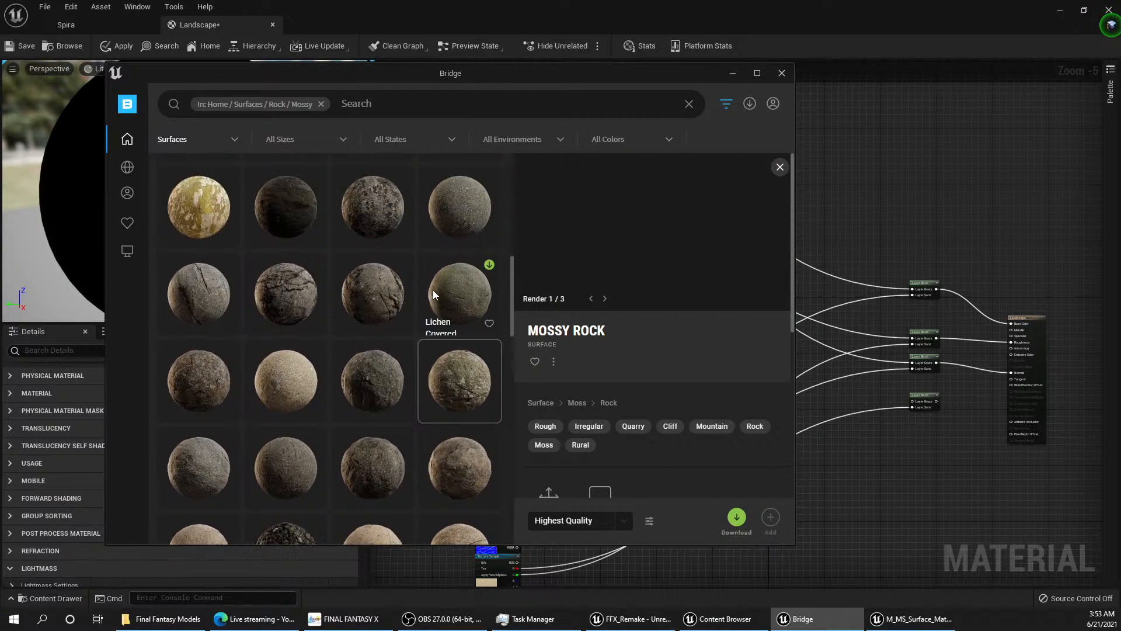
left_click(365, 379)
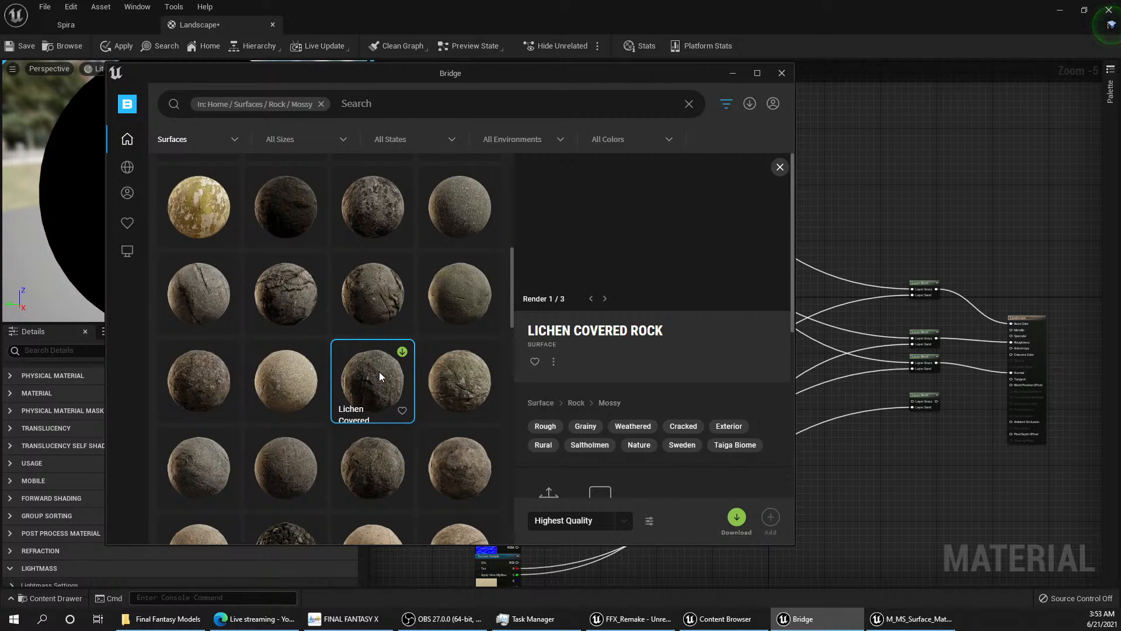
left_click(604, 299)
left_click(591, 299)
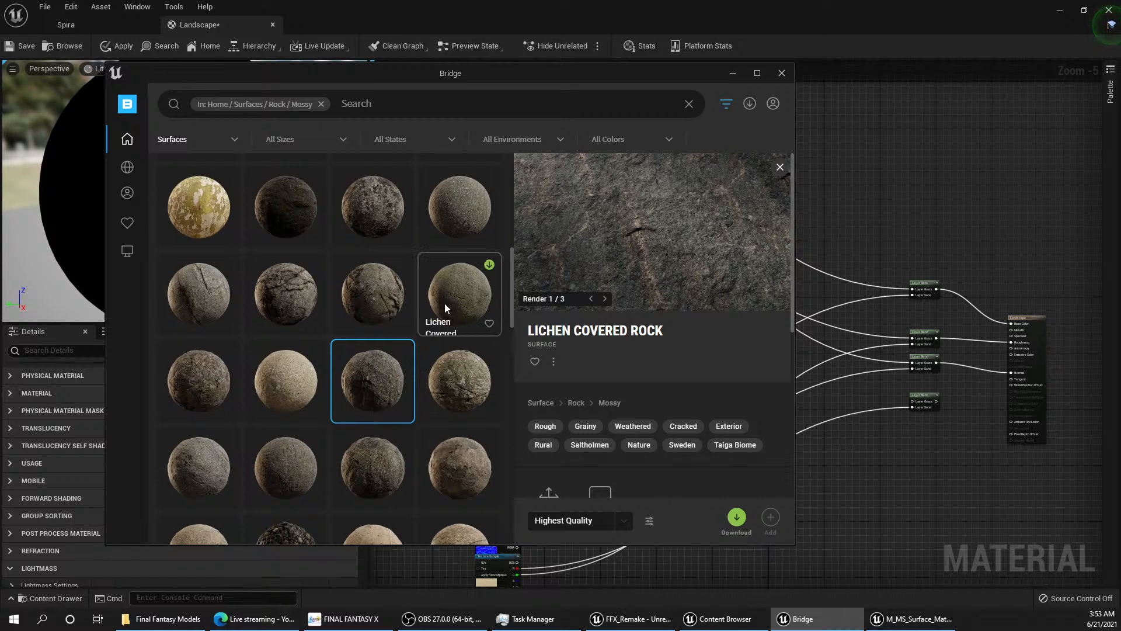
Step: Browse the rest of the Mossy category and compare the two golden-brown Mossy Rock surfaces with the patchy green Mossy Rock
scroll(433, 304, "up", 4)
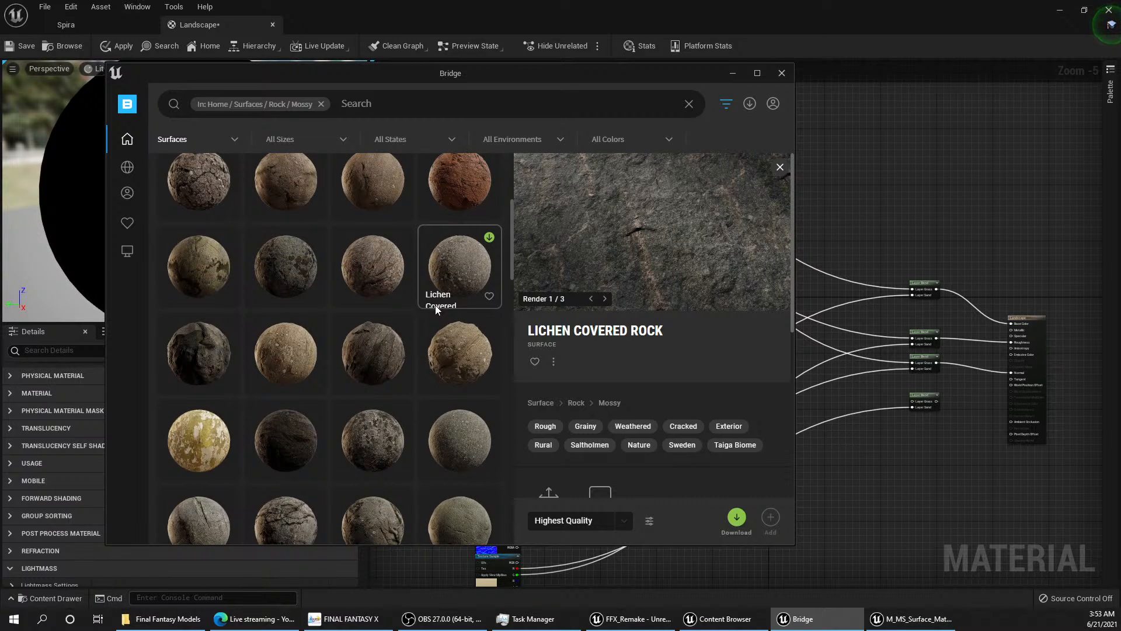
scroll(436, 305, "up", 3)
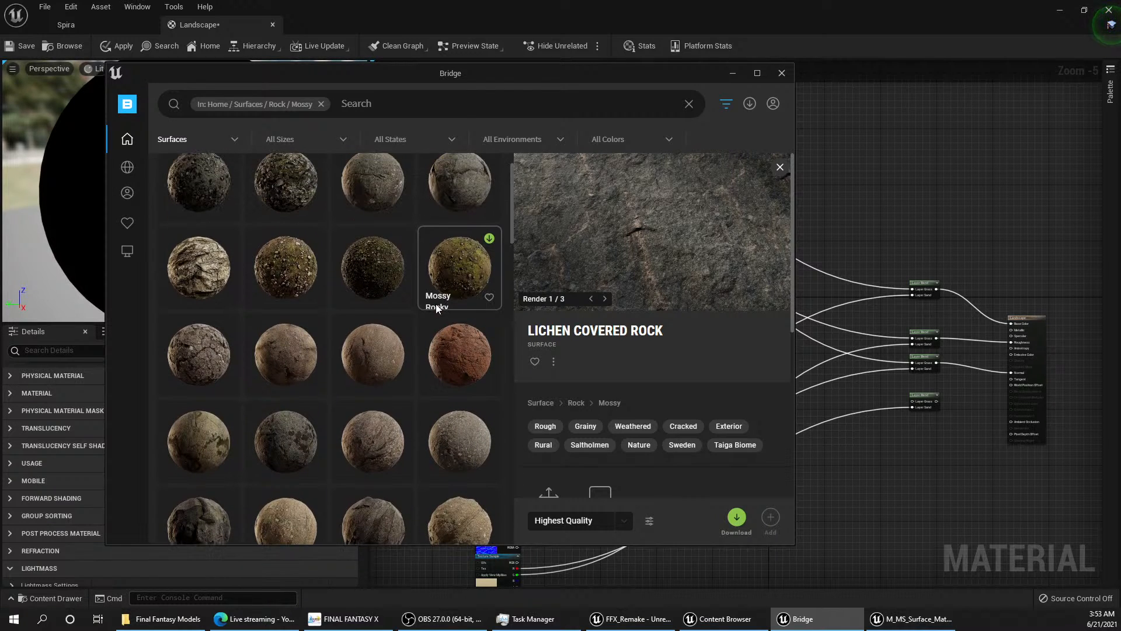
scroll(435, 304, "up", 2)
scroll(439, 307, "down", 4)
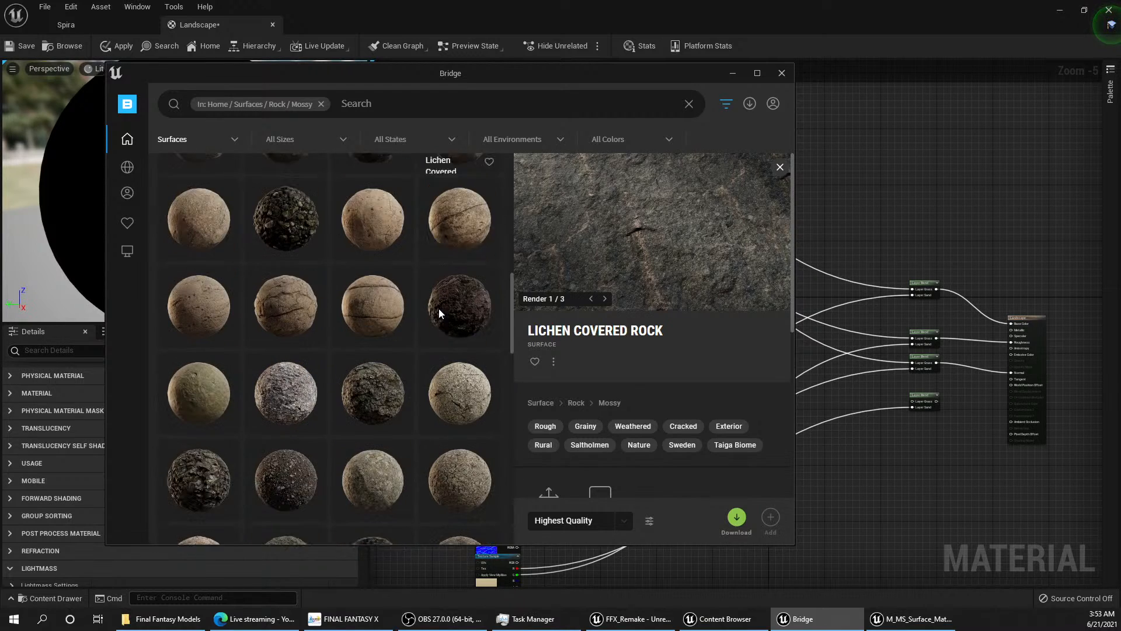
scroll(438, 307, "down", 4)
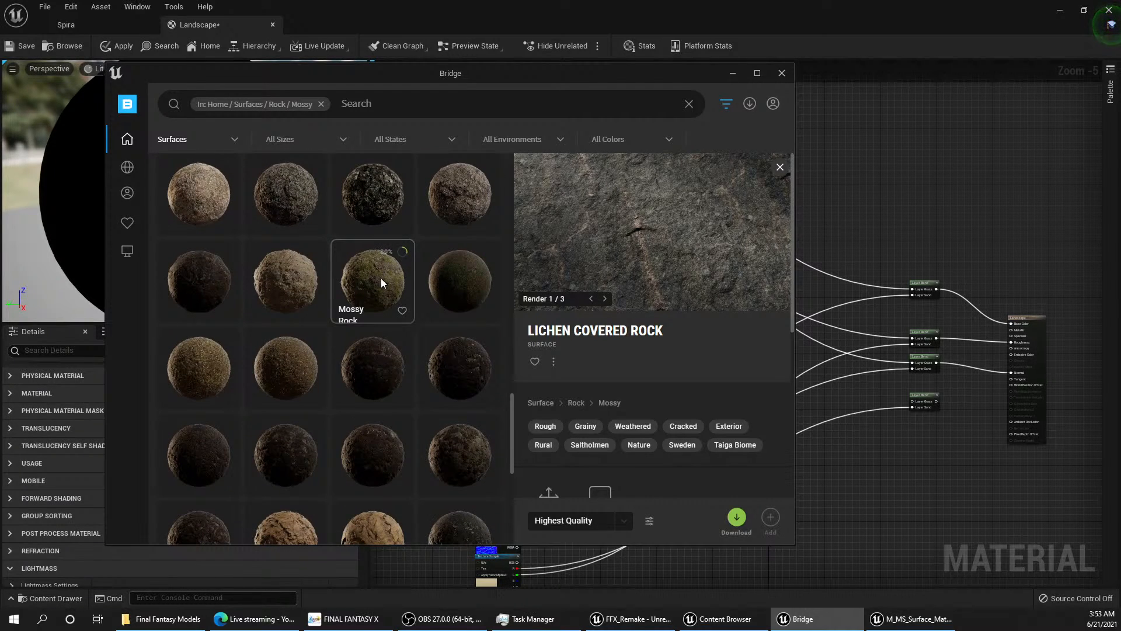
left_click(275, 369)
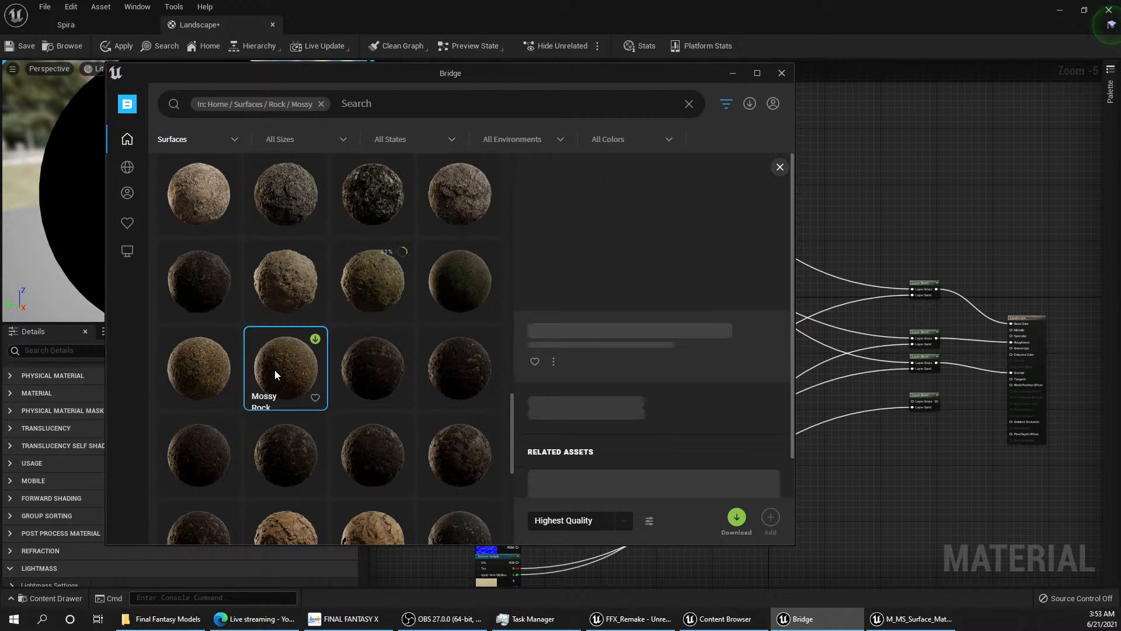
left_click(197, 366)
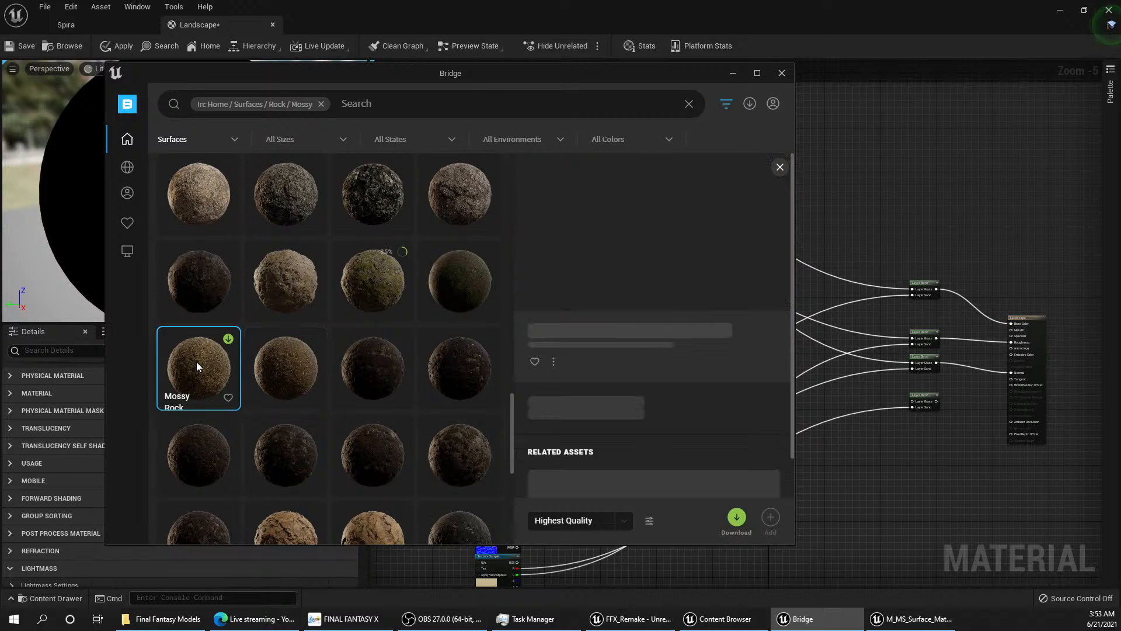
left_click(377, 277)
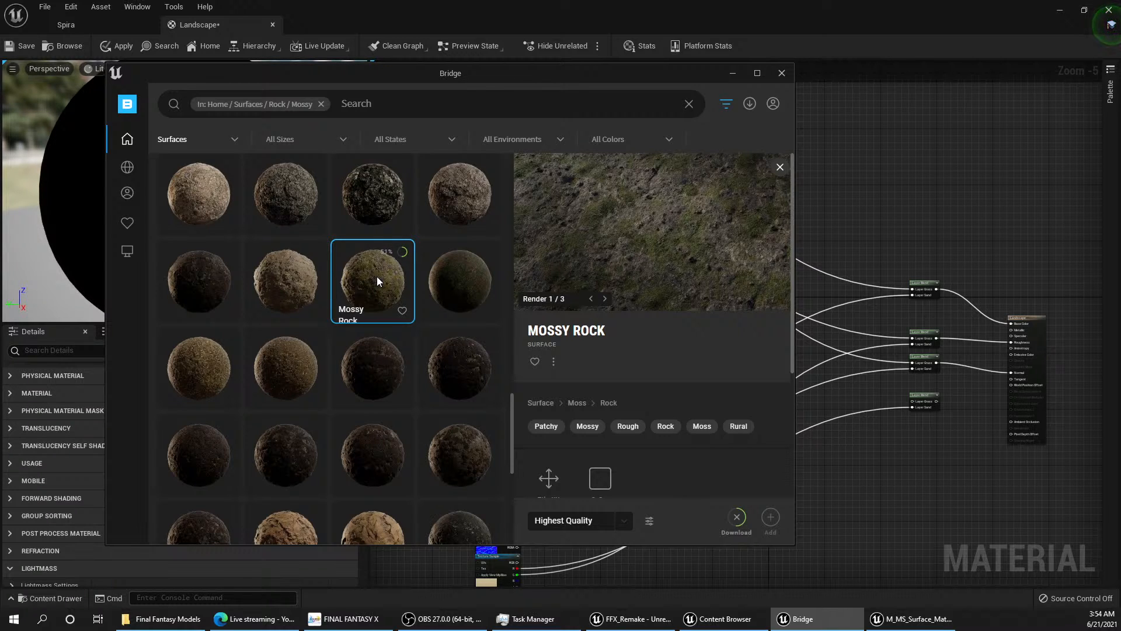
Step: In the Landscape material graph, move the grass texture samples and their connected node down, just above the sand texture samples
left_click(880, 41)
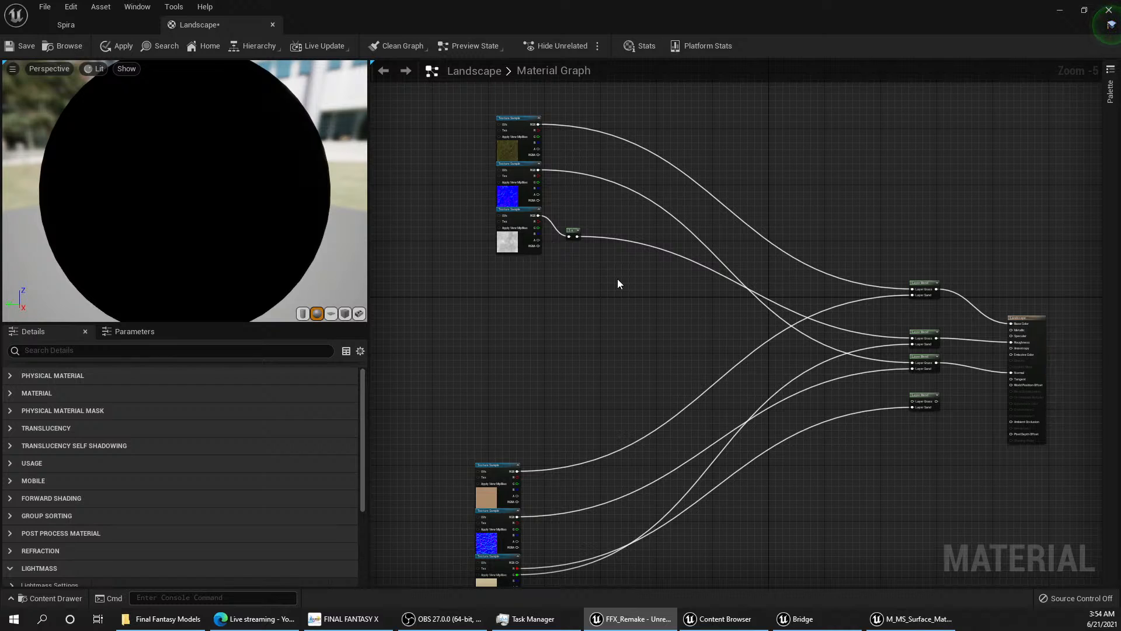
right_click_drag(618, 284, 652, 255)
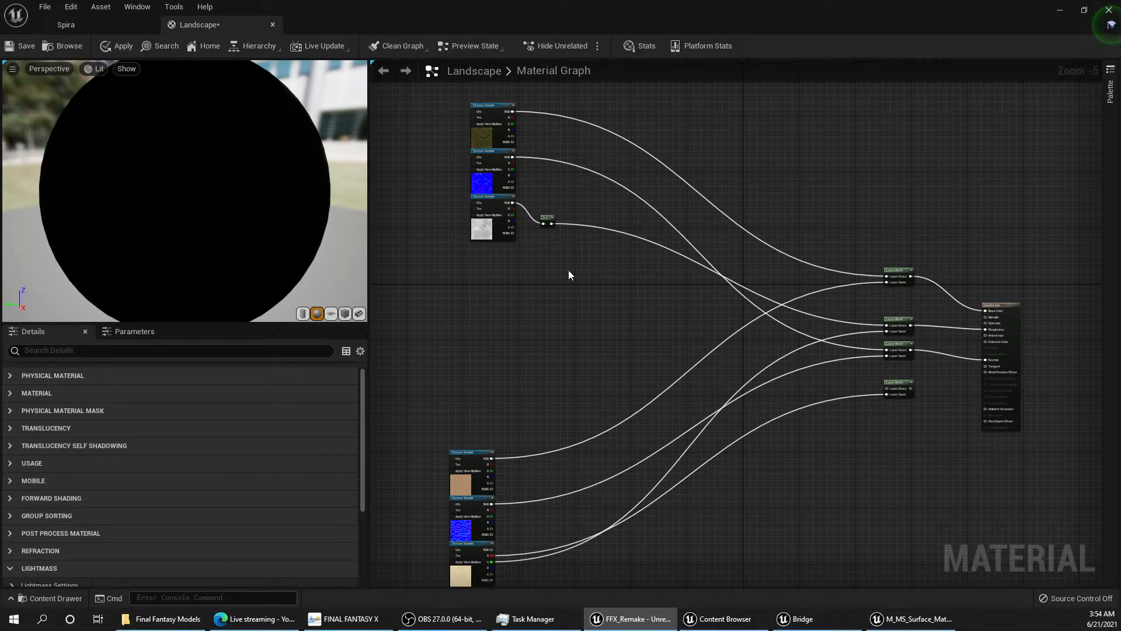
left_click_drag(570, 251, 481, 258)
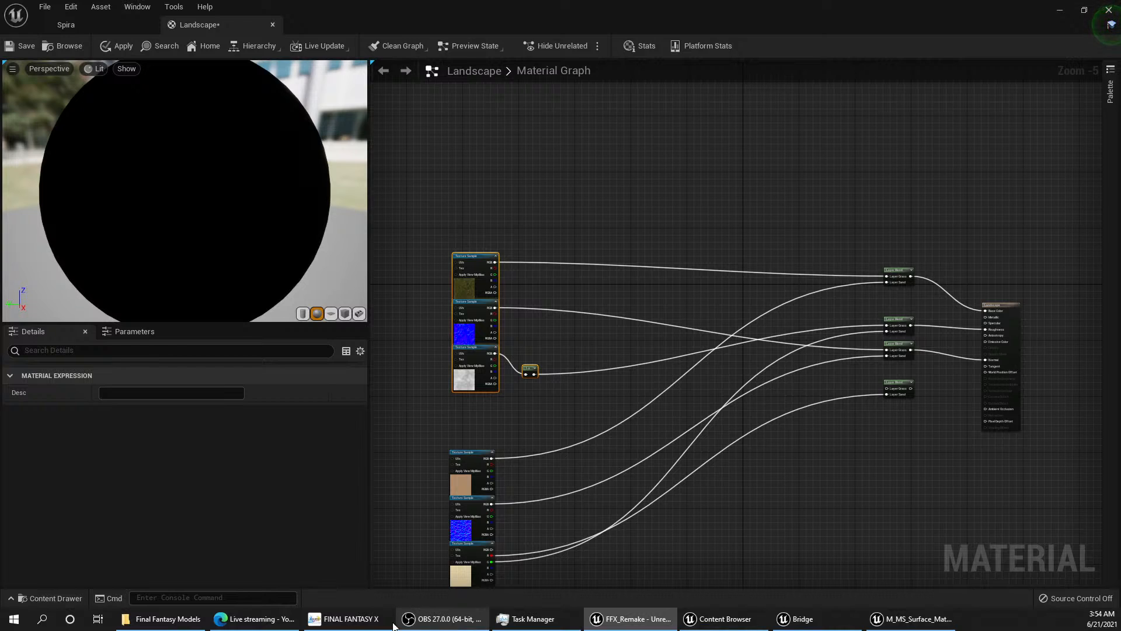
left_click(346, 619)
left_click(617, 621)
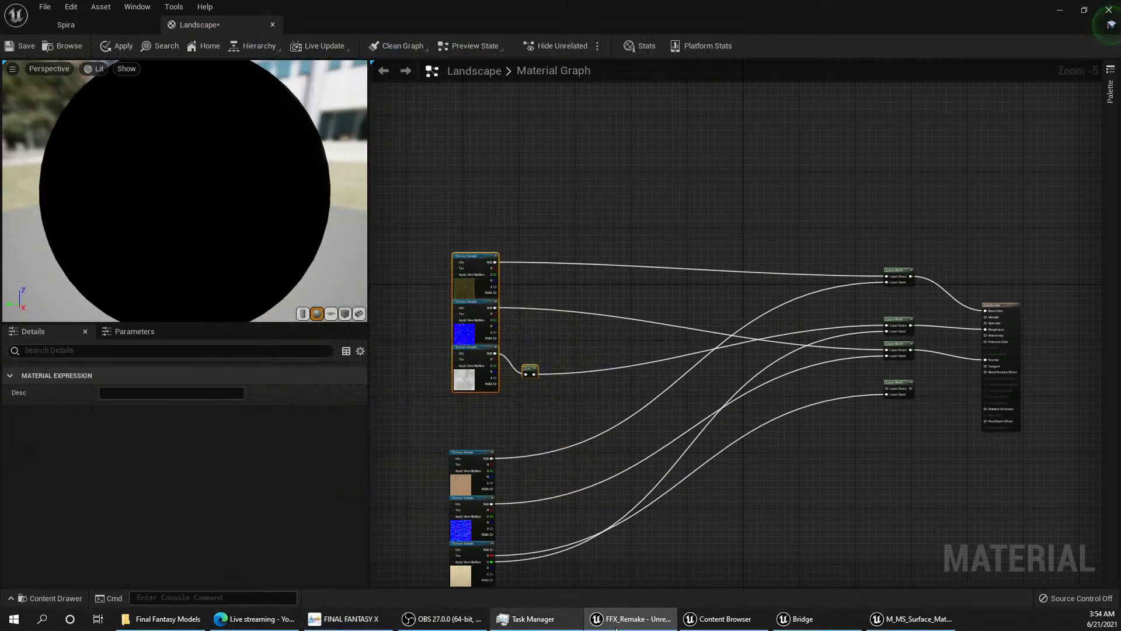
Step: Switch to Bridge and open the Patchy category of Grass surfaces
left_click(809, 622)
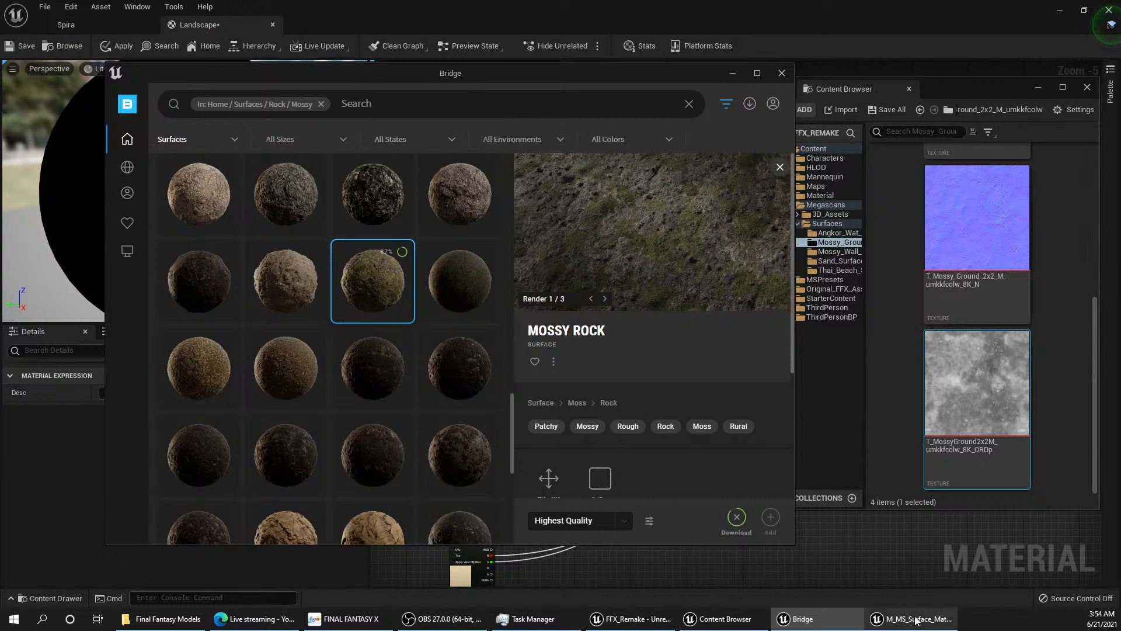
left_click(916, 620)
left_click(809, 620)
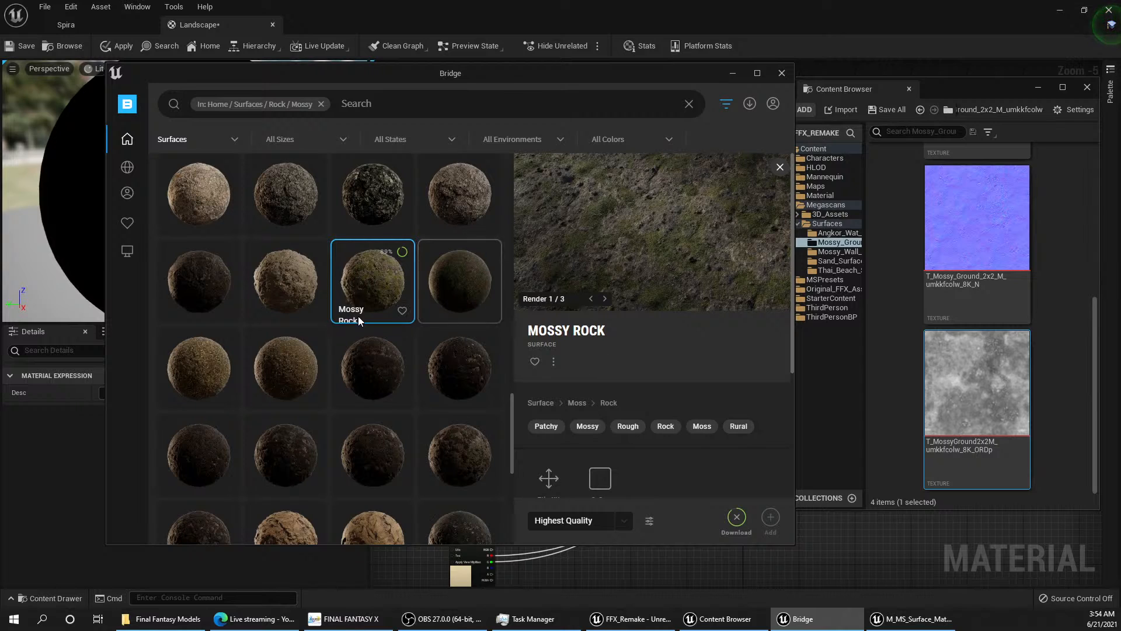
mouse_move(149, 194)
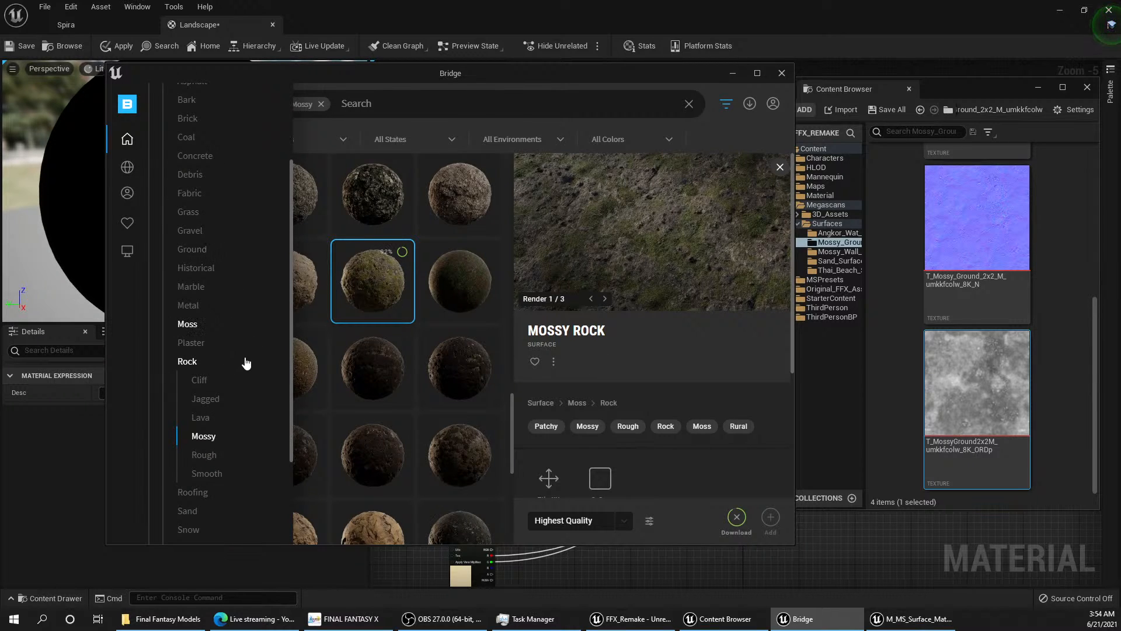
scroll(220, 365, "down", 4)
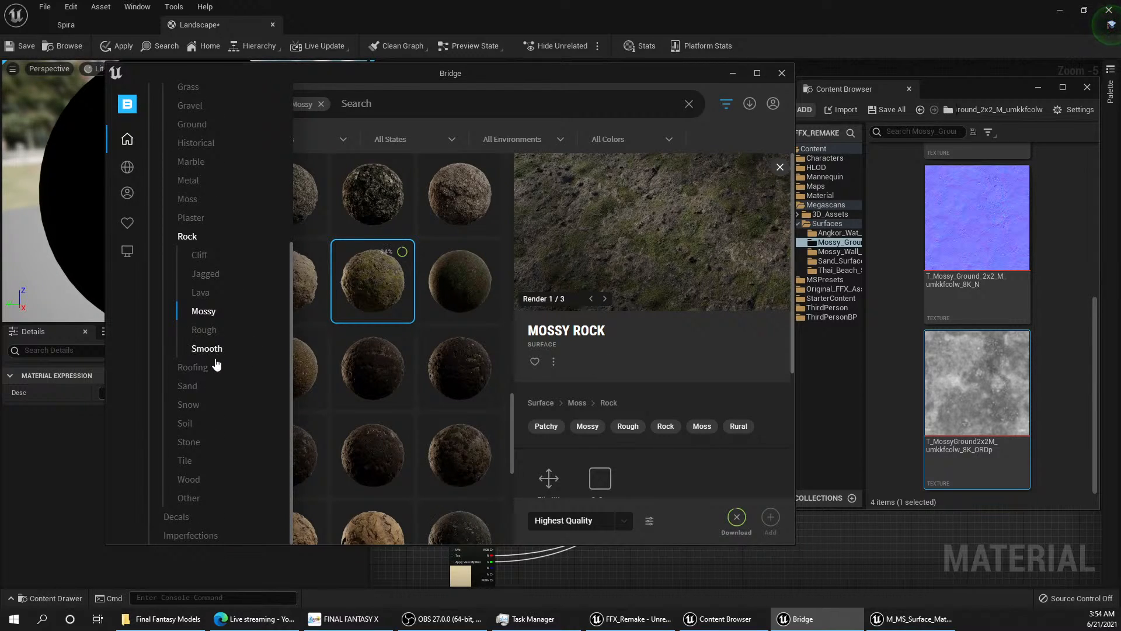
scroll(213, 362, "up", 8)
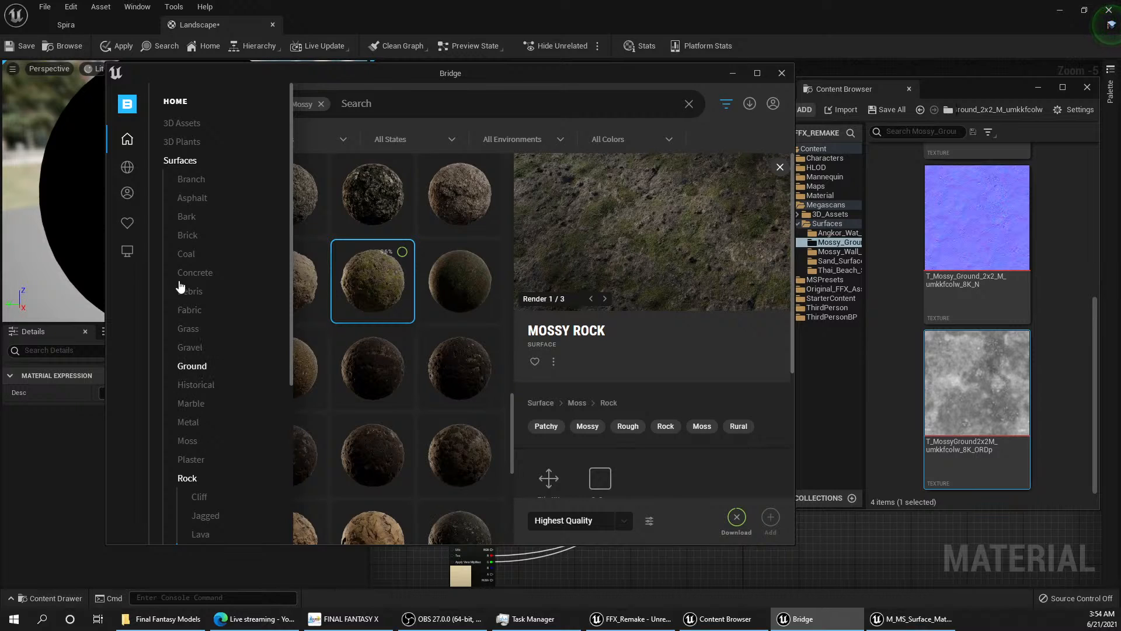
left_click(191, 331)
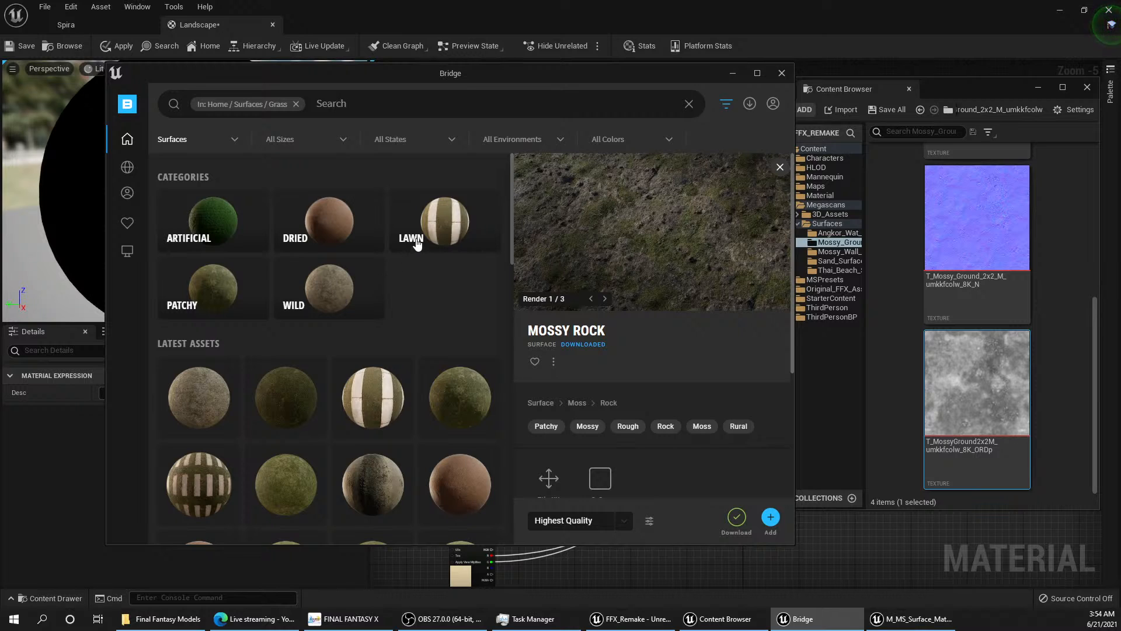
left_click(204, 290)
Step: Compare the Uncut Grass and Grass Cut surfaces at the end of the Patchy category and download Uncut Grass at Highest Quality
scroll(336, 292, "down", 5)
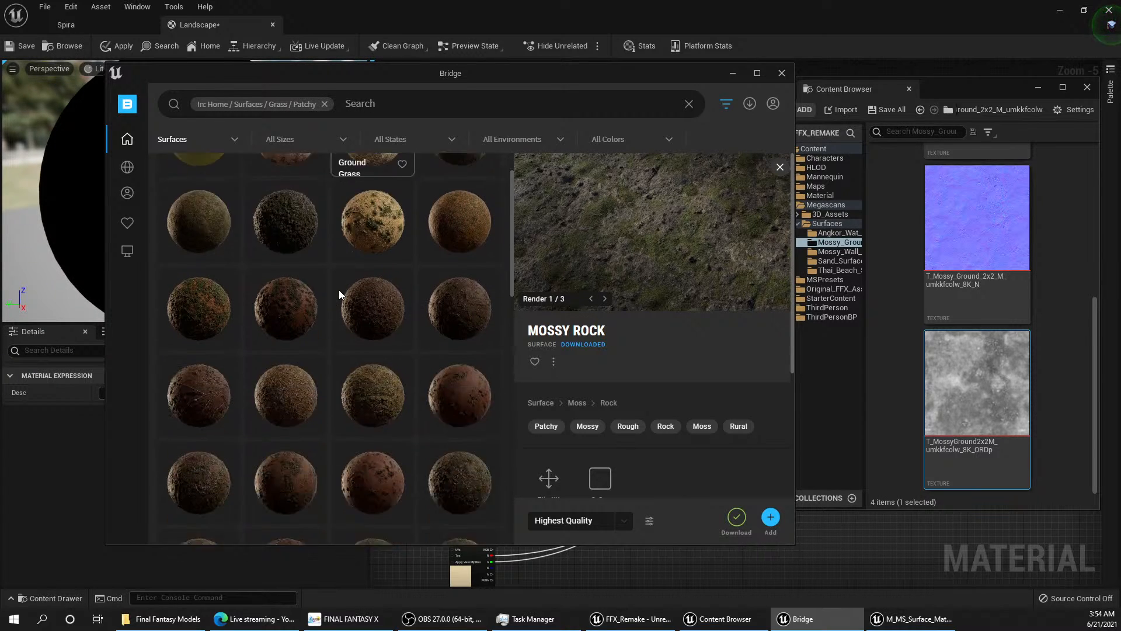
scroll(337, 293, "down", 3)
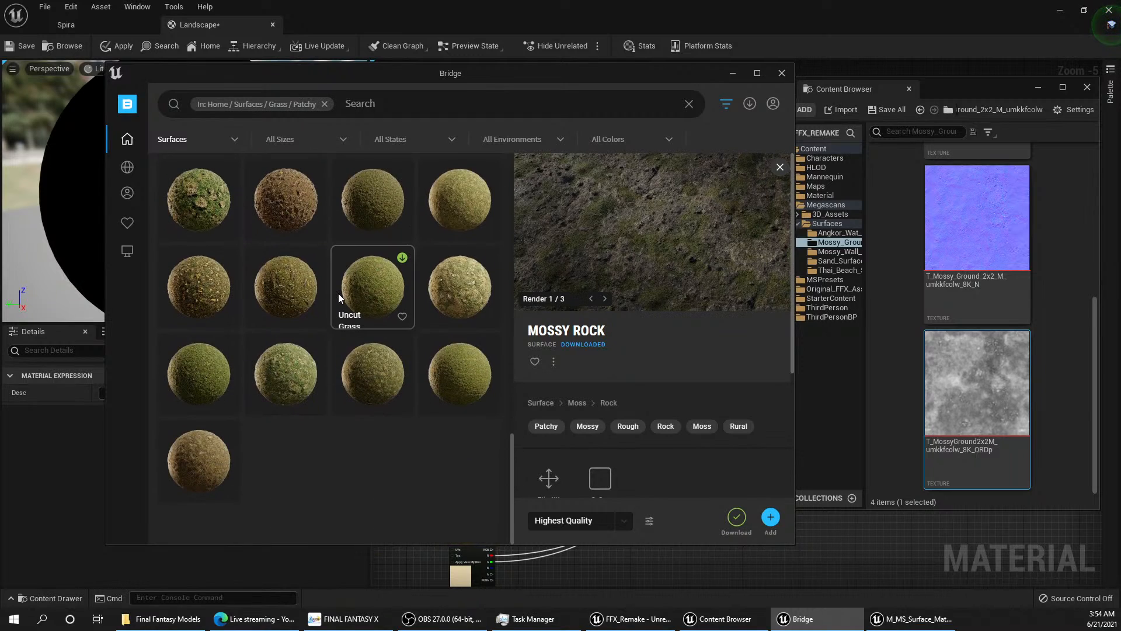
left_click(440, 369)
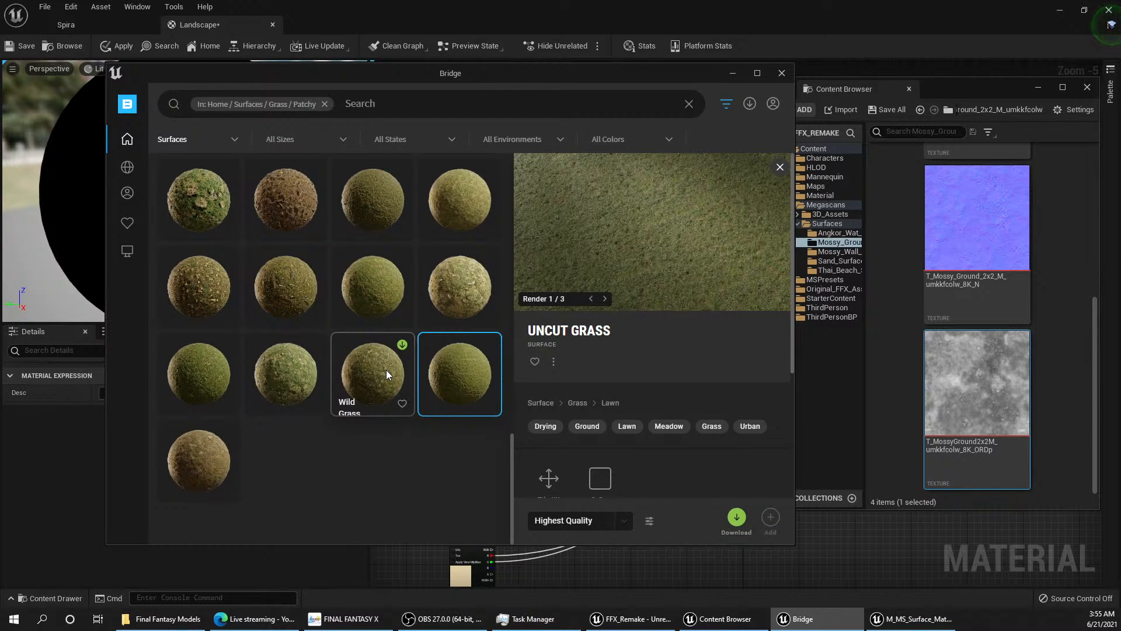
left_click(189, 367)
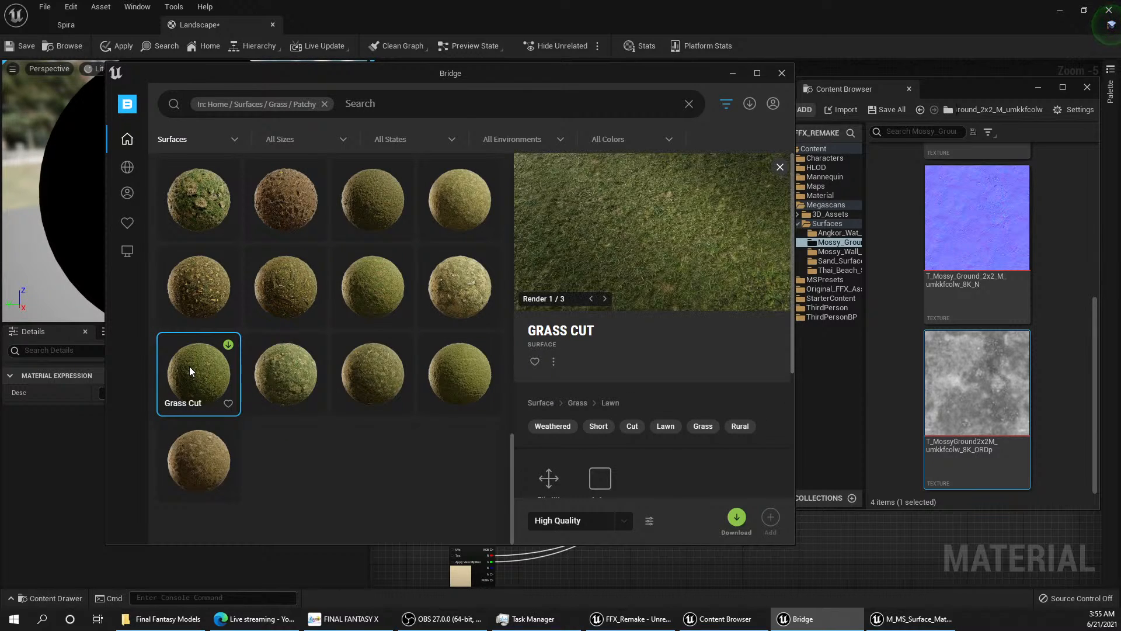
left_click(469, 366)
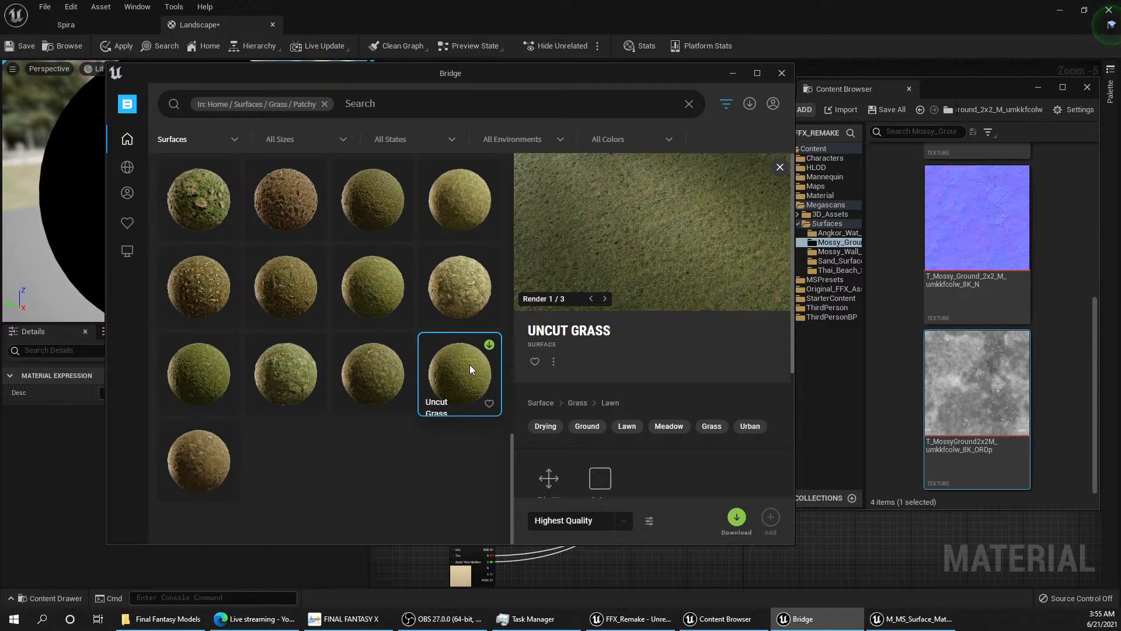
left_click(737, 518)
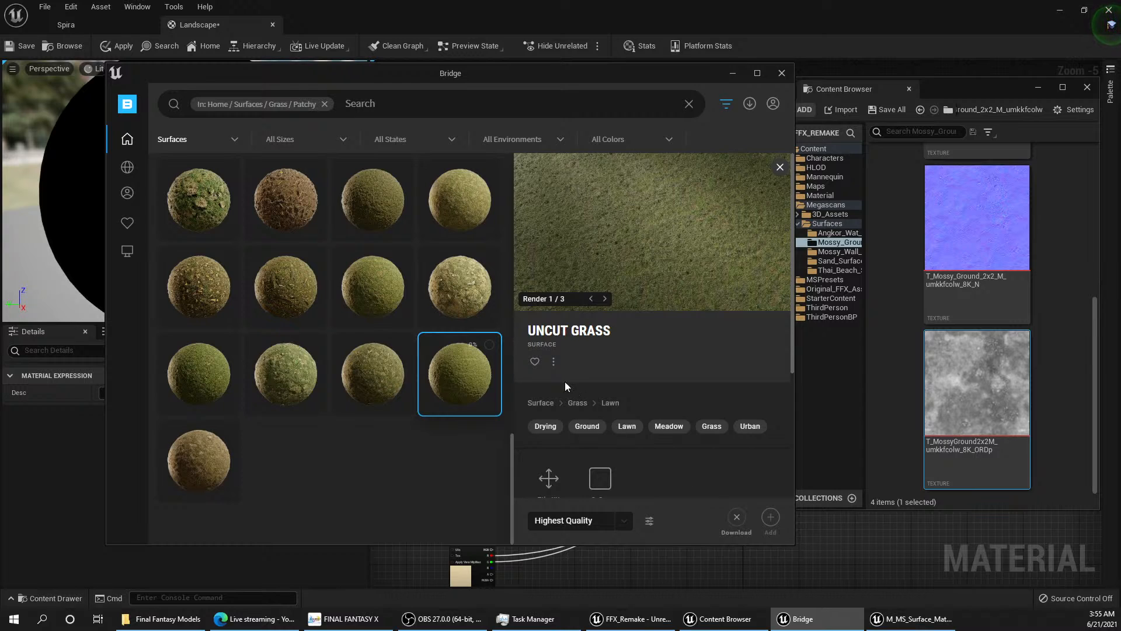
Step: Add the downloaded Mossy Rock 2x2 surface to the project from Bridge's local assets
left_click(734, 74)
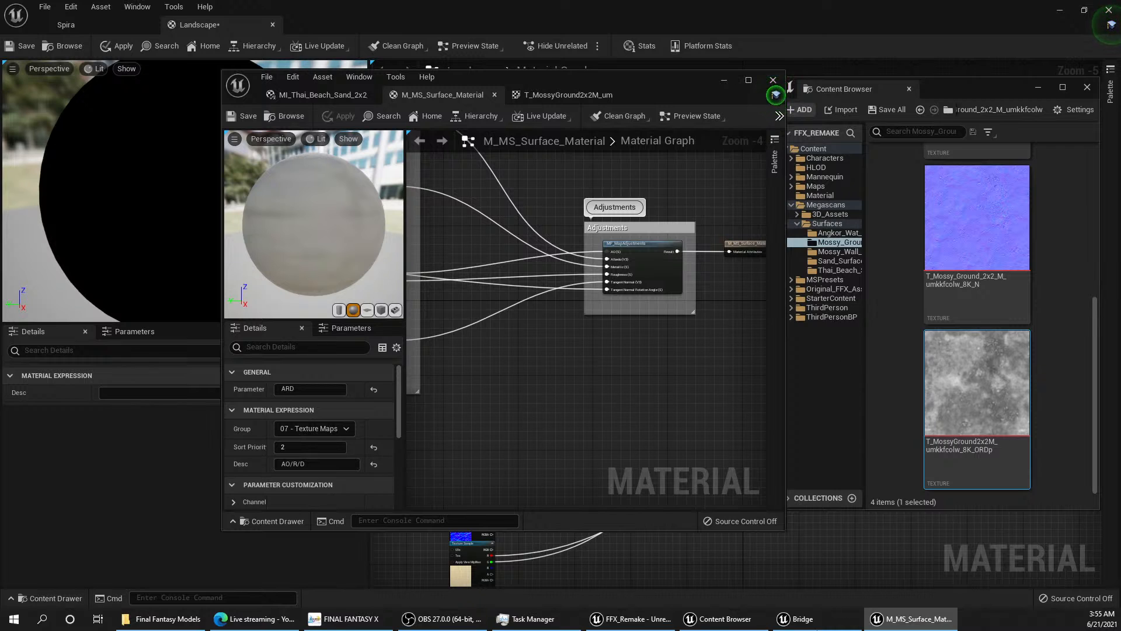
left_click(821, 621)
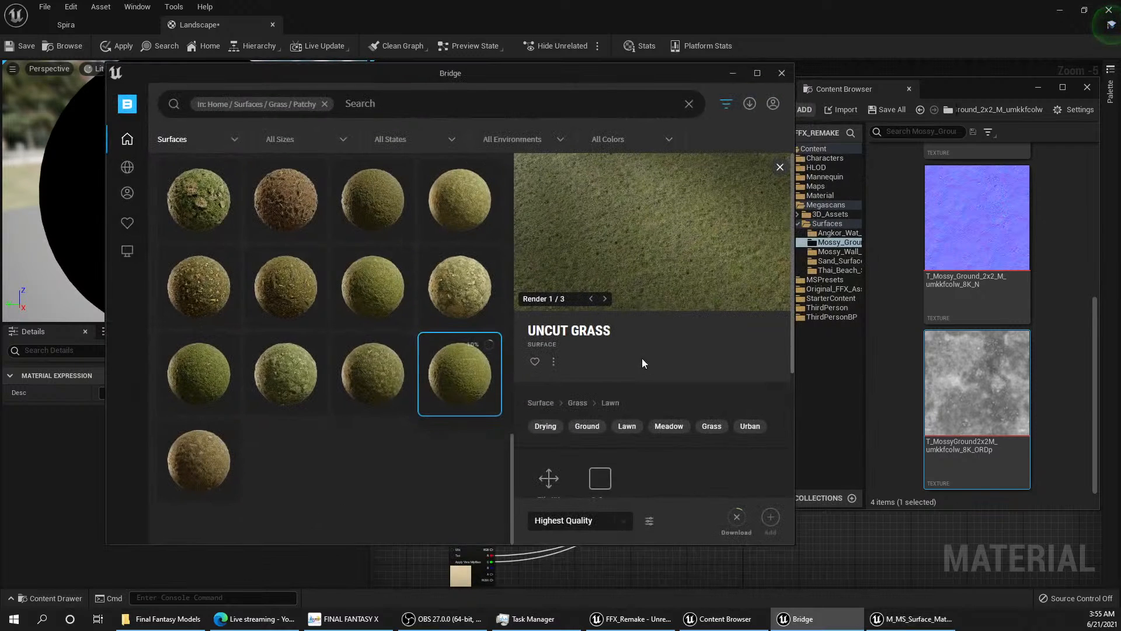
left_click(127, 250)
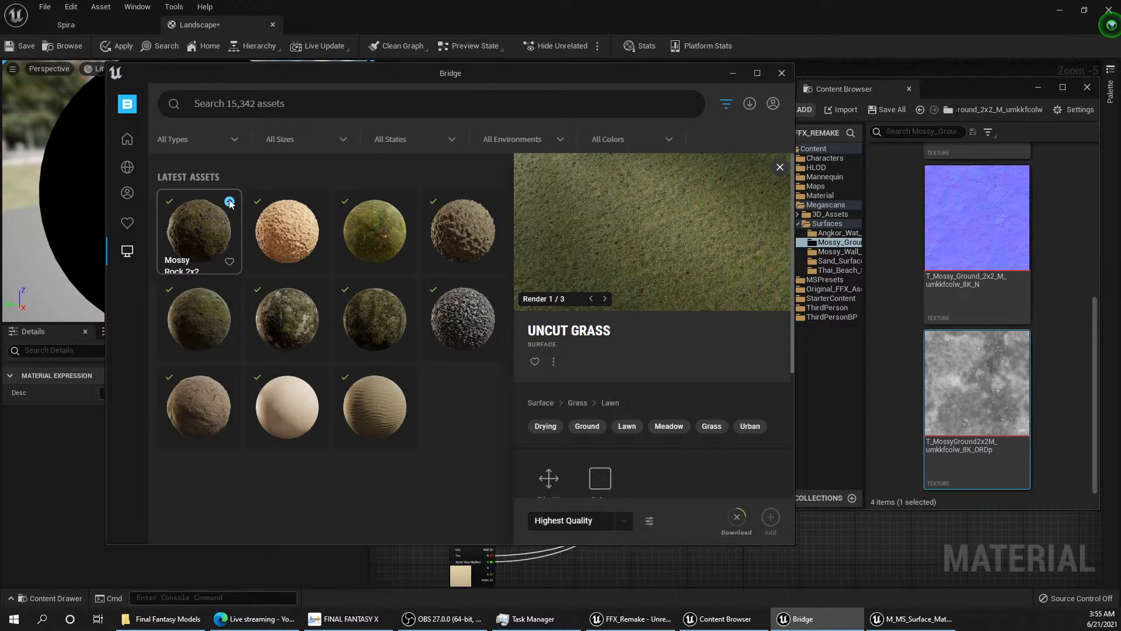
left_click(230, 201)
mouse_move(136, 257)
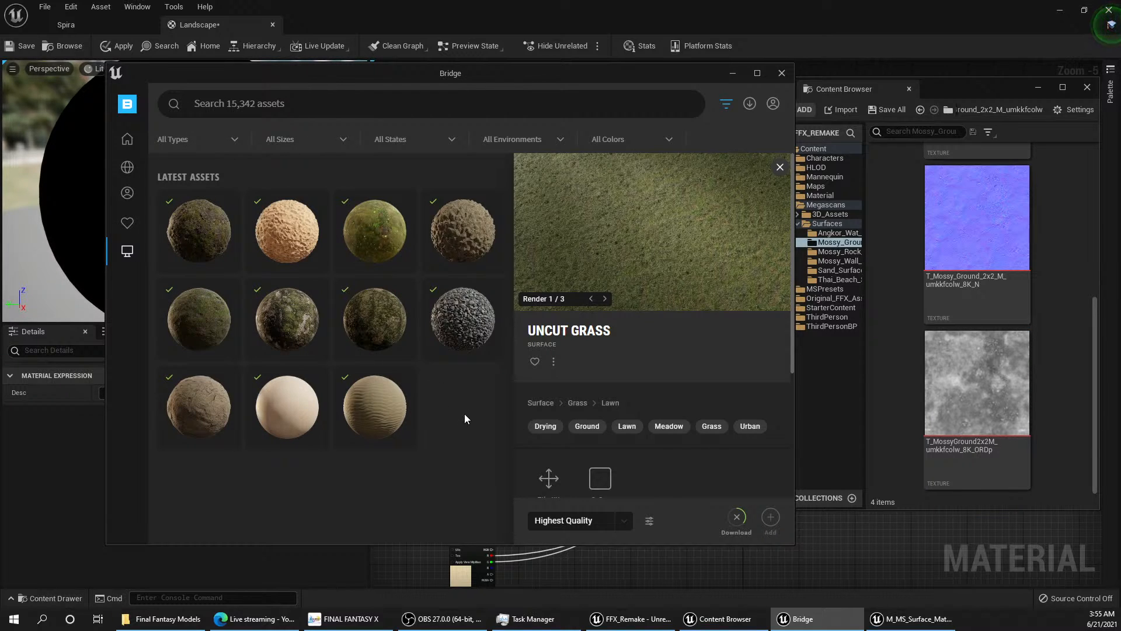
Step: Open the Mossy_Rock folder under Megascans Surfaces in the Content Browser and examine the full M_MS_Surface_Material graph
mouse_move(431, 326)
left_click(826, 383)
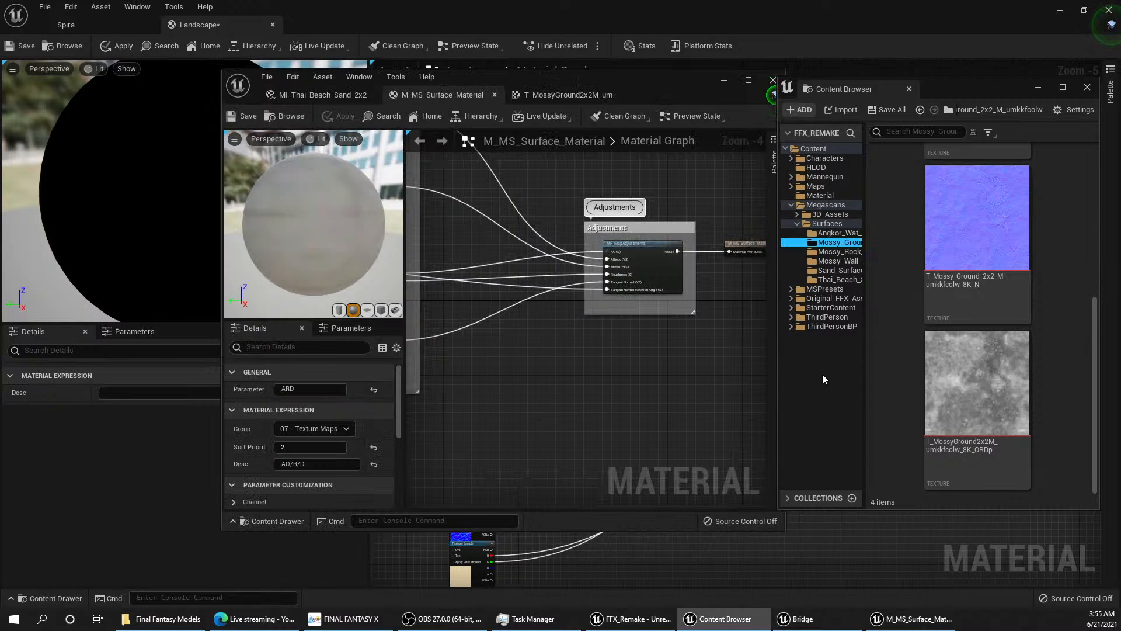
left_click(840, 253)
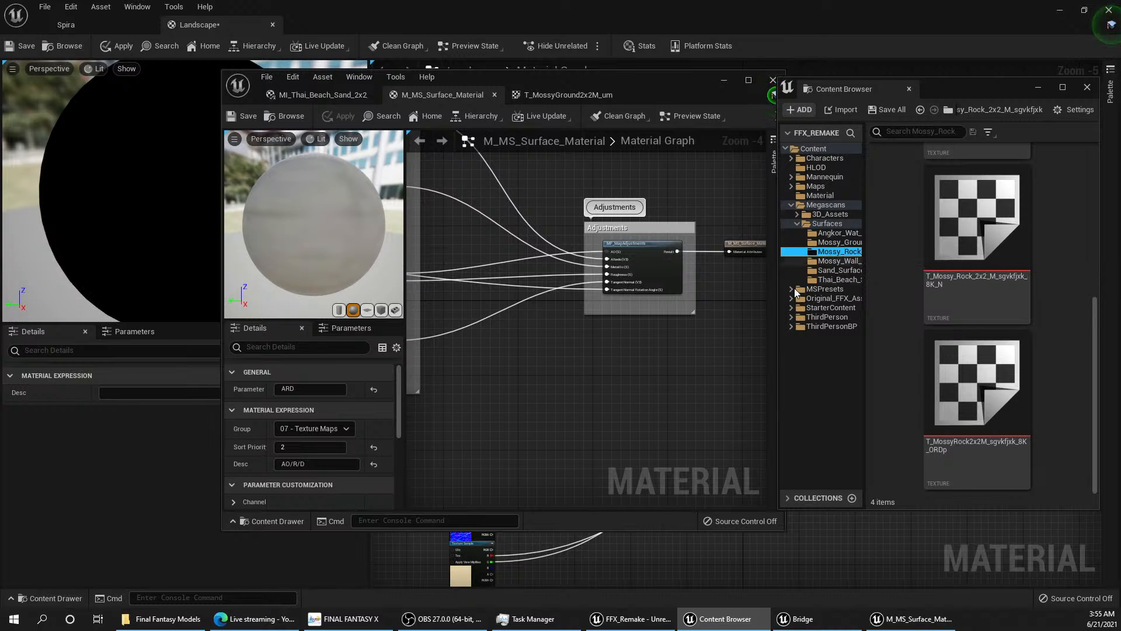
scroll(555, 376, "down", 3)
right_click_drag(537, 373, 615, 366)
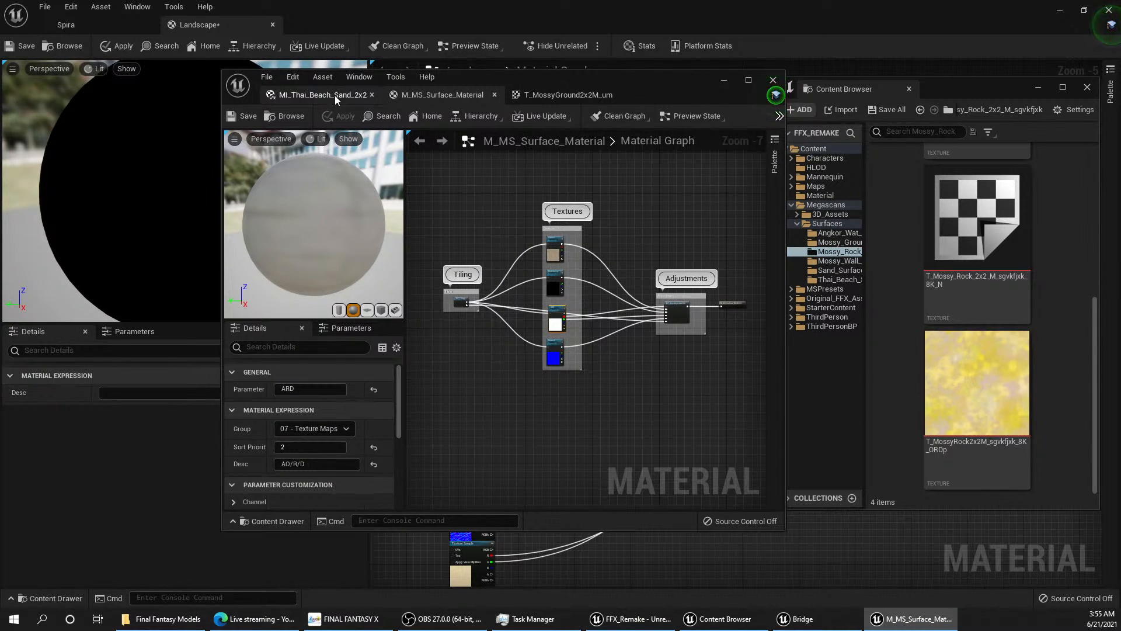
Step: Close the MI_Thai_Beach_Sand_2x2, M_MS_Surface_Material and T_MossyGround2x2M_um editors to return to the Landscape material graph
left_click(373, 93)
left_click(373, 93)
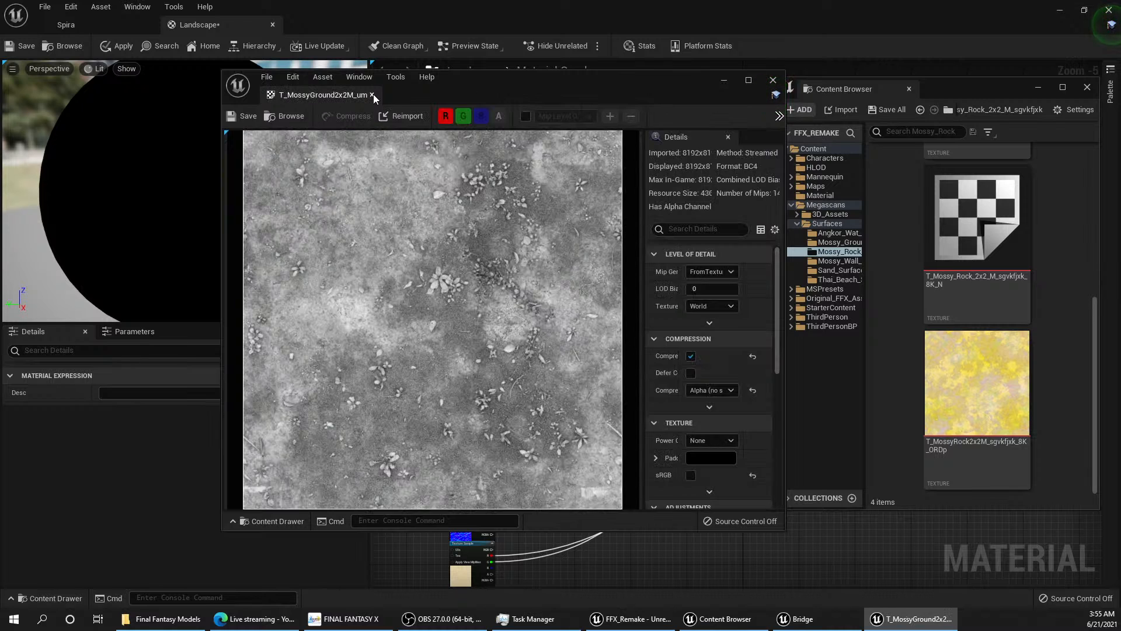
left_click(373, 93)
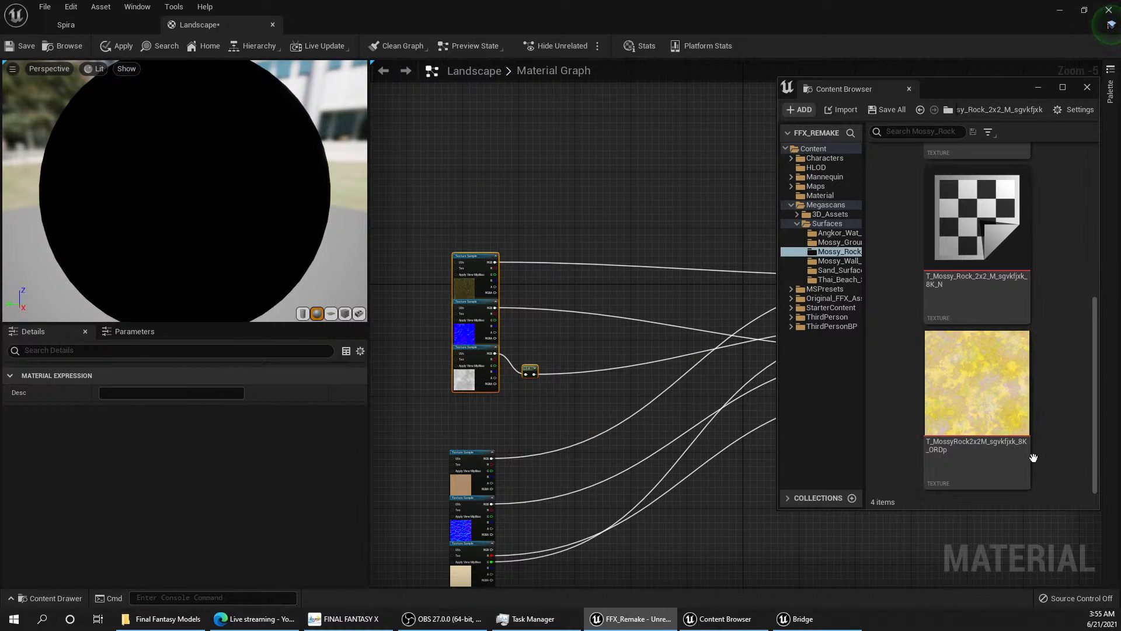
Step: Add the Mossy Rock 2x2 D, N and ORDp textures to the Landscape graph as Texture Samples, stacked above the existing ones
mouse_move(1003, 413)
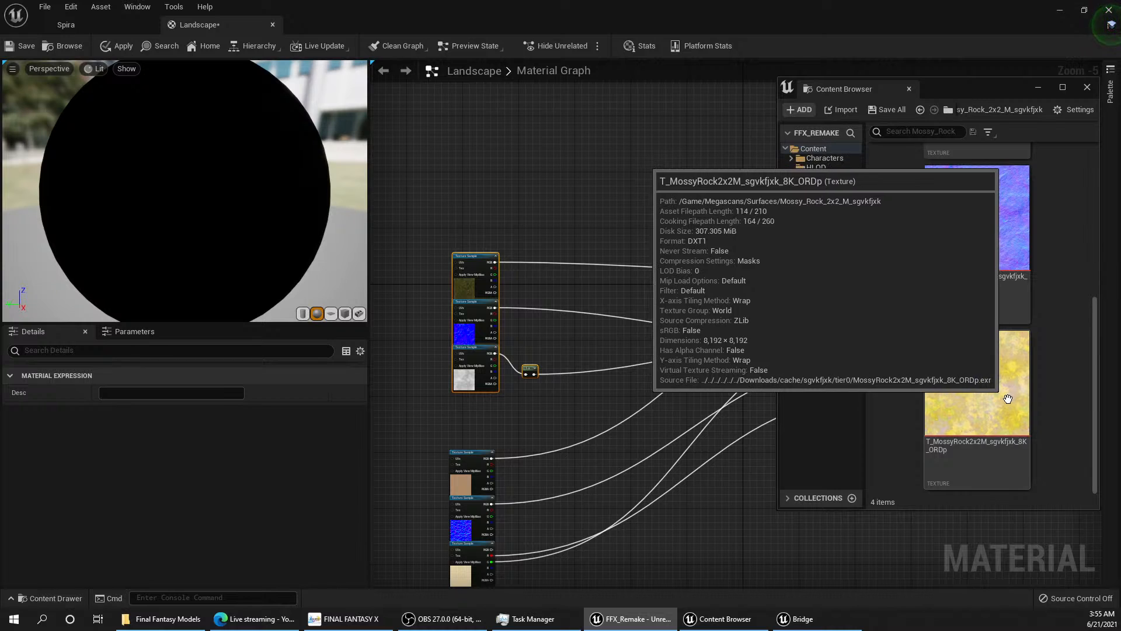
scroll(896, 385, "up", 3)
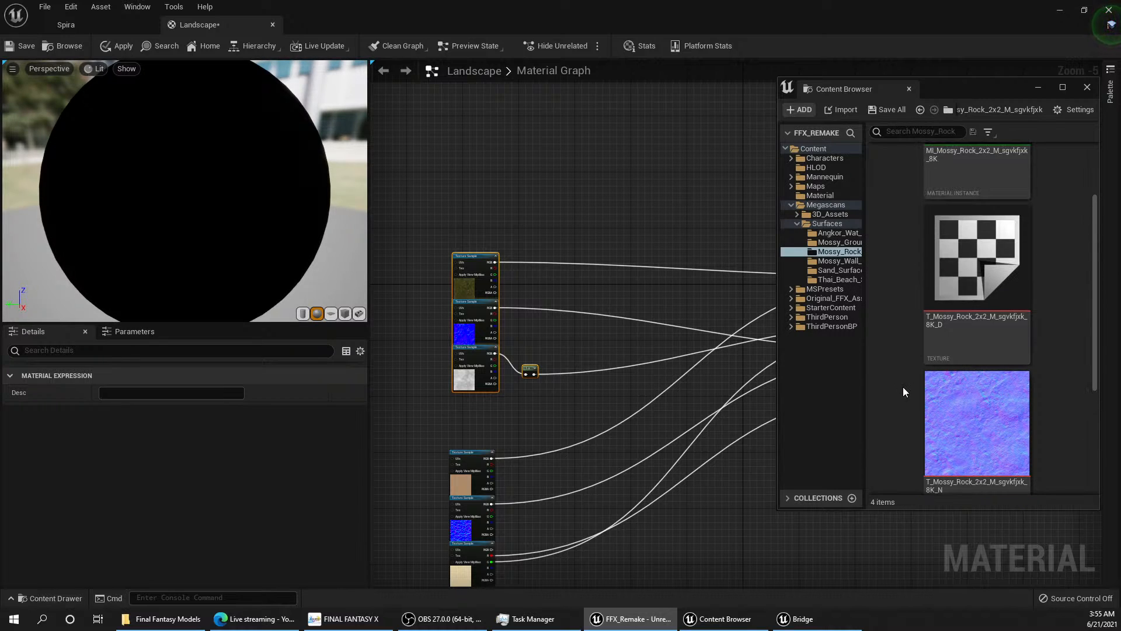
scroll(903, 387, "up", 1)
left_click_drag(977, 318, 541, 167)
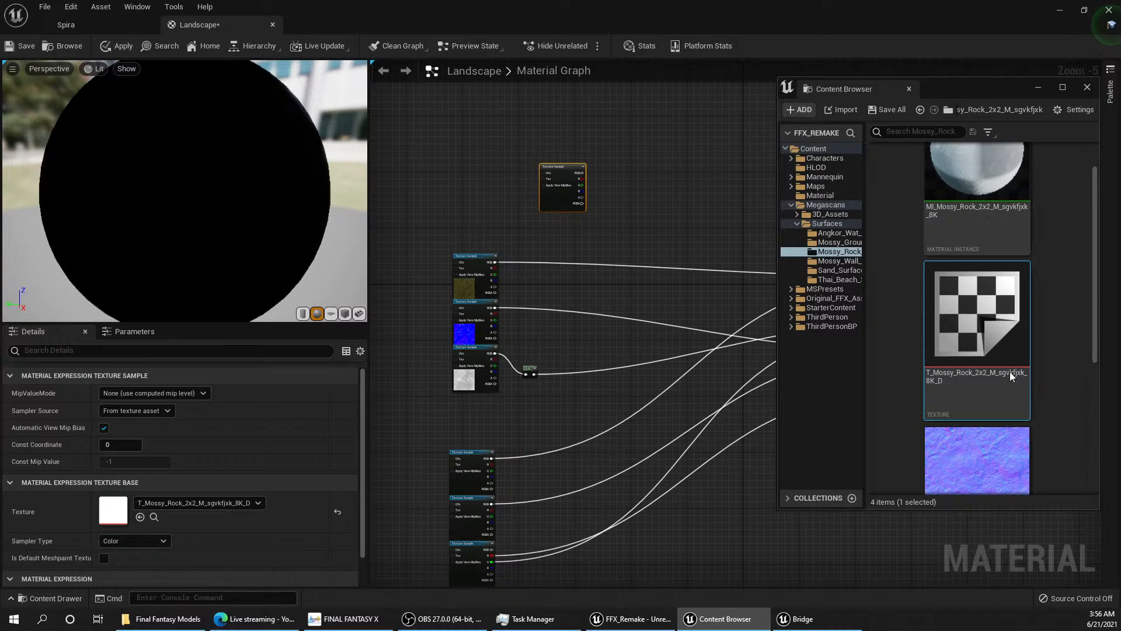
scroll(1044, 353, "down", 1)
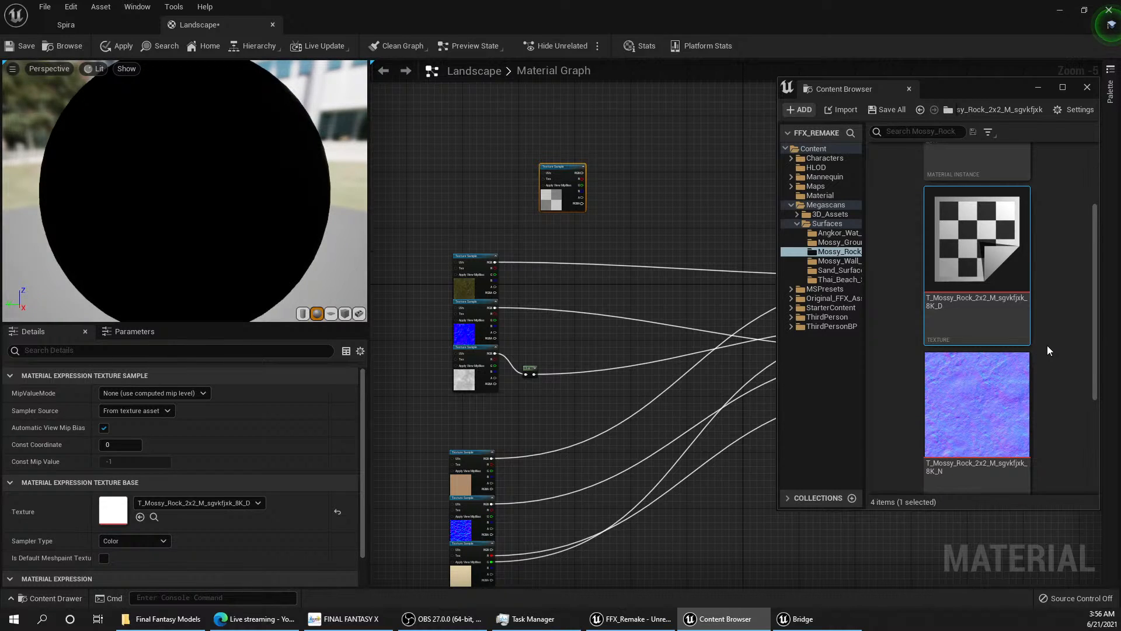
scroll(1047, 347, "down", 2)
left_click_drag(1004, 274, 607, 239)
left_click_drag(984, 419, 634, 302)
left_click_drag(621, 239, 565, 219)
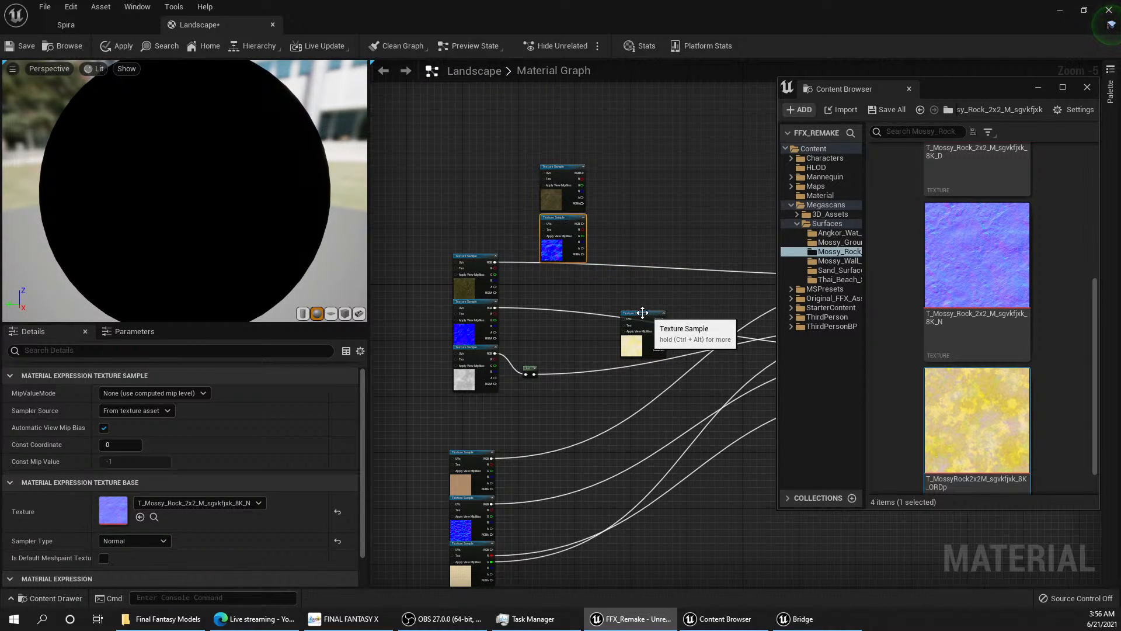
left_click_drag(642, 315, 567, 272)
Step: Tidy the spacing of the three Mossy Rock Texture Samples and move the group upward, clear of the Mossy Ground samples
scroll(562, 265, "up", 6)
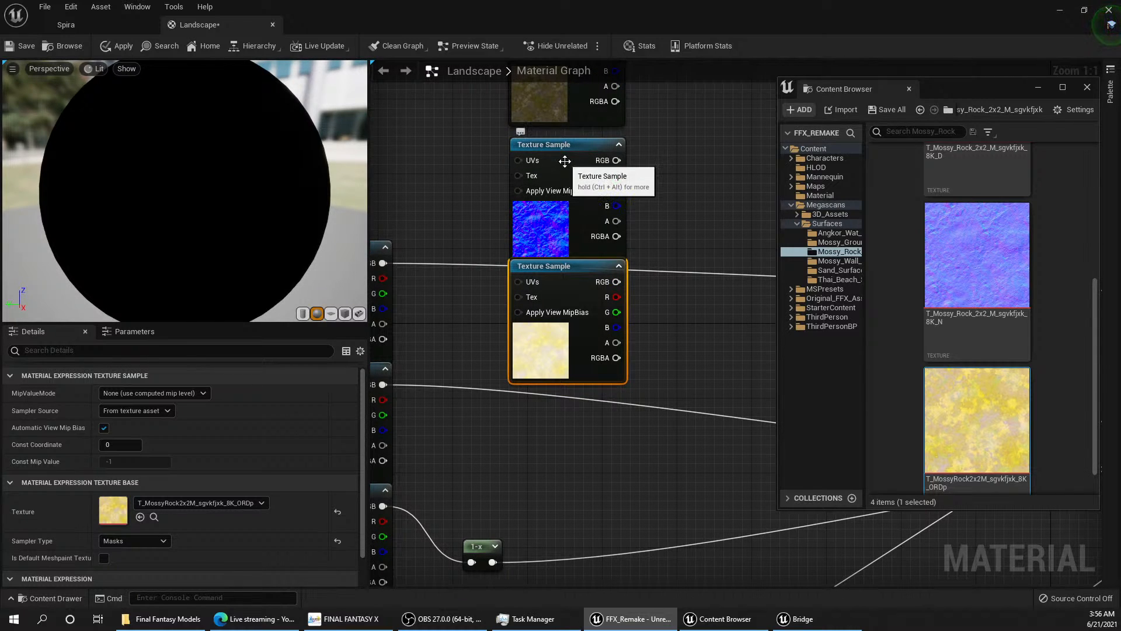
left_click(601, 238, "shift")
left_click_drag(580, 158, 577, 146)
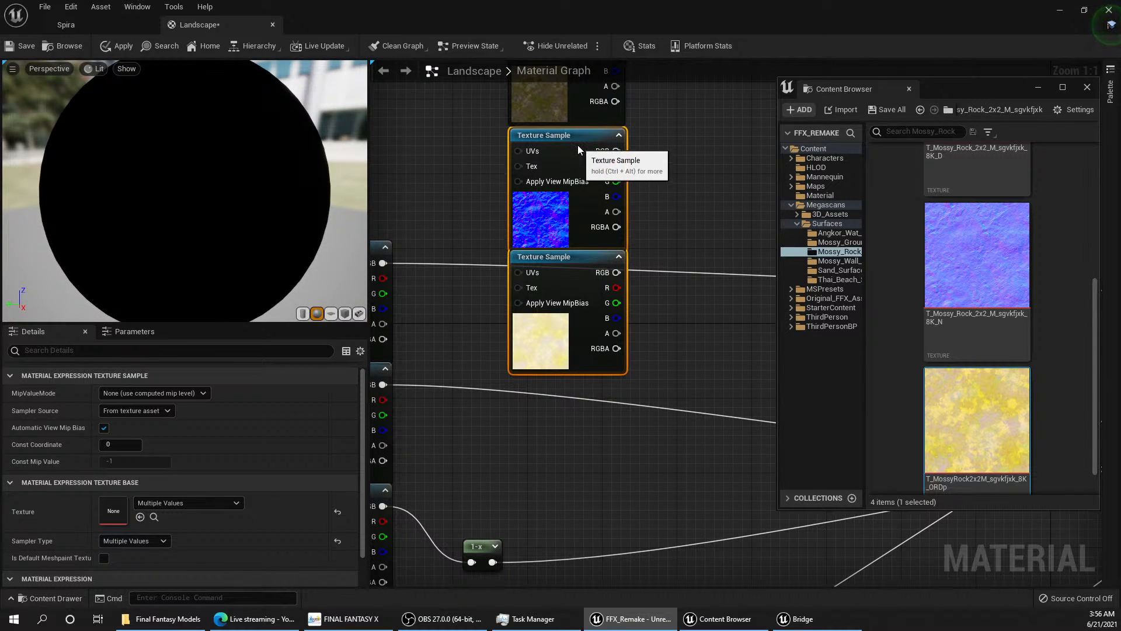
right_click_drag(655, 179, 683, 293)
left_click_drag(596, 255, 597, 253)
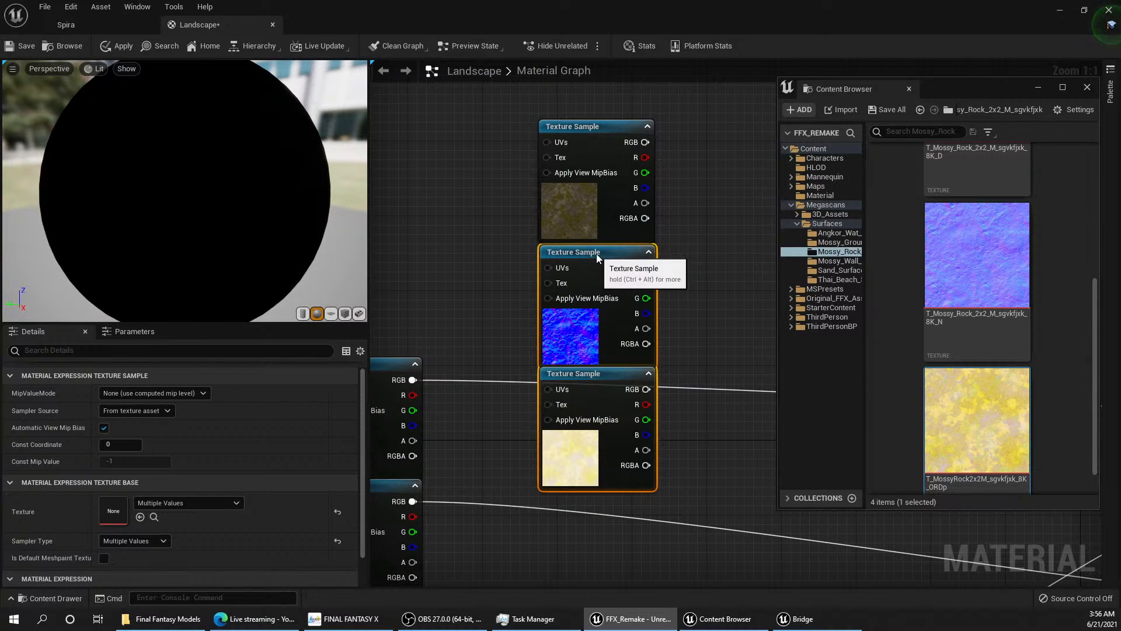
right_click_drag(697, 279, 737, 311)
scroll(737, 311, "down", 2)
left_click(611, 310)
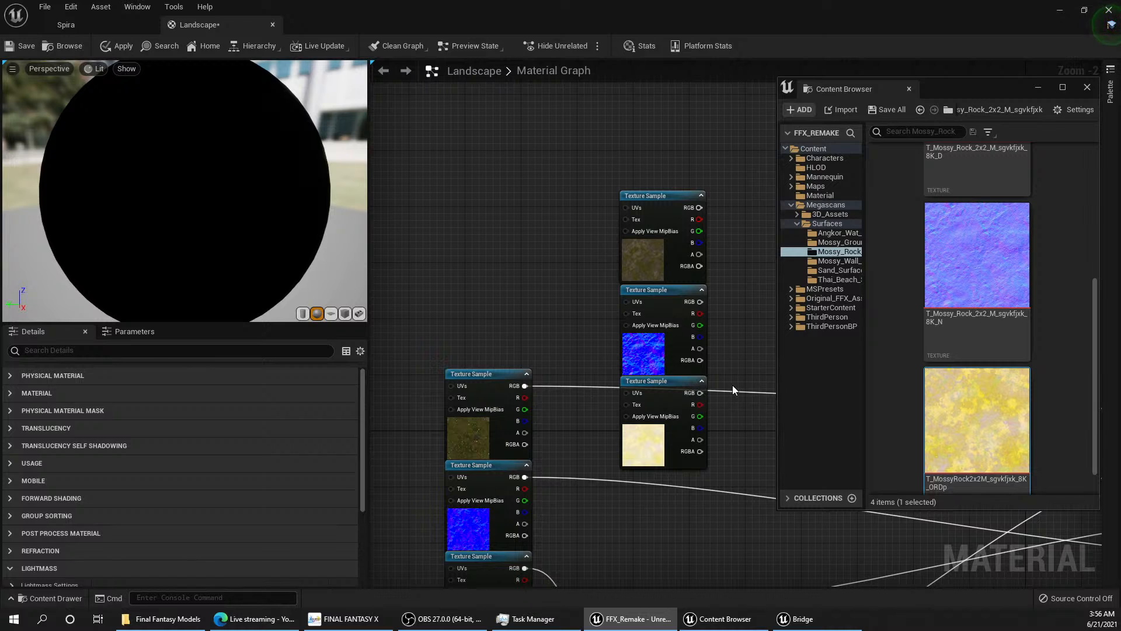
left_click_drag(733, 385, 511, 37)
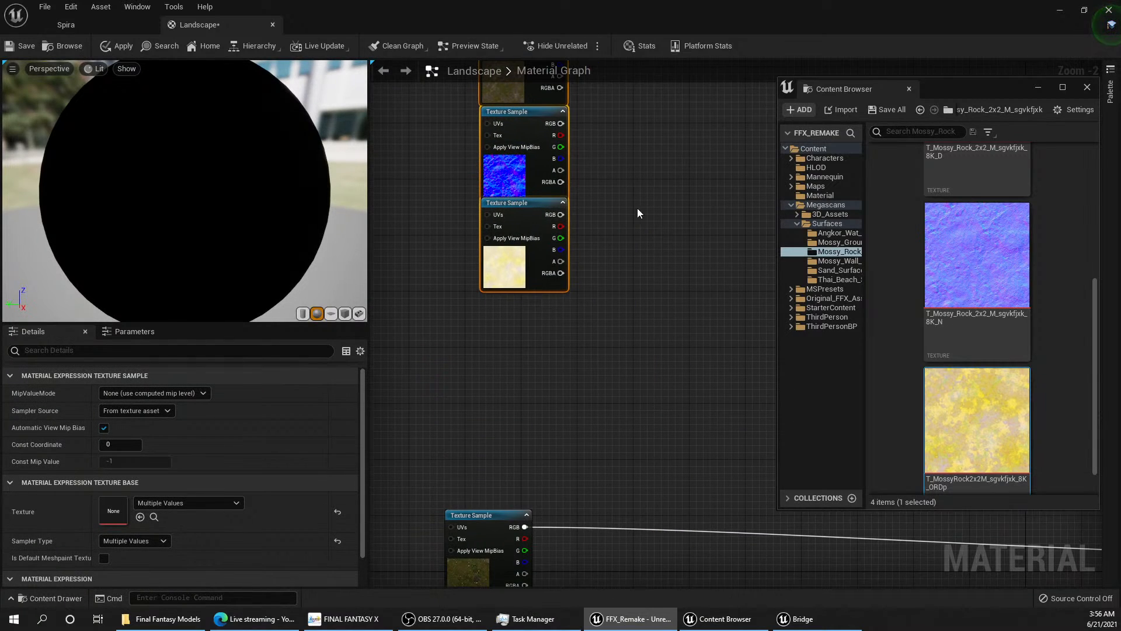
Step: Connect the Mossy Rock D sample's RGB output to the Layer Grass input of the Base Color Layer Blend
scroll(662, 311, "down", 2)
right_click_drag(662, 311, 501, 287)
scroll(501, 291, "down", 2)
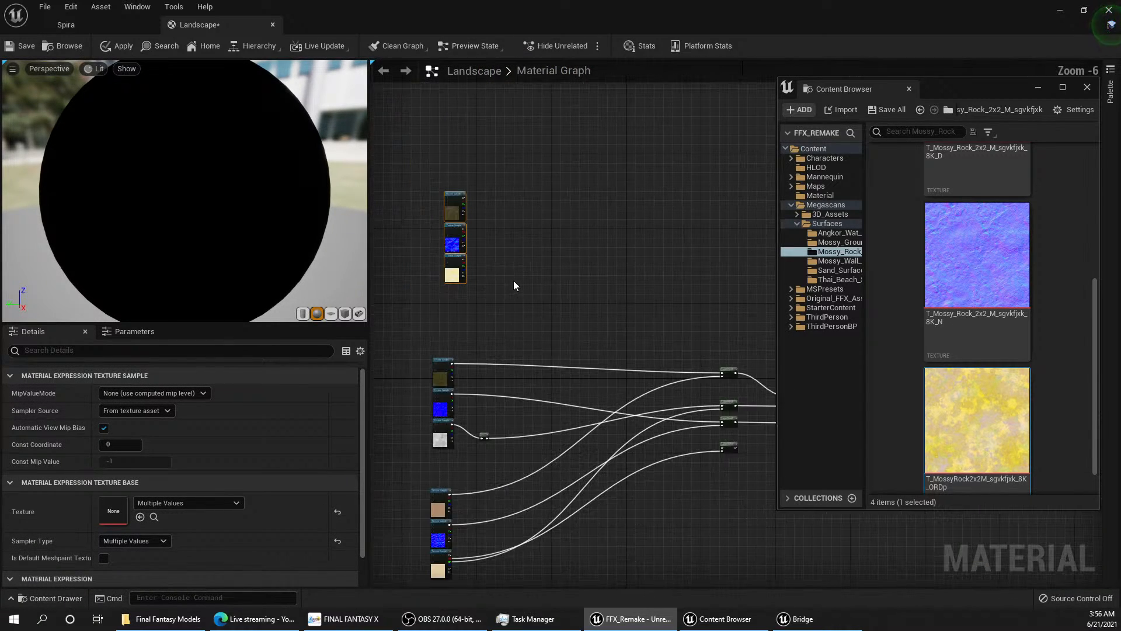
scroll(471, 205, "up", 1)
left_click_drag(470, 198, 600, 269)
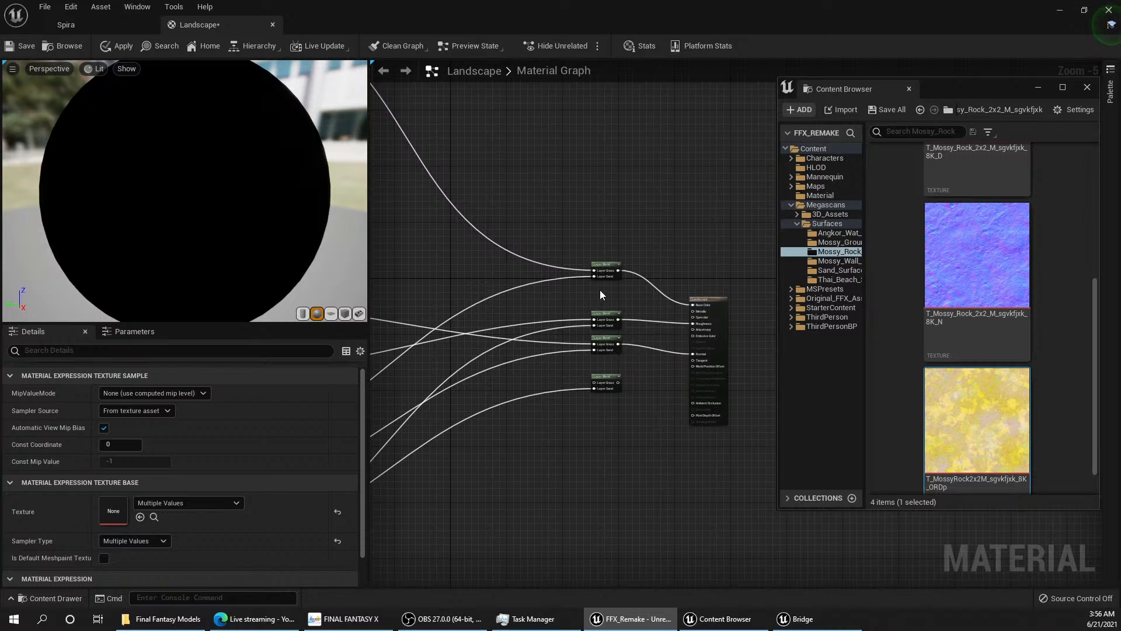
Step: Add a third layer to the Base Color Layer Blend and expand its Index [2] settings
right_click_drag(599, 246, 613, 246)
left_click(621, 265)
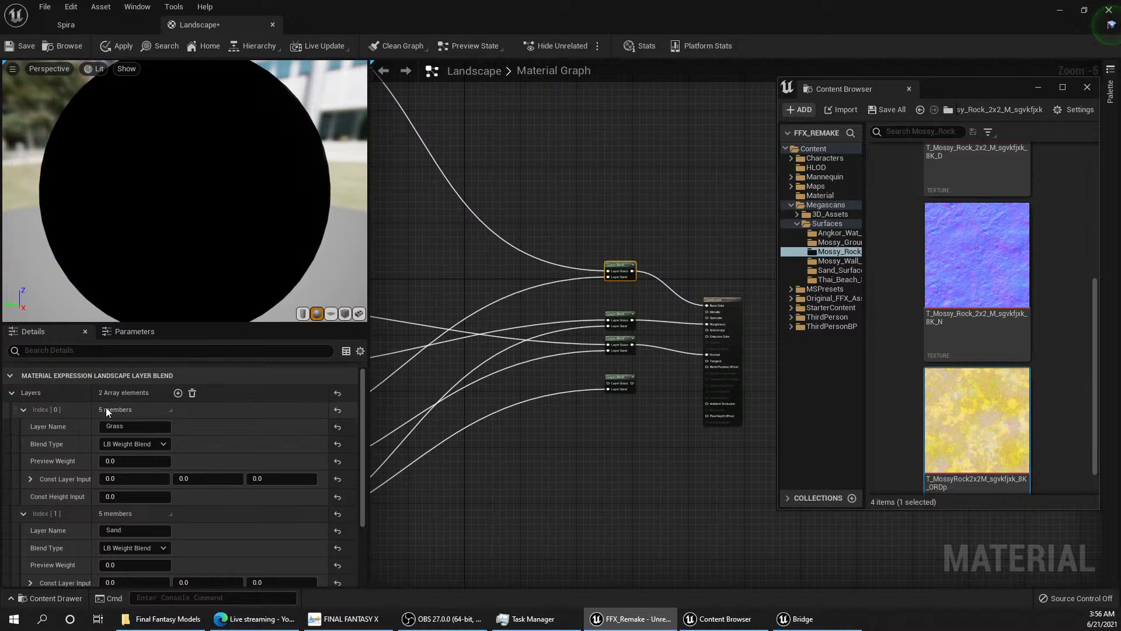
left_click(177, 392)
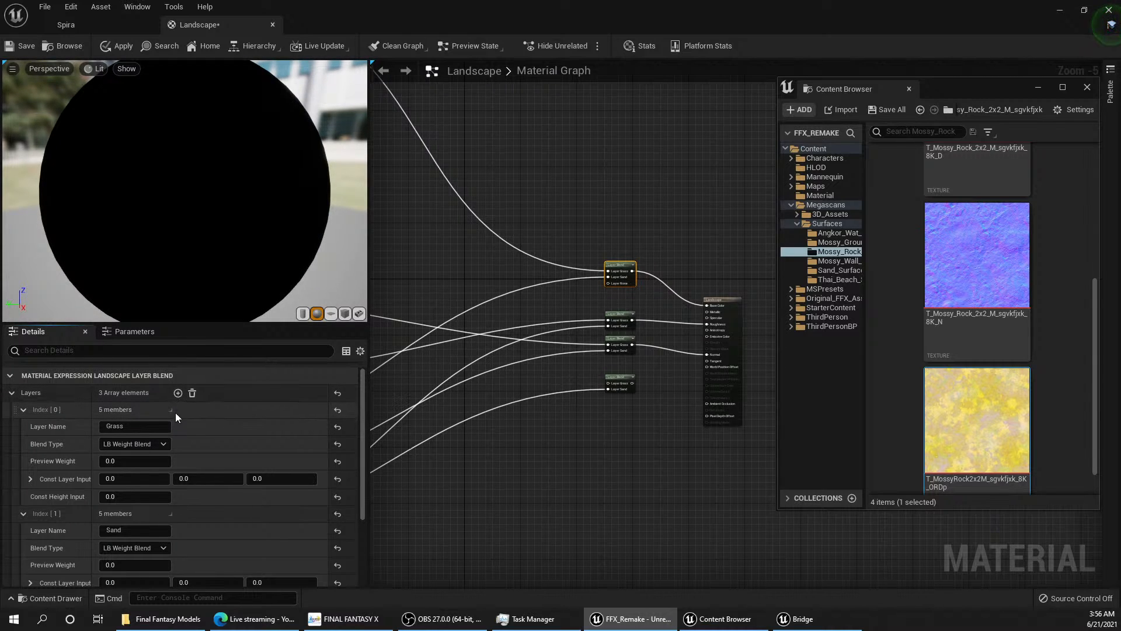
scroll(174, 422, "down", 1)
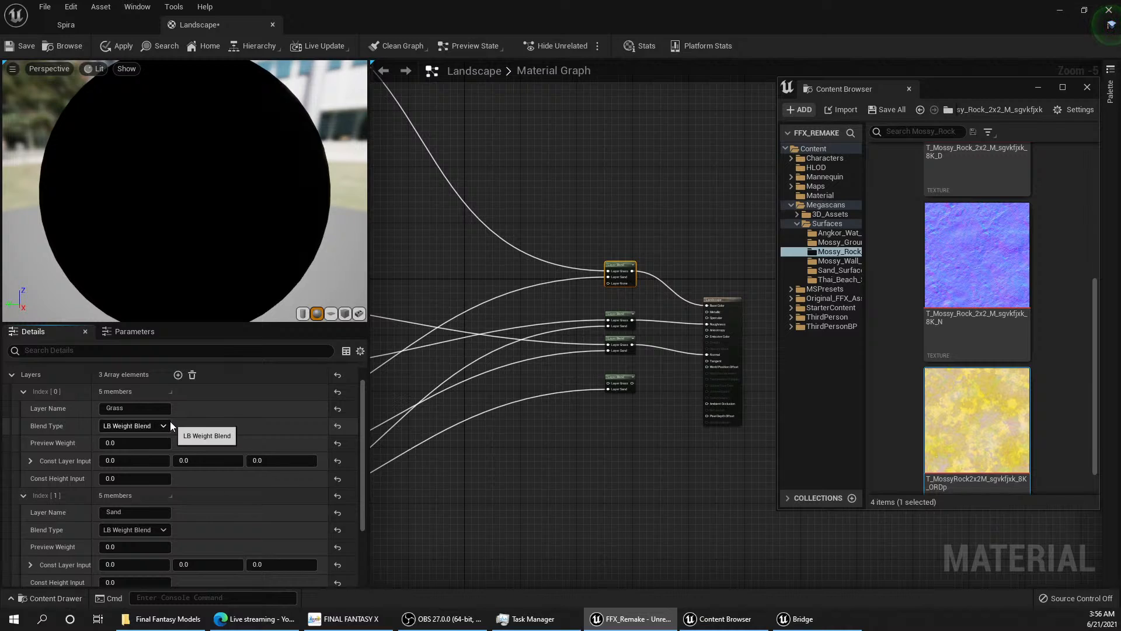
scroll(168, 422, "up", 1)
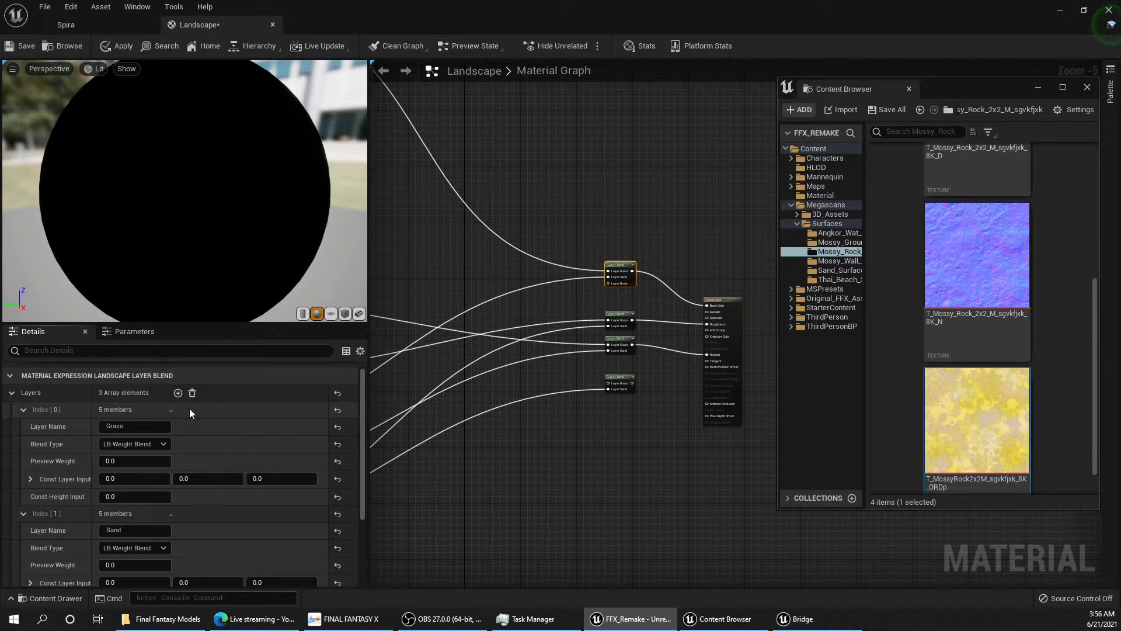
scroll(163, 457, "down", 5)
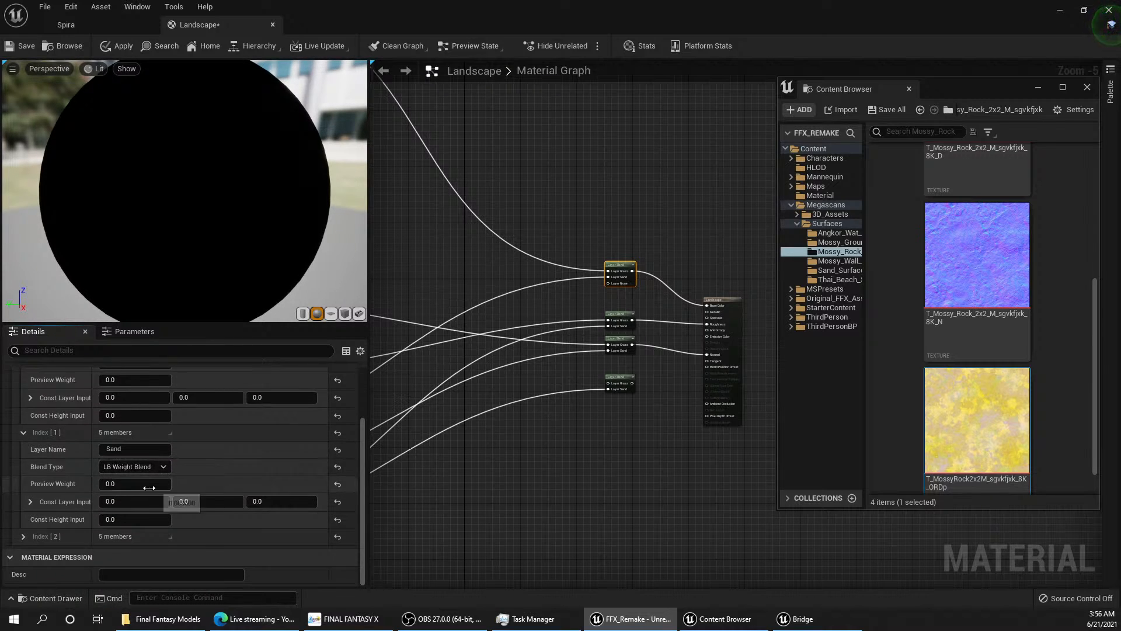
scroll(150, 476, "up", 5)
scroll(166, 465, "down", 5)
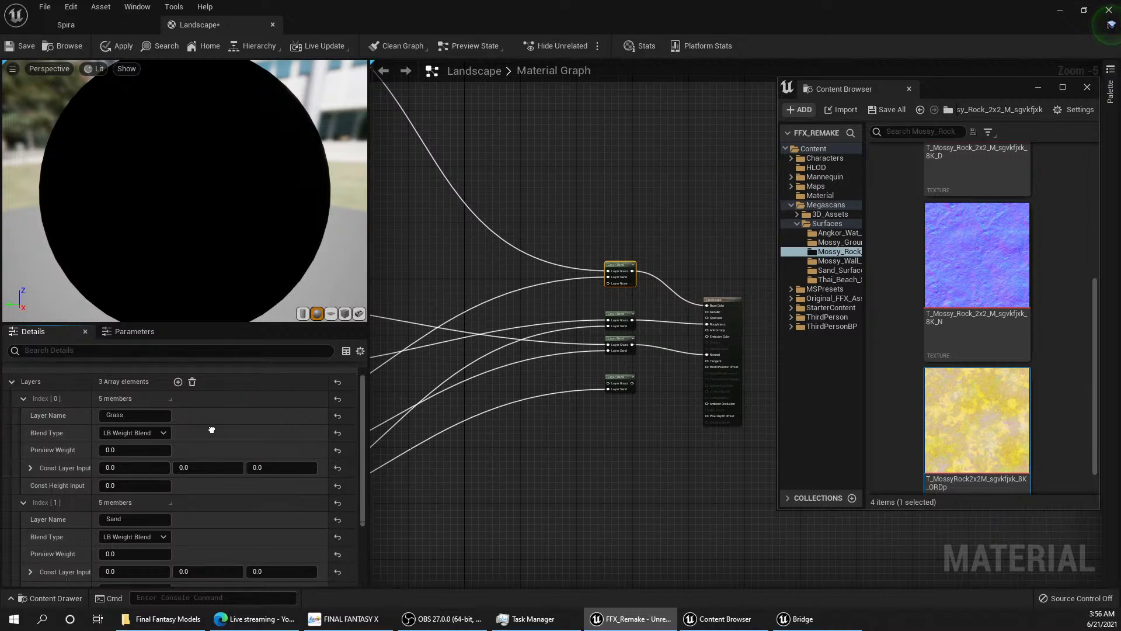
right_click_drag(196, 472, 191, 537)
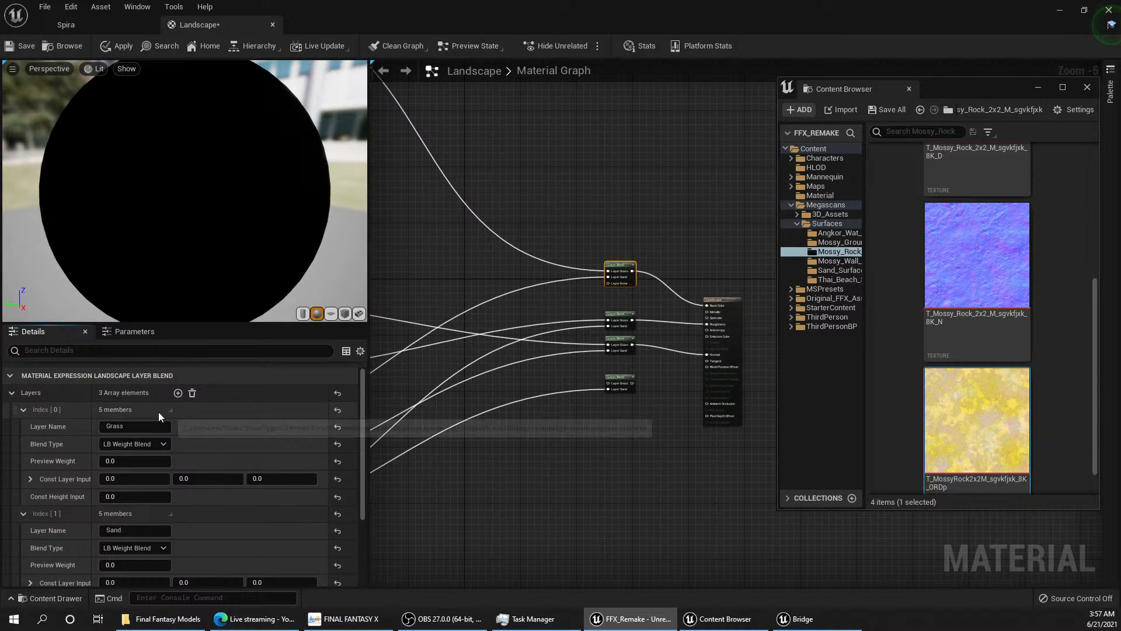
scroll(159, 414, "down", 3)
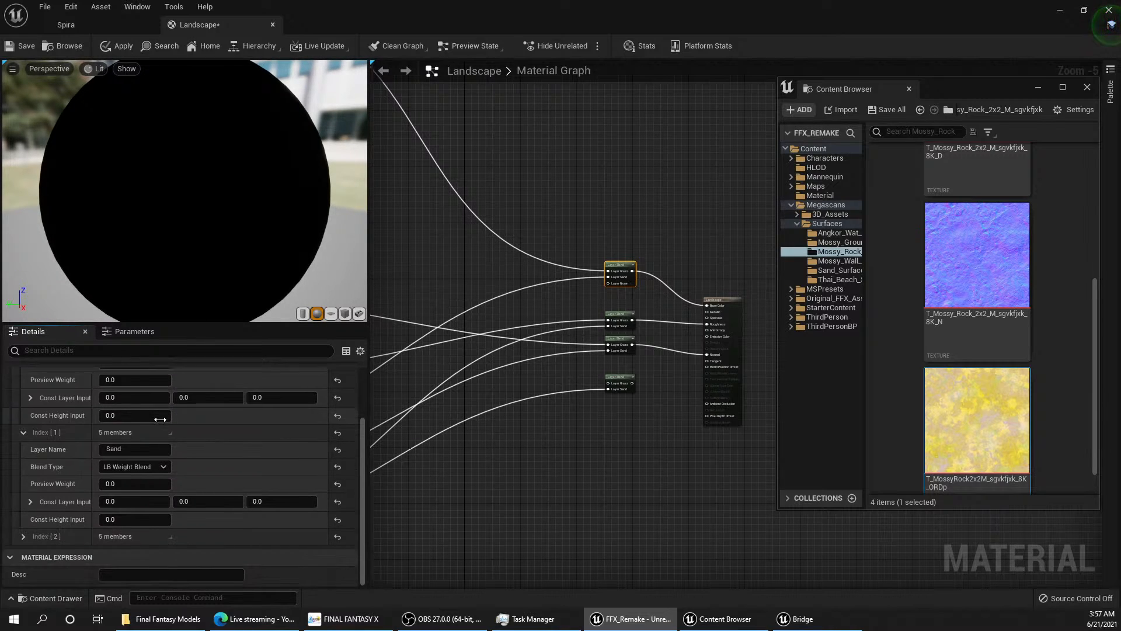
left_click(21, 537)
scroll(128, 545, "down", 3)
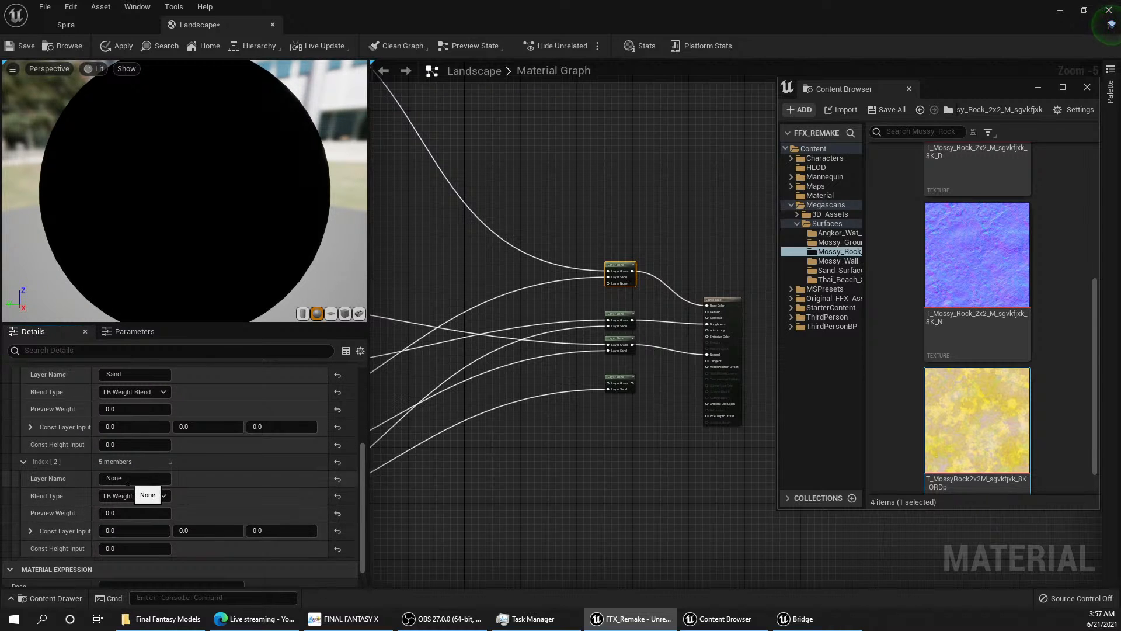
Step: Examine the Mossy Rock Texture Samples and the D sample's texture and connection to the Layer Blend
right_click_drag(407, 223, 655, 476)
right_click_drag(562, 414, 611, 469)
scroll(547, 351, "up", 3)
left_click(501, 328)
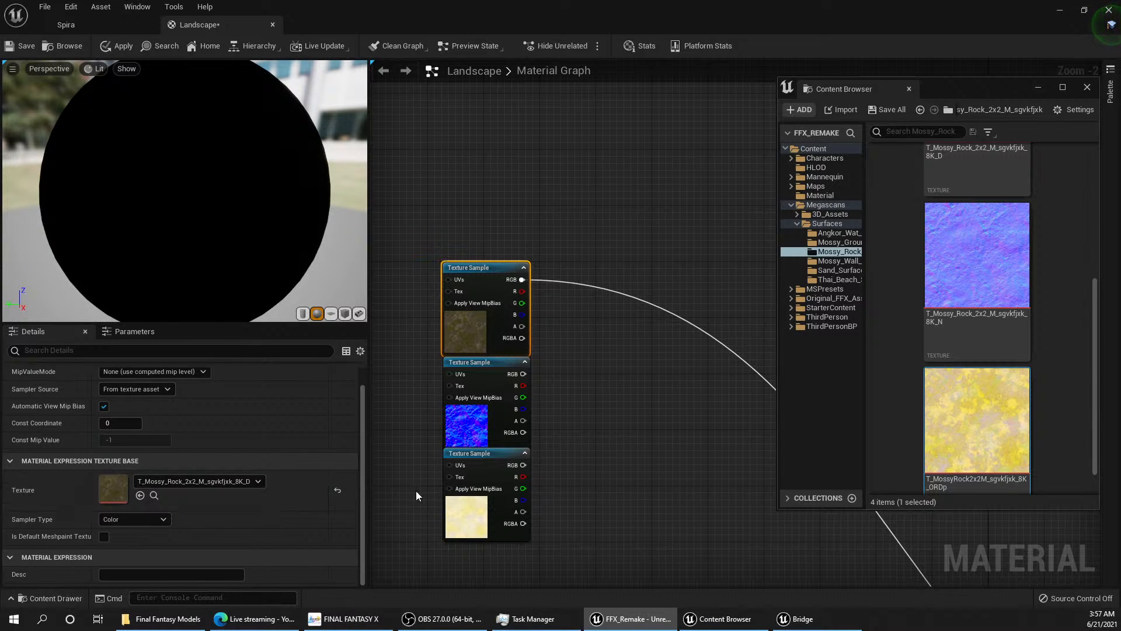
scroll(571, 478, "down", 1)
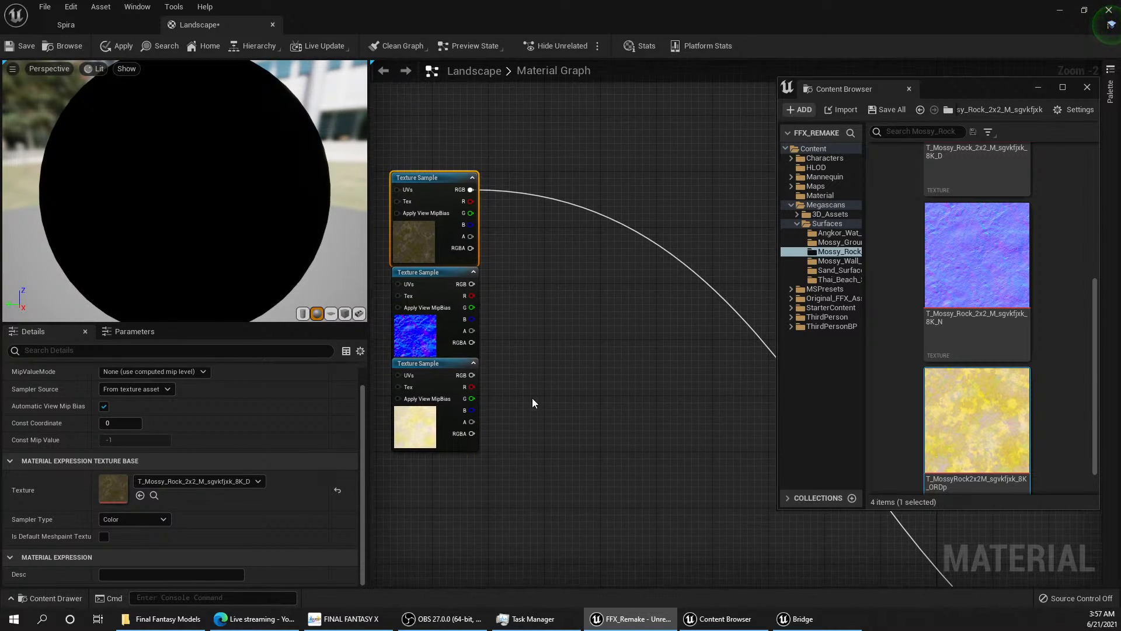
scroll(611, 401, "down", 2)
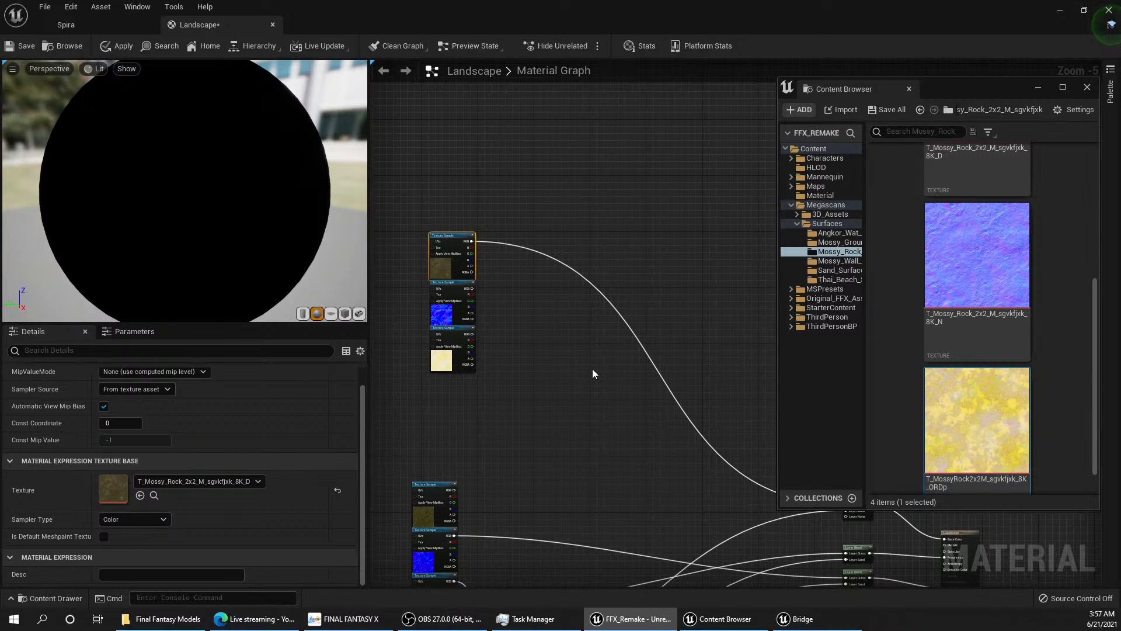
right_click_drag(615, 460, 593, 444)
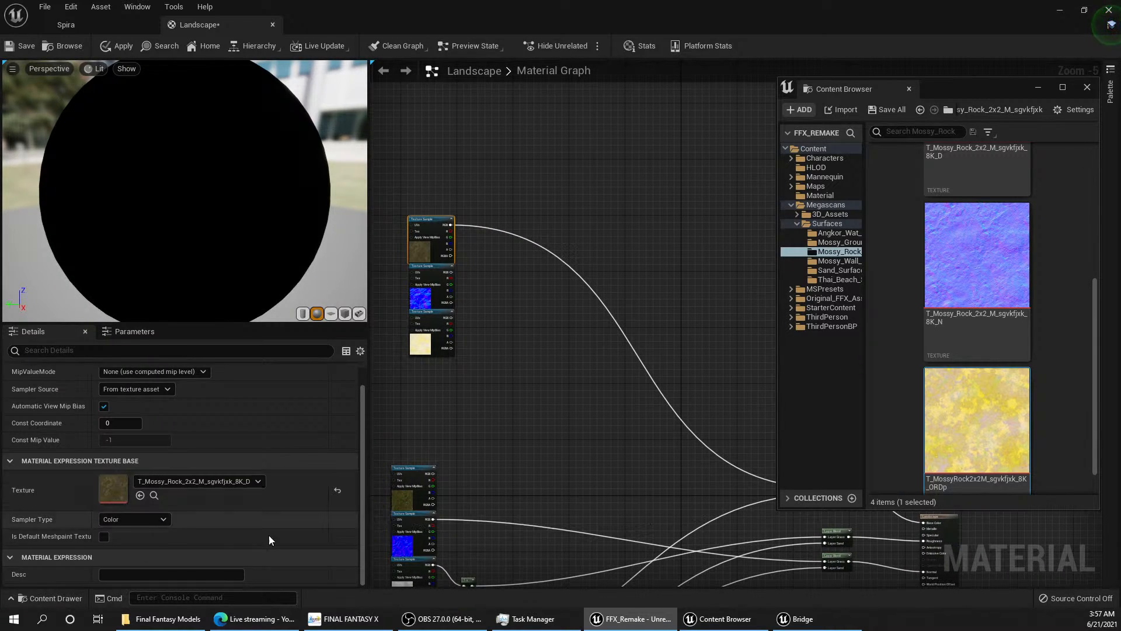
right_click_drag(630, 437, 433, 369)
Step: Name the third layer of the Base Color Layer Blend MossyRock
left_click(633, 420)
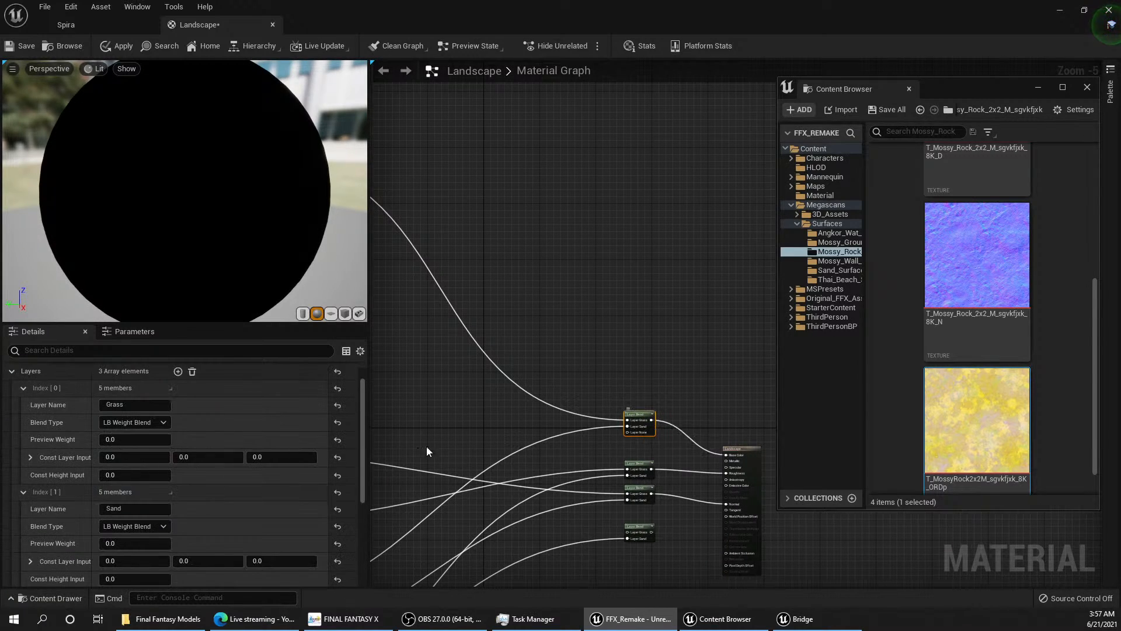
scroll(142, 531, "down", 5)
left_click(128, 481)
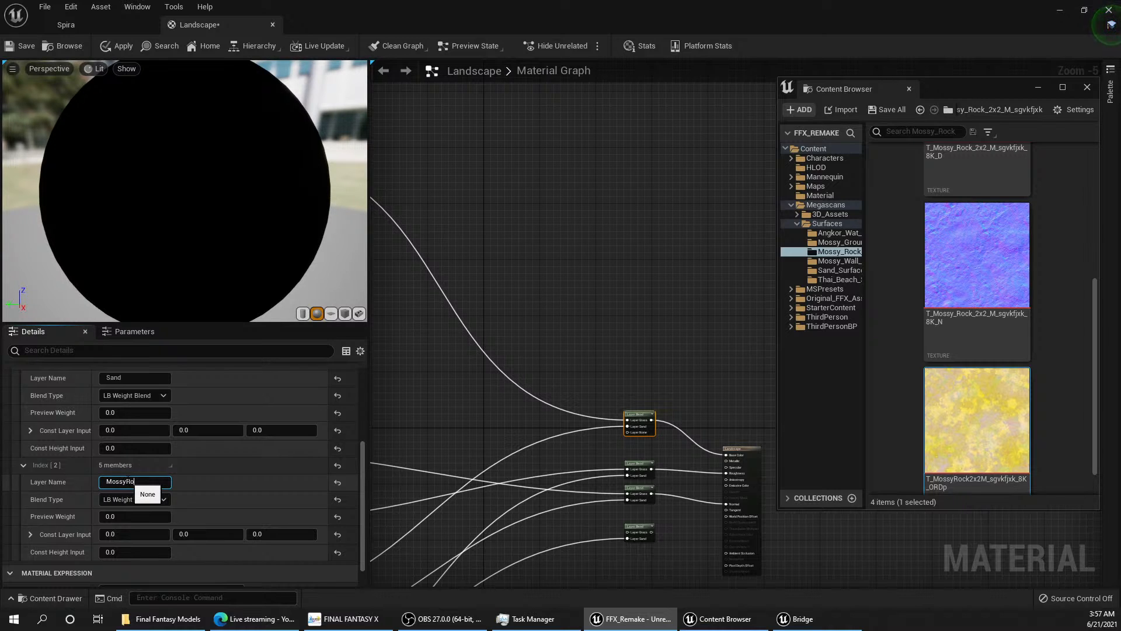
key("Return")
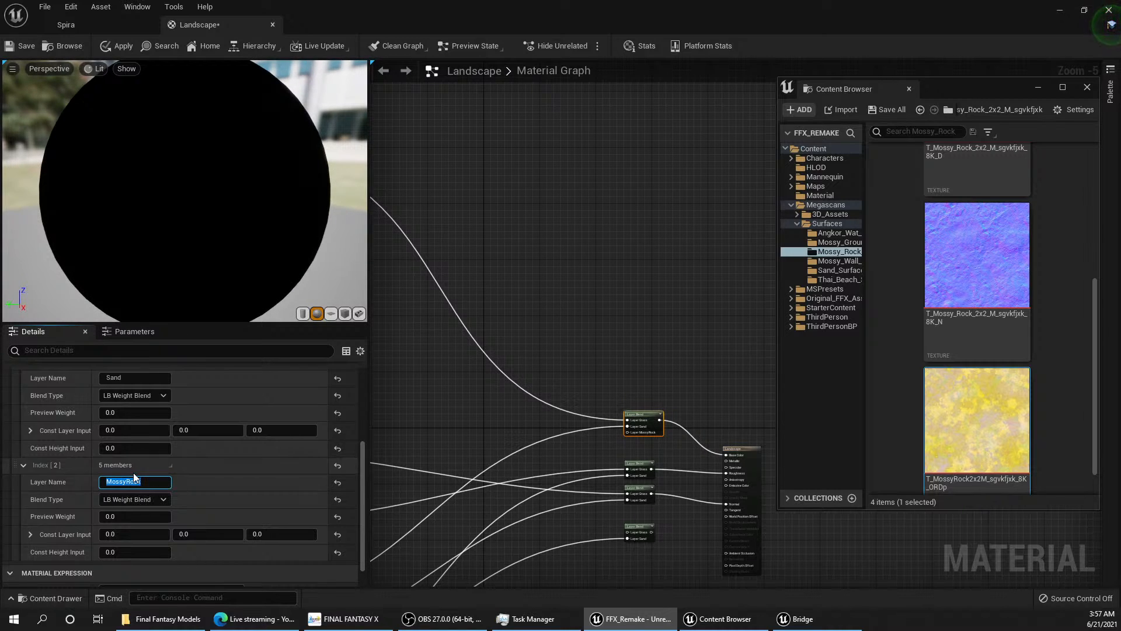
right_click_drag(525, 444, 514, 285)
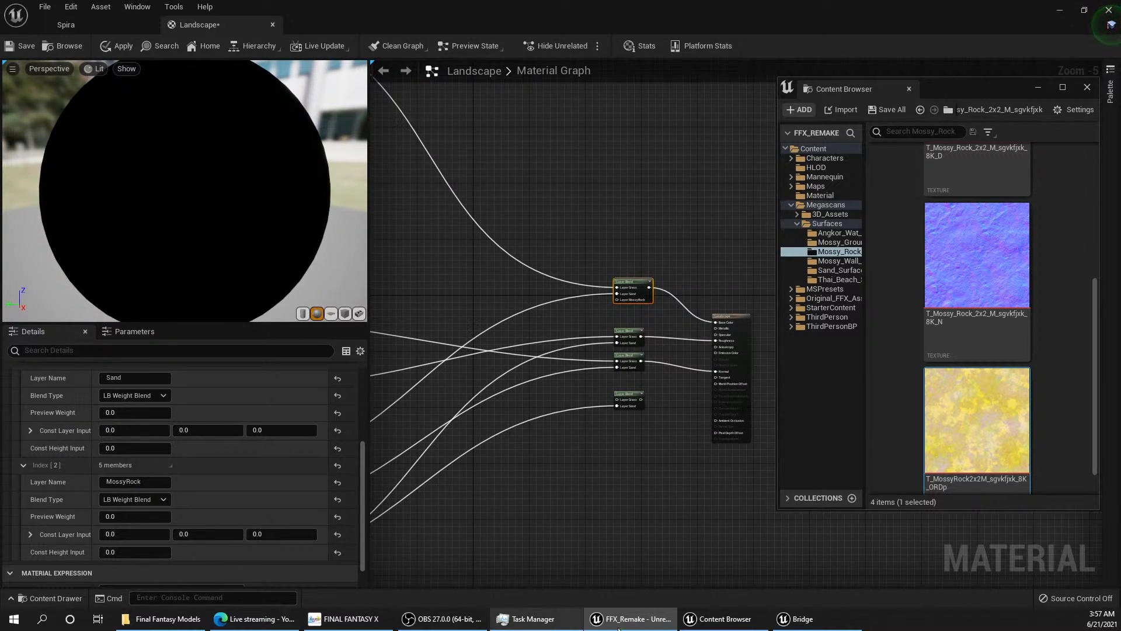
Step: Return to the Spira level and save the unsaved work, including the Landscape material
left_click(786, 619)
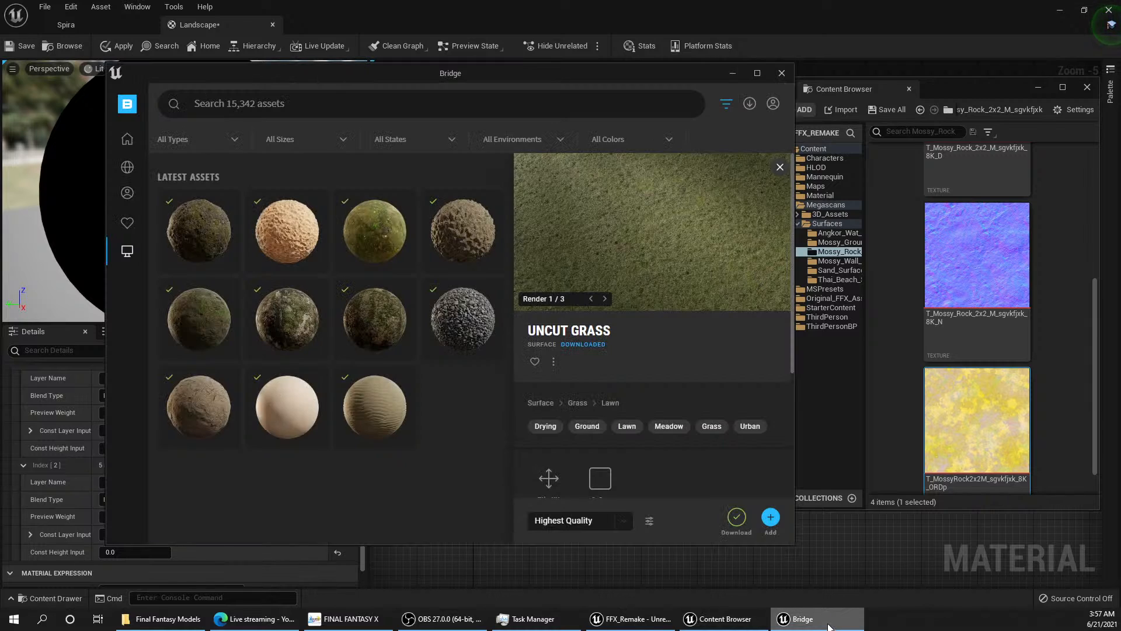
left_click(631, 619)
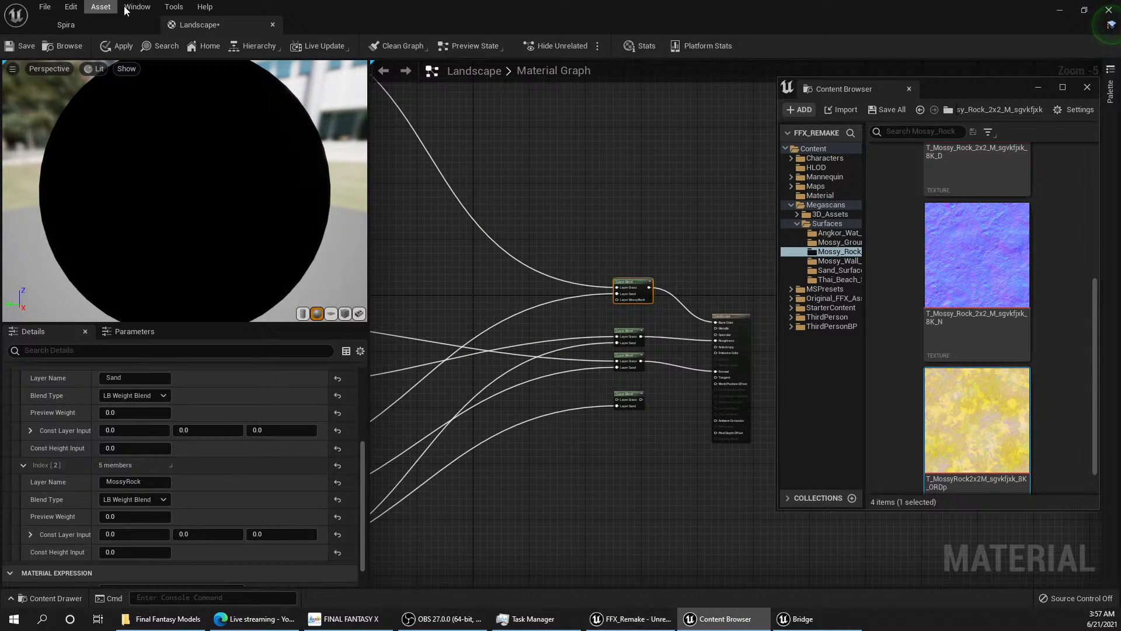
left_click(94, 29)
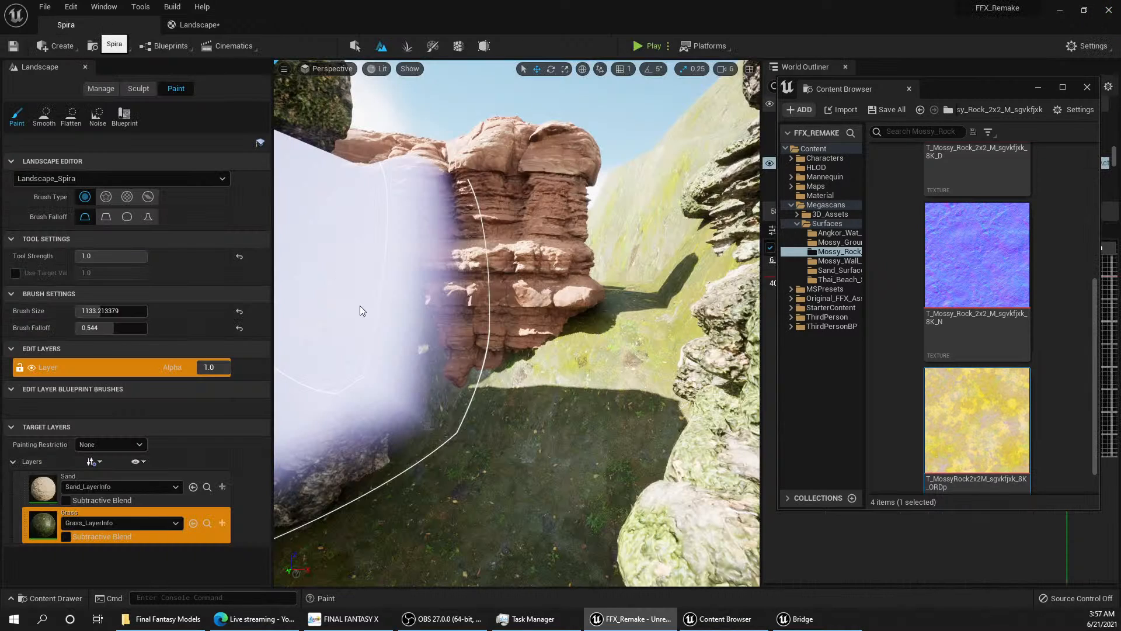
left_click(45, 6)
left_click(87, 116)
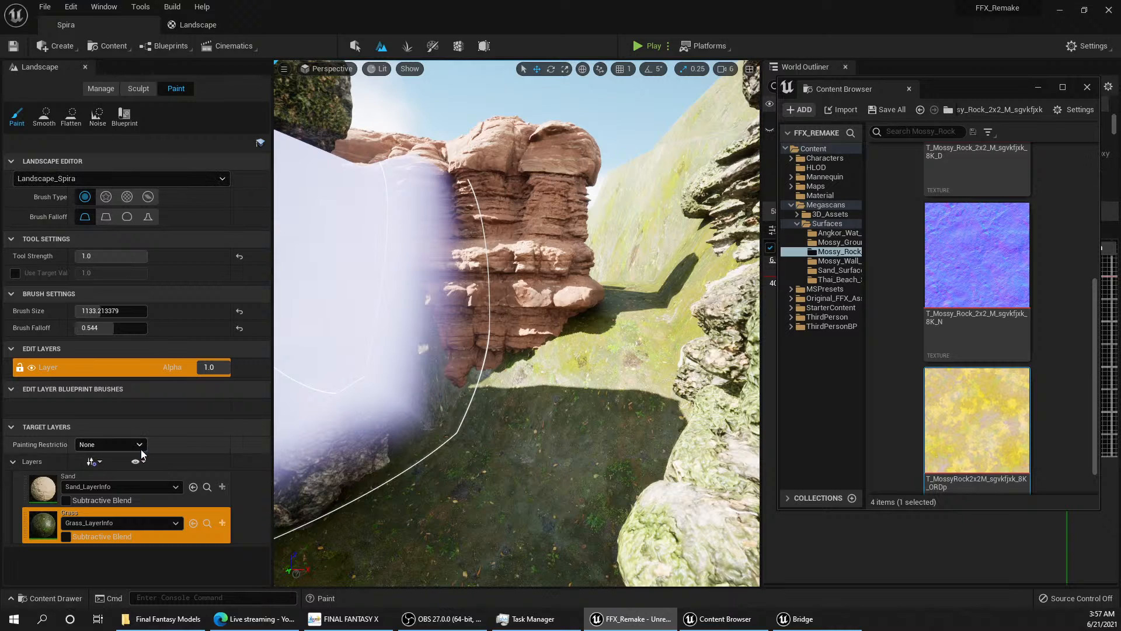
Step: Examine the painting restriction options, the layer info assets in Maps/Spira_sharedassets and the Sand layer's available layer infos
left_click(108, 446)
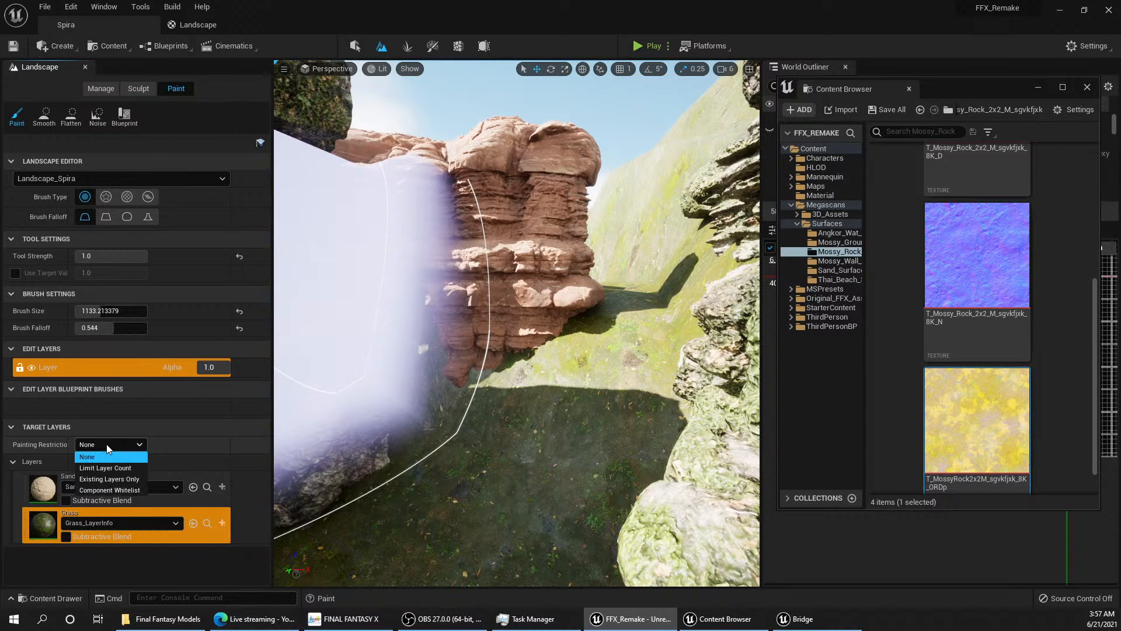
left_click(108, 449)
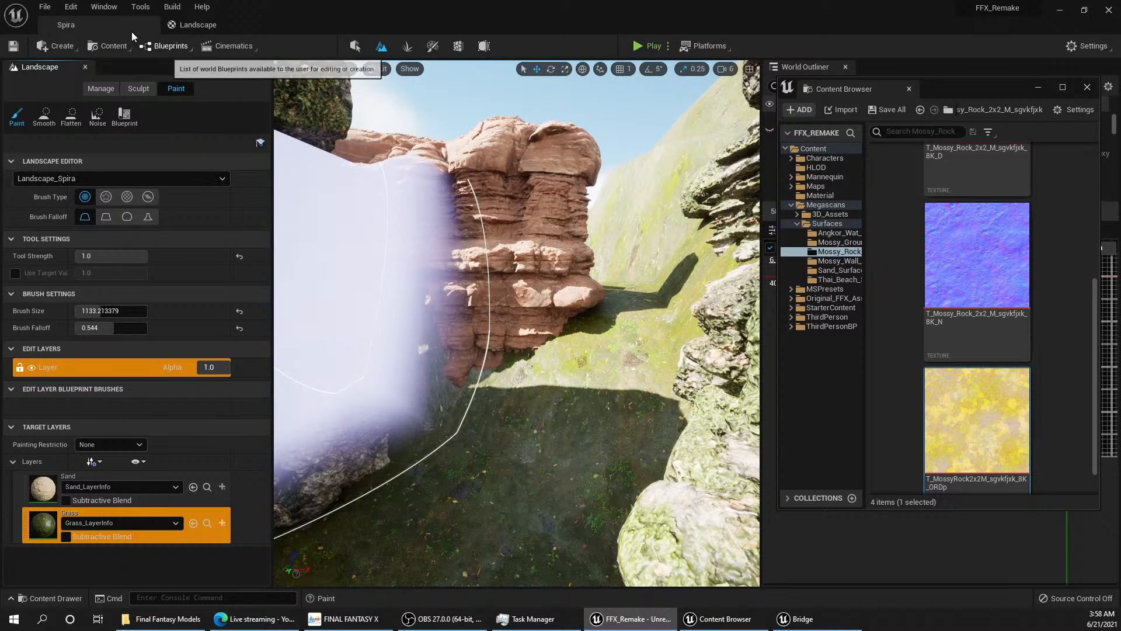
left_click(50, 598)
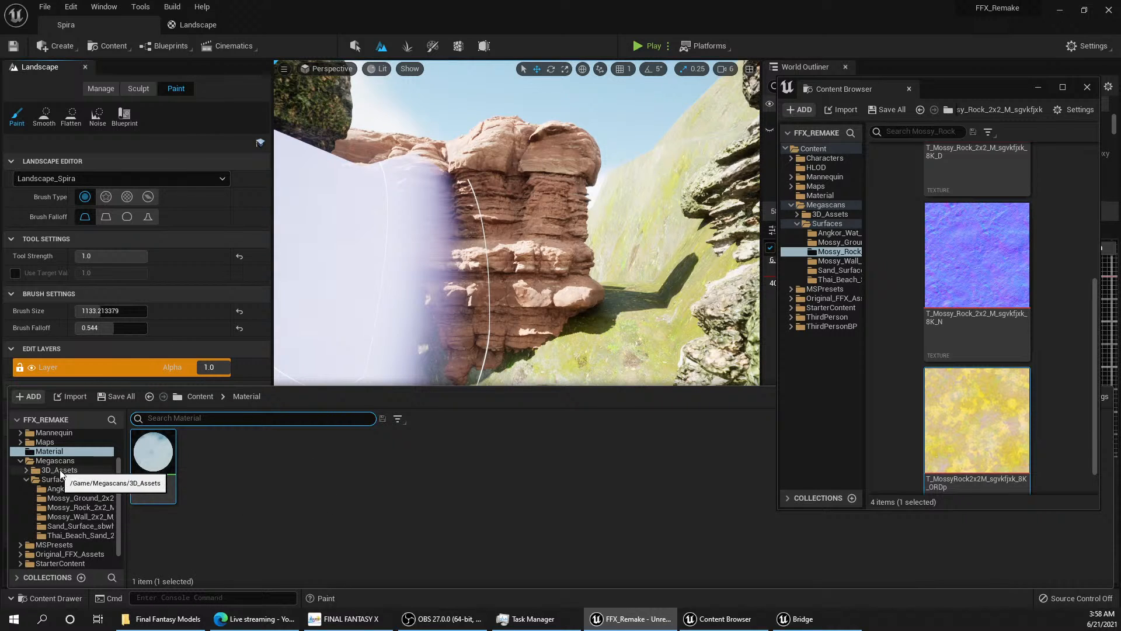
scroll(69, 513, "down", 1)
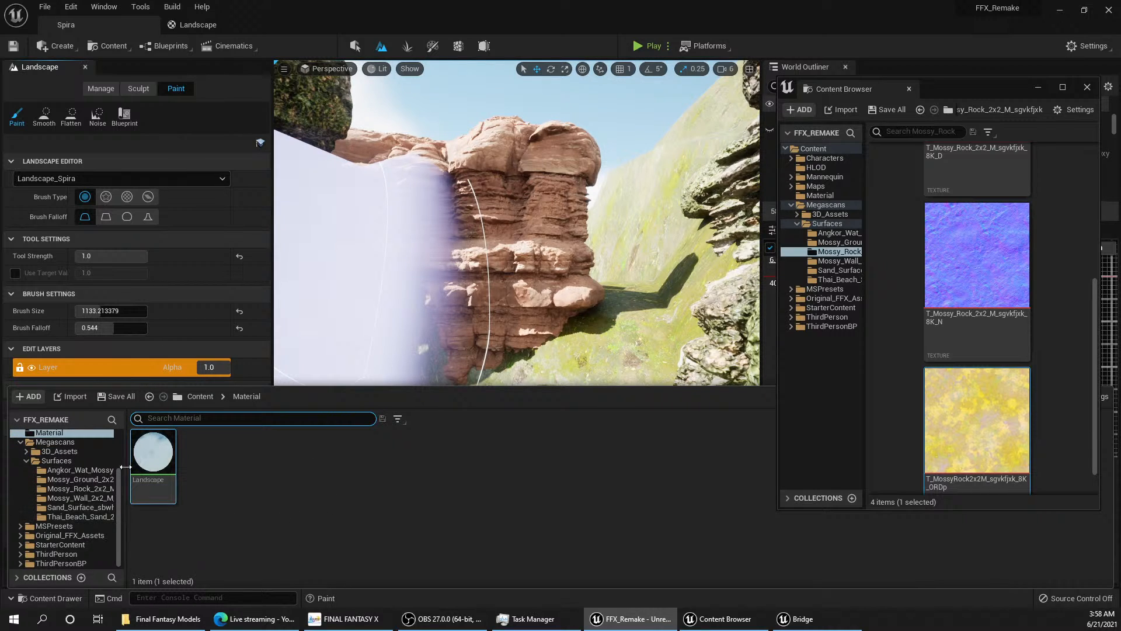
scroll(79, 490, "up", 4)
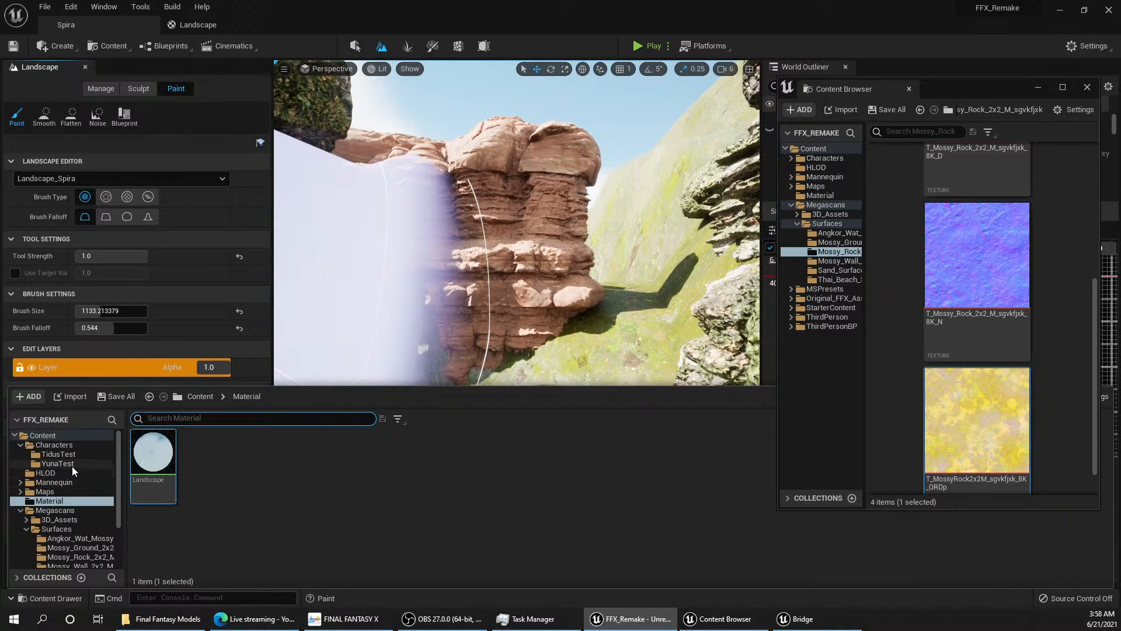
left_click(41, 474)
left_click(44, 493)
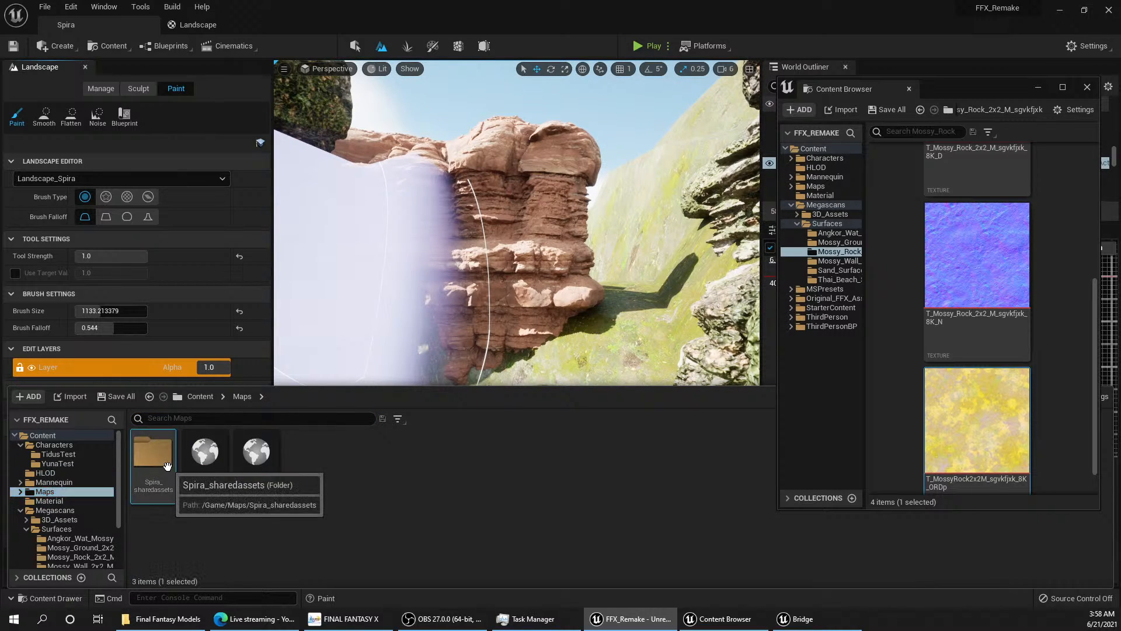
double_click(153, 452)
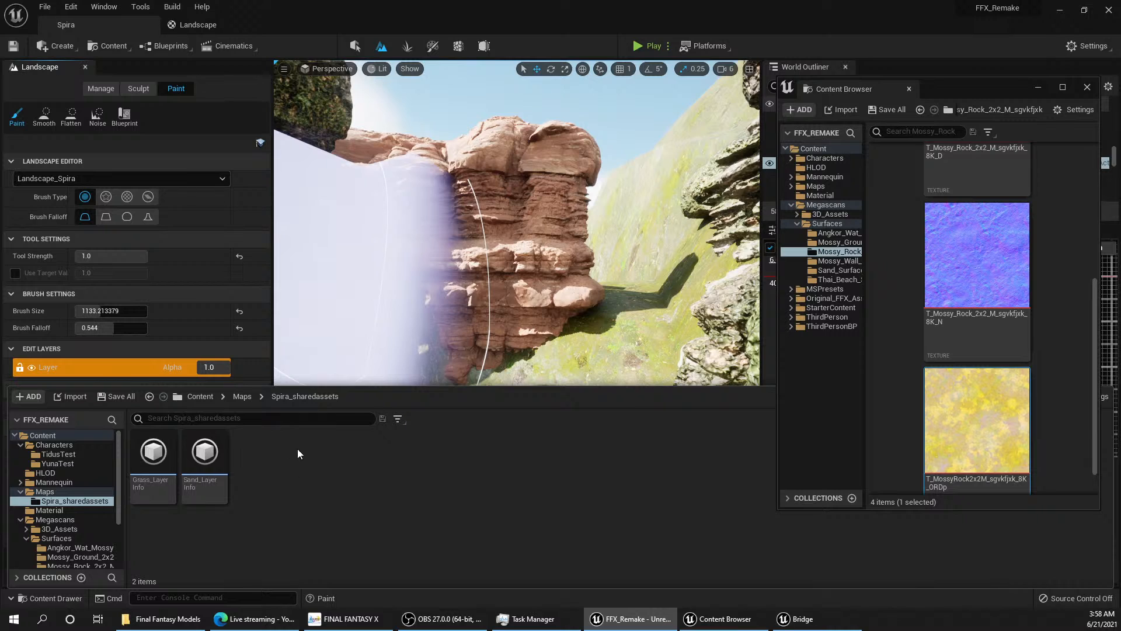
left_click(237, 365)
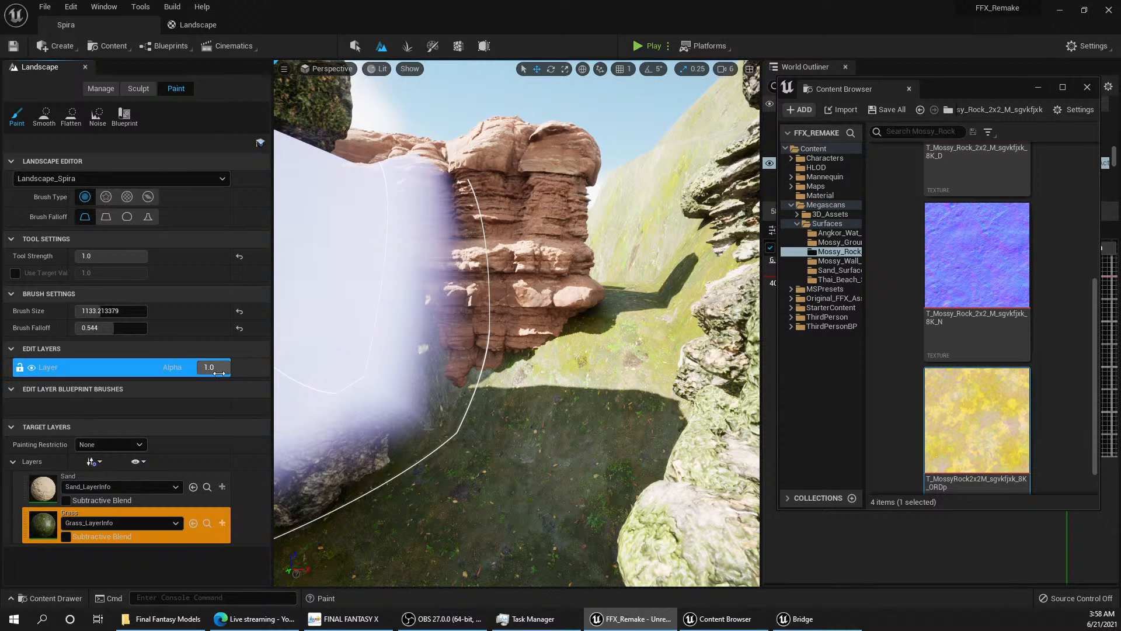
left_click(163, 486)
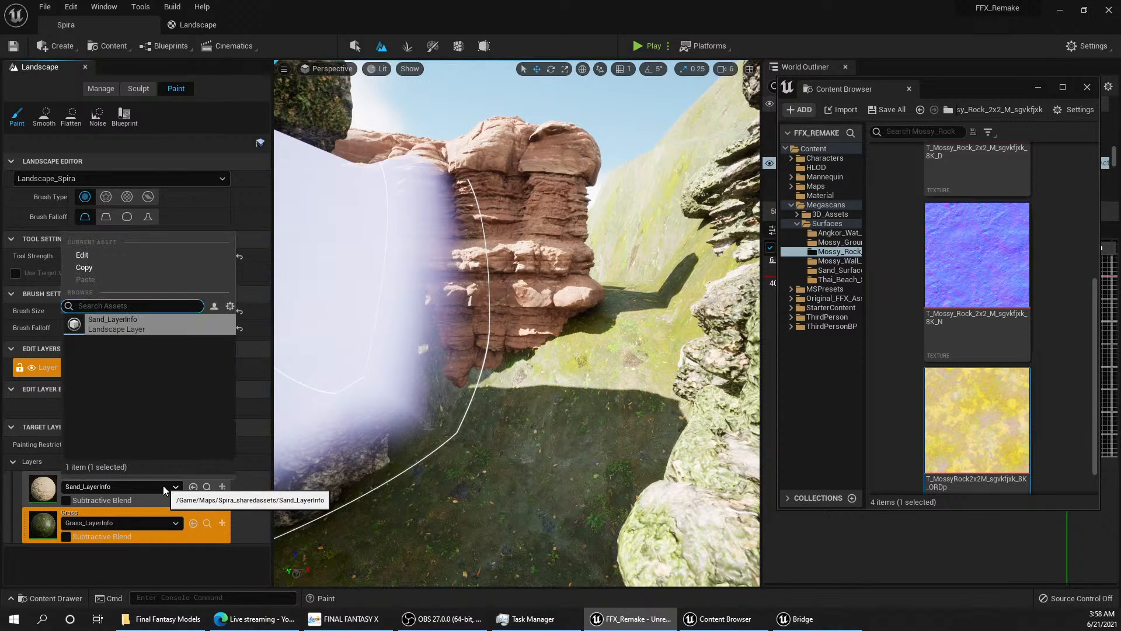
left_click(163, 485)
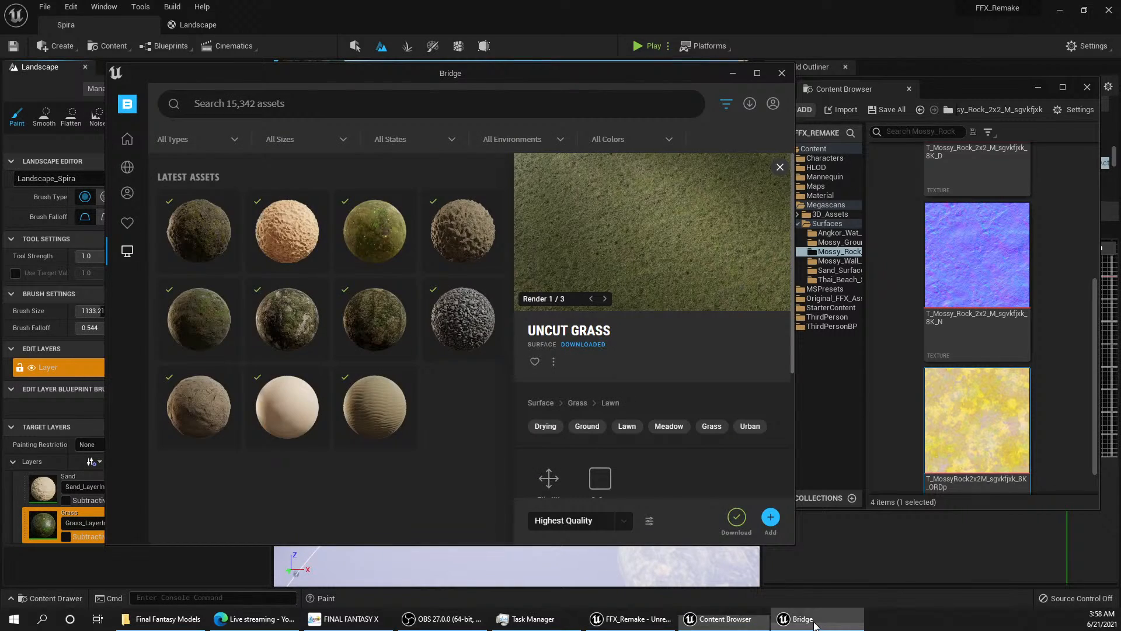
Step: Connect the Mossy Rock color texture to Layer MossyRock and the grass color texture to Layer Grass on the Base Color Layer Blend, and apply the Landscape material
left_click(800, 619)
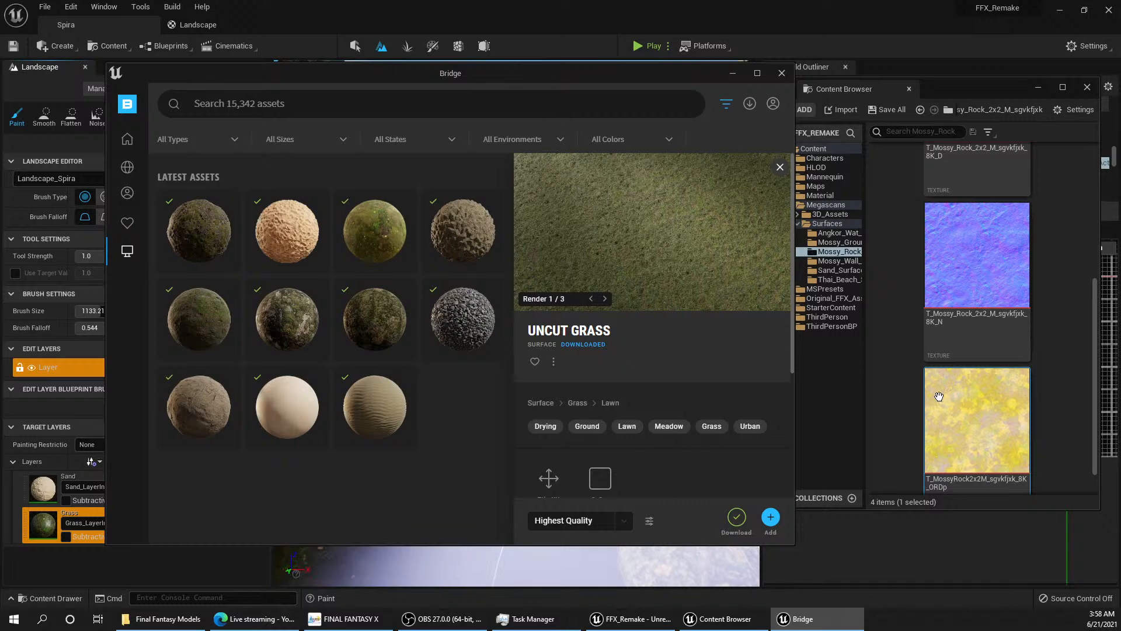
left_click(291, 6)
left_click(239, 25)
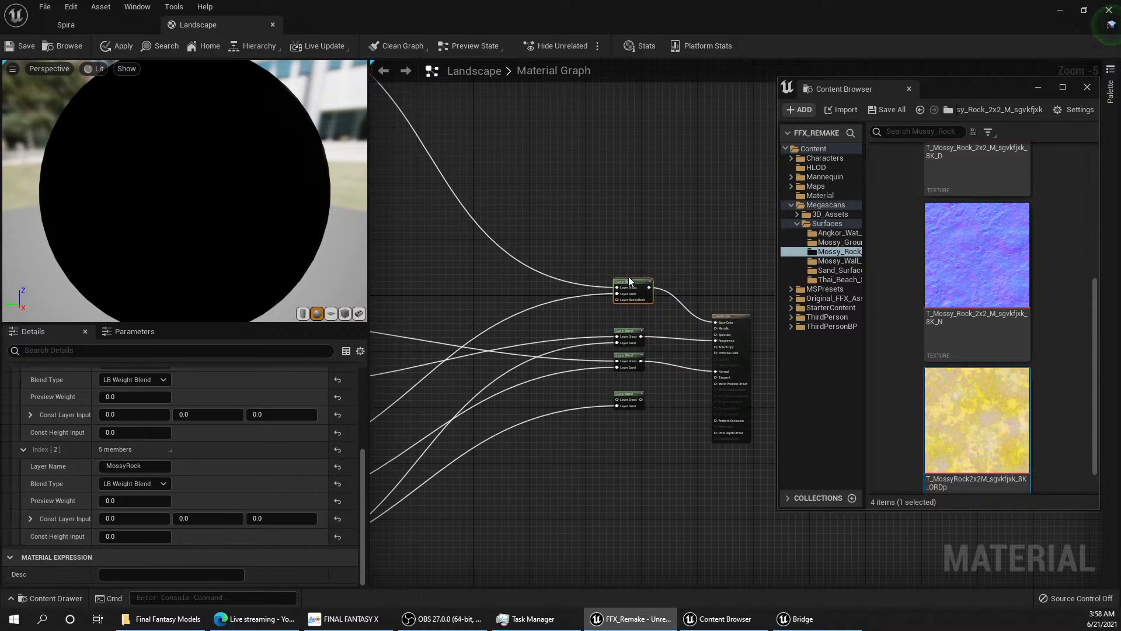
left_click_drag(618, 300, 637, 363)
right_click_drag(693, 451, 469, 166)
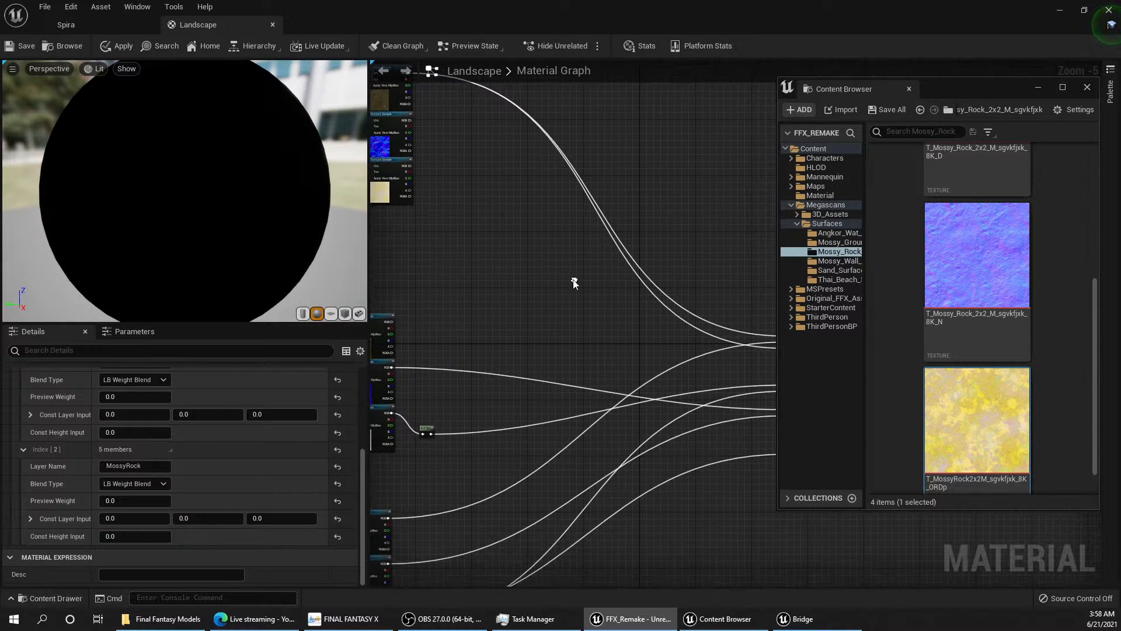
left_click_drag(391, 321, 676, 335)
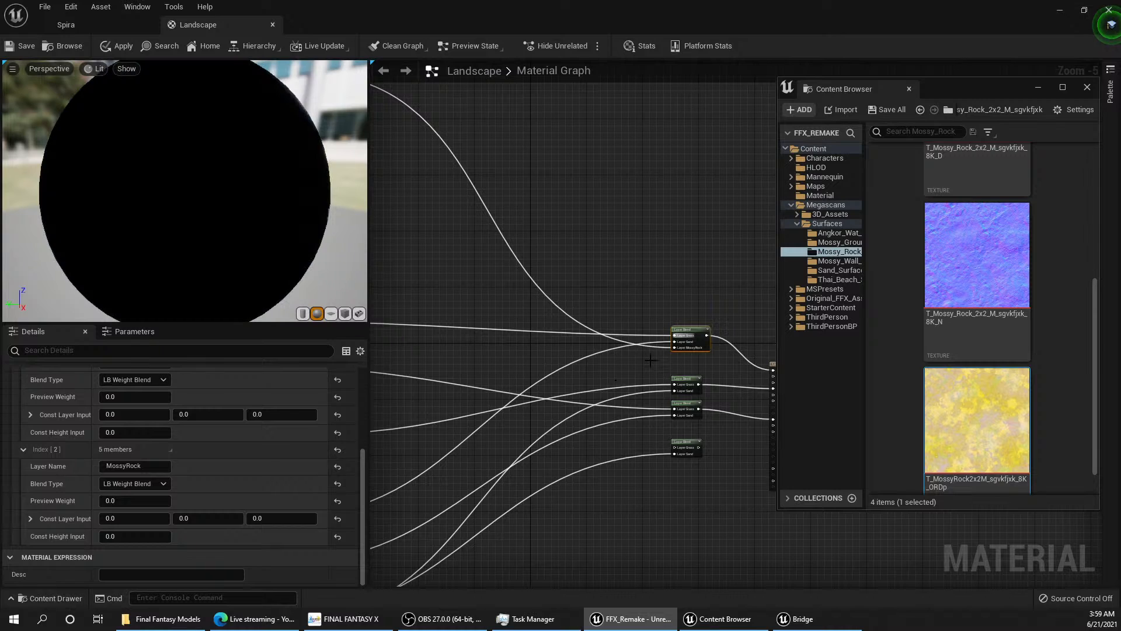
right_click(621, 380)
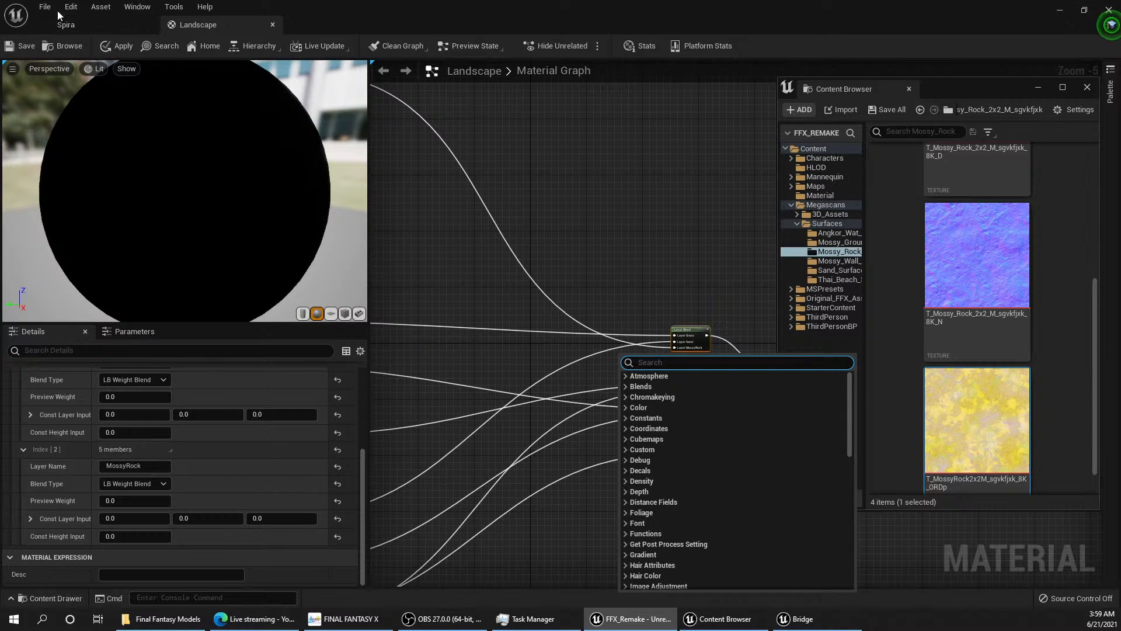
left_click(124, 47)
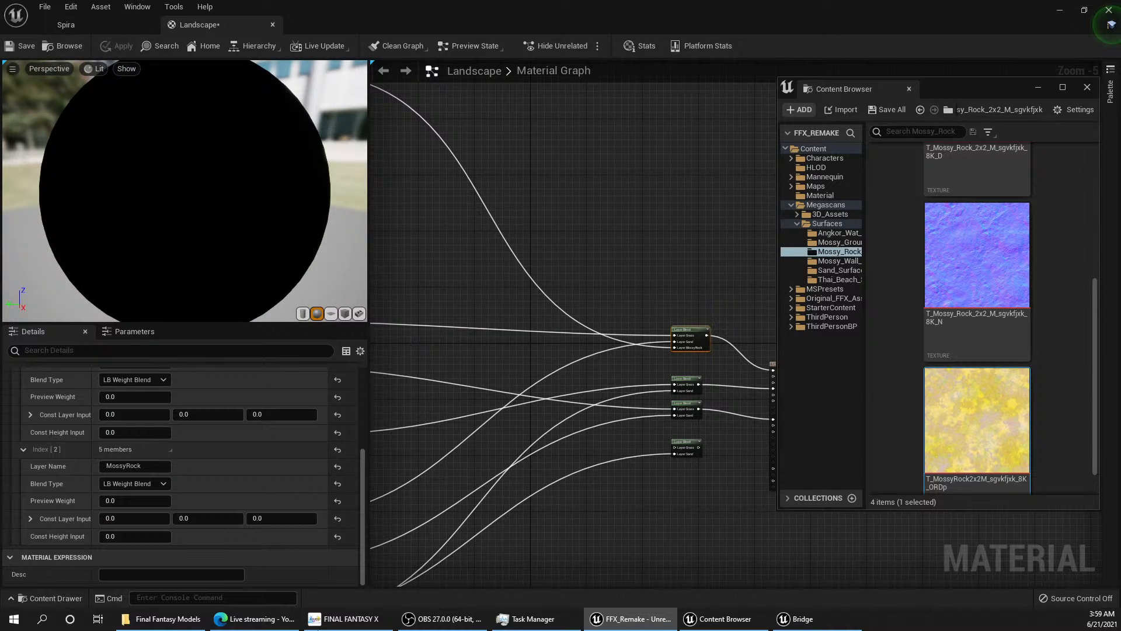
Step: Create a weight-blended MossyRock_LayerInfo in Spira_sharedassets for the MossyRock layer of the Spira landscape, and check the settings of Grass_LayerInfo
left_click(65, 25)
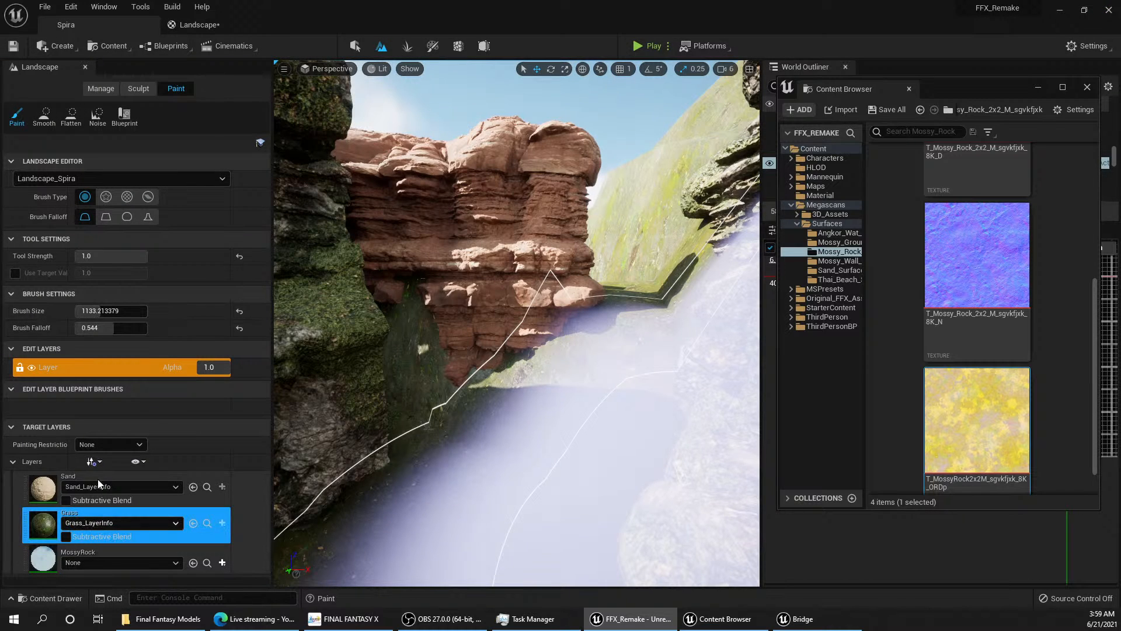
left_click(99, 562)
left_click(99, 562)
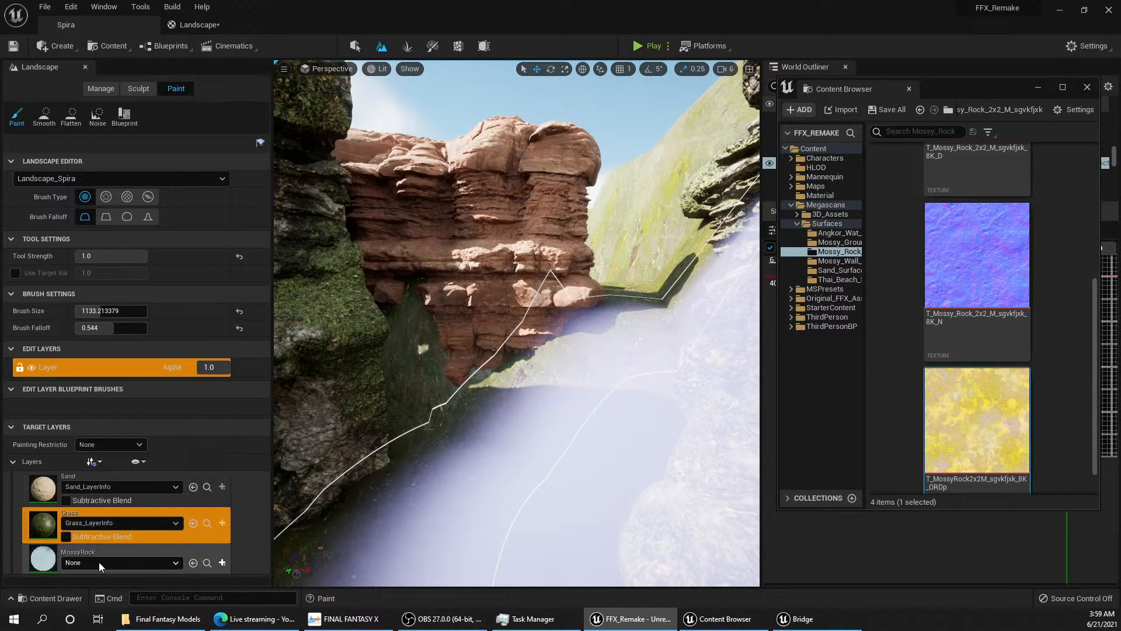
left_click(222, 563)
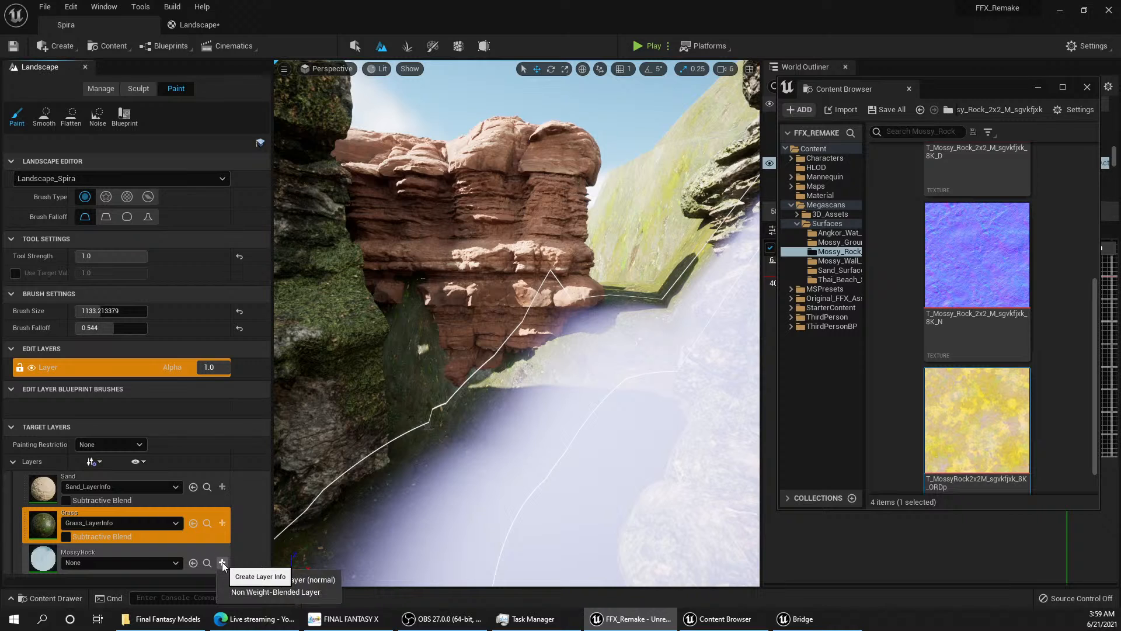
left_click(320, 579)
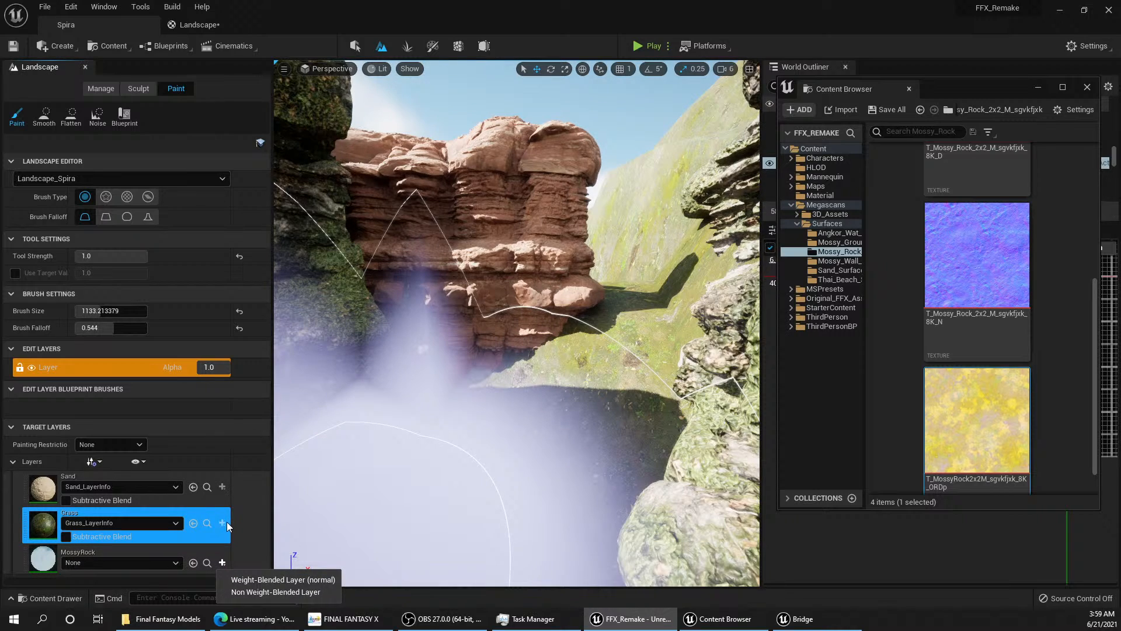
left_click(266, 580)
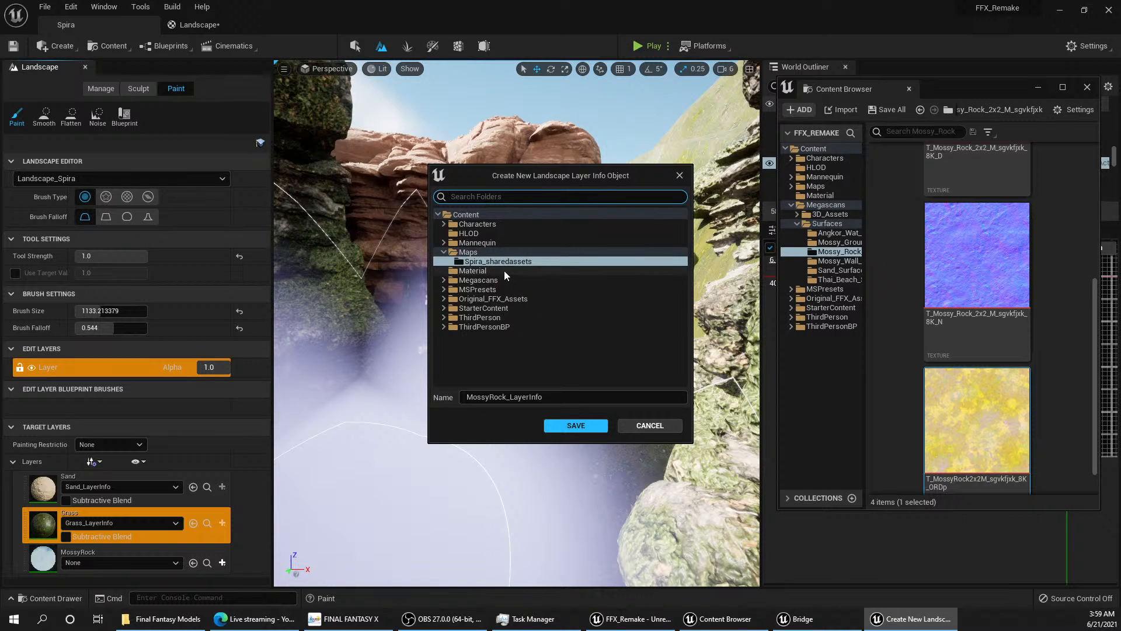
left_click(528, 262)
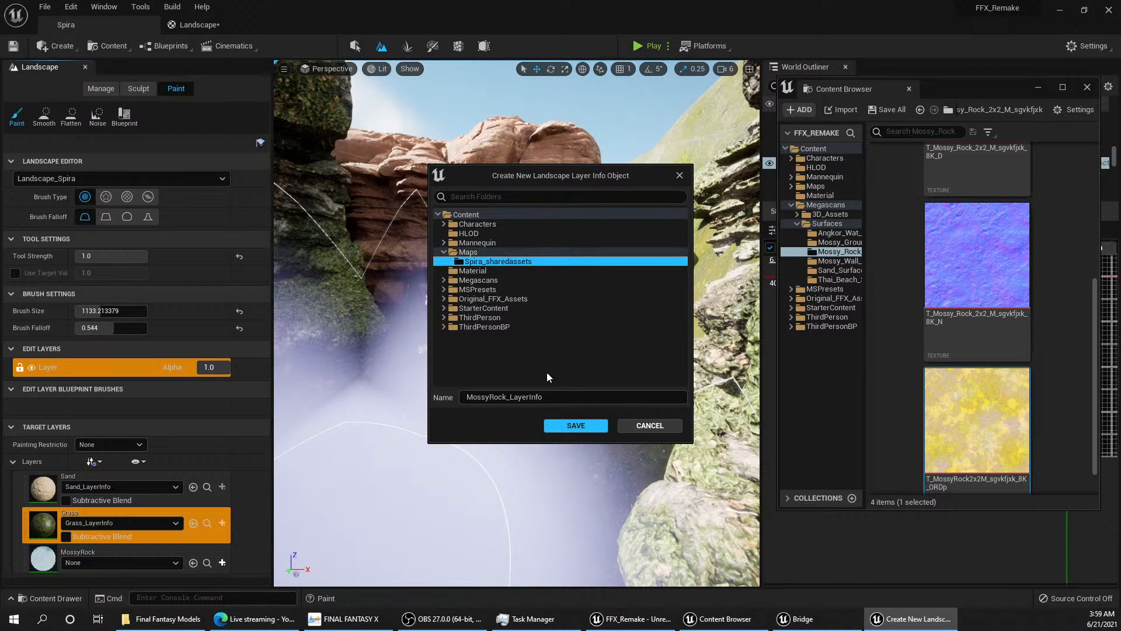
left_click(574, 428)
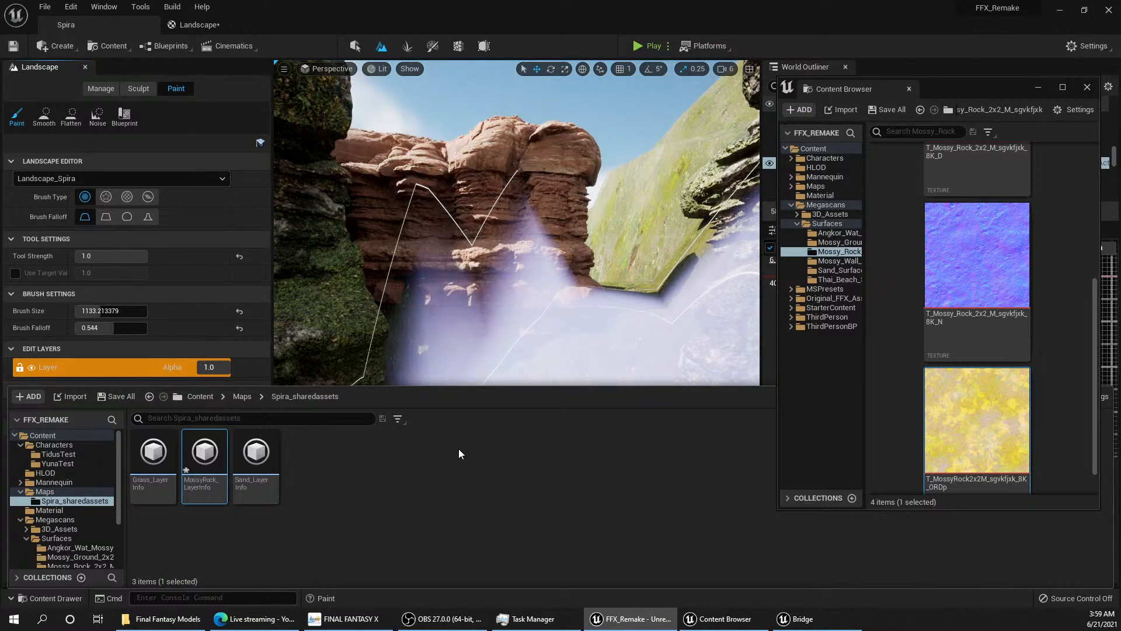
double_click(152, 458)
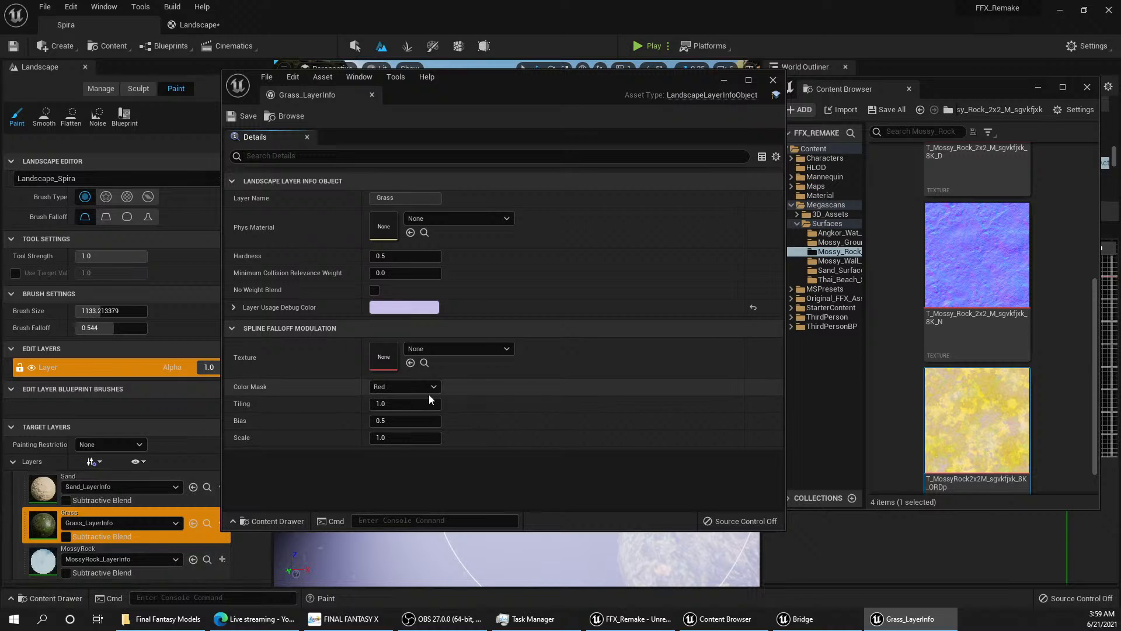
left_click(773, 80)
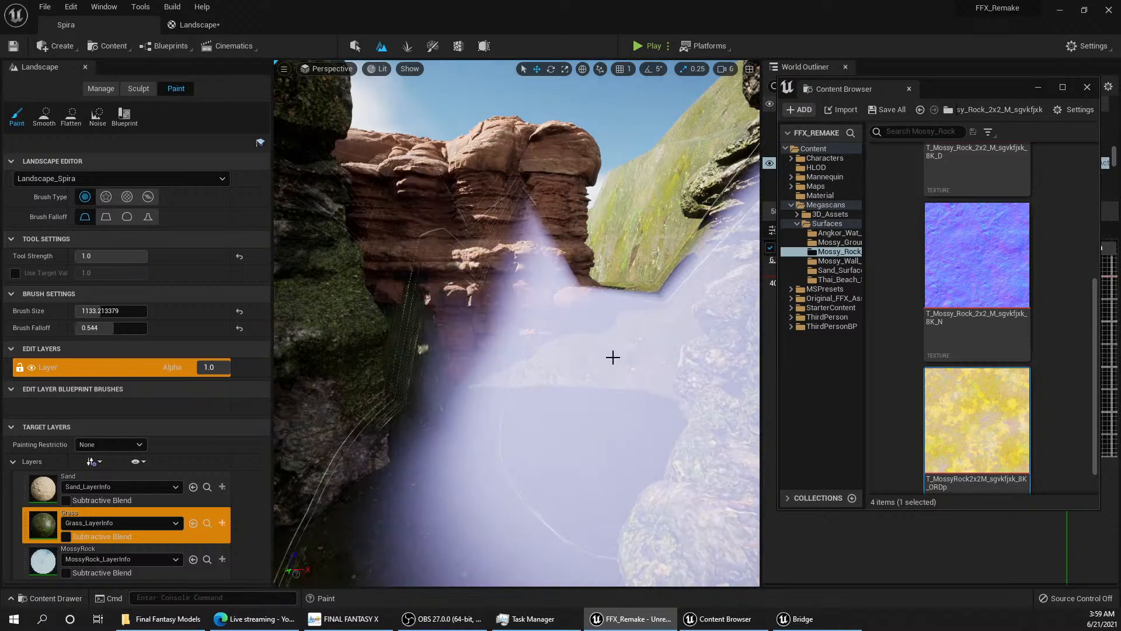
Step: Paint the MossyRock layer onto the grassy ground above the water with a brush size of about 134
mouse_move(613, 357)
right_mouse_down()
mouse_move(607, 403)
mouse_move(689, 432)
mouse_move(649, 450)
right_mouse_up()
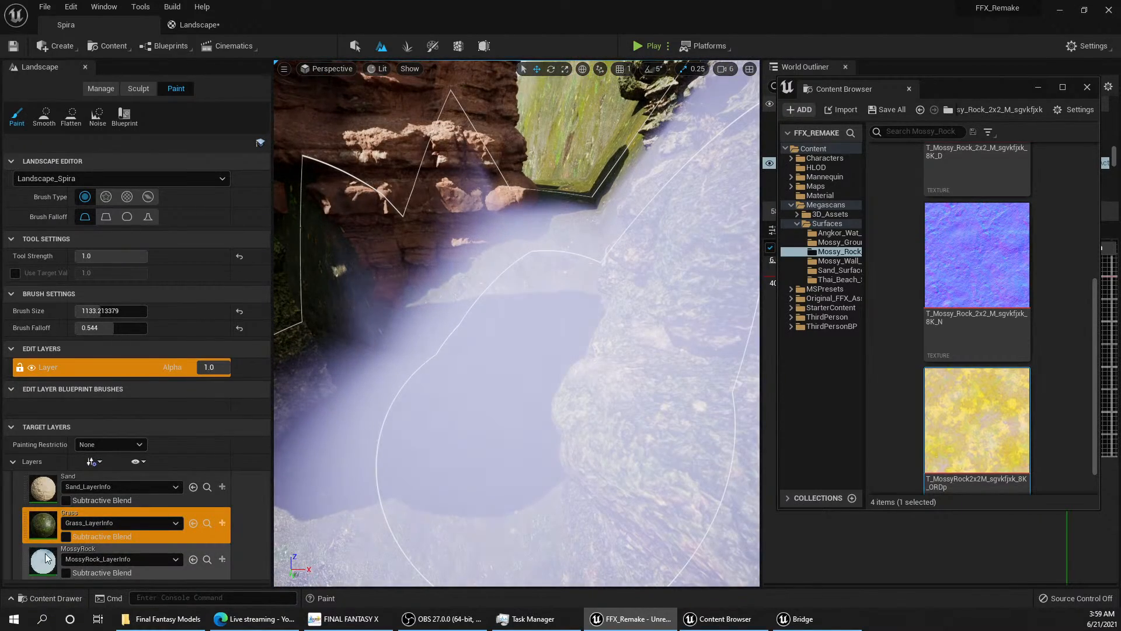
left_click(46, 561)
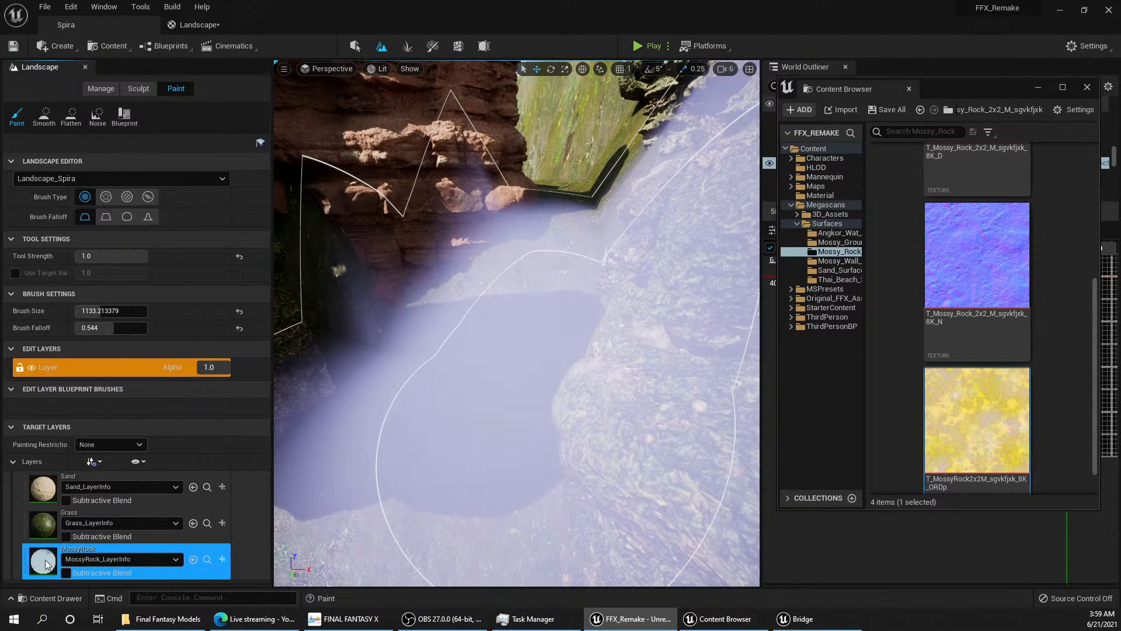
mouse_move(388, 450)
right_mouse_down()
mouse_move(572, 467)
mouse_move(730, 435)
mouse_move(733, 357)
mouse_move(660, 444)
mouse_move(610, 427)
mouse_move(564, 447)
mouse_move(581, 449)
mouse_move(577, 515)
right_mouse_up()
key("w")
key("w")
key("q")
key("w")
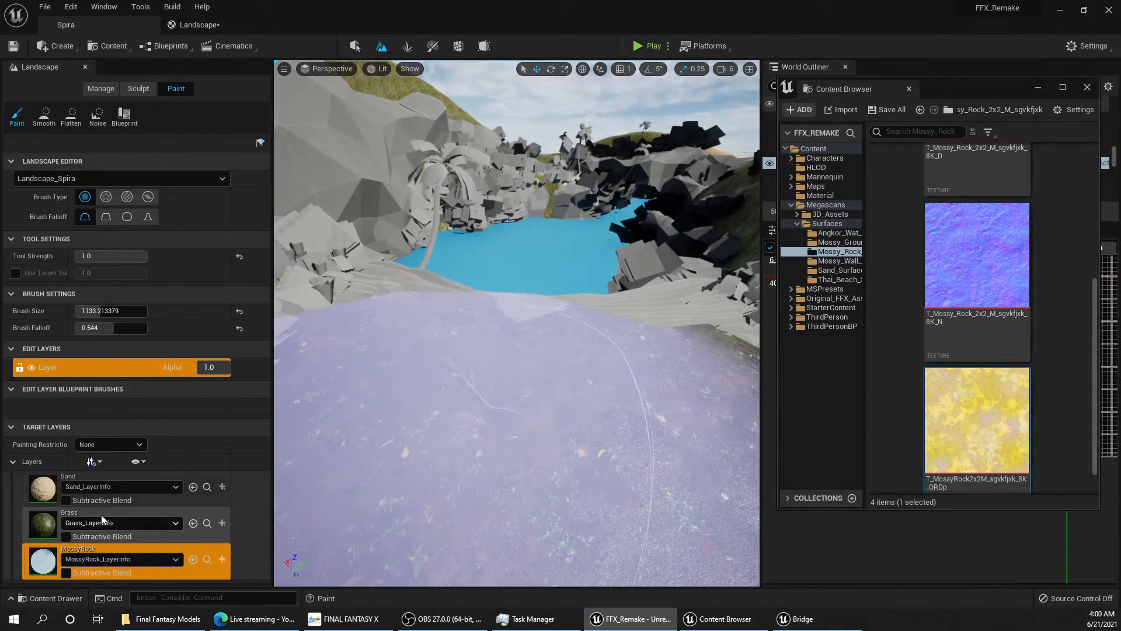
mouse_move(103, 312)
left_mouse_down()
mouse_move(83, 311)
mouse_move(93, 311)
left_mouse_up()
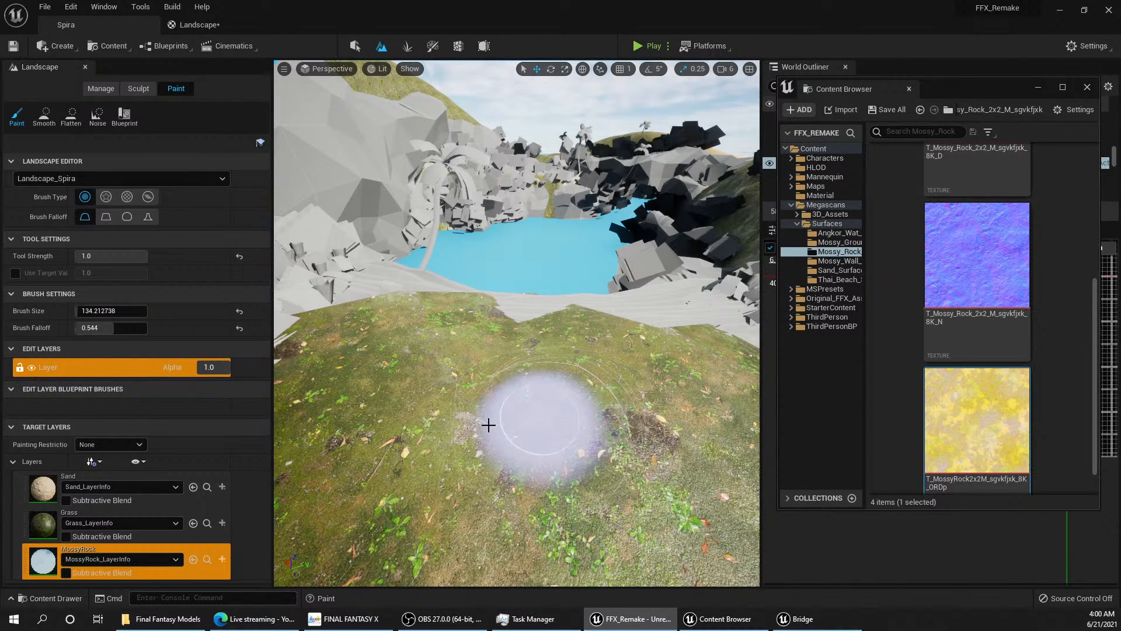
left_click_drag(537, 438, 520, 431)
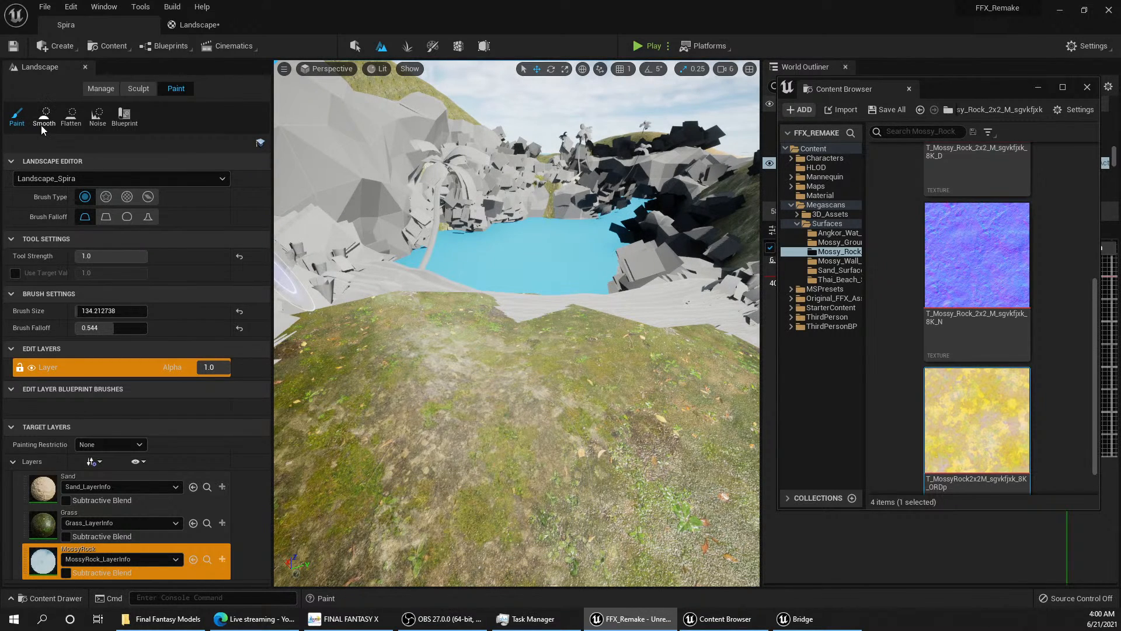
Step: Save all work, including the Landscape material, and paint more MossyRock across the grassy hillside beside the water
left_click(45, 7)
left_click(82, 127)
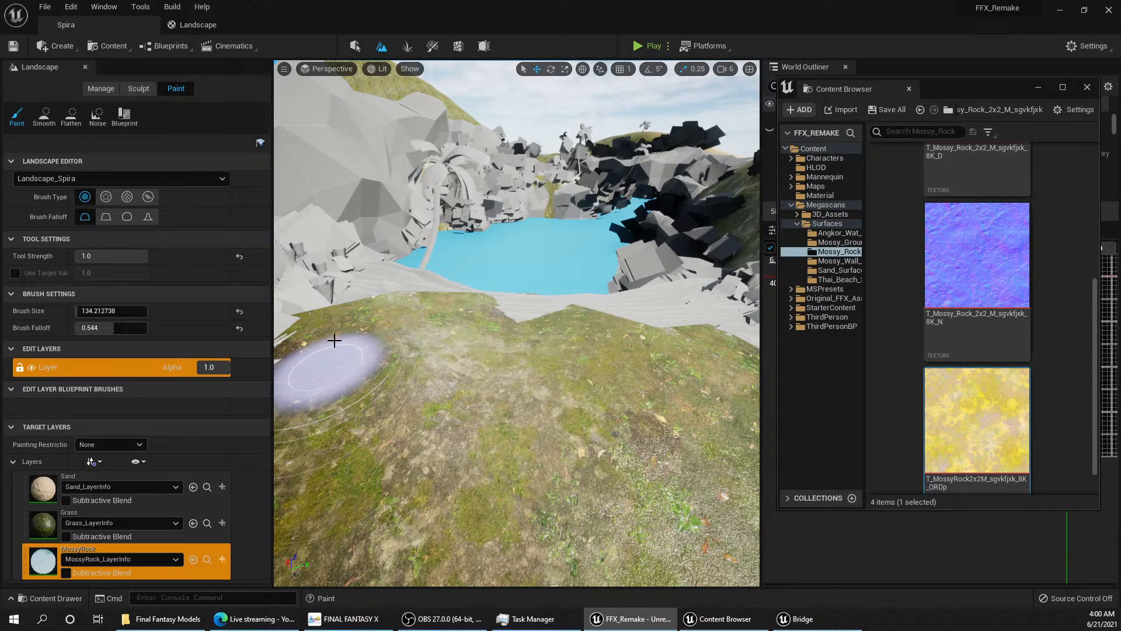
right_click_drag(335, 340, 472, 352)
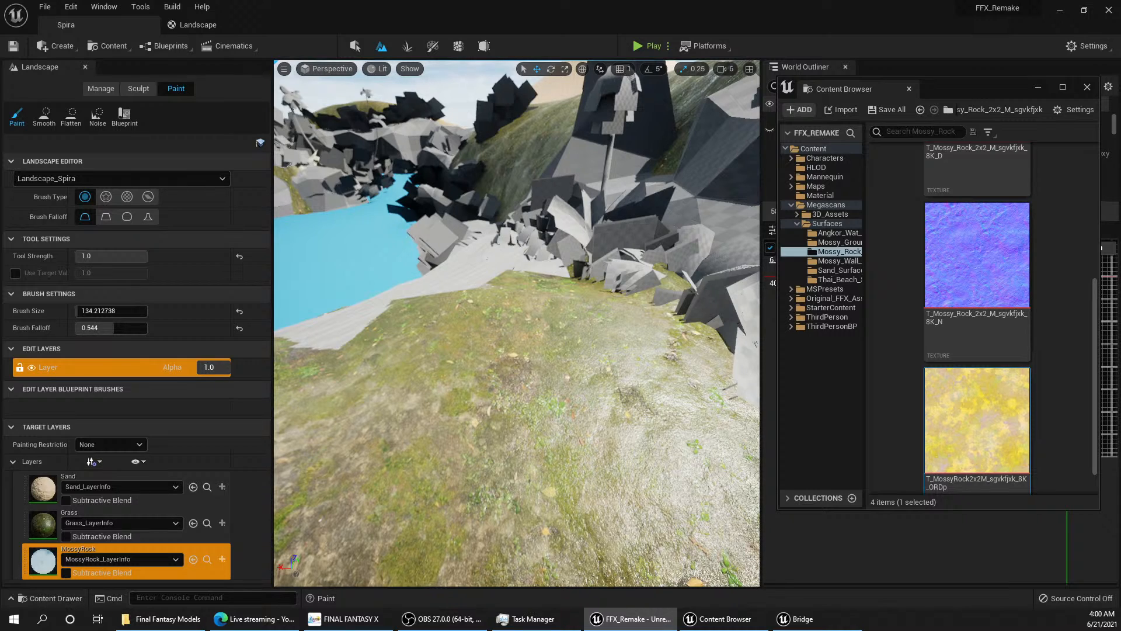
right_click_drag(373, 455, 490, 468)
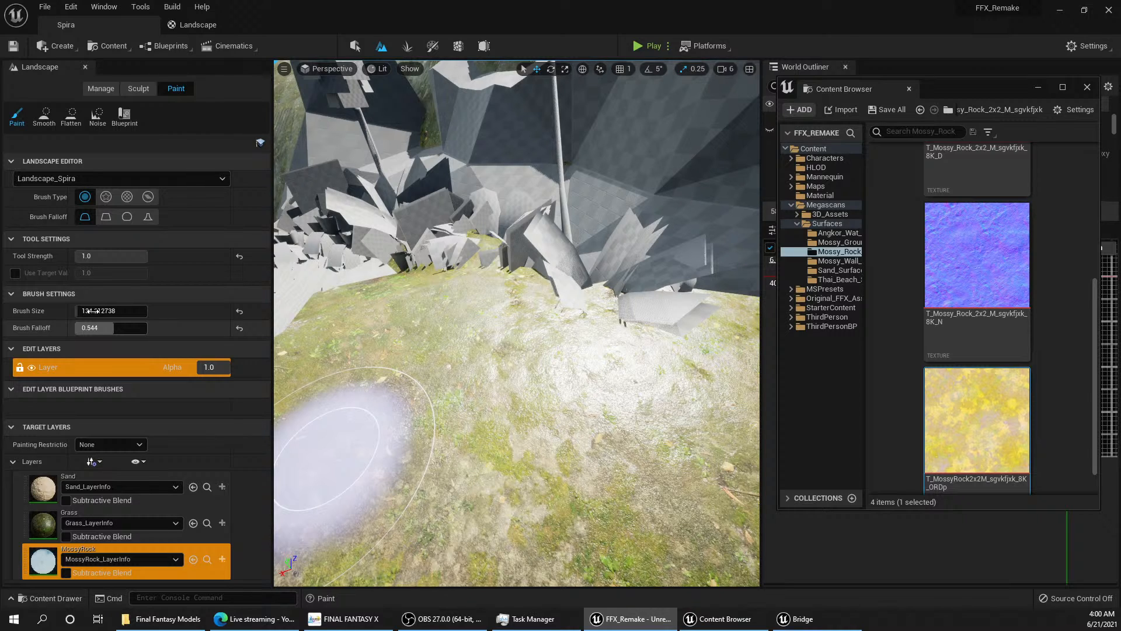
Step: Examine the Landscape material graph, checking the texture sample groups and their connections to the Layer Blend nodes
left_click(198, 25)
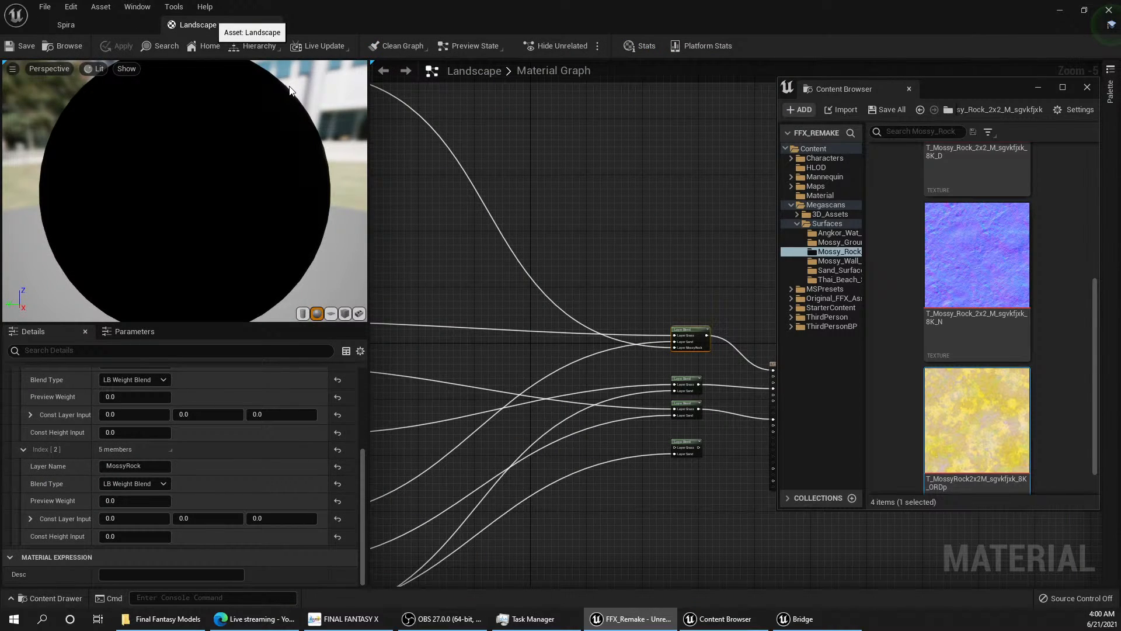
scroll(467, 251, "down", 2)
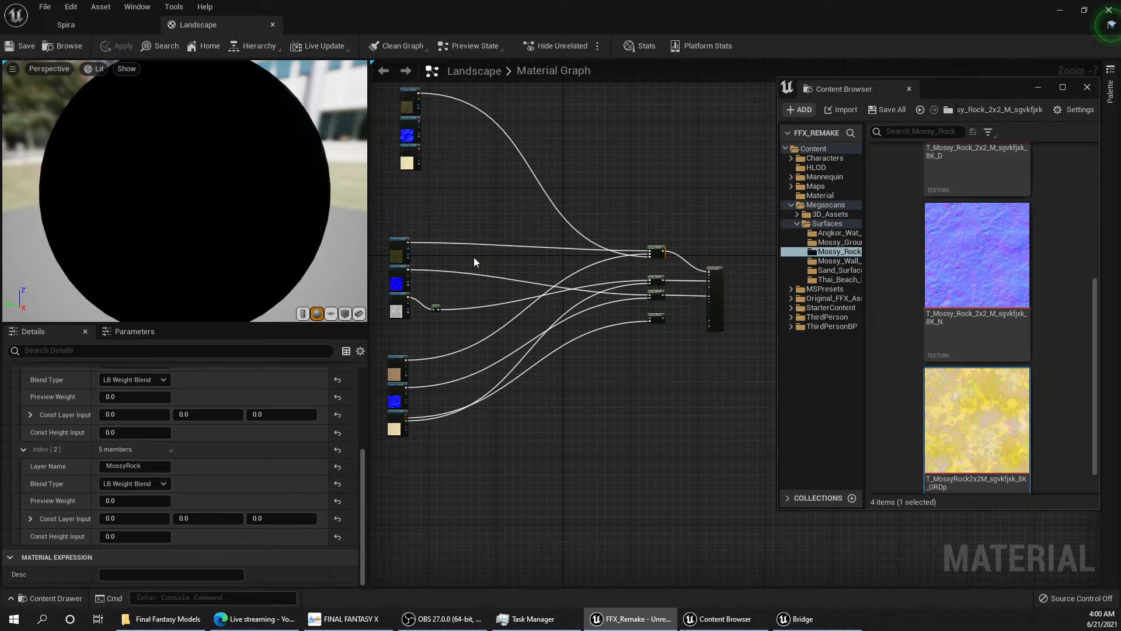
scroll(492, 261, "up", 2)
scroll(492, 262, "down", 1)
right_click_drag(493, 262, 496, 312)
right_click_drag(445, 224, 472, 264)
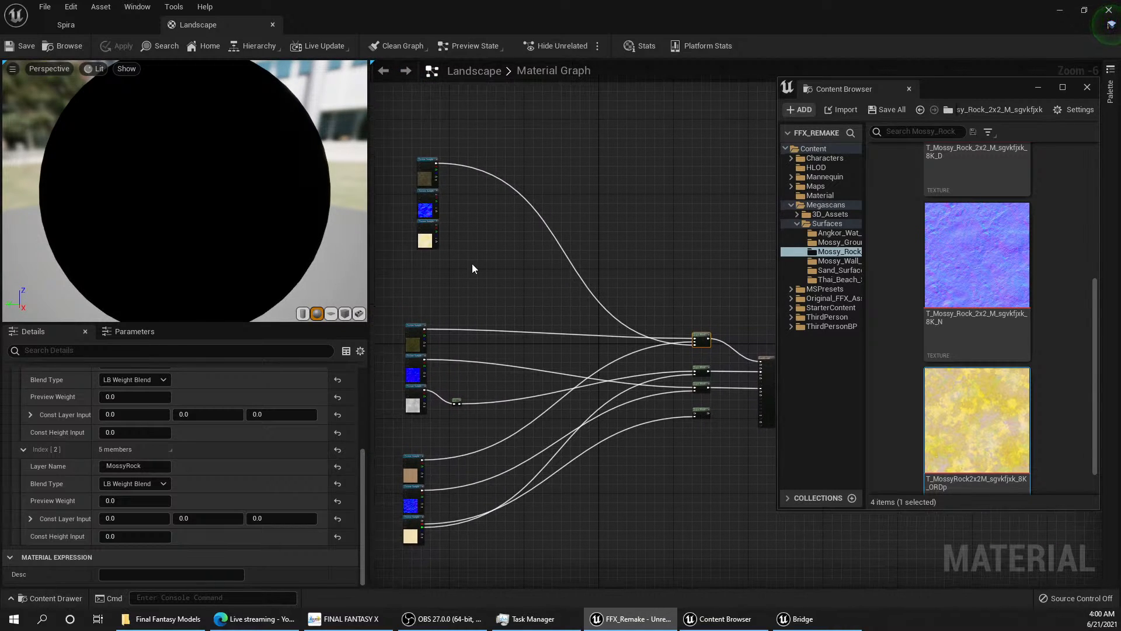
scroll(464, 234, "up", 1)
right_click_drag(609, 294, 451, 216)
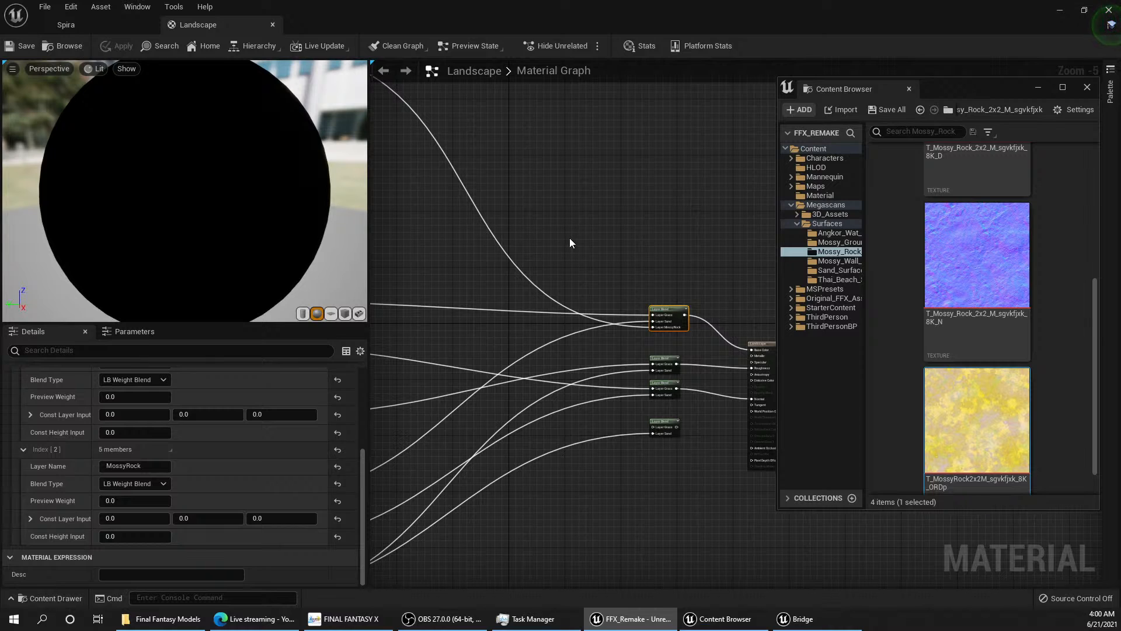
right_click_drag(569, 238, 683, 317)
scroll(677, 316, "down", 1)
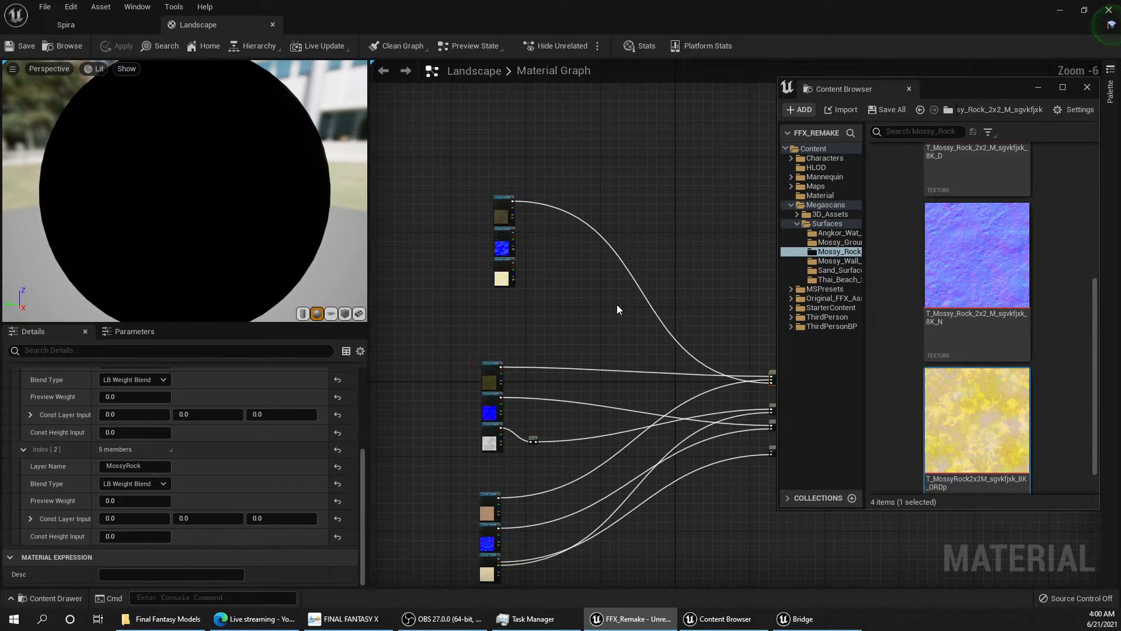
right_click_drag(617, 305, 598, 354)
right_click_drag(543, 324, 478, 215)
left_click(724, 620)
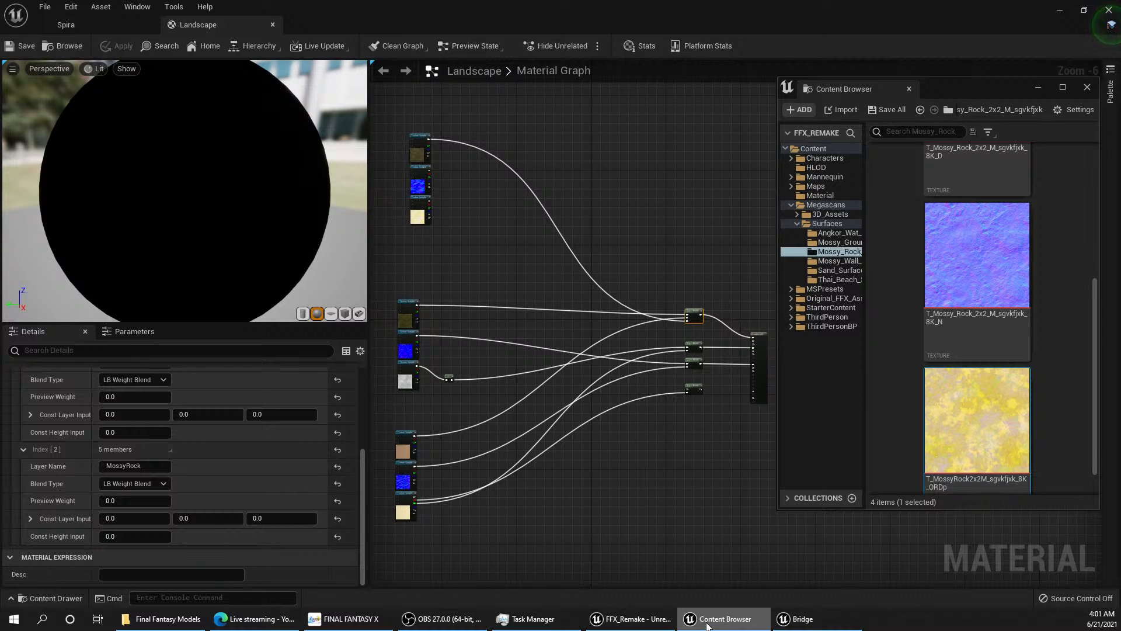
right_click_drag(577, 441, 570, 443)
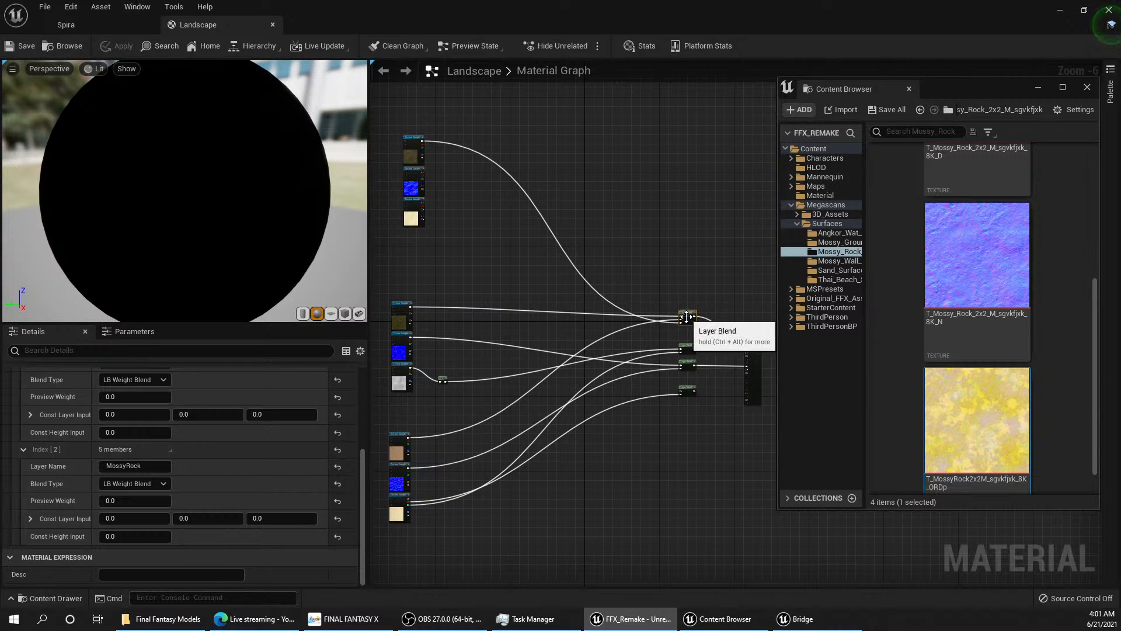
scroll(415, 374, "up", 3)
right_click_drag(440, 342, 604, 400)
left_click(535, 305)
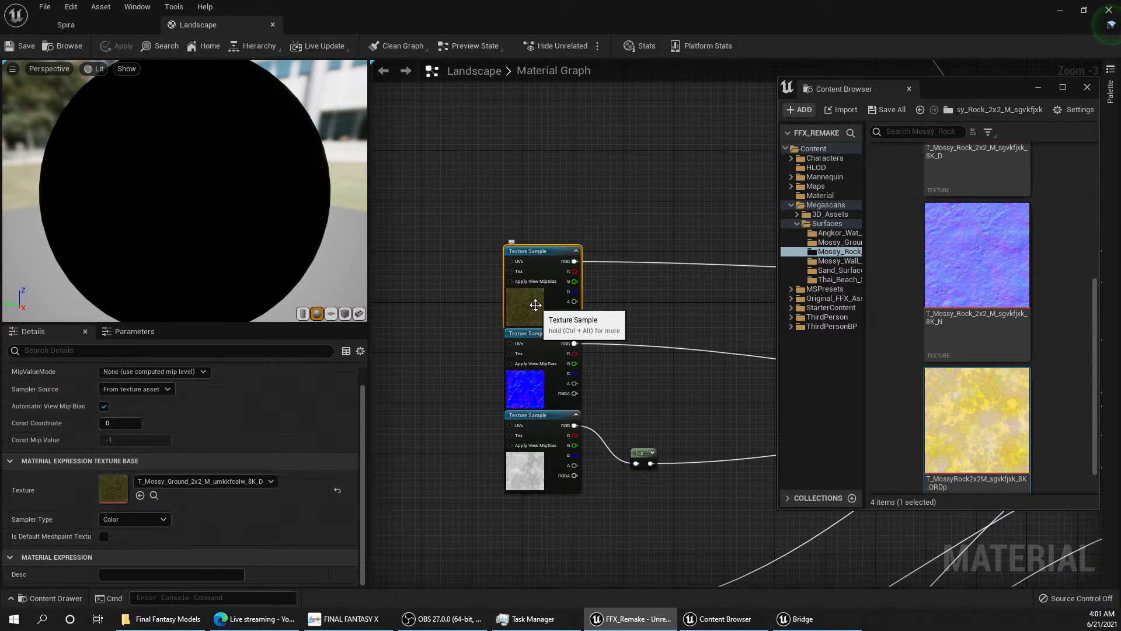
right_click_drag(621, 345, 437, 356)
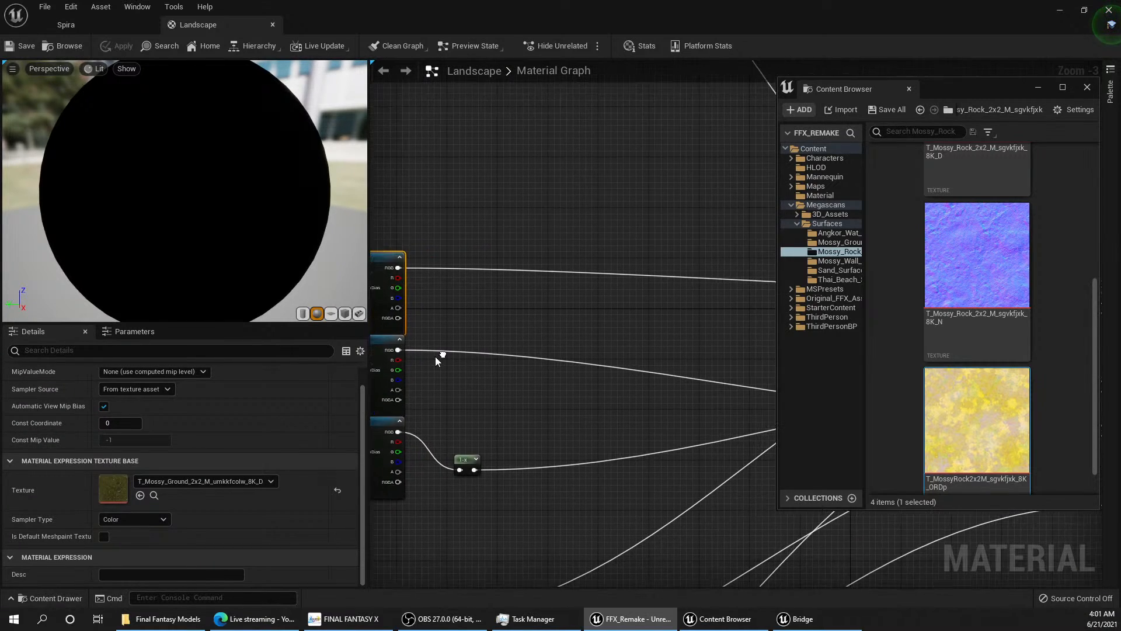
scroll(438, 358, "down", 2)
right_click_drag(550, 358, 415, 346)
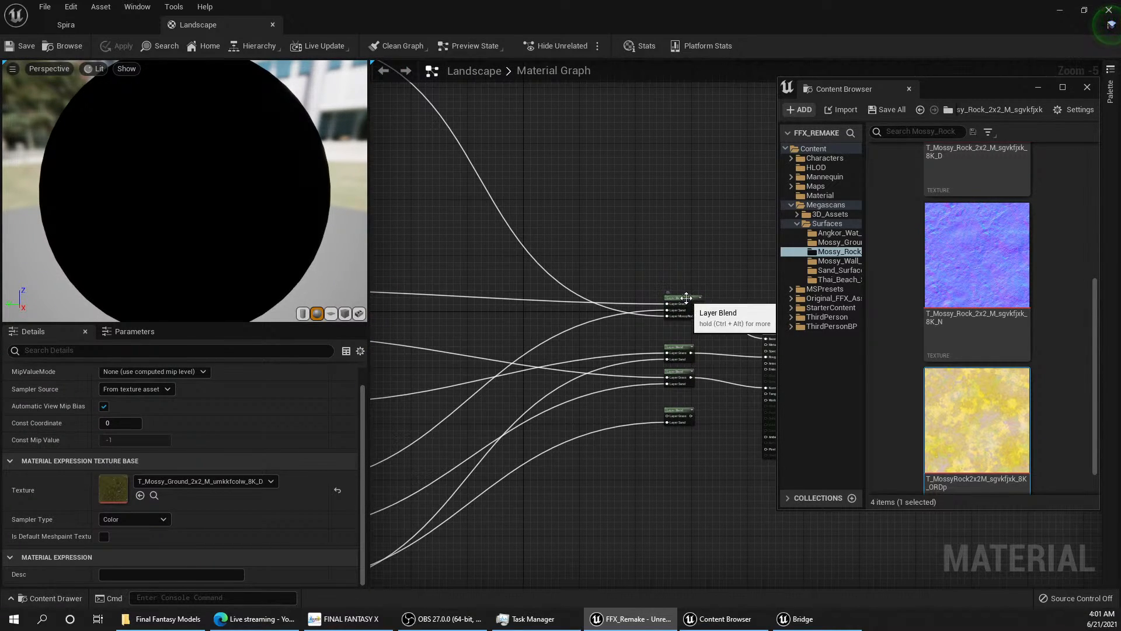
Step: Add a fourth layer named MossyGround to the Base Color Layer Blend in the Landscape material
left_click(681, 303)
scroll(160, 489, "down", 3)
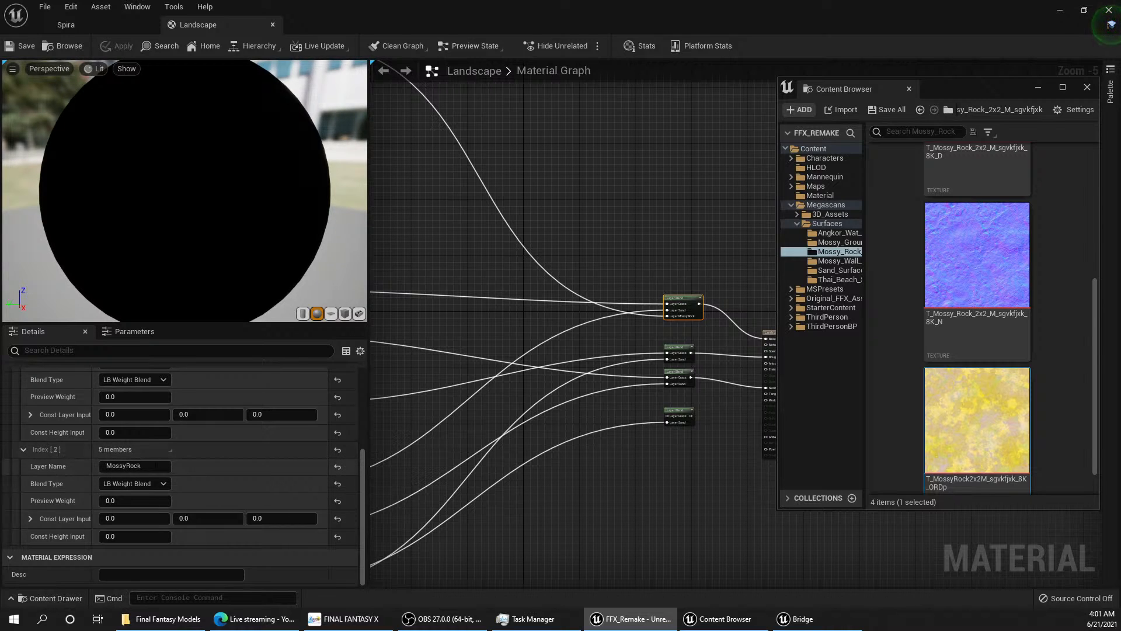
scroll(233, 464, "up", 5)
left_click(178, 392)
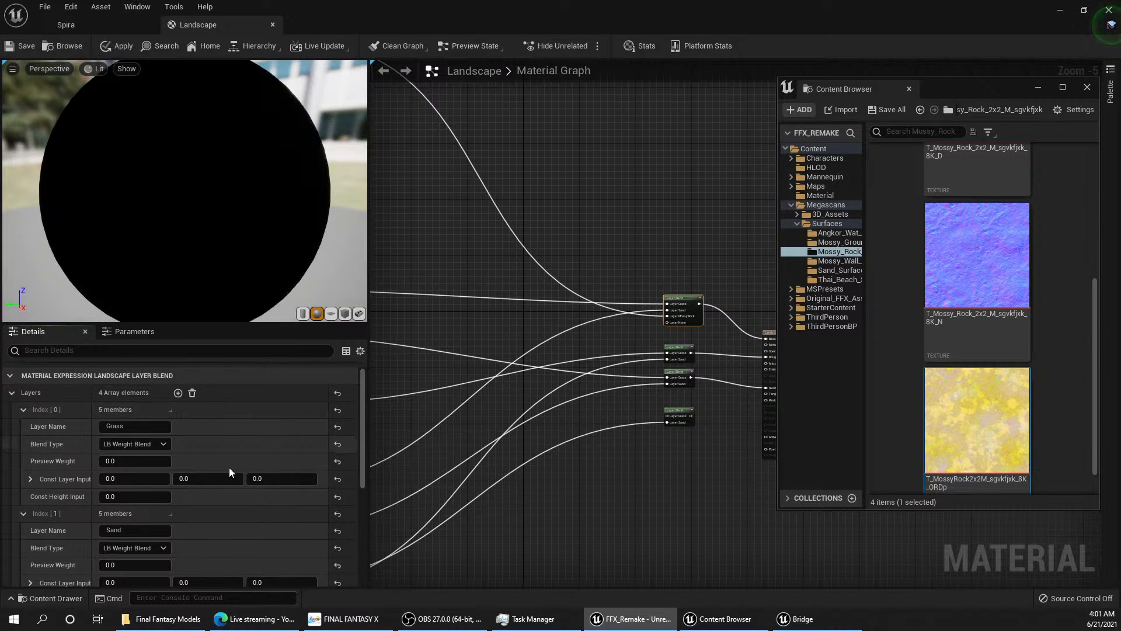
scroll(229, 467, "down", 4)
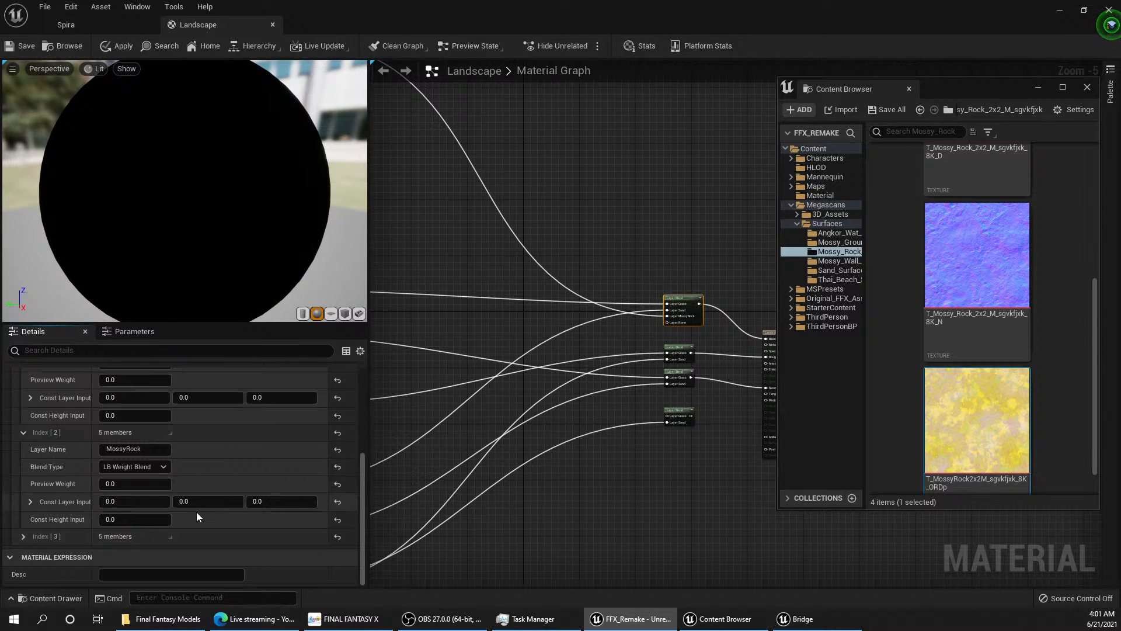
left_click(24, 536)
left_click(146, 553)
type("M")
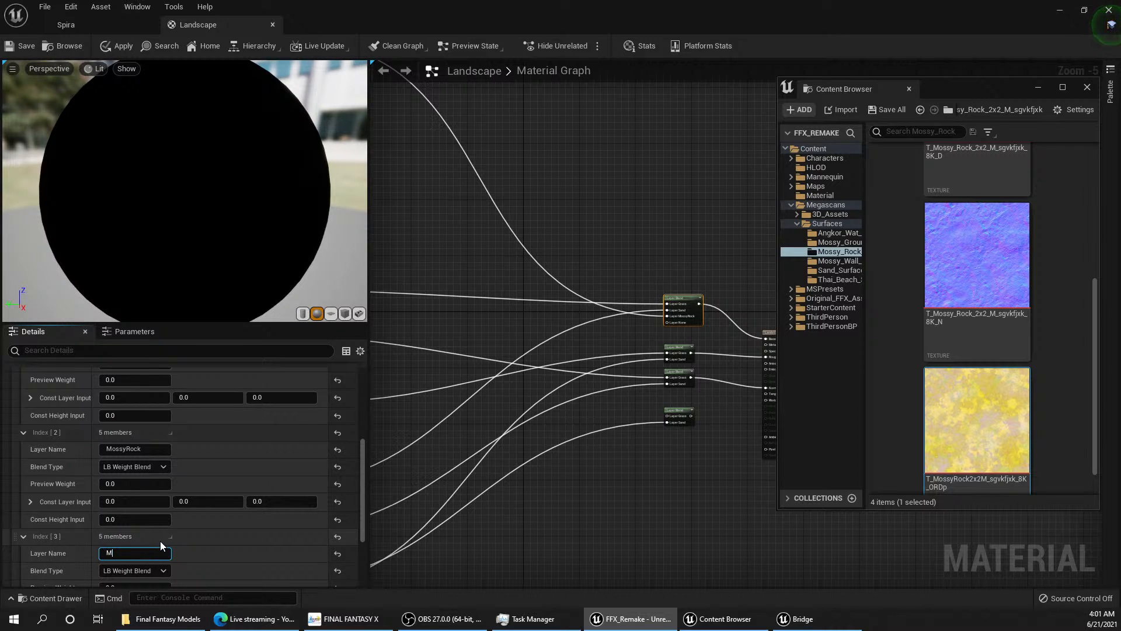
type("ossy")
type("Ground")
key("Return")
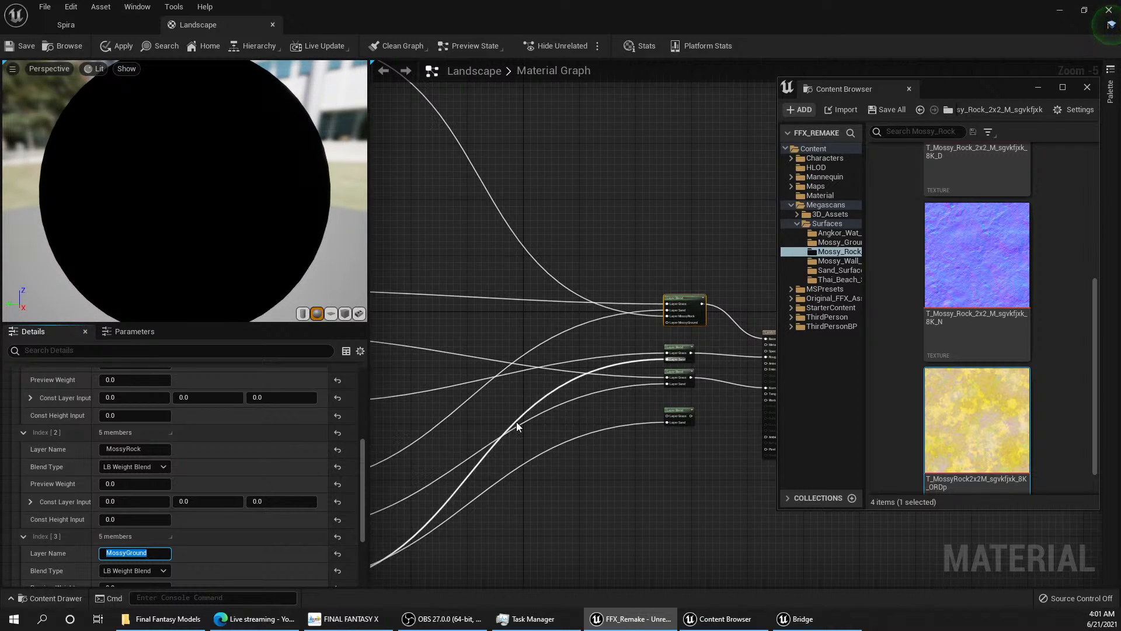
Step: Connect the mossy ground color texture to Layer MossyGround on the Base Color Layer Blend
scroll(604, 304, "down", 2)
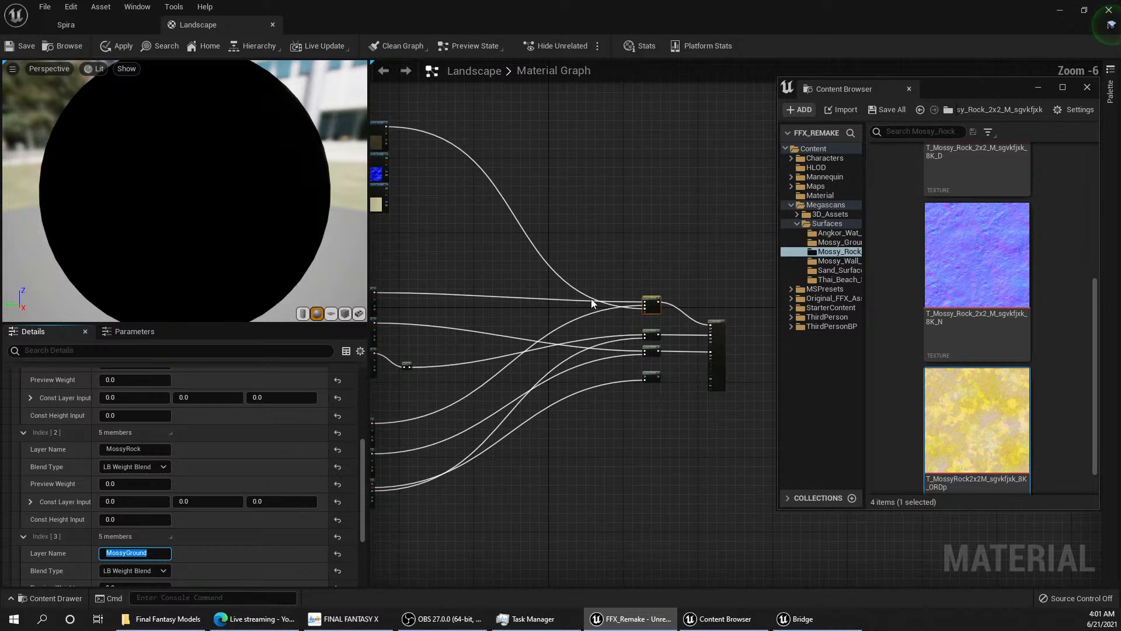
right_click_drag(510, 298, 548, 311)
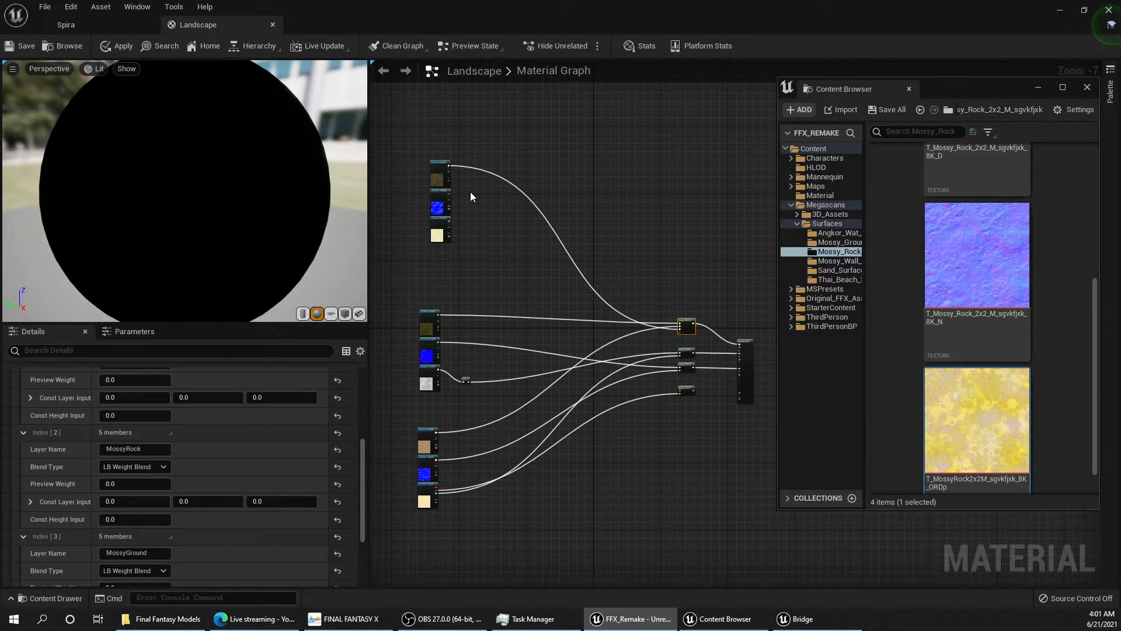
scroll(613, 343, "up", 3)
right_click_drag(468, 295, 588, 285)
left_click_drag(518, 270, 555, 305)
scroll(559, 324, "up", 2)
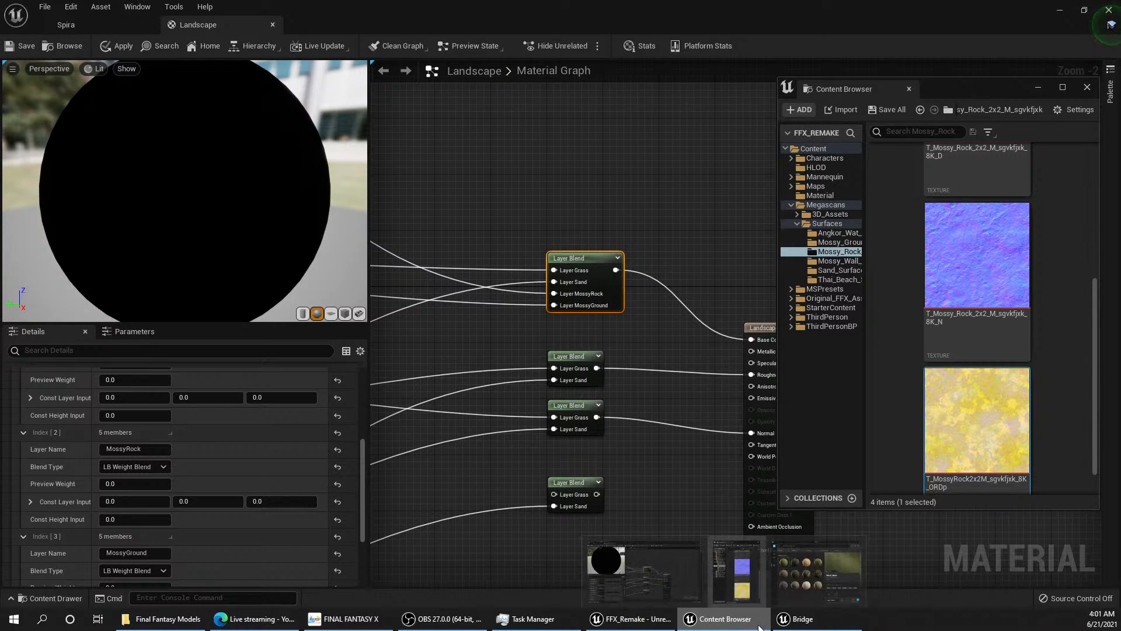
Step: Switch to Bridge, add the Uncut Grass surface to the project, and open its Grass_Uncut folder in the Content Browser
left_click(801, 619)
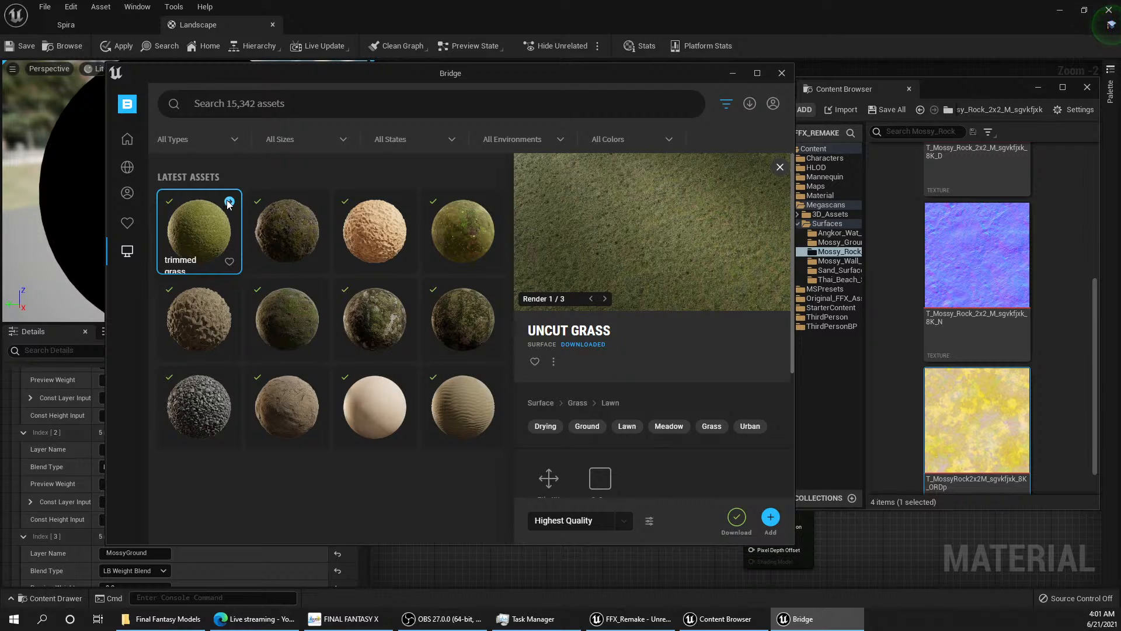
left_click(229, 202)
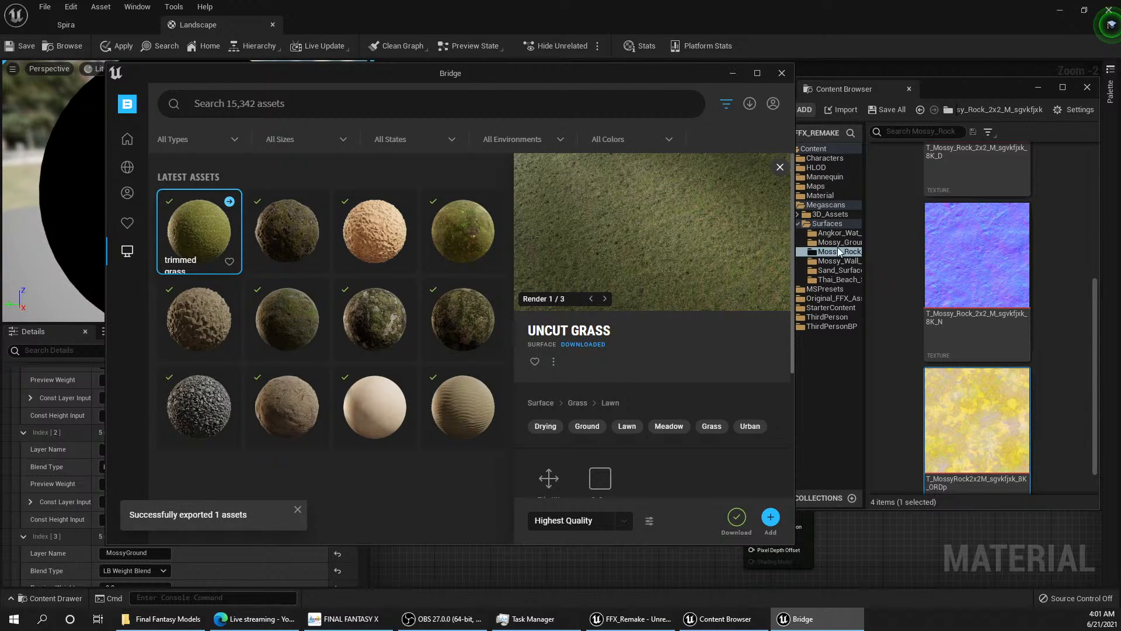
left_click(836, 242)
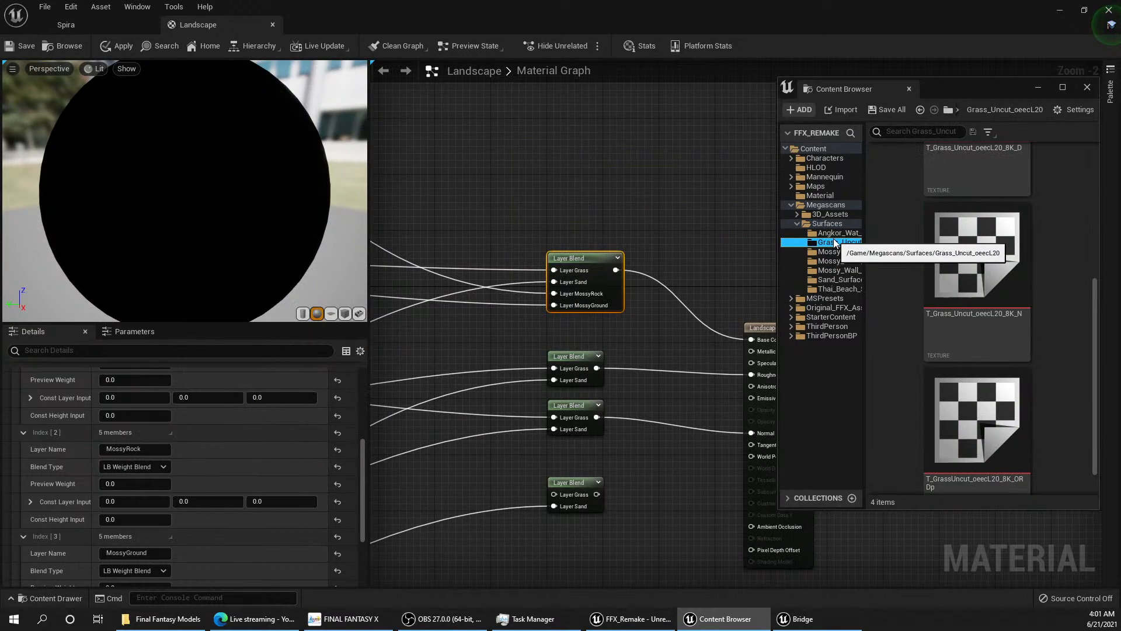
scroll(998, 271, "up", 2)
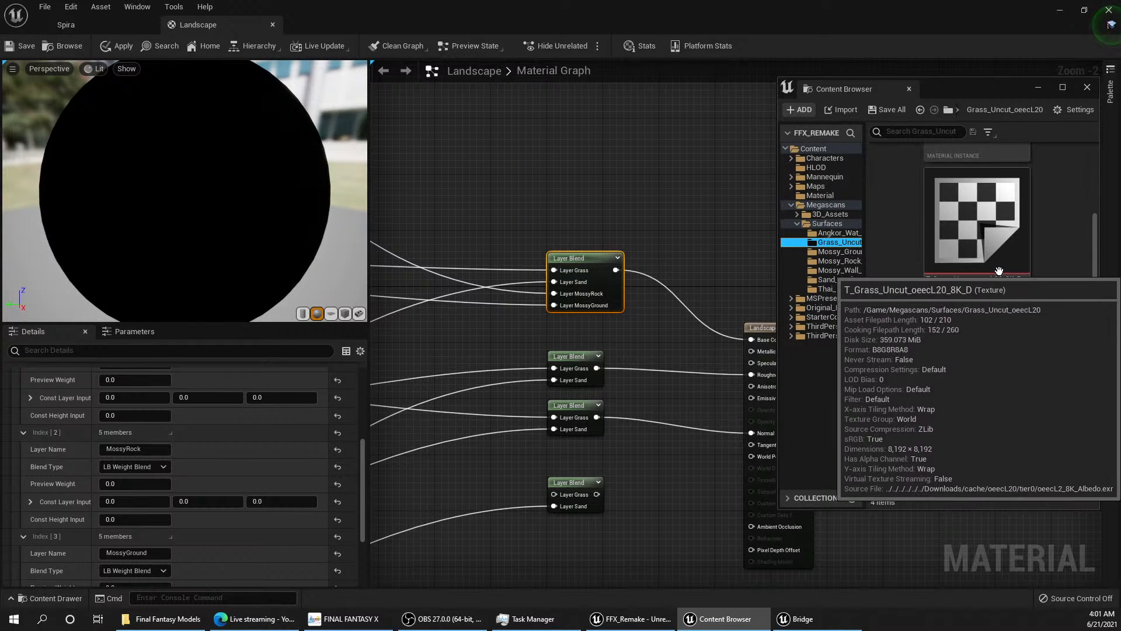
scroll(999, 271, "up", 2)
Step: Rearrange the texture sample groups with sand above mossy rock and mossy ground below, leaving free space over them for new nodes
right_click_drag(449, 273, 581, 269)
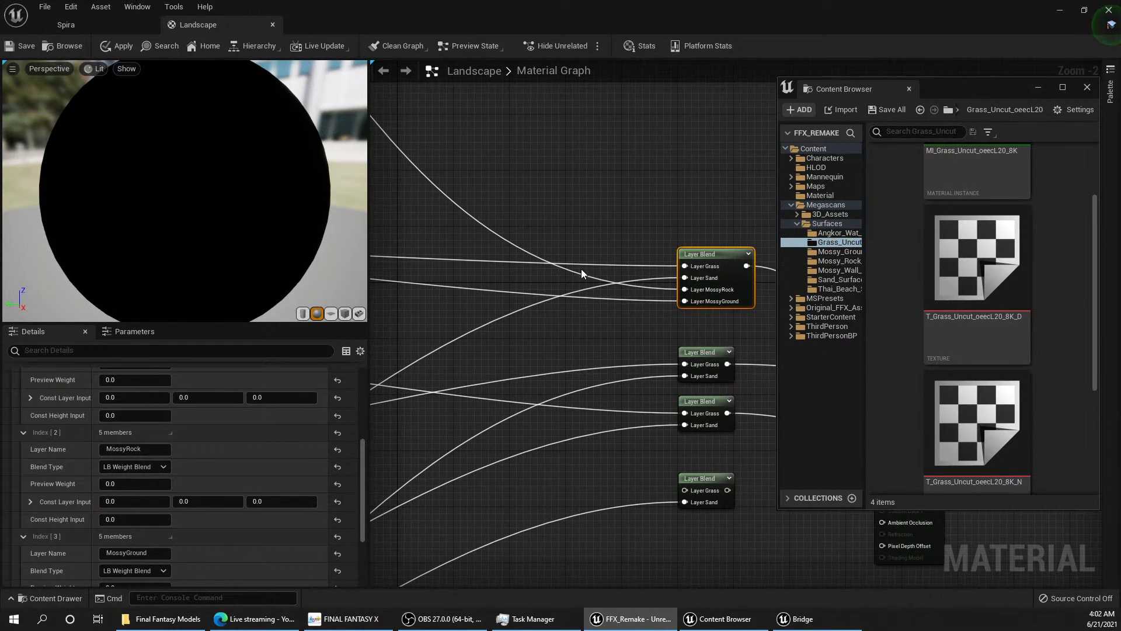
scroll(582, 272, "down", 4)
right_click_drag(571, 365, 568, 375)
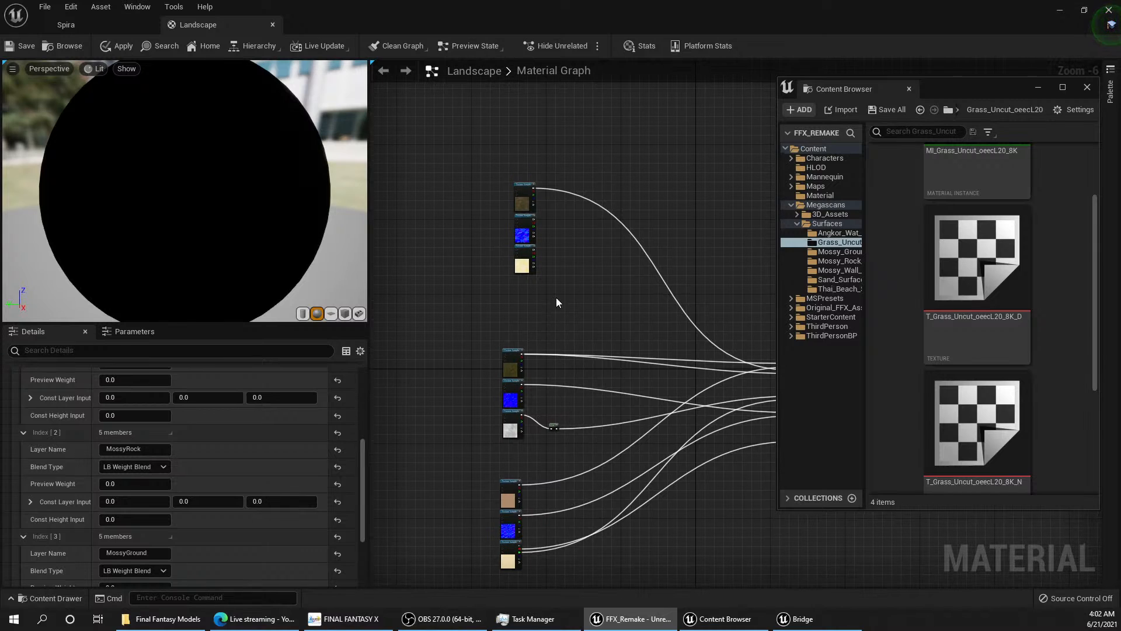
left_click_drag(556, 297, 509, 240)
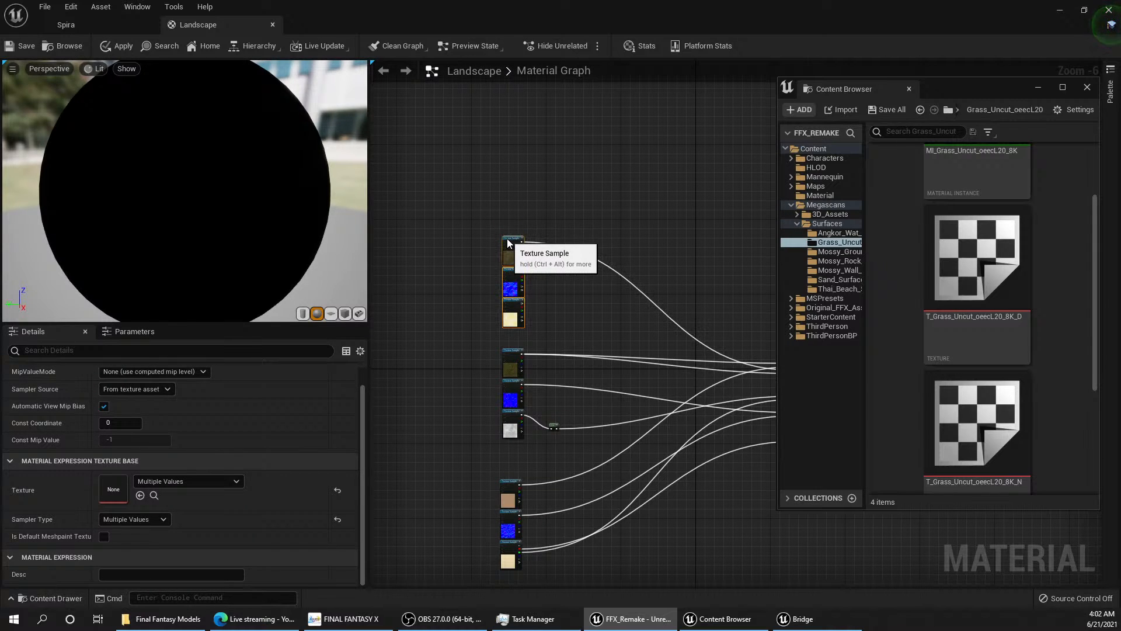
right_click_drag(507, 243, 522, 210)
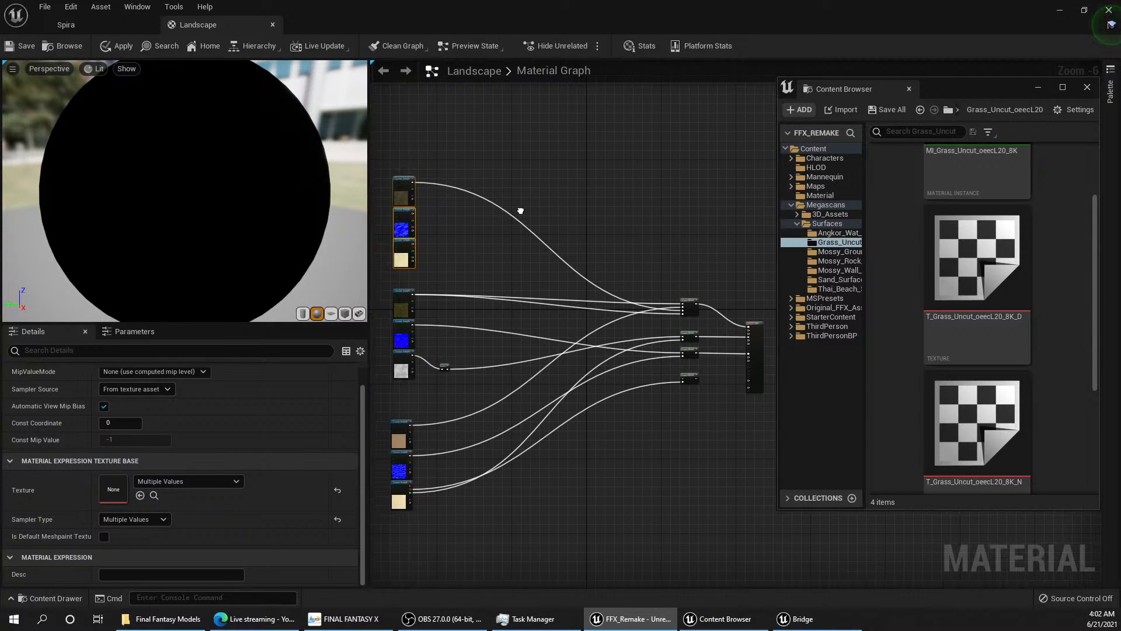
right_click_drag(476, 334, 524, 306)
mouse_move(500, 376)
left_mouse_down()
mouse_move(426, 256)
mouse_move(534, 205)
mouse_move(517, 181)
mouse_move(482, 266)
mouse_move(449, 257)
left_mouse_up()
mouse_move(521, 501)
left_mouse_down()
mouse_move(430, 418)
mouse_move(467, 78)
mouse_move(451, 97)
mouse_move(448, 73)
mouse_move(445, 107)
left_mouse_up()
right_click_drag(631, 201, 598, 268)
left_click_drag(496, 514, 416, 159)
left_click(506, 193)
left_click_drag(575, 514, 498, 375)
right_click_drag(497, 375, 520, 193)
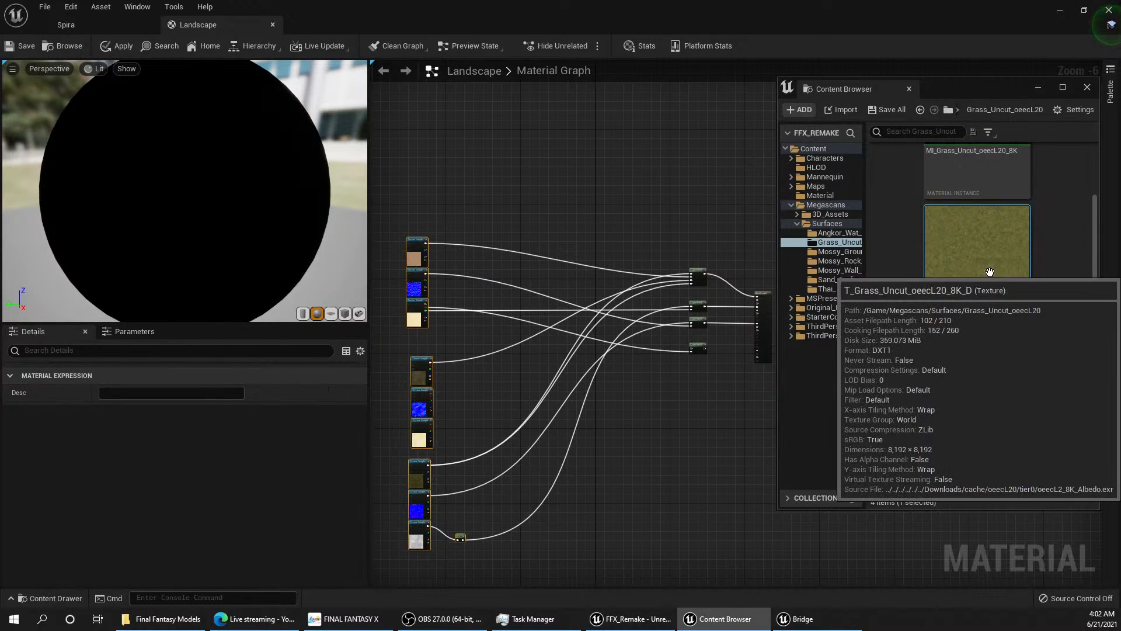
Step: Add the Grass_Uncut 8K color, normal and ORDp textures as texture samples above the sand group
left_click_drag(958, 268, 489, 149)
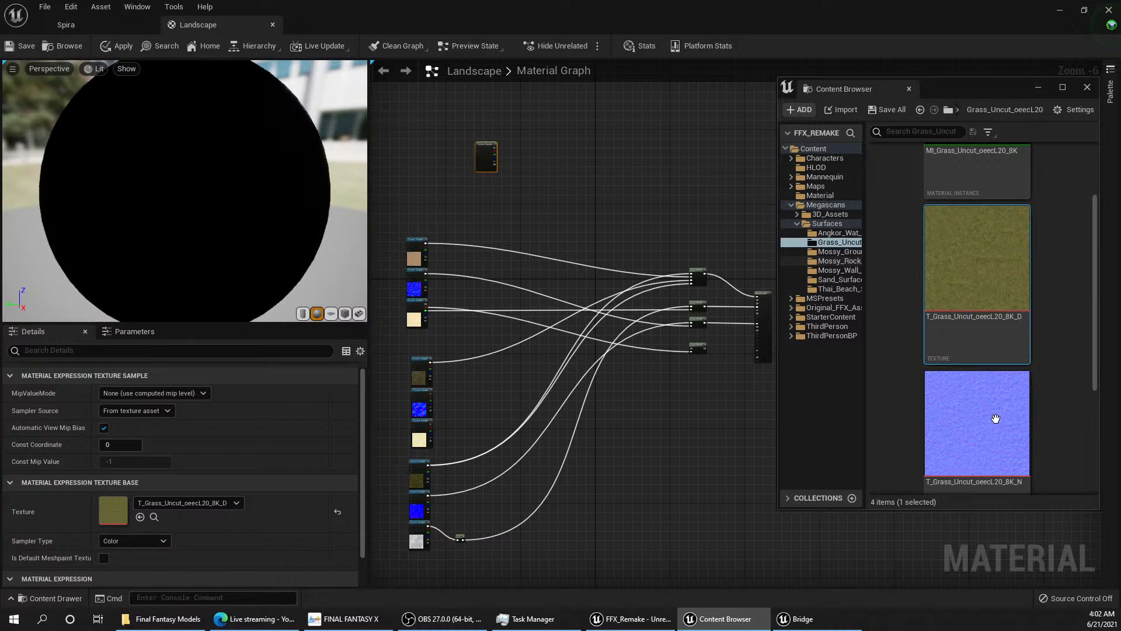
left_click_drag(997, 419, 488, 196)
scroll(1055, 403, "down", 3)
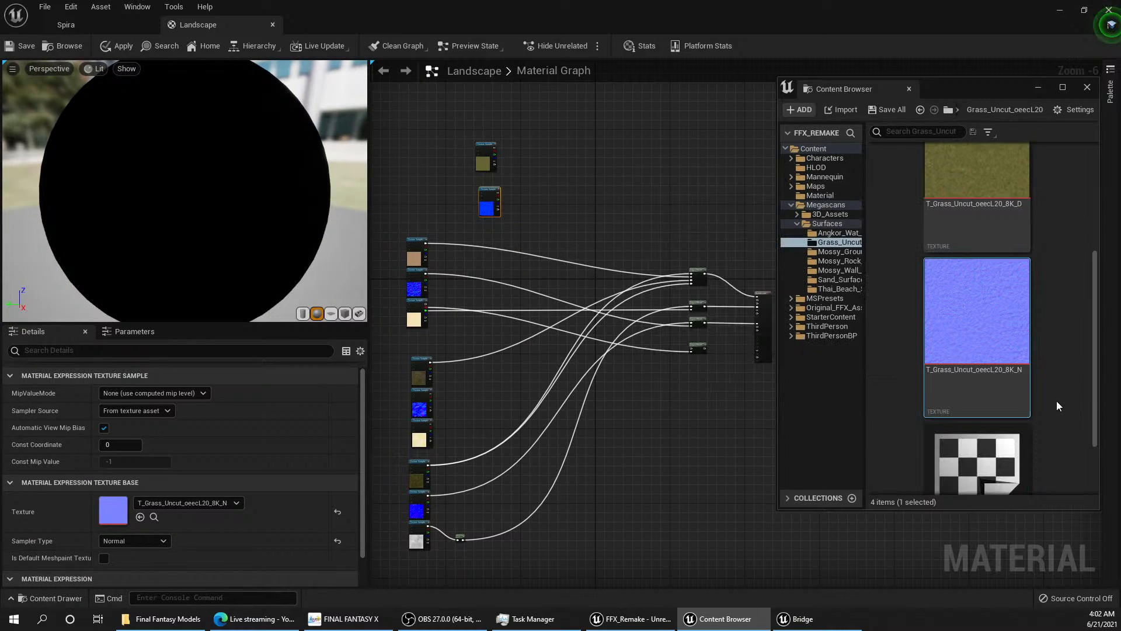
left_click_drag(981, 398, 514, 233)
scroll(542, 233, "up", 5)
scroll(505, 236, "down", 3)
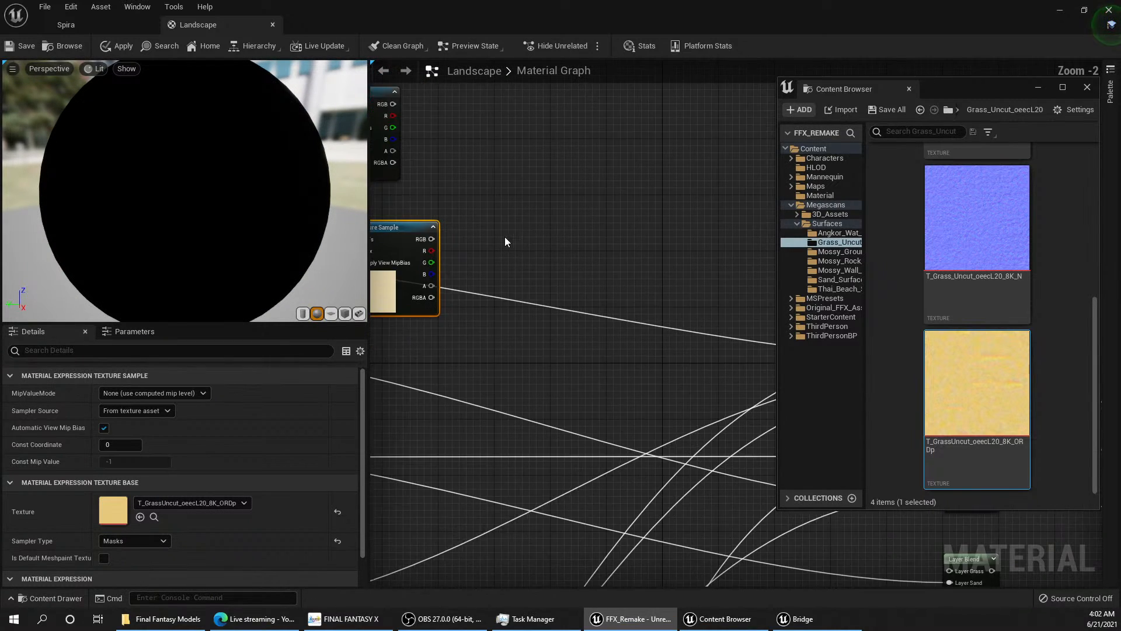
Step: Connect the green channel of the uncut grass ORDp texture to Layer Grass on the Base Color and Roughness Layer Blends
left_click_drag(451, 255, 566, 314)
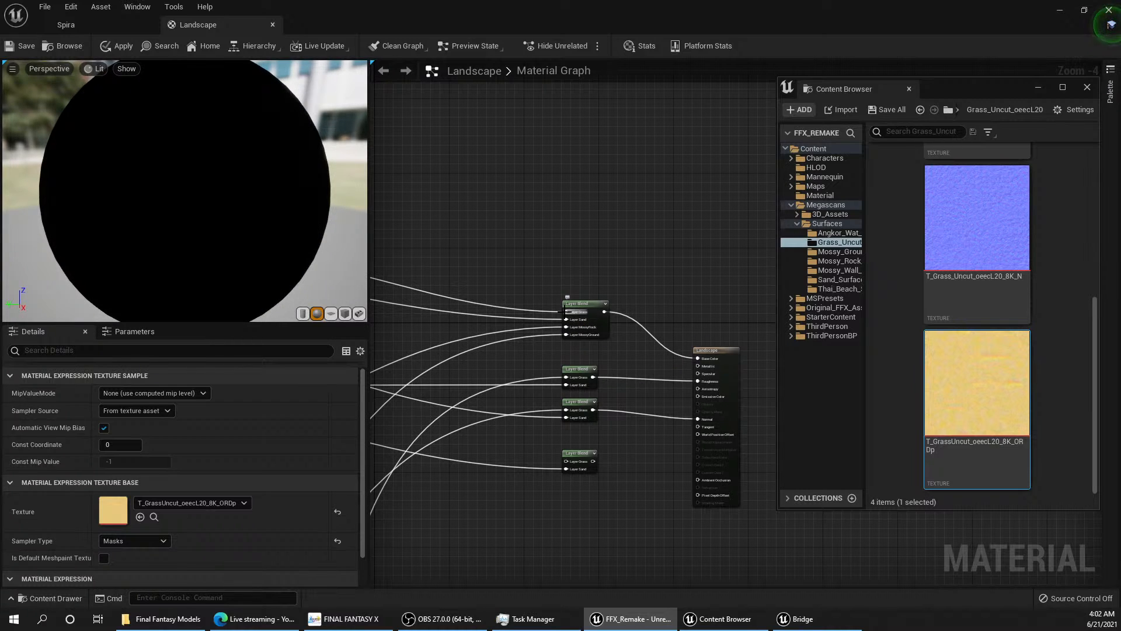
right_click_drag(536, 321, 755, 406)
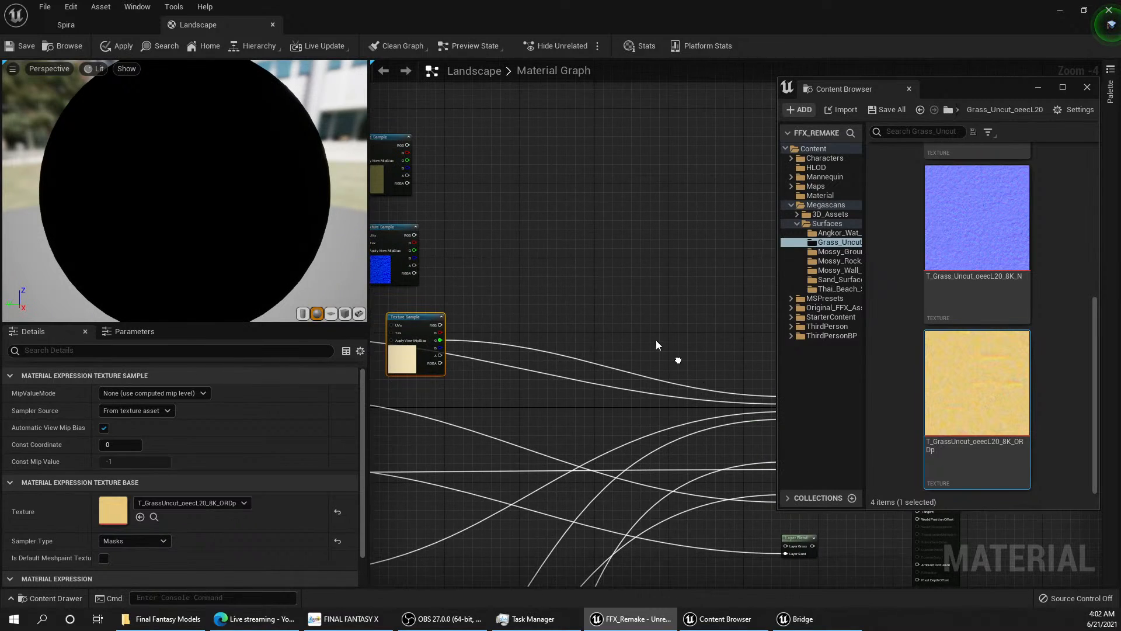
scroll(662, 350, "down", 1)
right_click_drag(661, 350, 618, 225)
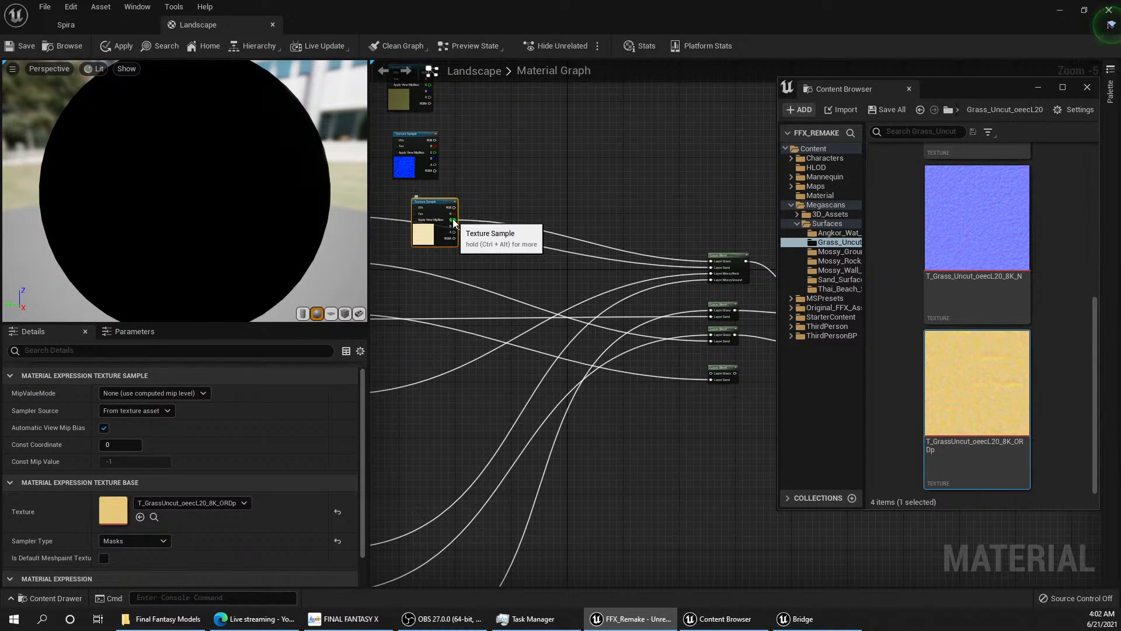
left_click_drag(455, 220, 559, 351)
scroll(739, 368, "up", 1)
scroll(717, 353, "down", 1)
scroll(728, 365, "down", 1)
scroll(733, 363, "up", 4)
scroll(523, 328, "down", 3)
Step: Connect the uncut grass normal texture's RGB output to Layer Grass on the Normal Layer Blend
right_click_drag(482, 312, 655, 353)
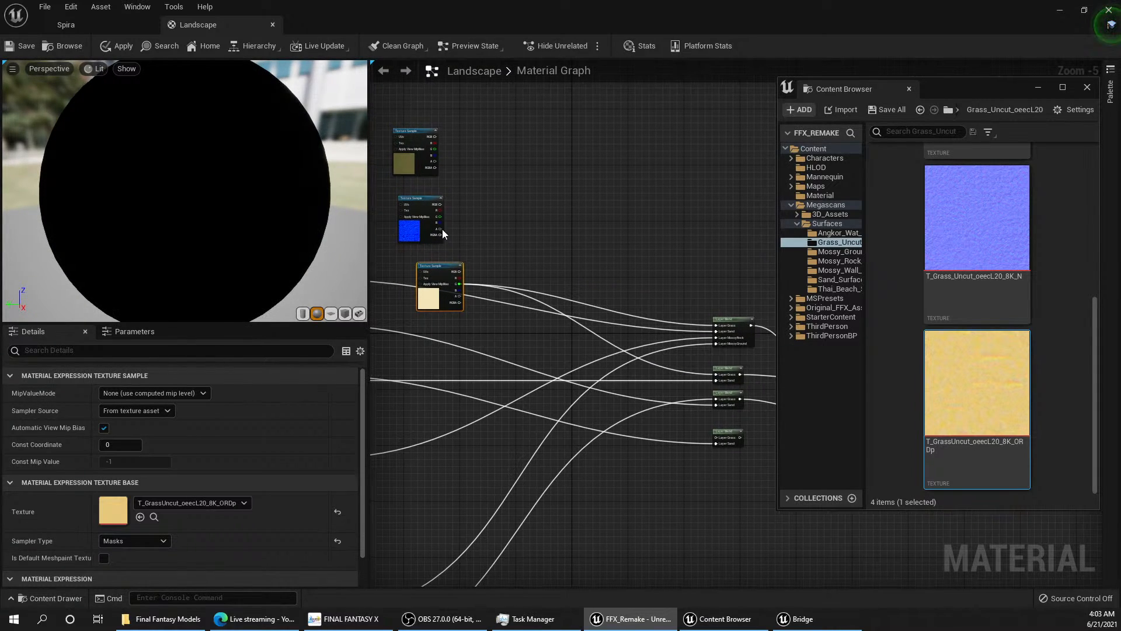
left_click_drag(441, 204, 551, 195)
scroll(600, 117, "up", 3)
scroll(642, 198, "down", 1)
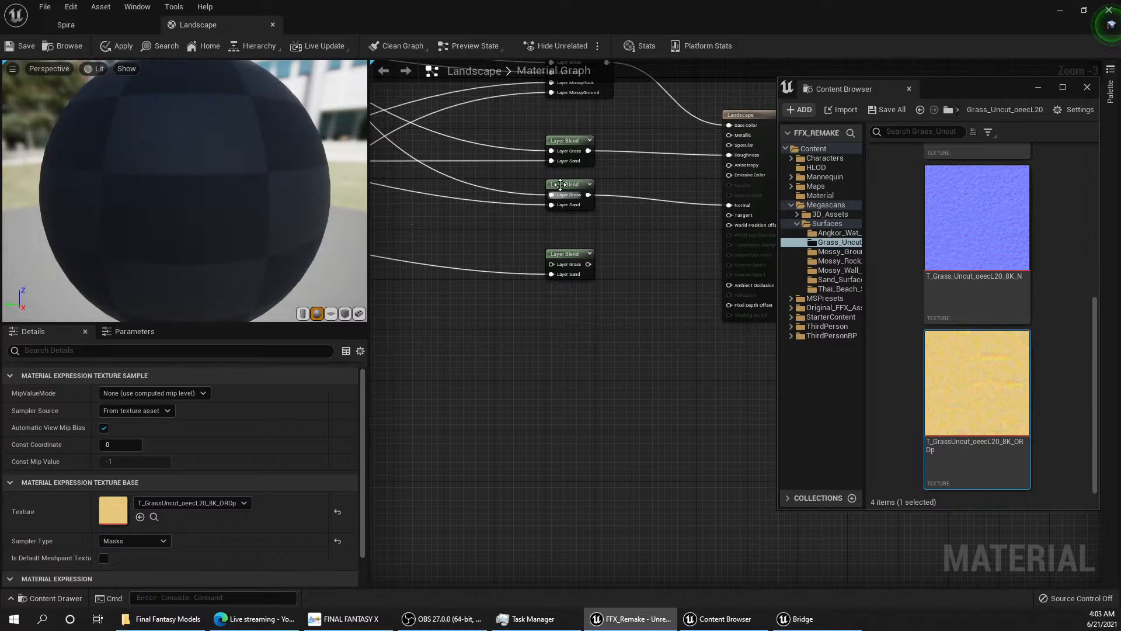
Step: Set the description of the Layer Blend feeding the Normal input to "Normal"
left_click(562, 185)
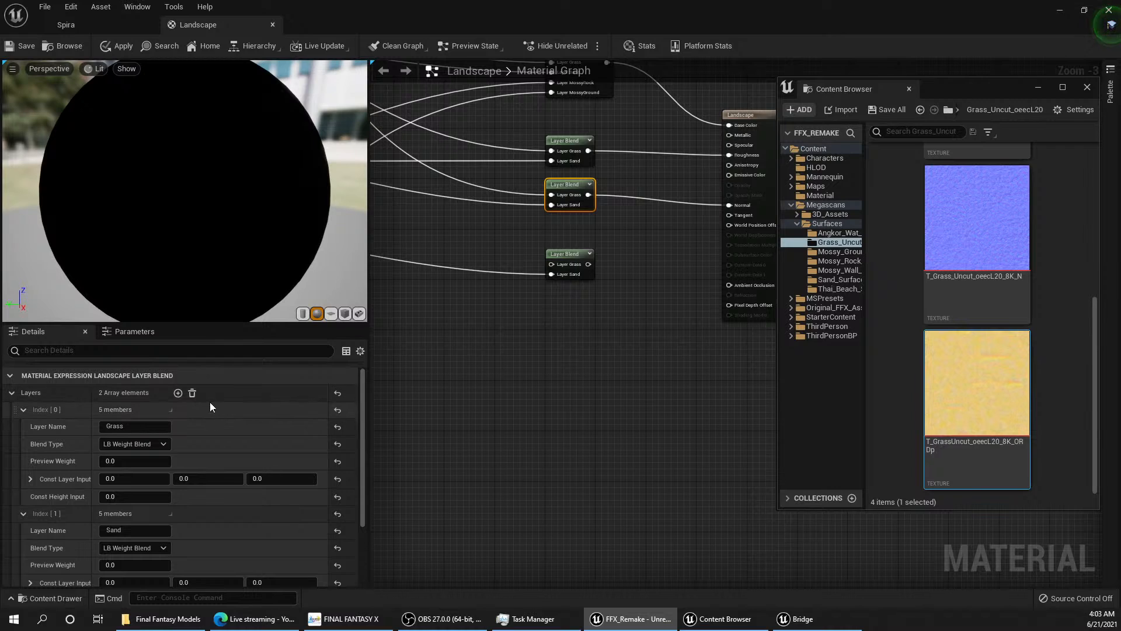
scroll(207, 410, "down", 3)
scroll(205, 416, "up", 3)
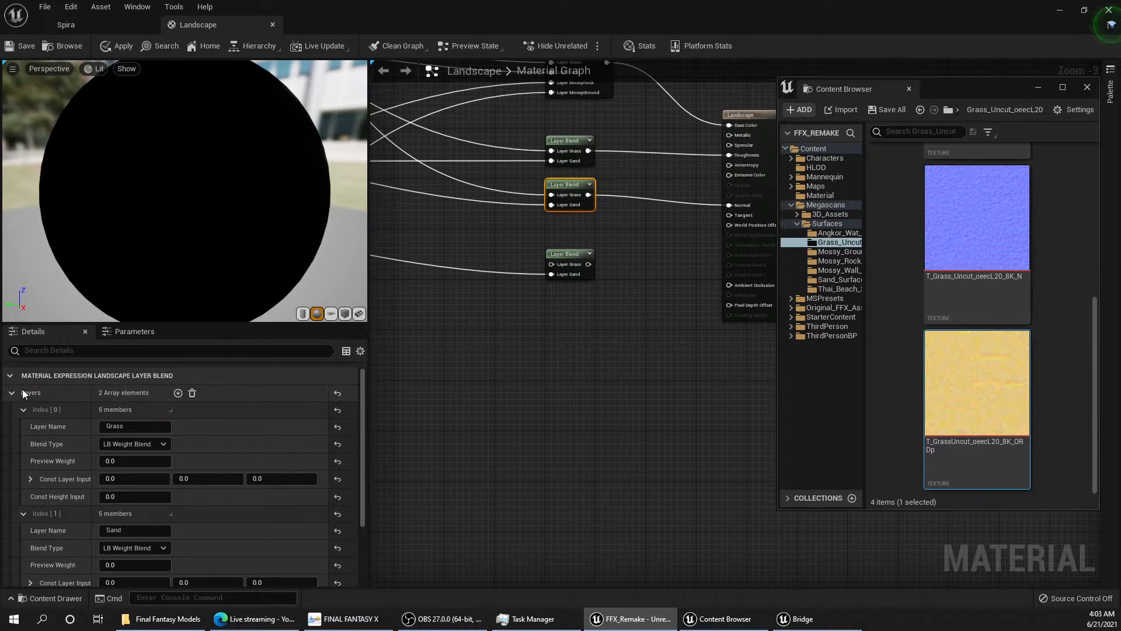
left_click(142, 377)
left_click(142, 376)
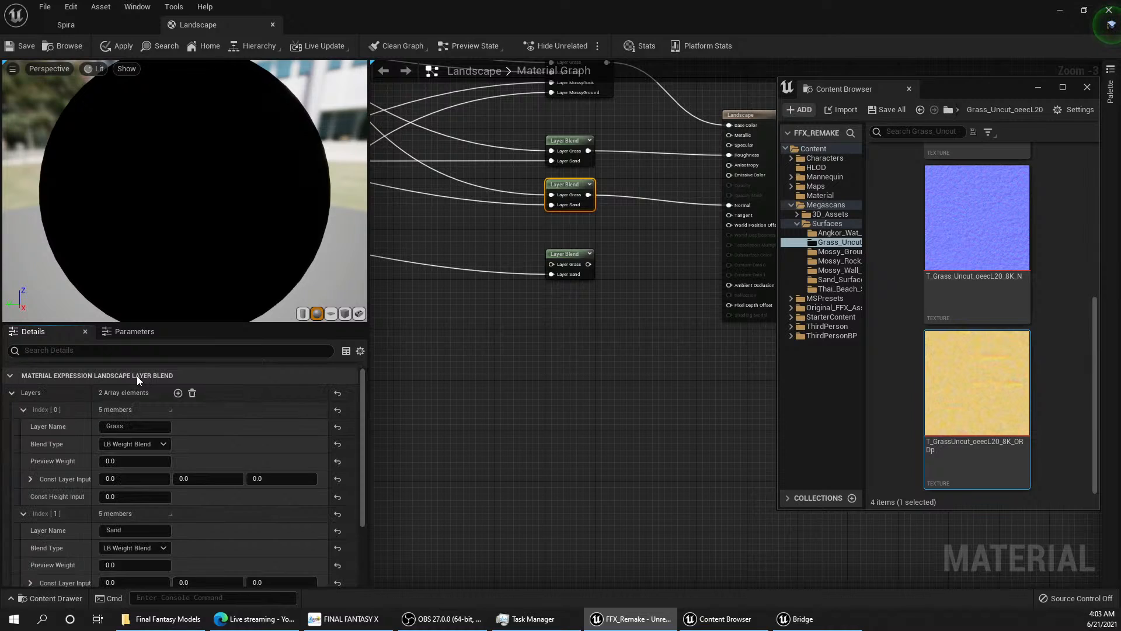
left_click(137, 376)
left_click(124, 411)
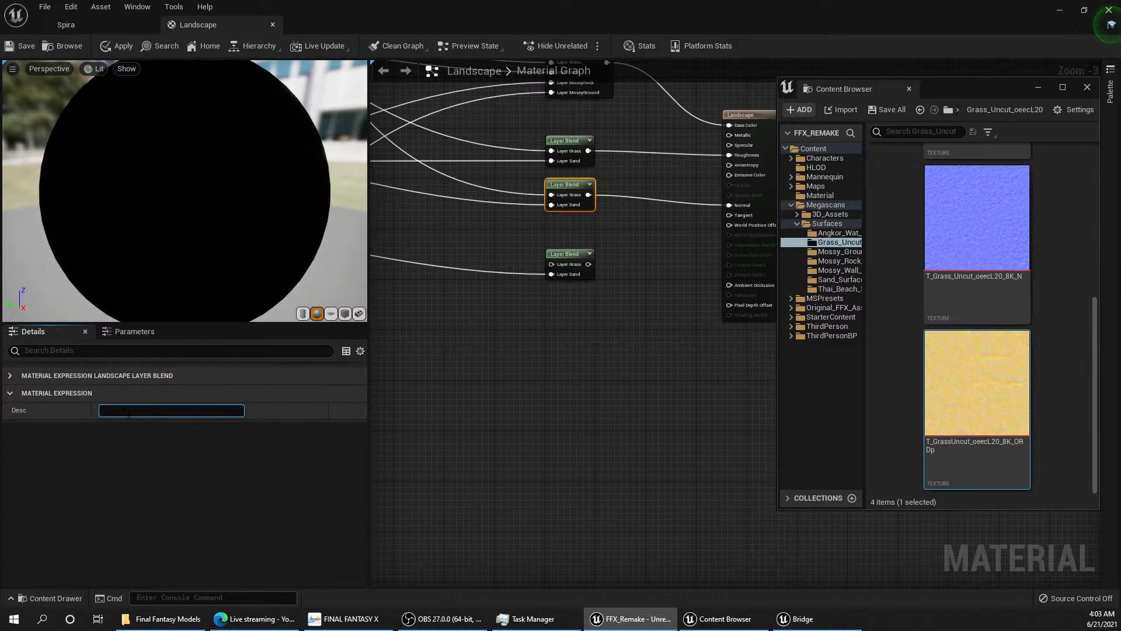
type("Normal")
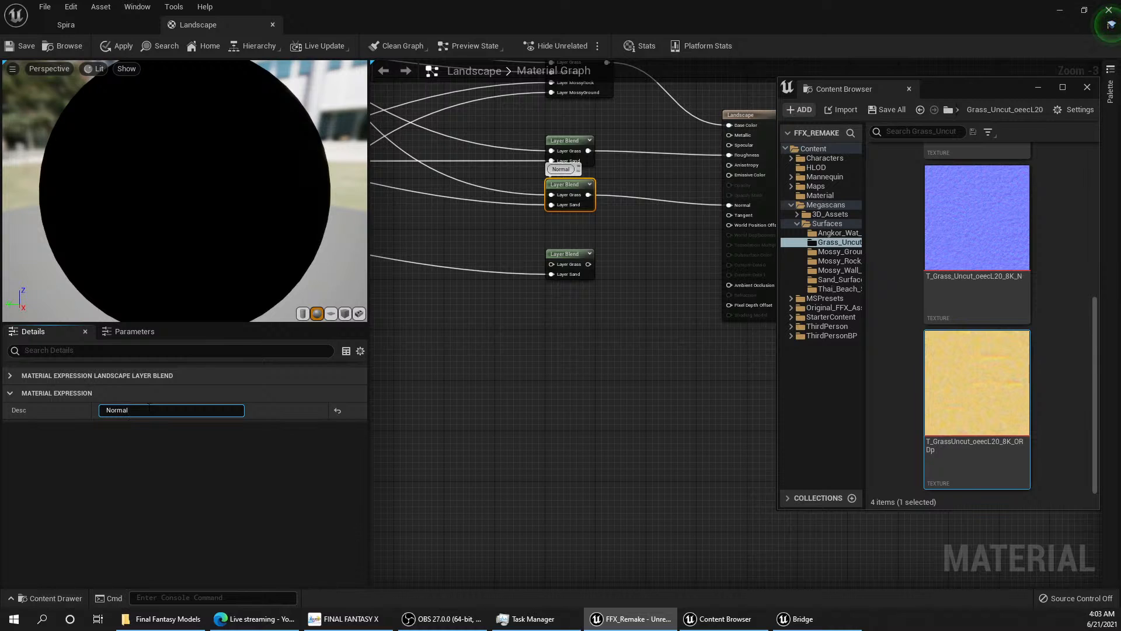
right_click_drag(659, 216, 603, 317)
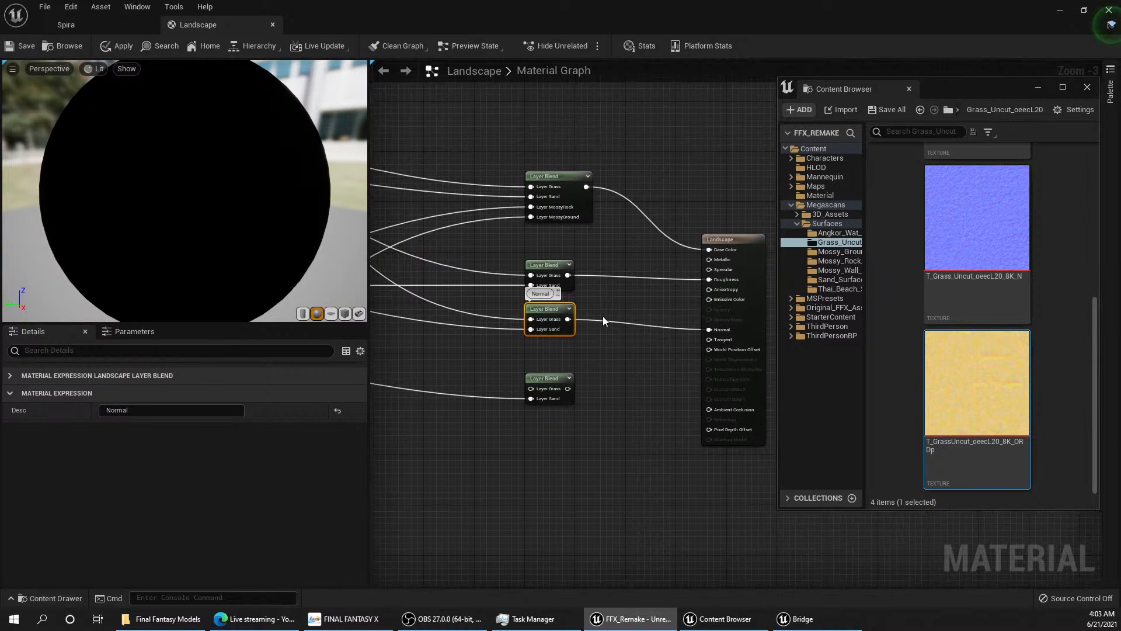
left_click(602, 316)
Step: Move the Layer Blend feeding the Roughness input slightly up and set its description to "Roughness"
left_click(557, 264)
left_click_drag(557, 264, 563, 251)
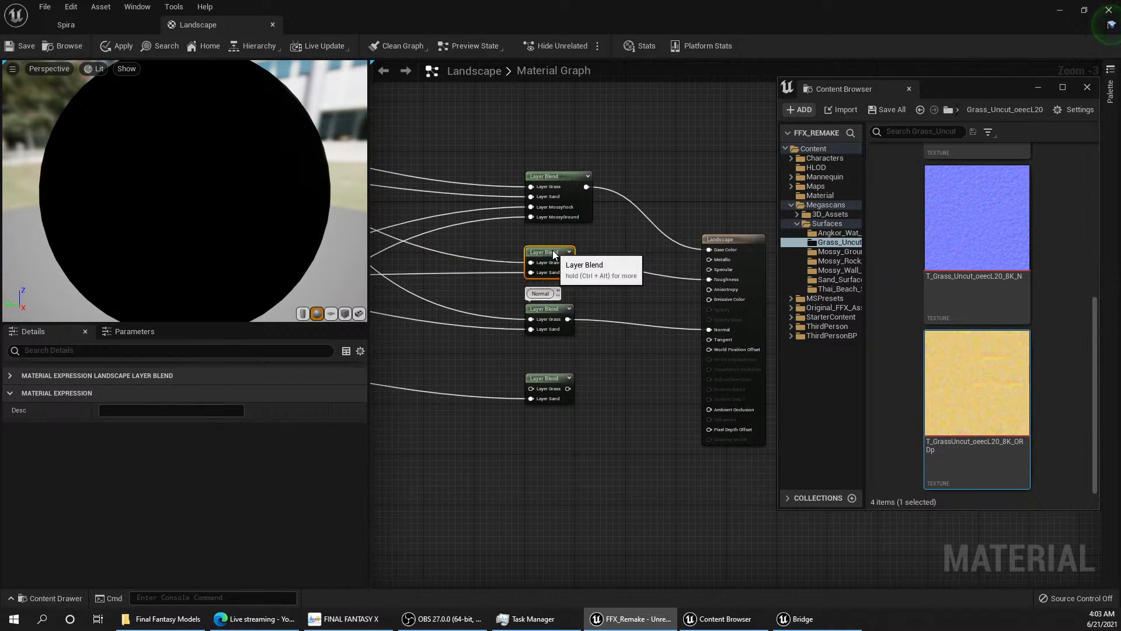
left_click(171, 410)
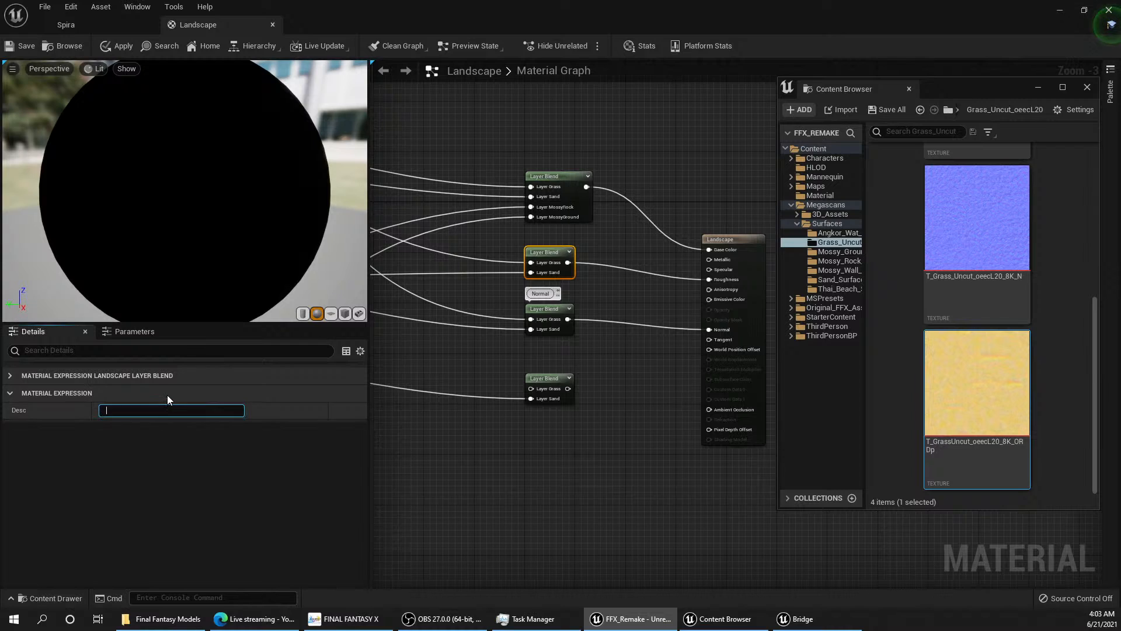
type("Rou")
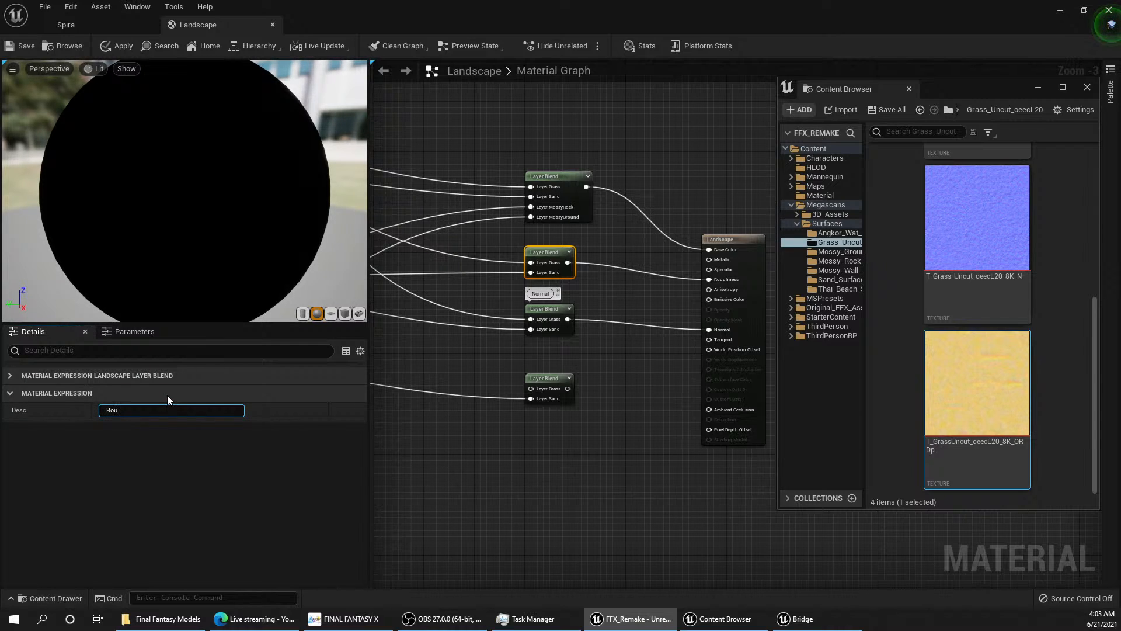
type("ghness")
key("Return")
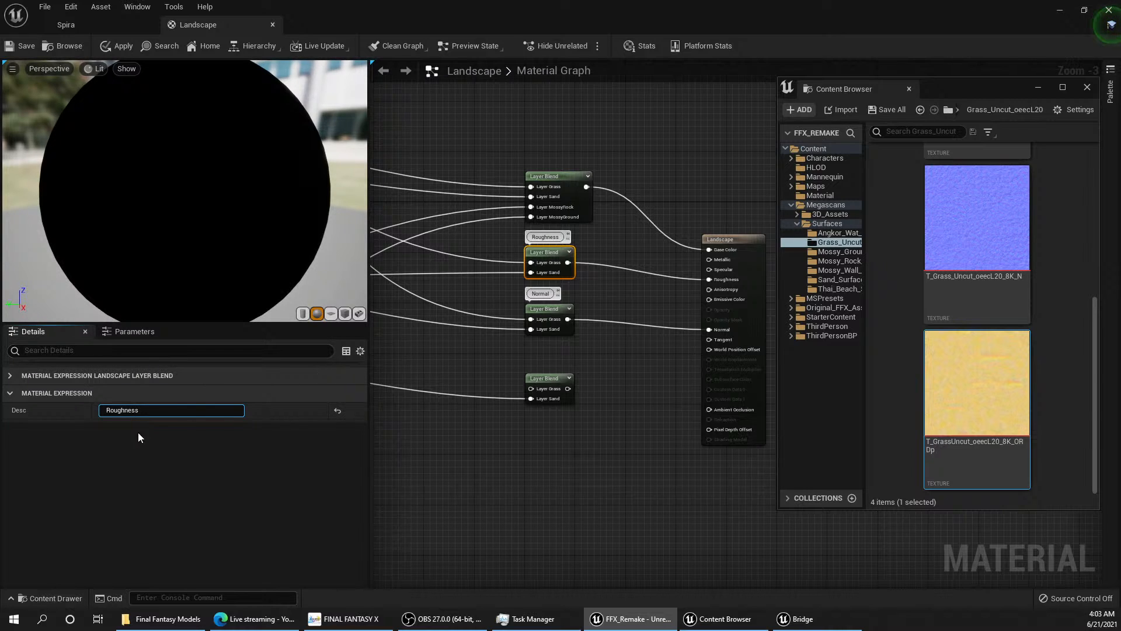
Step: Move the Layer Blend feeding the Base Color input slightly up and set its description to "Base Color"
left_click_drag(558, 176, 557, 152)
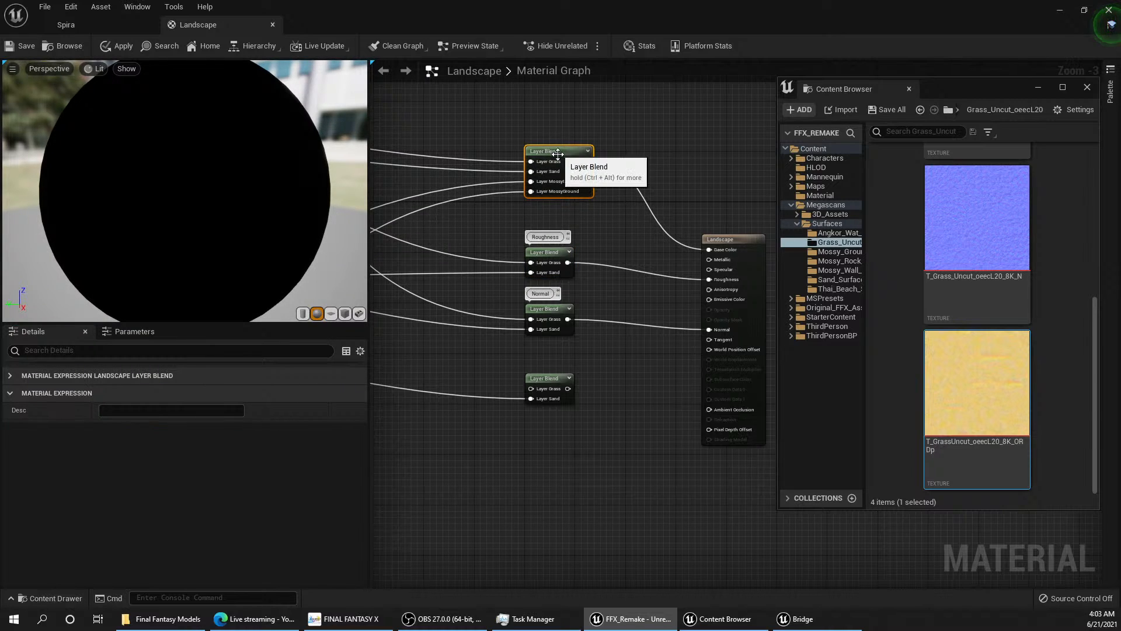
left_click(181, 410)
type("B")
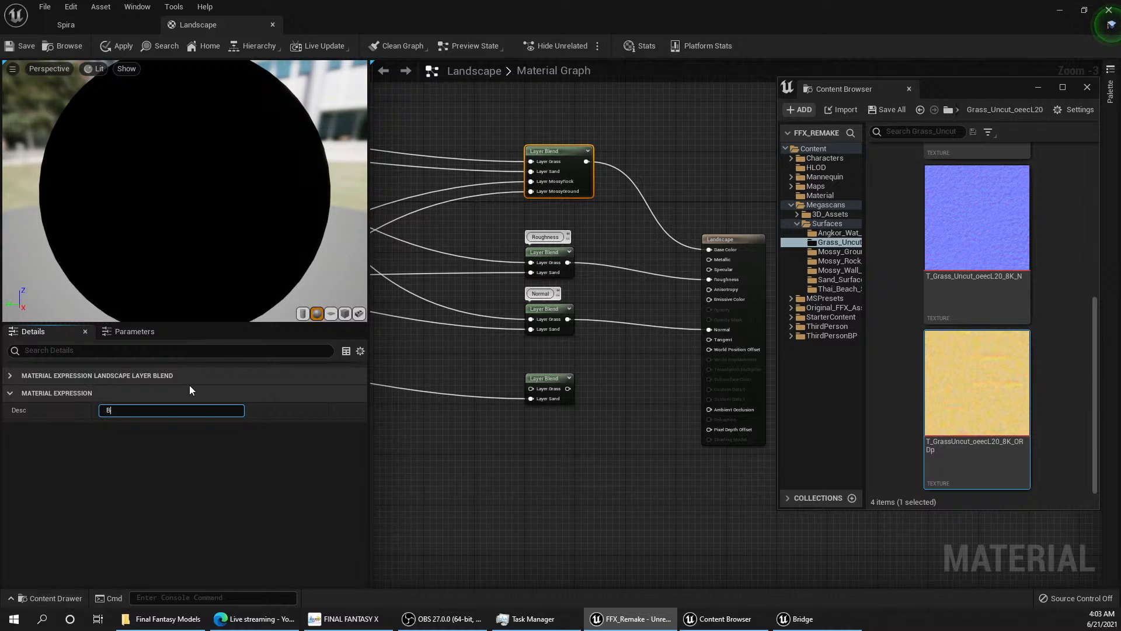
type("ase Color")
key("Return")
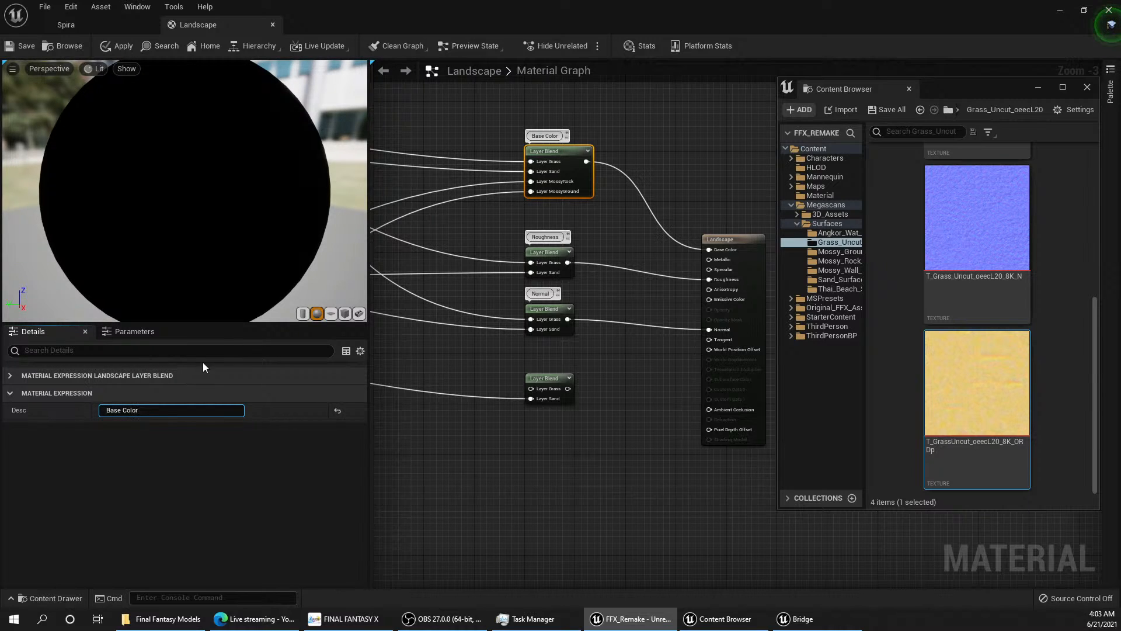
Step: Set the description of the unconnected lowest Layer Blend to "AO"
left_click(543, 380)
left_click(136, 409)
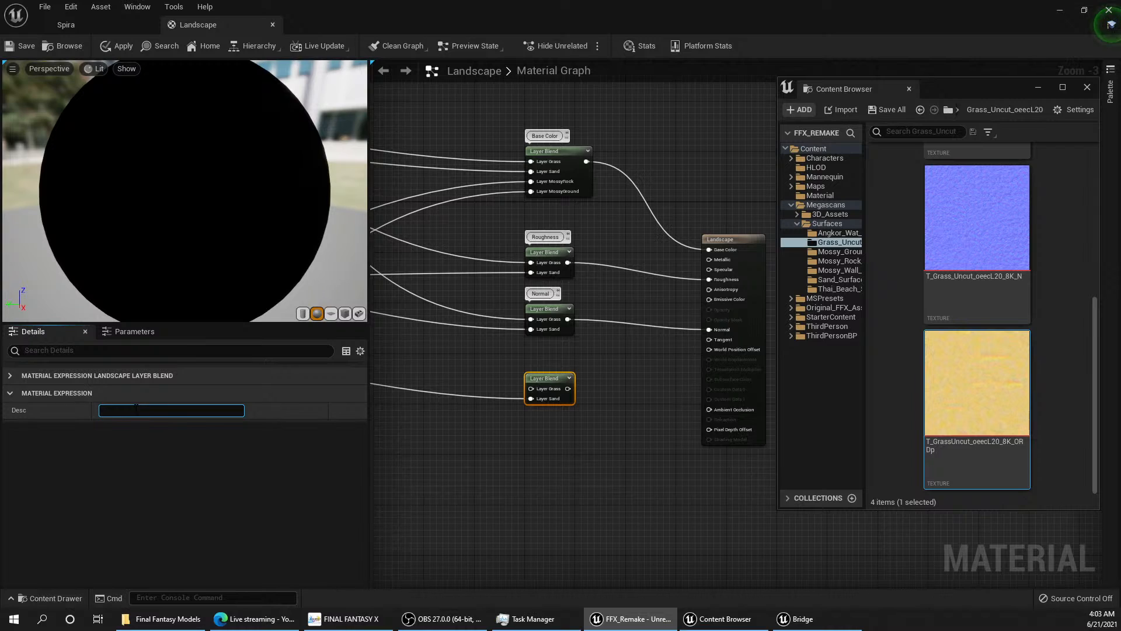
type("Am")
key("BackSpace")
type("O")
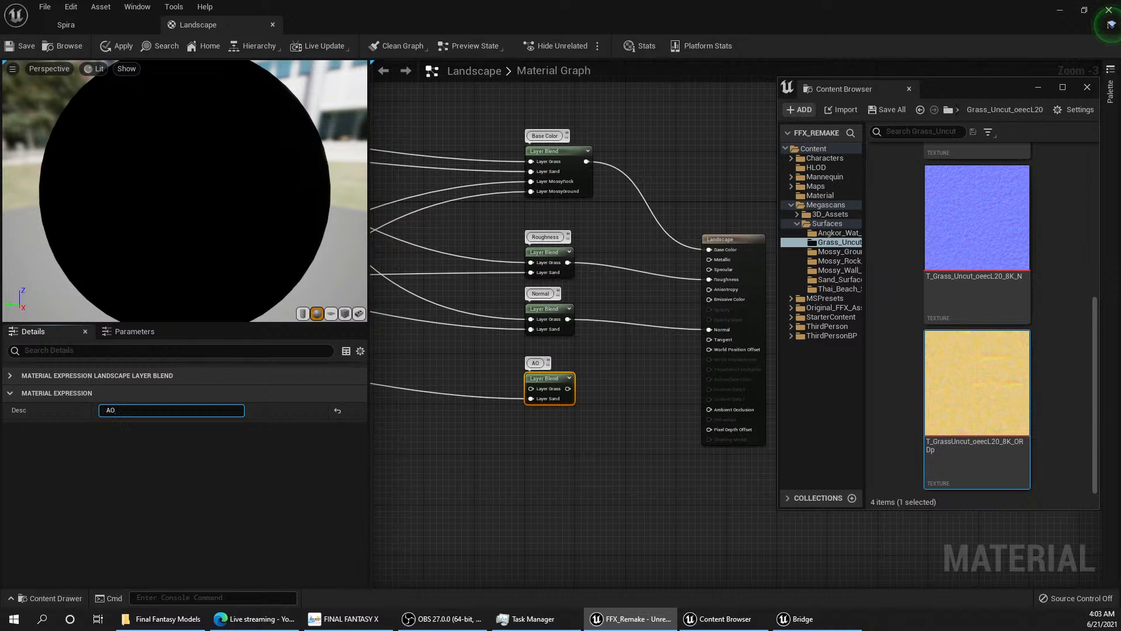
Step: Connect the AO Layer Blend to Ambient Occlusion and the uncut grass ORDp texture's red channel to its Layer Grass
right_click_drag(617, 357, 609, 382)
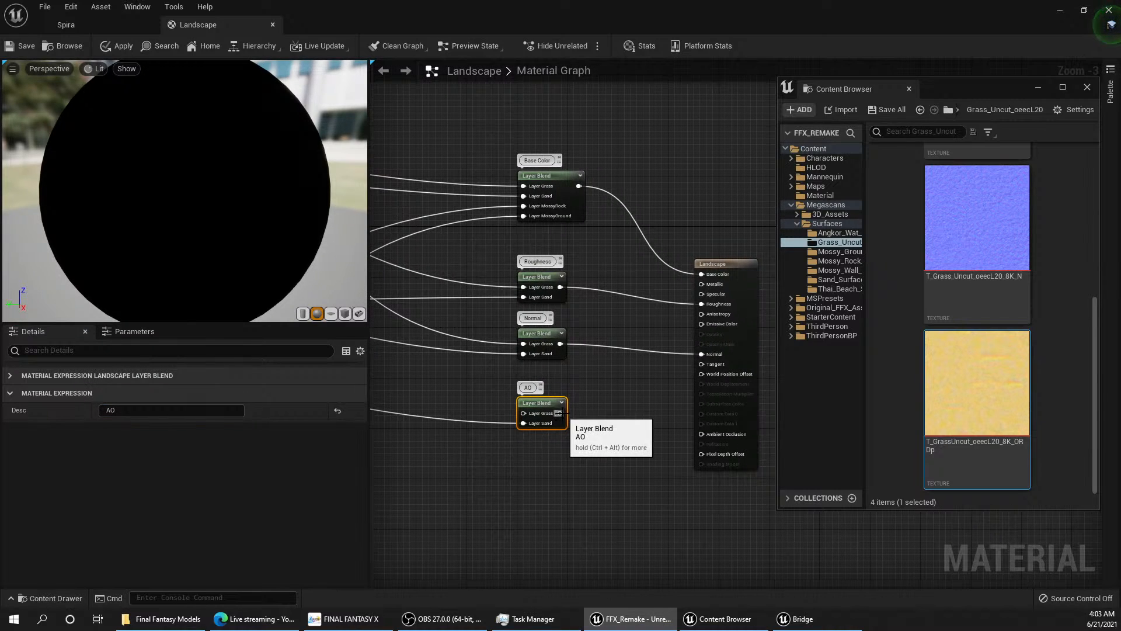
left_click_drag(560, 413, 703, 434)
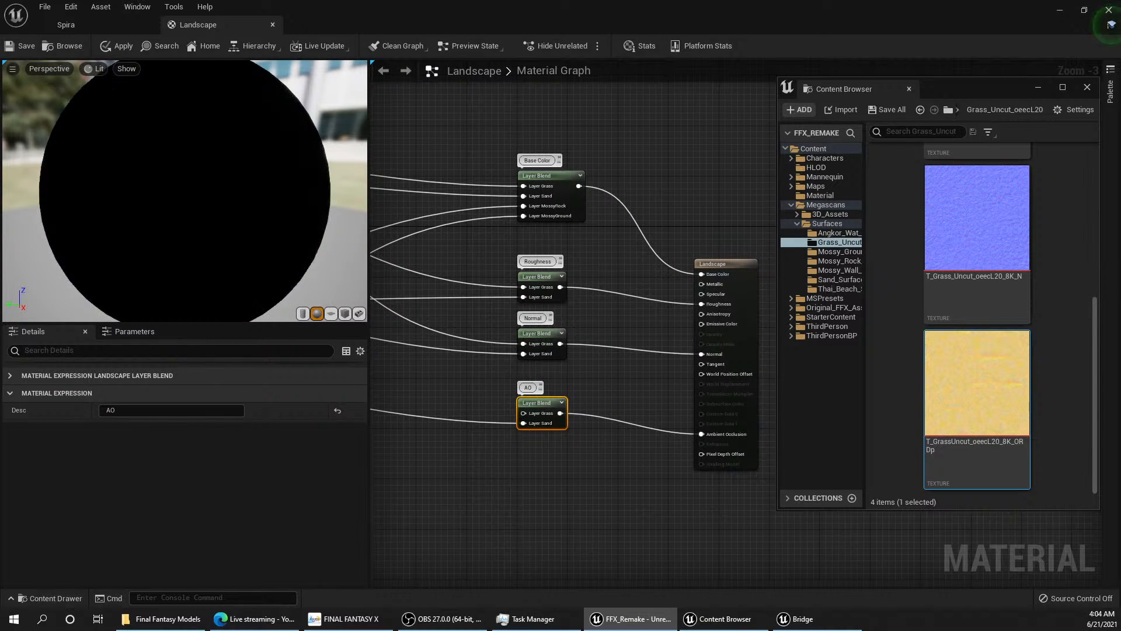
right_click_drag(568, 391, 627, 427)
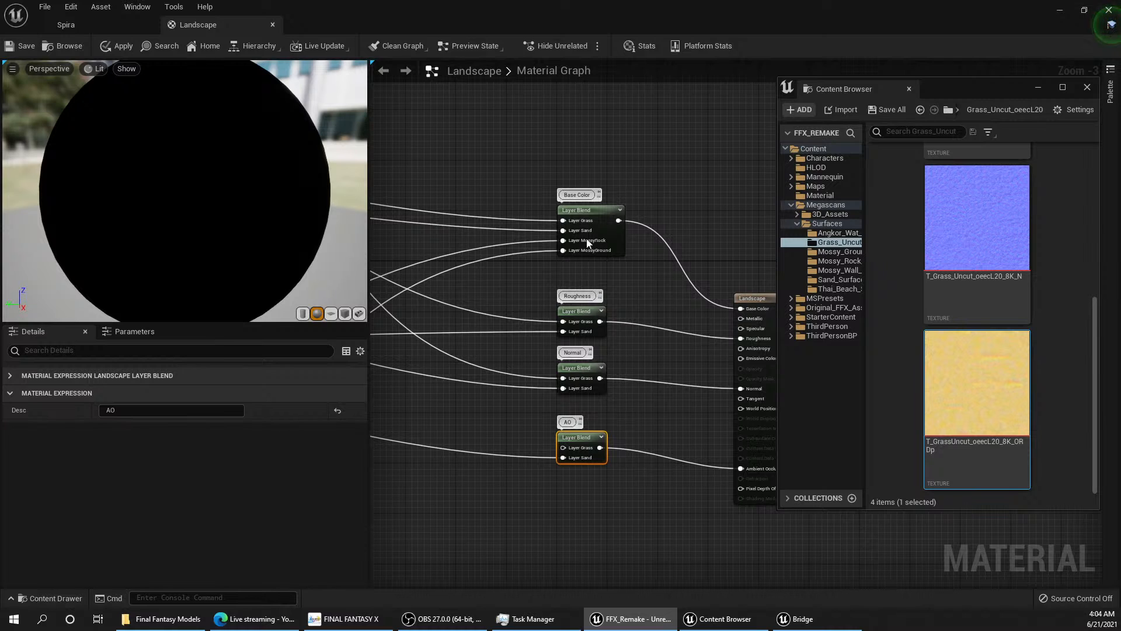
right_click_drag(642, 372, 699, 340)
scroll(657, 366, "down", 1)
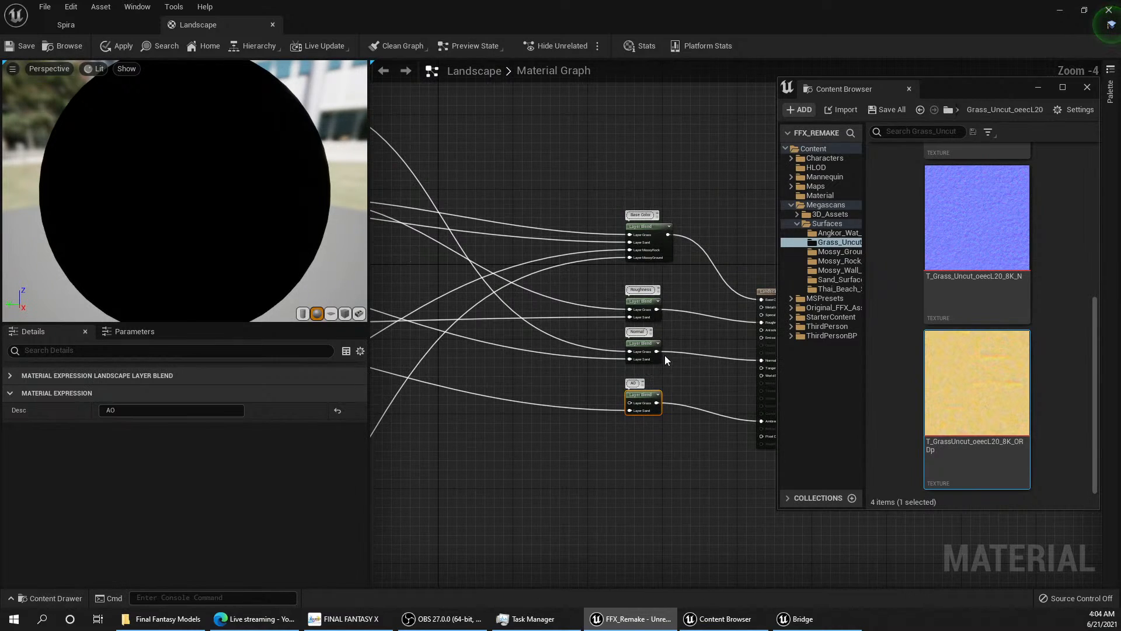
scroll(685, 353, "up", 1)
mouse_move(577, 361)
right_mouse_down()
mouse_move(669, 330)
mouse_move(595, 358)
right_mouse_up()
left_click_drag(583, 343, 503, 129)
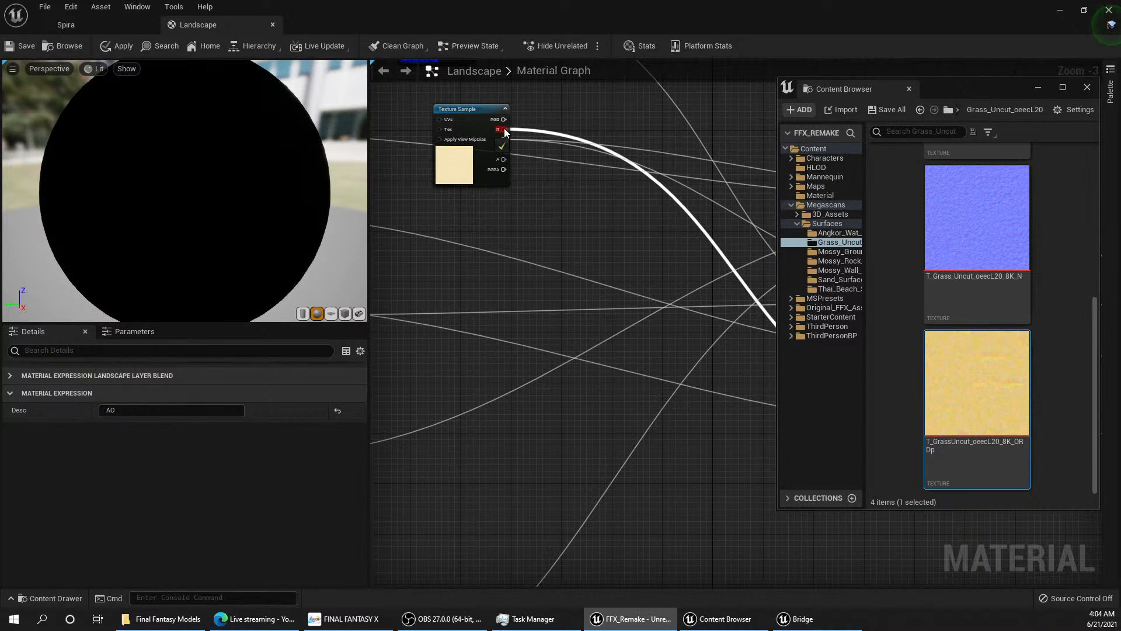
Step: Stack the uncut grass color, normal and ORDp texture samples directly below one another in an aligned column
right_click_drag(600, 159, 575, 221)
scroll(622, 239, "down", 2)
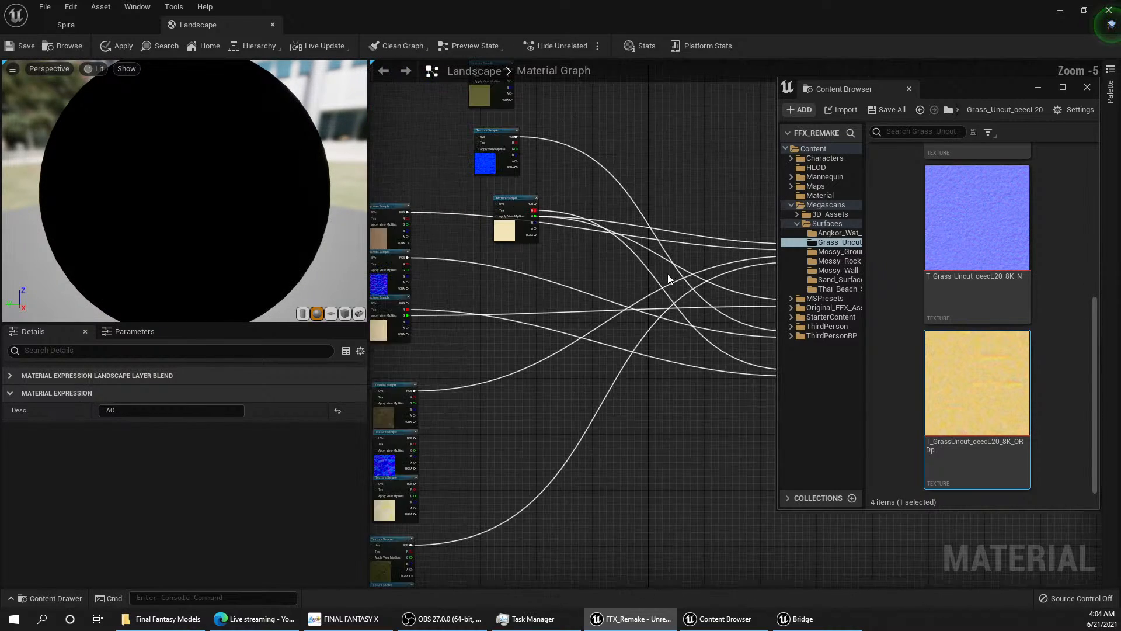
right_click_drag(690, 292, 657, 240)
scroll(639, 239, "down", 1)
scroll(623, 241, "down", 1)
right_click_drag(604, 213, 632, 345)
scroll(559, 293, "up", 3)
left_click_drag(557, 250, 551, 225)
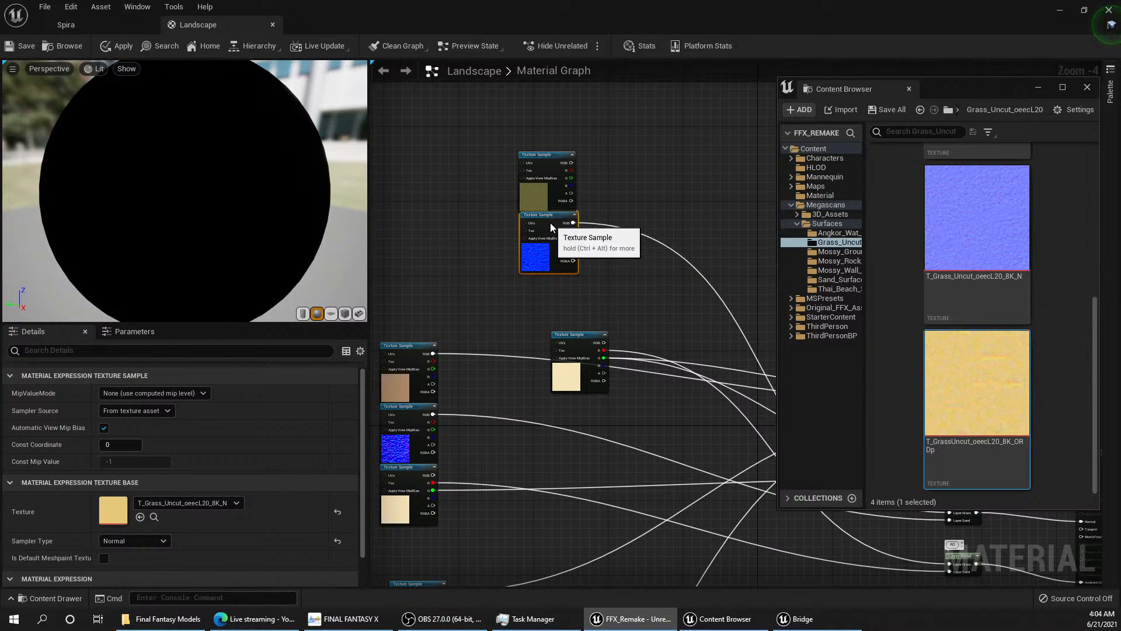
scroll(552, 226, "up", 4)
left_click_drag(635, 448, 547, 331)
left_click_drag(534, 94, 538, 93)
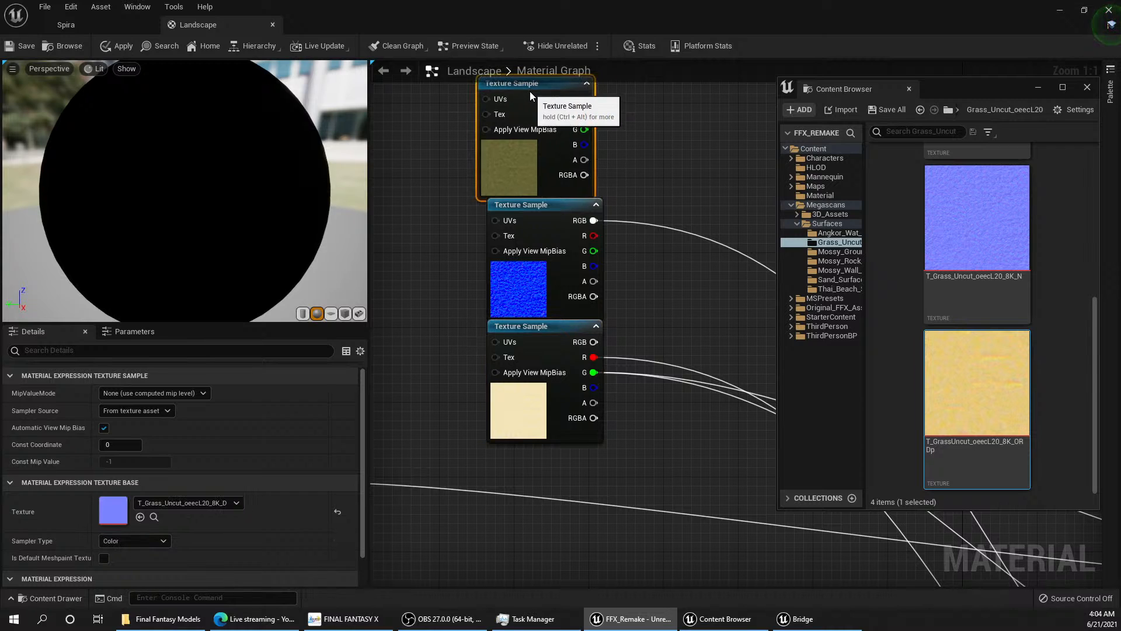
left_click(724, 205)
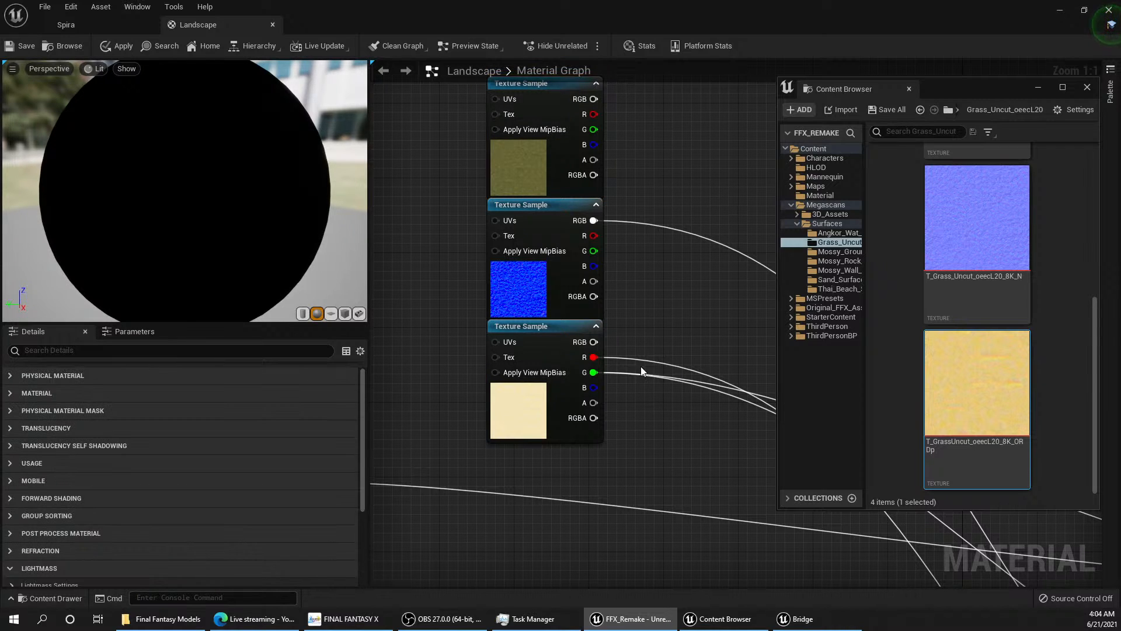
Step: Select the three uncut grass texture samples and move them together in line above the sand texture group
left_click_drag(655, 424, 533, 156)
scroll(584, 232, "down", 6)
left_click_drag(575, 200, 507, 163)
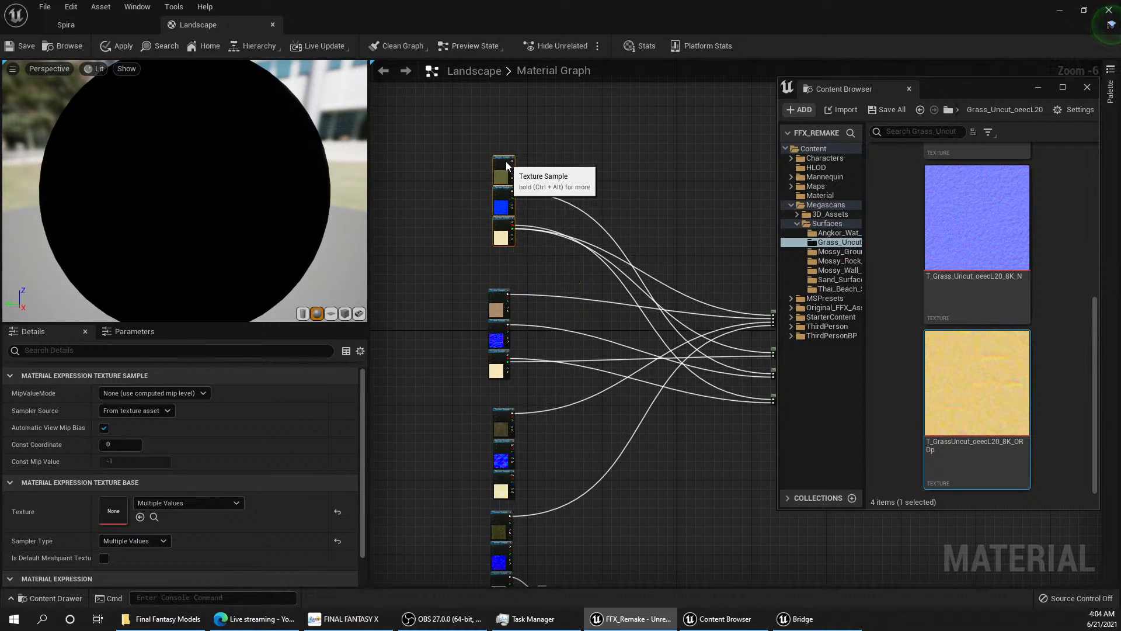
Step: Connect the uncut grass color texture's RGB output to Layer Grass on the Base Color Layer Blend
right_click_drag(710, 246, 662, 296)
scroll(468, 219, "up", 4)
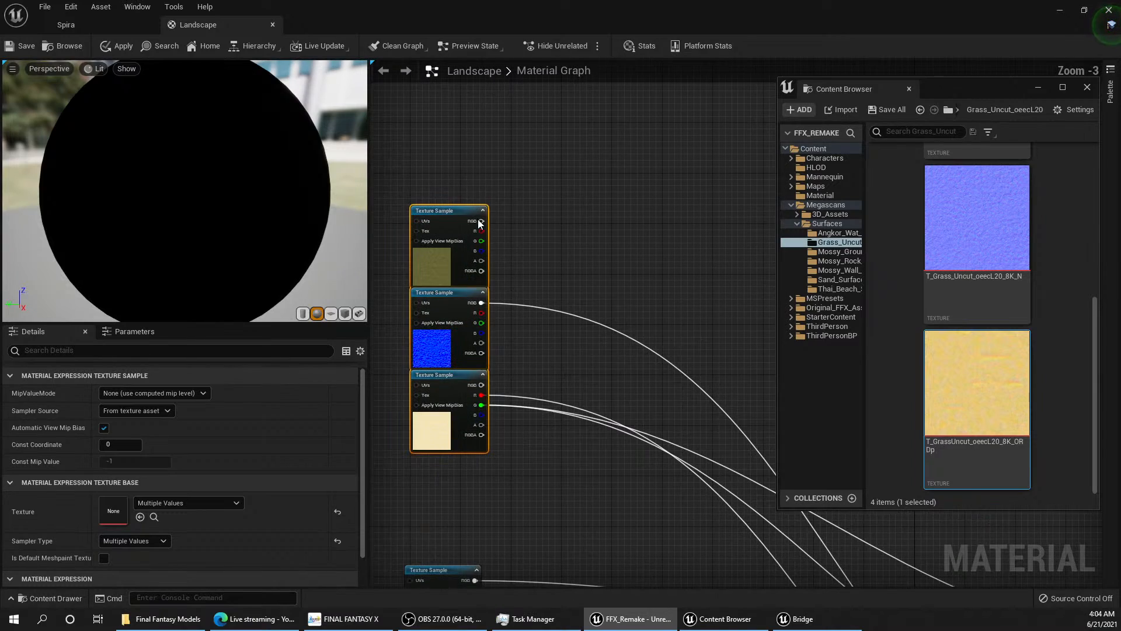
left_click_drag(487, 222, 573, 217)
scroll(619, 368, "down", 5)
scroll(692, 216, "up", 5)
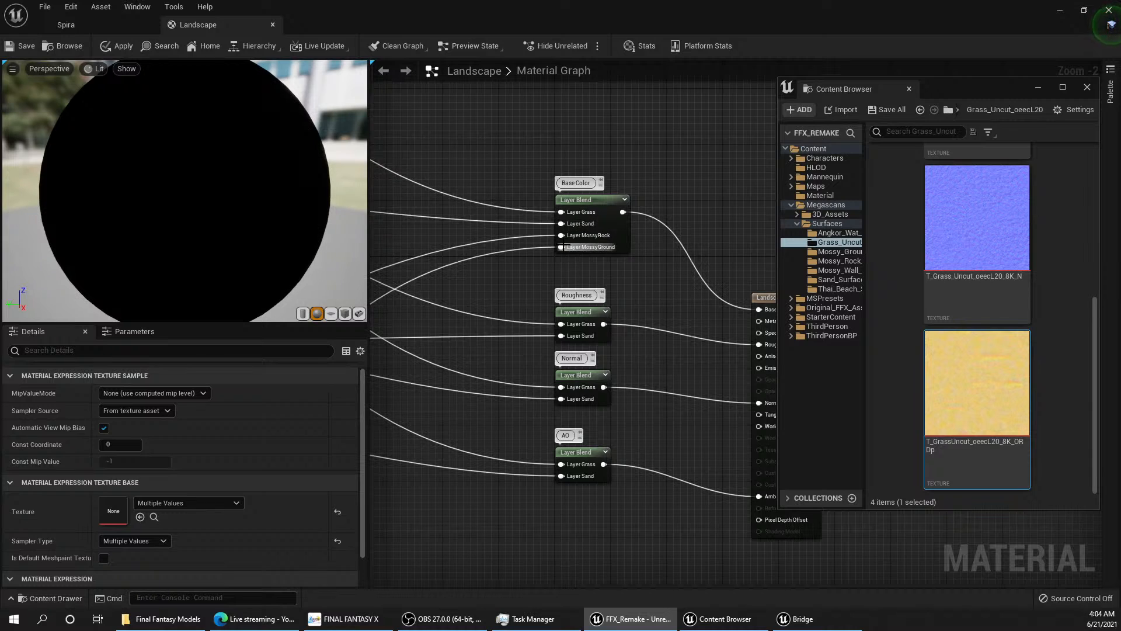
Step: Examine the connections between the four texture sample groups and the Base Color, Roughness, Normal and AO Layer Blends
scroll(561, 263, "down", 6)
right_click_drag(534, 284, 597, 308)
scroll(597, 307, "up", 2)
scroll(597, 307, "up", 3)
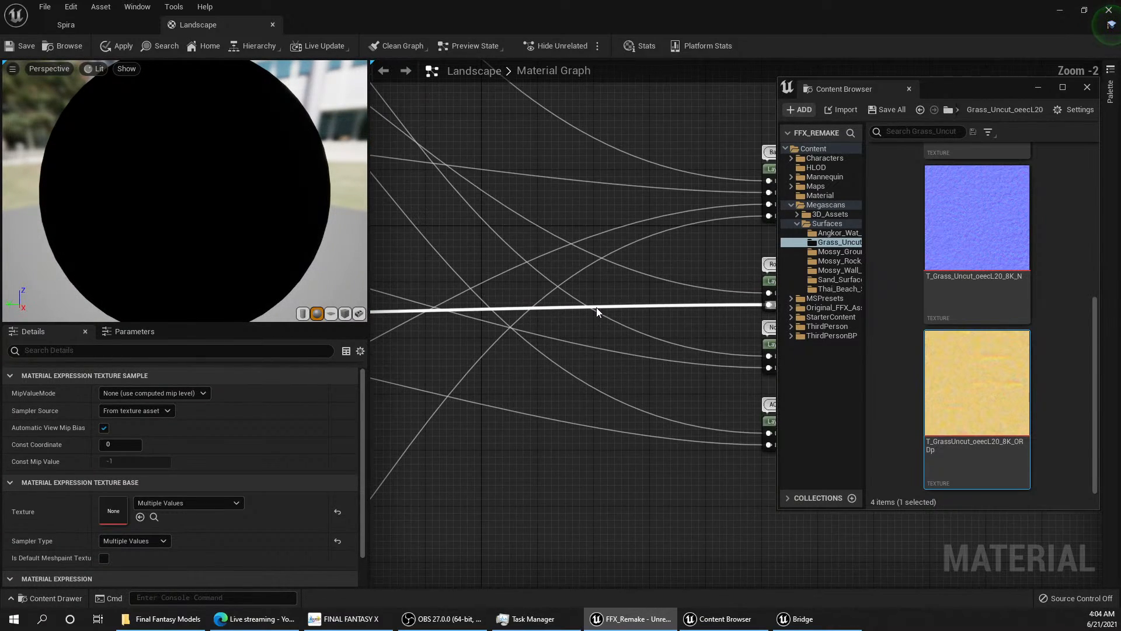
scroll(600, 309, "down", 4)
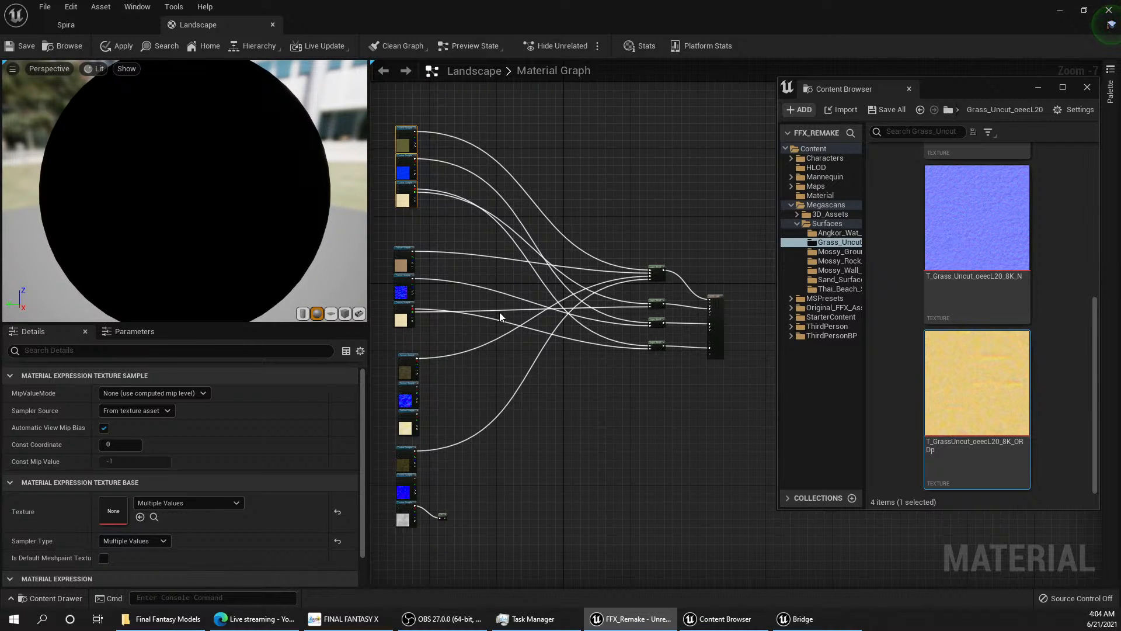
right_click_drag(435, 335, 473, 246)
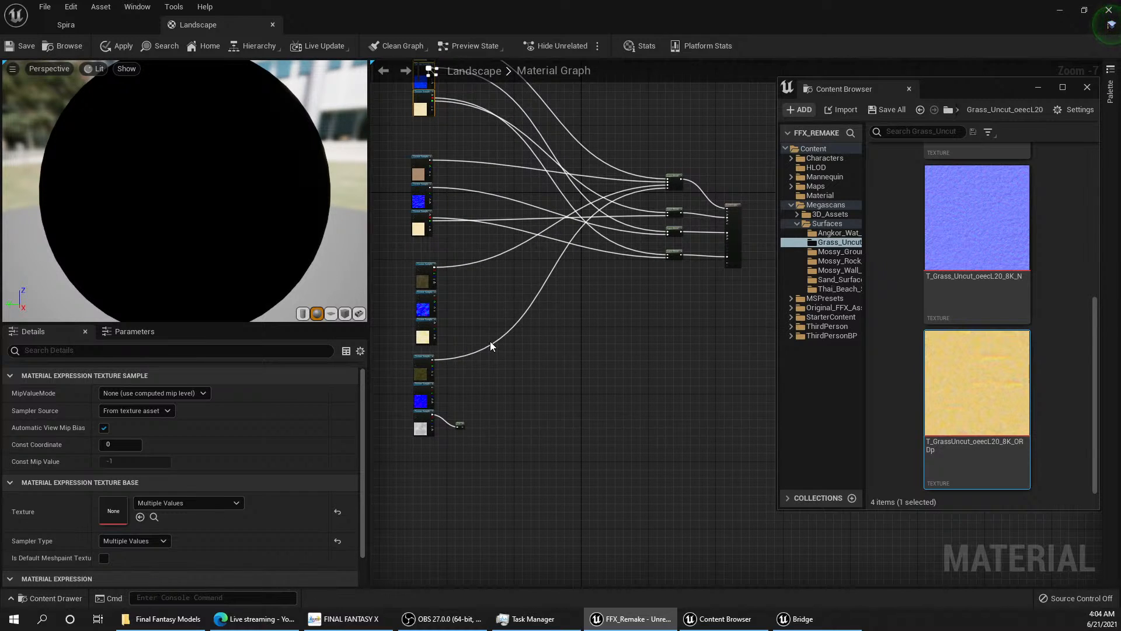
scroll(449, 311, "up", 3)
scroll(450, 311, "down", 1)
right_click_drag(560, 278, 484, 341)
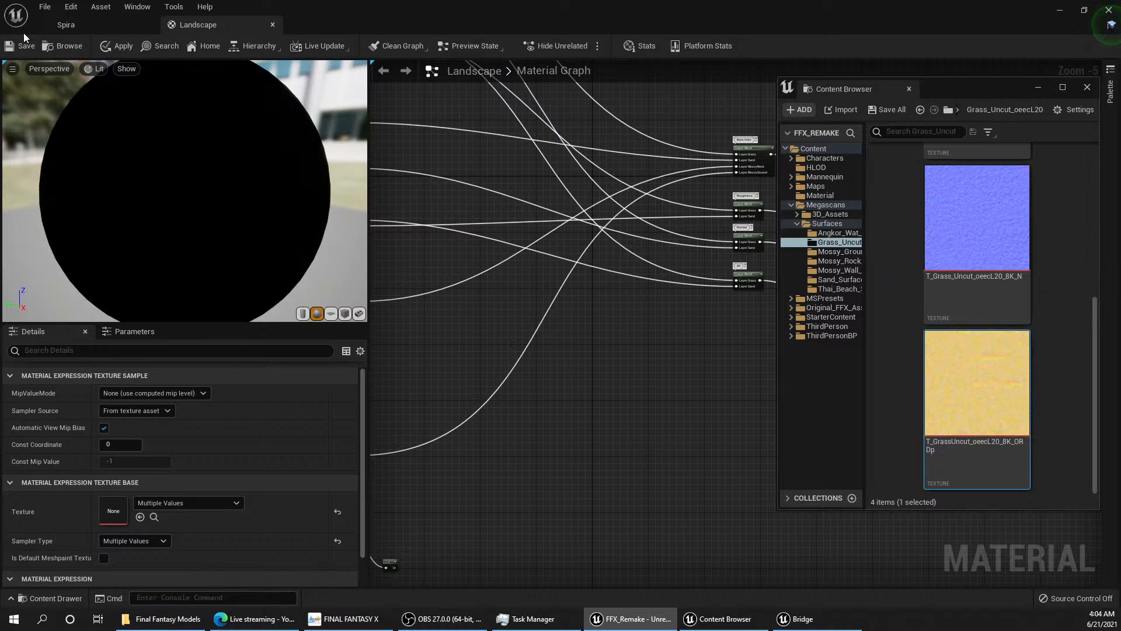
Step: Apply the Landscape material changes and return to the Spira level
left_click(41, 7)
left_click(100, 55)
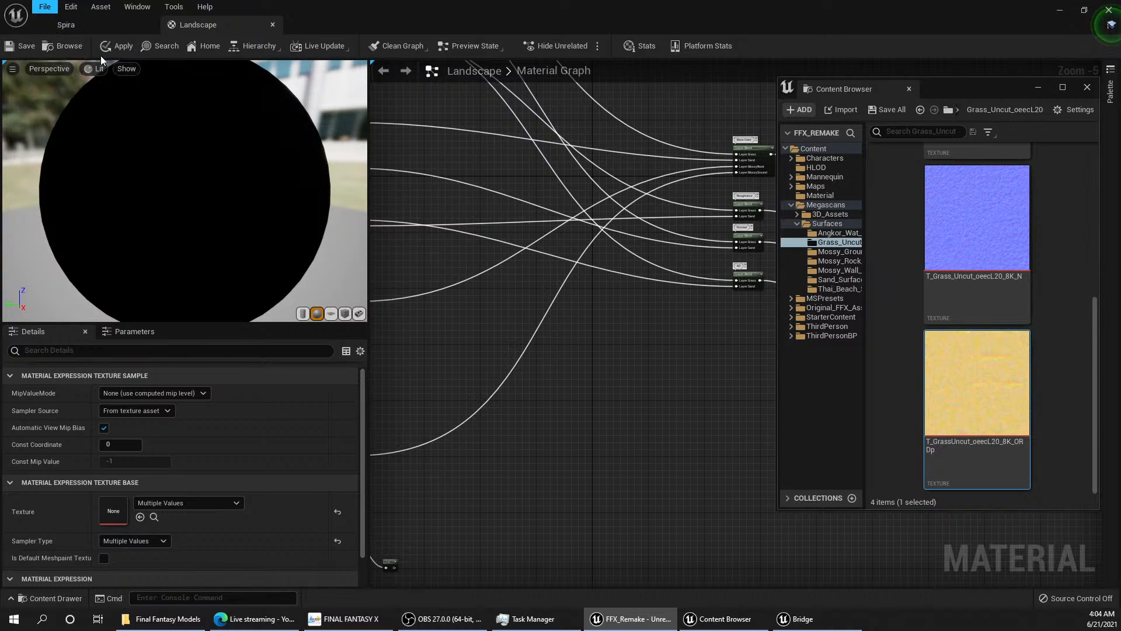
left_click(114, 45)
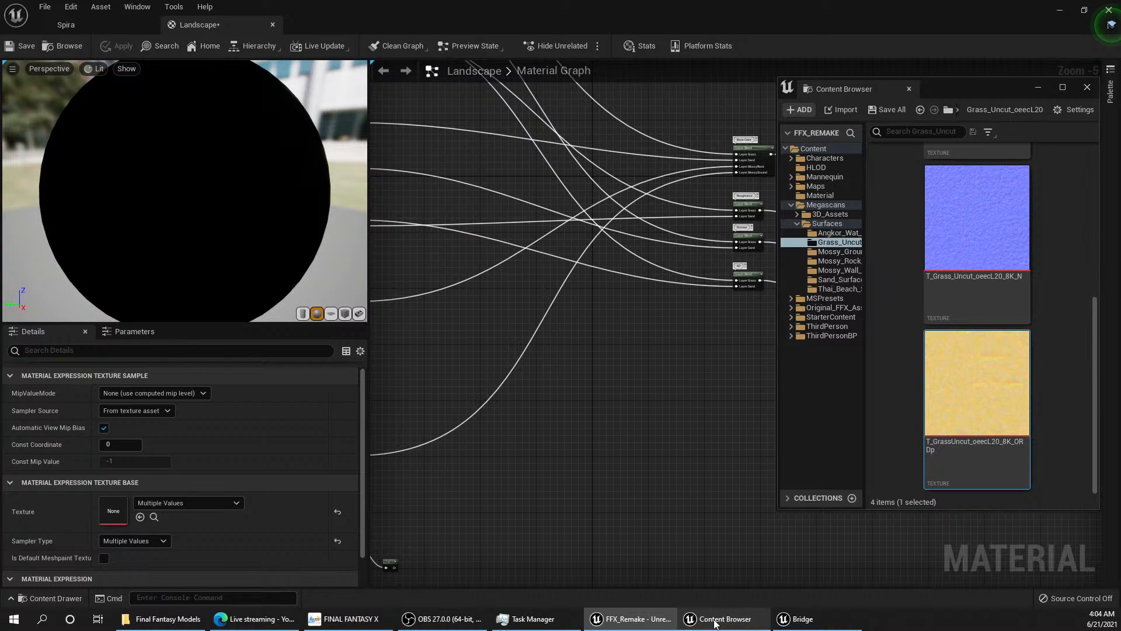
mouse_move(727, 624)
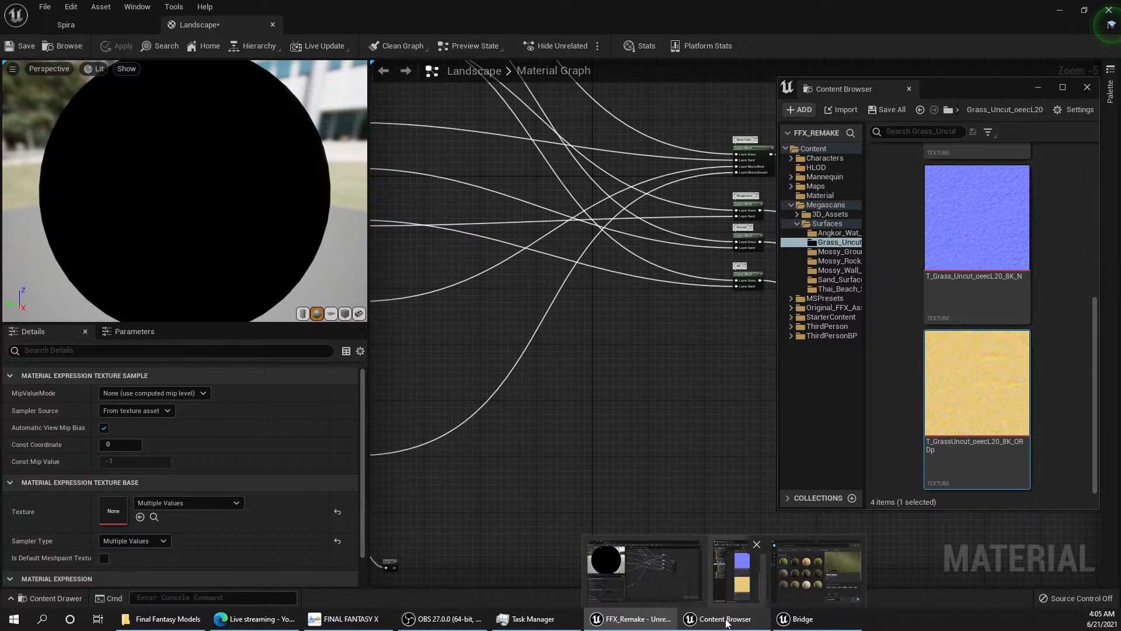
left_click(93, 30)
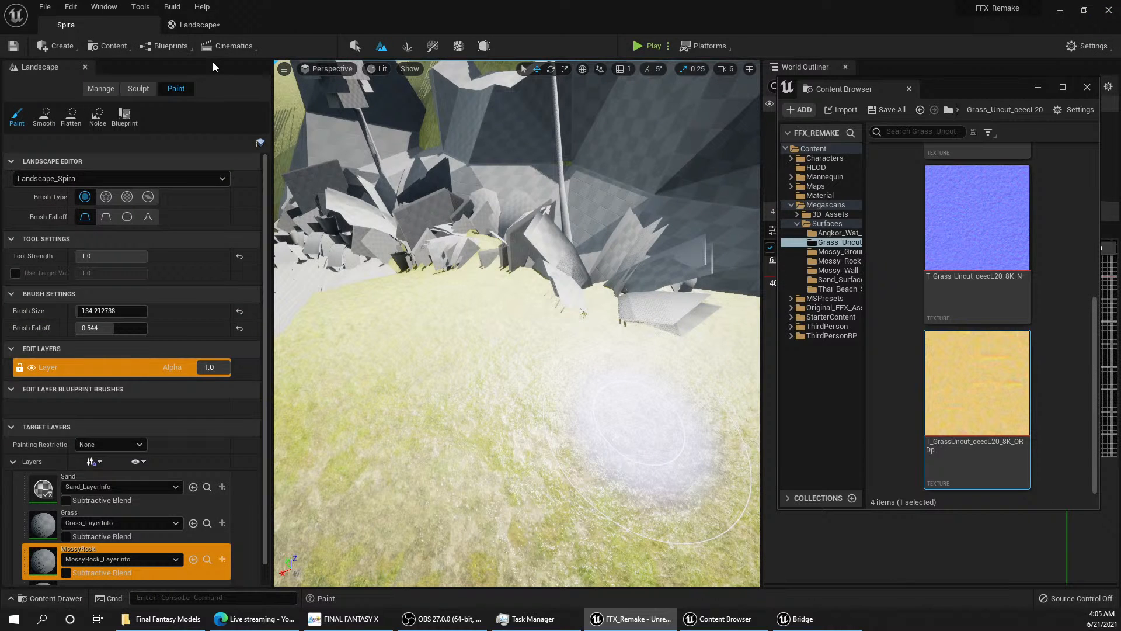
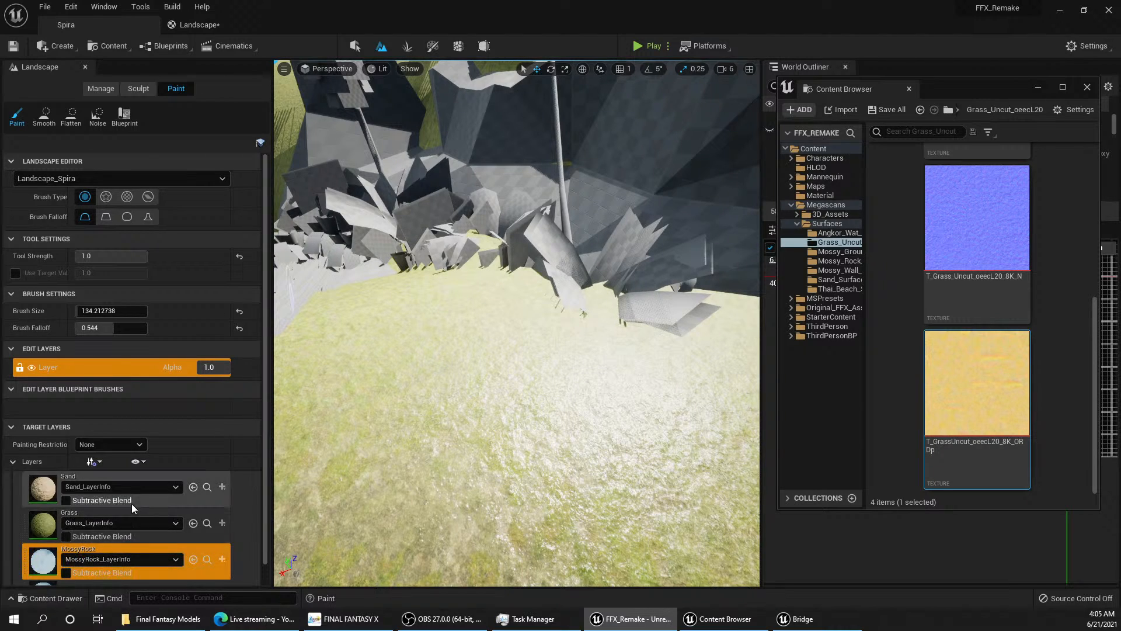
Step: Create a weight-blended layer info for the MossyGround target layer and save it as MossyGround_LayerInfo in Spira_sharedassets
scroll(131, 503, "down", 1)
left_click(127, 533)
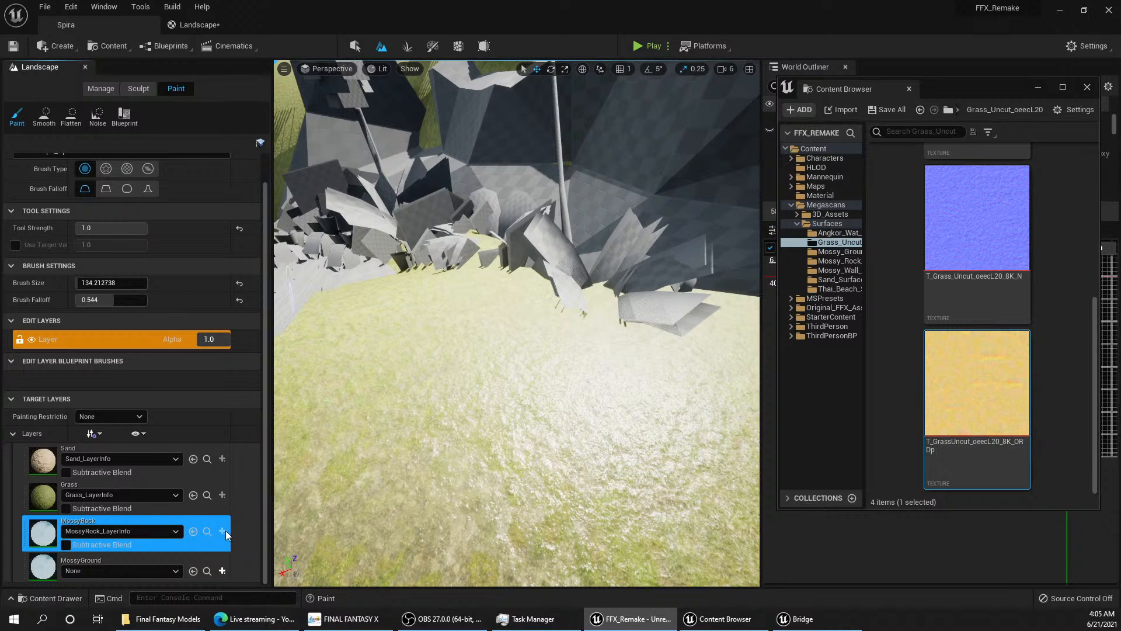
left_click(221, 572)
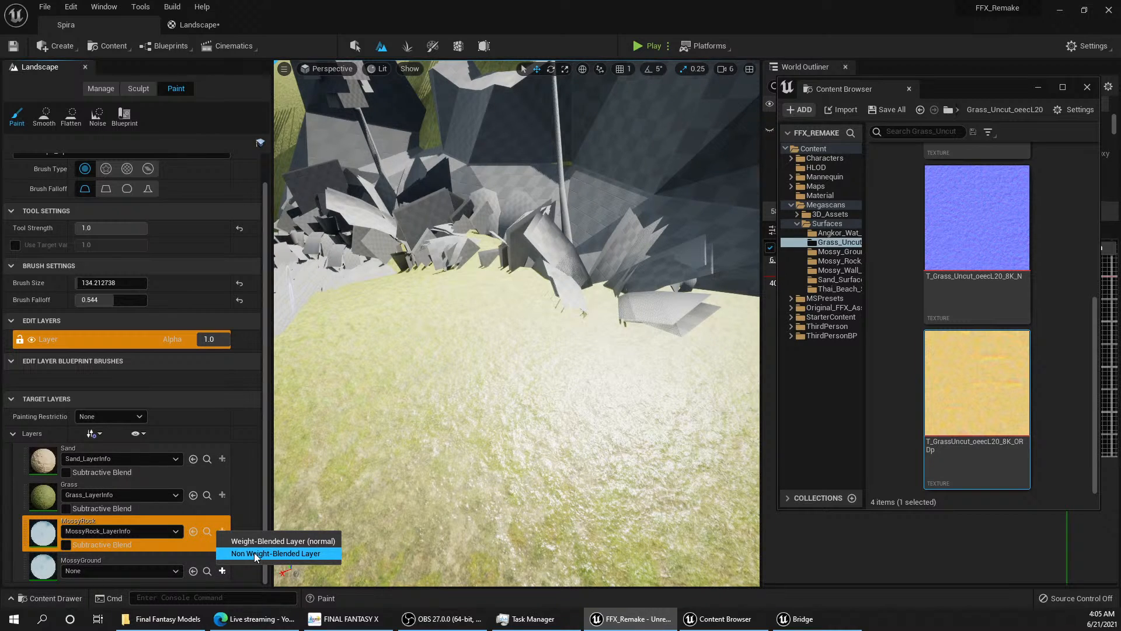
left_click(226, 492)
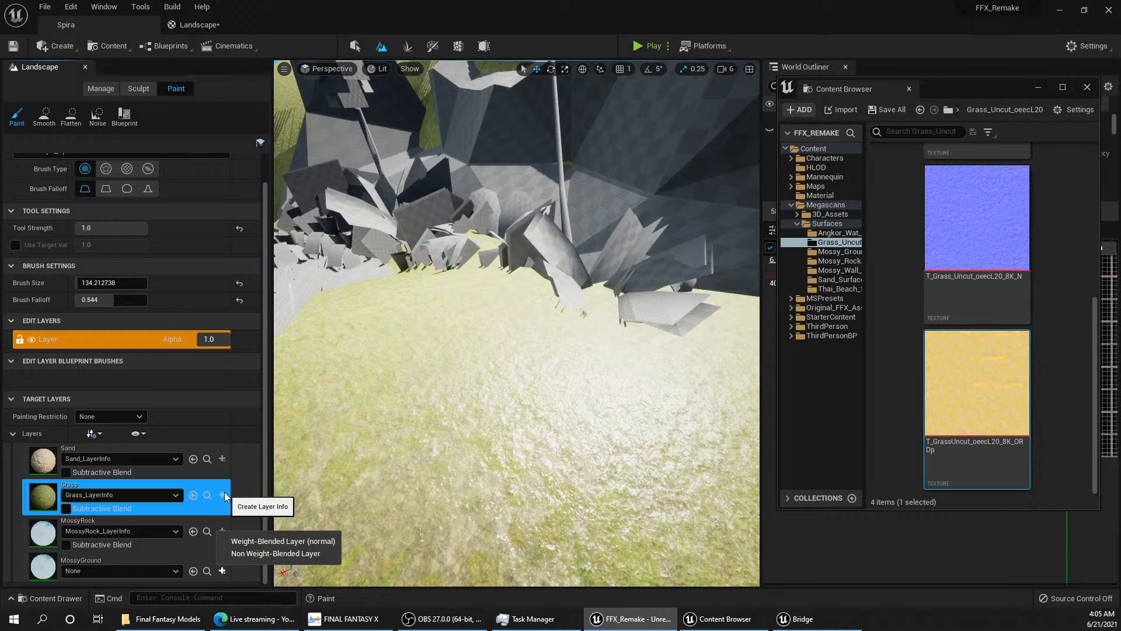
right_click(224, 492)
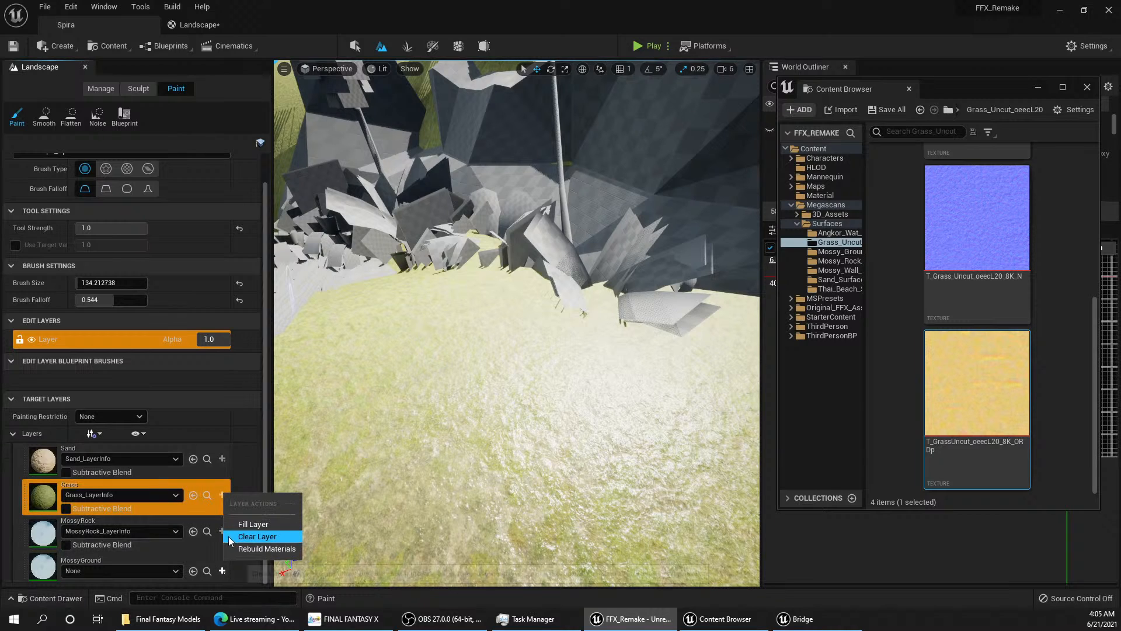
left_click(244, 467)
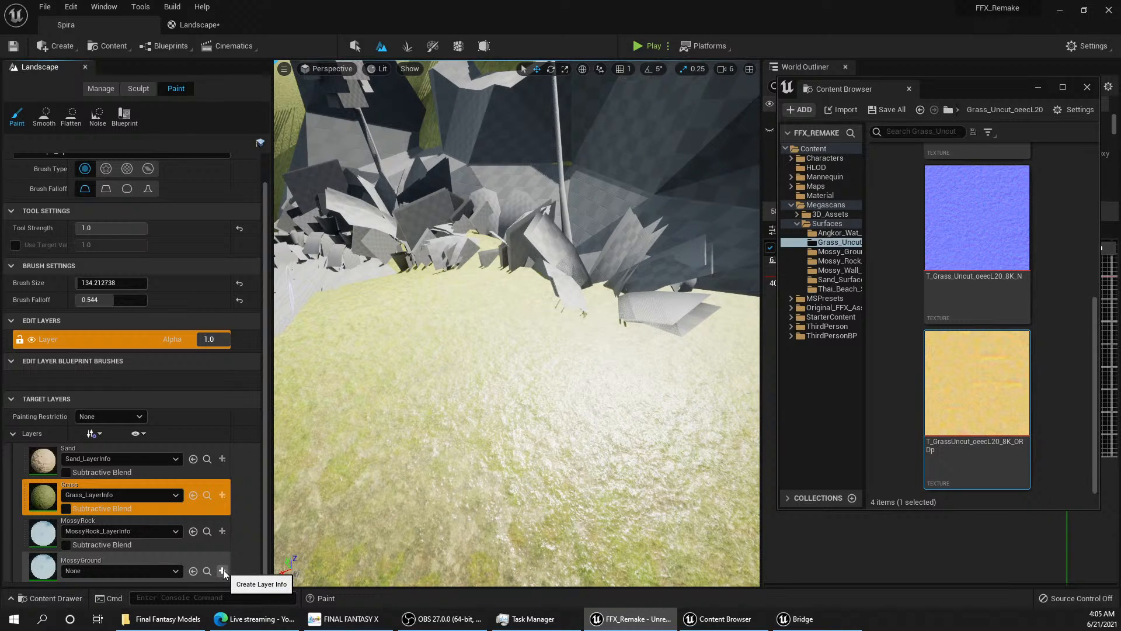
left_click(222, 570)
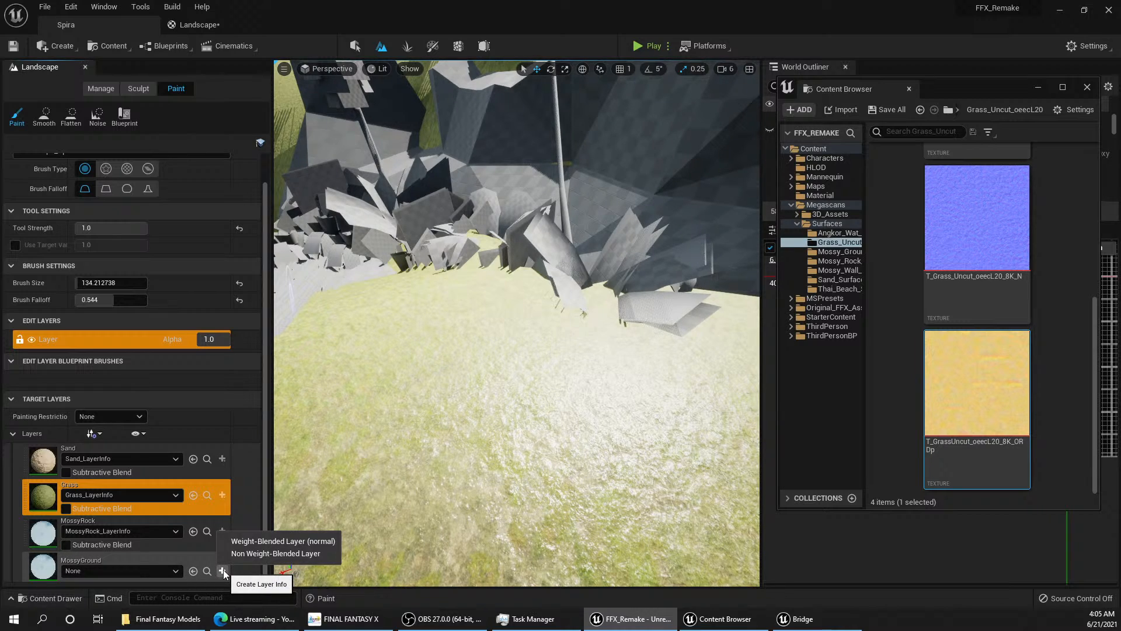
left_click(258, 541)
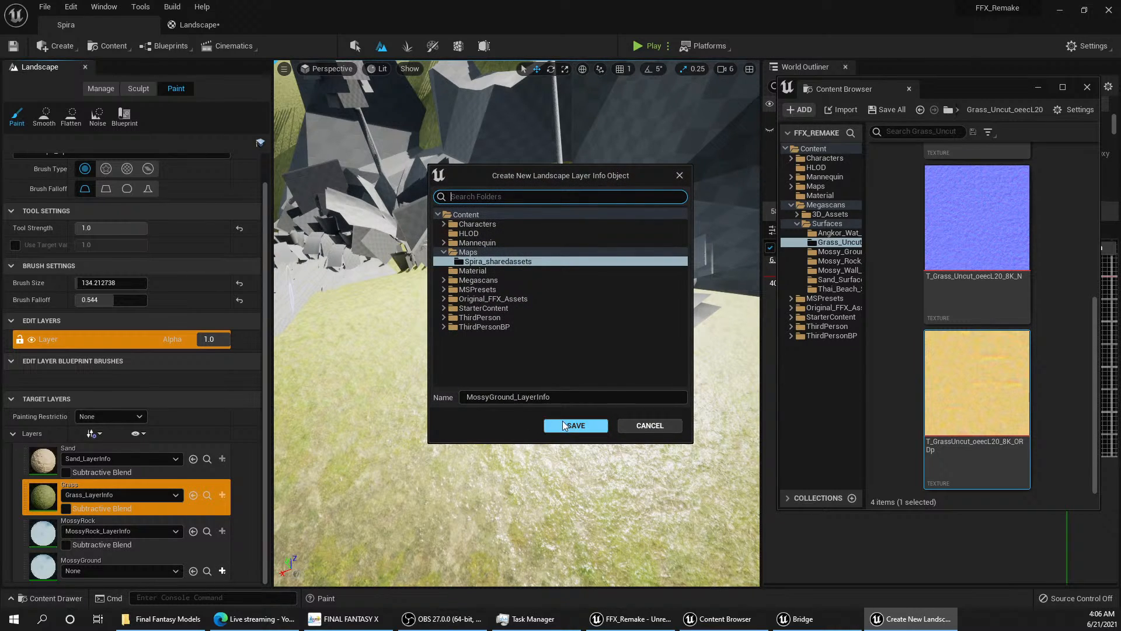
left_click(583, 429)
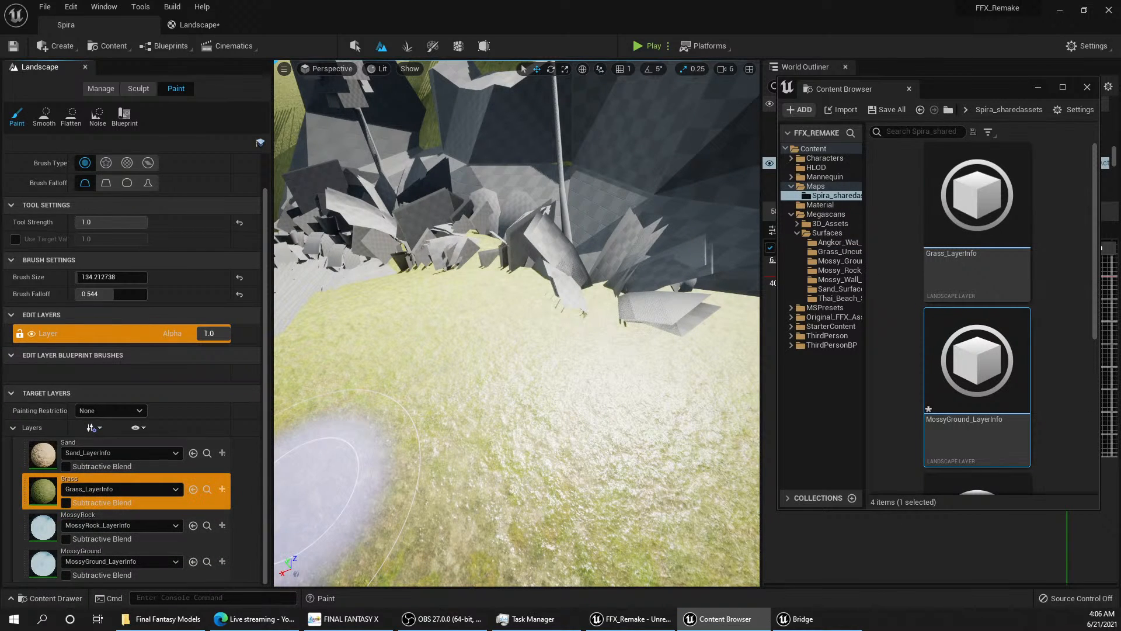
Step: Select the MossyRock target layer, uncover the Details view, and locate MossyRock_LayerInfo among the project assets
left_click(52, 530)
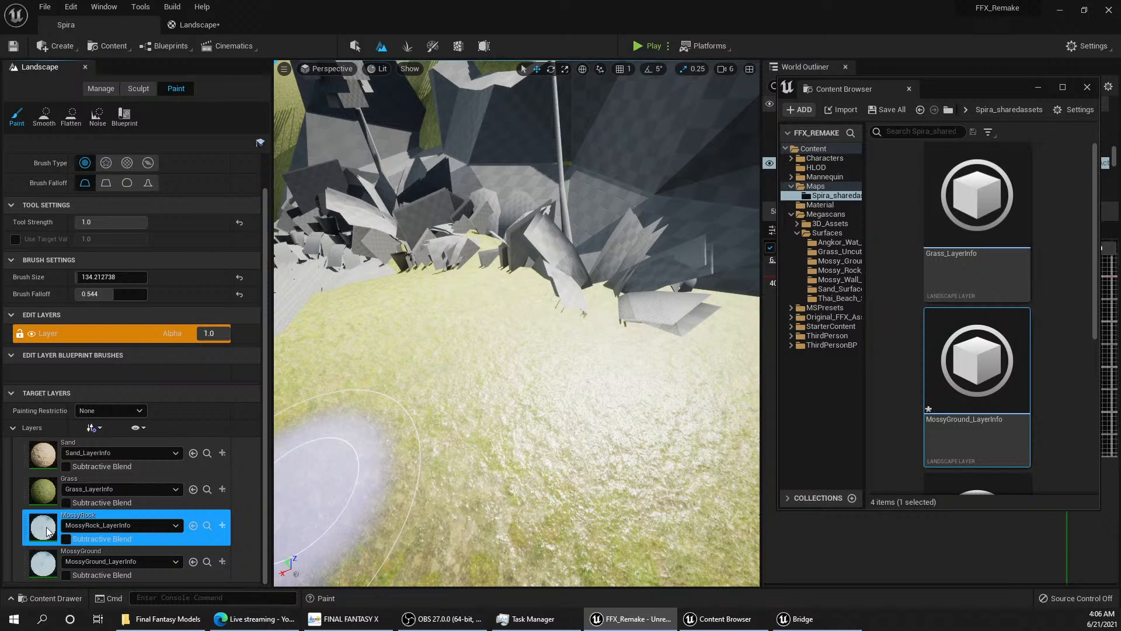
left_click_drag(965, 88, 608, 73)
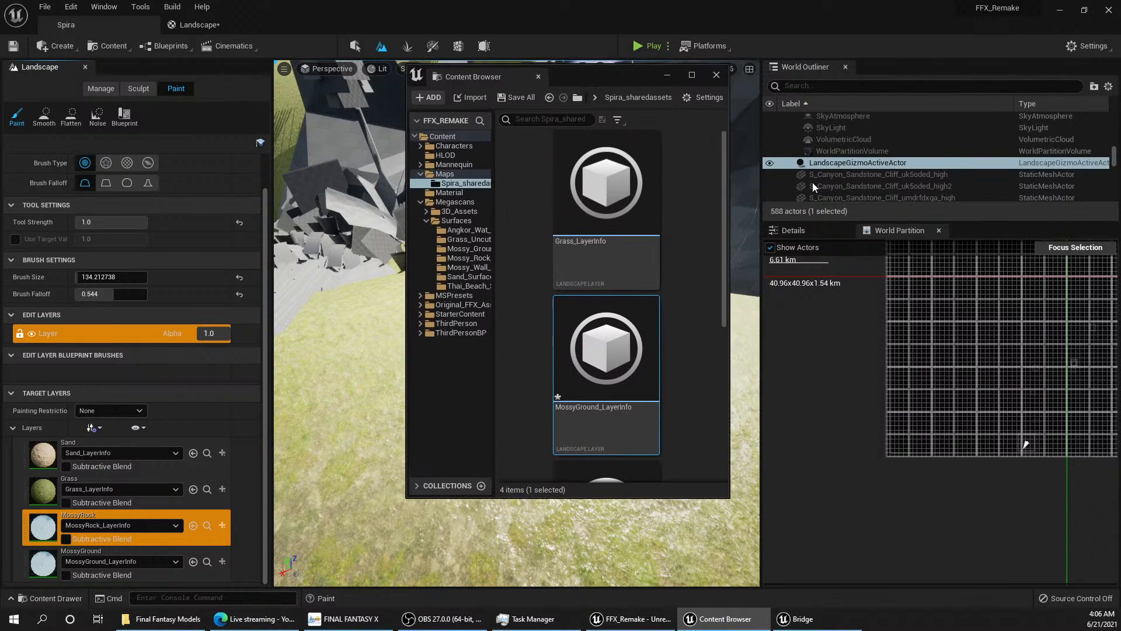
left_click(796, 232)
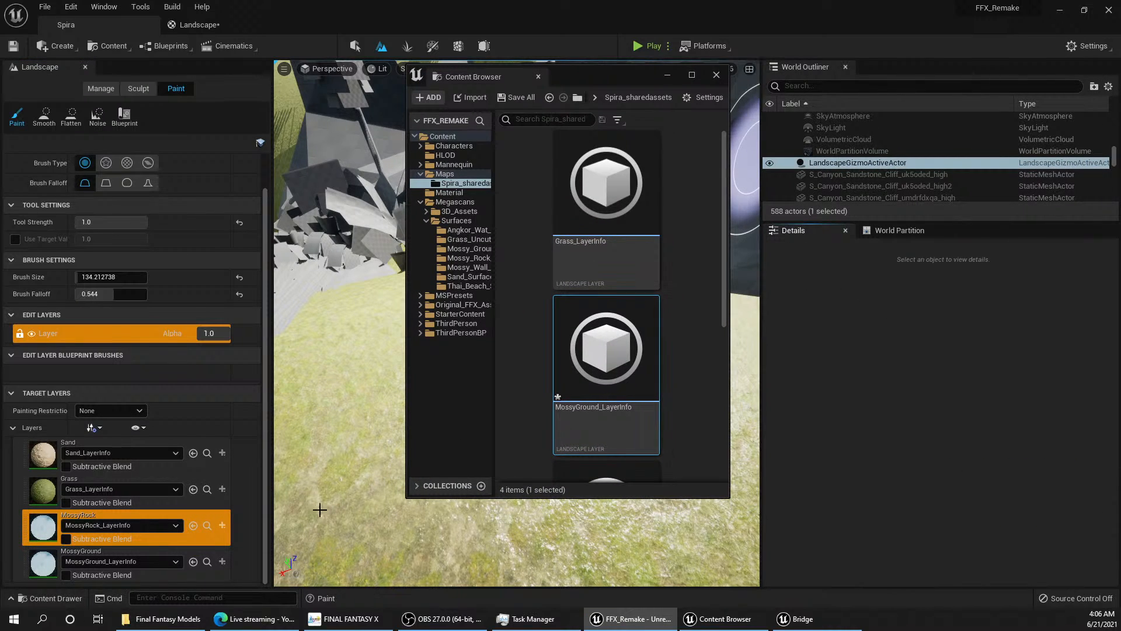
left_click(42, 530)
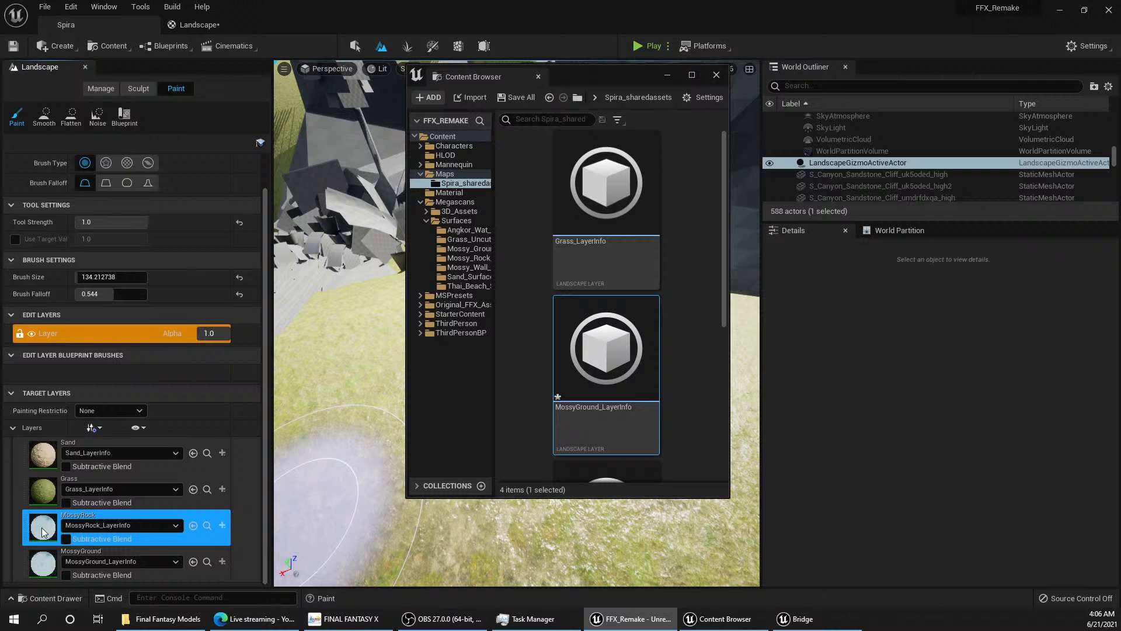
left_click(102, 526)
left_click(102, 526)
left_click(207, 525)
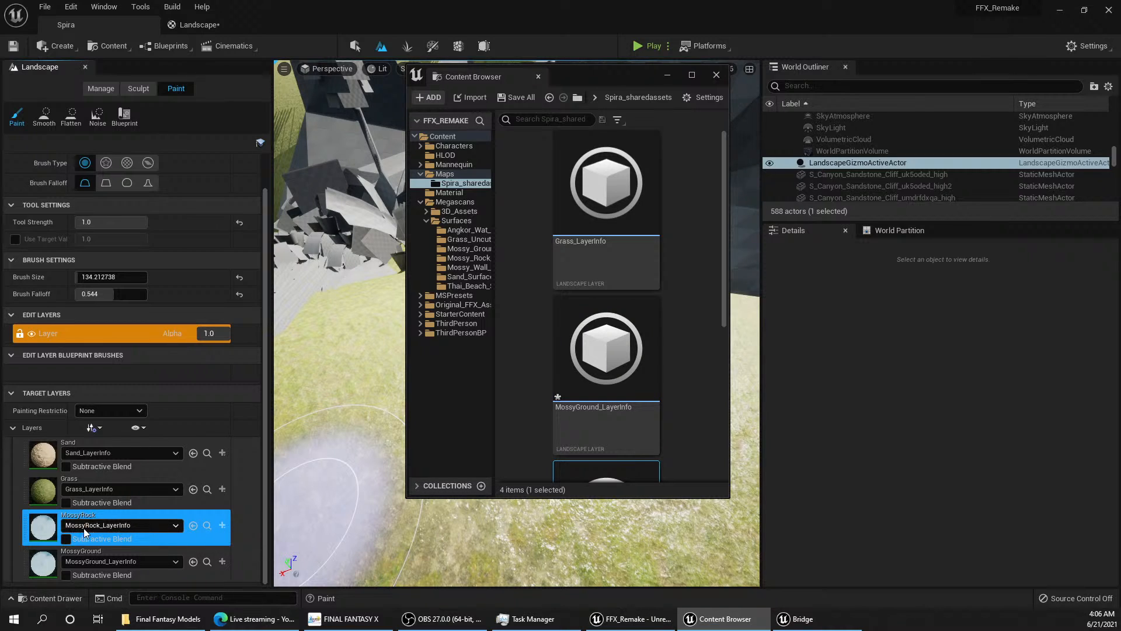
Step: Rebuild the landscape's material instances from the MossyRock target layer
right_click(50, 532)
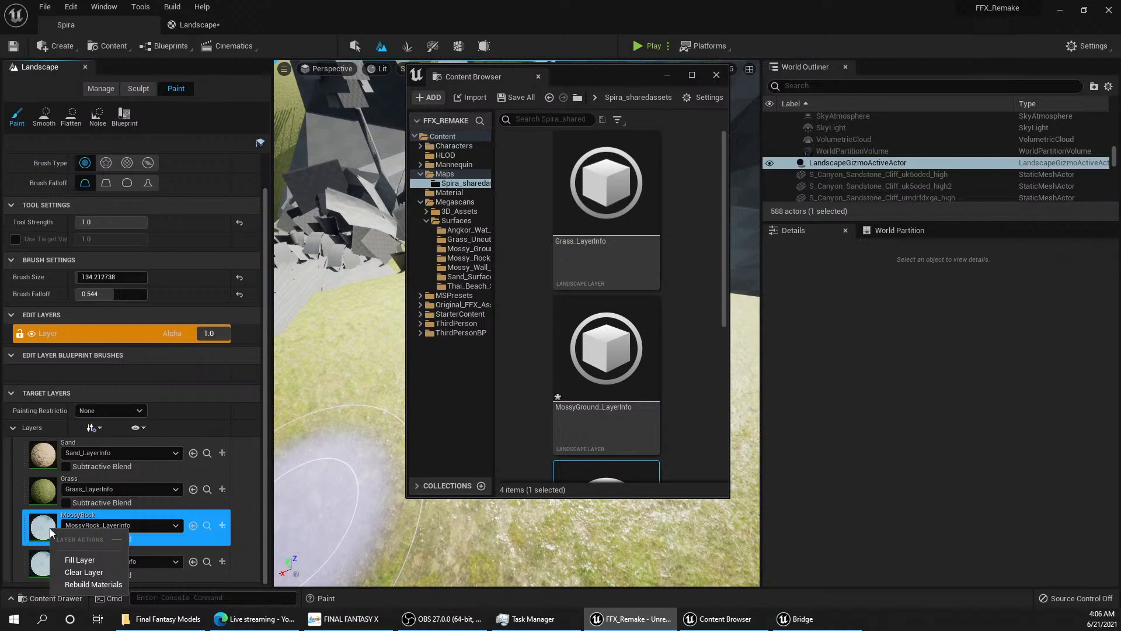
left_click(82, 585)
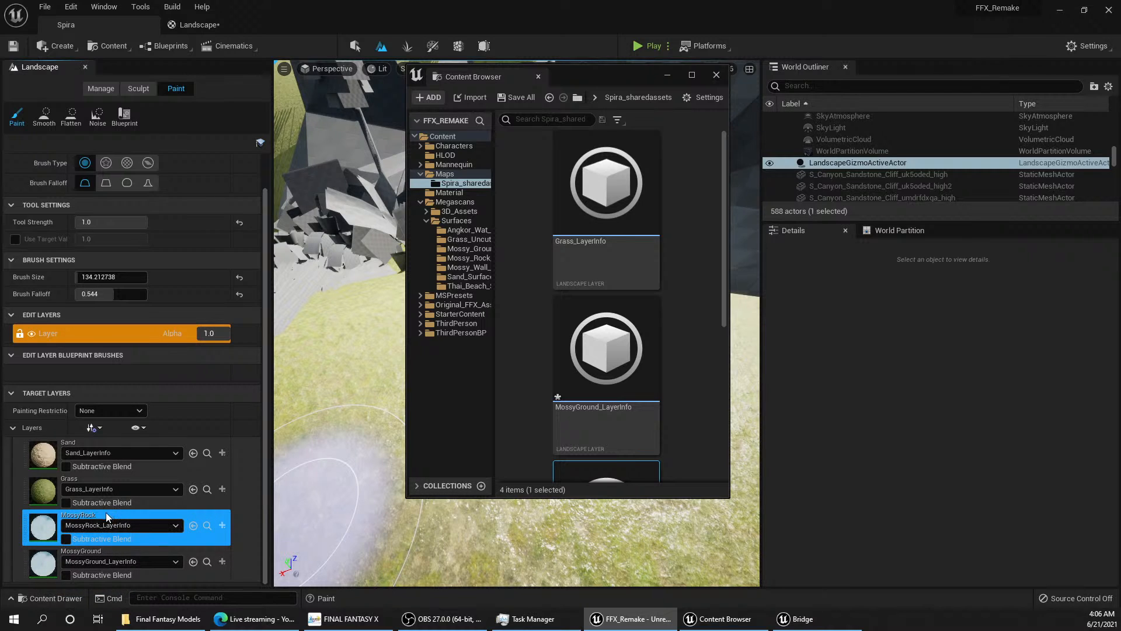
right_click(46, 533)
left_click(44, 524)
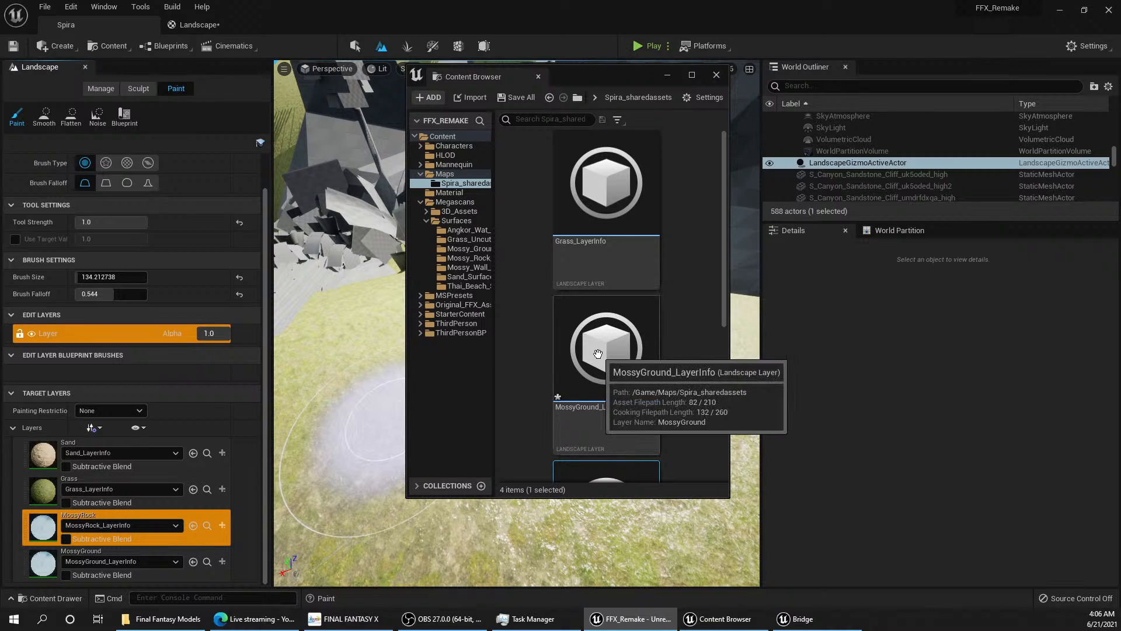
Step: Open the MossyRock_LayerInfo asset to inspect its layer settings
scroll(645, 392, "down", 1)
scroll(645, 392, "down", 1)
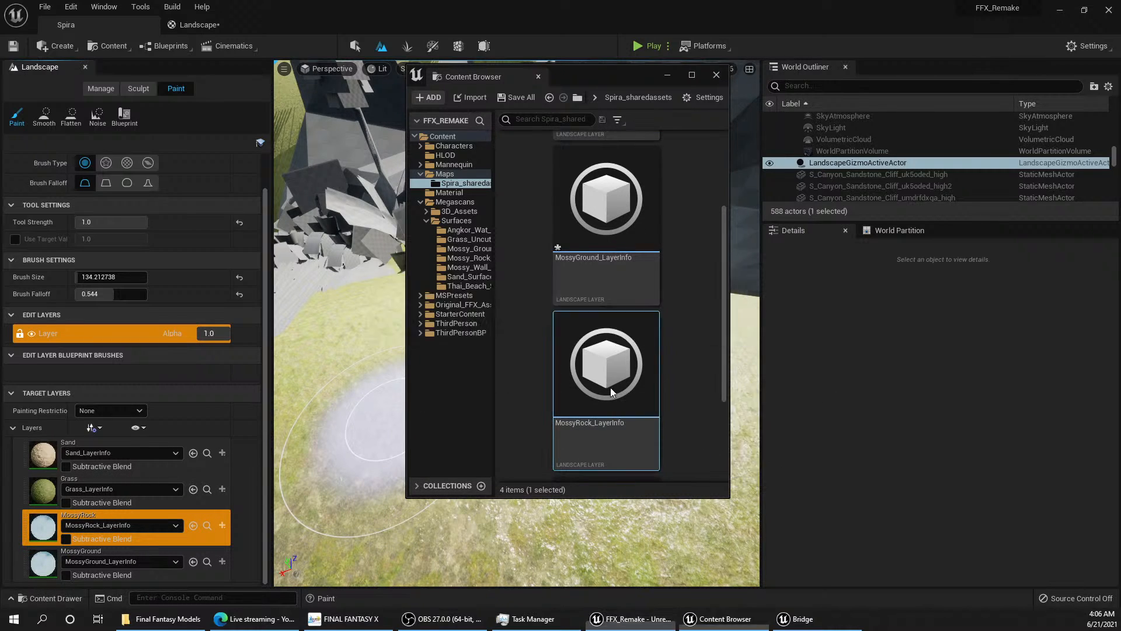
double_click(614, 387)
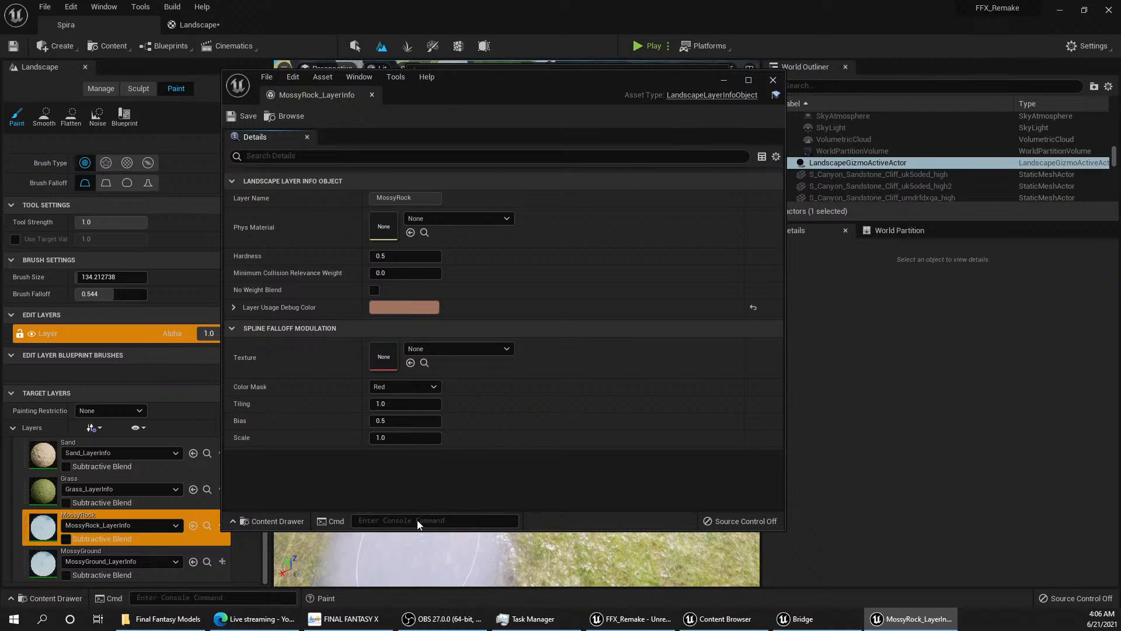
Step: Switch to the web browser, open YouTube in a new window and search for "unreal engine landscape"
left_click(262, 619)
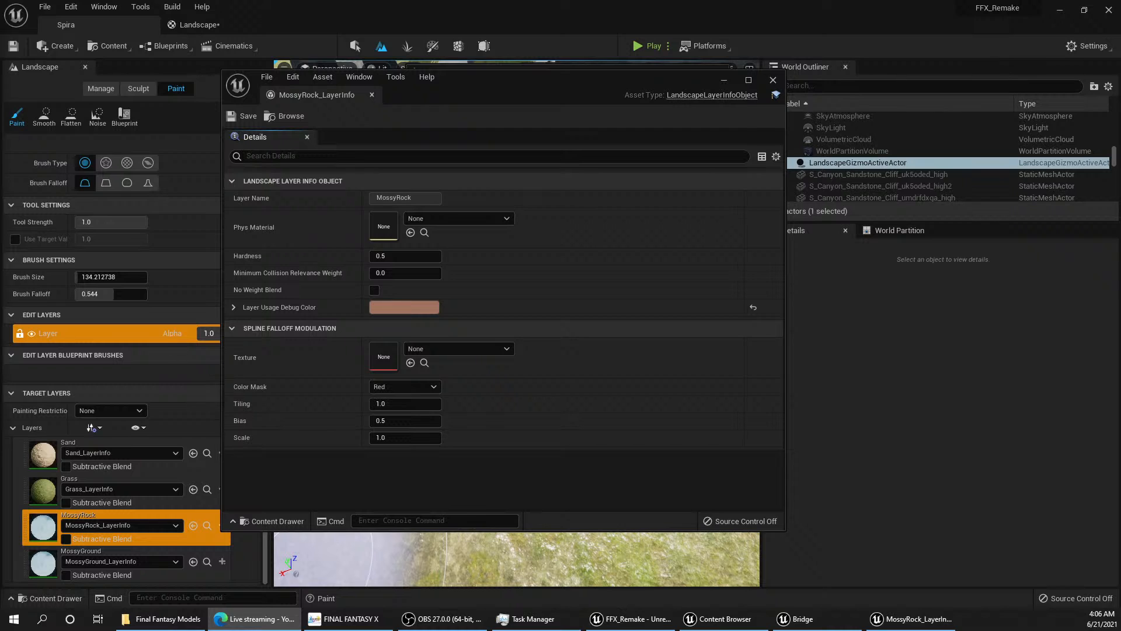
left_click_drag(0, 350, 596, 1)
left_click(315, 153)
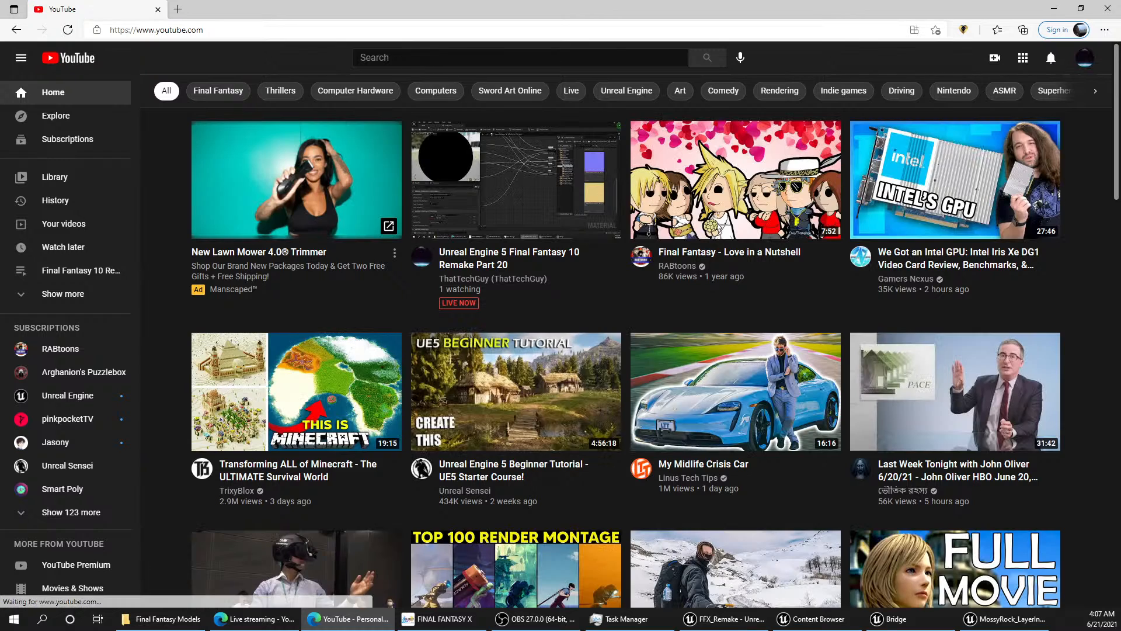
left_click(427, 59)
type("lan")
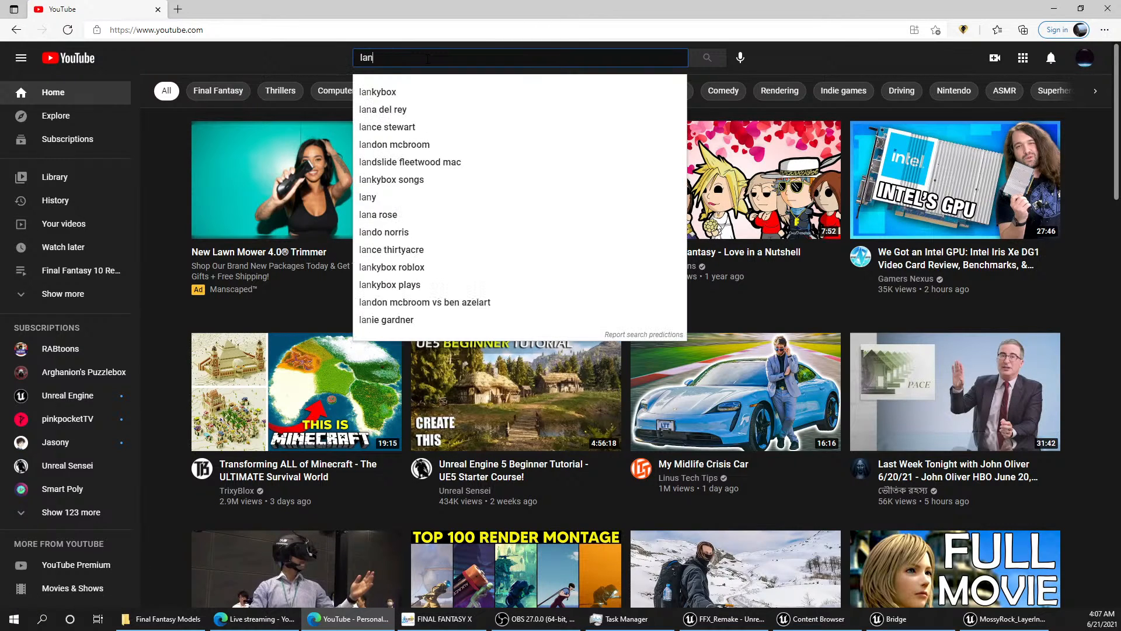
type("dscape")
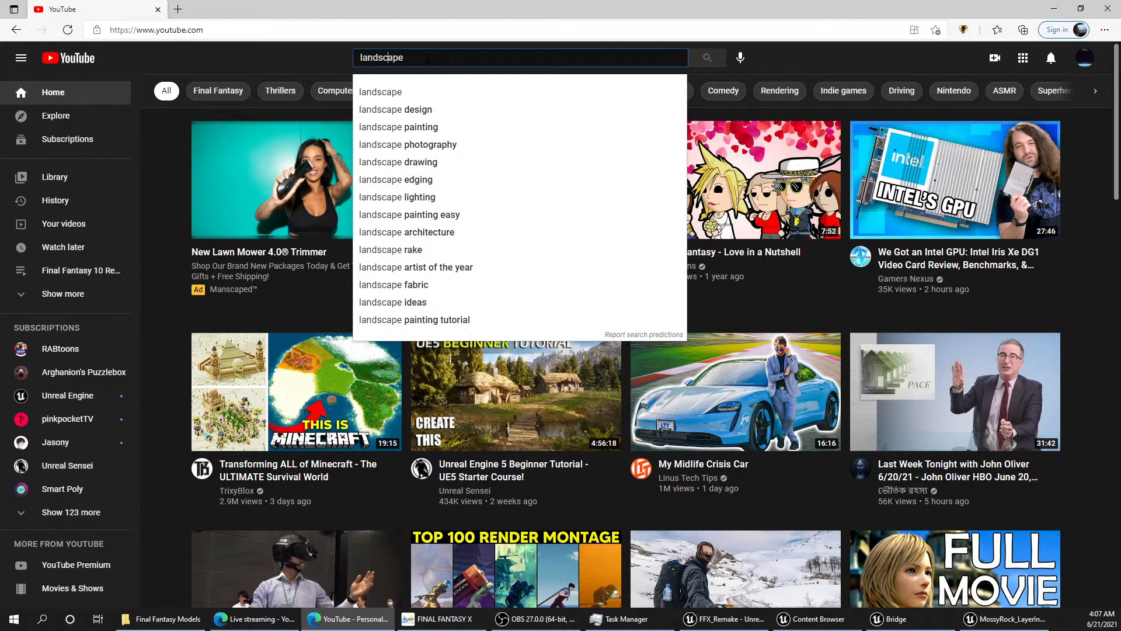
type("unreal engine")
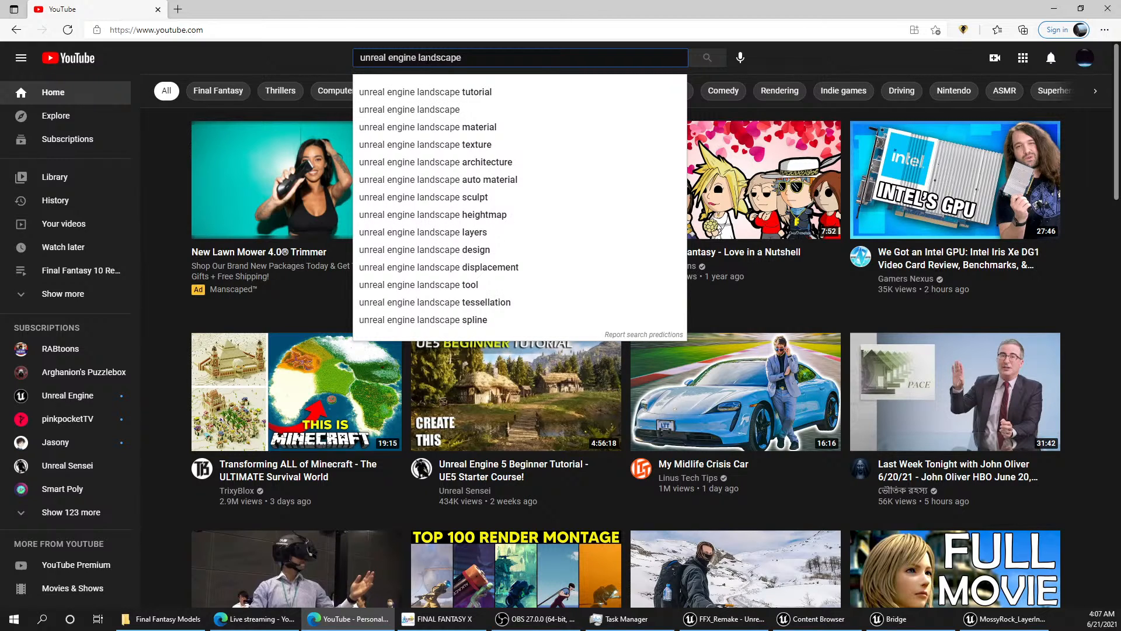
key("Return")
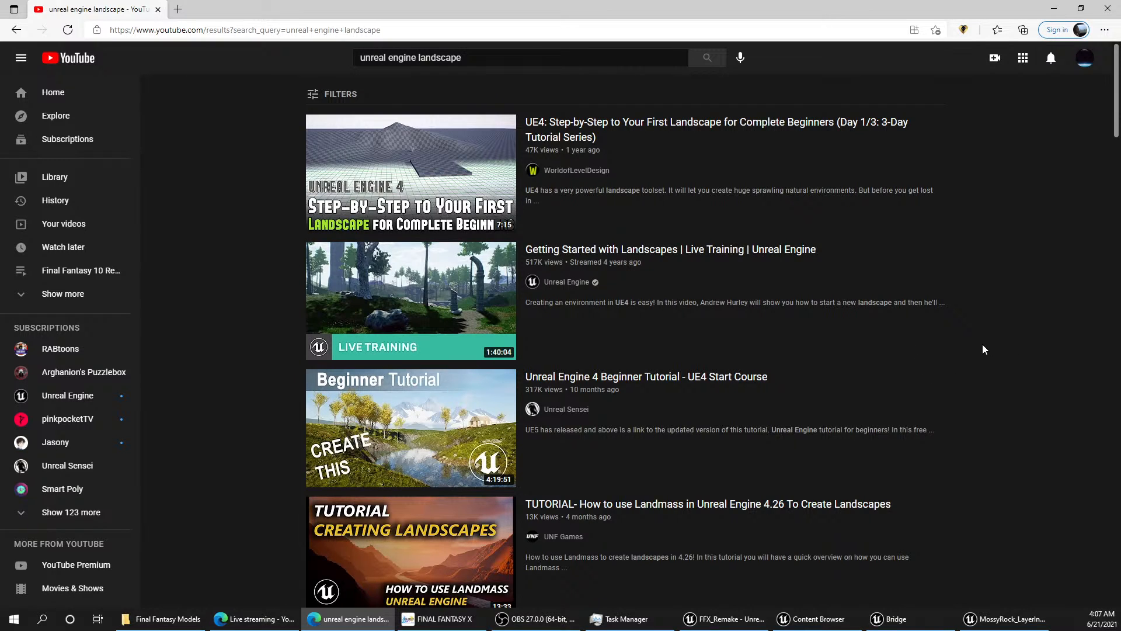
scroll(983, 350, "down", 6)
scroll(984, 350, "up", 6)
left_click(668, 249)
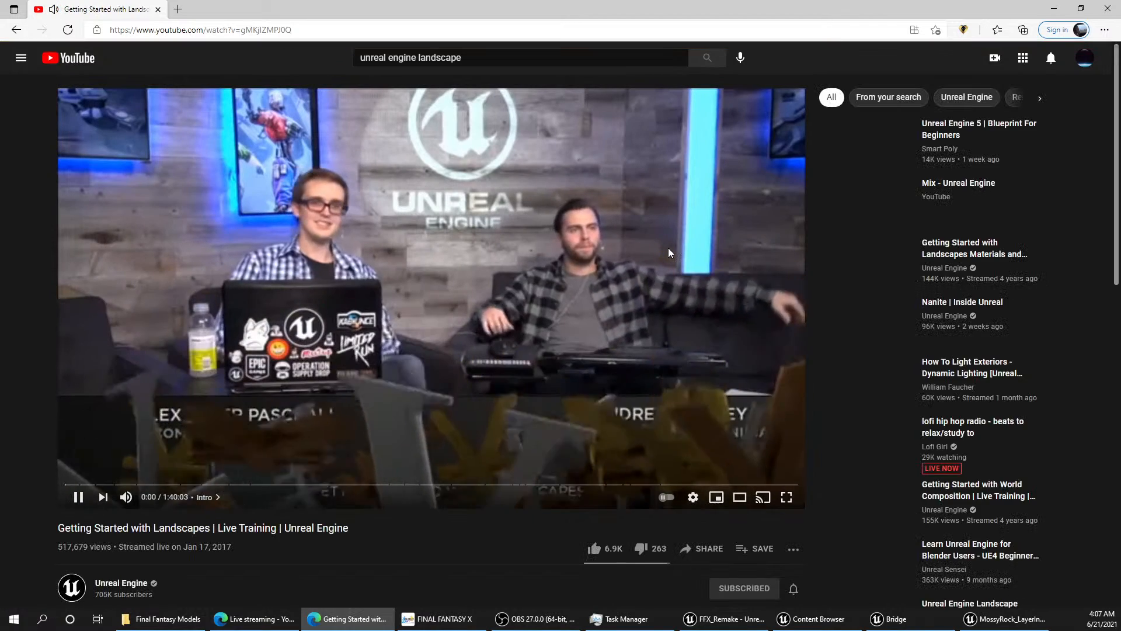
left_click(16, 30)
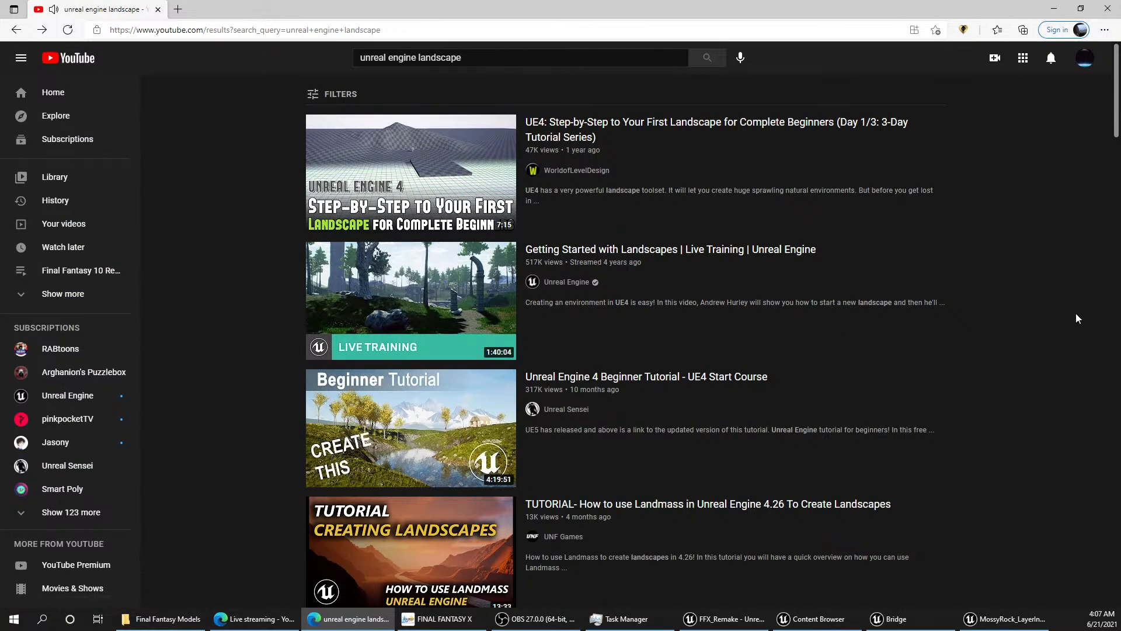
Step: Open WorldofLevelDesign's Day 1/3 first landscape tutorial from the search results, skip the ad and skim to near its end
scroll(958, 318, "down", 8)
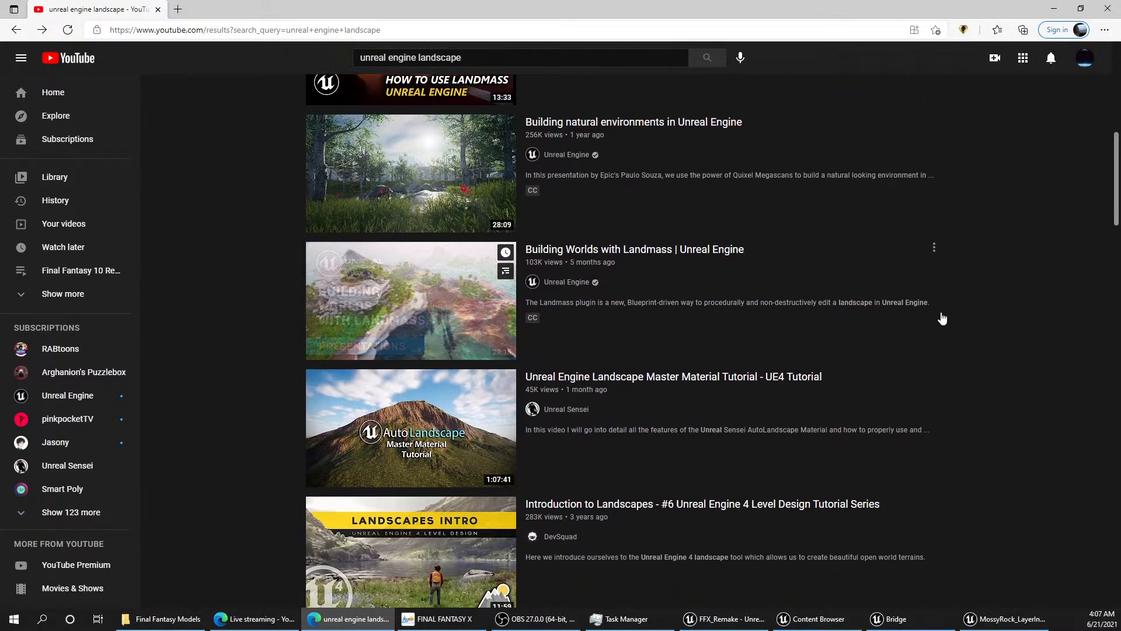
scroll(941, 318, "down", 4)
scroll(934, 316, "up", 9)
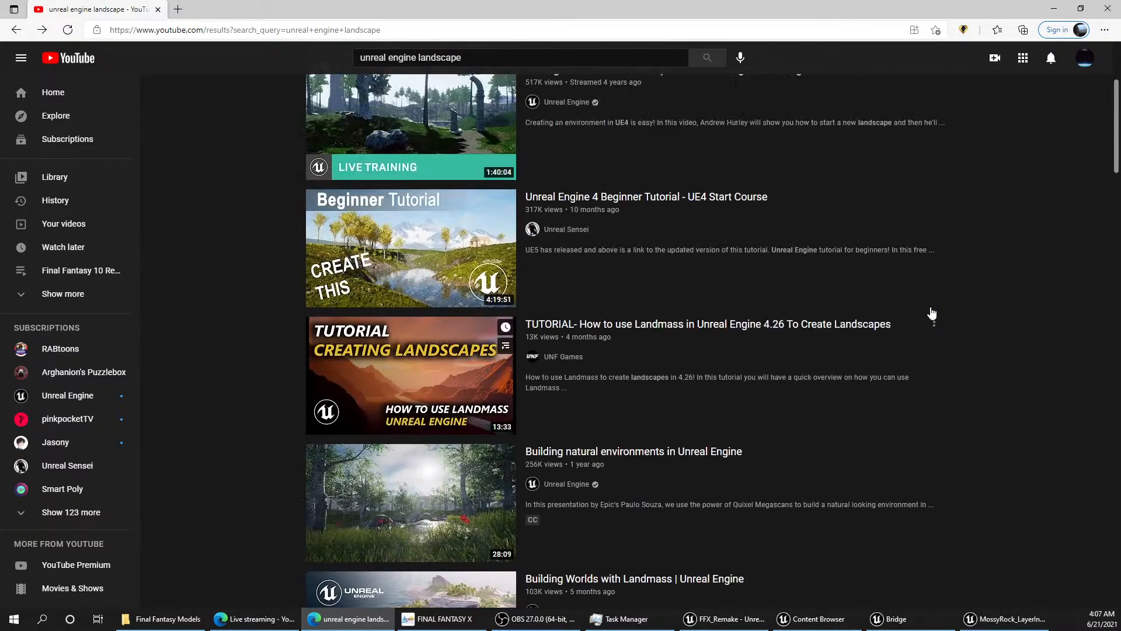
scroll(932, 313, "up", 3)
left_click(591, 115)
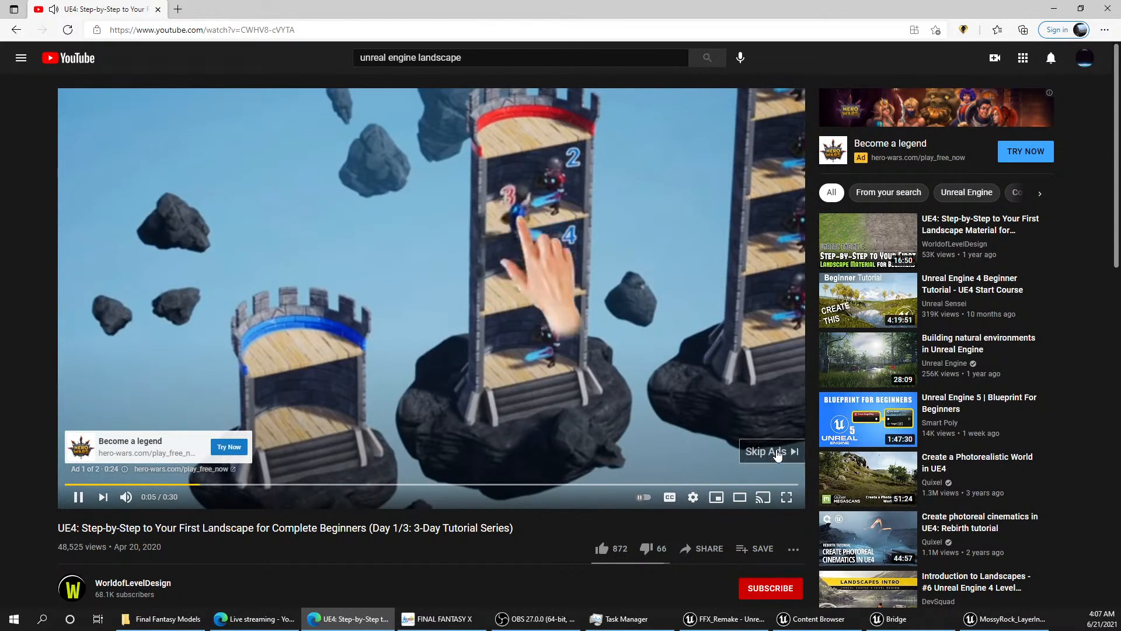
left_click(777, 455)
left_click_drag(72, 484, 753, 477)
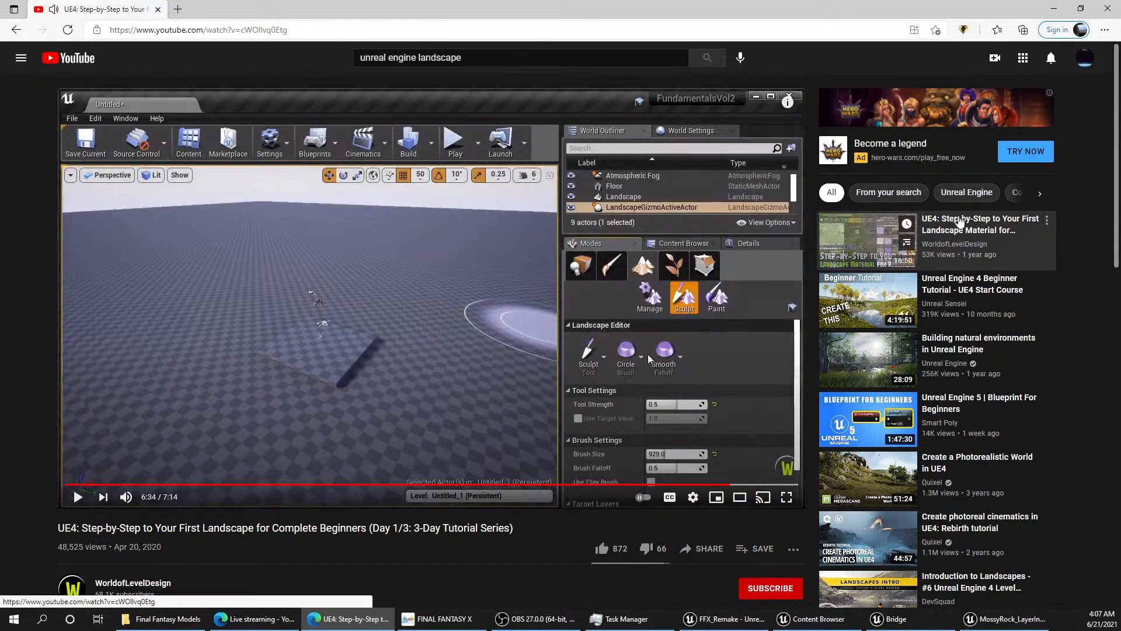
Step: Open the Day 2/3 Landscape Material for Beginners tutorial, lower its volume and skip ahead to the layer blend setup around 4:28
left_click(907, 234)
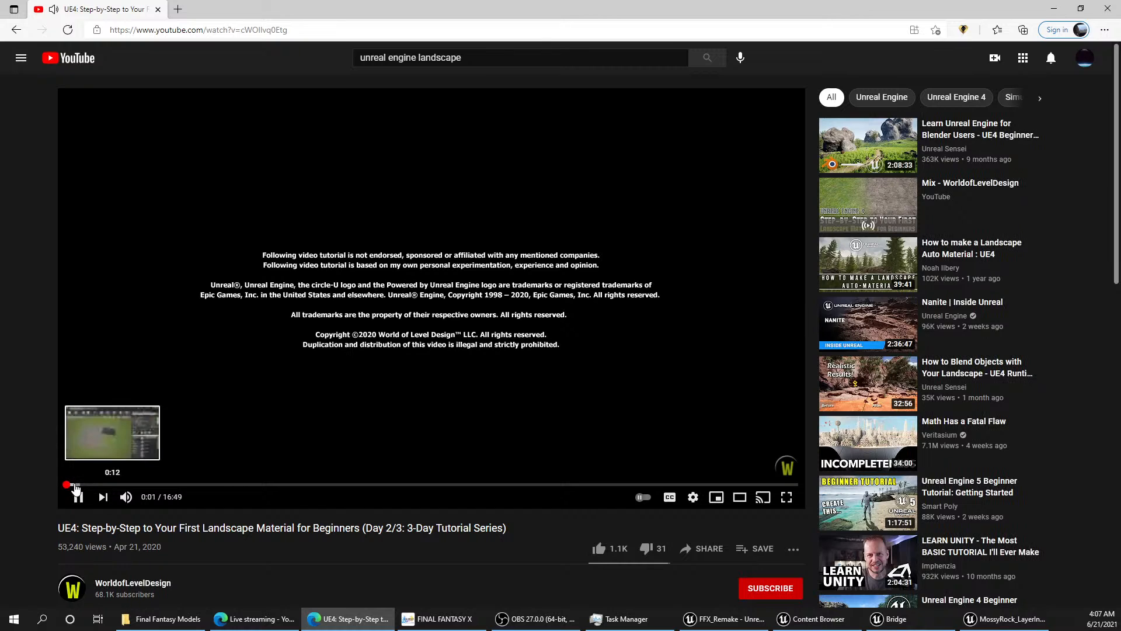
left_click_drag(77, 485, 198, 472)
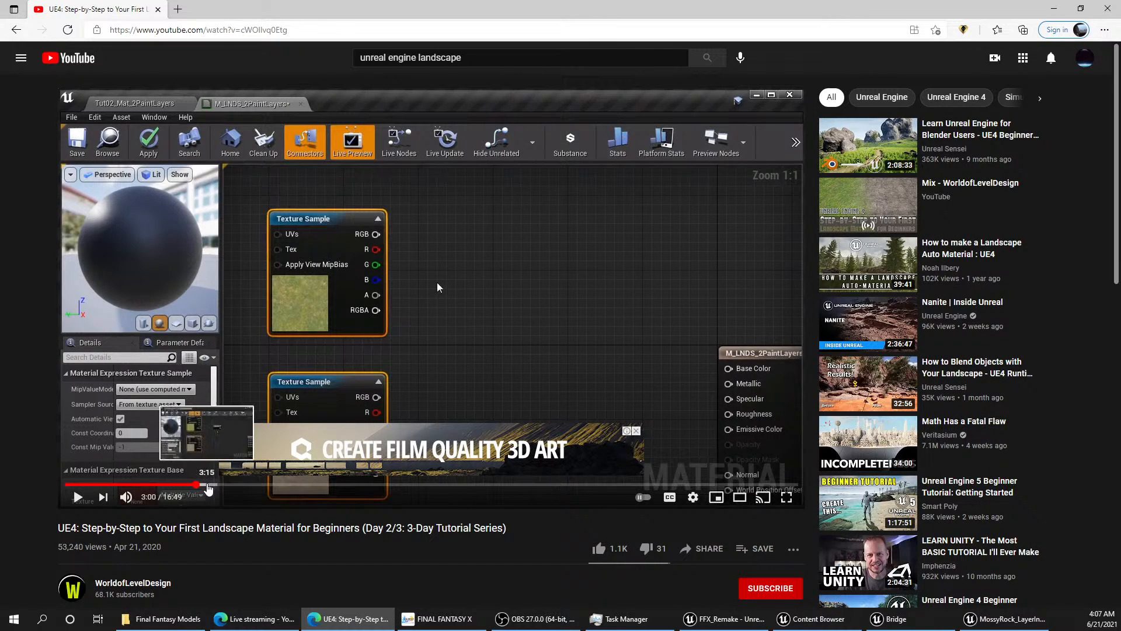
mouse_move(125, 499)
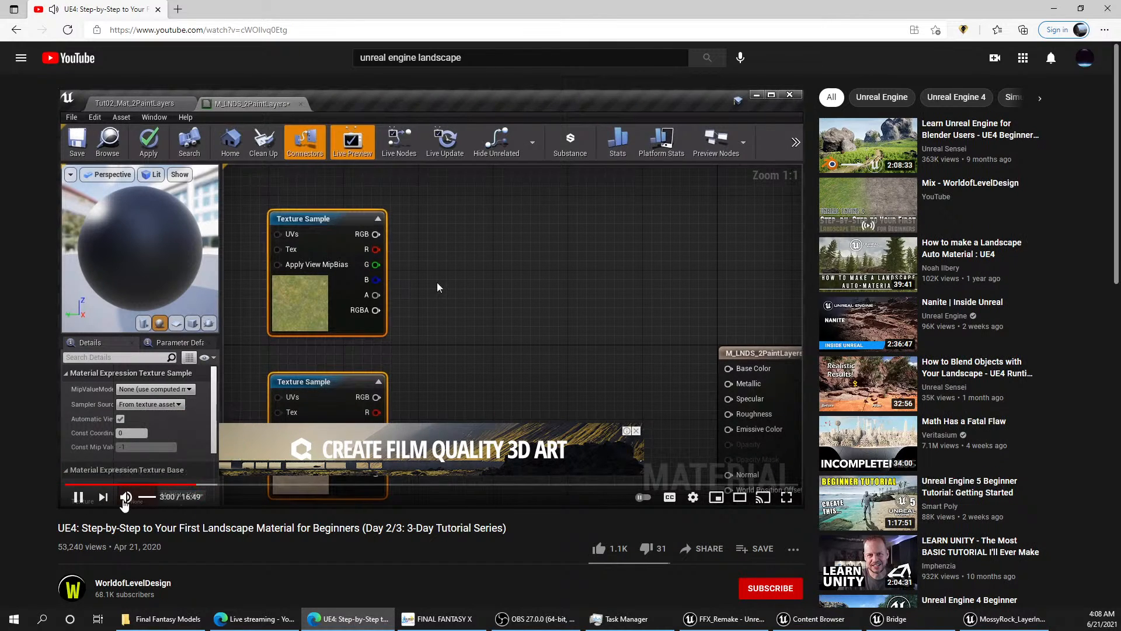
left_click_drag(166, 498, 153, 499)
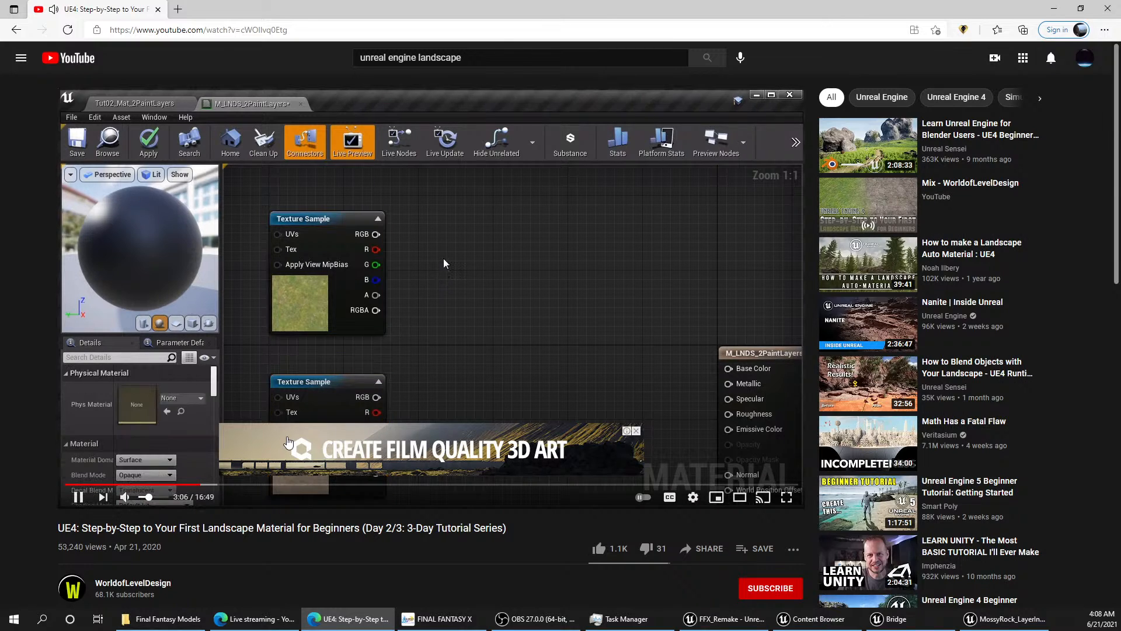
left_click_drag(214, 485, 247, 489)
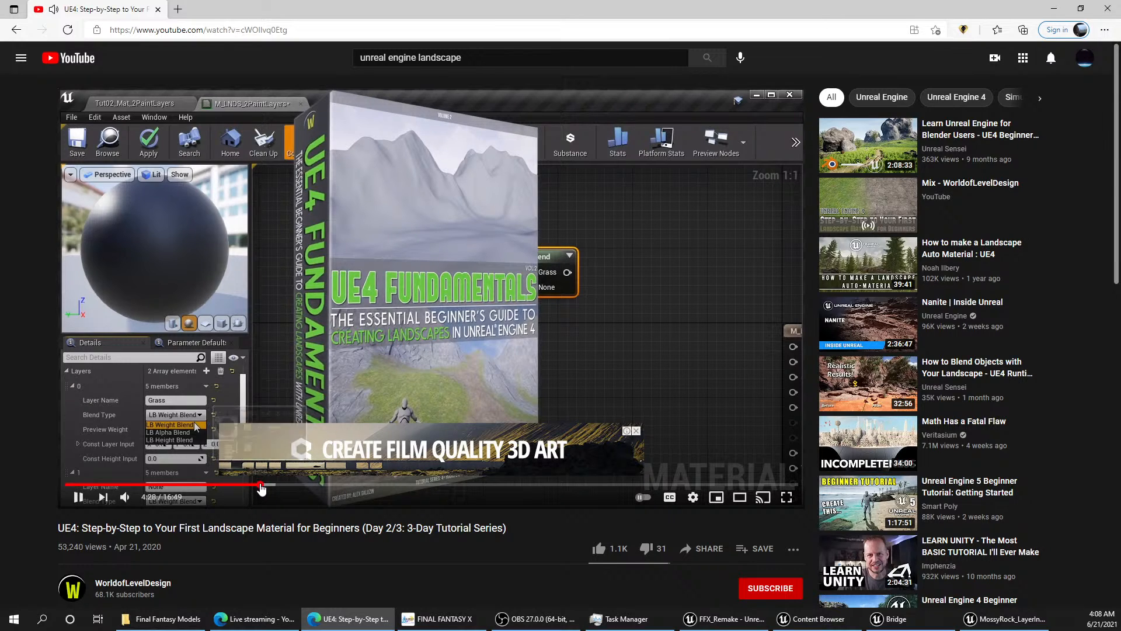
Step: Skim ahead in the tutorial to the Grass and Dirt layer blend settings around 4:50 and pause the video
left_click(262, 486)
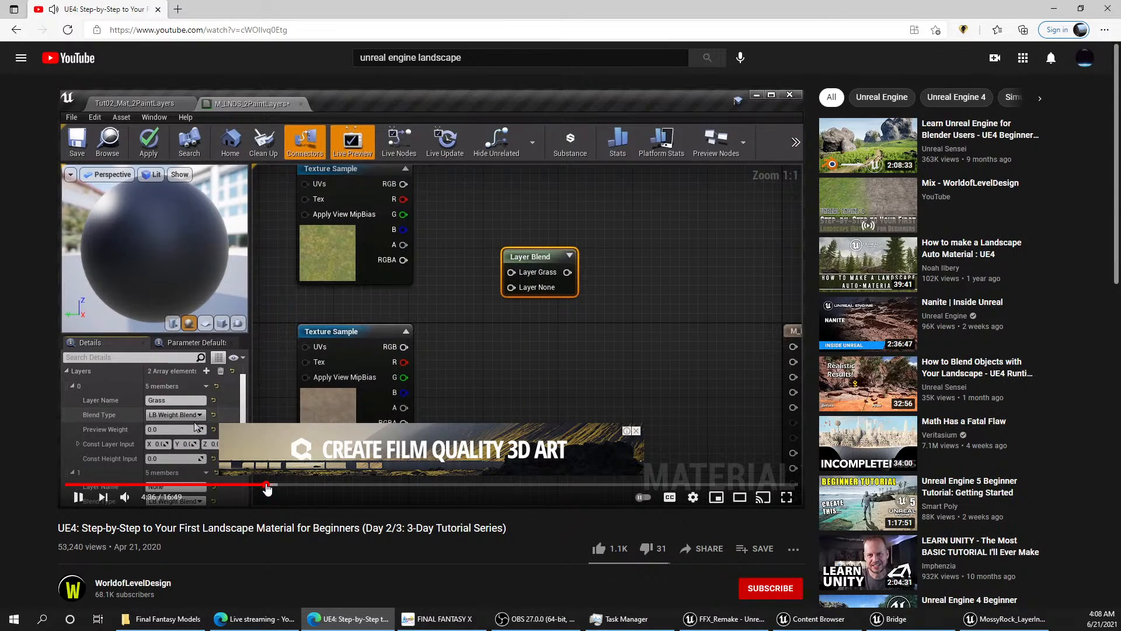
left_click_drag(267, 489, 275, 489)
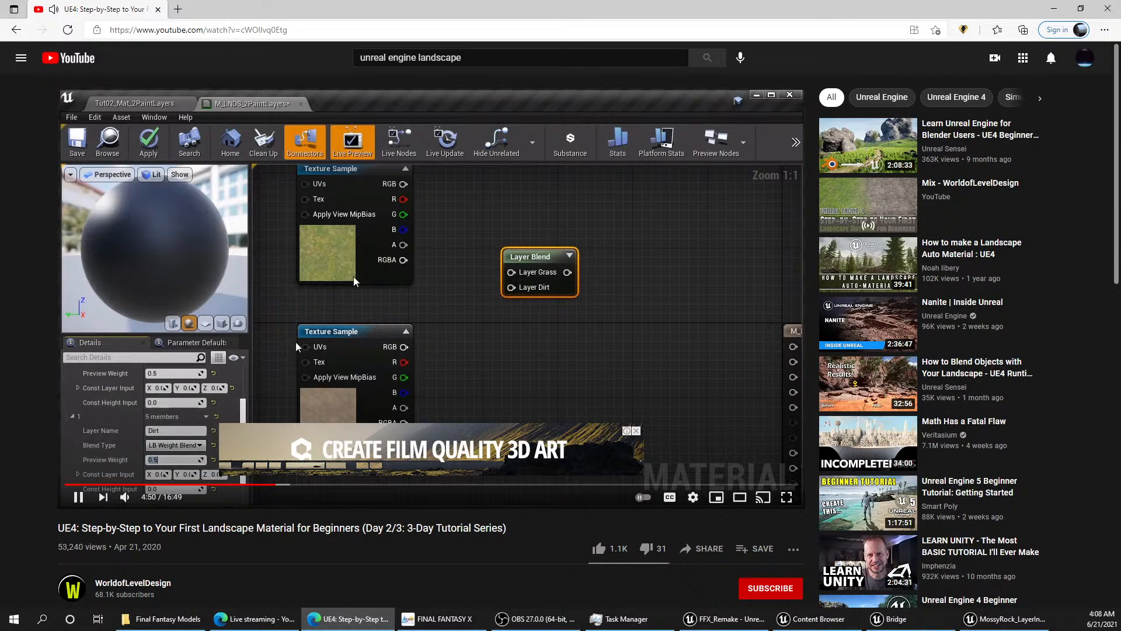
left_click(296, 346)
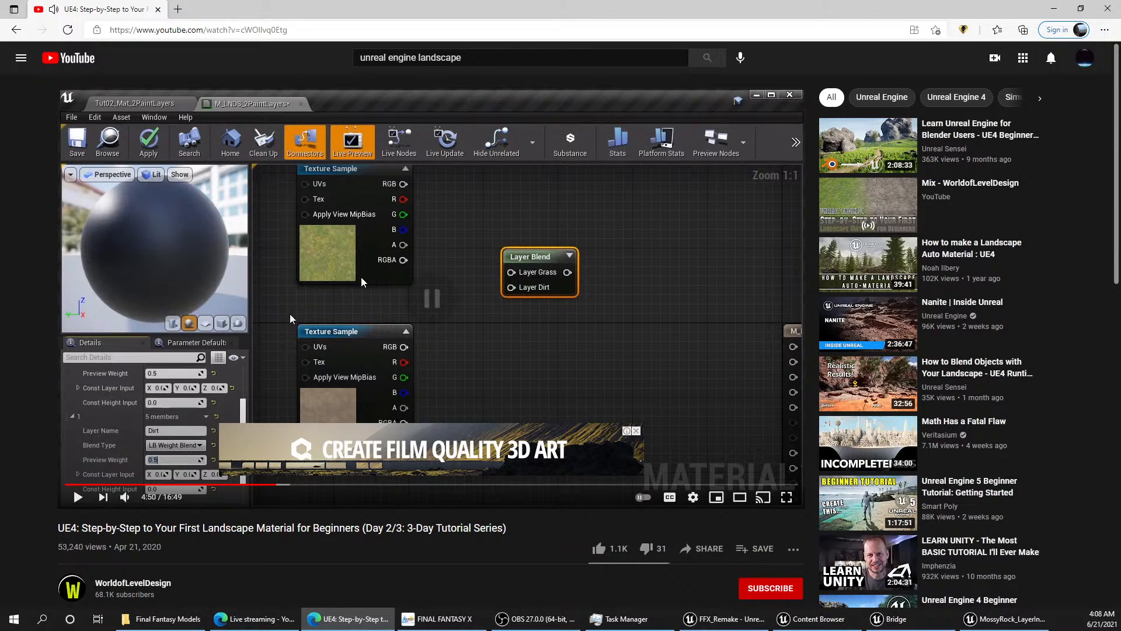
Step: Switch back to Unreal Editor's Landscape material graph, close the MossyRock_LayerInfo and floating Content Browser windows, and open the Content Drawer
left_click(1057, 8)
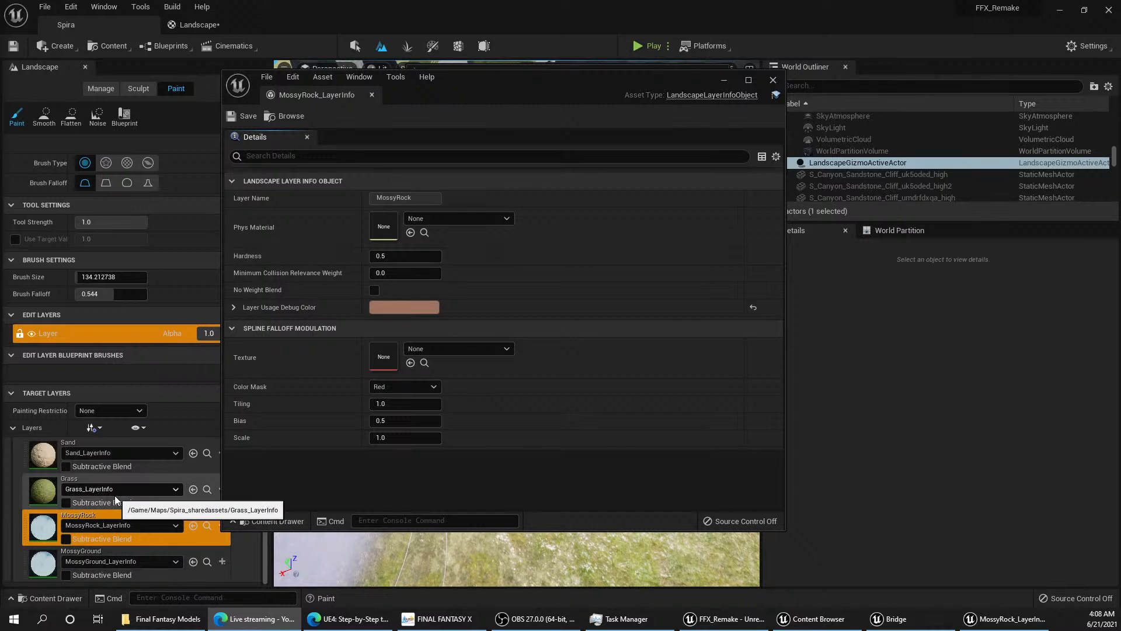
left_click(728, 82)
left_click(206, 26)
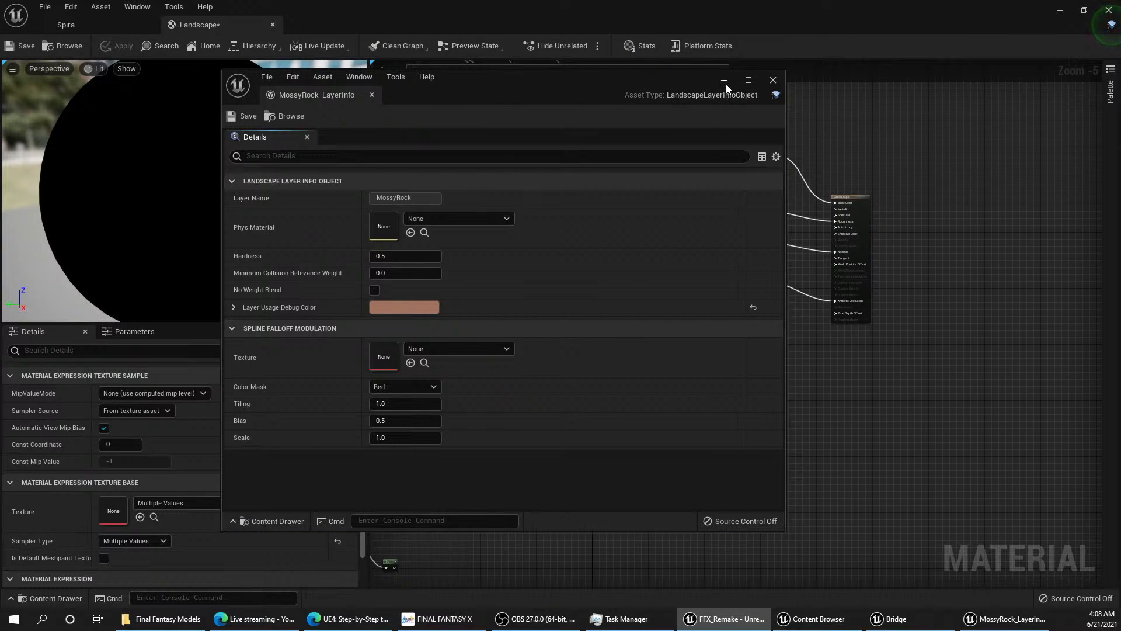
left_click(773, 80)
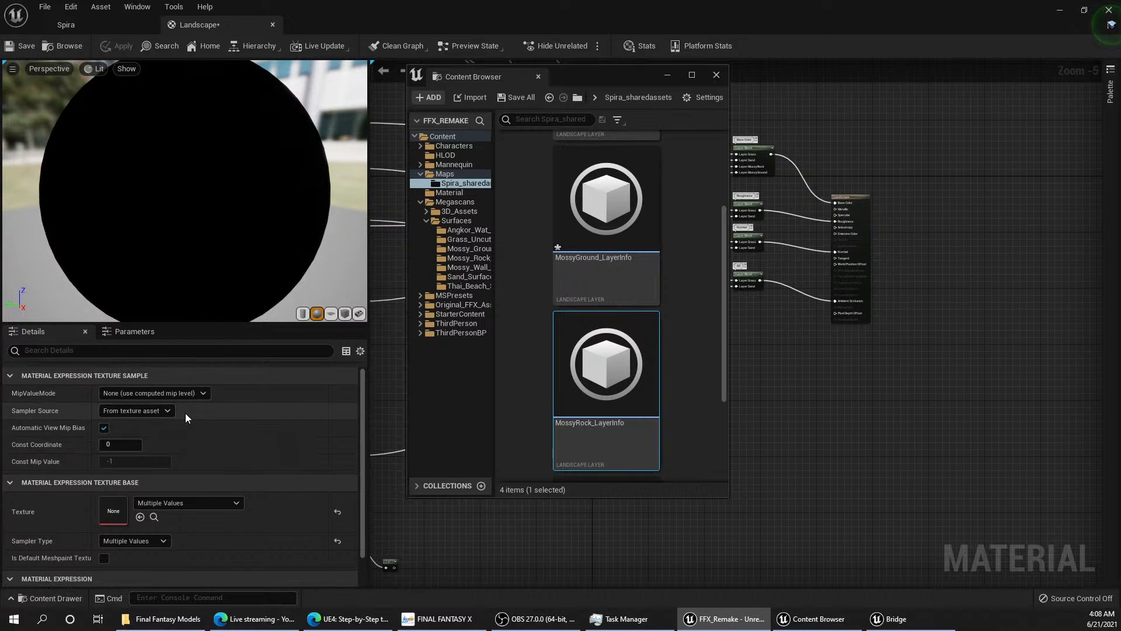
left_click(721, 74)
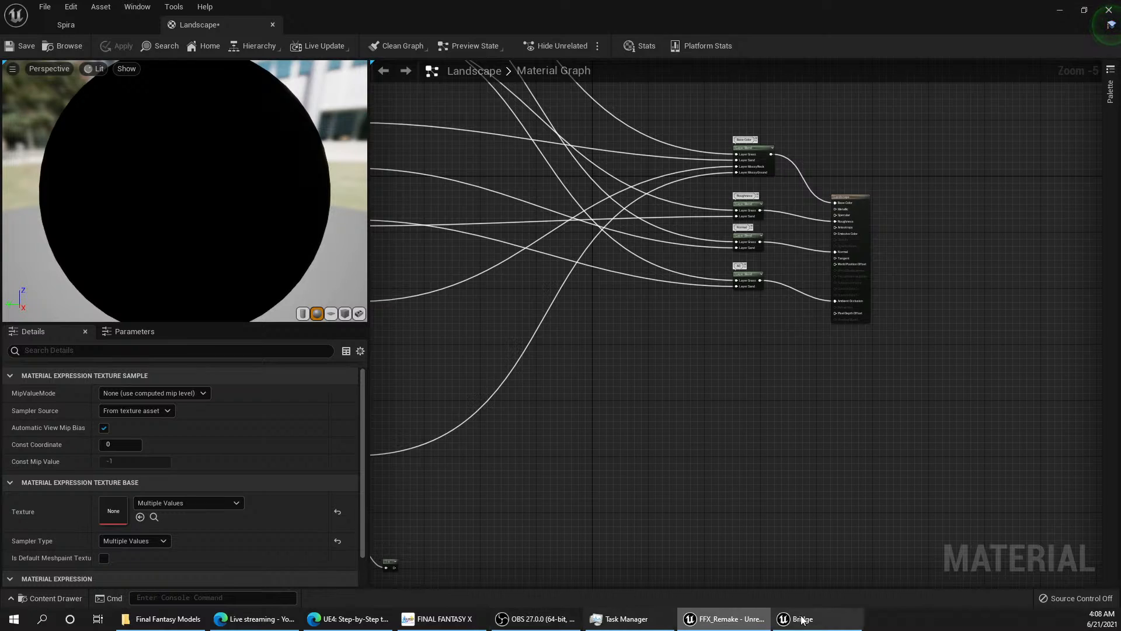
left_click(42, 598)
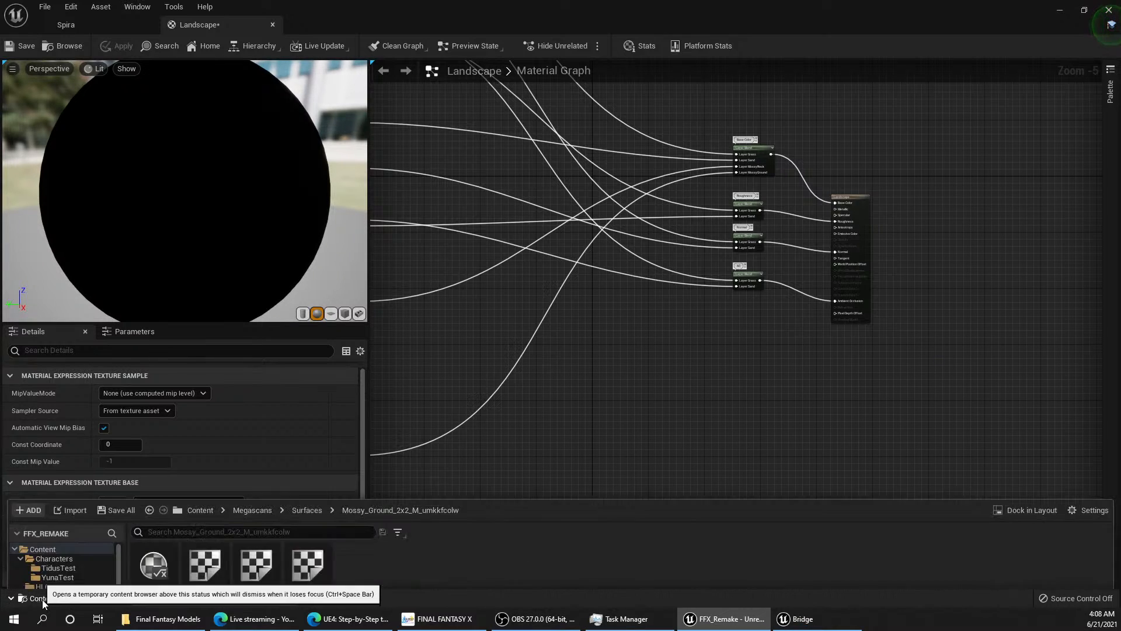